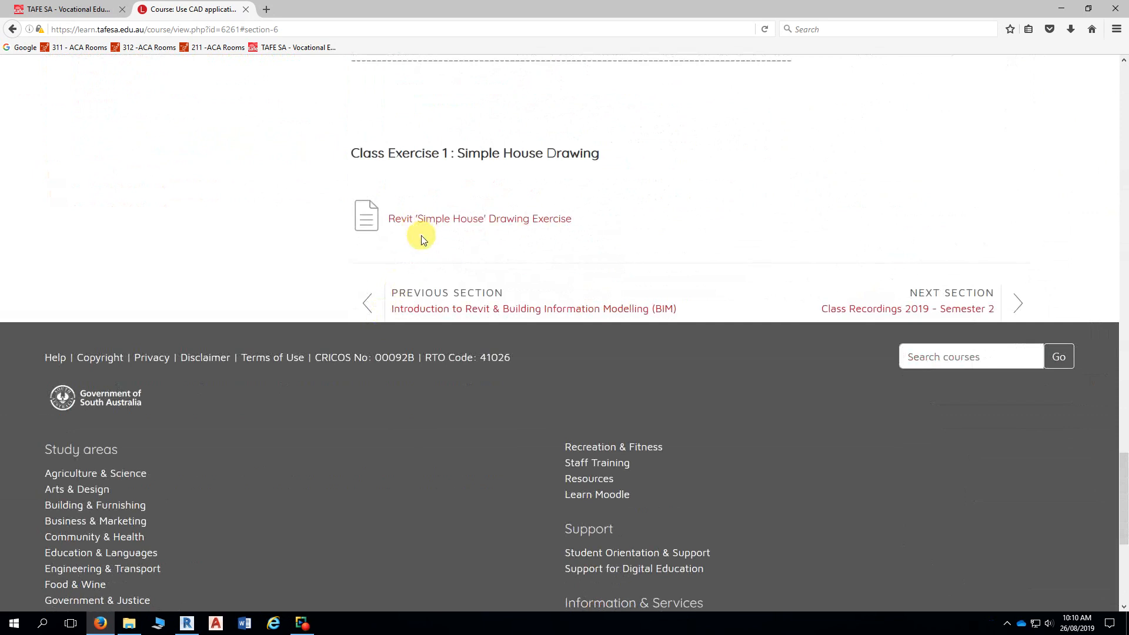
- Open the Revit 'Simple House' Drawing Exercise PDF and read its instructions up to item 14 on adding Rooms
click(429, 220)
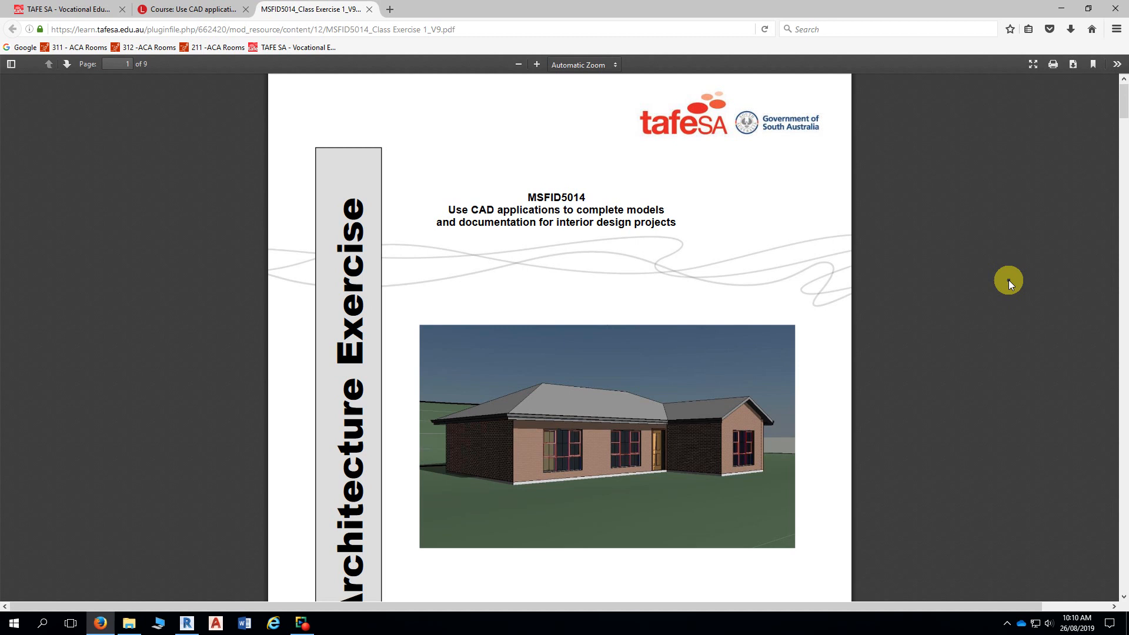
scroll(985, 291, down, 5)
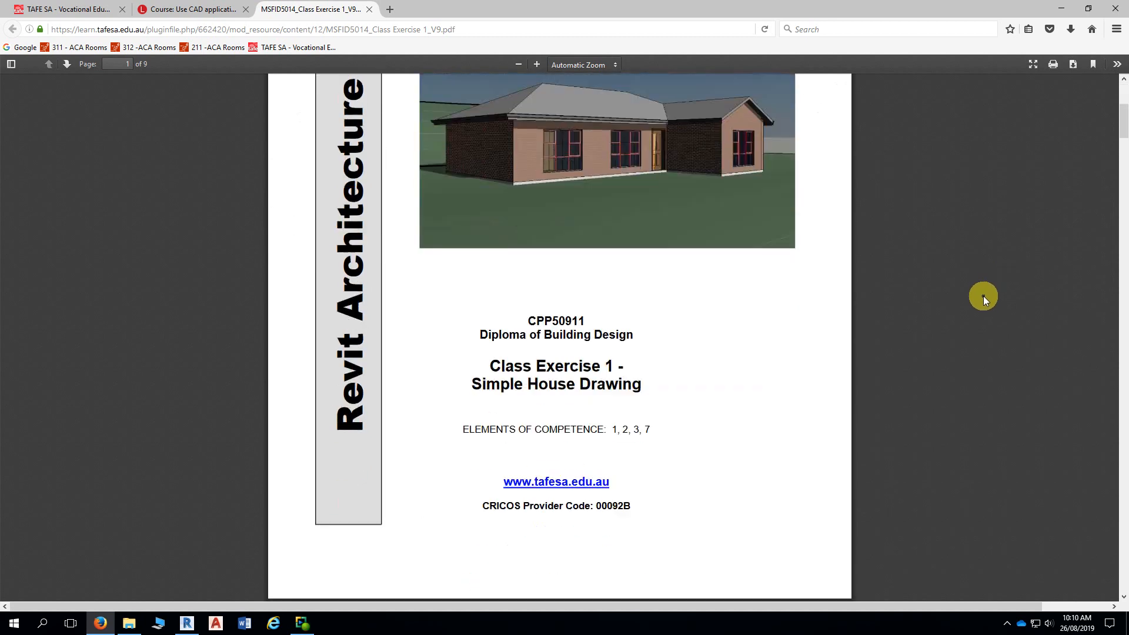
drag(1122, 121, 1118, 286)
scroll(1049, 314, down, 3)
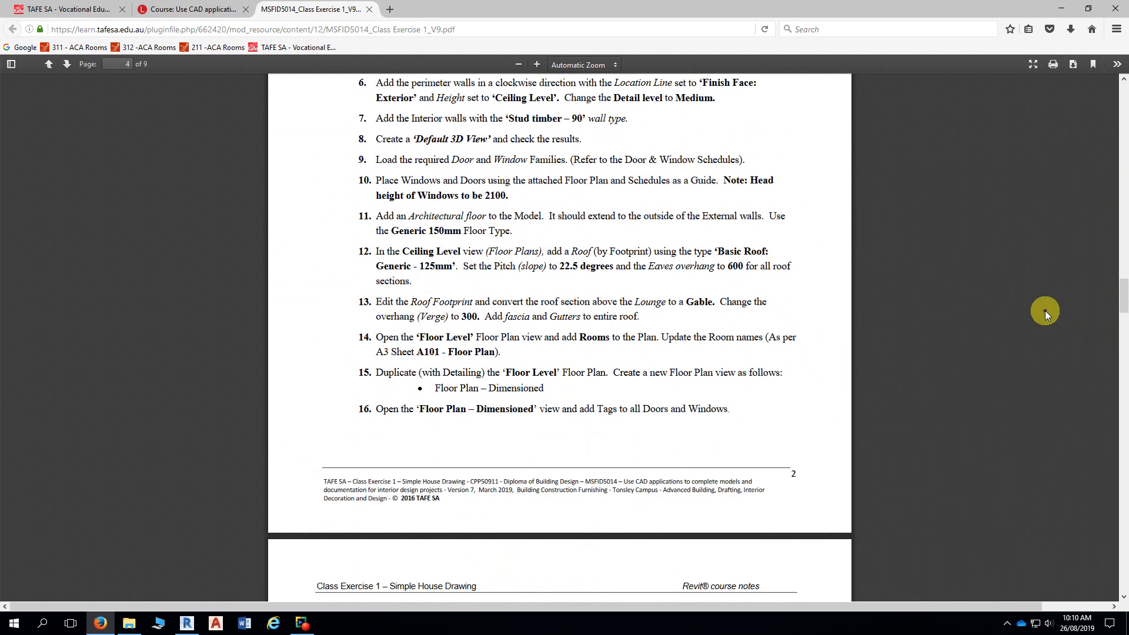
scroll(1045, 311, down, 2)
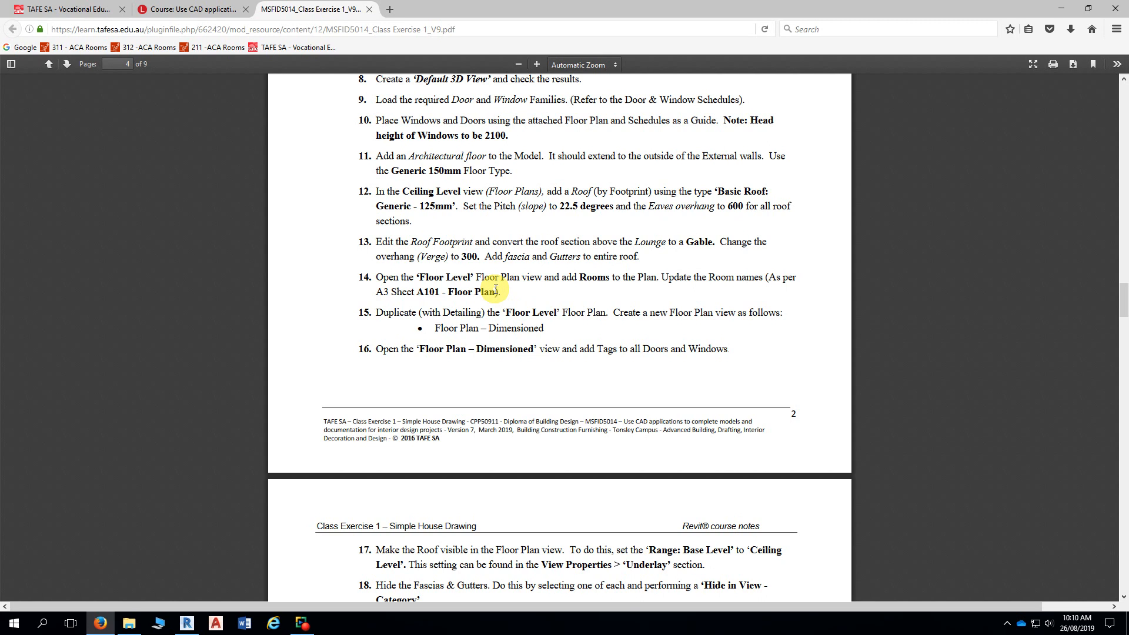
double_click(580, 279)
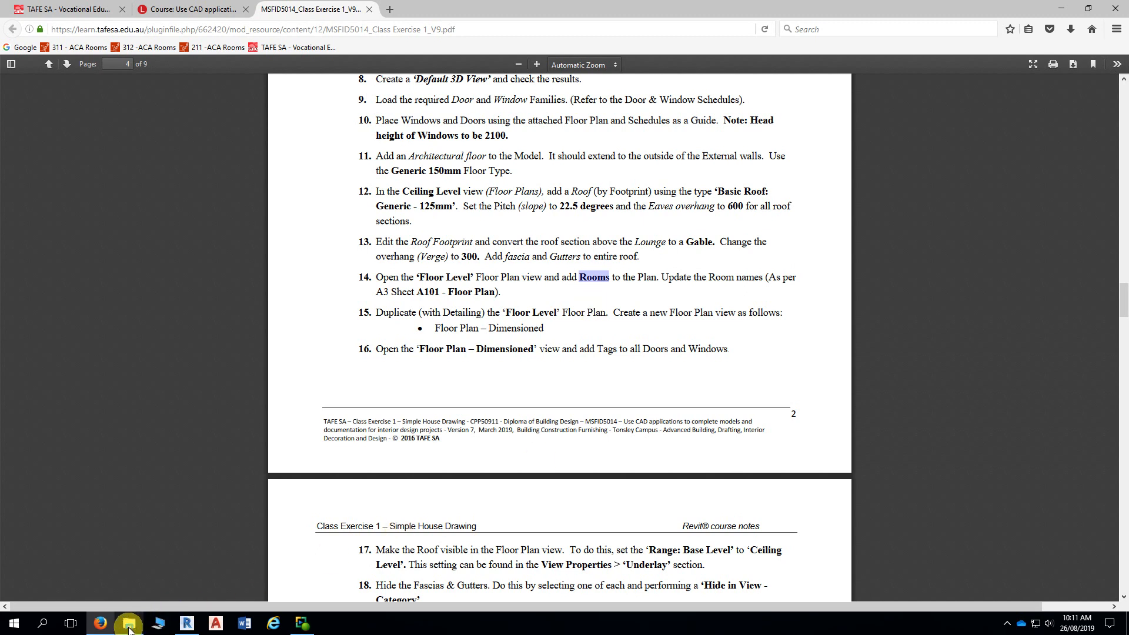
- Switch to Revit and look over the Floor Level plan of the simple house
mouse_move(131, 629)
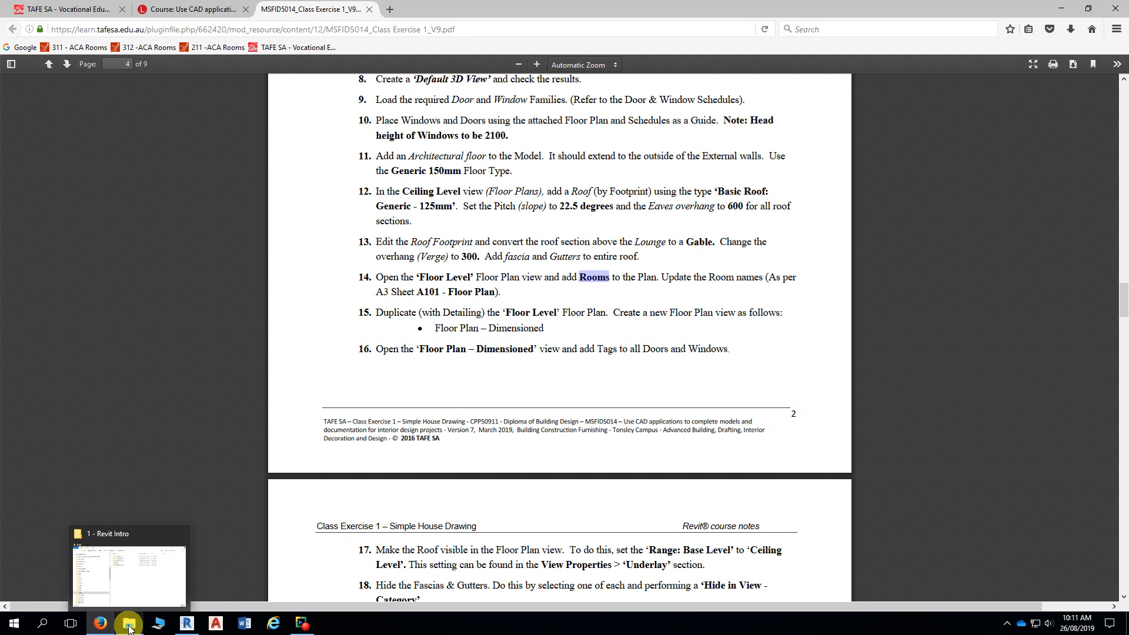
click(186, 623)
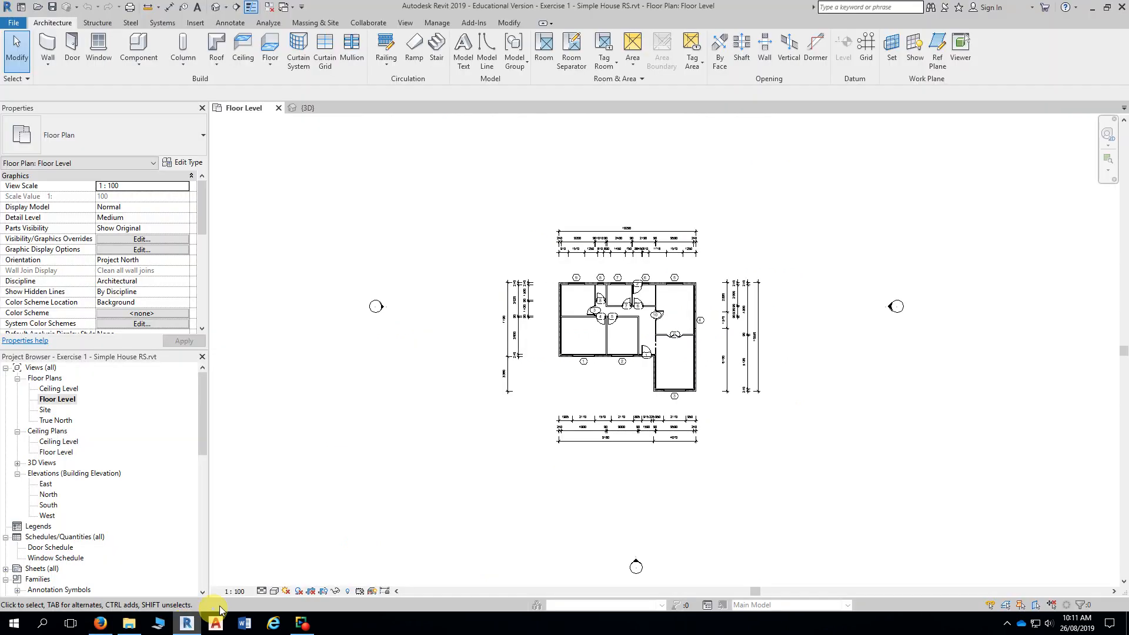
scroll(738, 395, up, 2)
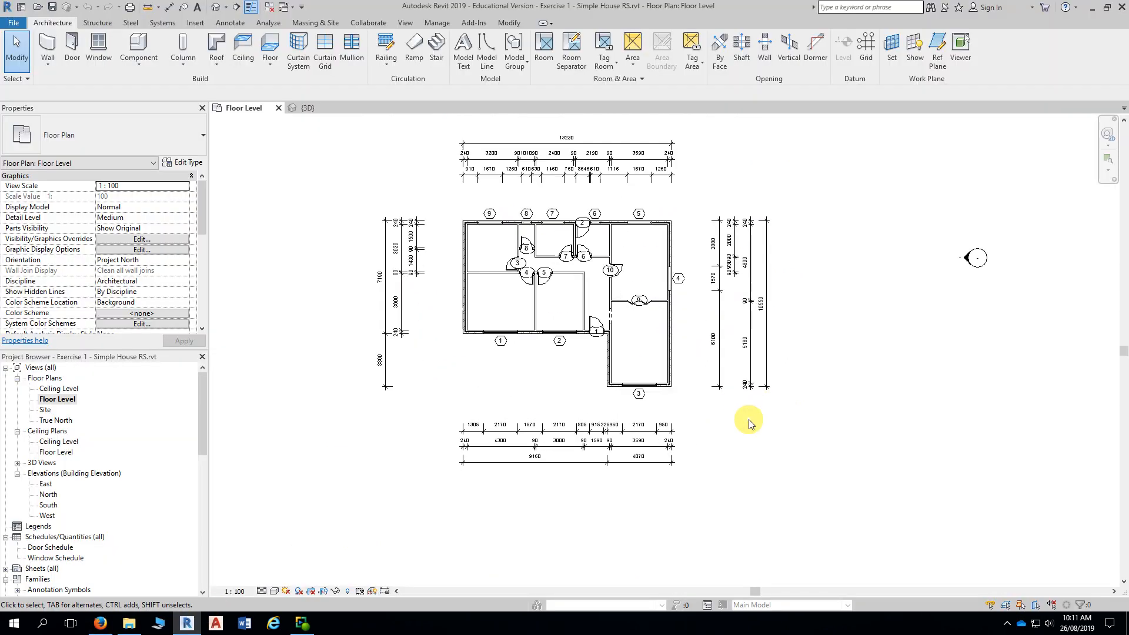
middle_drag(756, 429, 804, 447)
scroll(823, 341, up, 1)
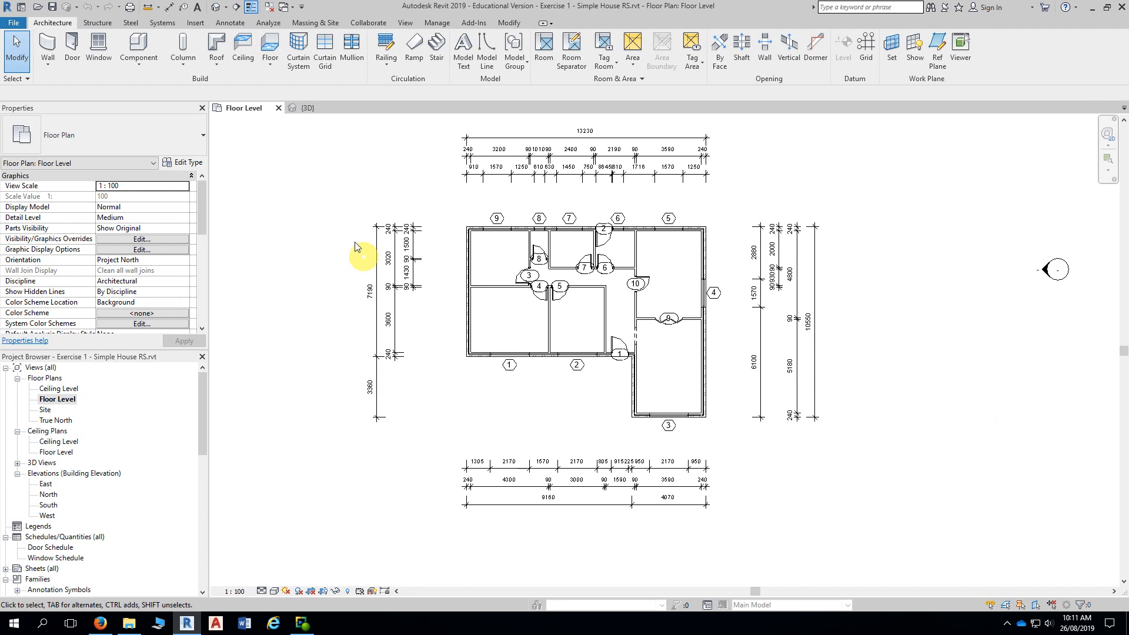
- Open the default 3D view and examine the roof edges around the front gable
click(216, 7)
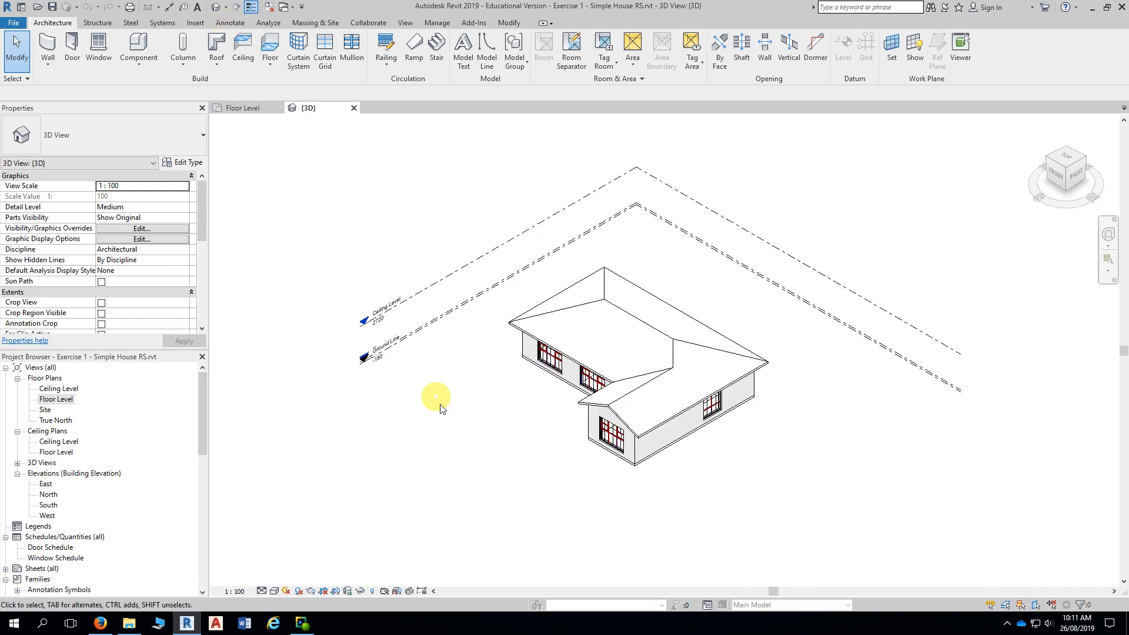
shift+middle_drag(551, 497, 594, 475)
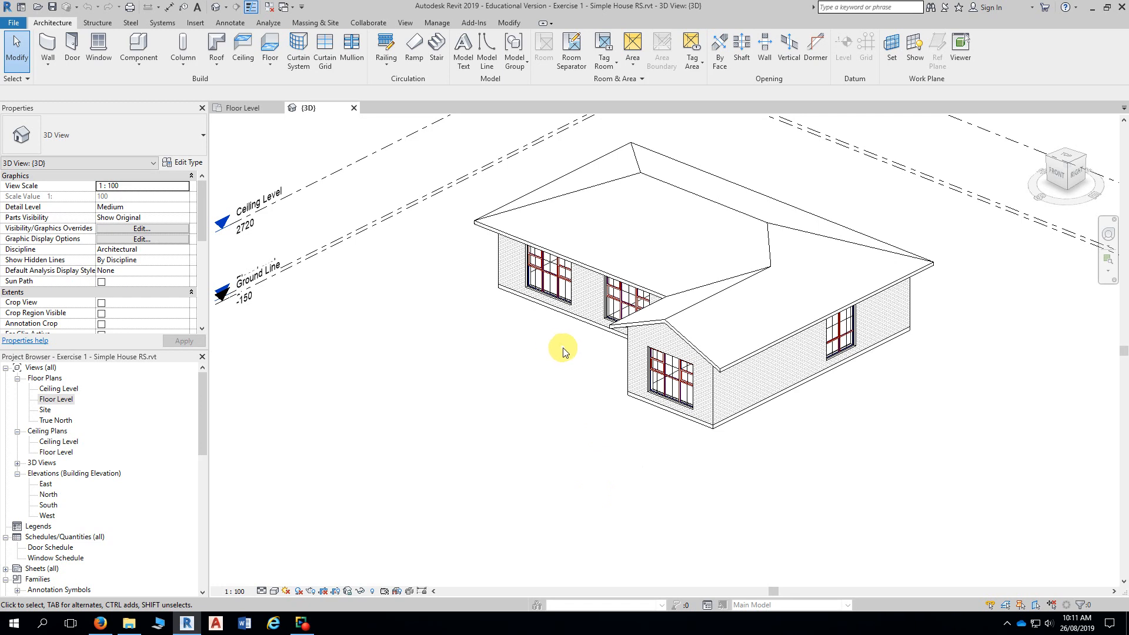
scroll(573, 364, up, 4)
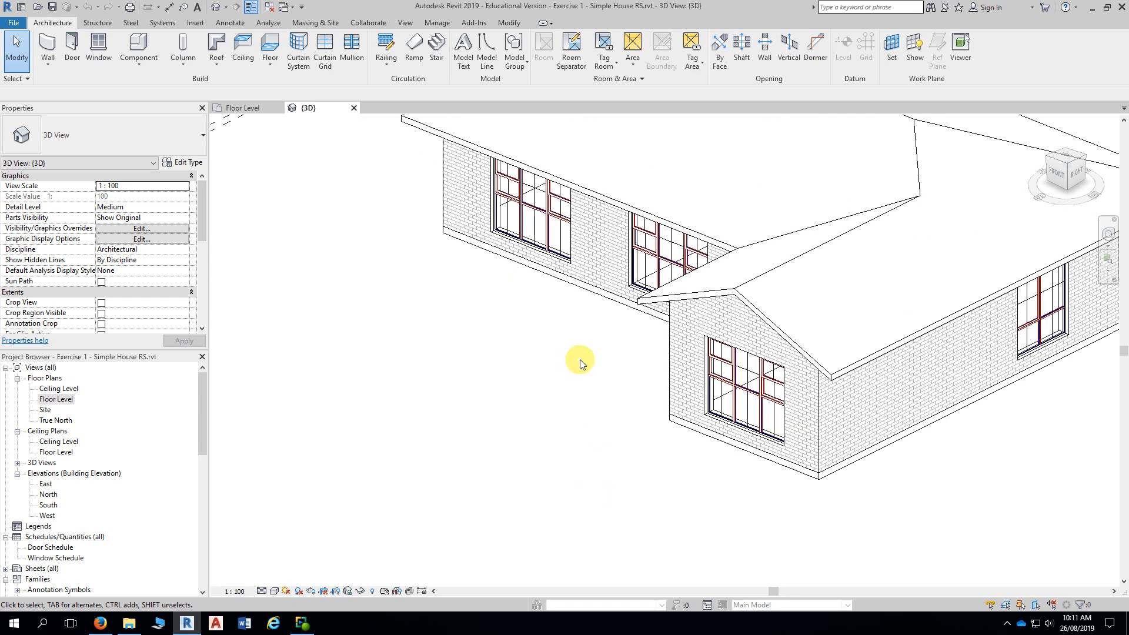
middle_drag(585, 365, 466, 405)
middle_drag(988, 491, 957, 471)
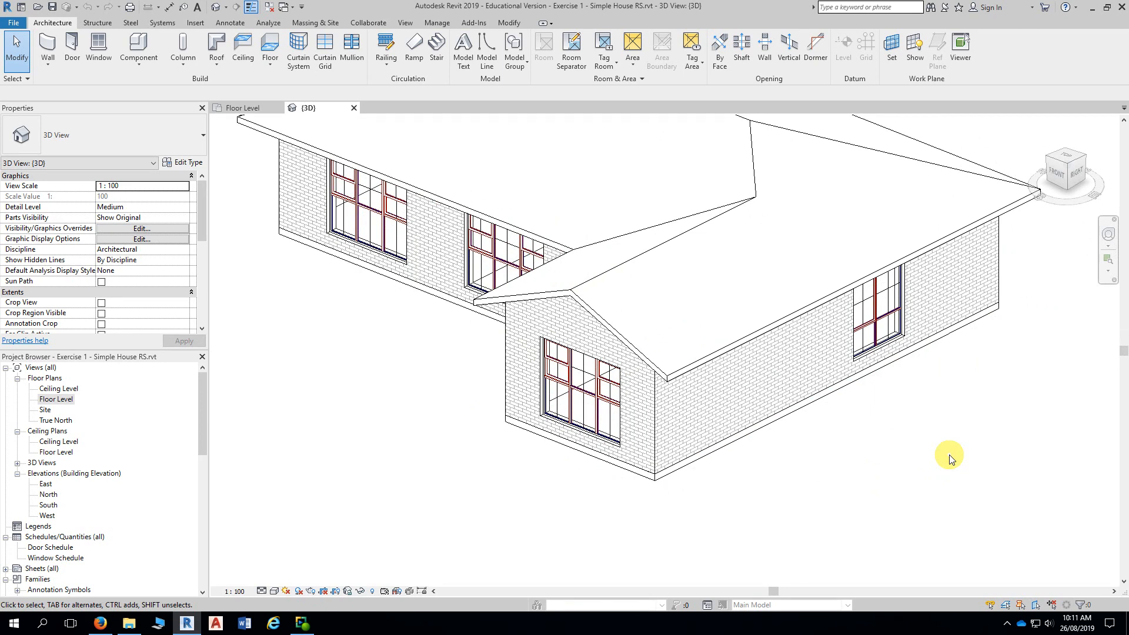
middle_drag(358, 396, 379, 405)
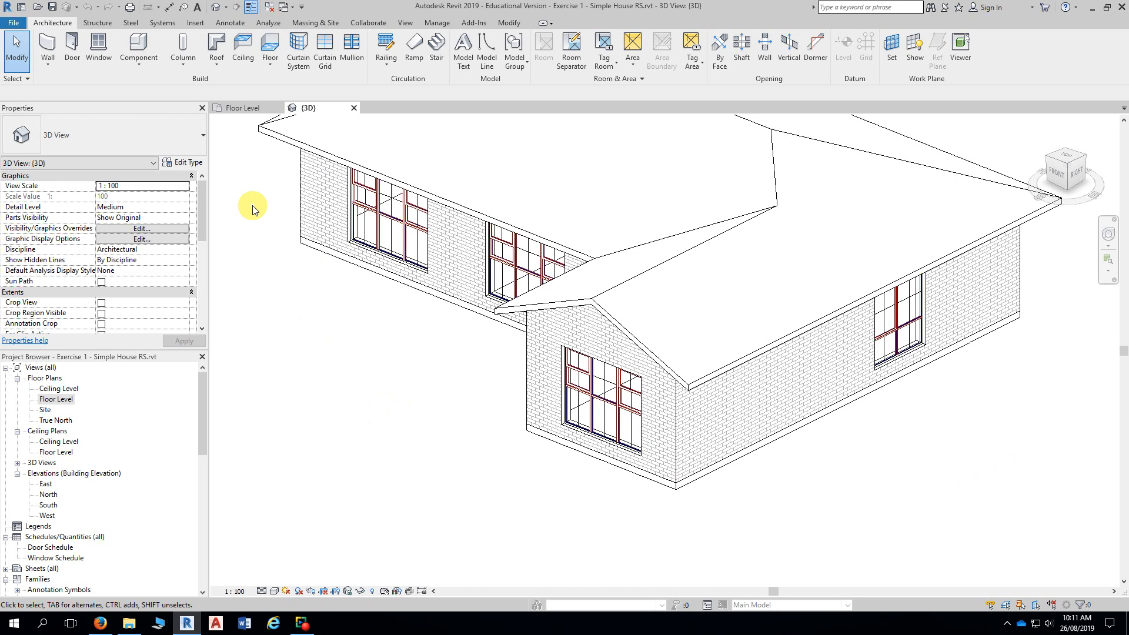
- Add a roof fascia along both sloping upper edges of the front gable and end the Fascia command
click(217, 64)
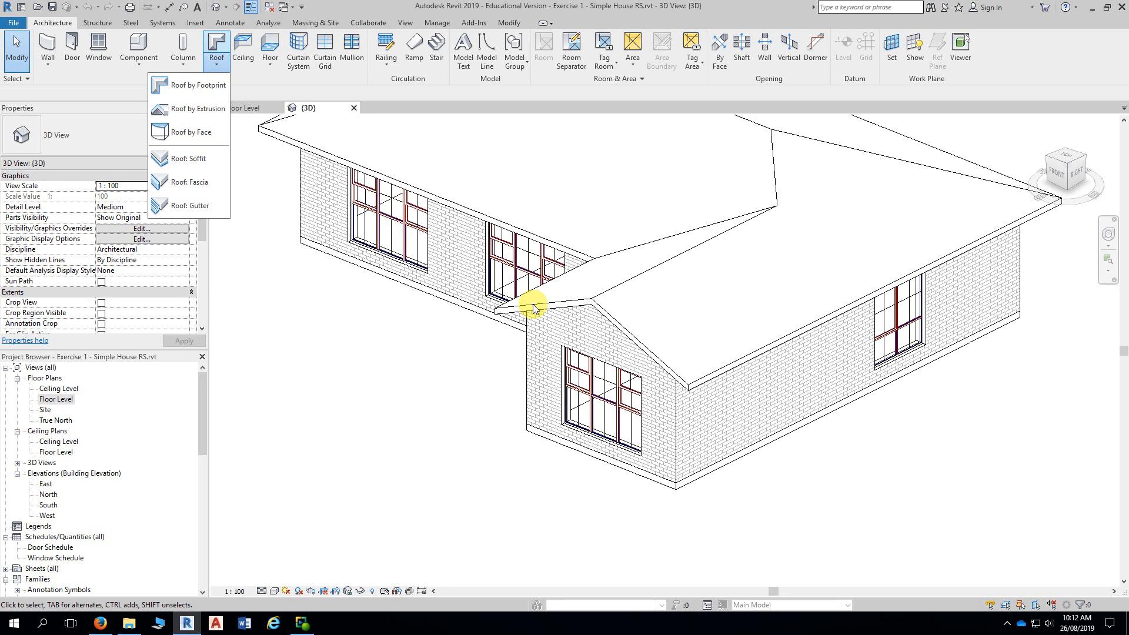
click(188, 181)
scroll(495, 347, up, 2)
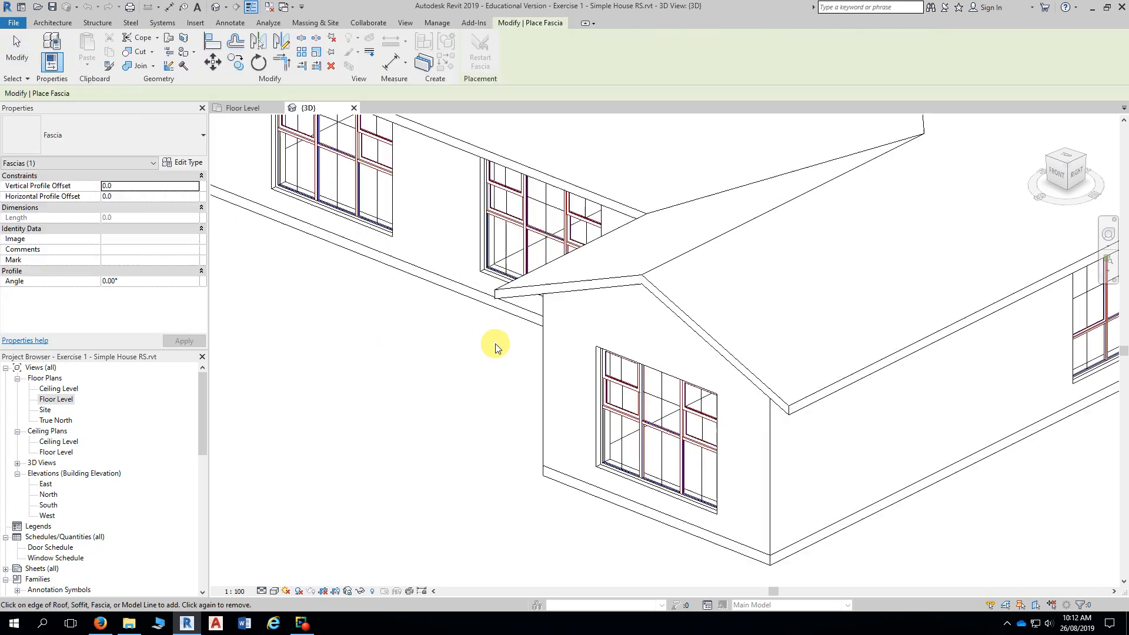
scroll(395, 300, up, 3)
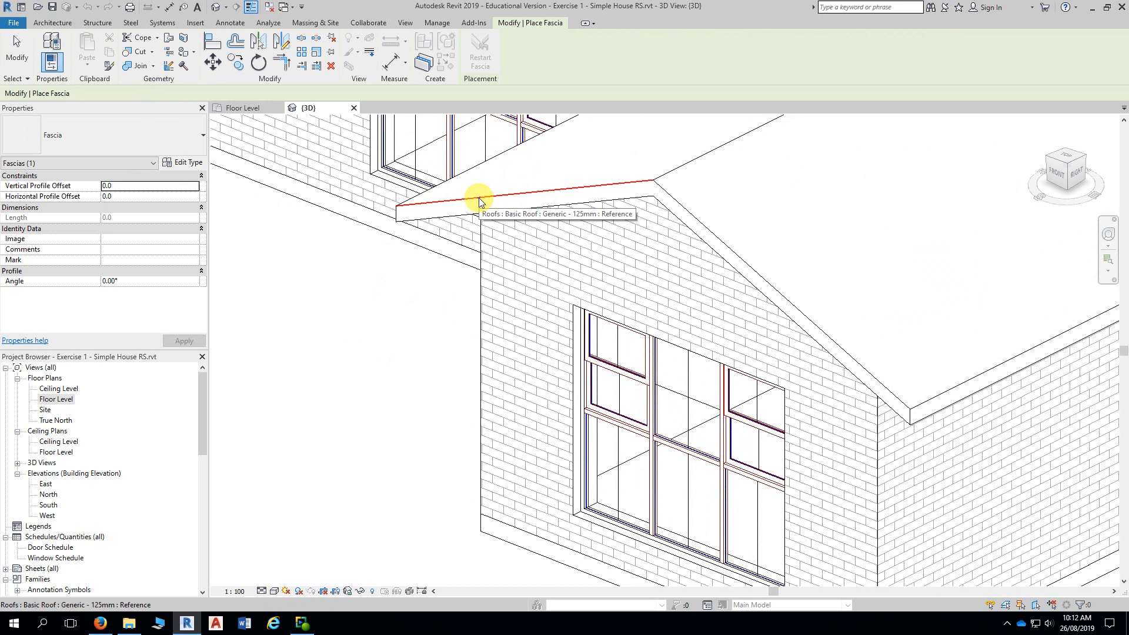
click(480, 202)
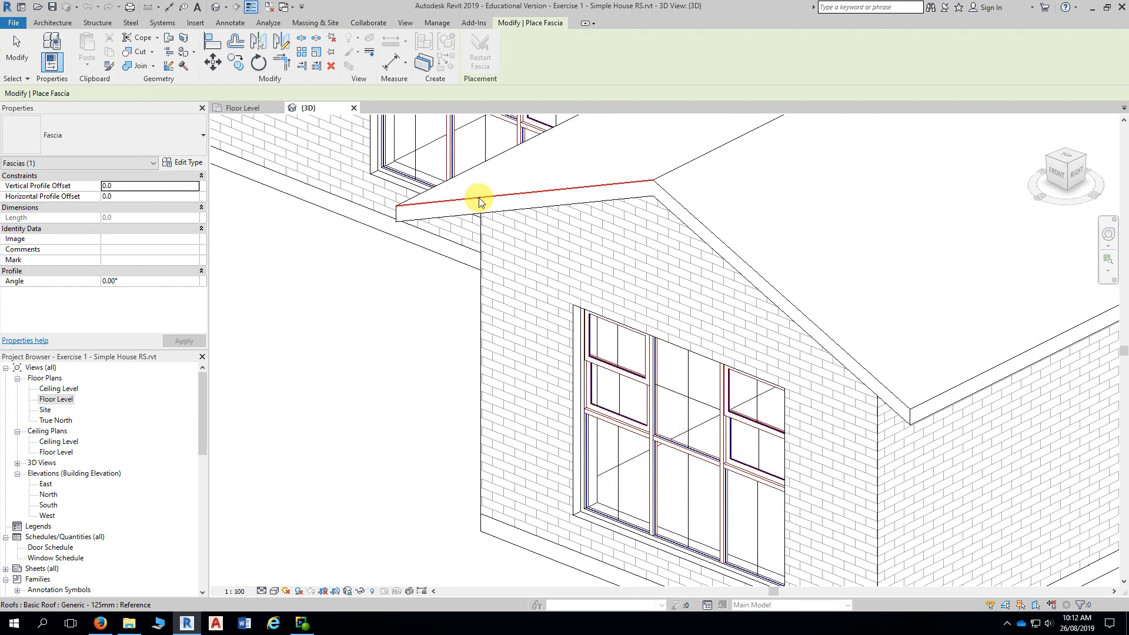
click(708, 232)
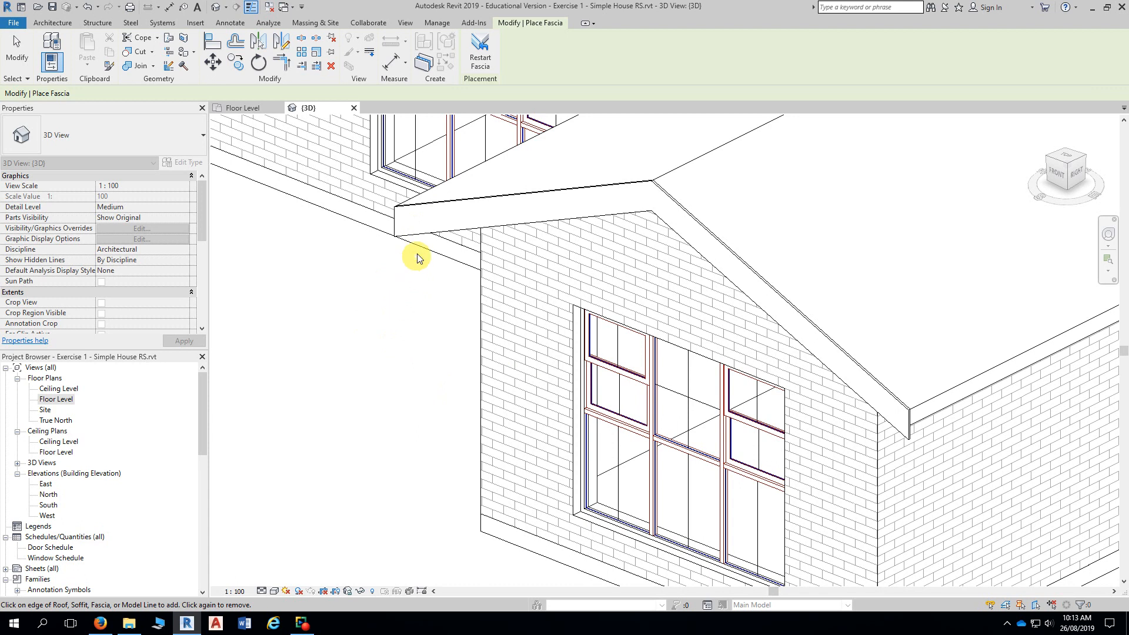
click(424, 227)
key(Escape)
key(Escape)
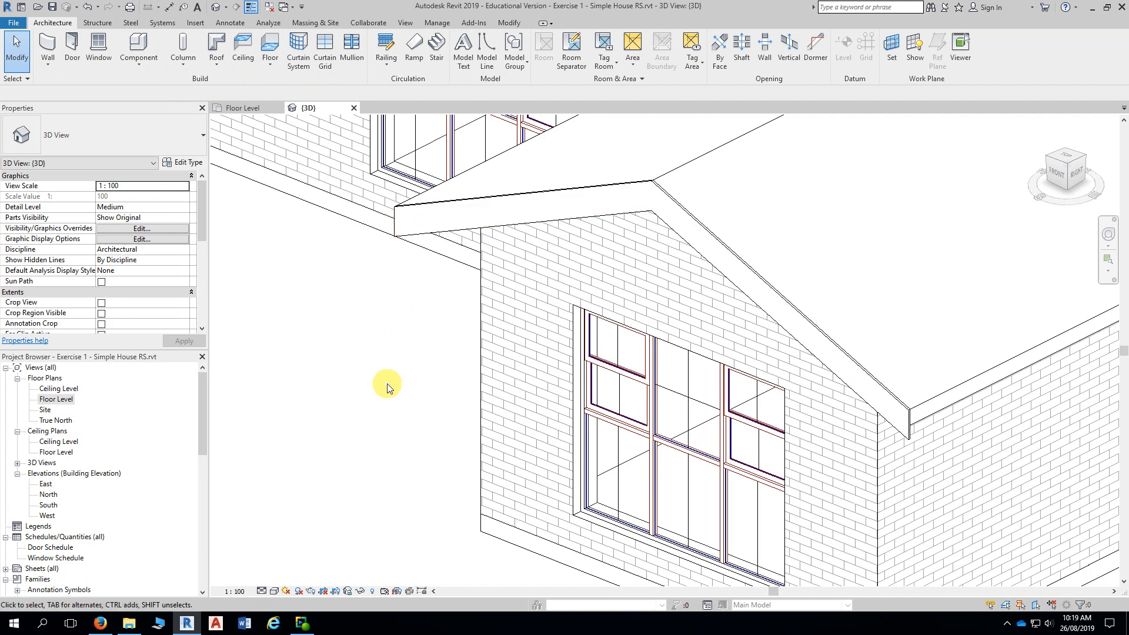
- Extend the left end of the gable fascia beyond the roof edge and set its extension dimension to -150 mm
click(397, 232)
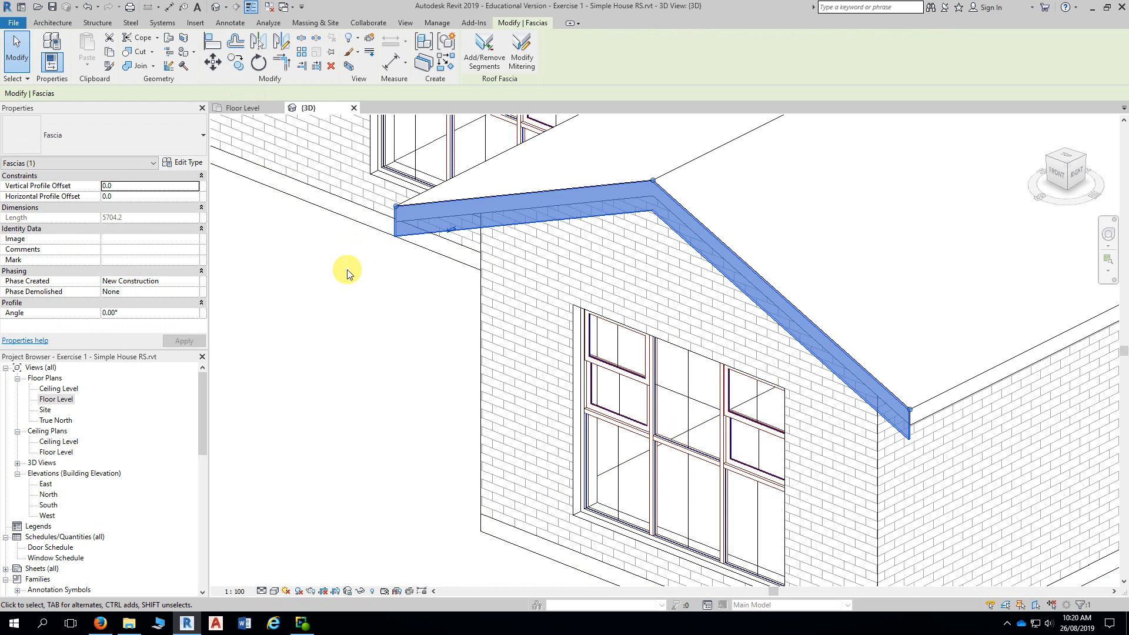
scroll(358, 248, up, 2)
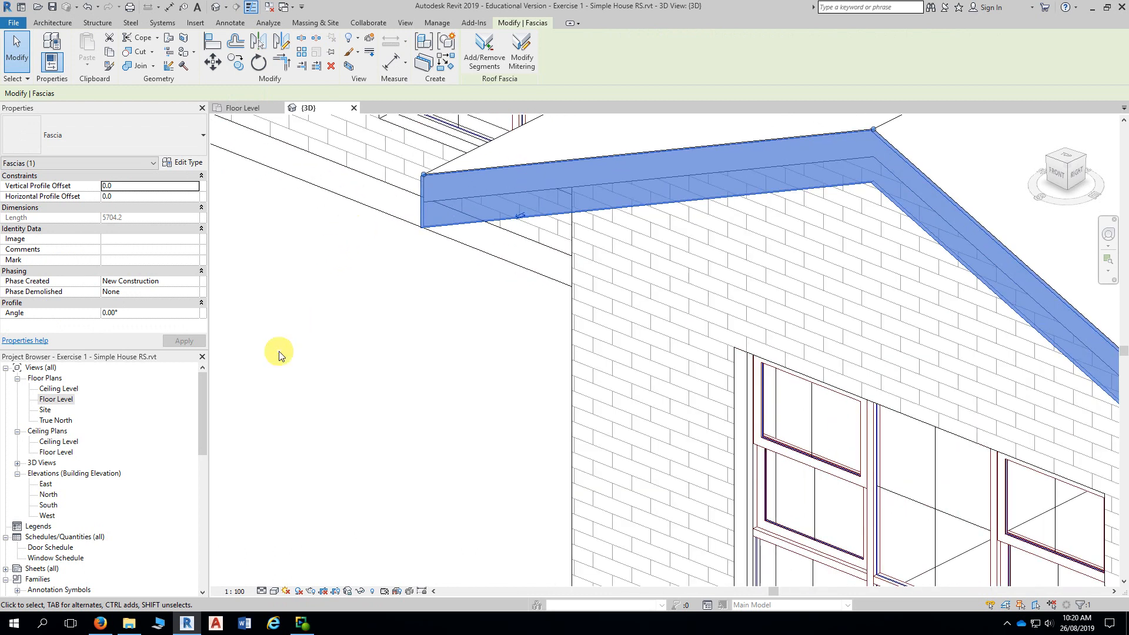
middle_drag(318, 285, 273, 354)
scroll(317, 296, up, 3)
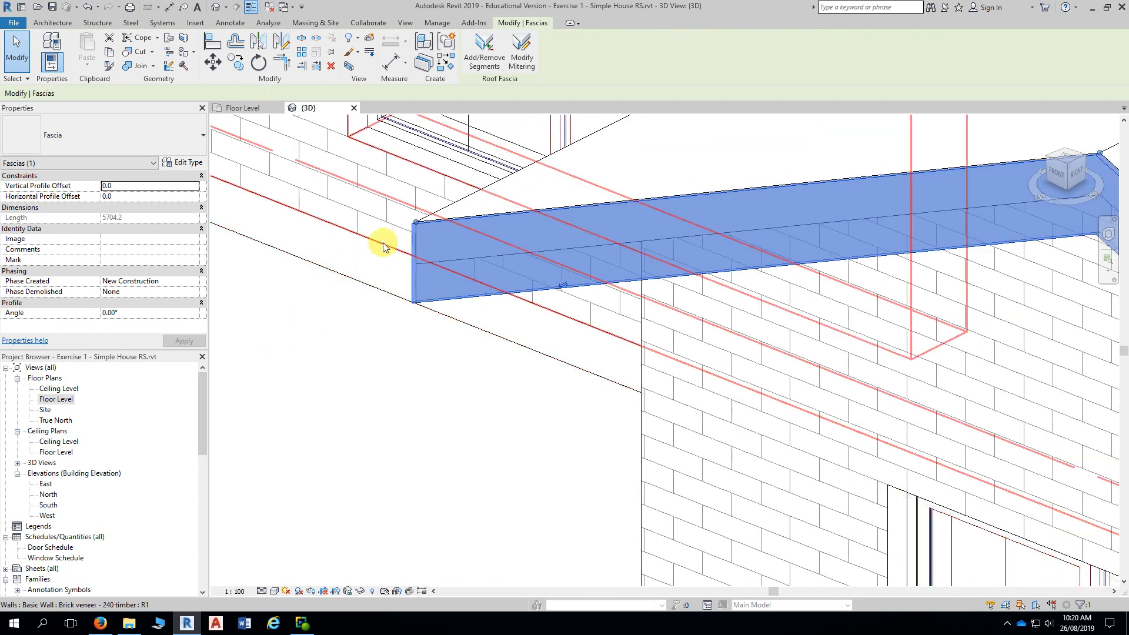
drag(413, 222, 336, 228)
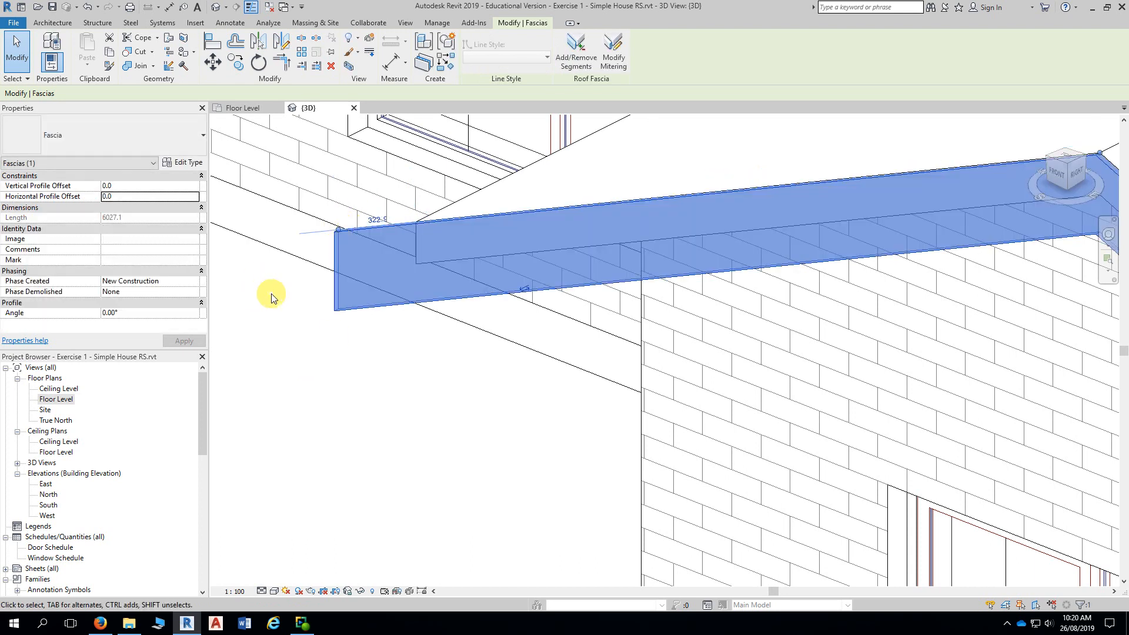
shift+middle_drag(270, 295, 416, 277)
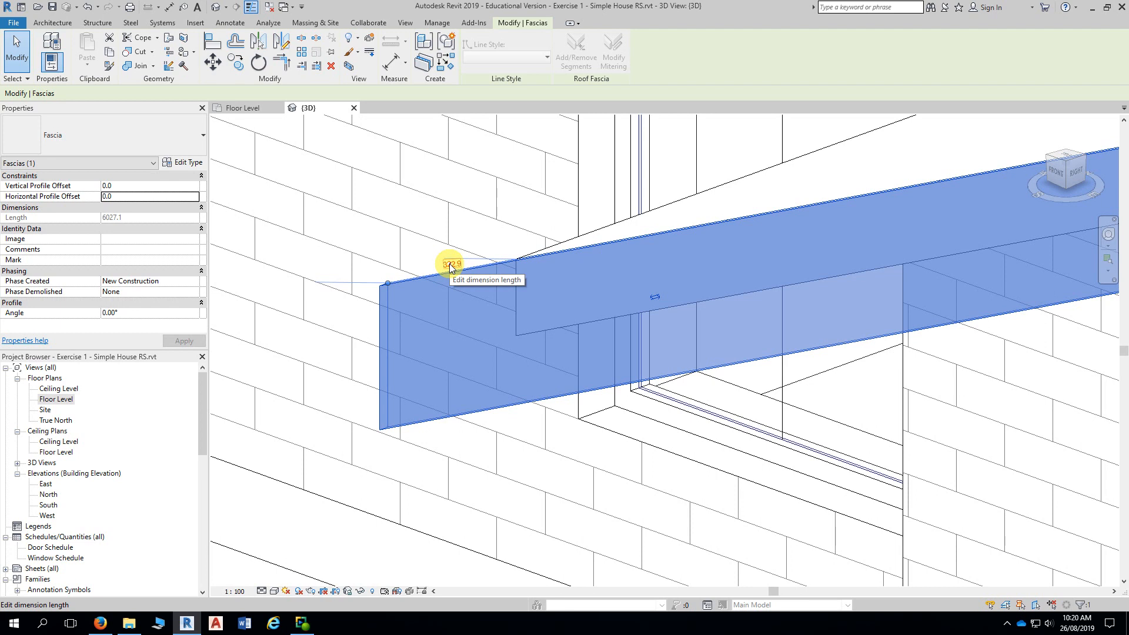
click(451, 266)
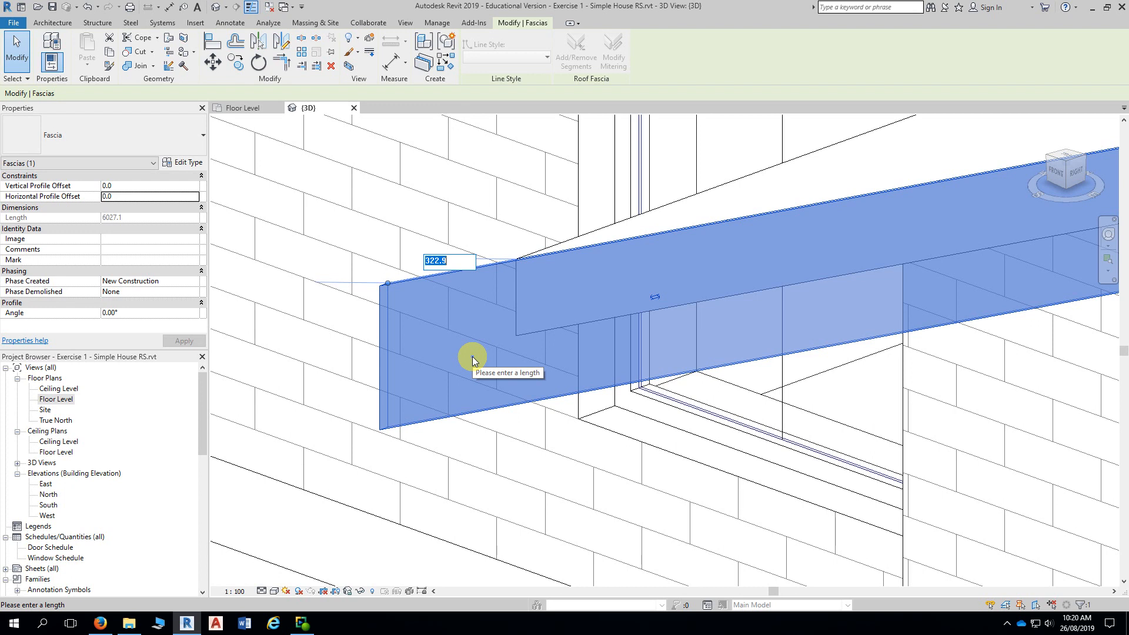
key(BackSpace)
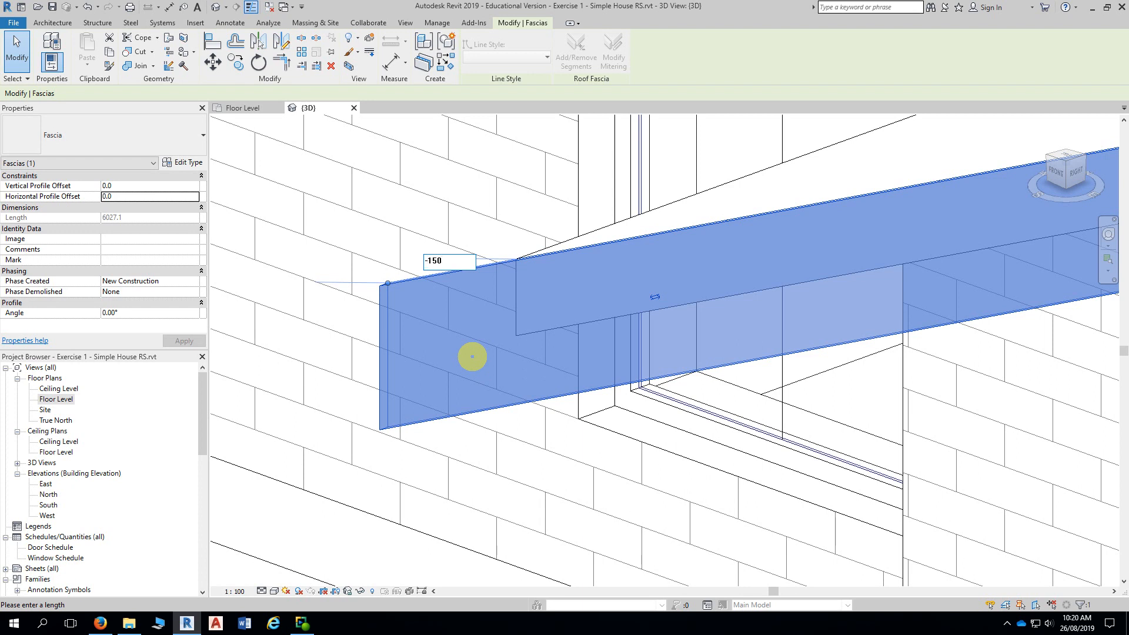
text(-150)
key(Return)
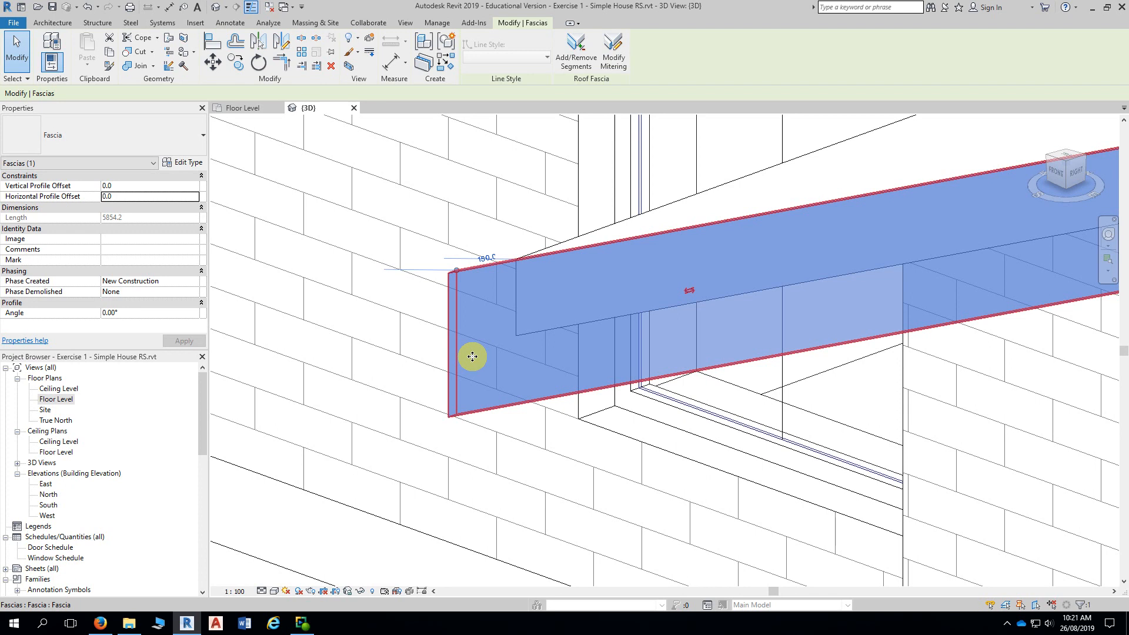
- Deselect the fascia and examine its extended end from the side and behind the gable
click(402, 344)
mouse_move(395, 329)
shift+middle_down()
mouse_move(433, 336)
mouse_move(406, 328)
shift+middle_up()
scroll(408, 328, down, 2)
click(391, 386)
shift+middle_drag(390, 385, 914, 470)
click(903, 499)
scroll(904, 498, up, 3)
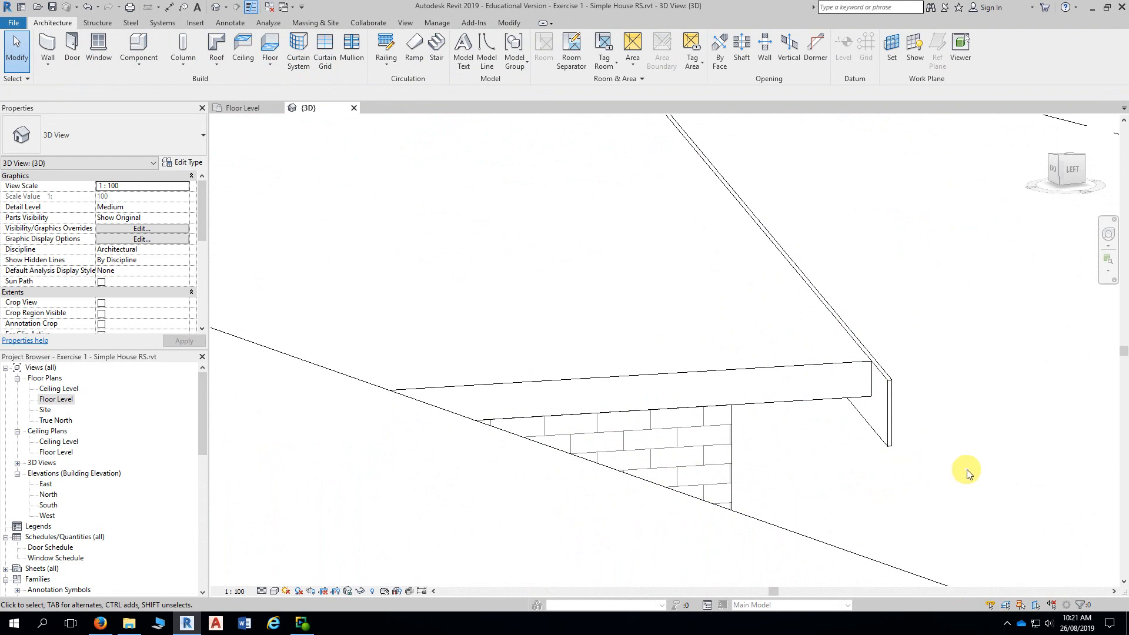
- Extend the right end of the gable fascia beyond the roof edge and set its extension dimension to -150 mm
shift+middle_drag(995, 486, 785, 452)
scroll(770, 415, up, 2)
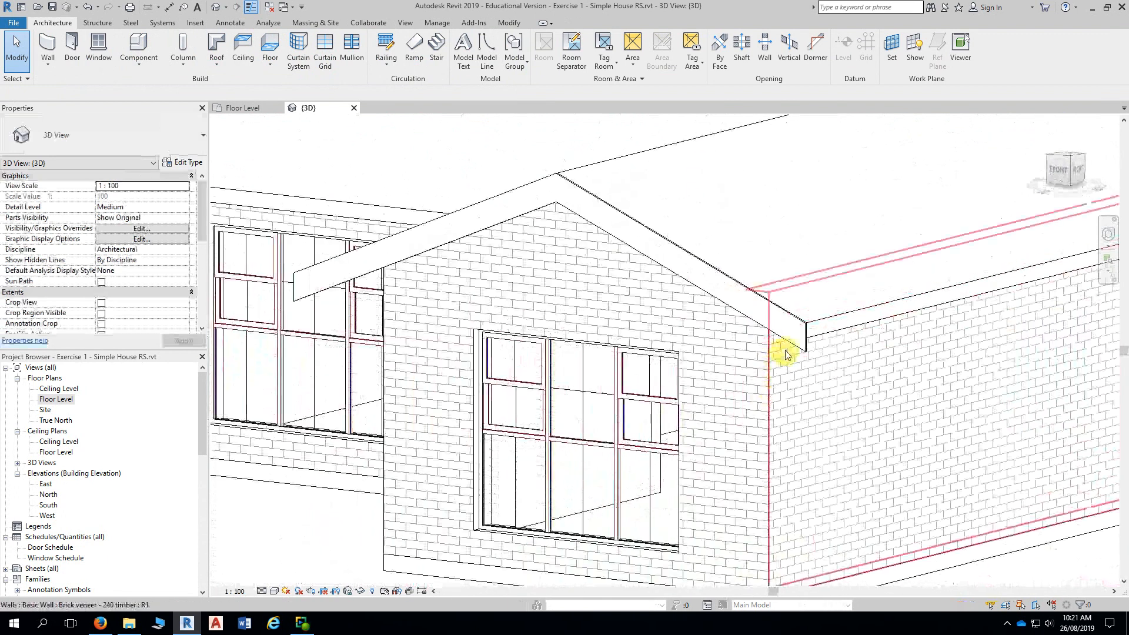
click(791, 346)
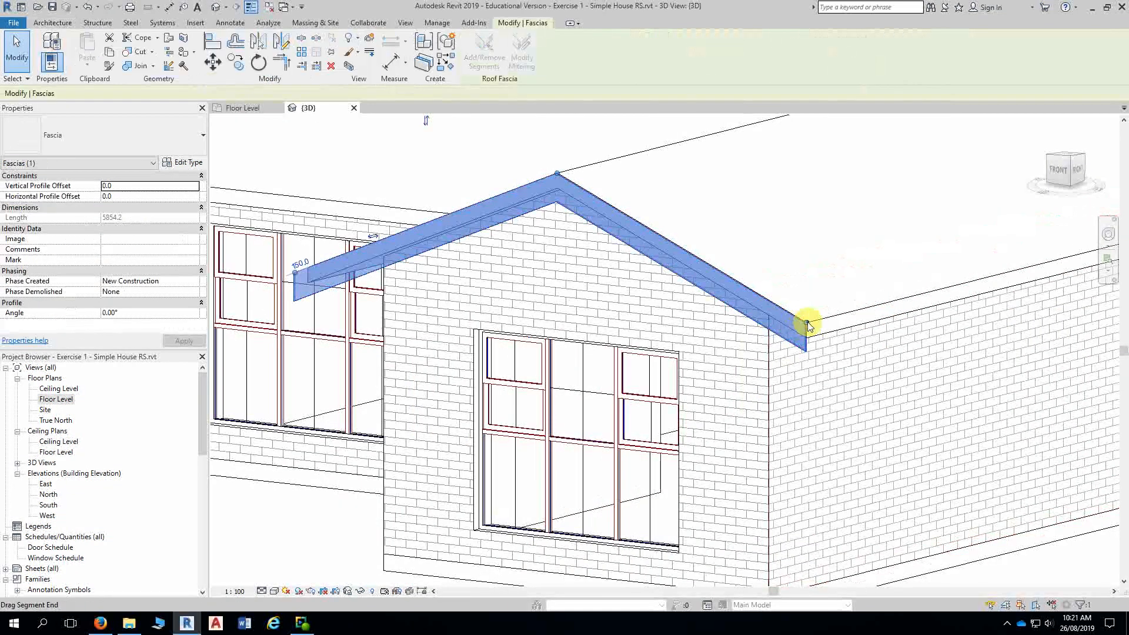
drag(806, 325, 819, 327)
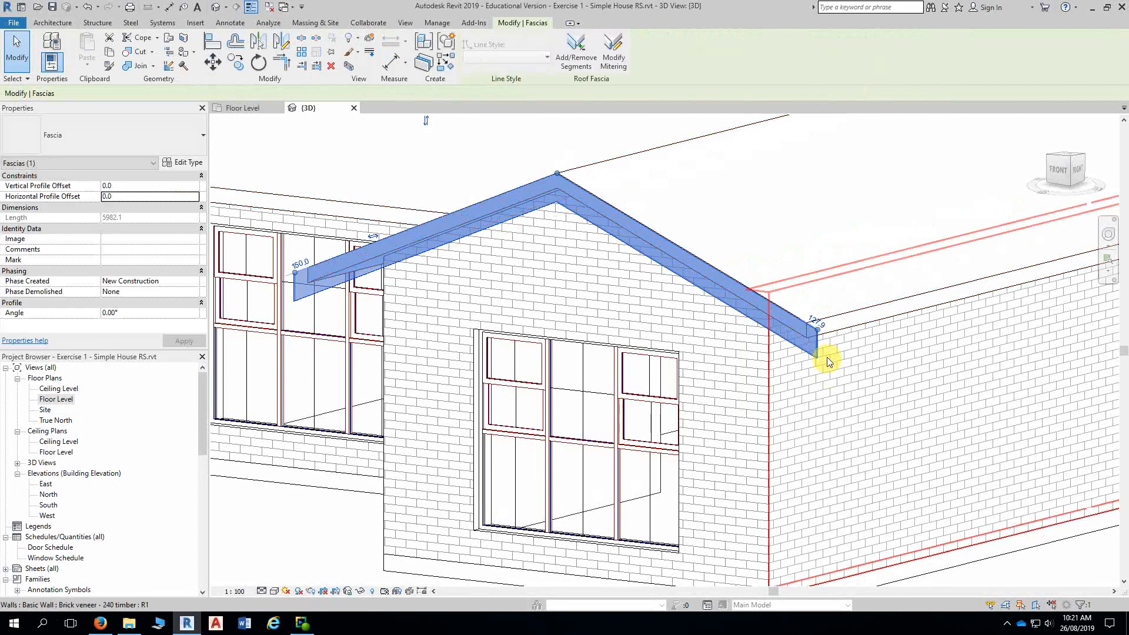
scroll(823, 352, up, 4)
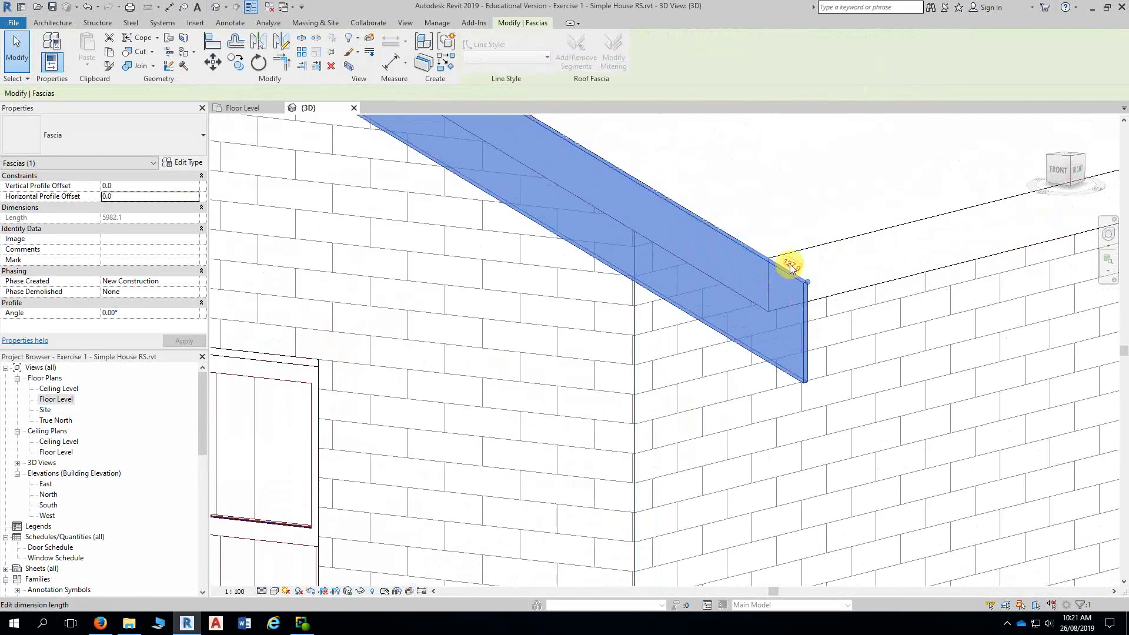
click(790, 264)
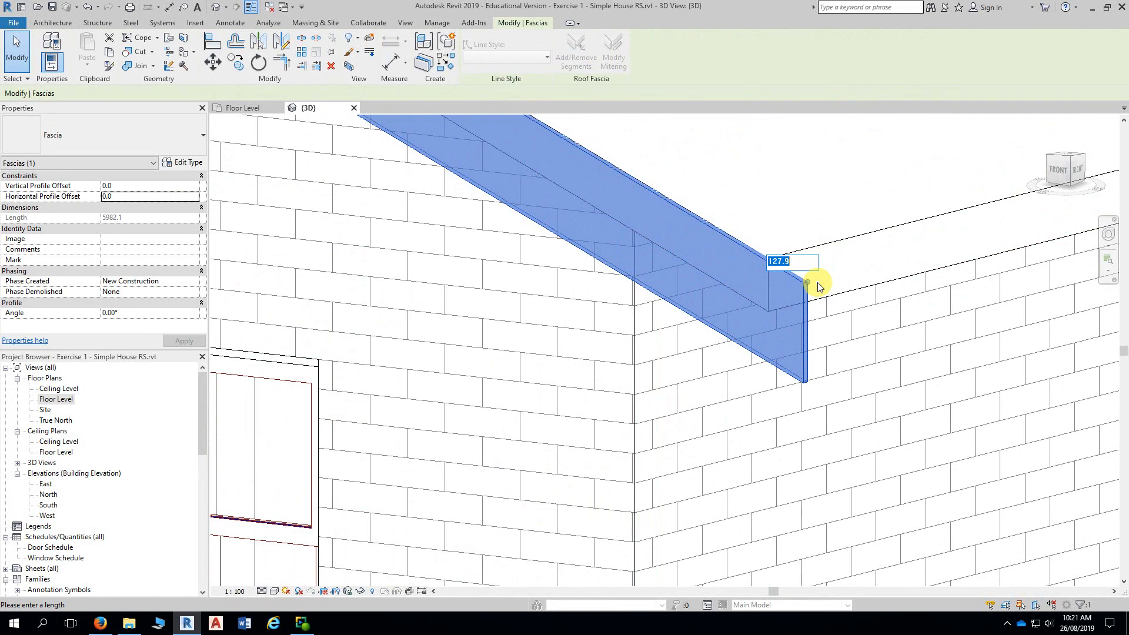
key(BackSpace)
text(-150)
key(Return)
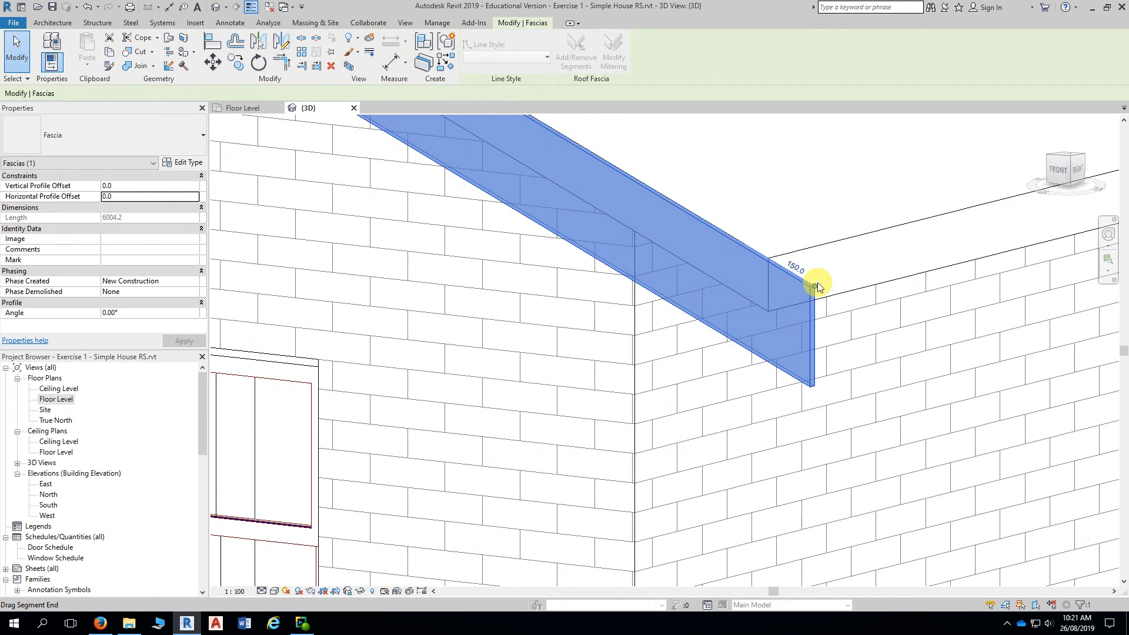
- Deselect the gable fascia and examine the front gable and adjoining eaves from the front and right
key(Escape)
scroll(803, 216, down, 6)
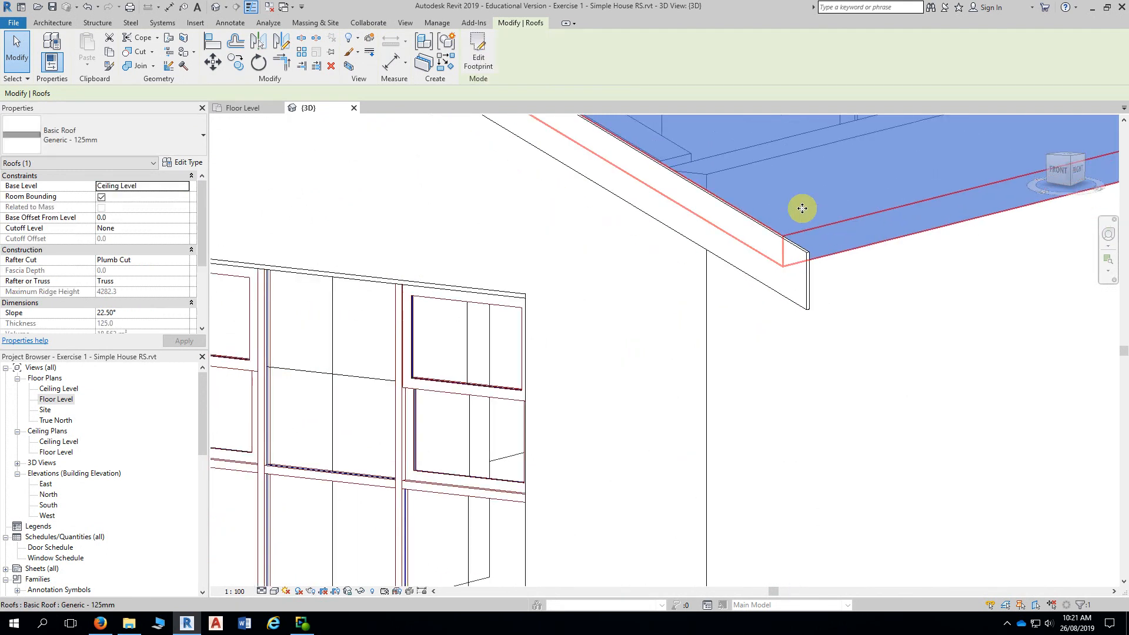
scroll(881, 415, down, 1)
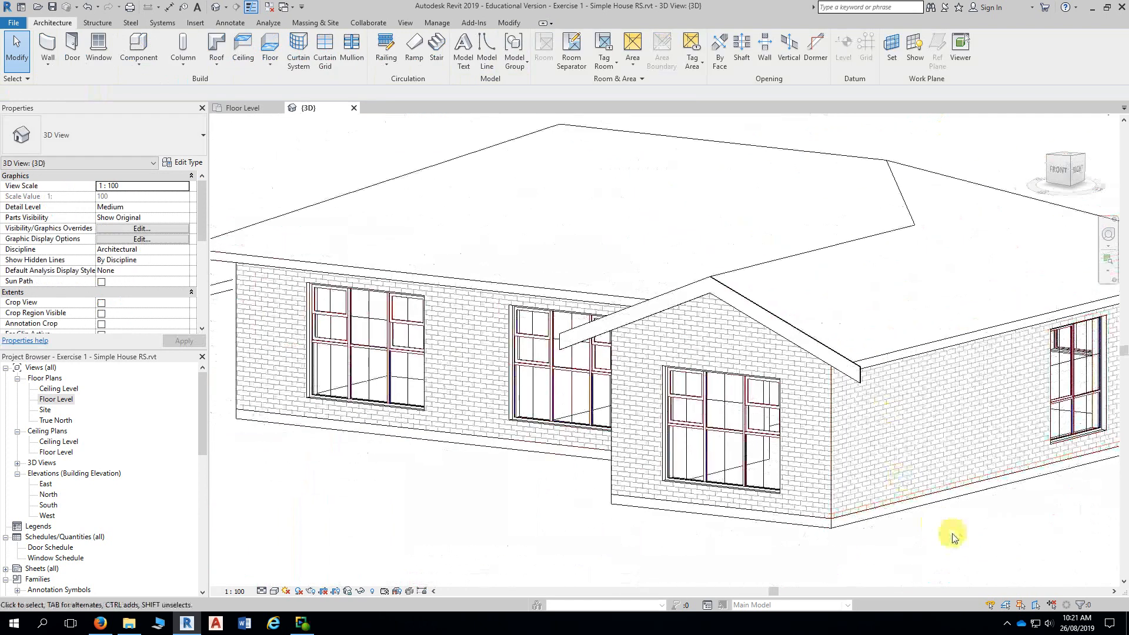
mouse_move(965, 542)
shift+middle_down()
mouse_move(934, 543)
mouse_move(956, 547)
mouse_move(850, 429)
shift+middle_up()
mouse_move(913, 476)
shift+middle_down()
mouse_move(935, 479)
mouse_move(924, 492)
shift+middle_up()
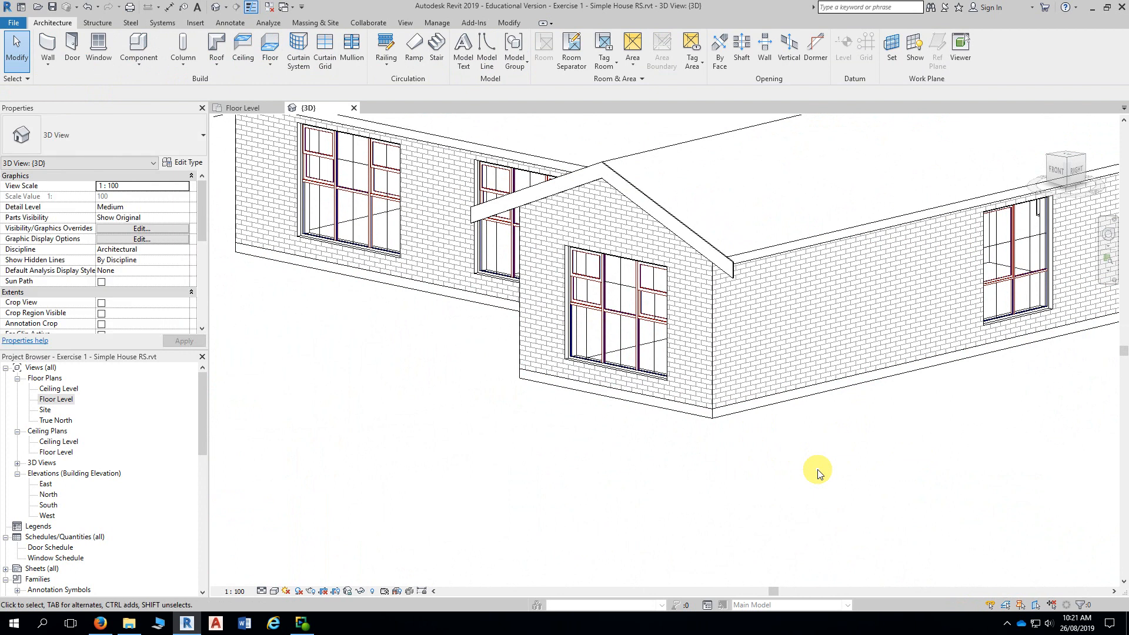
mouse_move(826, 479)
shift+middle_down()
mouse_move(839, 509)
mouse_move(839, 495)
mouse_move(867, 496)
mouse_move(842, 527)
shift+middle_up()
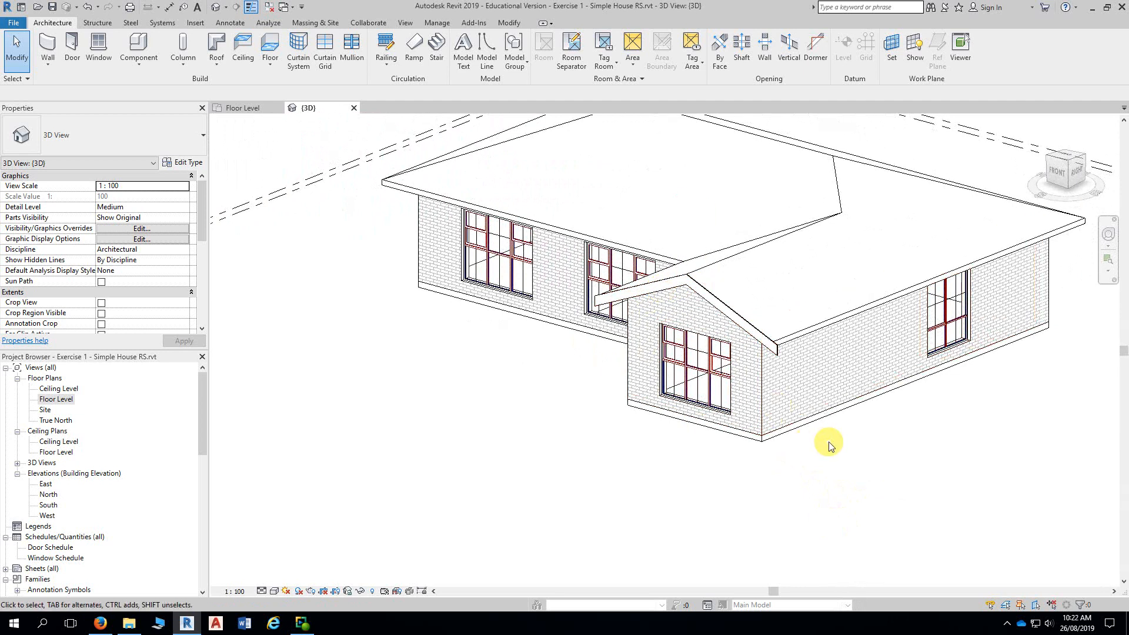
- Start a roof fascia and place it along the upper roof edge of the right-side eaves
scroll(794, 497, up, 4)
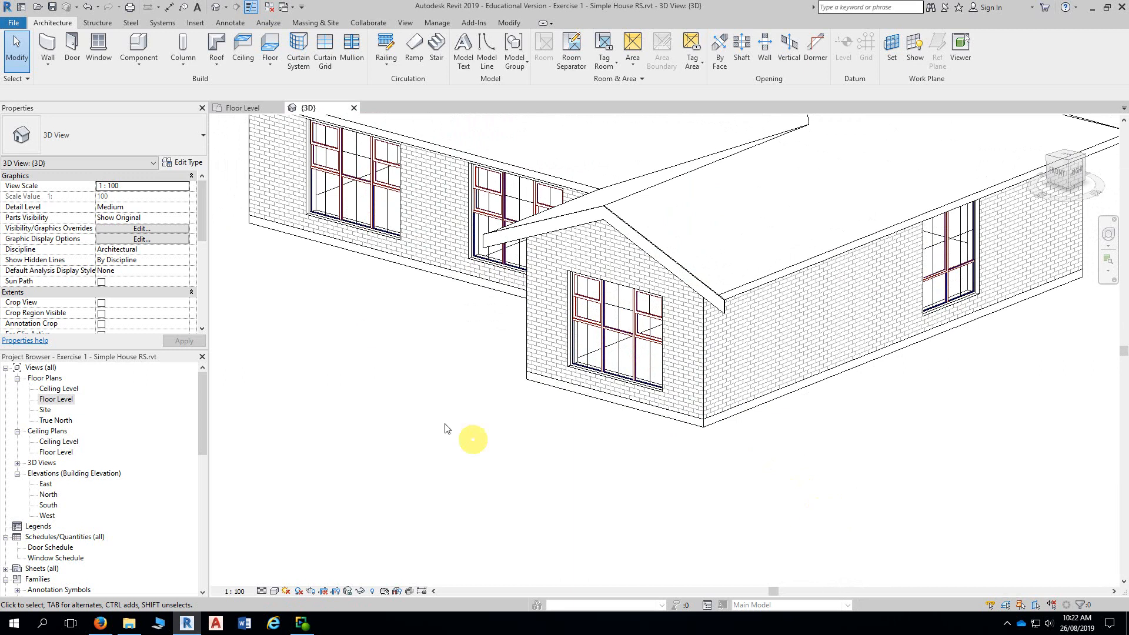
click(217, 65)
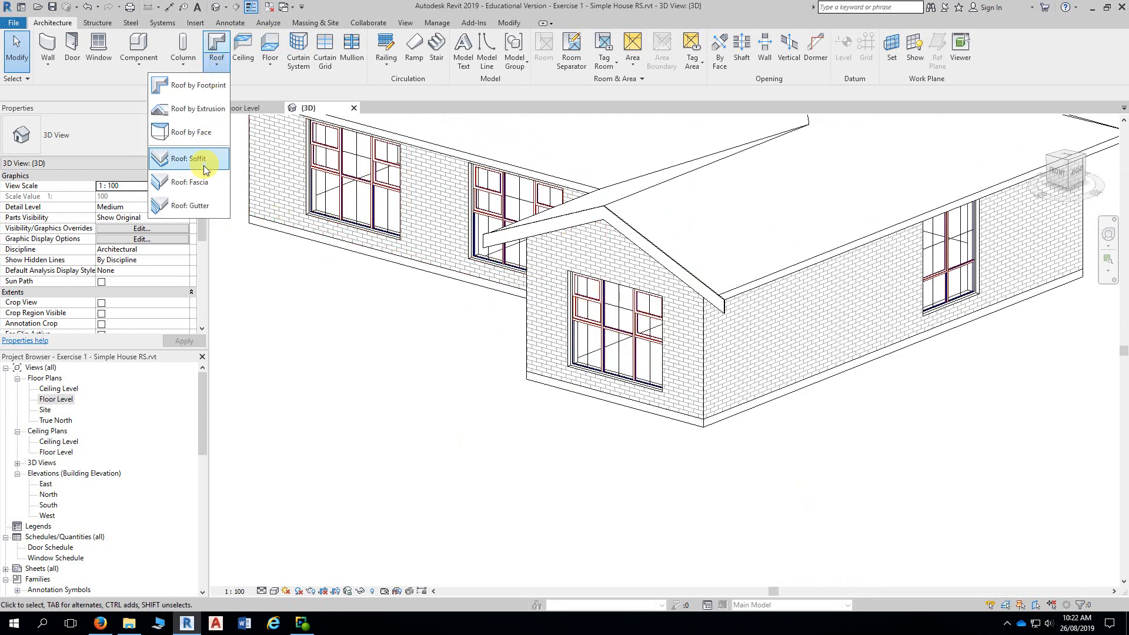
click(200, 182)
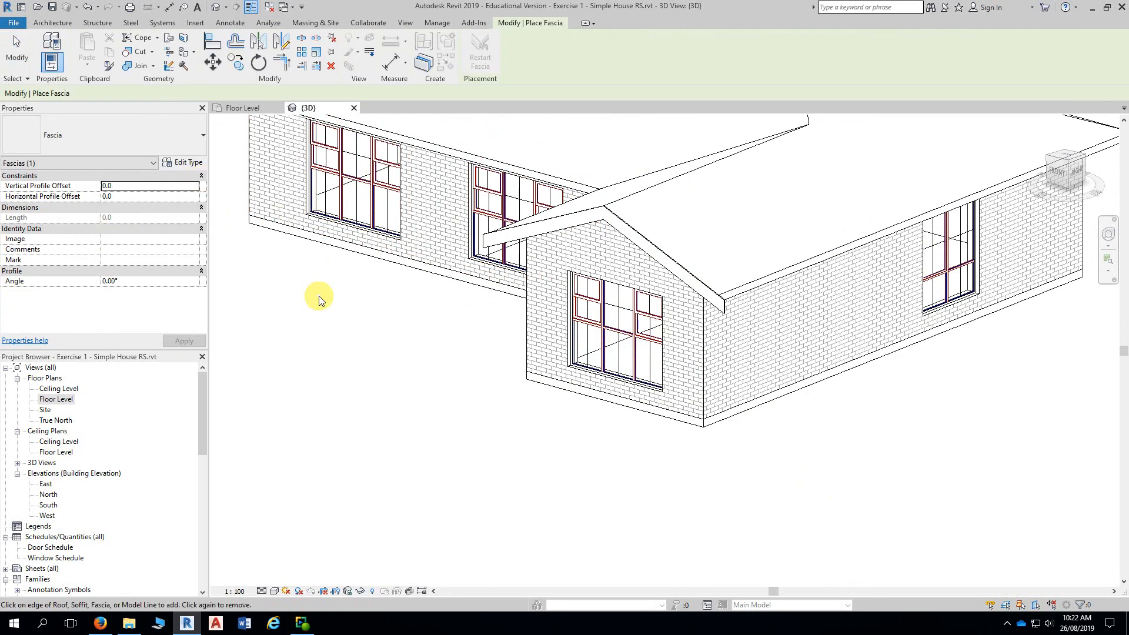
click(779, 275)
middle_drag(889, 488, 781, 487)
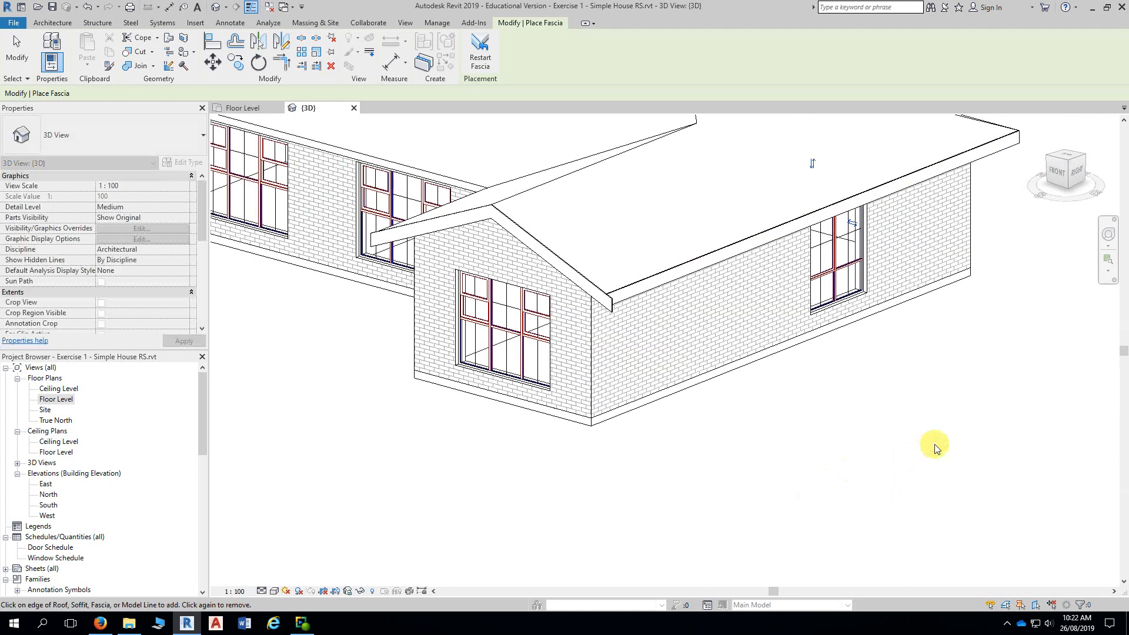
- Continue the fascia around the corner along the upper roof edge of the rear eaves
shift+middle_drag(934, 447, 558, 426)
shift+middle_drag(961, 408, 918, 429)
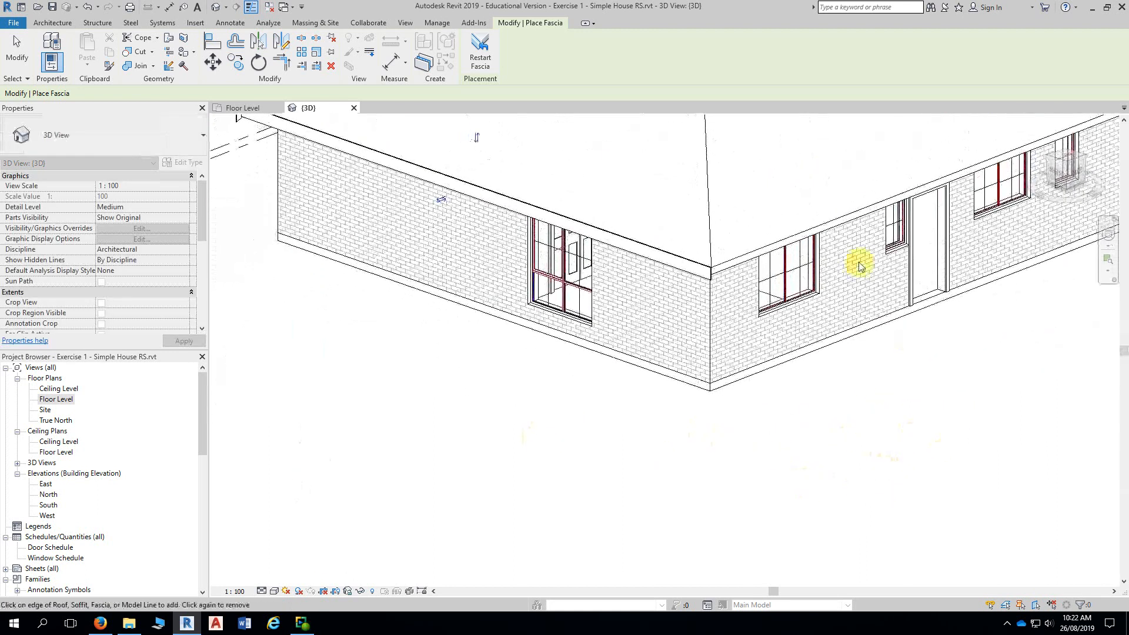
click(816, 232)
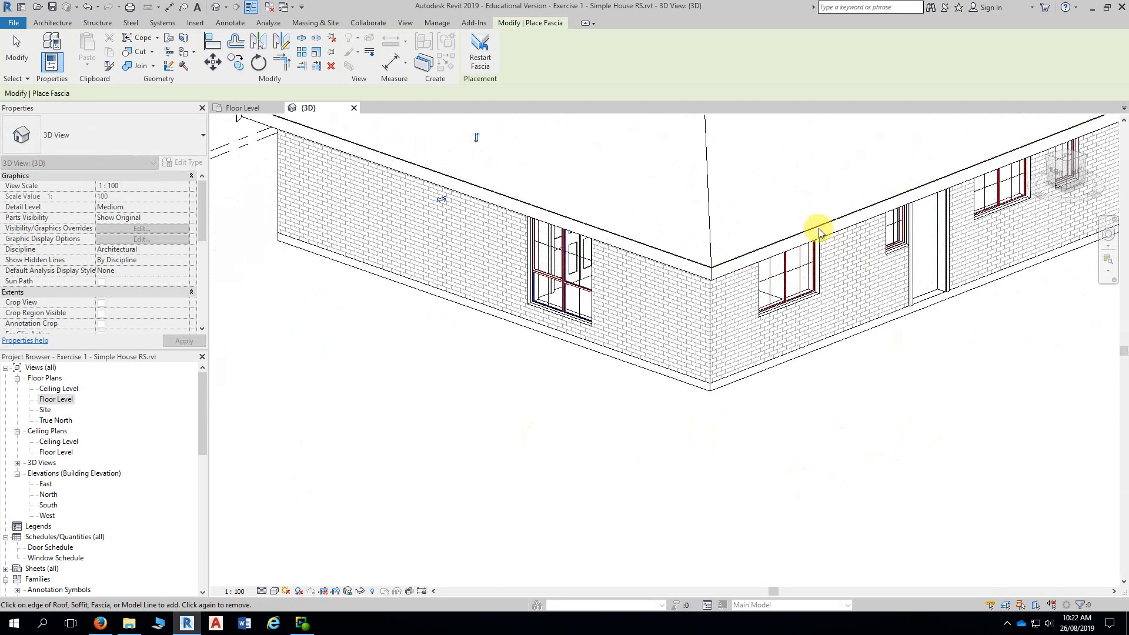
- Continue the fascia along the upper roof edge of the house's left-side eaves
scroll(941, 401, down, 5)
mouse_move(859, 407)
shift+middle_down()
mouse_move(895, 403)
mouse_move(726, 415)
mouse_move(801, 423)
mouse_move(892, 478)
shift+middle_up()
scroll(808, 427, up, 4)
scroll(807, 423, up, 2)
scroll(736, 282, up, 1)
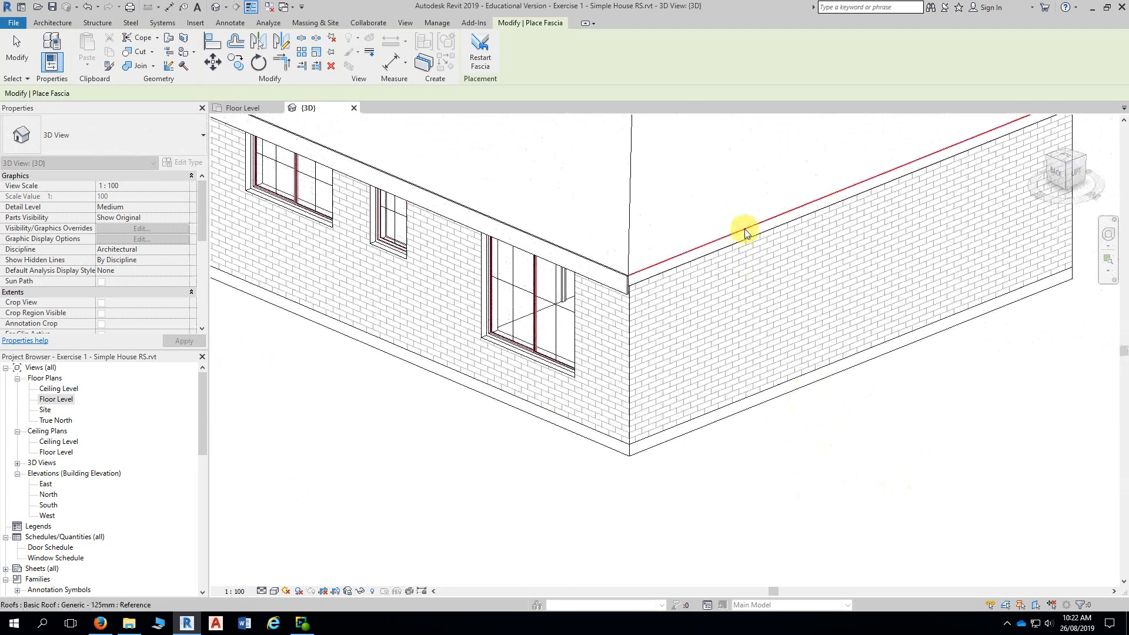
scroll(745, 232, down, 2)
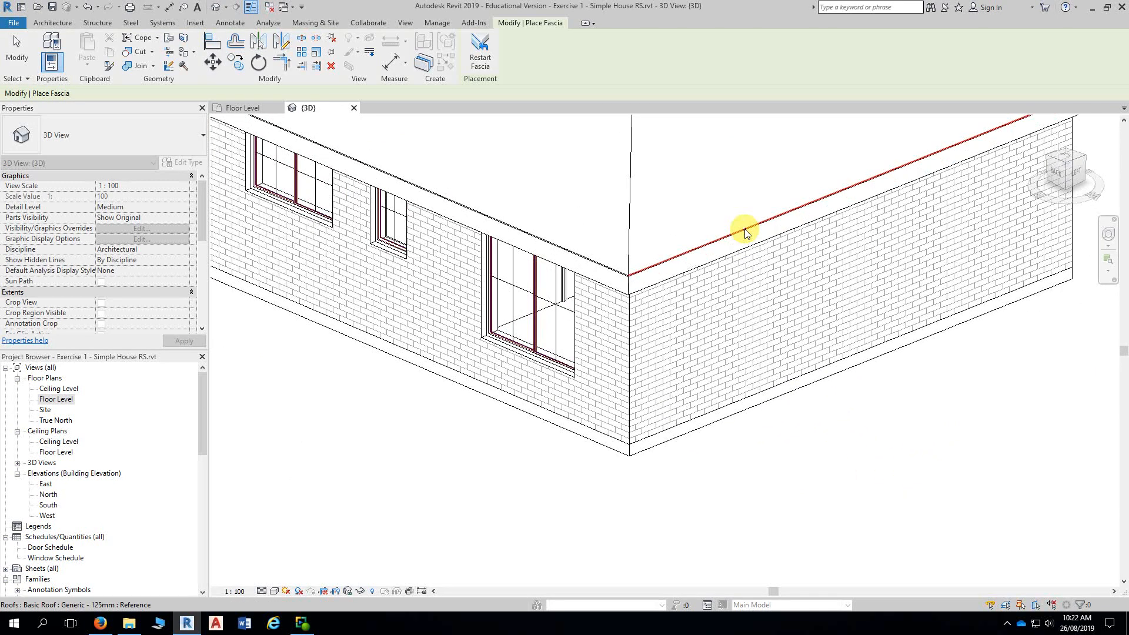
- Add the fascia along the front eaves and the short return beside the gable, and end the Fascia command
shift+middle_drag(965, 466, 750, 453)
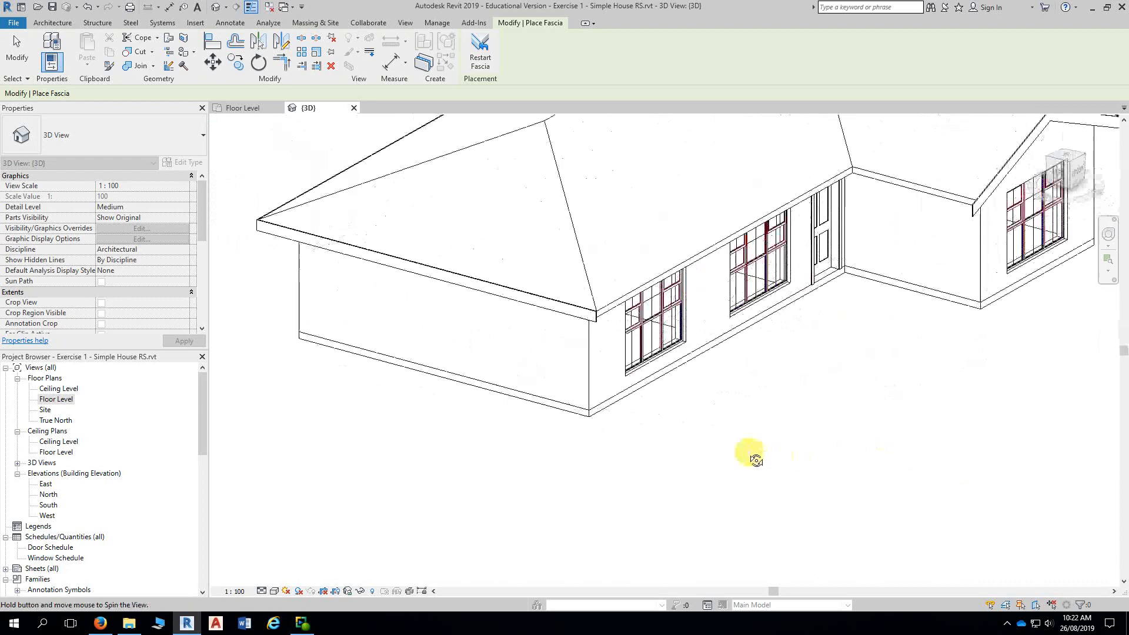
scroll(759, 413, up, 4)
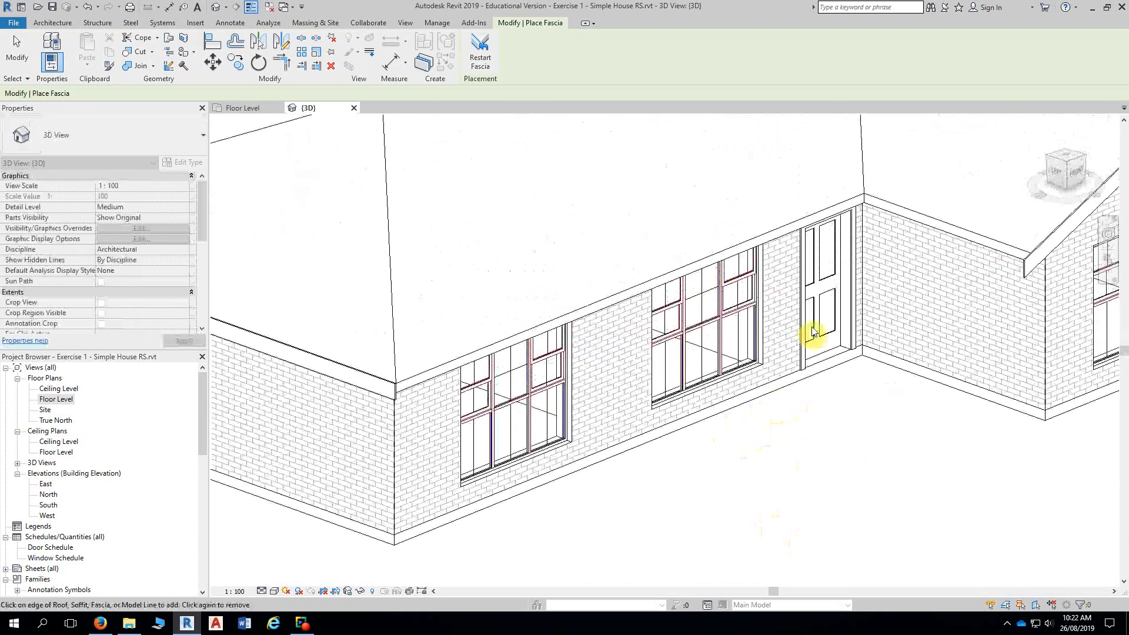
click(774, 232)
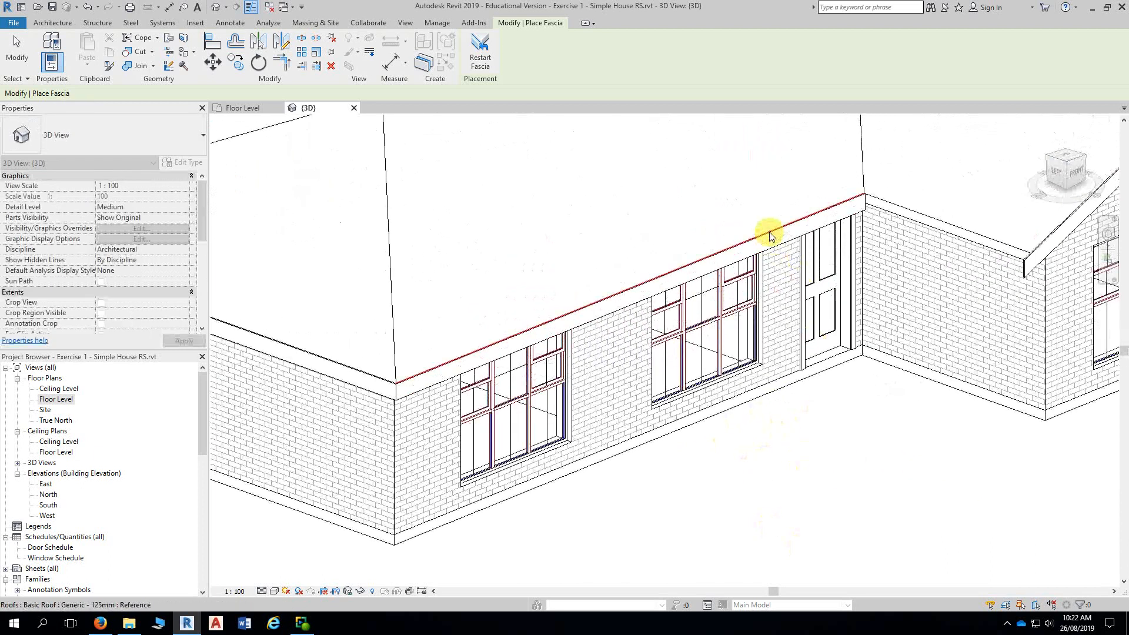
click(906, 209)
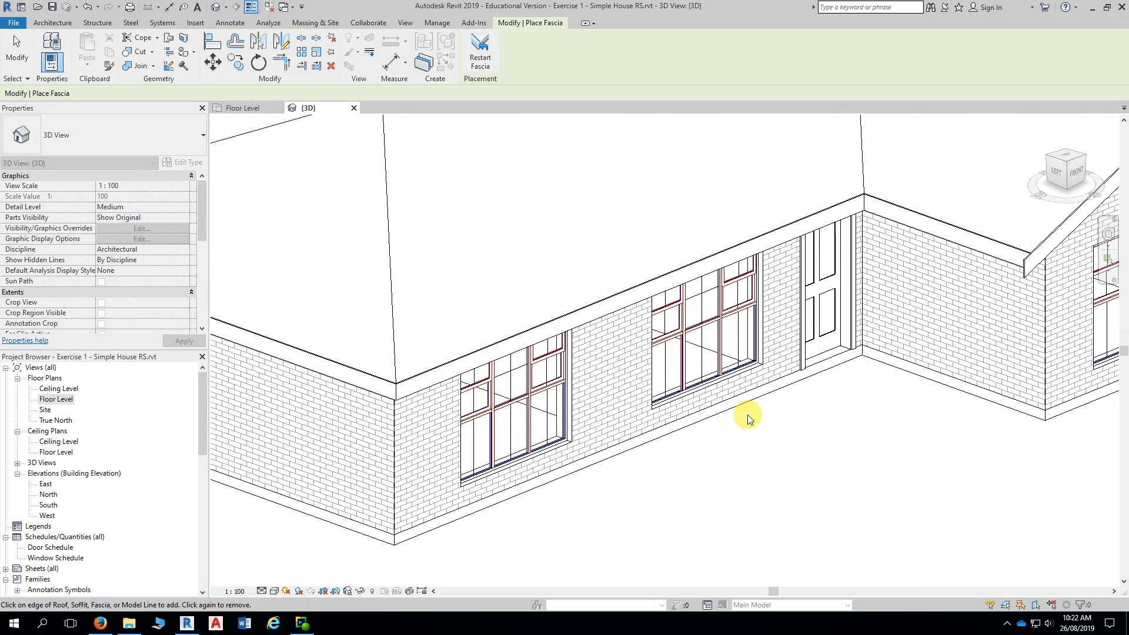
scroll(859, 481, down, 1)
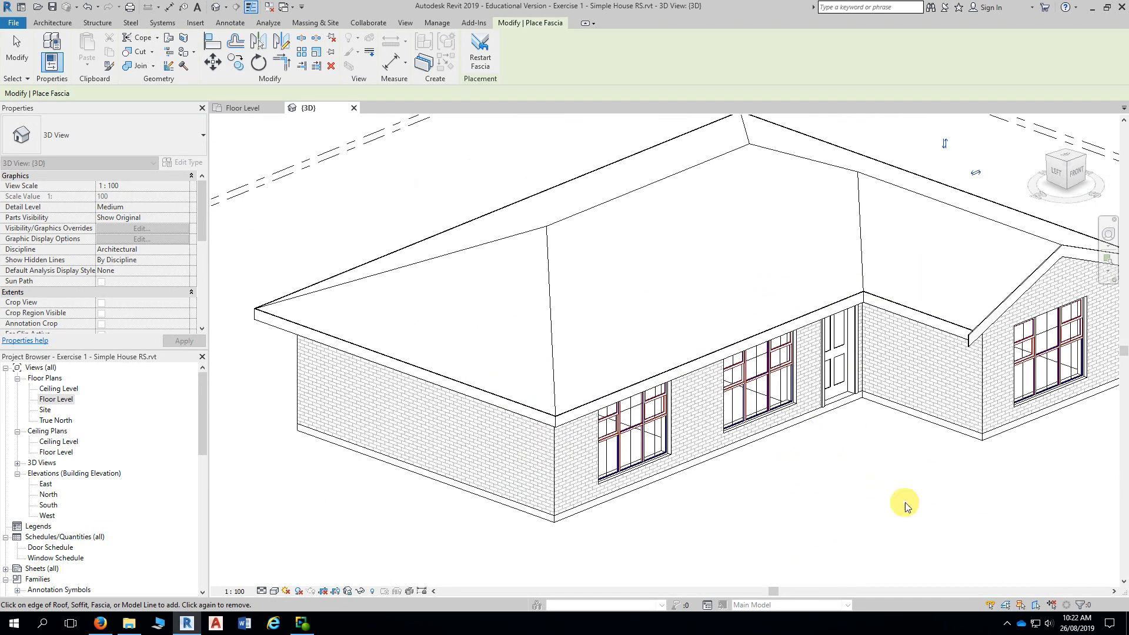
scroll(905, 502, down, 1)
mouse_move(923, 517)
middle_down()
mouse_move(829, 469)
mouse_move(892, 453)
mouse_move(880, 456)
middle_up()
key(Escape)
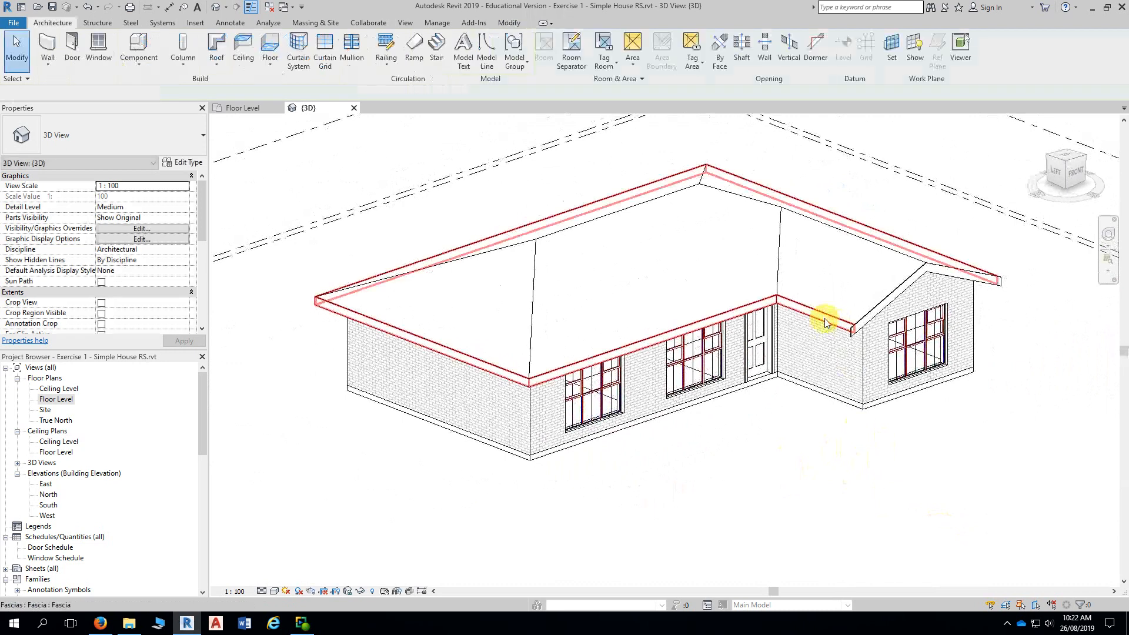
- Examine the completed roof fascias from above and where the right-side eaves meet the gable fascia
shift+middle_drag(823, 322, 822, 370)
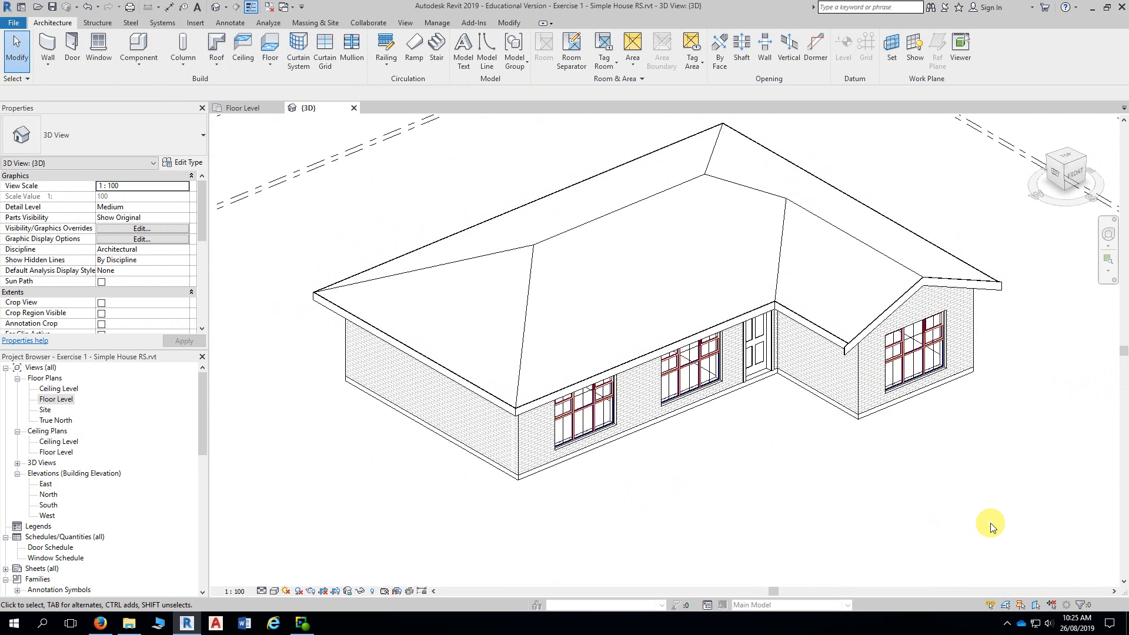
shift+middle_drag(1006, 506, 751, 523)
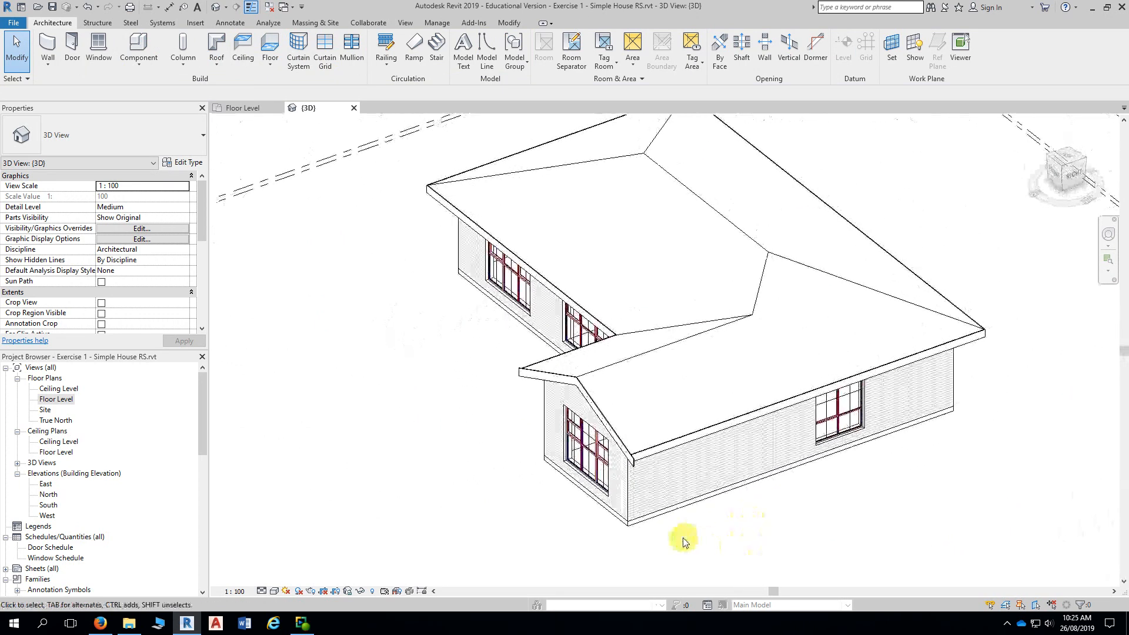
scroll(682, 537, up, 8)
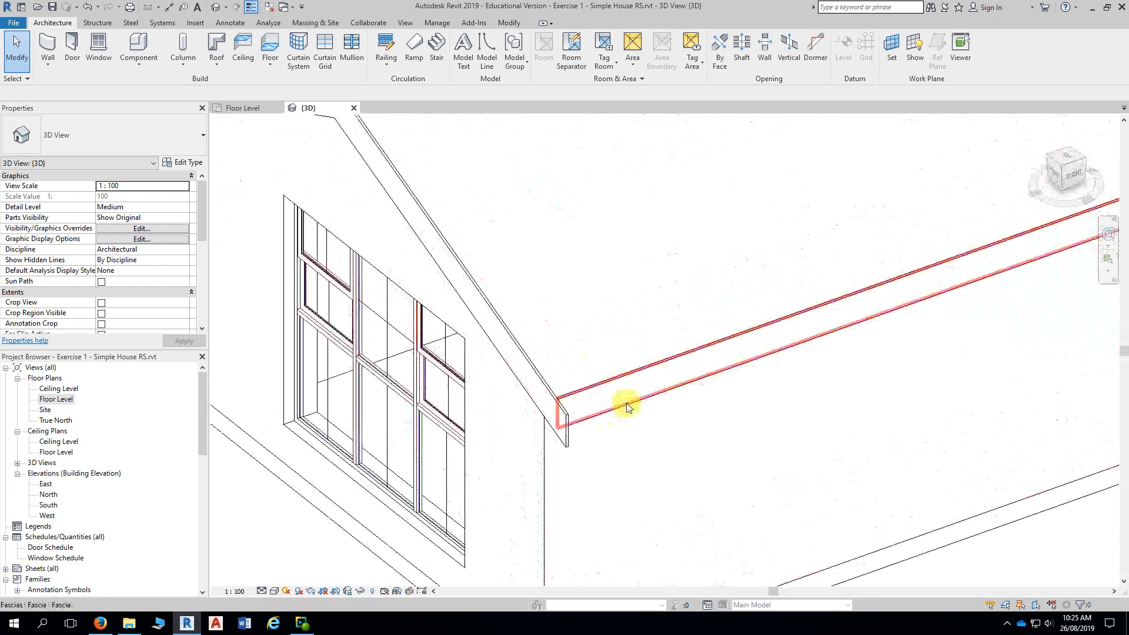
scroll(626, 405, down, 5)
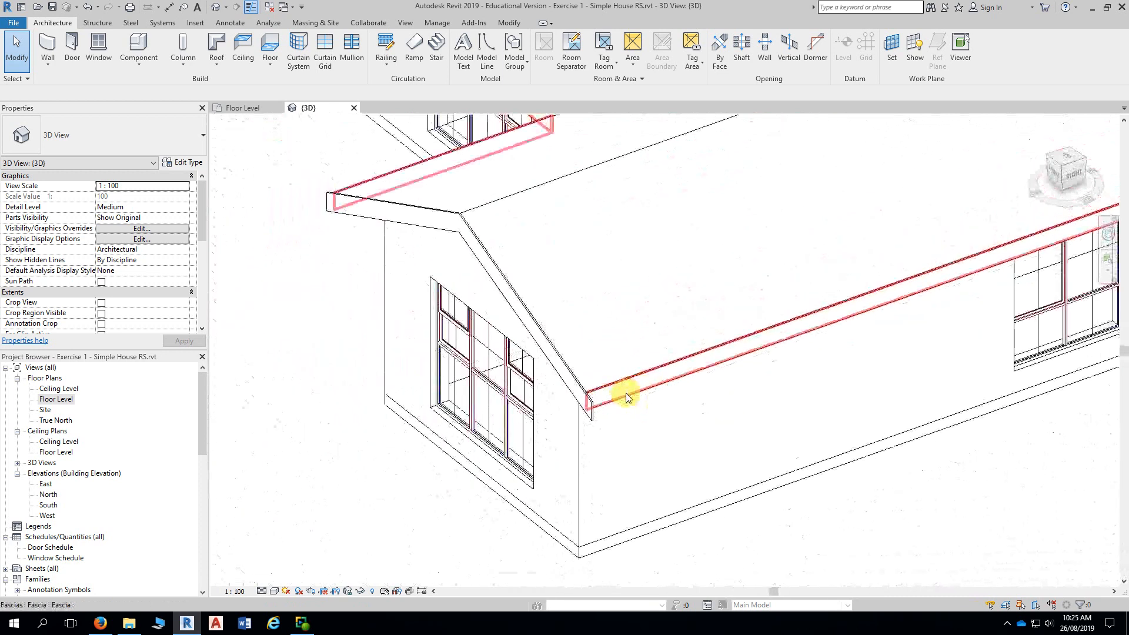
scroll(627, 398, down, 3)
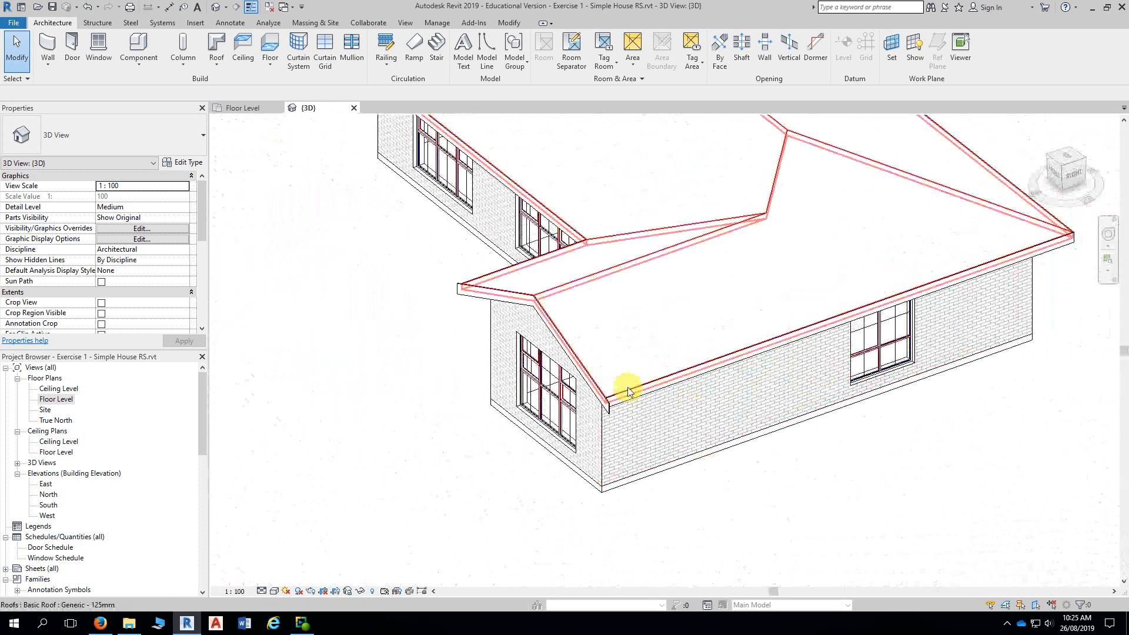
- Start a roof gutter and place it along the top outer edge of the right-side eaves fascia
scroll(626, 397, up, 6)
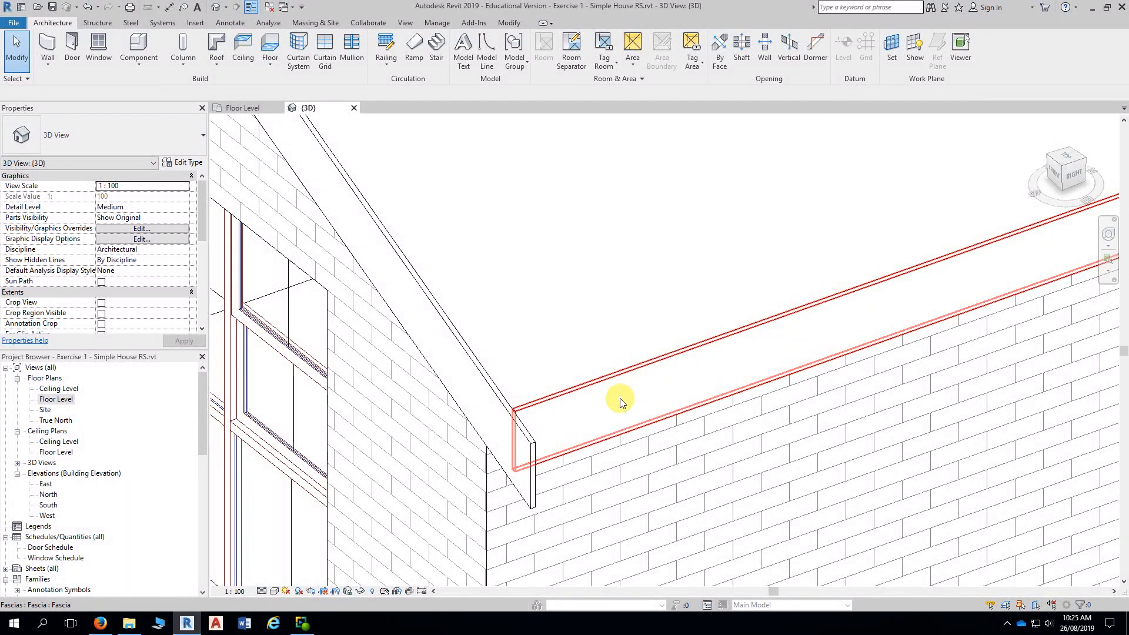
click(216, 67)
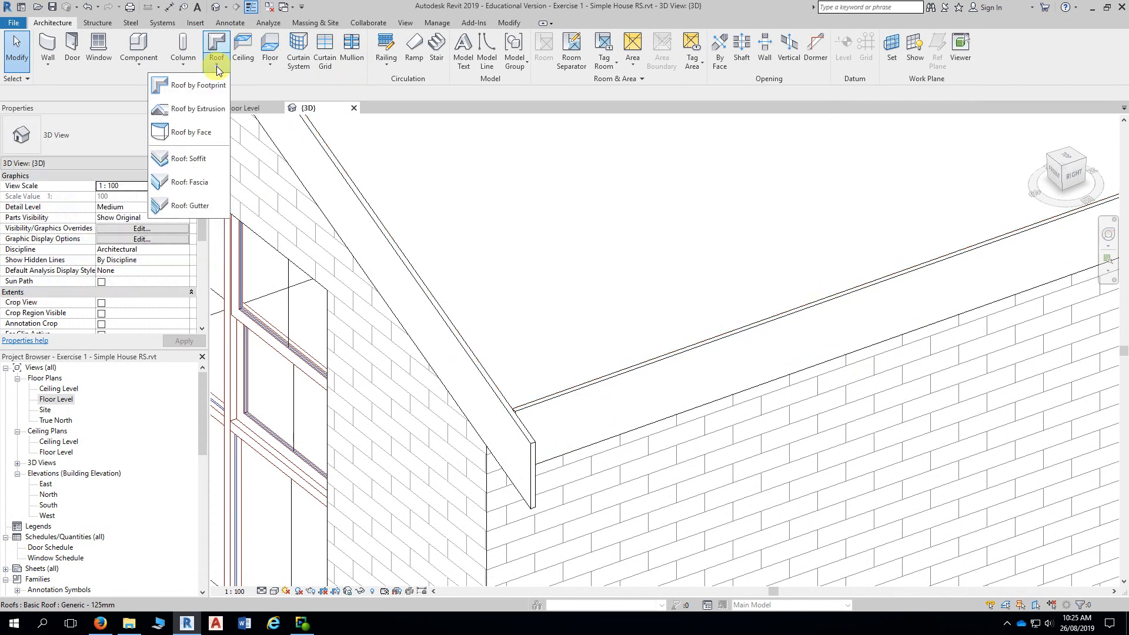
click(187, 211)
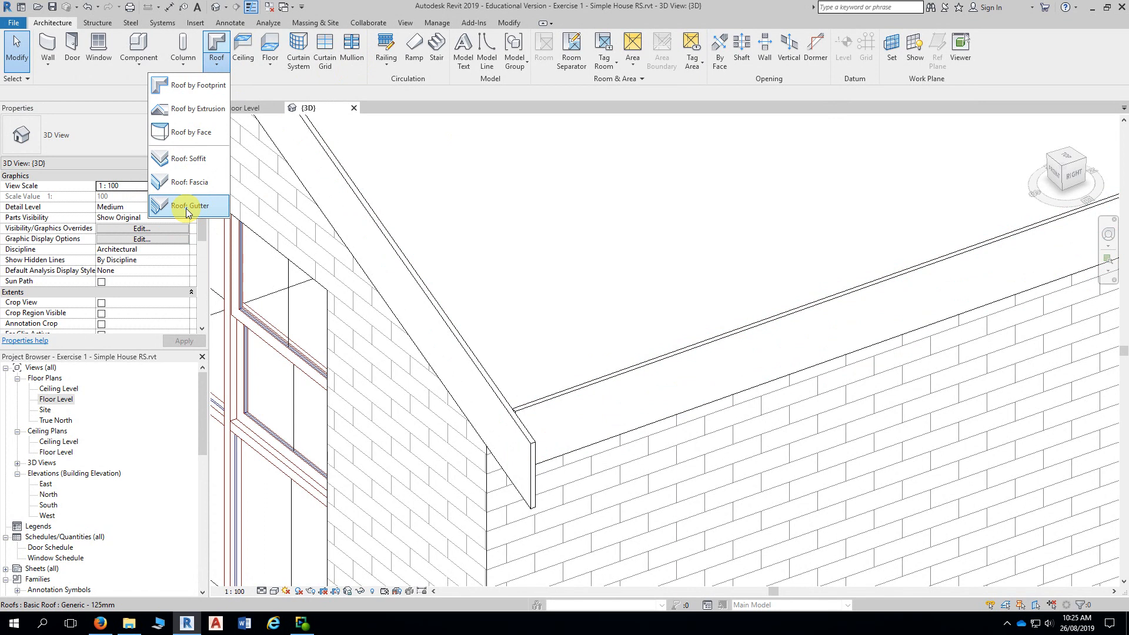
scroll(585, 413, up, 3)
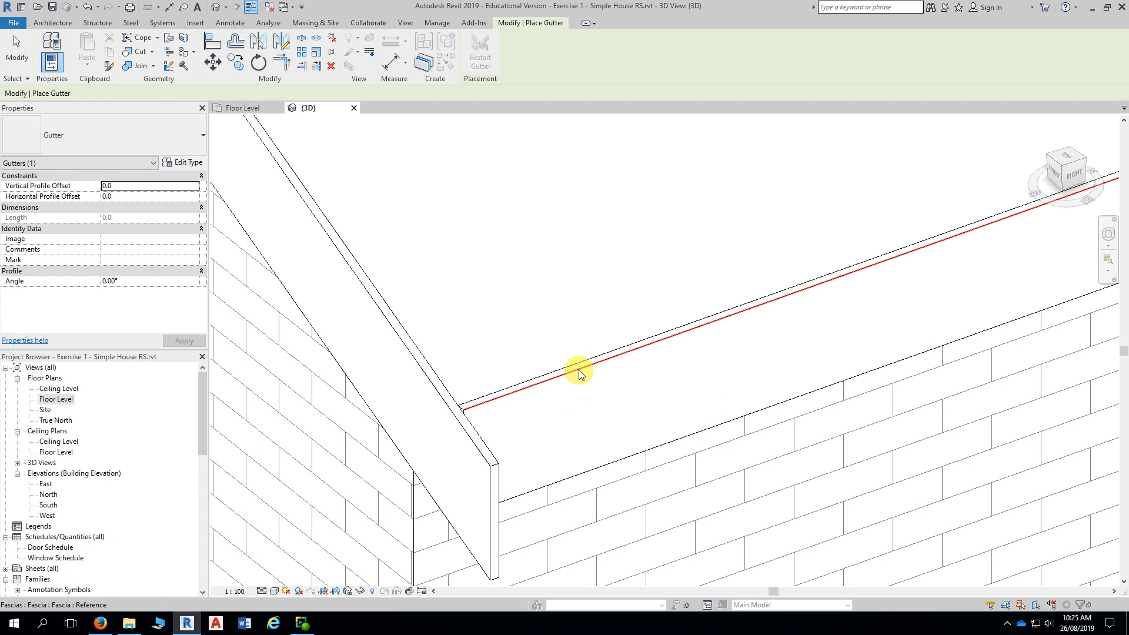
click(580, 375)
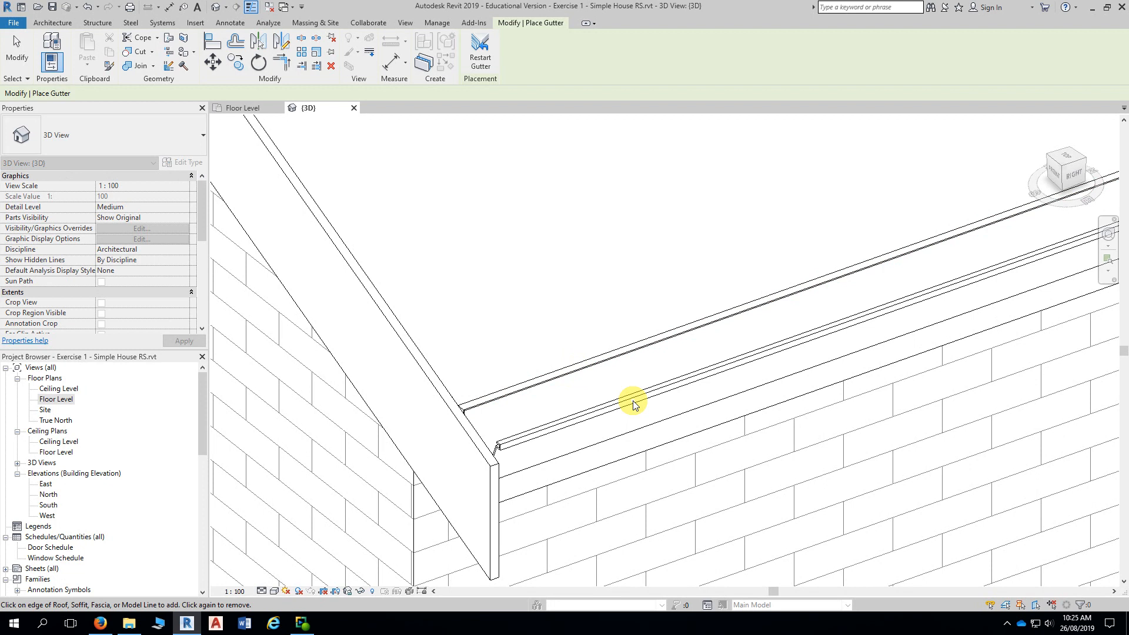
- Continue the gutter around the corner along the top outer edge of the rear fascia
scroll(642, 396, down, 5)
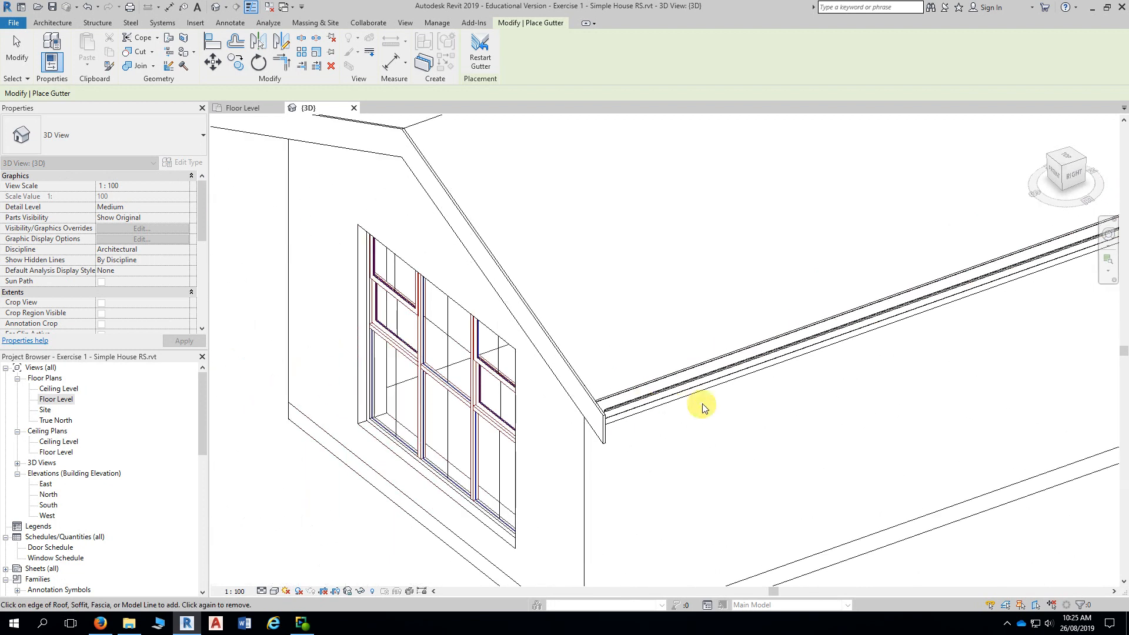
shift+middle_drag(806, 443, 739, 505)
scroll(938, 475, up, 2)
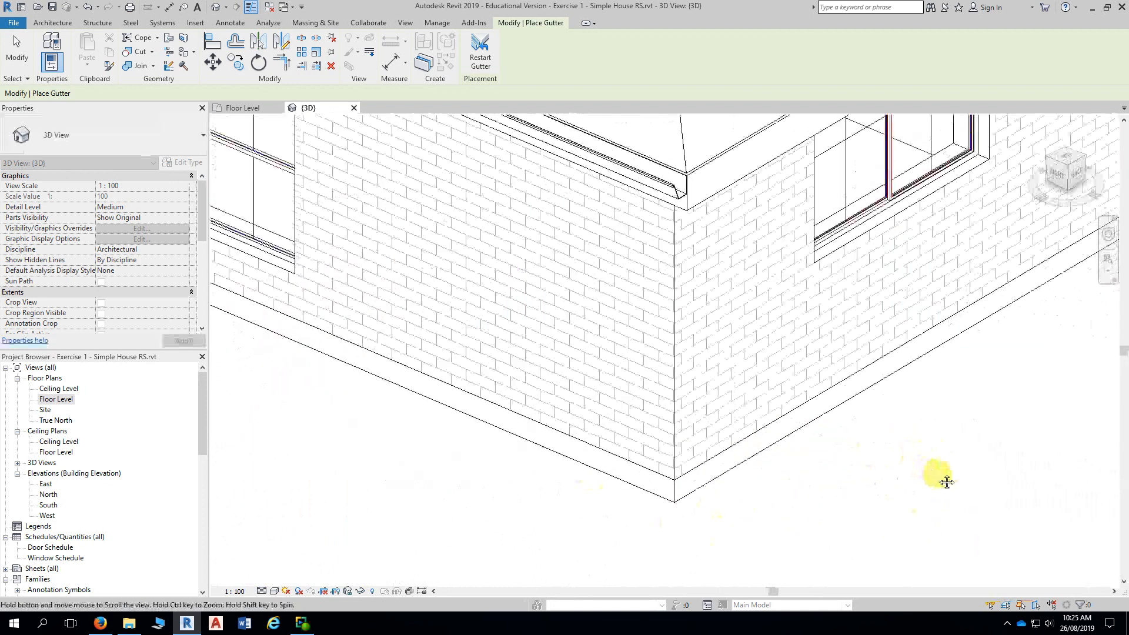
middle_drag(947, 482, 965, 583)
scroll(735, 279, up, 4)
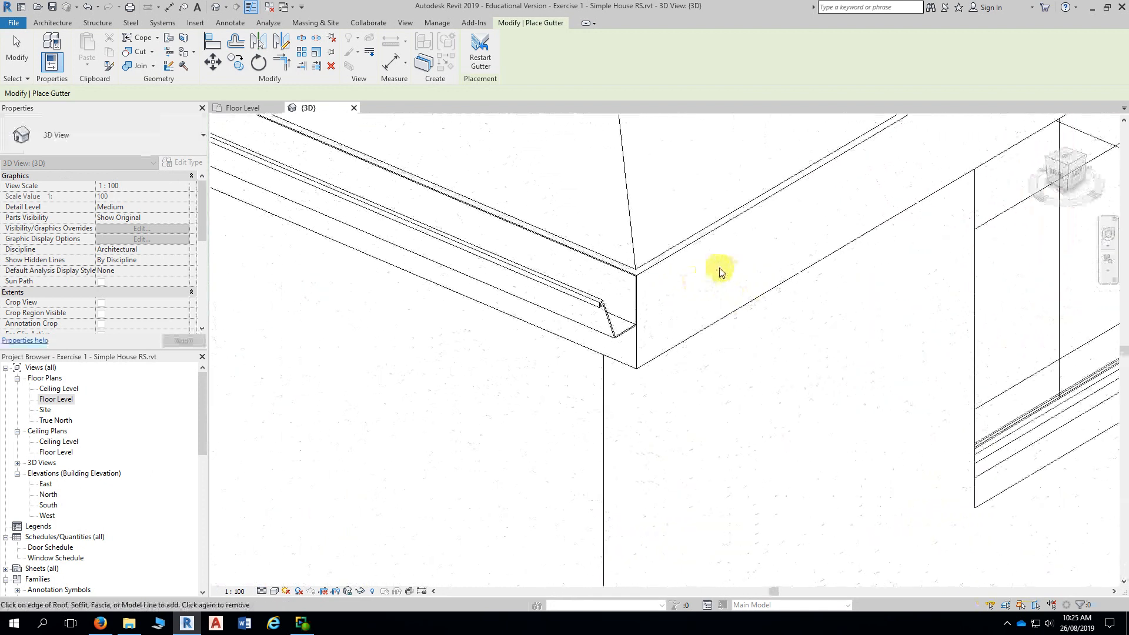
click(707, 235)
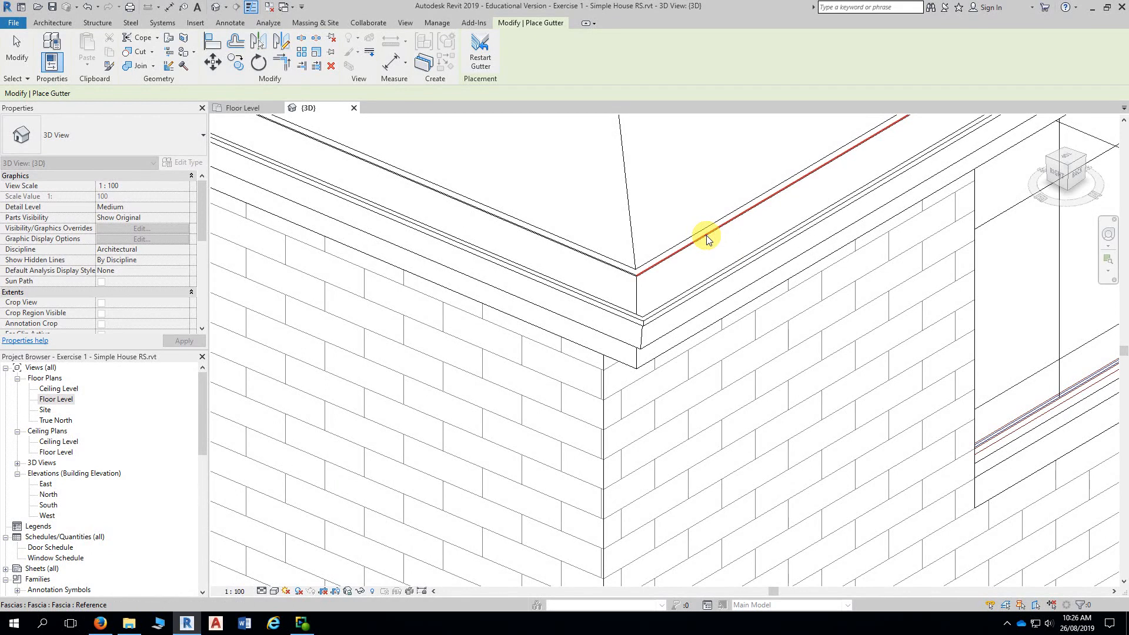
- Continue the gutter along the top outer edge of the house's left-side fascia
scroll(811, 353, down, 3)
scroll(819, 362, down, 3)
shift+middle_drag(1036, 486, 787, 475)
scroll(787, 479, up, 6)
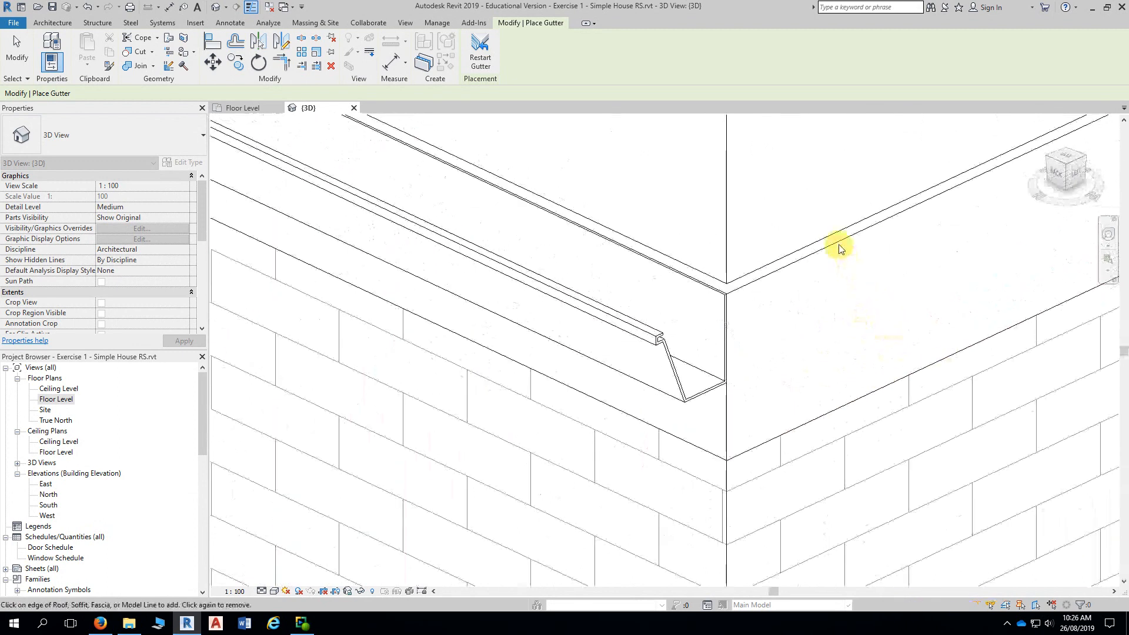
click(847, 252)
- Continue the gutter along the top outer edge of the front fascia above the two windows and the entry door
scroll(922, 339, down, 5)
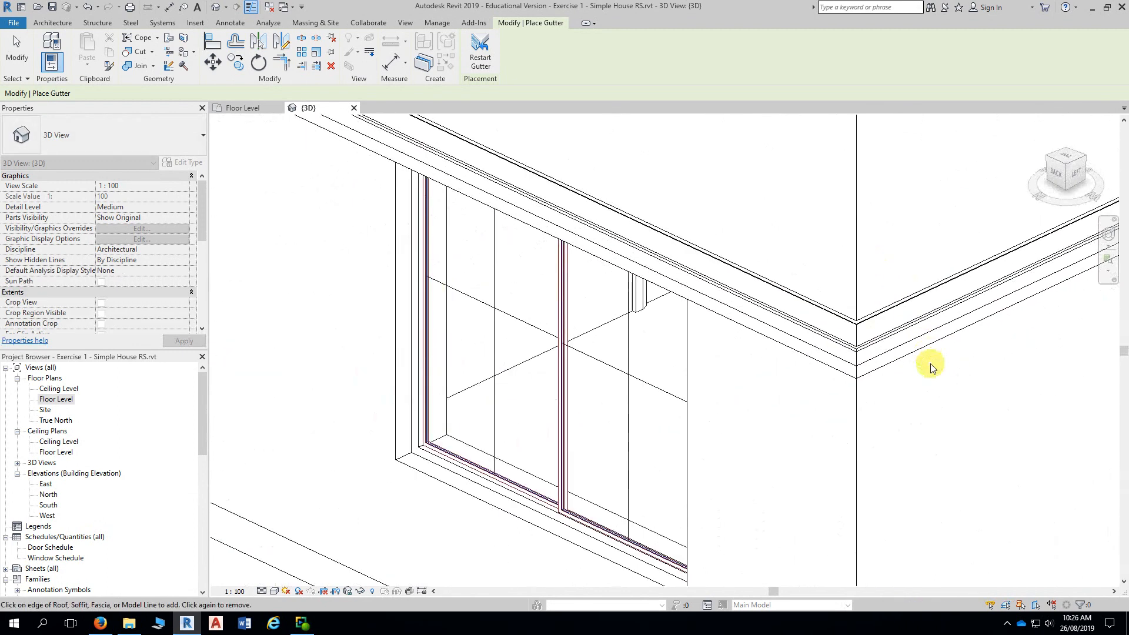
scroll(929, 410, down, 1)
shift+middle_drag(1023, 551, 869, 537)
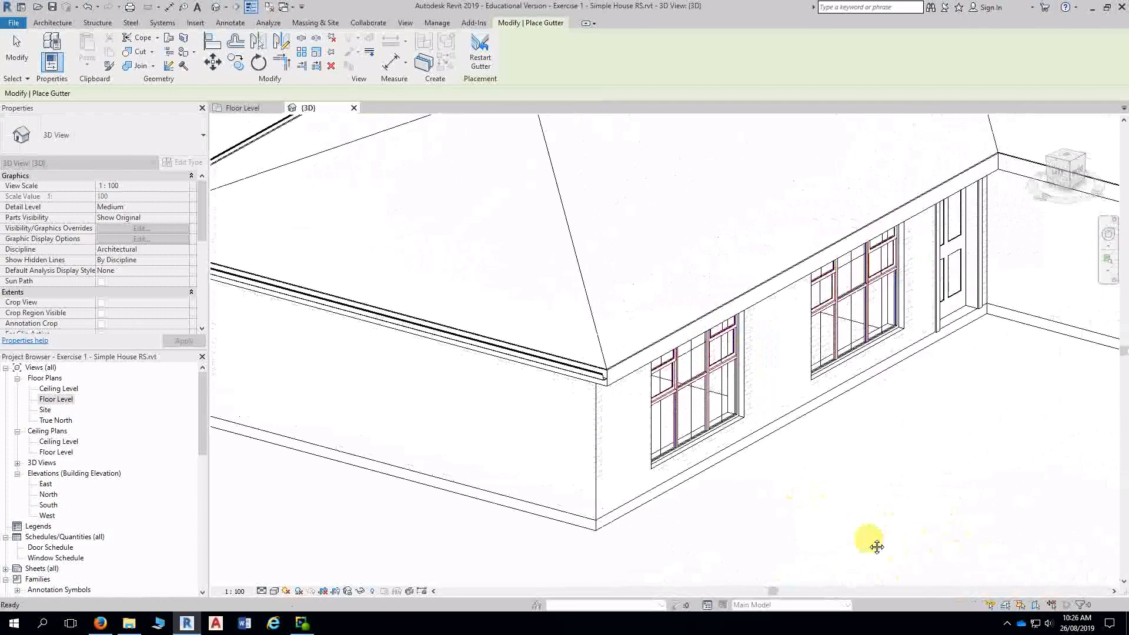
scroll(643, 370, up, 3)
scroll(644, 370, up, 2)
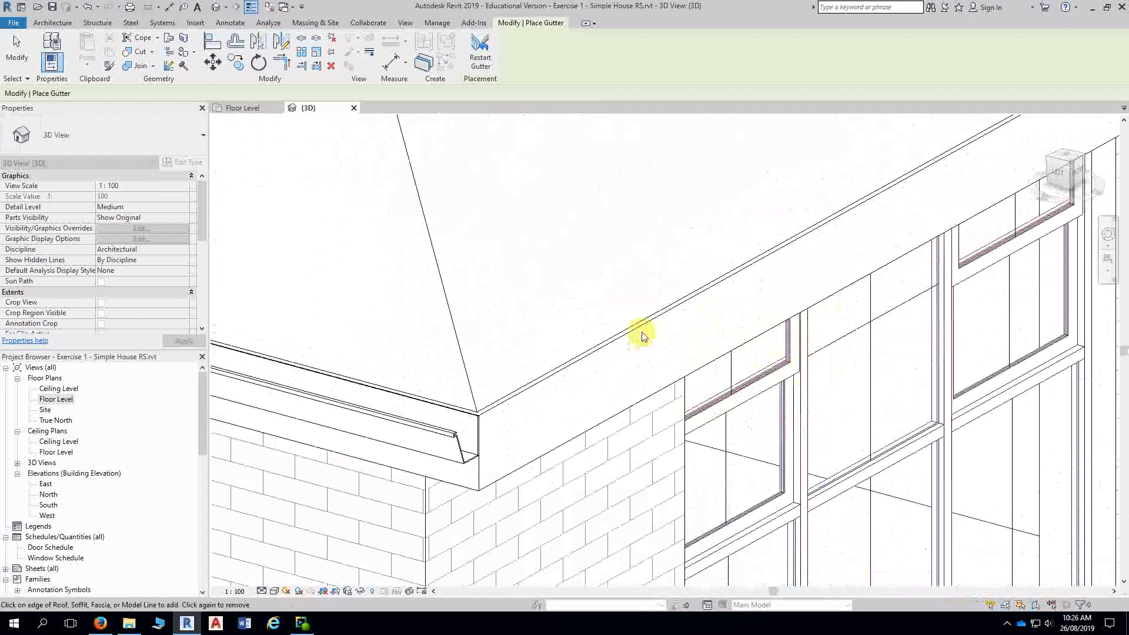
click(643, 326)
scroll(767, 379, down, 3)
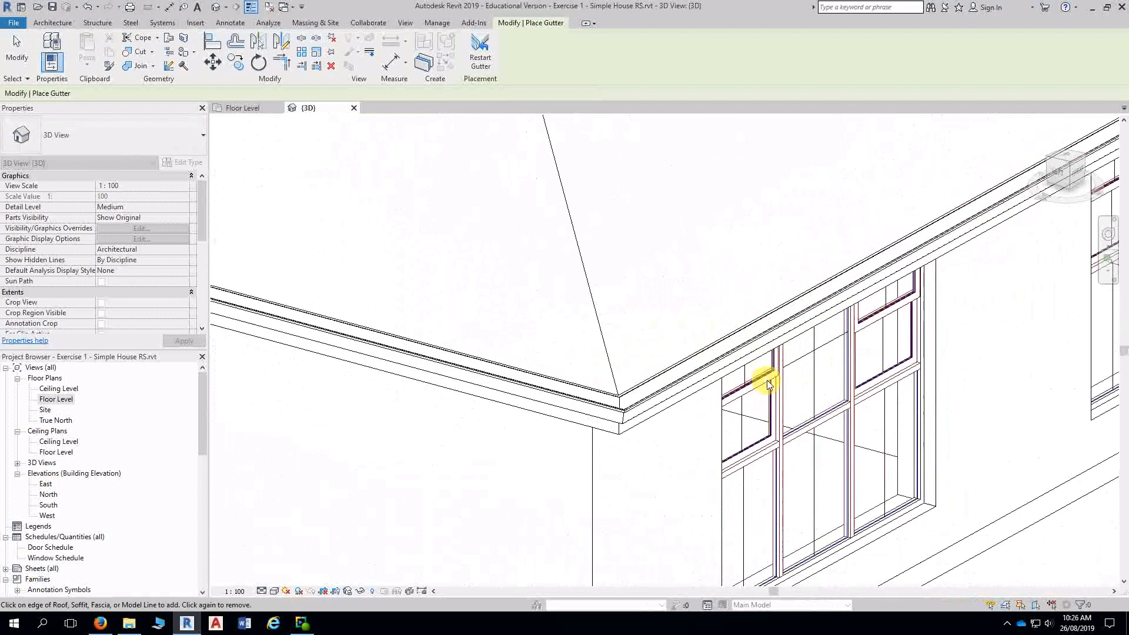
- Continue the gutter around the inside corner along the side fascia of the projecting front wing
mouse_move(1063, 506)
middle_down()
mouse_move(975, 497)
mouse_move(700, 536)
middle_up()
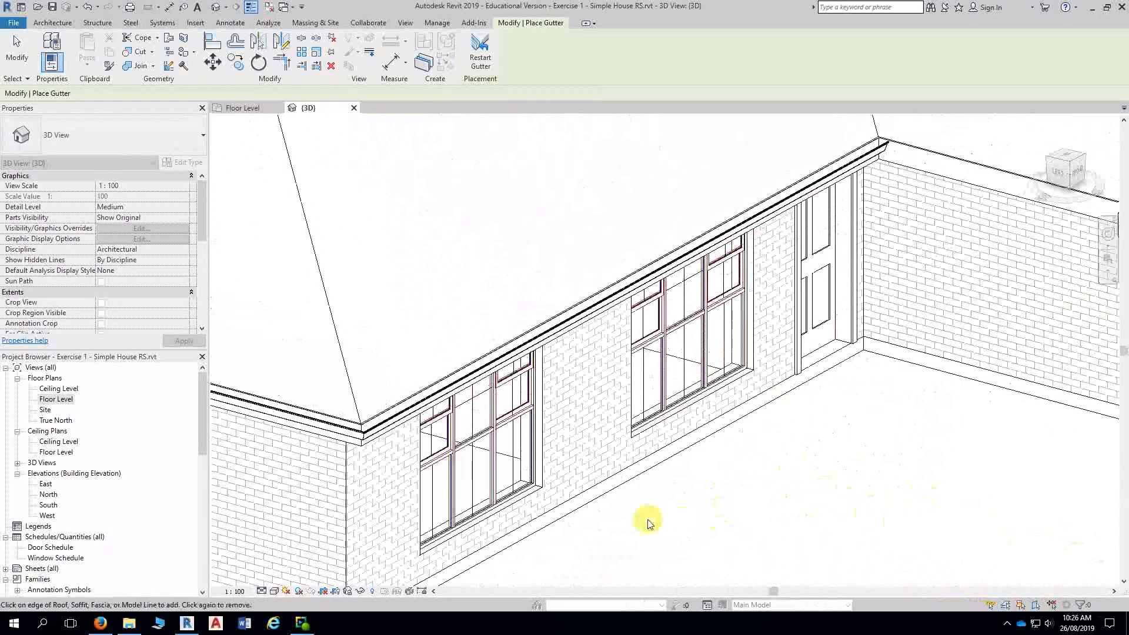
scroll(995, 501, down, 2)
scroll(846, 504, down, 5)
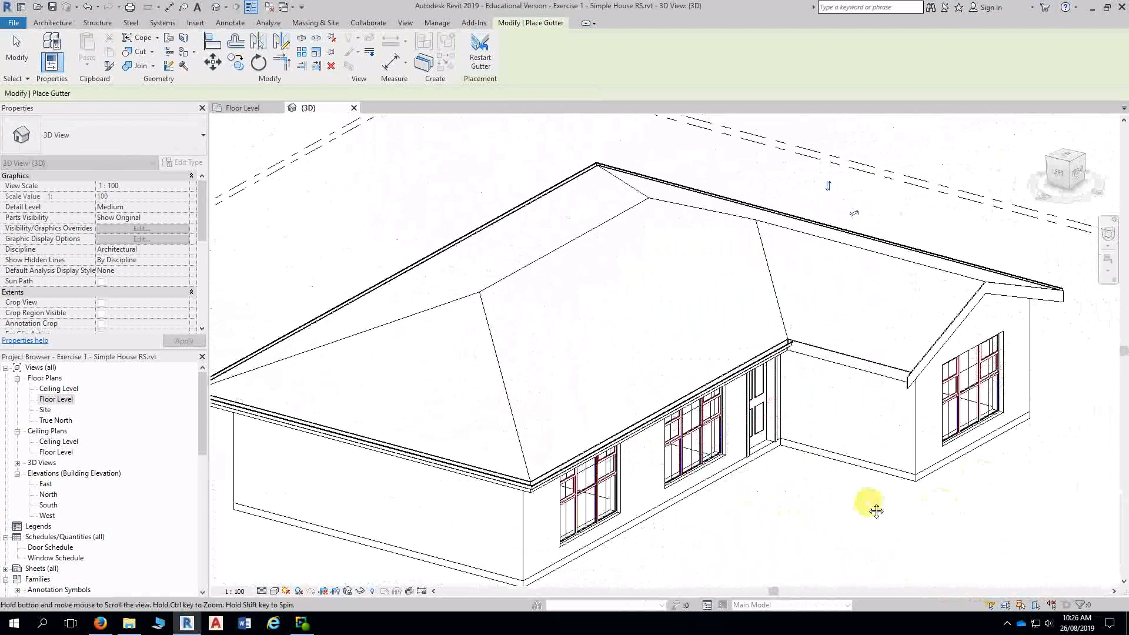
scroll(824, 469, up, 6)
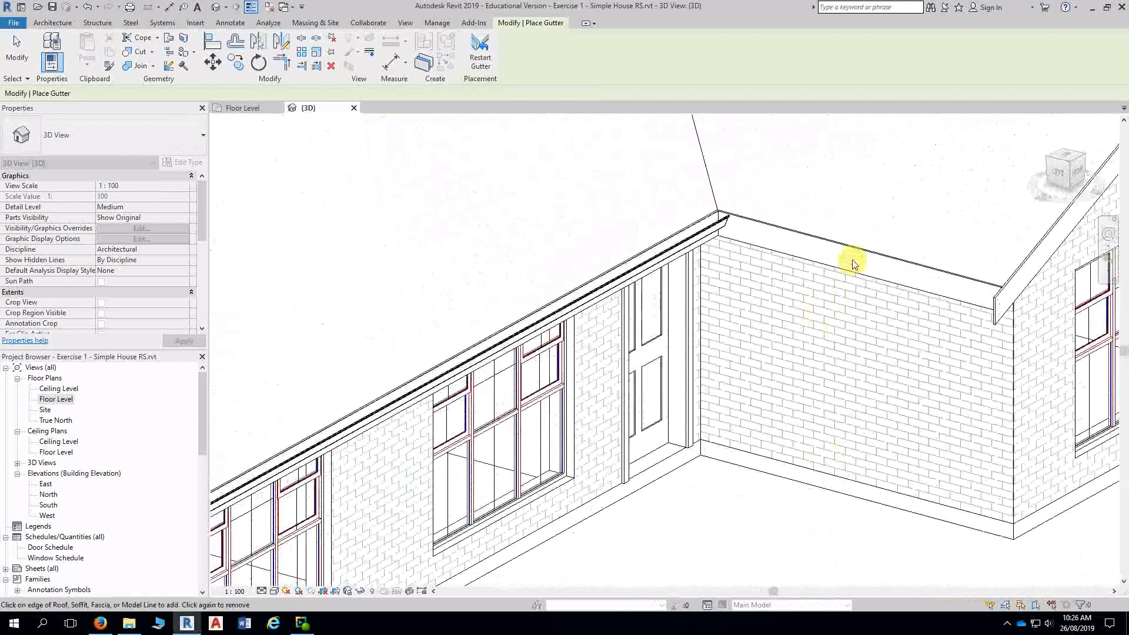
scroll(847, 256, up, 2)
scroll(847, 254, up, 2)
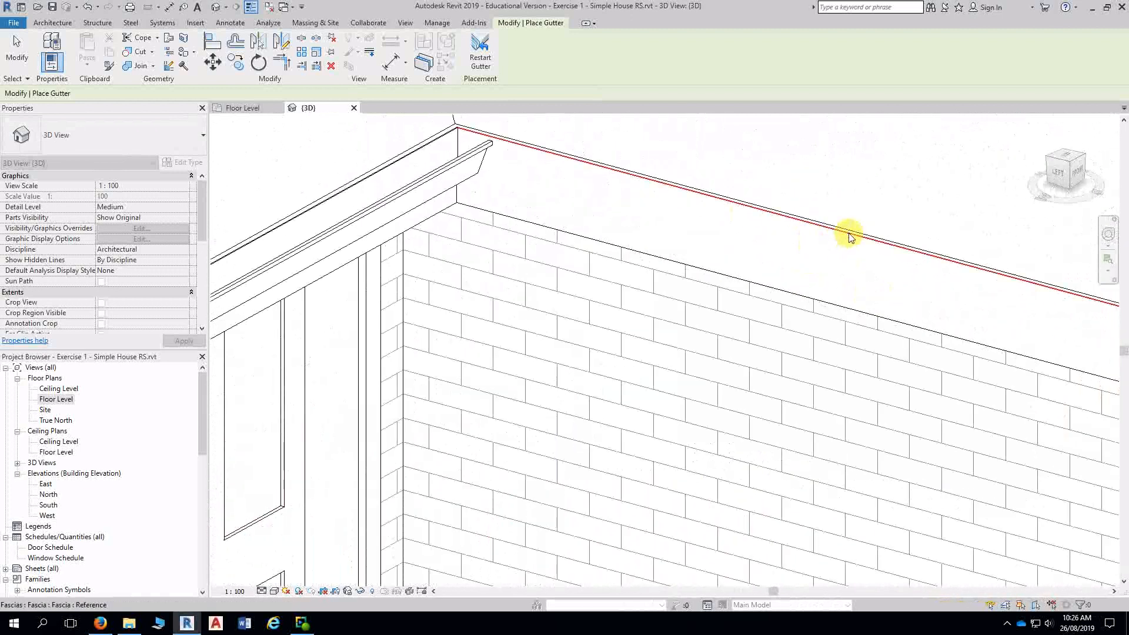
click(848, 237)
scroll(849, 238, down, 5)
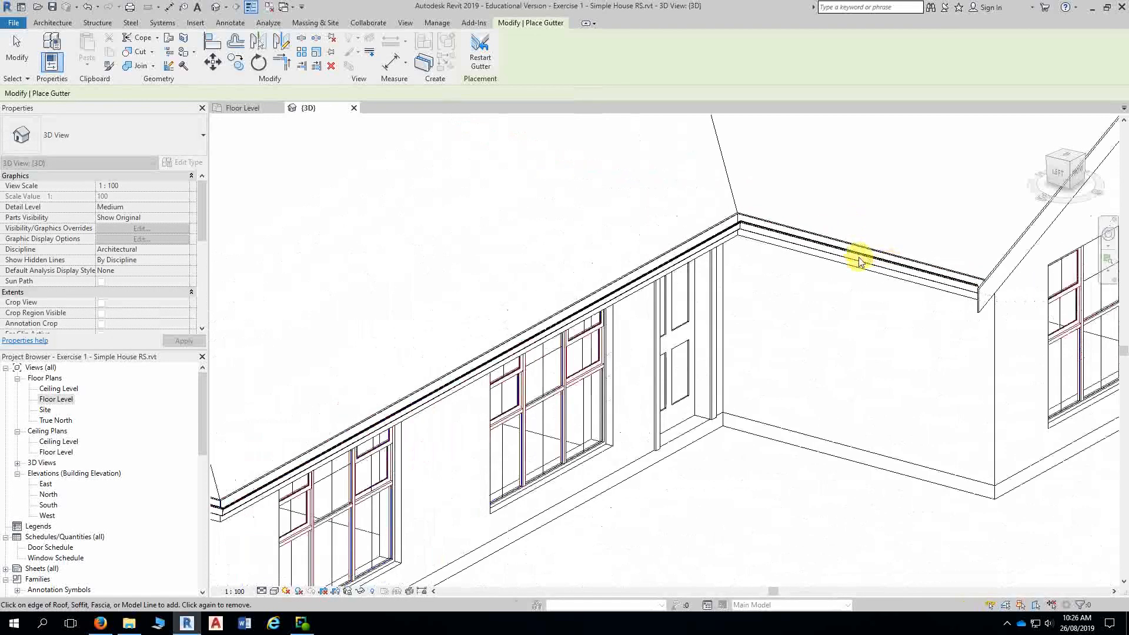
- Examine the gutters around the roof and the front gable ends in 3D, and end gutter placement
mouse_move(1033, 516)
shift+middle_down()
mouse_move(1046, 532)
mouse_move(1013, 532)
shift+middle_up()
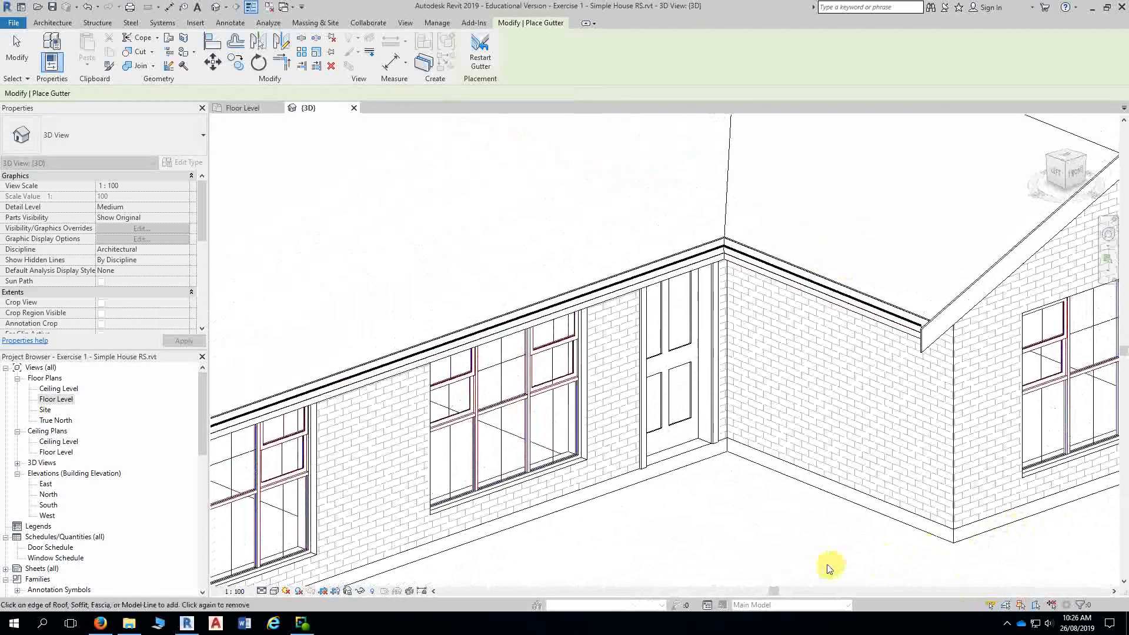
scroll(799, 546, down, 3)
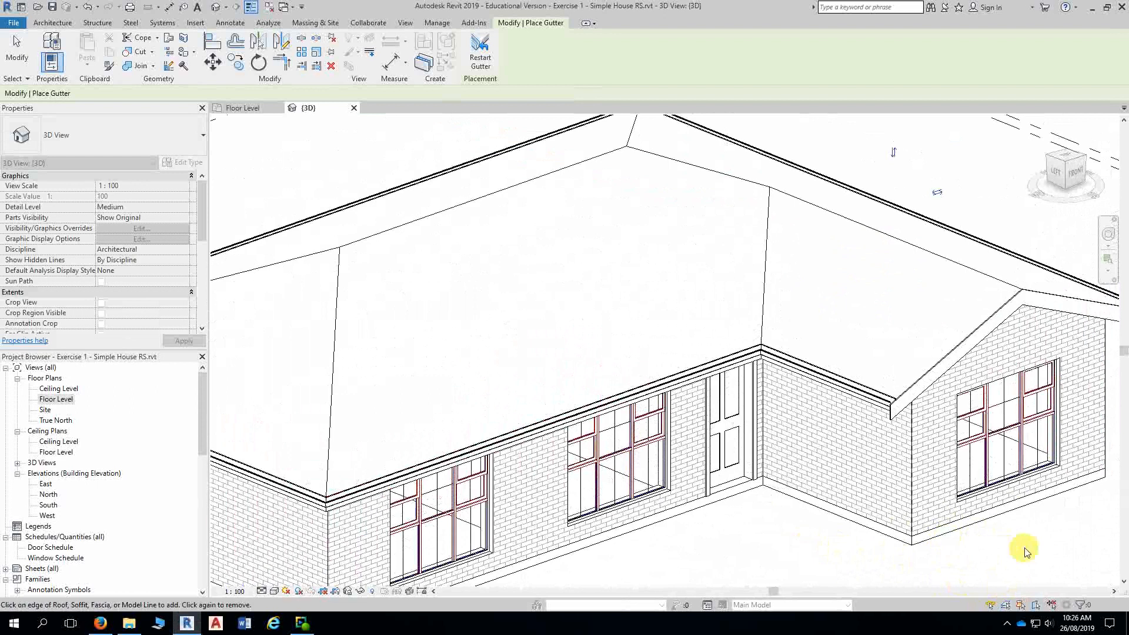
mouse_move(1023, 547)
middle_down()
mouse_move(1065, 558)
mouse_move(937, 504)
middle_up()
scroll(945, 466, up, 4)
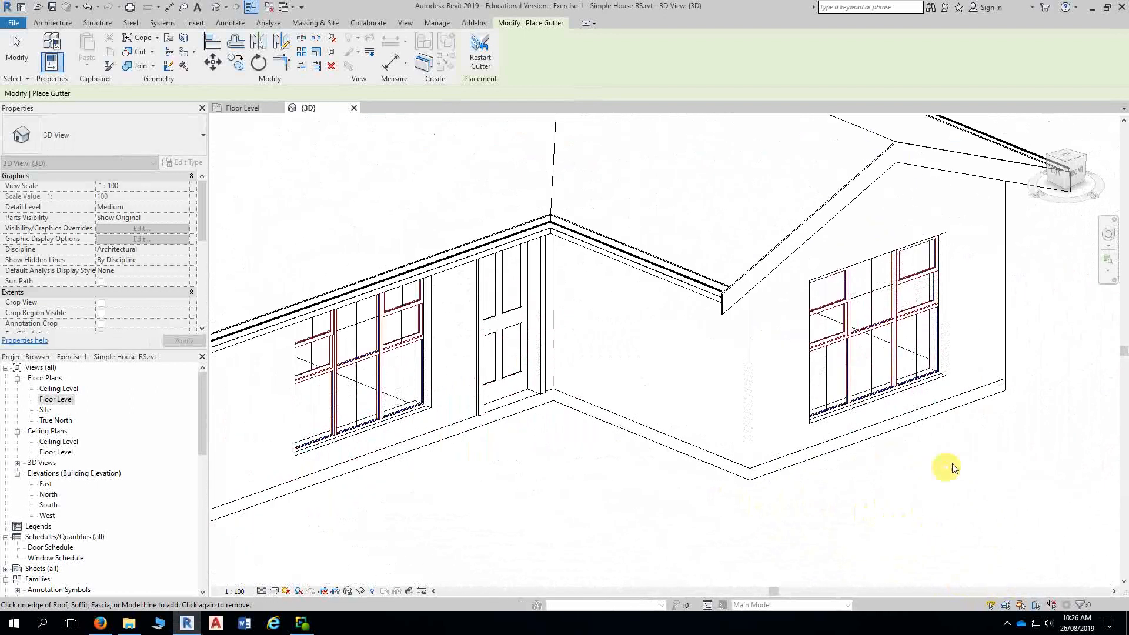
scroll(995, 458, down, 3)
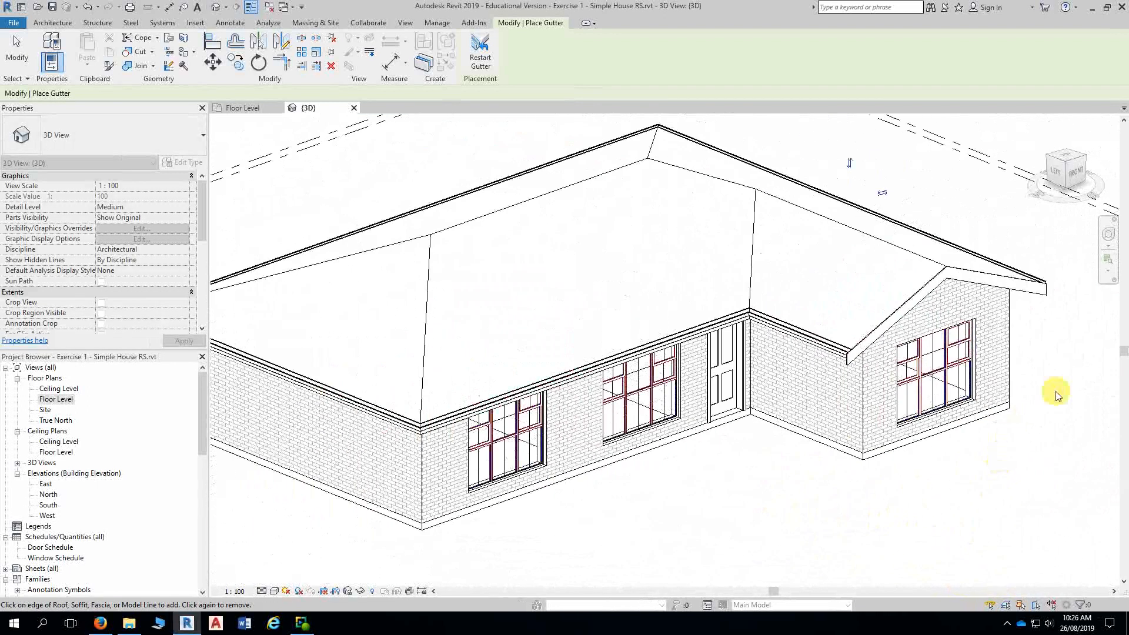
mouse_move(1053, 385)
shift+middle_down()
mouse_move(1063, 420)
mouse_move(970, 453)
shift+middle_up()
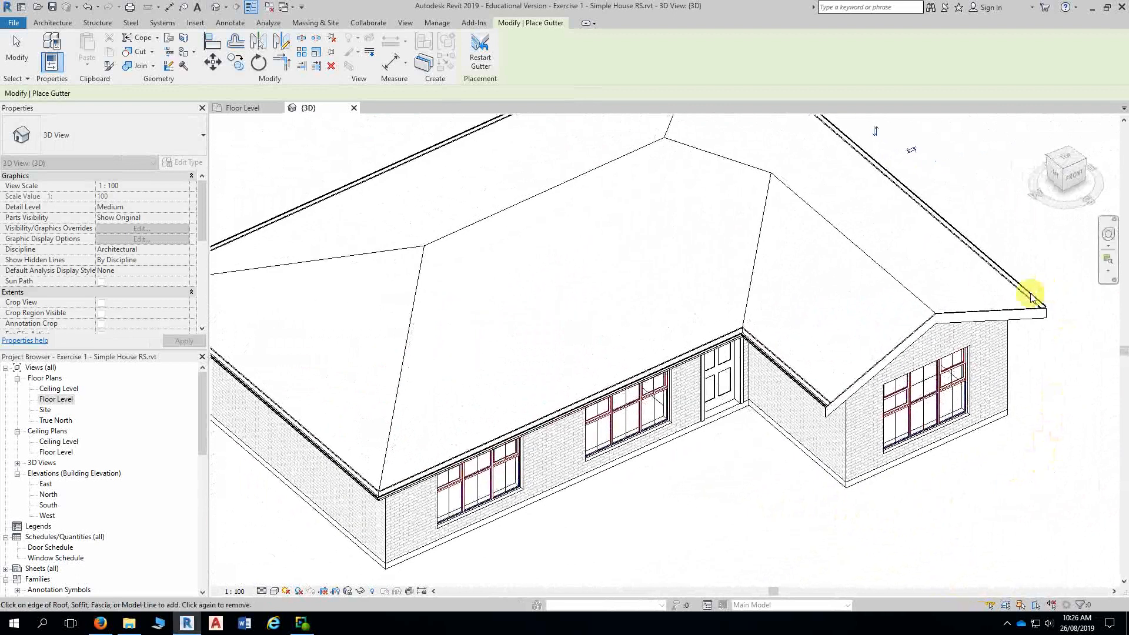
key(Escape)
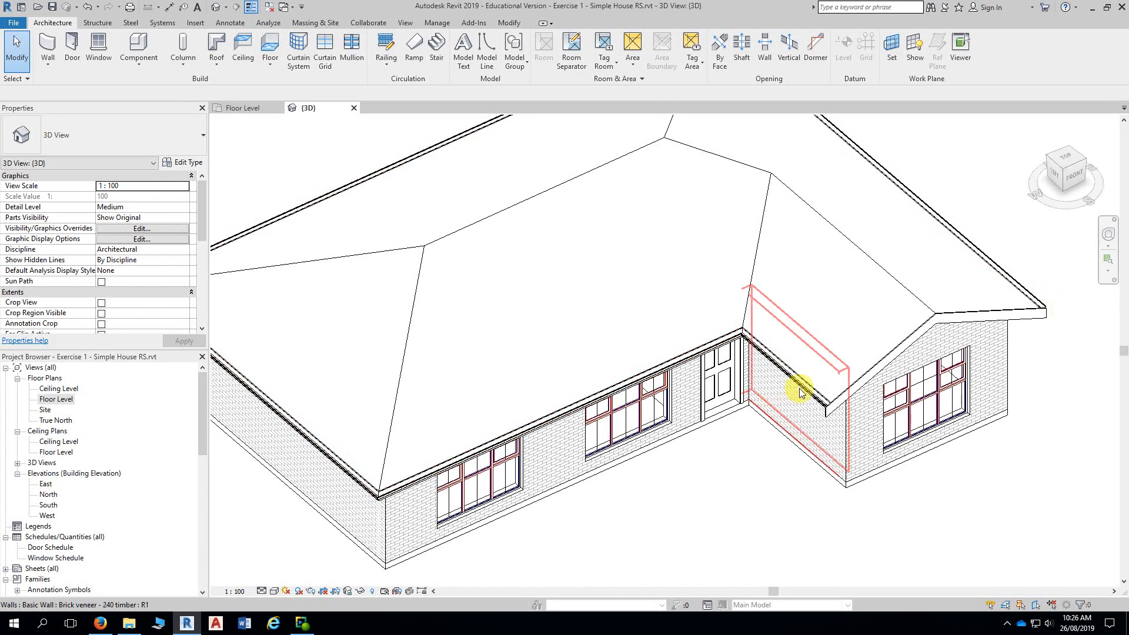
scroll(804, 390, down, 2)
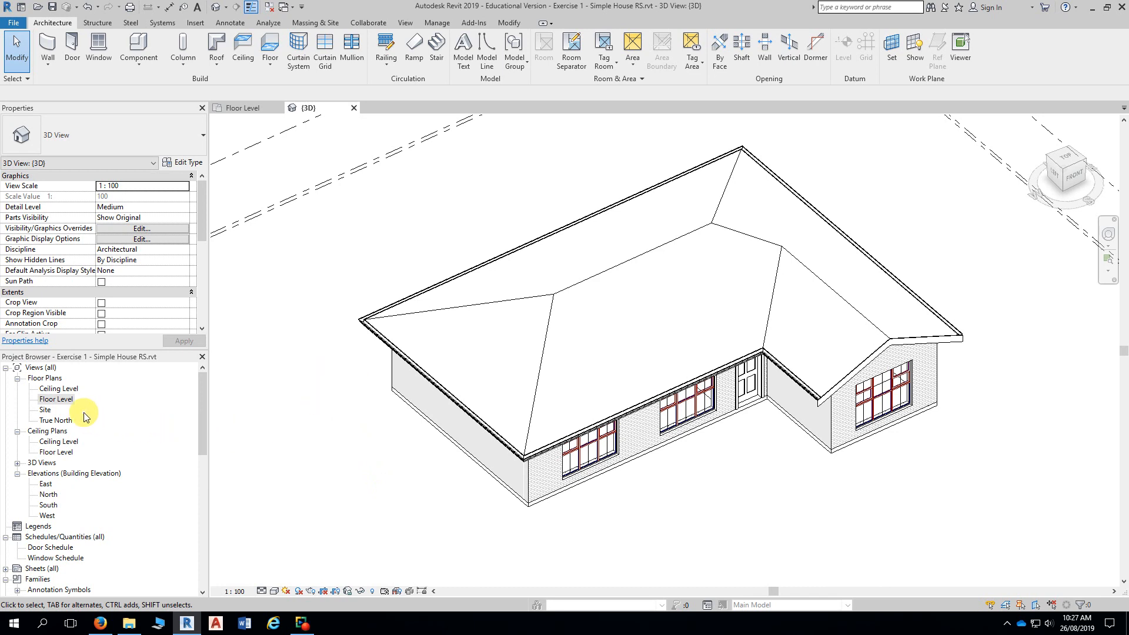
- Open the Floor Level floor plan and the East elevation to review the house
double_click(59, 400)
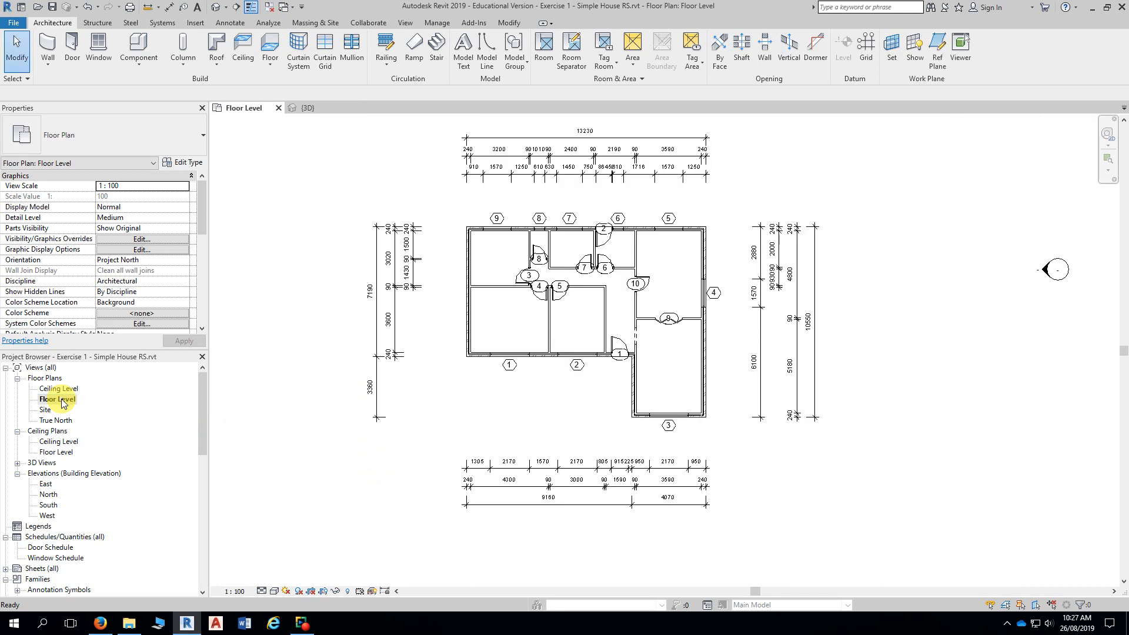
middle_drag(250, 449, 291, 418)
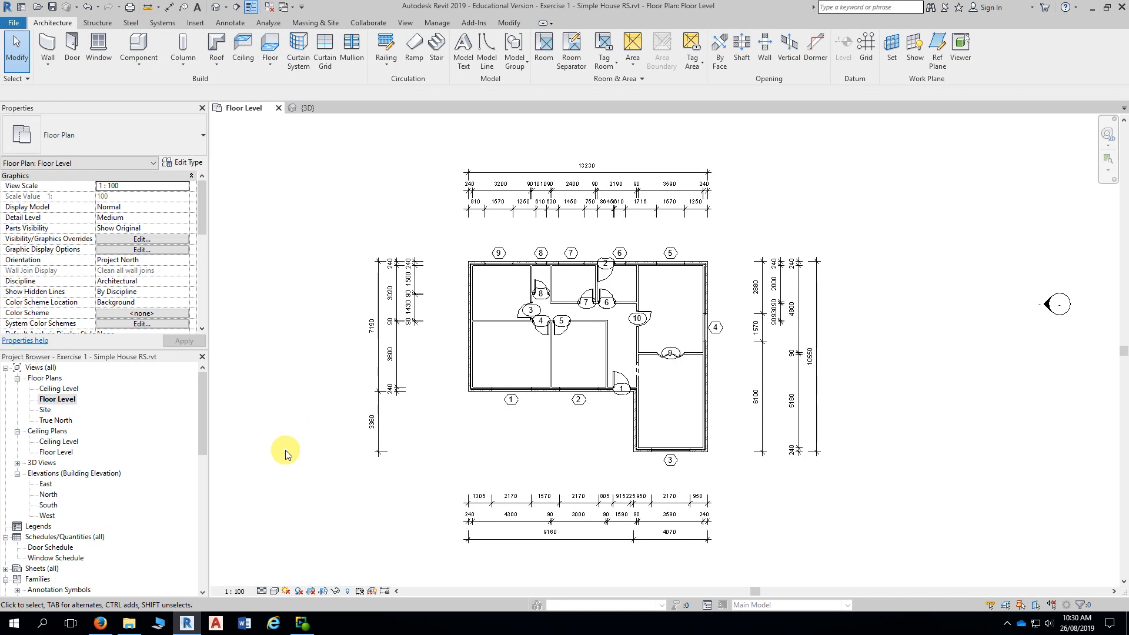
double_click(45, 486)
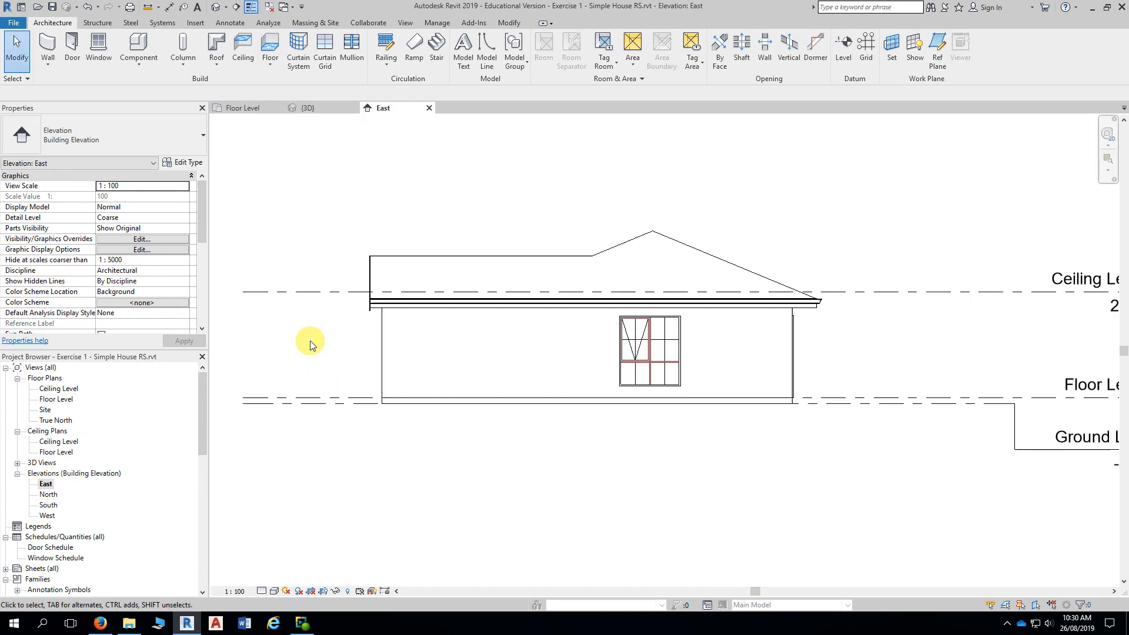
scroll(830, 347, up, 2)
middle_drag(830, 347, 1002, 313)
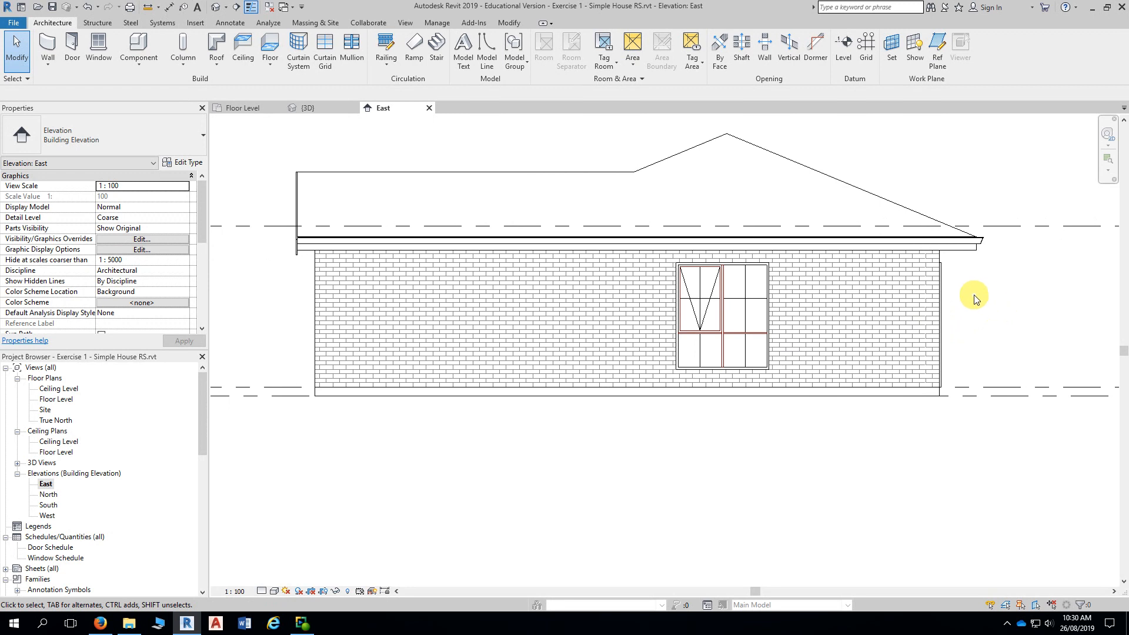
mouse_move(968, 297)
middle_down()
mouse_move(978, 304)
mouse_move(936, 293)
middle_up()
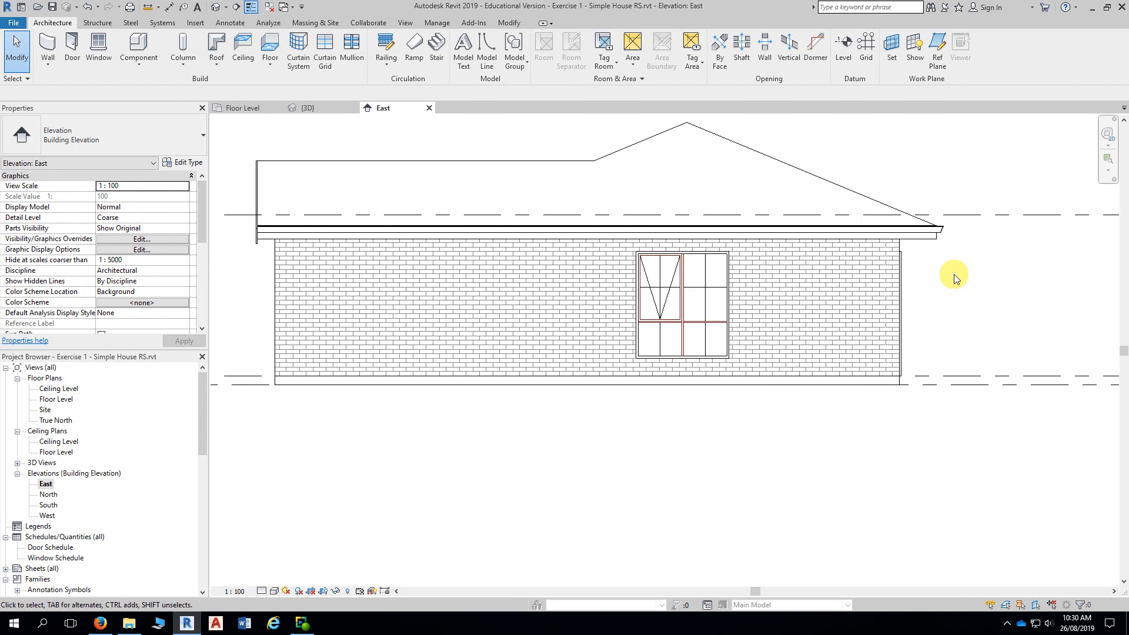
- Examine the rear eaves overhang, fascia and gutter profile up close in the East elevation
scroll(955, 276, up, 4)
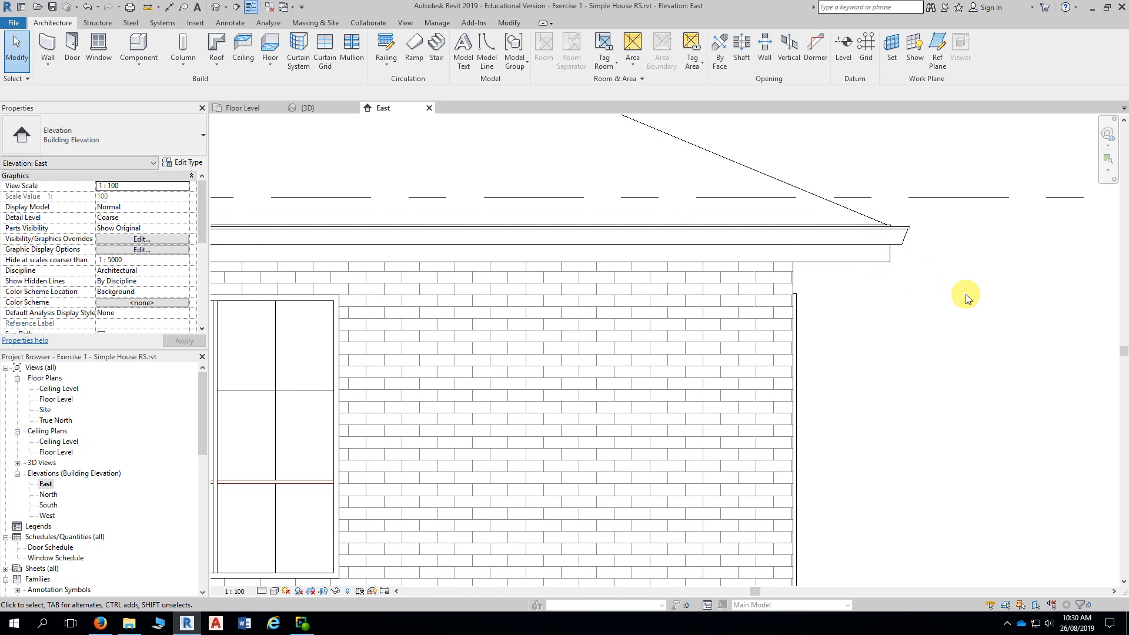
scroll(965, 297, down, 5)
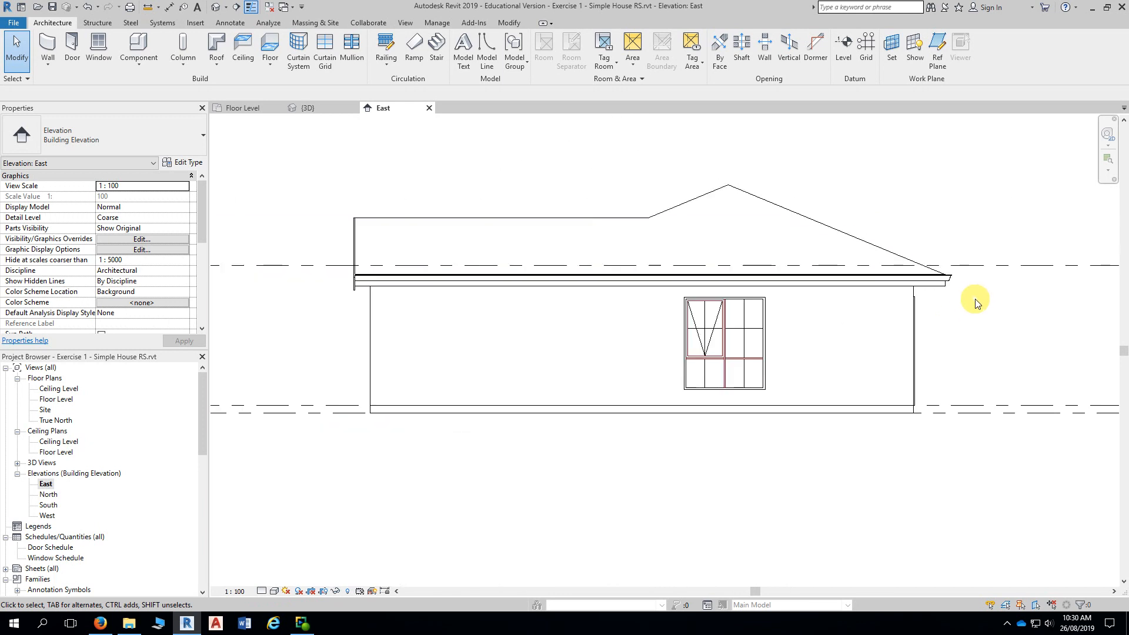
scroll(969, 301, up, 3)
scroll(969, 301, up, 1)
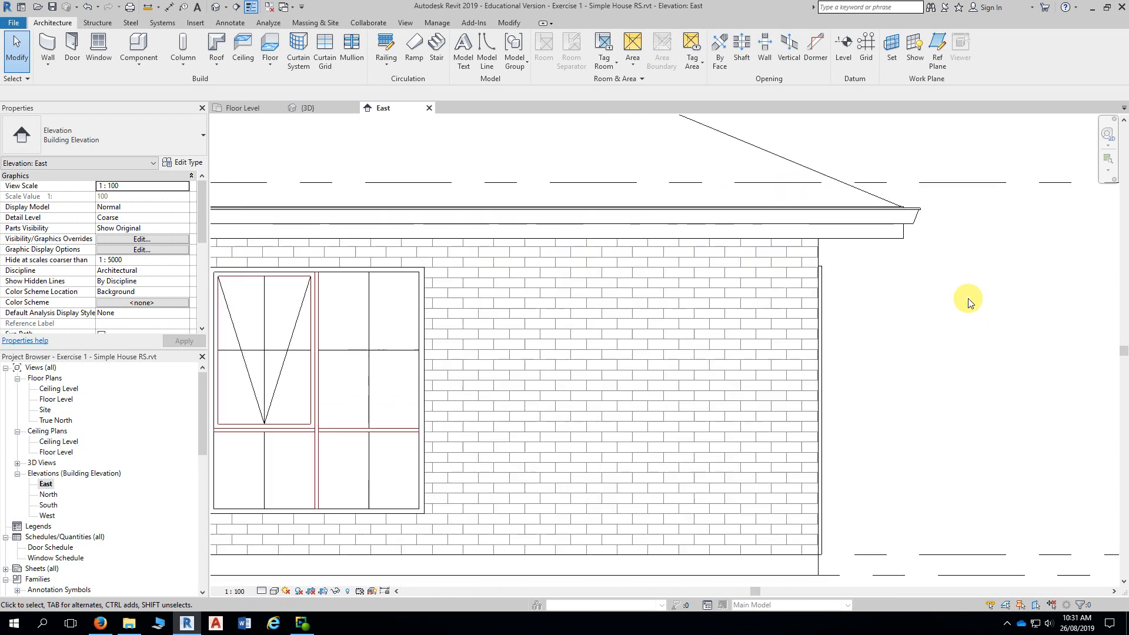
scroll(970, 299, down, 4)
middle_drag(612, 446, 655, 445)
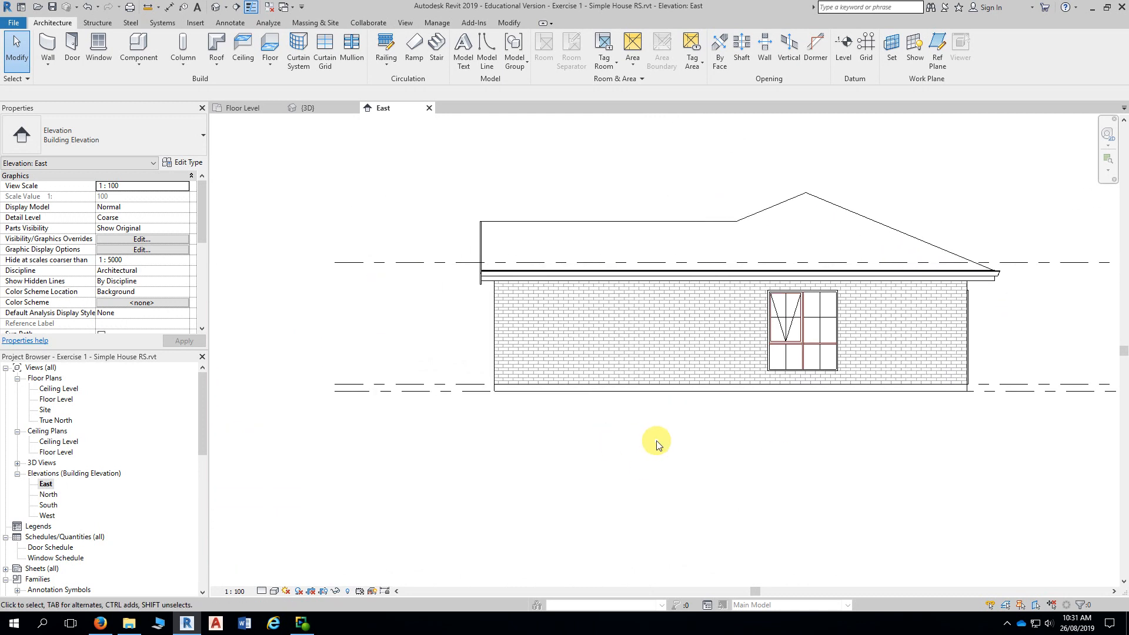
- Examine where the Ceiling Level line sits relative to the eaves and roof slope in the East elevation
scroll(952, 294, up, 2)
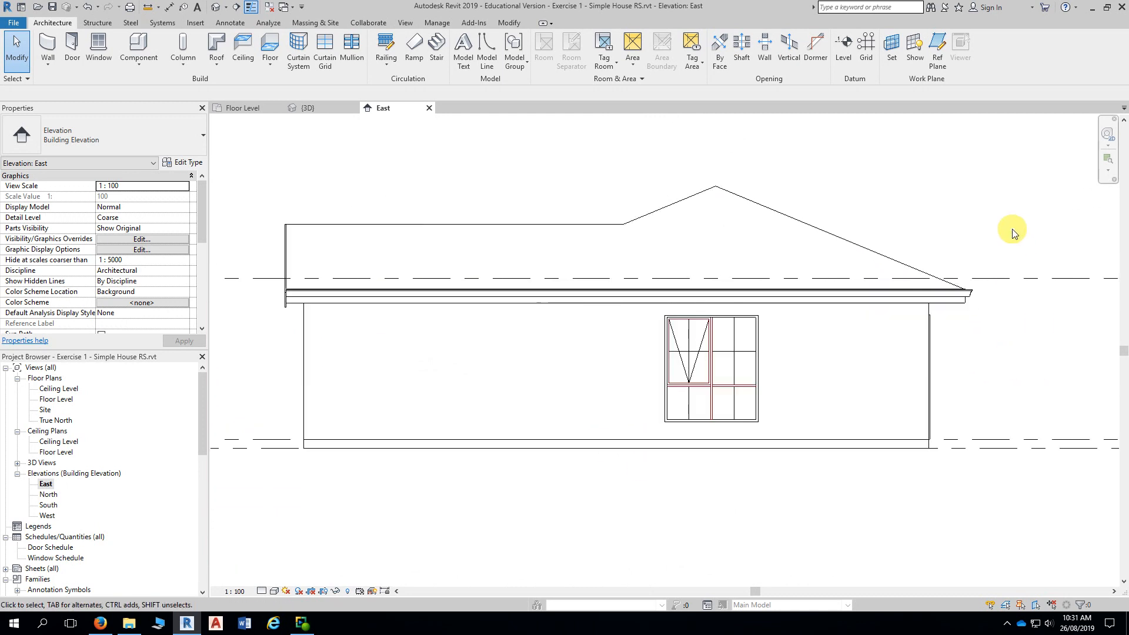
click(803, 195)
click(266, 272)
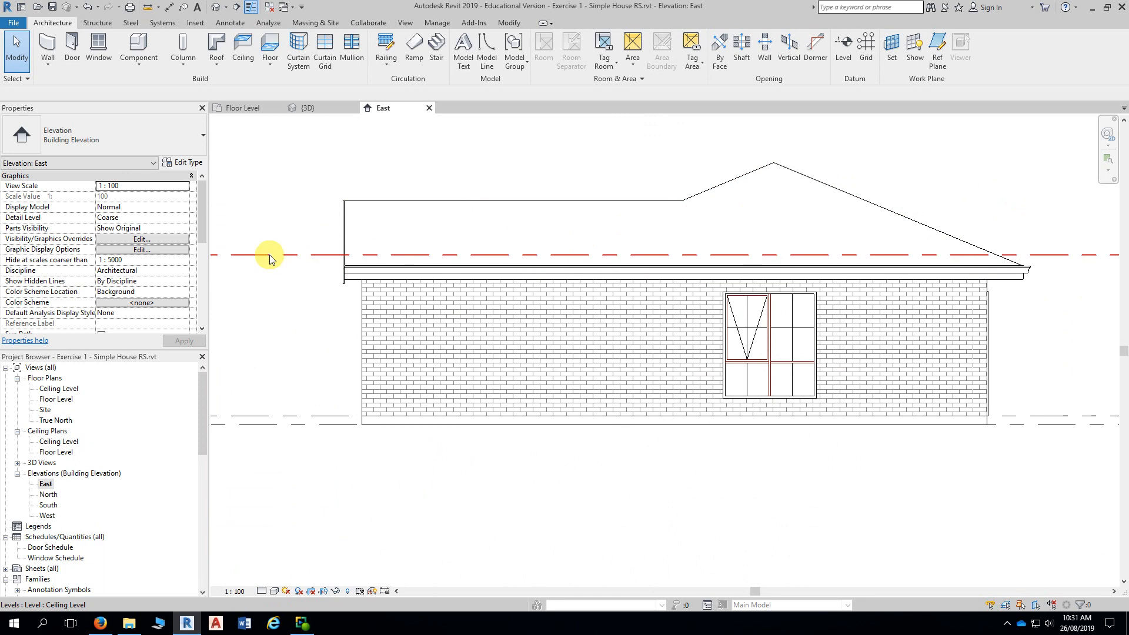
scroll(261, 266, down, 2)
scroll(353, 277, up, 1)
scroll(497, 297, down, 1)
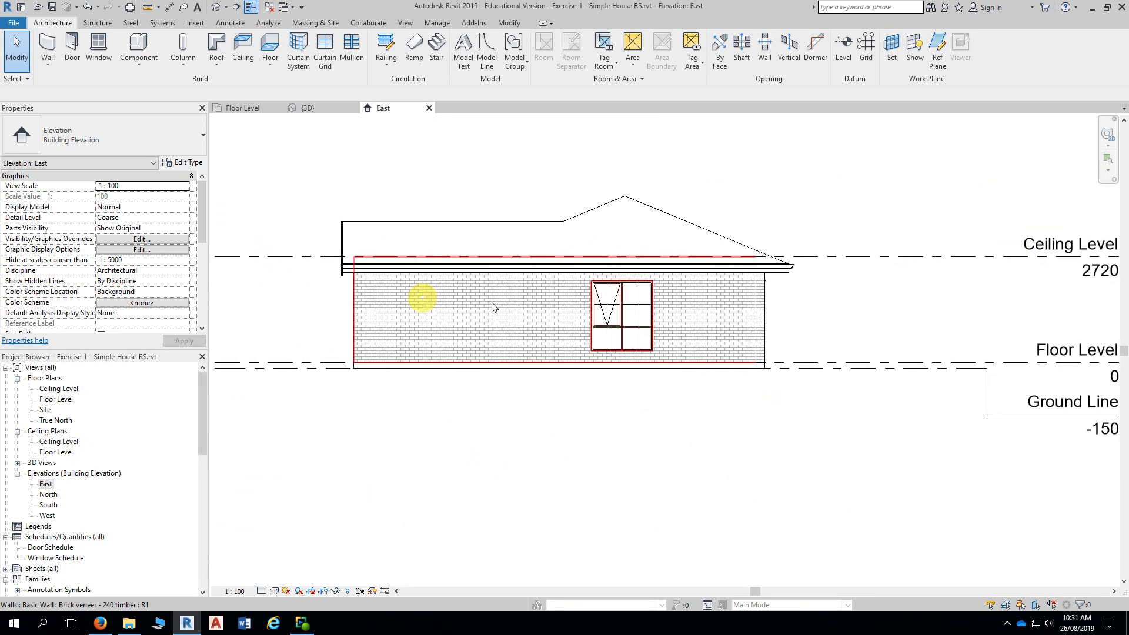
scroll(840, 259, up, 4)
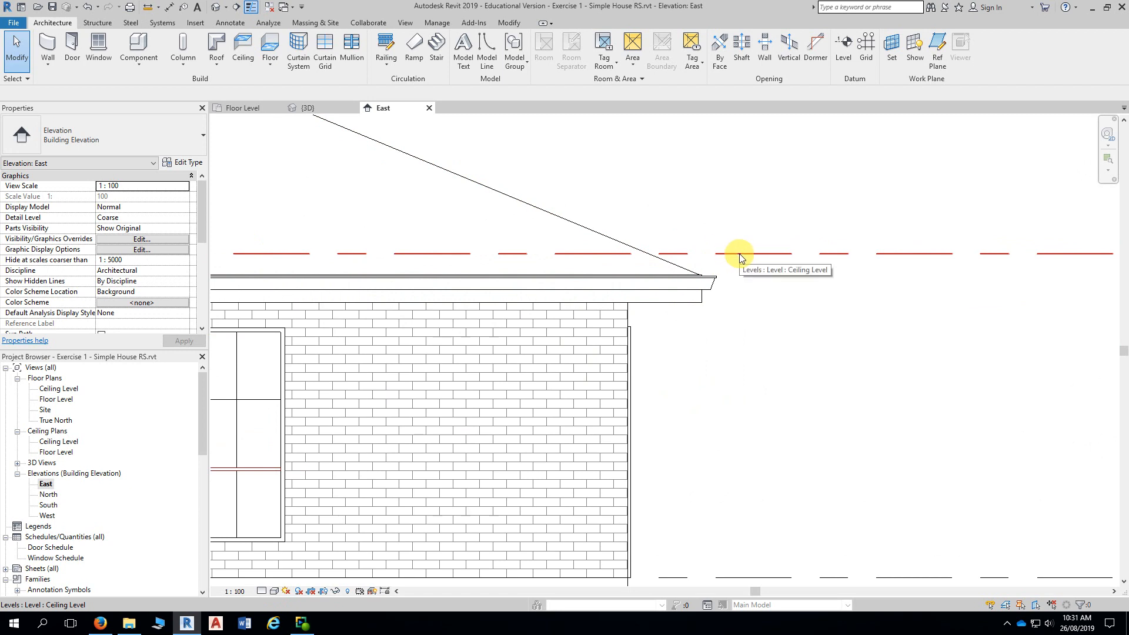
scroll(832, 341, down, 4)
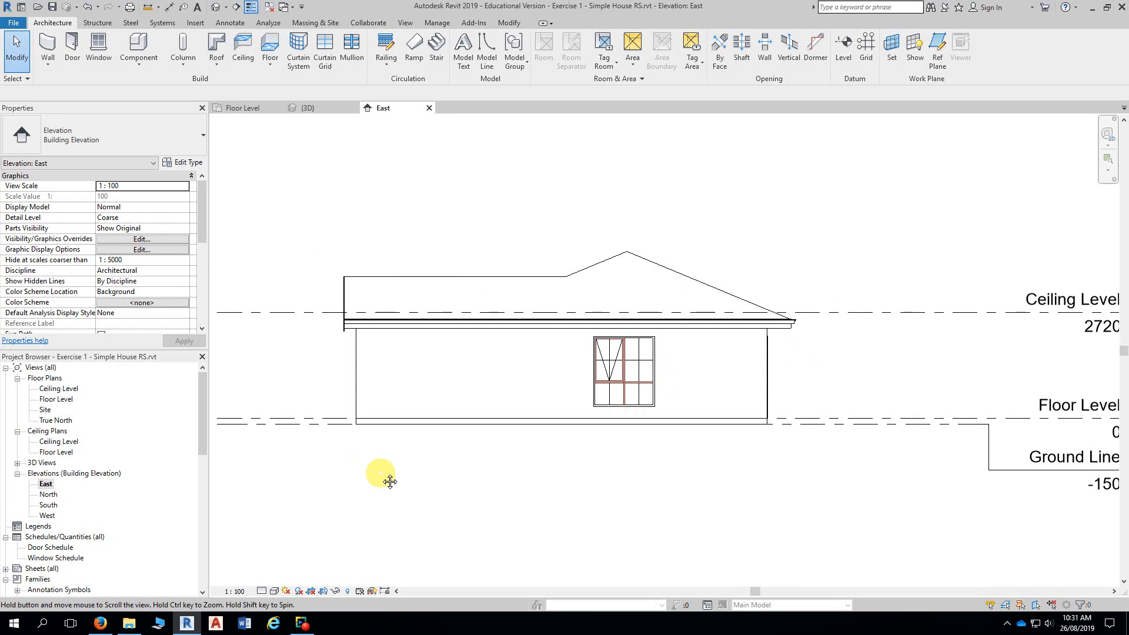
middle_drag(379, 473, 448, 386)
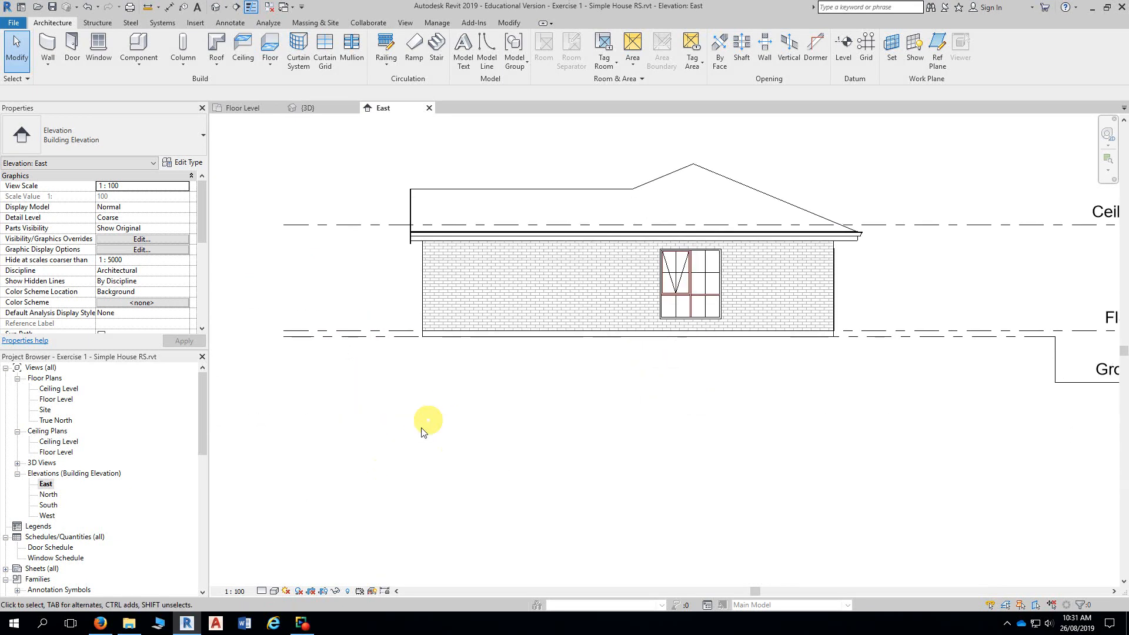
- Open the North elevation and examine the gutter and fascia at the roof's left-hand eaves corner
double_click(47, 495)
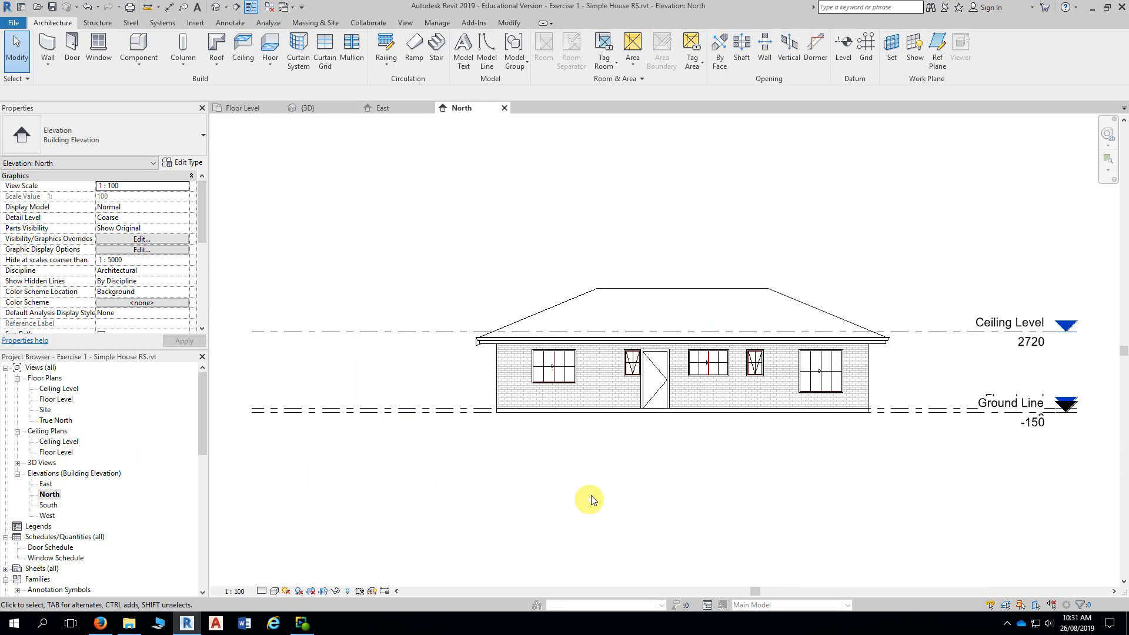
scroll(591, 500, up, 6)
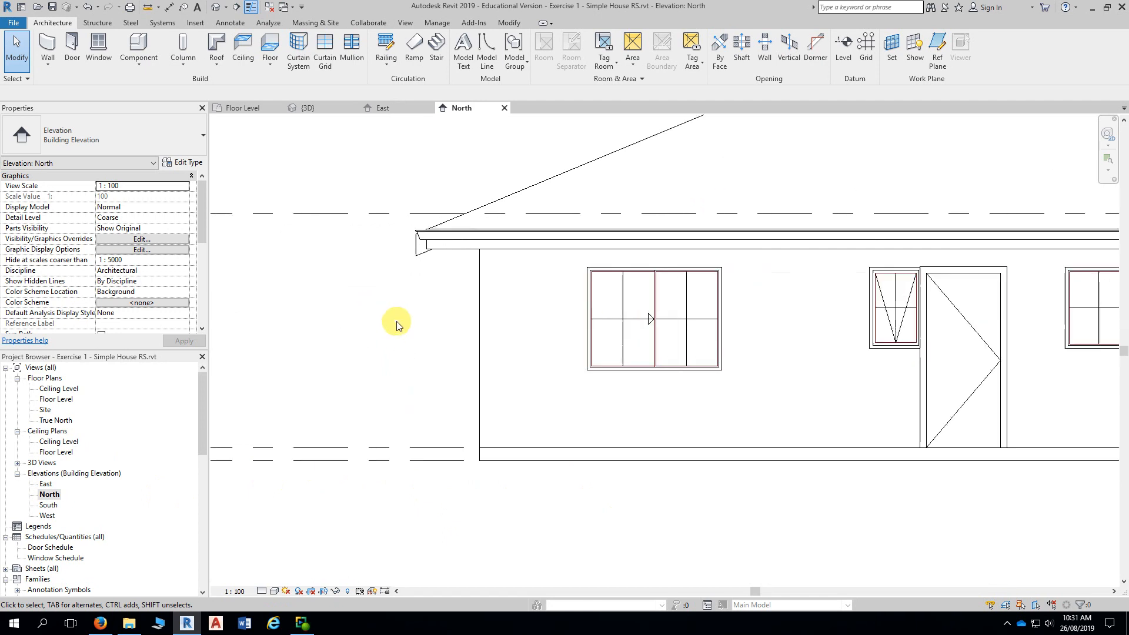
scroll(396, 321, up, 2)
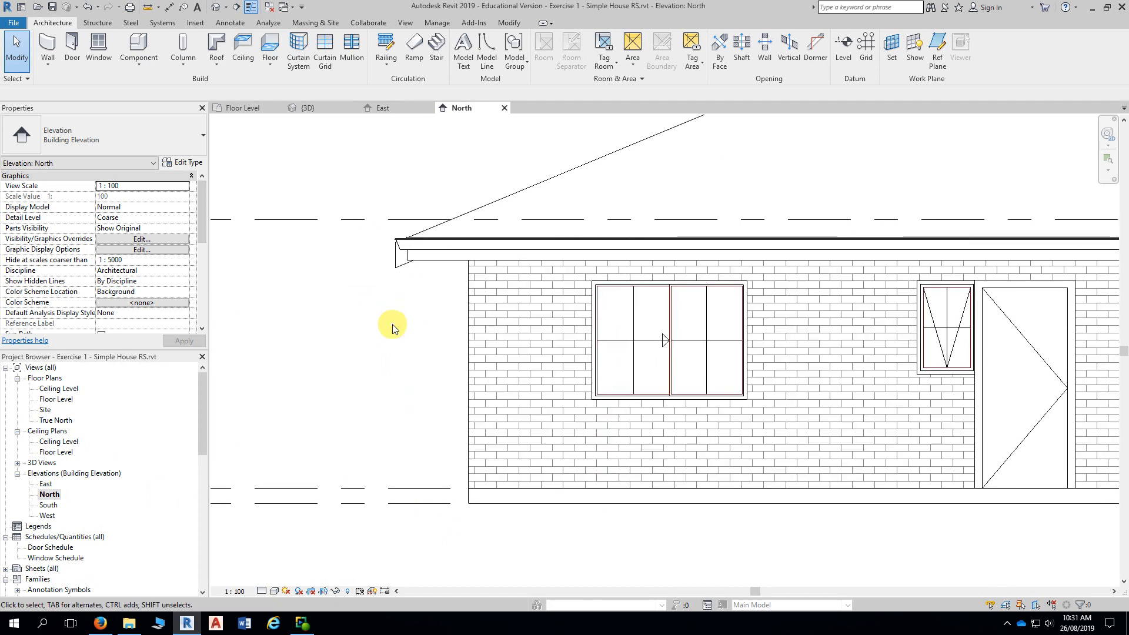
scroll(392, 326, down, 2)
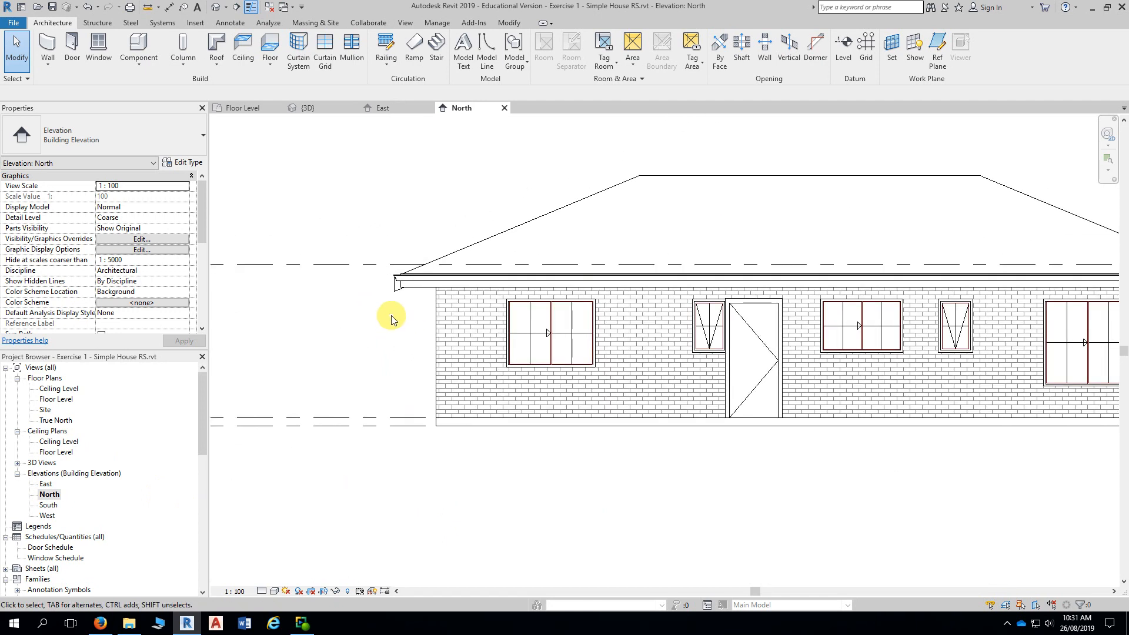
- Examine the left-hand eaves corner up close and the overall house outline in the North elevation
scroll(391, 314, up, 5)
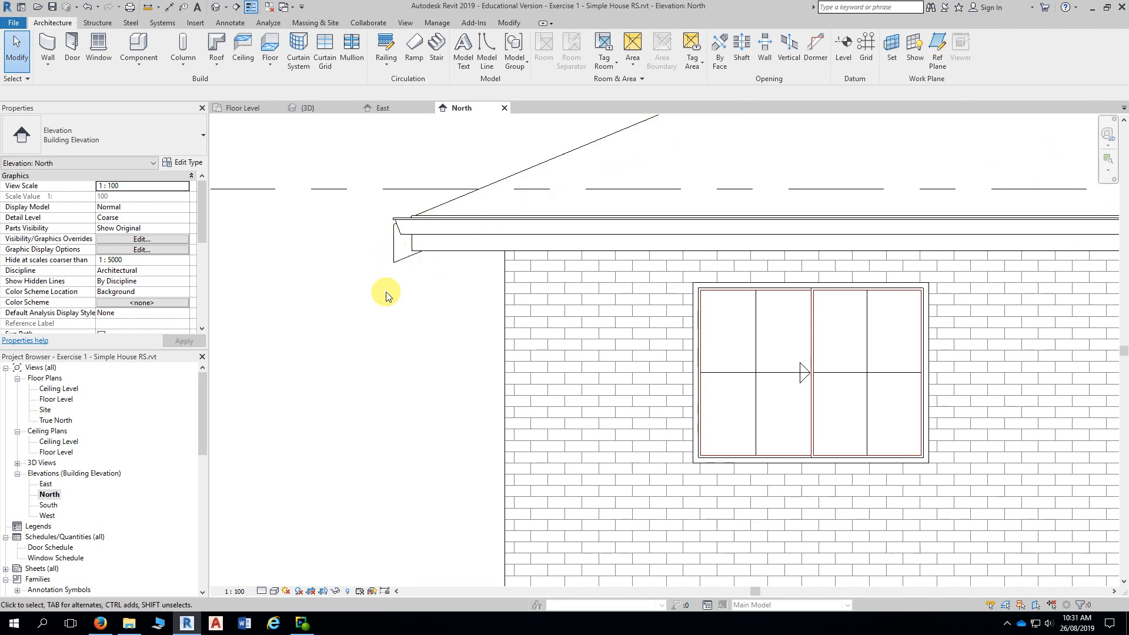
scroll(386, 294, down, 5)
middle_drag(679, 447, 616, 365)
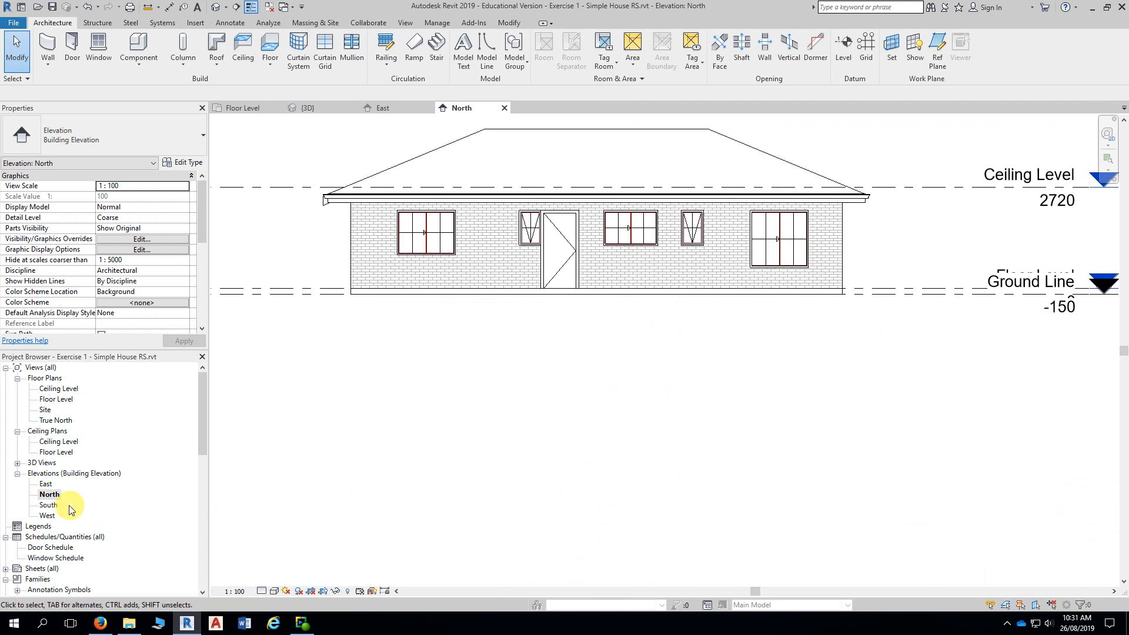
- Open the South elevation and the West elevation to review the walls, roof outline and gutters on both sides
click(49, 506)
double_click(50, 507)
scroll(550, 457, up, 3)
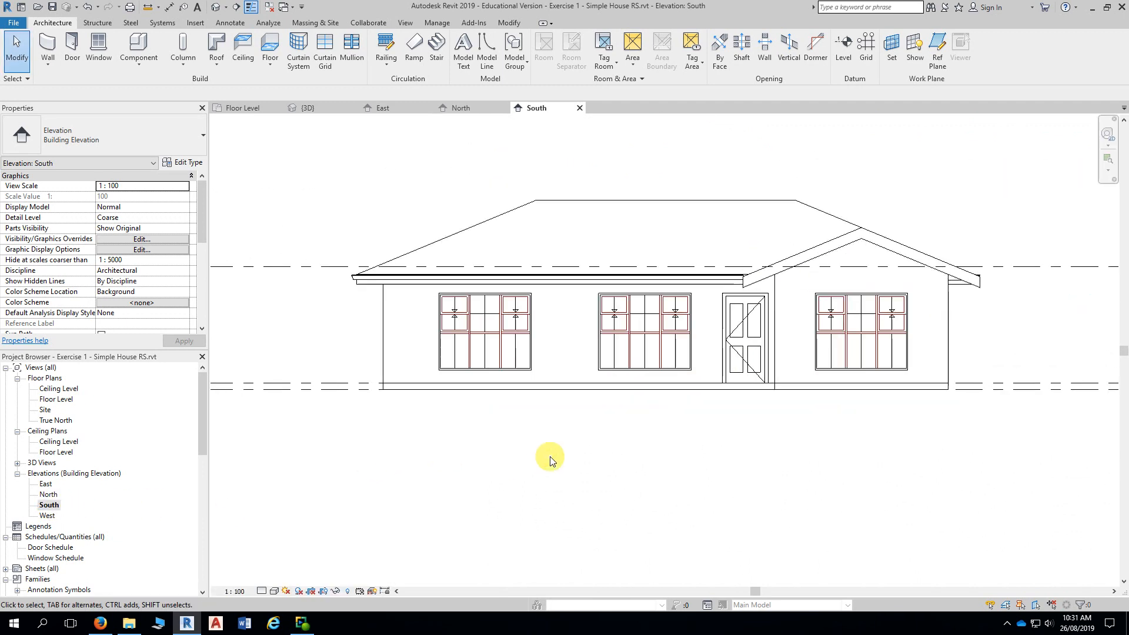
middle_drag(739, 453, 729, 448)
scroll(801, 429, up, 1)
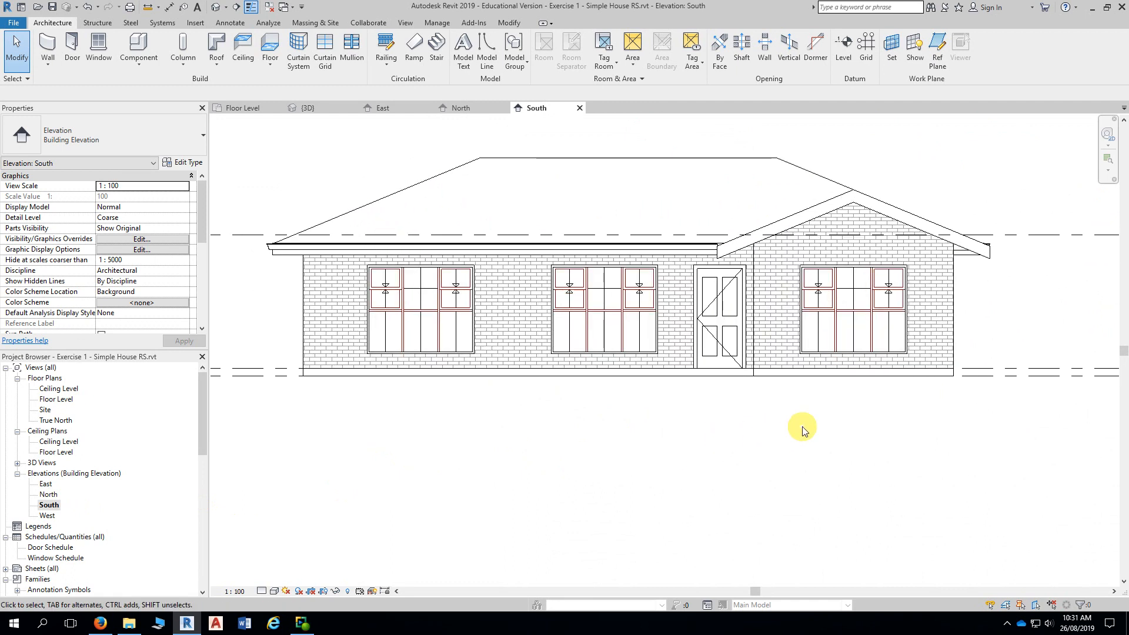
mouse_move(678, 429)
middle_down()
mouse_move(745, 423)
mouse_move(713, 438)
middle_up()
scroll(742, 419, up, 1)
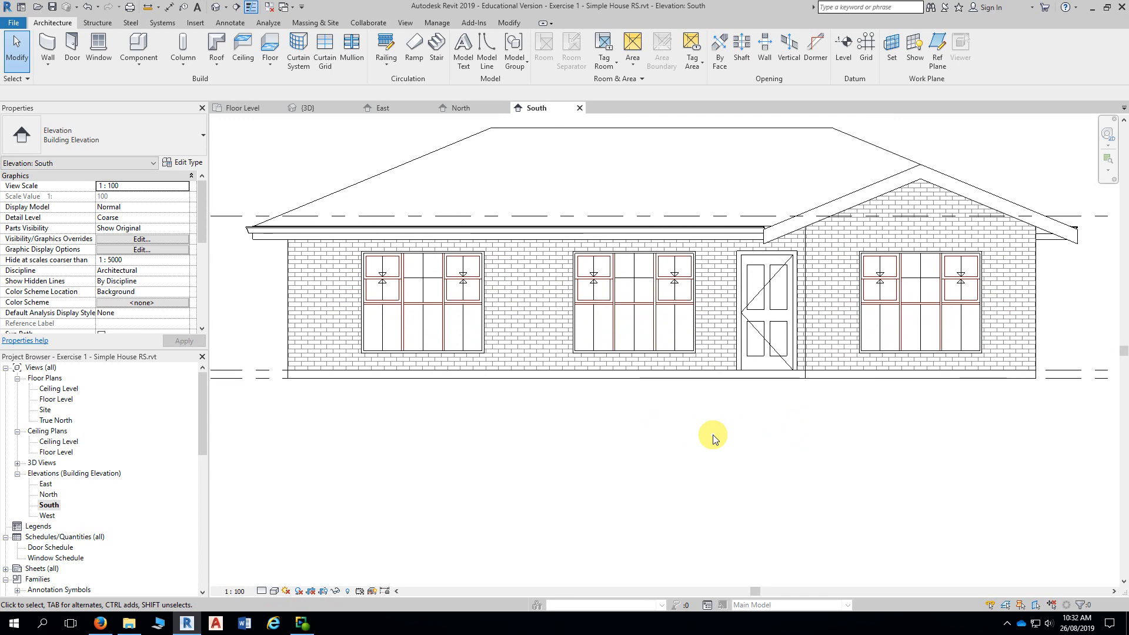
double_click(48, 516)
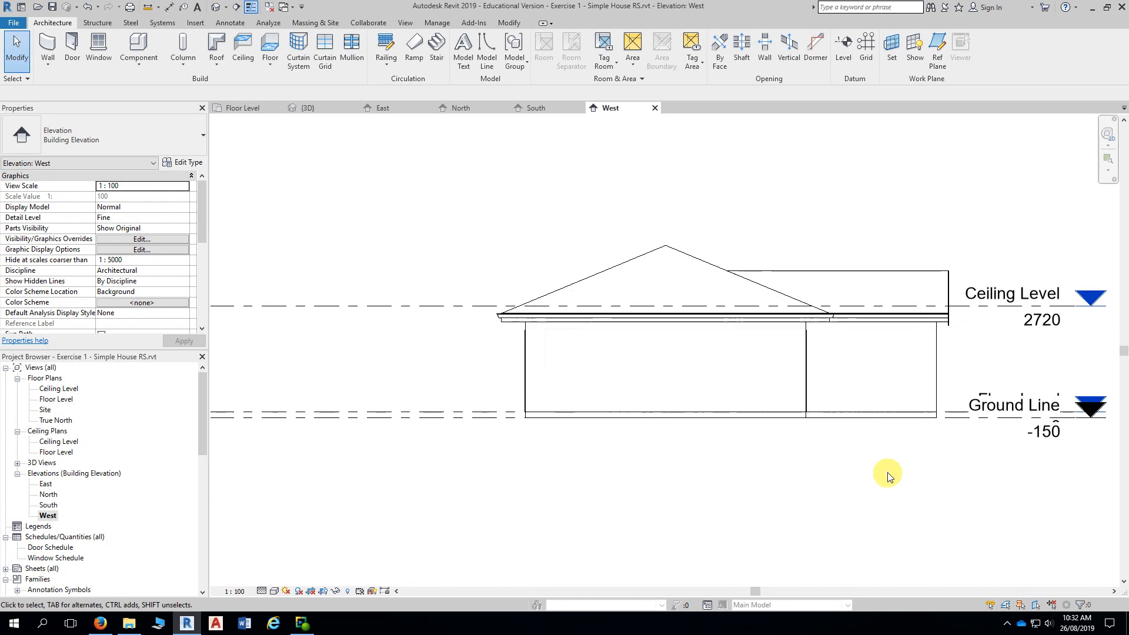
scroll(889, 468, up, 4)
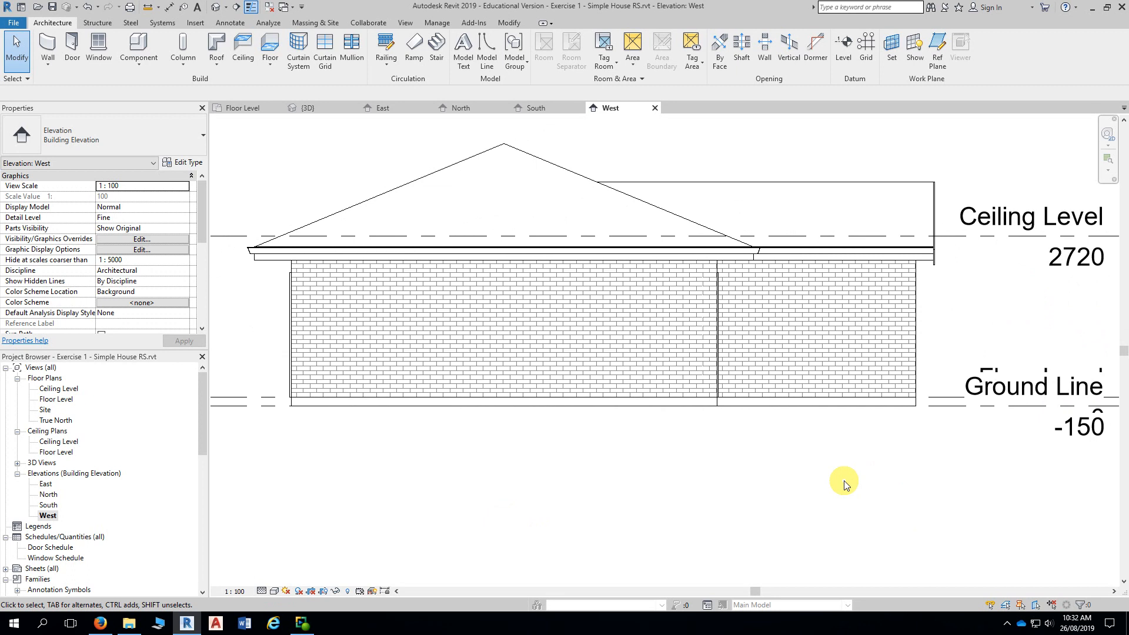
- Return to the default 3D view without saving the project and delete the existing gutter around the roof
click(217, 12)
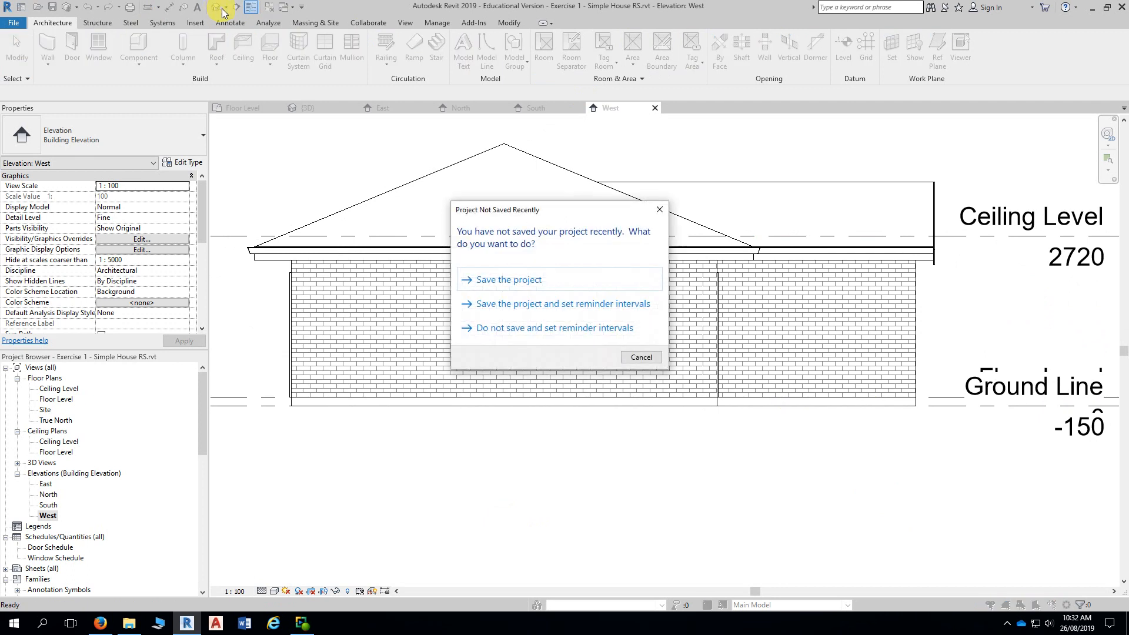
click(649, 357)
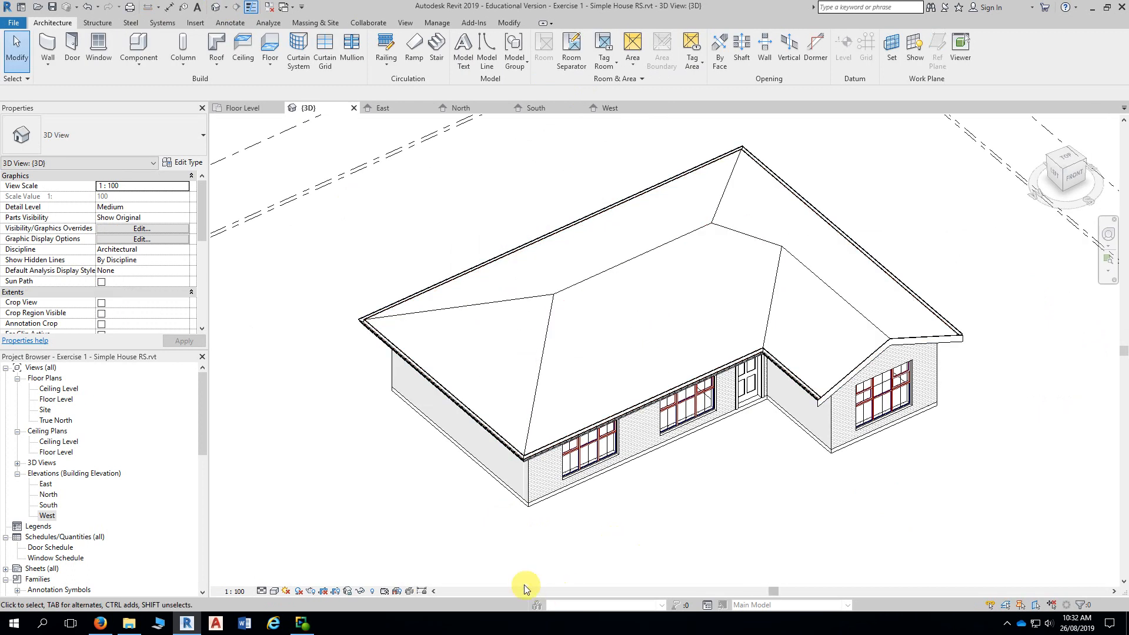
middle_drag(611, 553, 619, 517)
shift+middle_drag(733, 506, 478, 479)
scroll(697, 532, up, 3)
scroll(697, 532, up, 1)
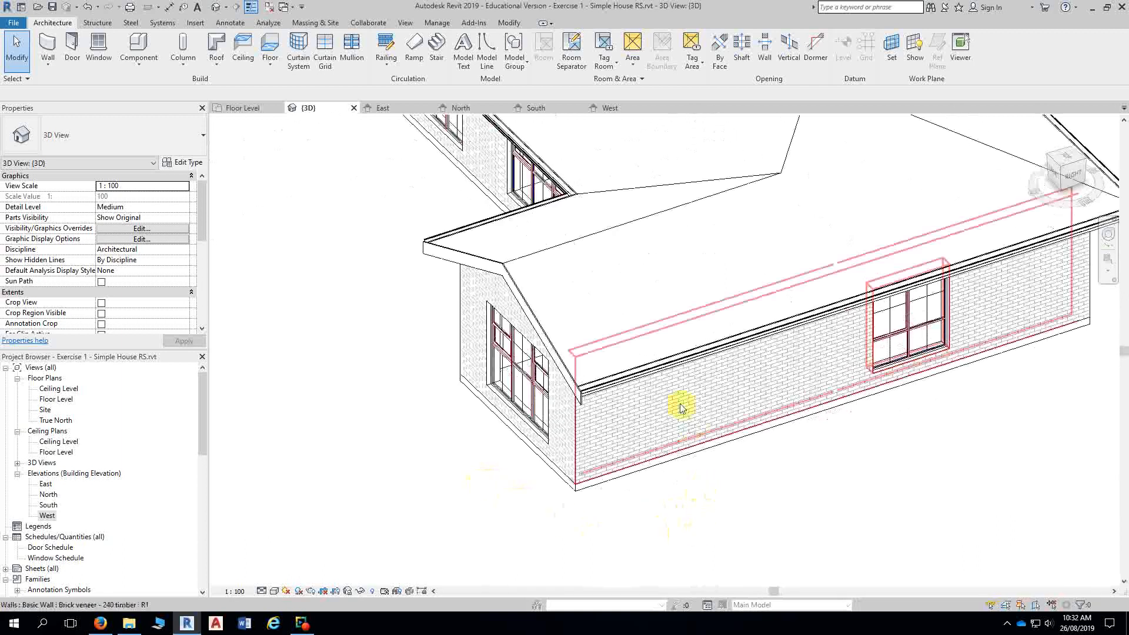
click(651, 373)
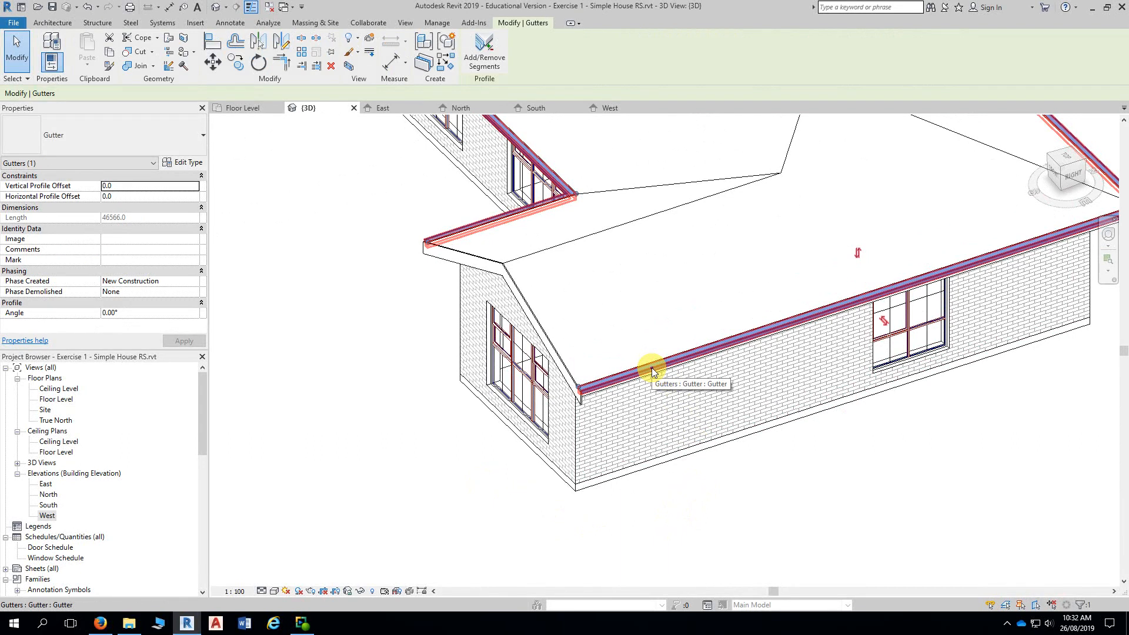
key(Delete)
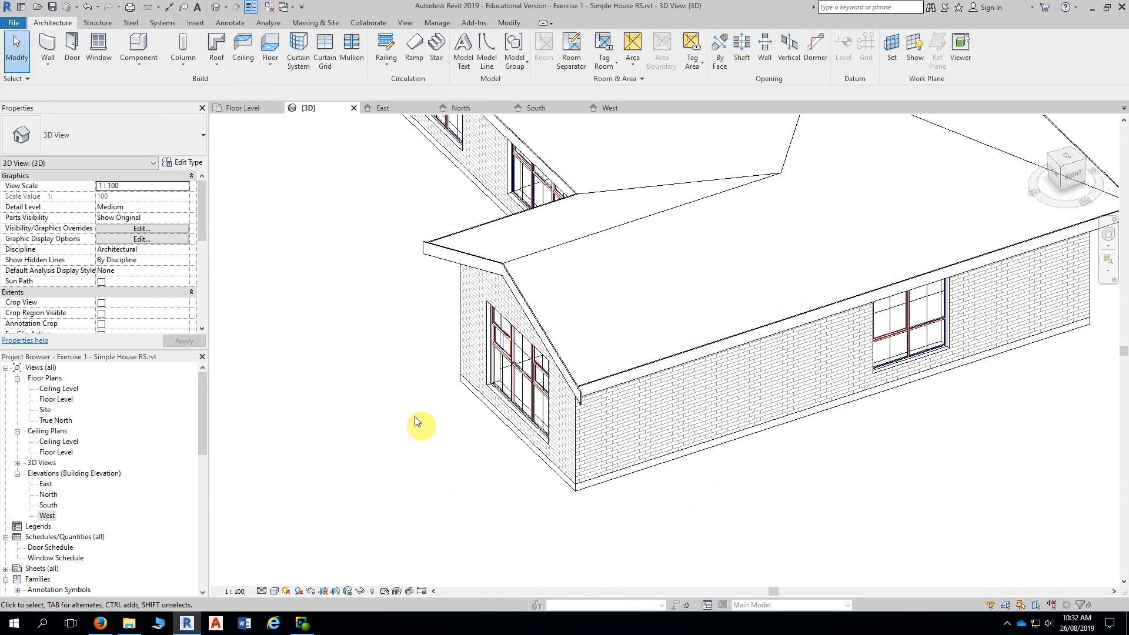
- Place a new roof gutter along the top edge of the fascia on the house's east side
click(217, 63)
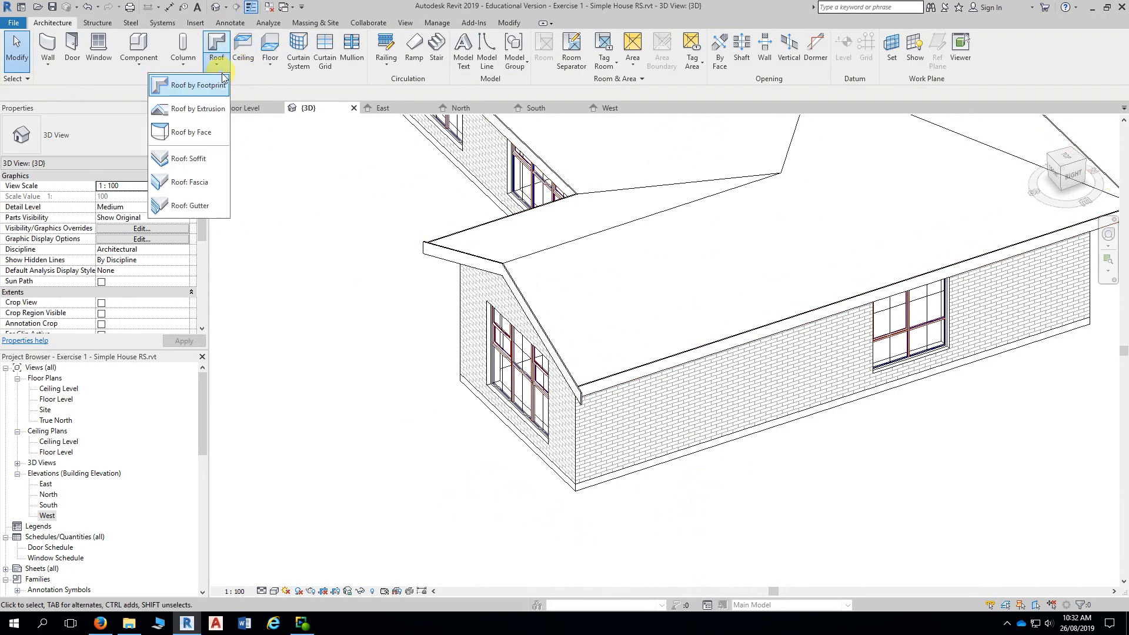
click(189, 205)
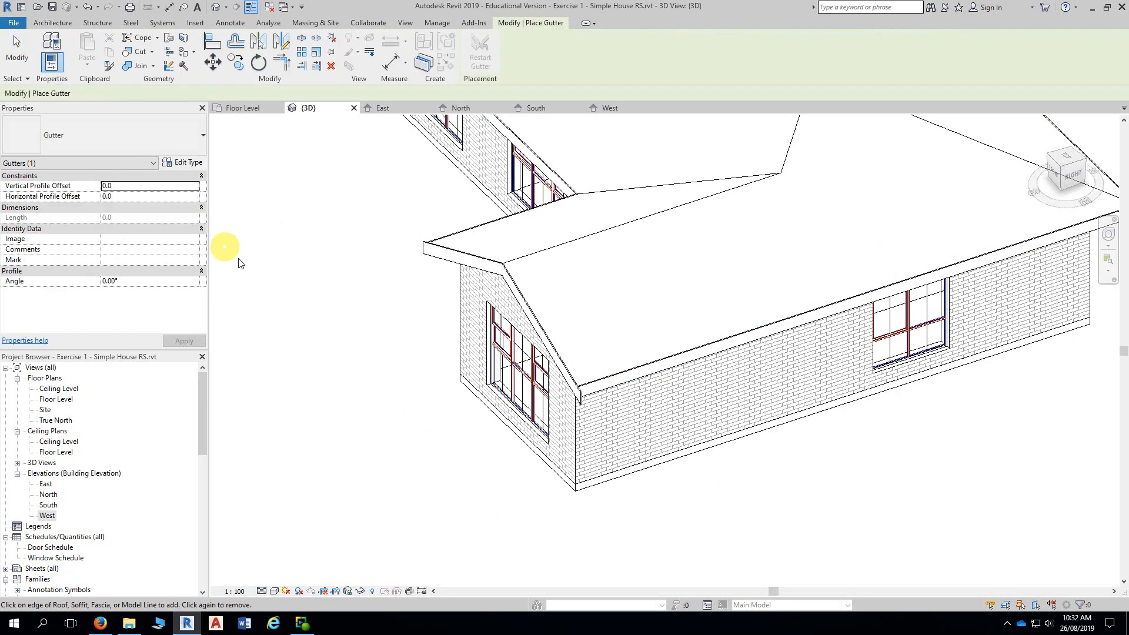
scroll(653, 398, up, 5)
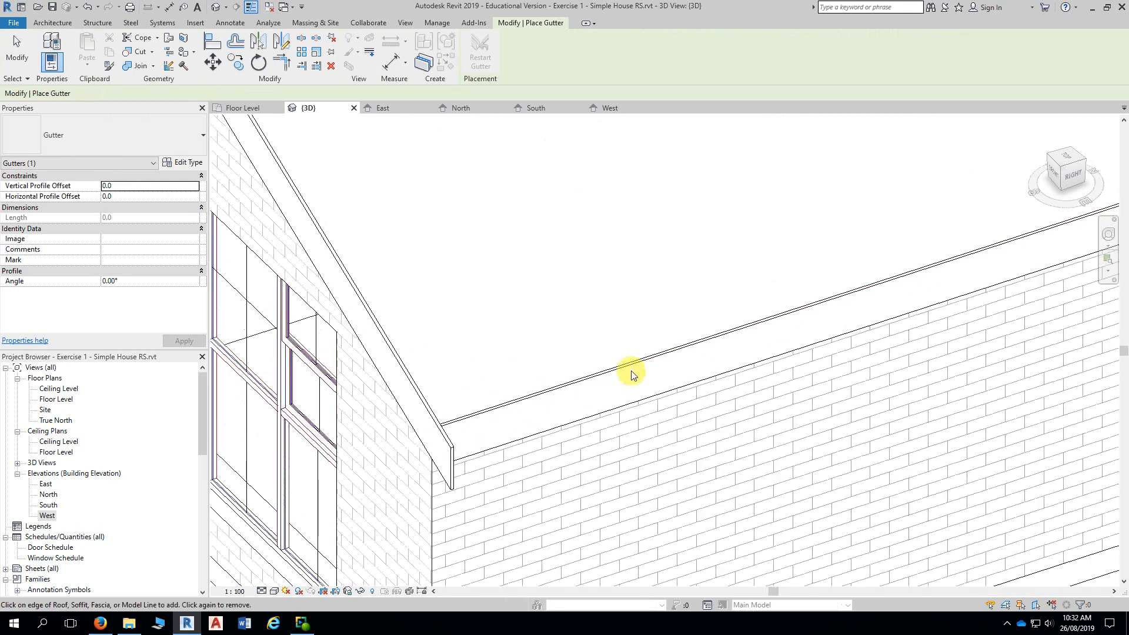
click(631, 370)
scroll(675, 395, down, 5)
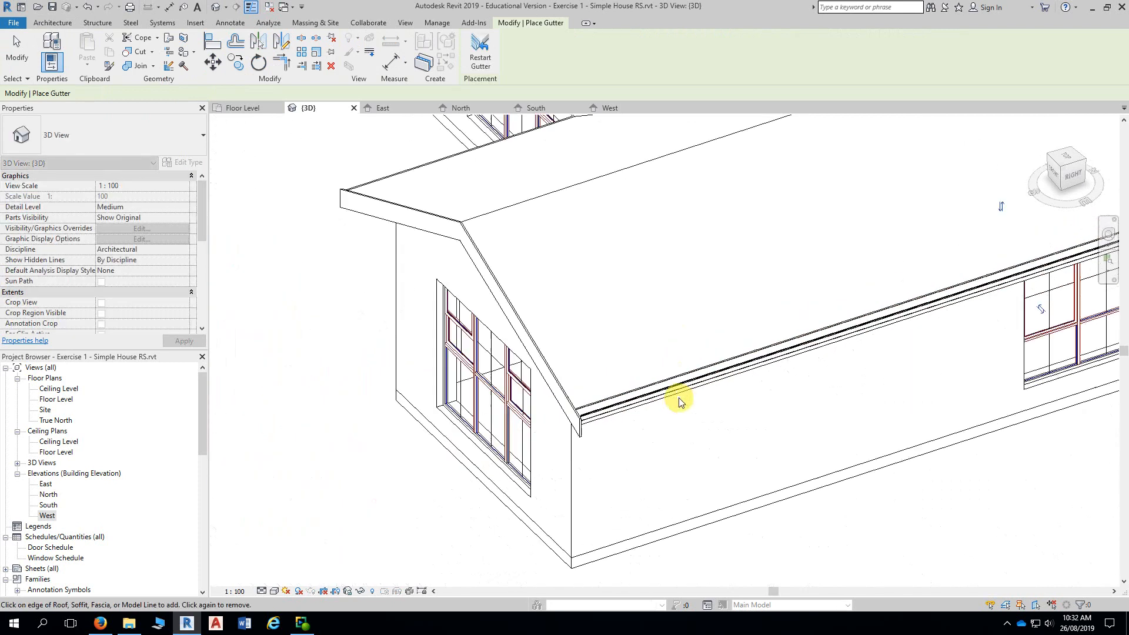
- Continue the gutter around the corner along the rear fascia's top edge and finish the gutter placement
shift+middle_drag(904, 509, 806, 564)
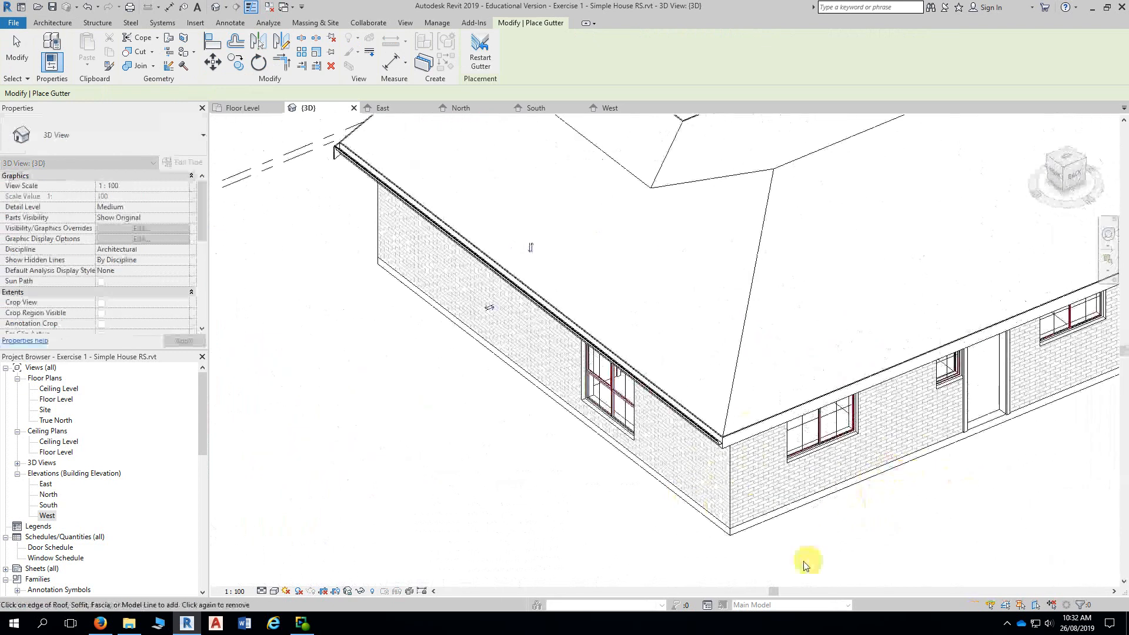
scroll(743, 462, up, 3)
scroll(730, 434, up, 4)
middle_drag(730, 439, 731, 277)
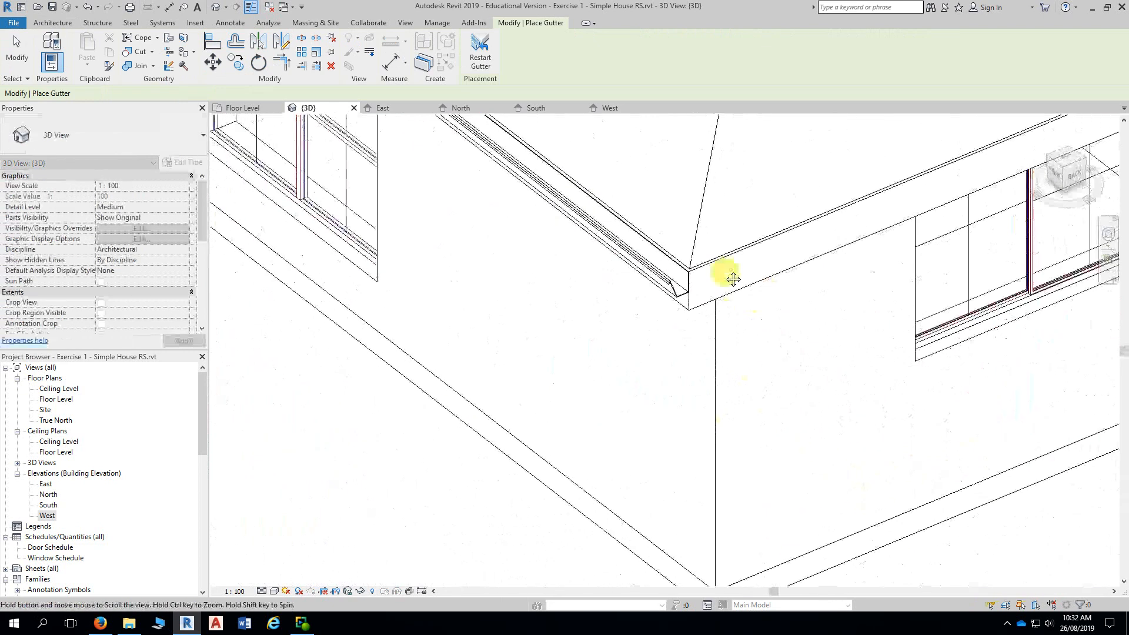
scroll(730, 277, up, 2)
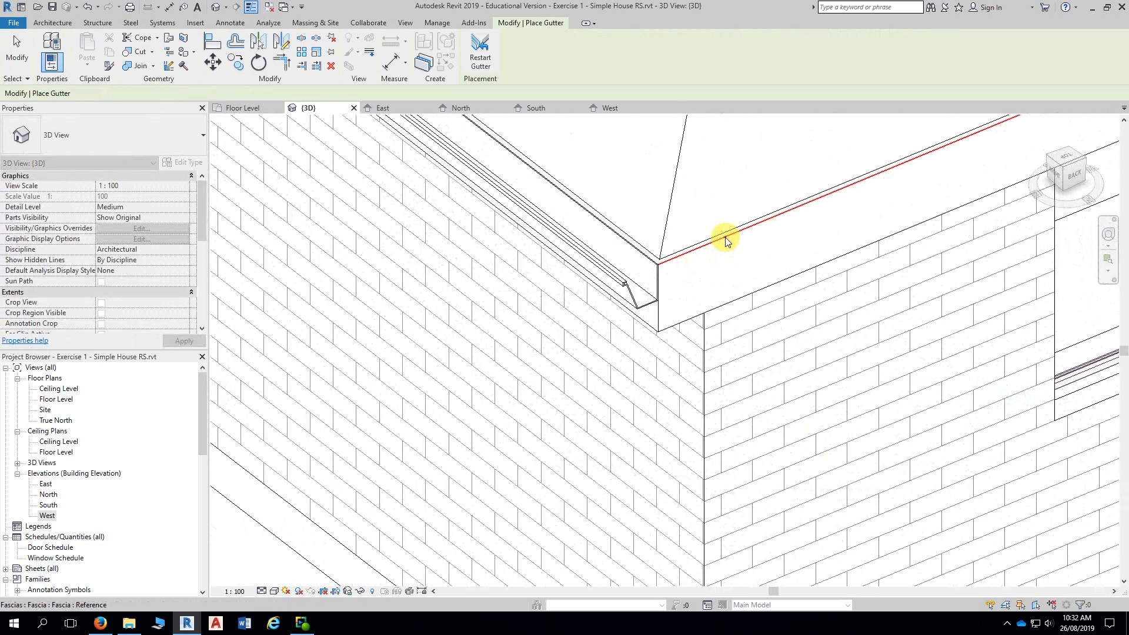
click(726, 241)
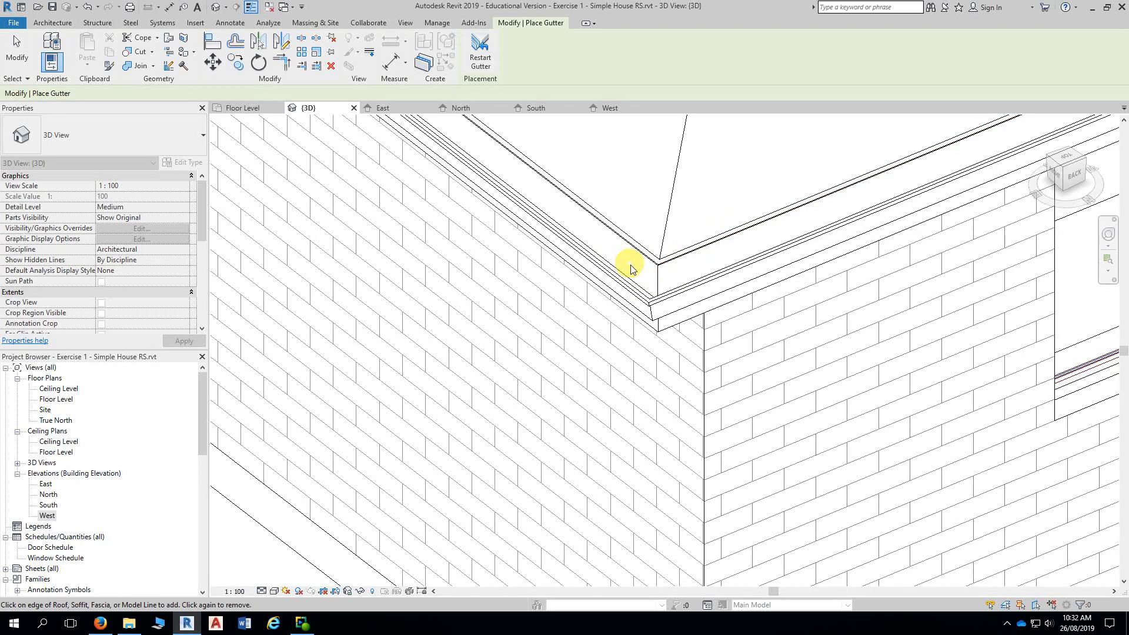
scroll(679, 264, down, 5)
middle_drag(950, 504, 844, 494)
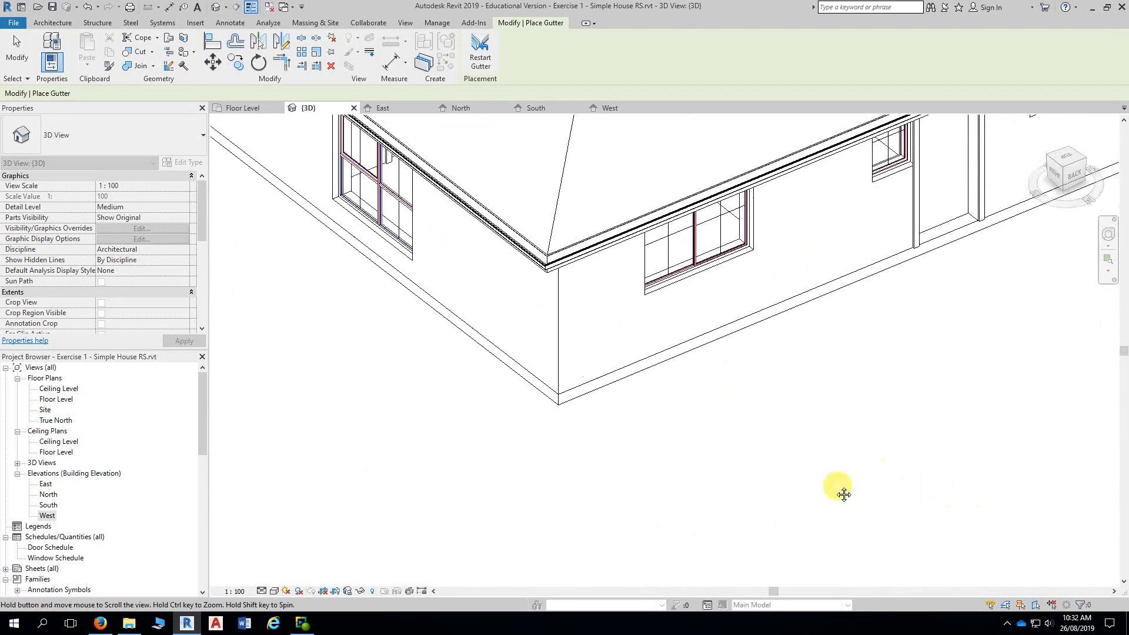
shift+middle_drag(987, 430, 750, 414)
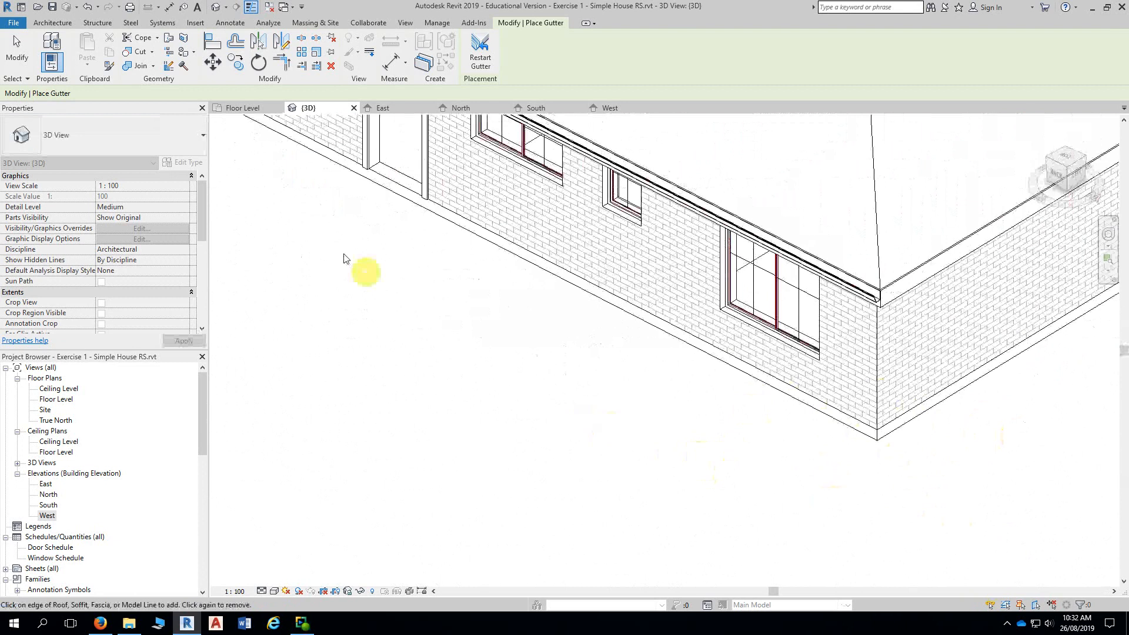
key(Escape)
key(Escape)
- Use Add/Remove Segments on the placed gutter to extend it along the west-side fascia's top edge
middle_drag(611, 378, 510, 374)
scroll(946, 469, up, 3)
middle_drag(945, 452, 919, 550)
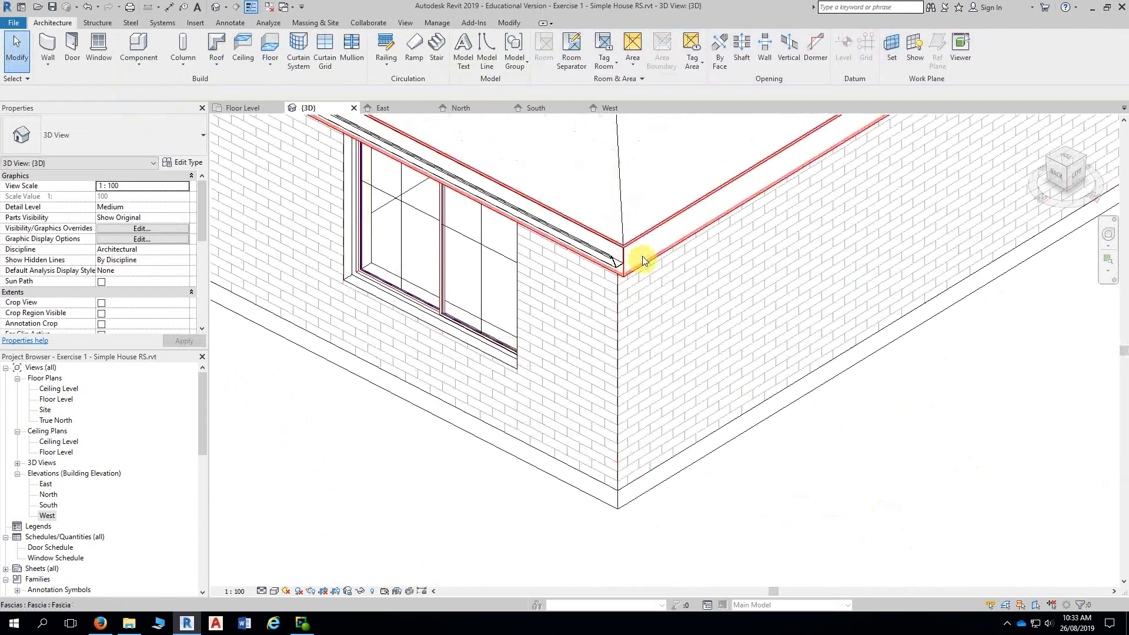
scroll(652, 249, up, 2)
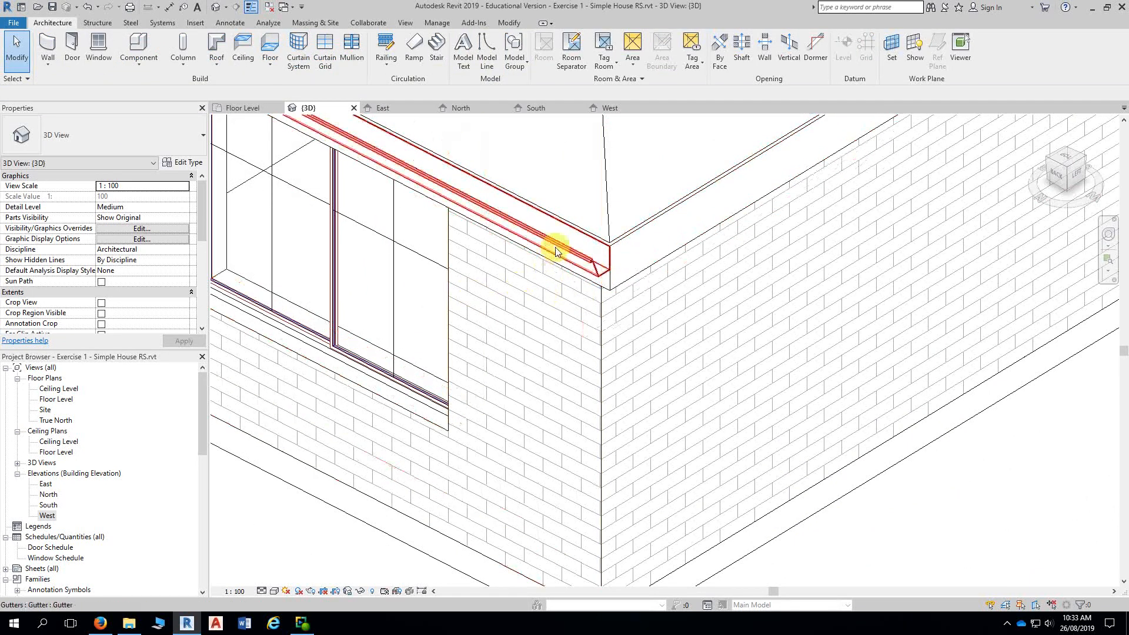
scroll(559, 252, up, 2)
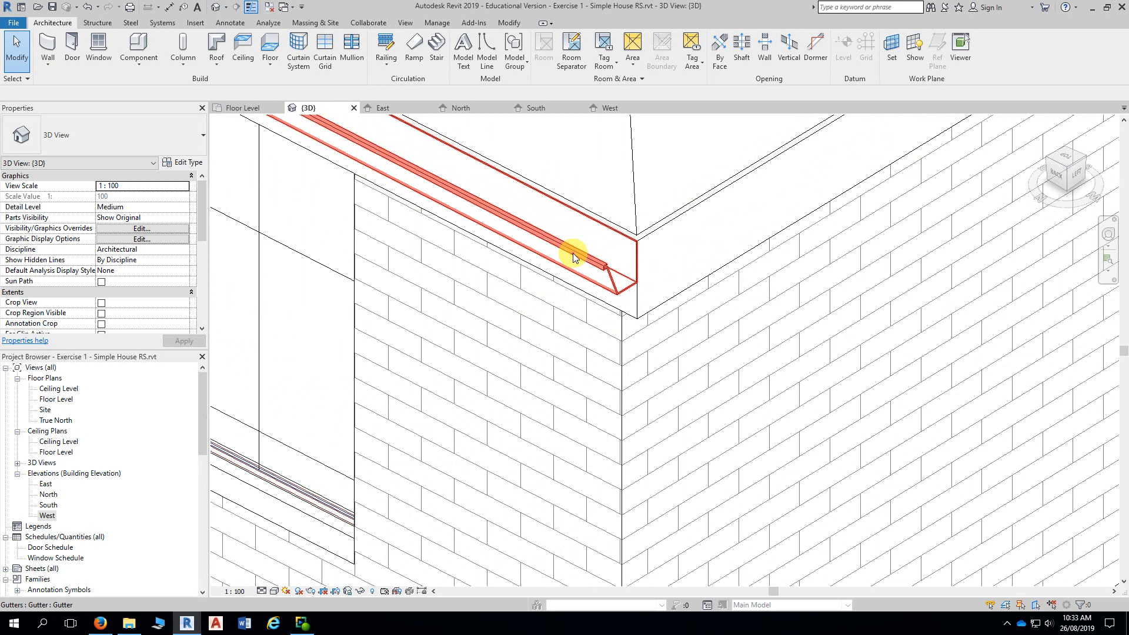
click(574, 253)
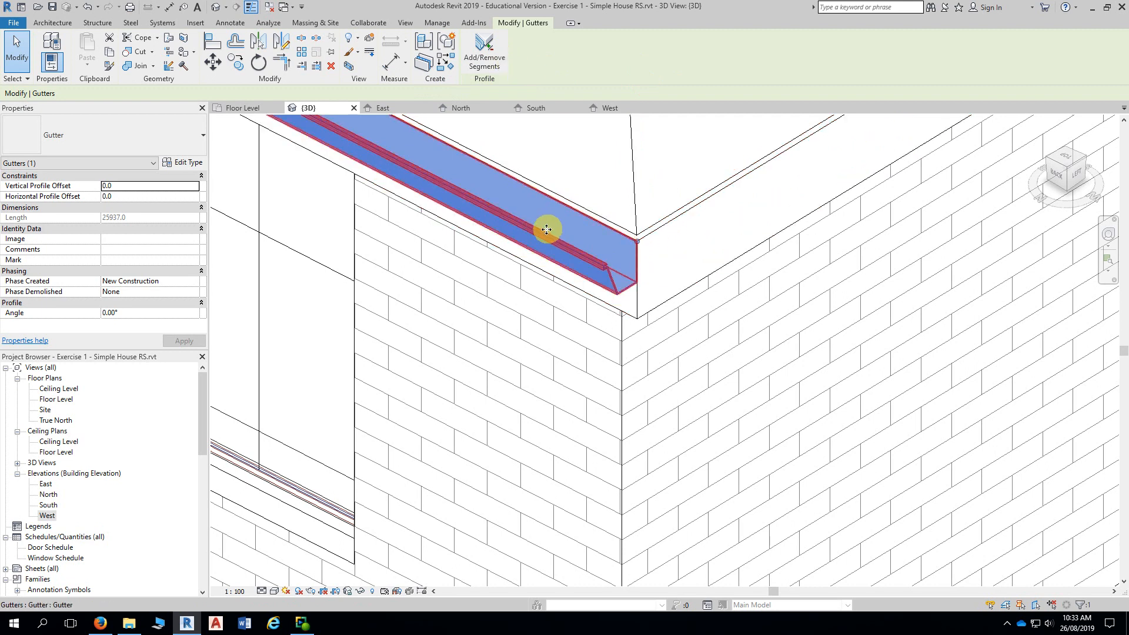
click(488, 64)
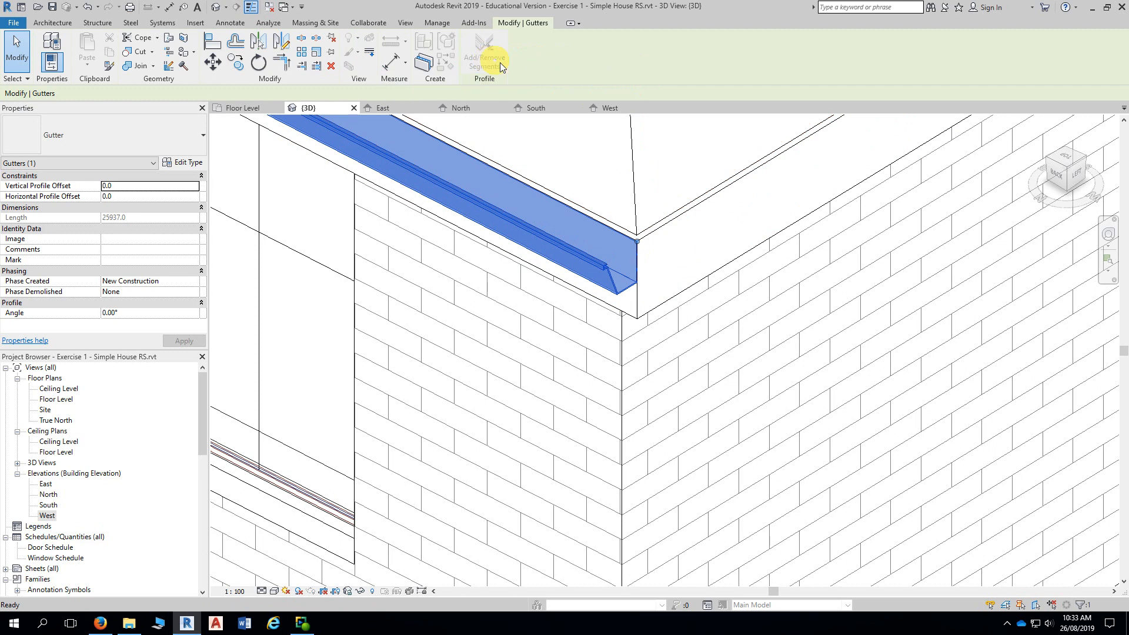
click(702, 207)
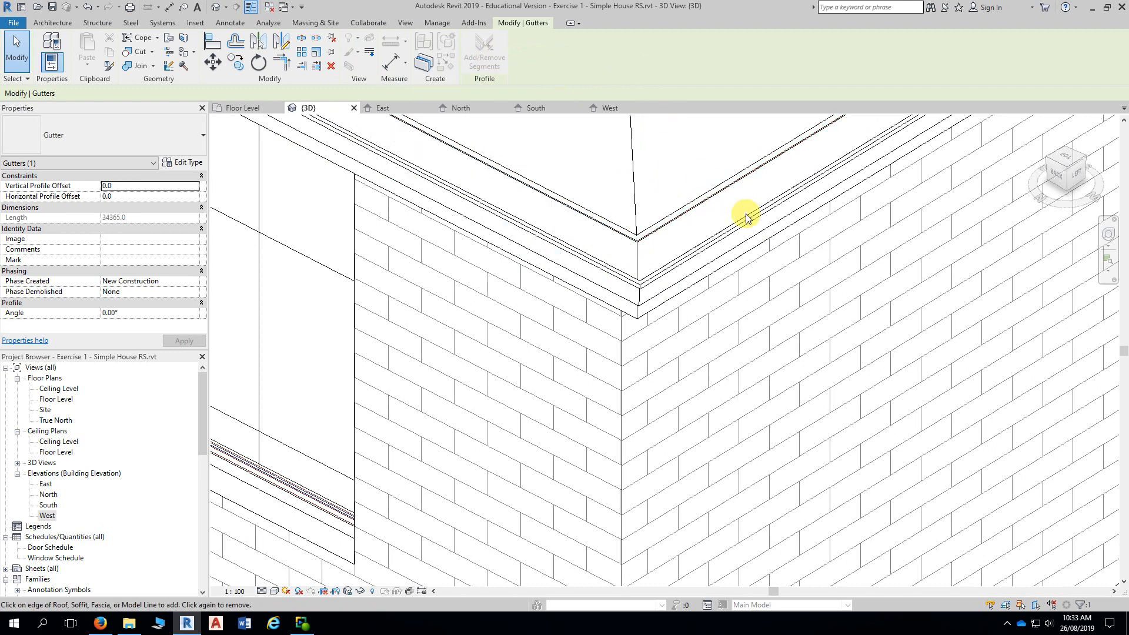
- Add a gutter segment along the top edge of the front fascia above the two front windows
scroll(745, 215, down, 10)
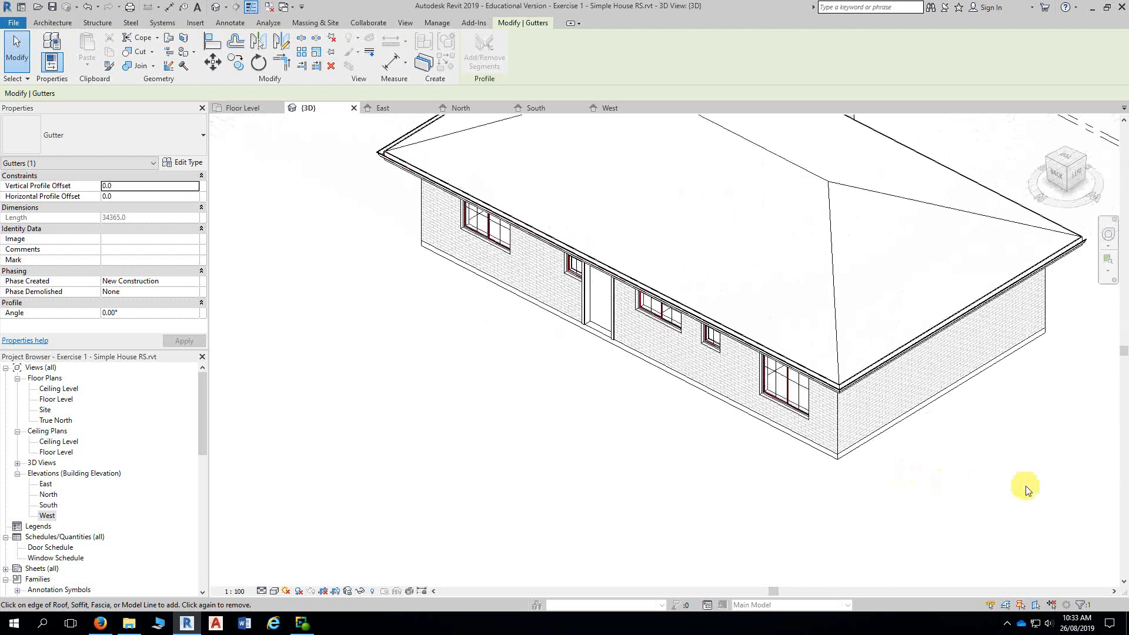
shift+middle_drag(952, 487, 718, 461)
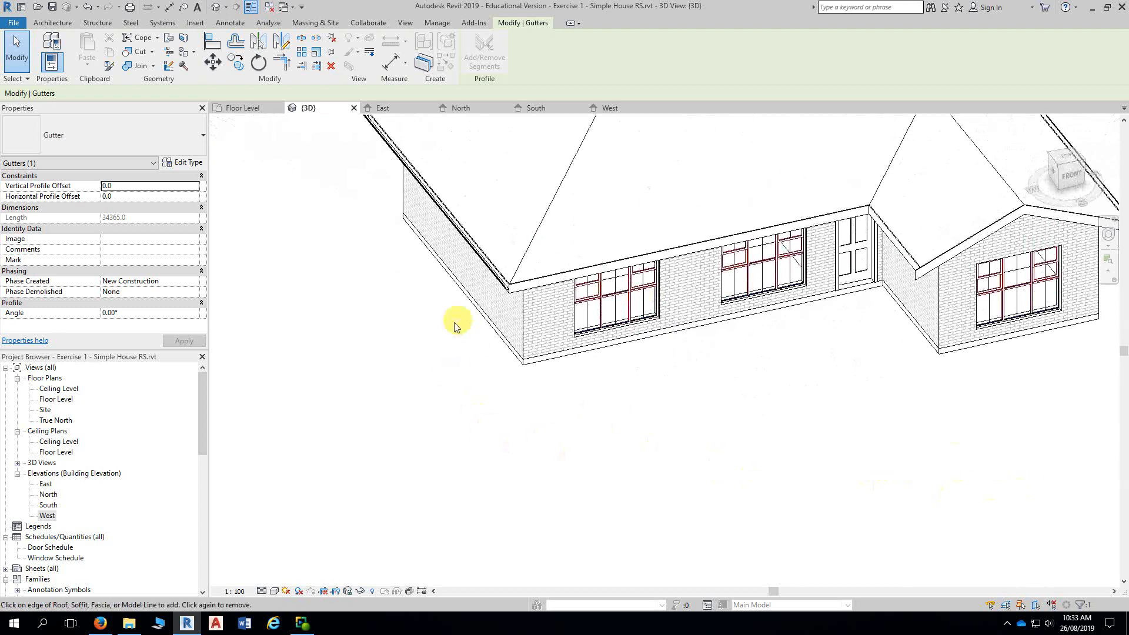
scroll(454, 323, up, 8)
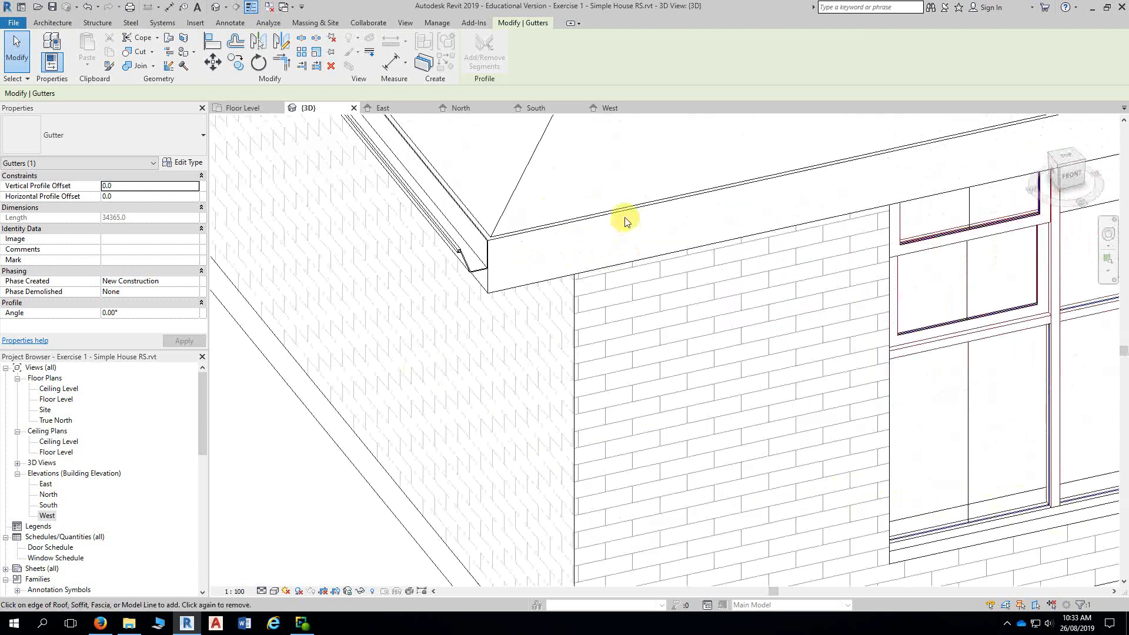
click(624, 213)
scroll(697, 252, down, 1)
scroll(696, 251, down, 3)
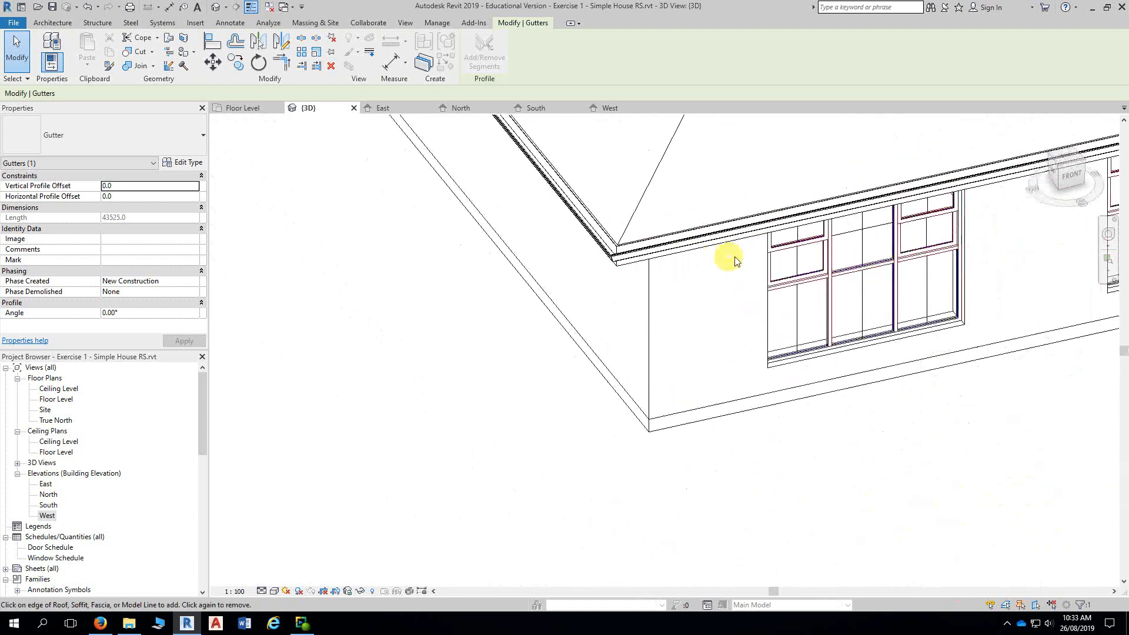
- Add a gutter segment along the gable wing's fascia beside the front door and finish the segment editing
scroll(740, 257, up, 1)
middle_drag(885, 192, 645, 270)
scroll(846, 262, up, 2)
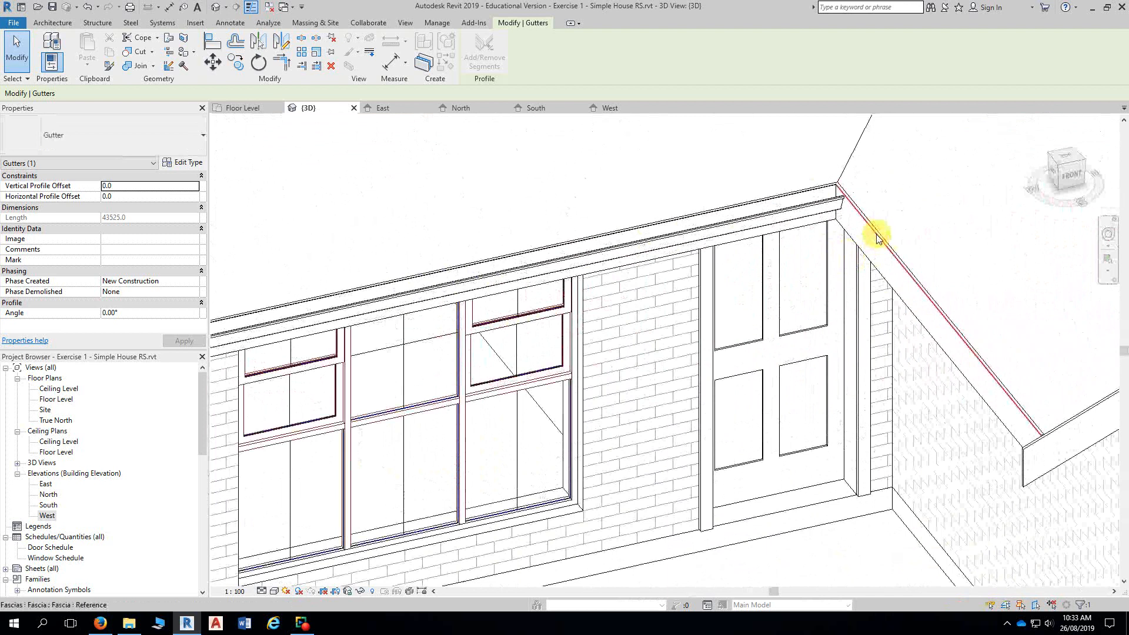
click(880, 235)
scroll(902, 323, down, 3)
scroll(869, 447, down, 2)
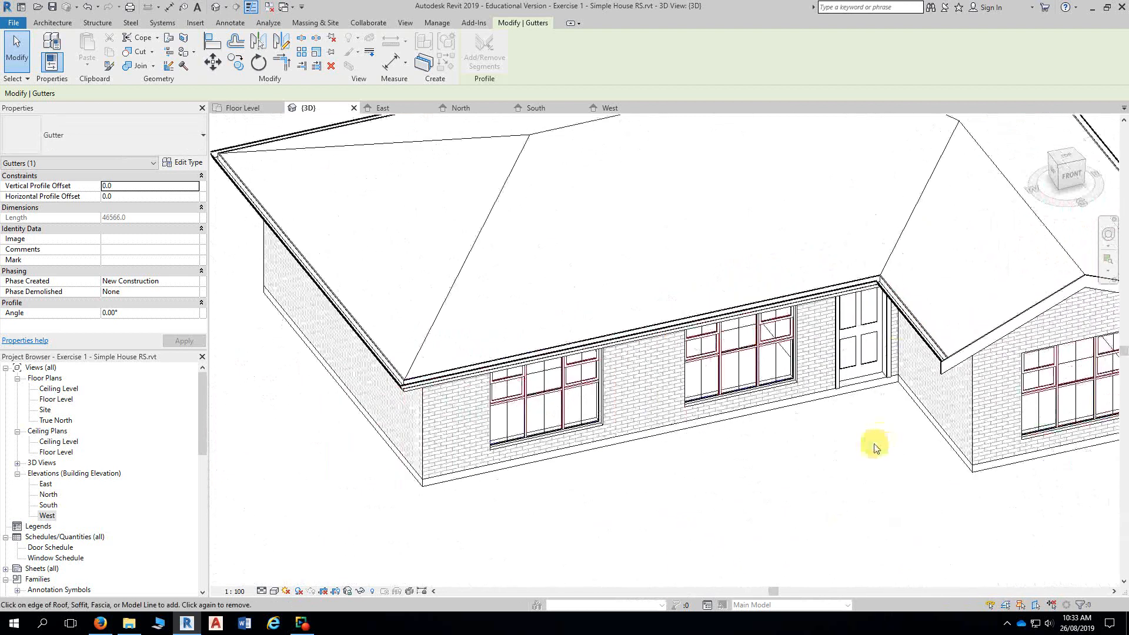
key(Escape)
key(Escape)
scroll(852, 492, down, 2)
mouse_move(851, 492)
shift+middle_down()
mouse_move(917, 522)
mouse_move(793, 521)
mouse_move(597, 486)
shift+middle_up()
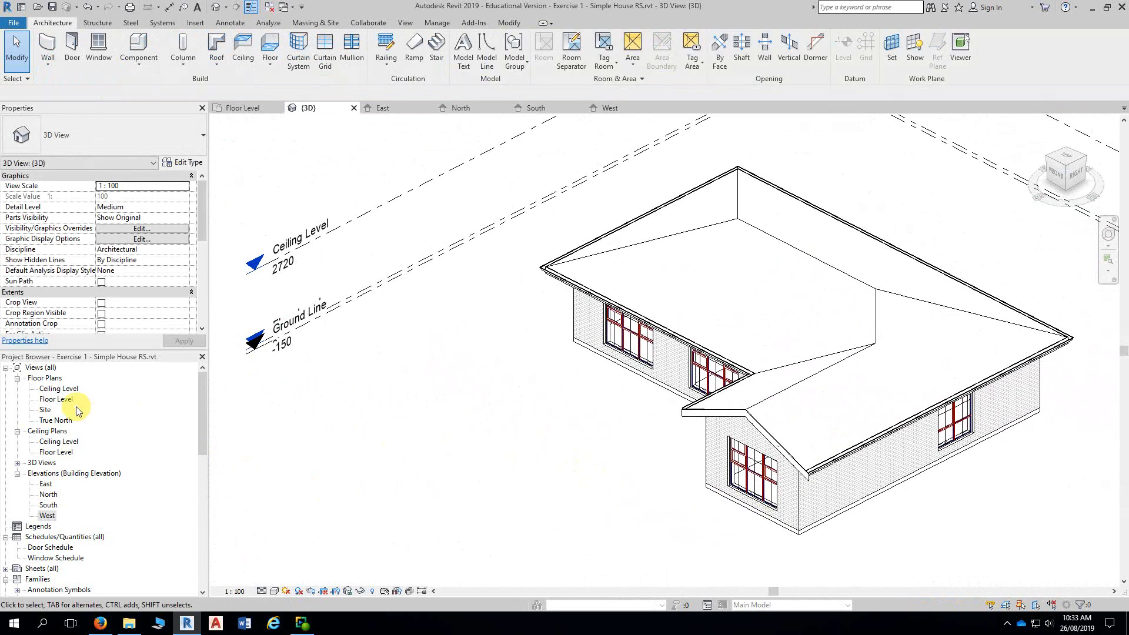
- Open the Floor Level floor plan and close all the other inactive views
double_click(61, 401)
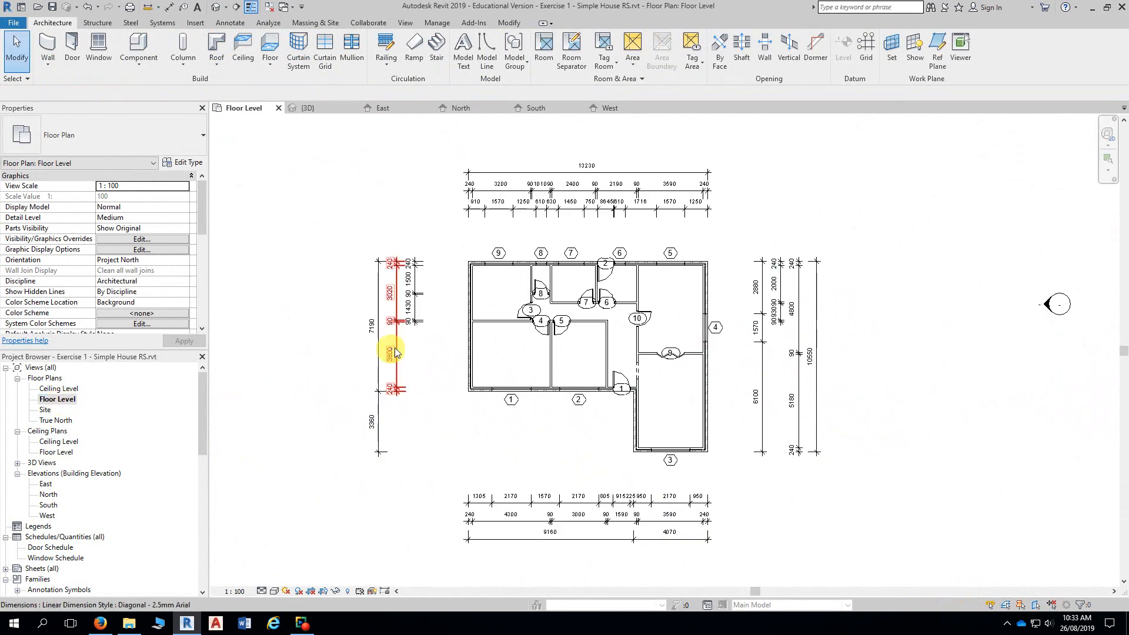
scroll(435, 353, up, 3)
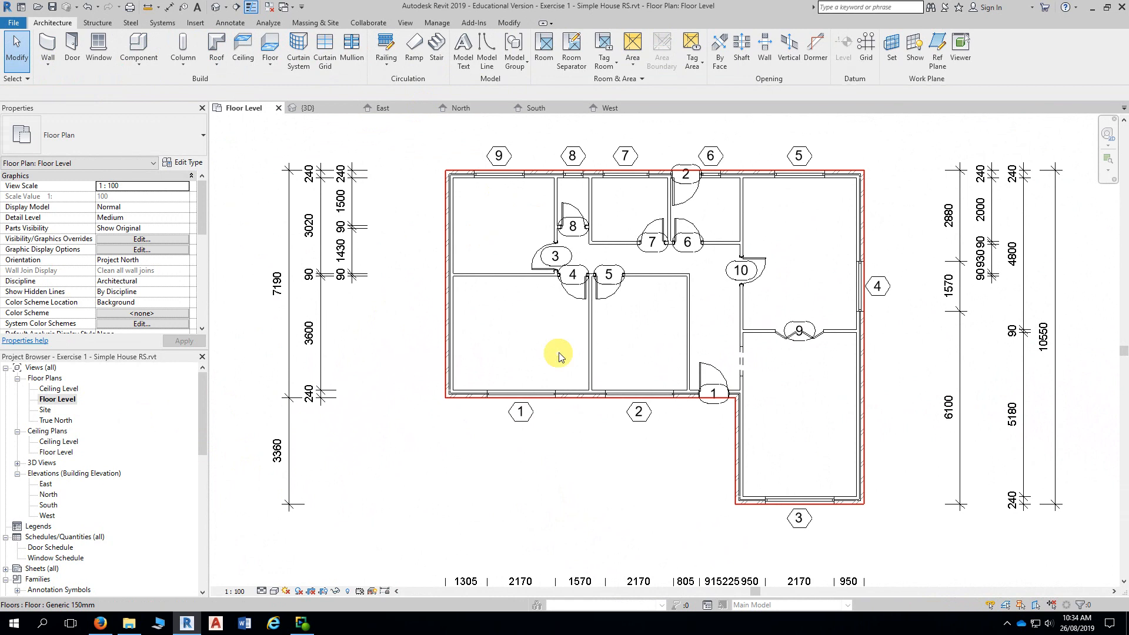
click(271, 8)
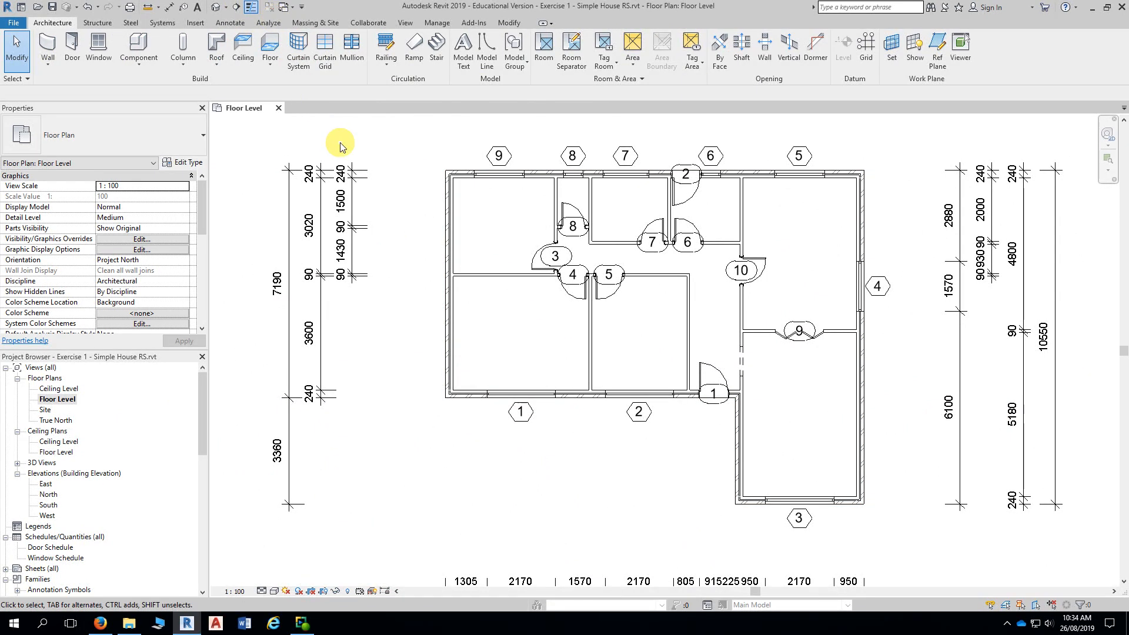
middle_drag(367, 146, 363, 159)
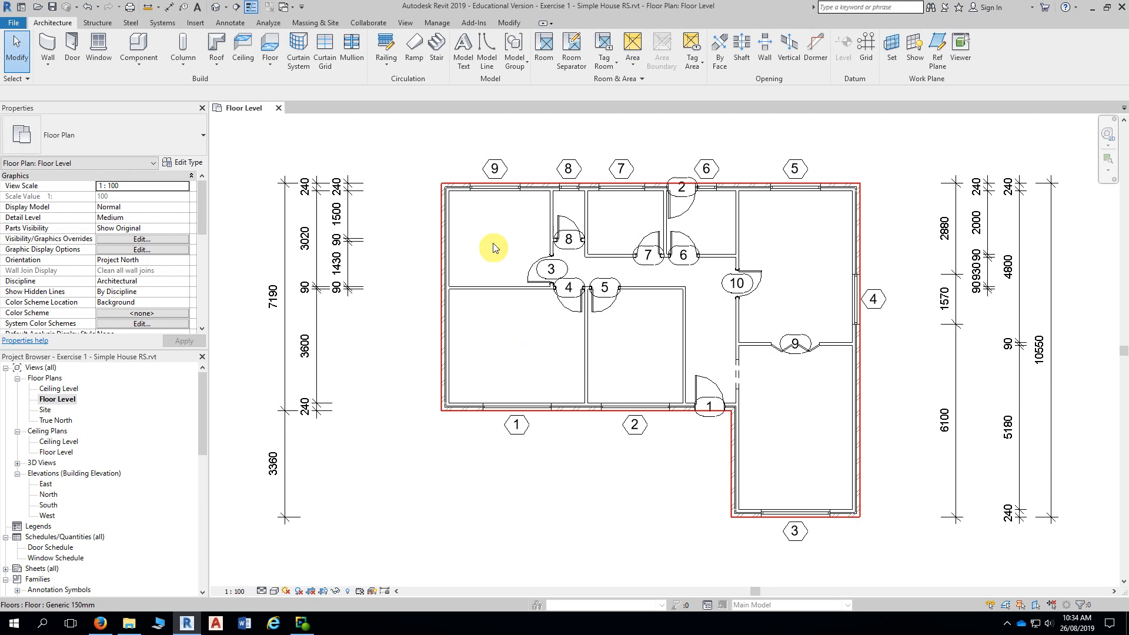
- Place rooms automatically in all enclosed spaces of the floor plan with Tag on Placement, and end the Room command
click(549, 64)
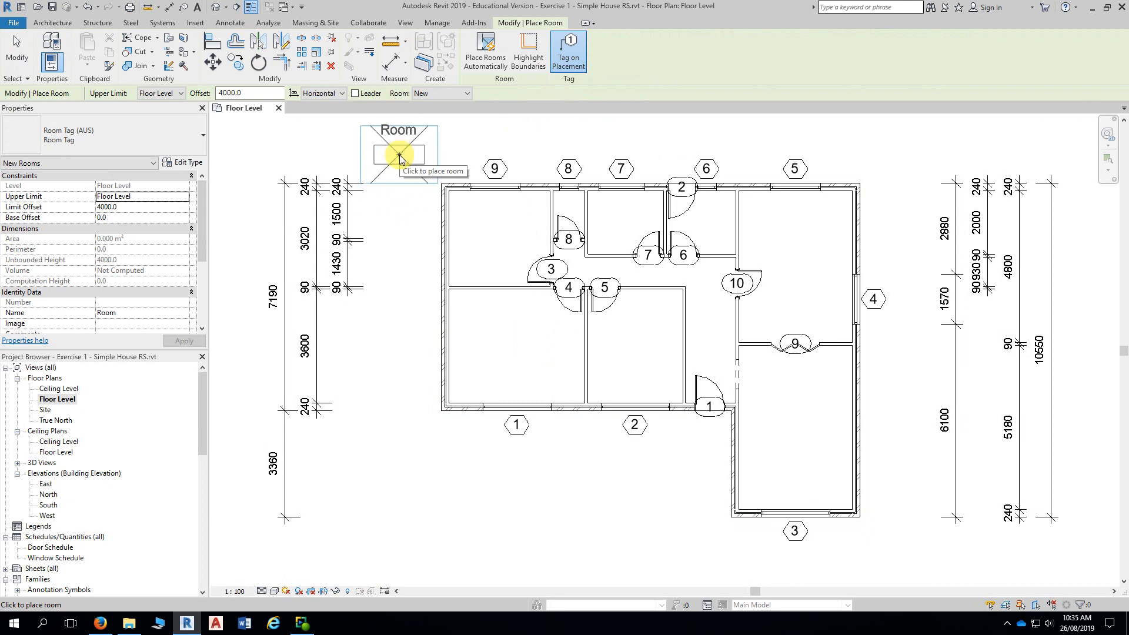
scroll(412, 166, down, 1)
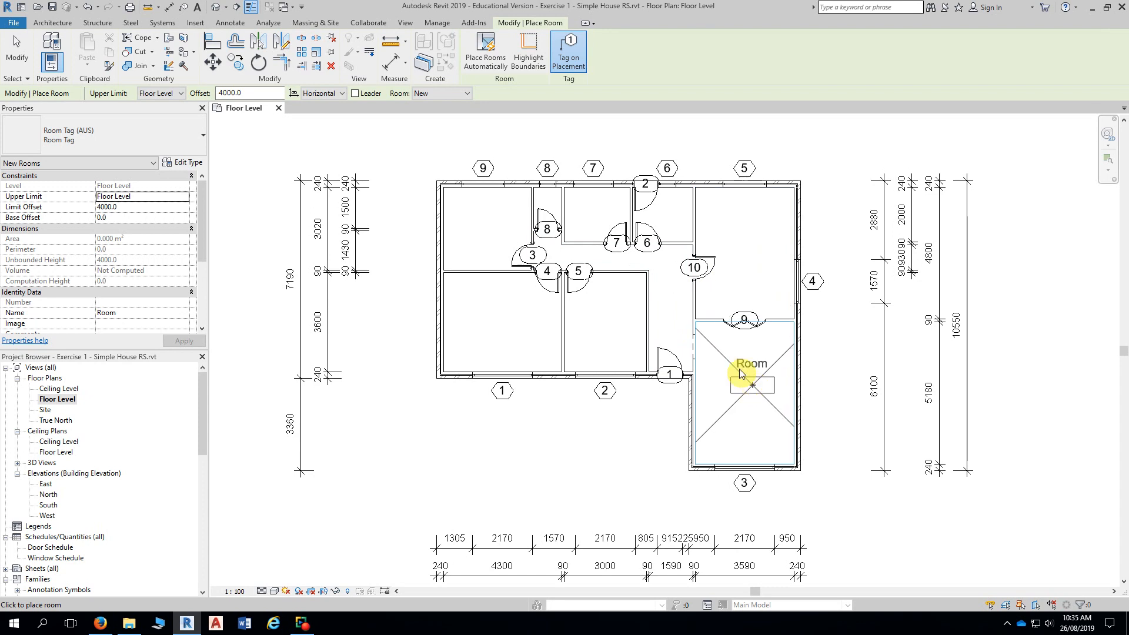
click(485, 62)
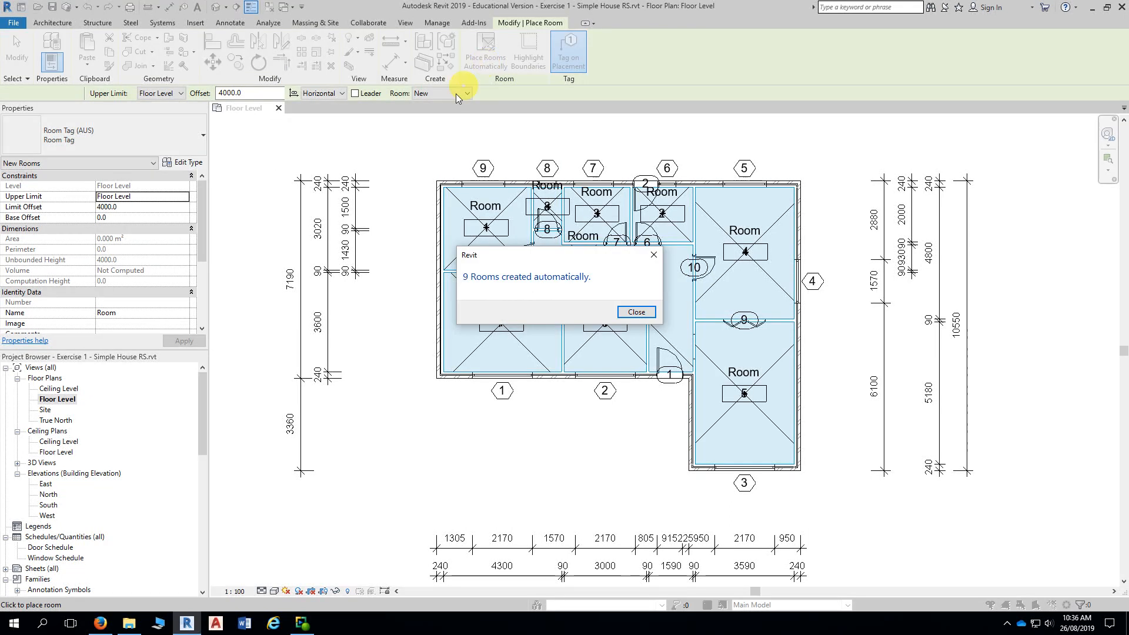
drag(466, 255, 465, 145)
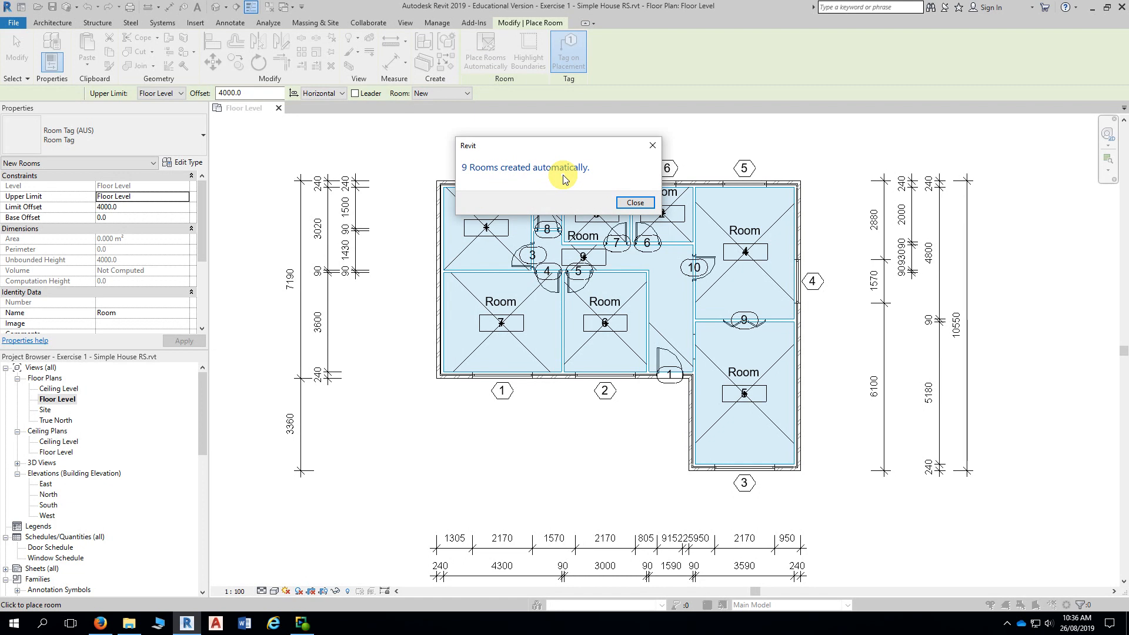
click(637, 203)
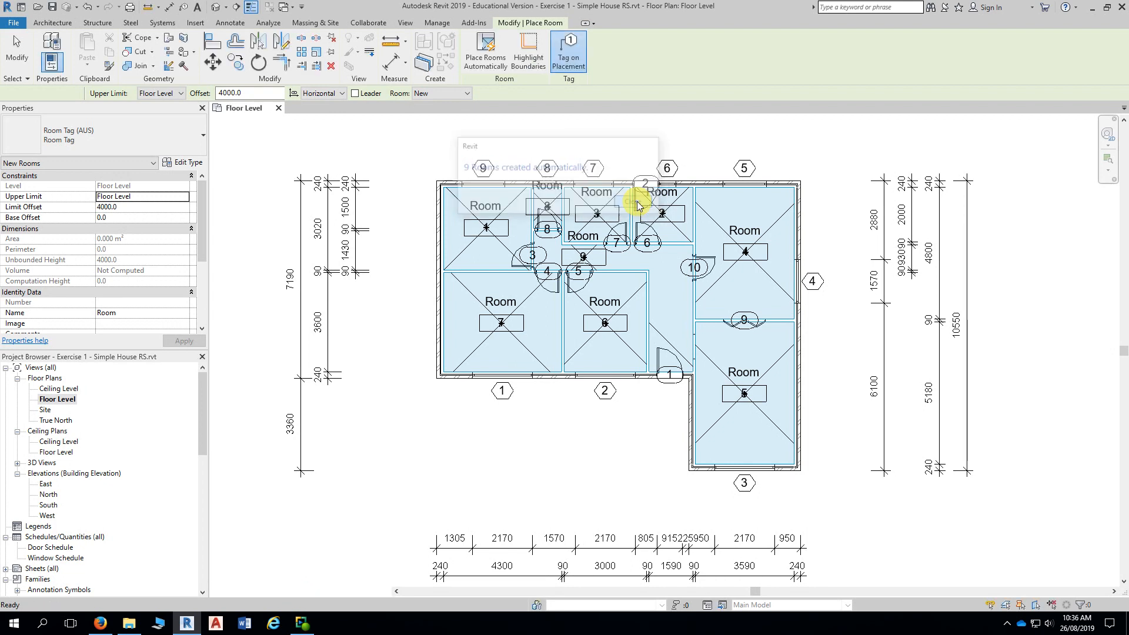
key(Escape)
key(Escape)
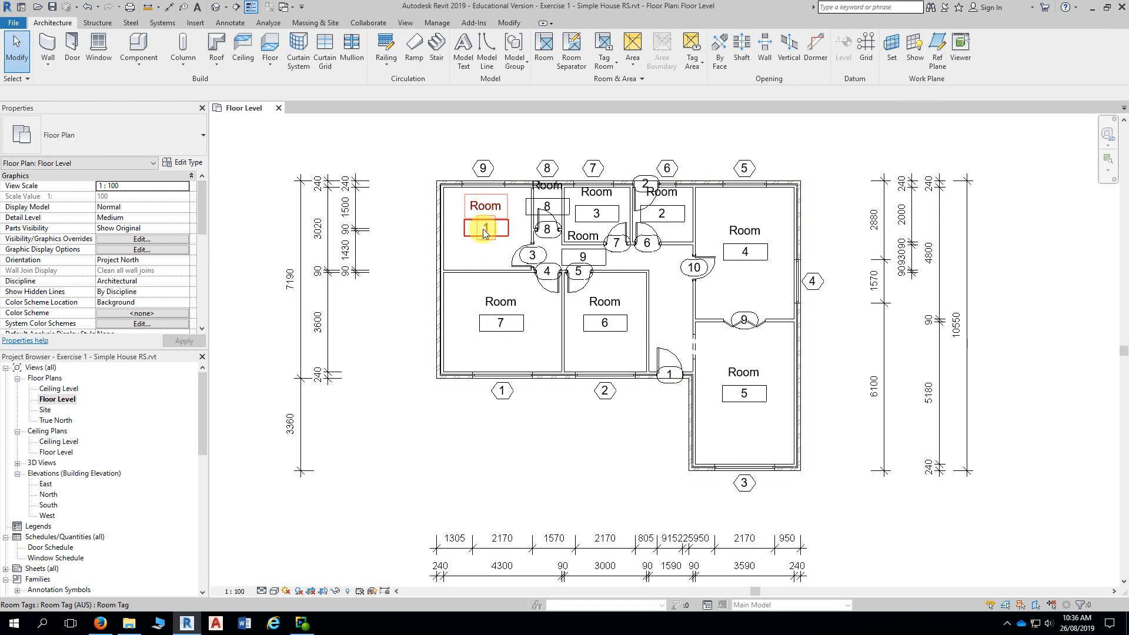
- Enable Show Area in the type properties of room 1's Room Tag and apply it
scroll(423, 241, up, 4)
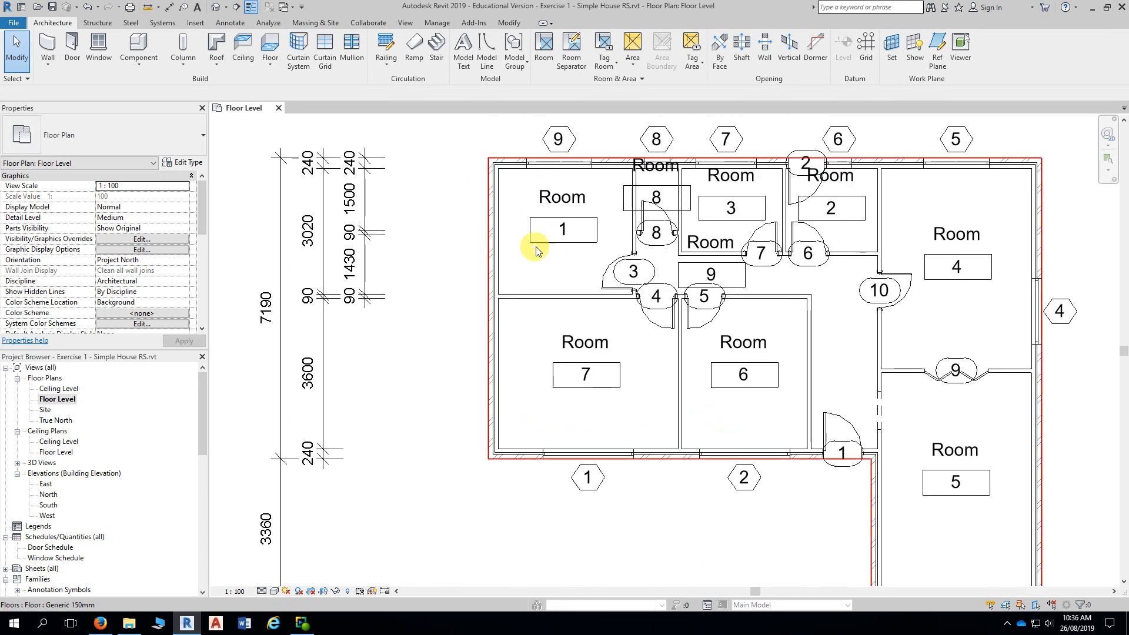
click(563, 223)
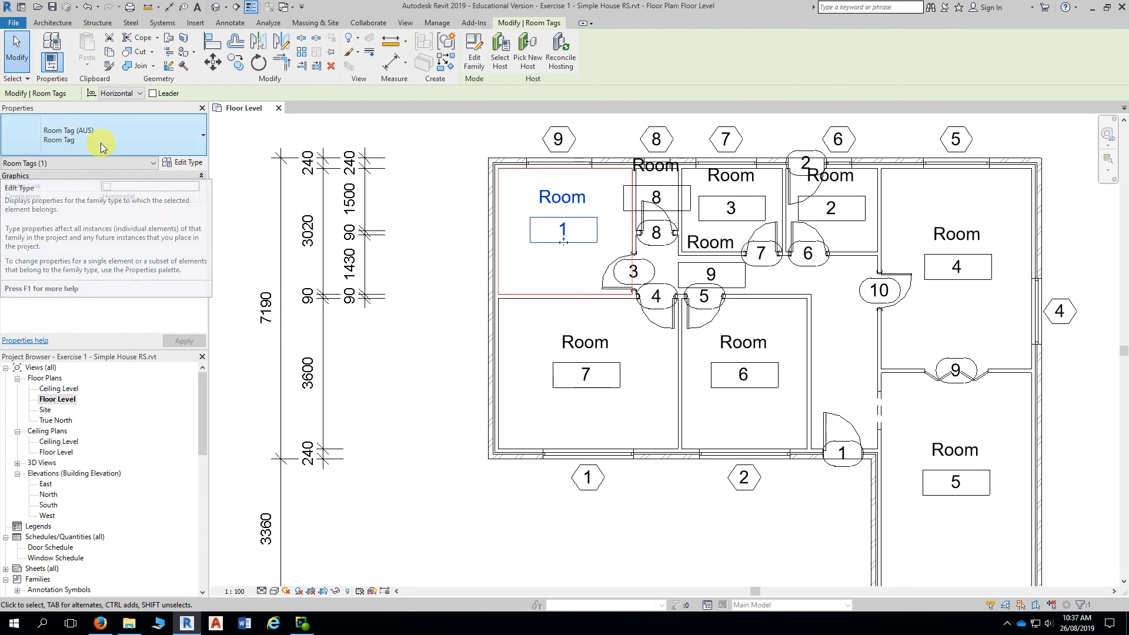
click(189, 165)
drag(619, 28, 300, 27)
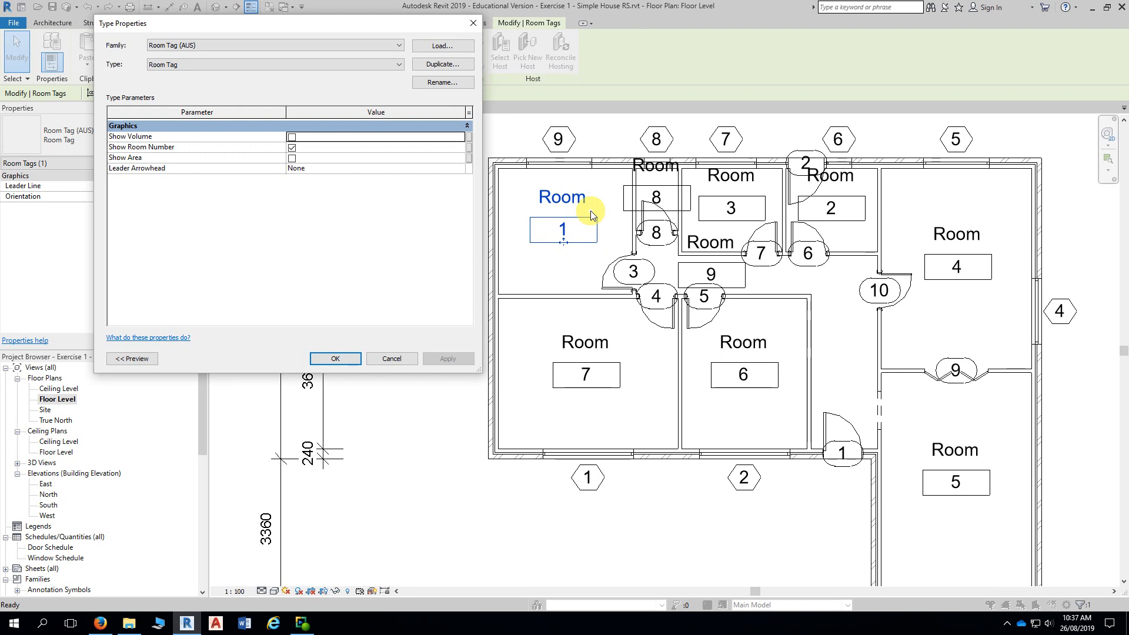
drag(365, 25, 333, 23)
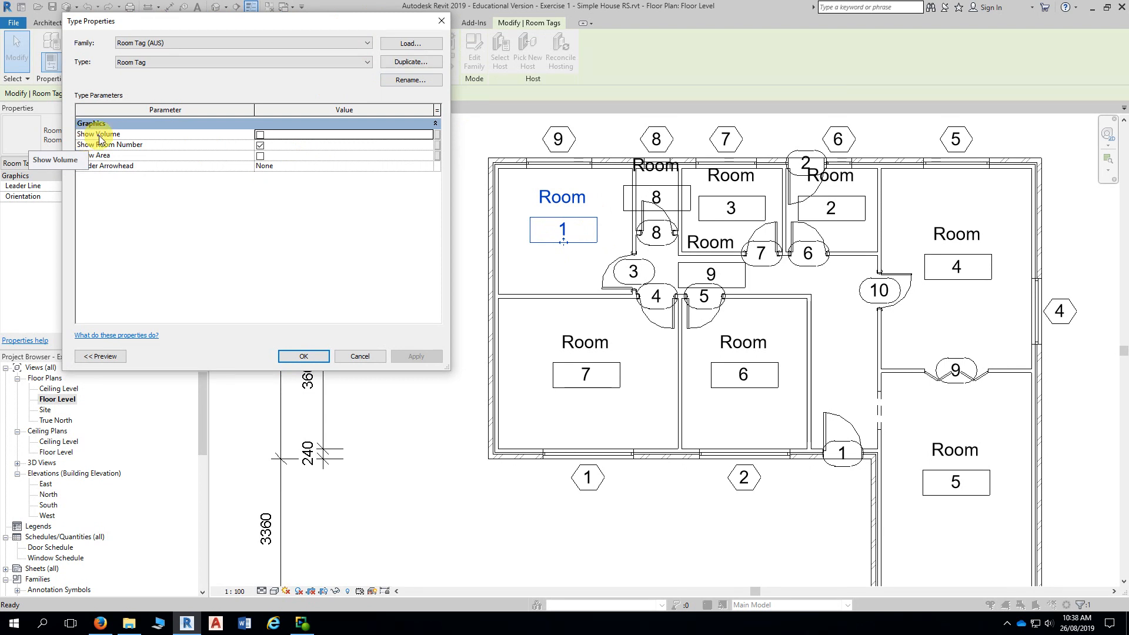
click(260, 155)
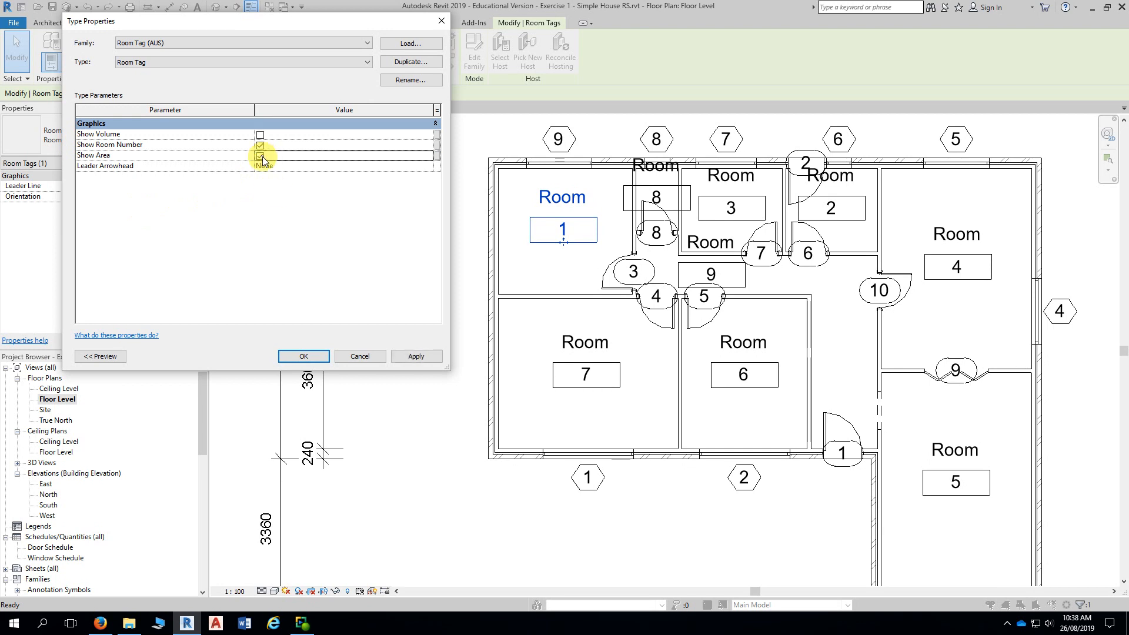
click(415, 356)
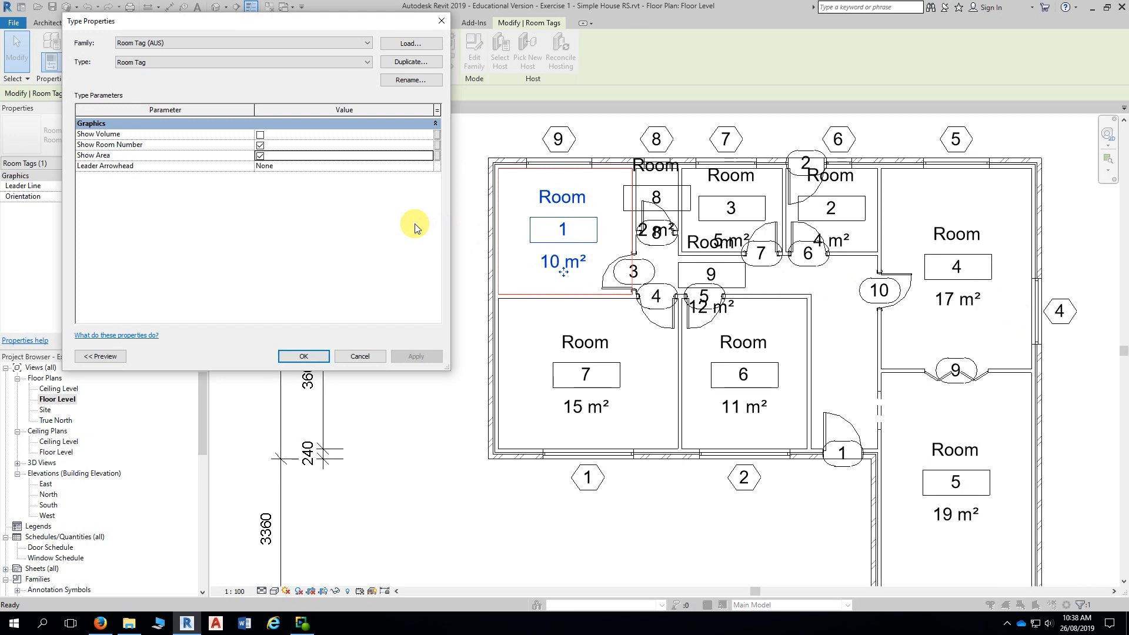
- Turn off Show Area and Show Room Number for the Room Tag type, accept the type properties and deselect the tag
click(260, 157)
click(260, 145)
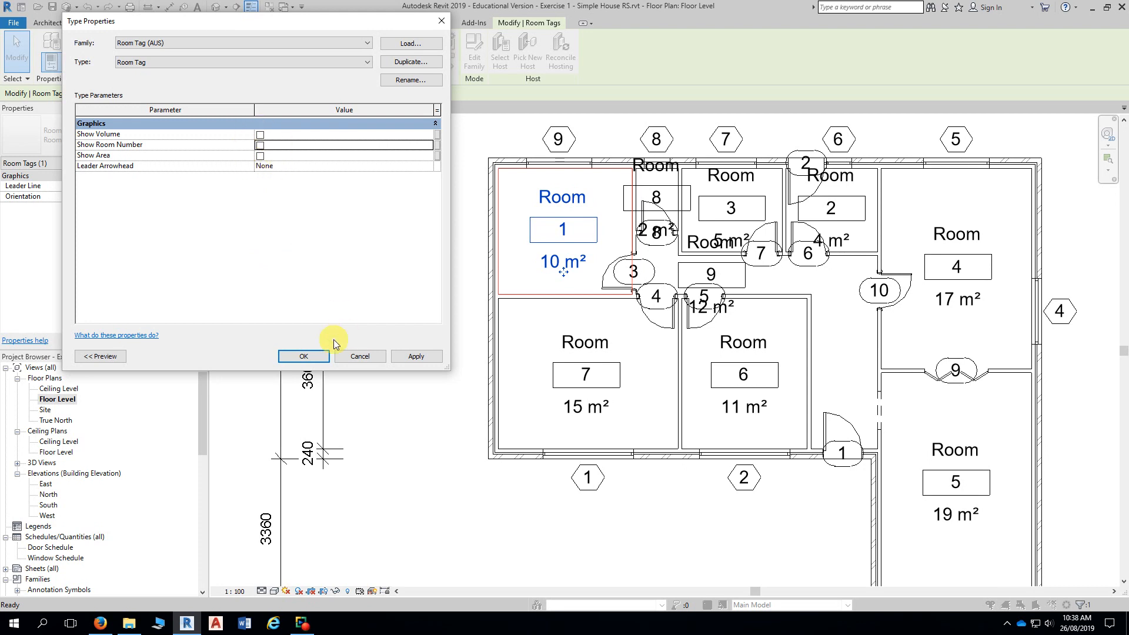
click(304, 356)
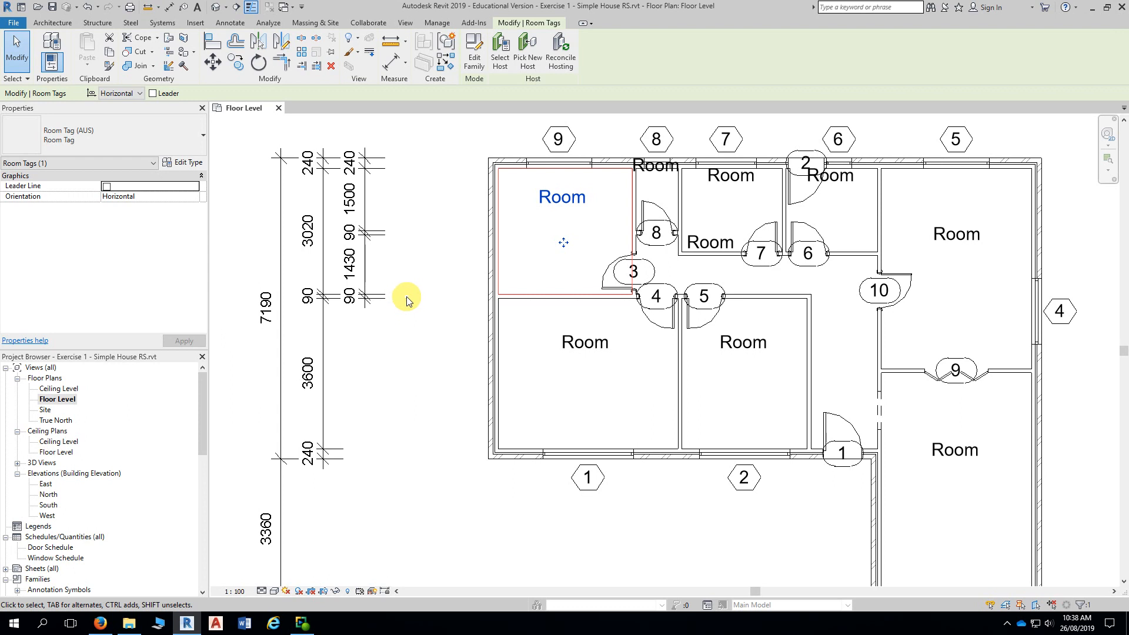
click(20, 47)
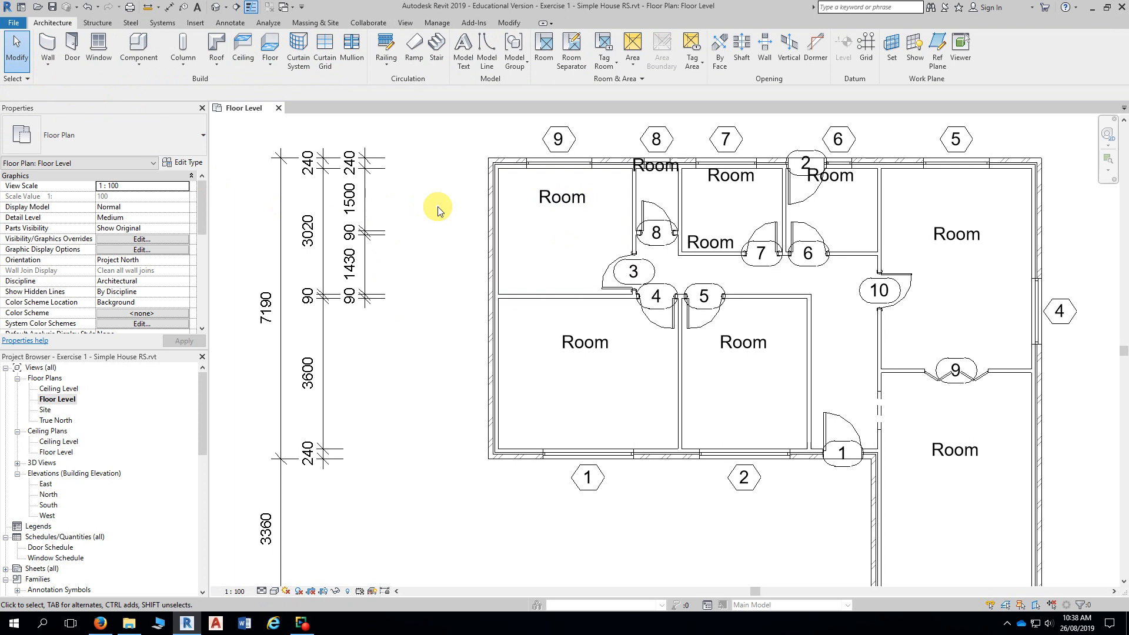
- Open the name of the room beside window 9 for editing and check the room names on the exercise PDF's floor plan in Firefox
click(556, 200)
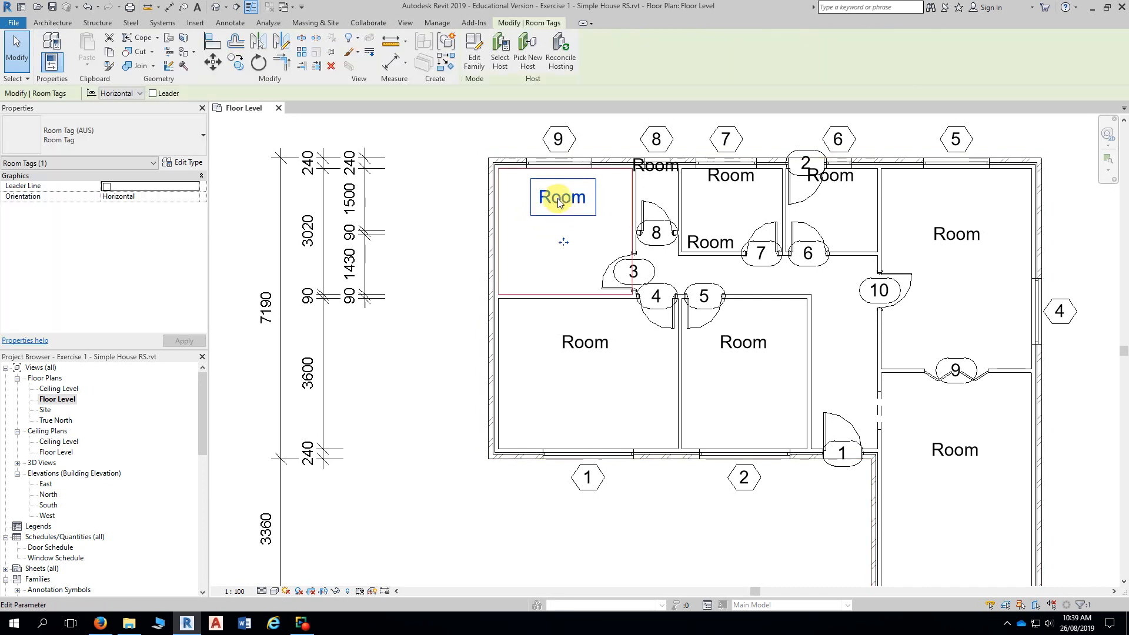
click(557, 201)
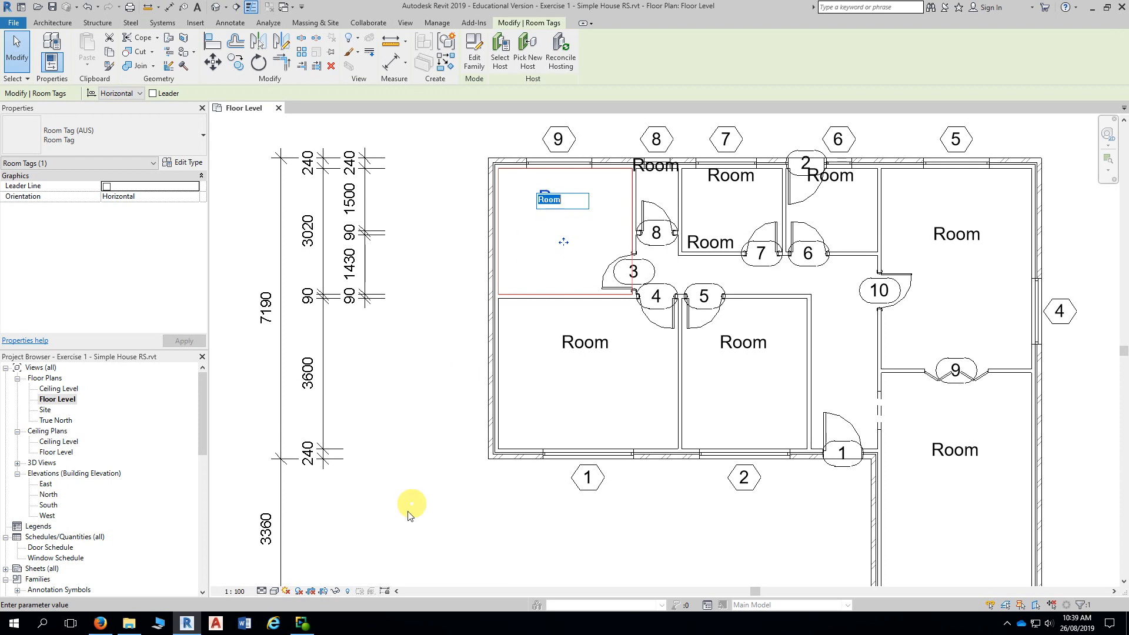
click(100, 624)
scroll(510, 208, down, 8)
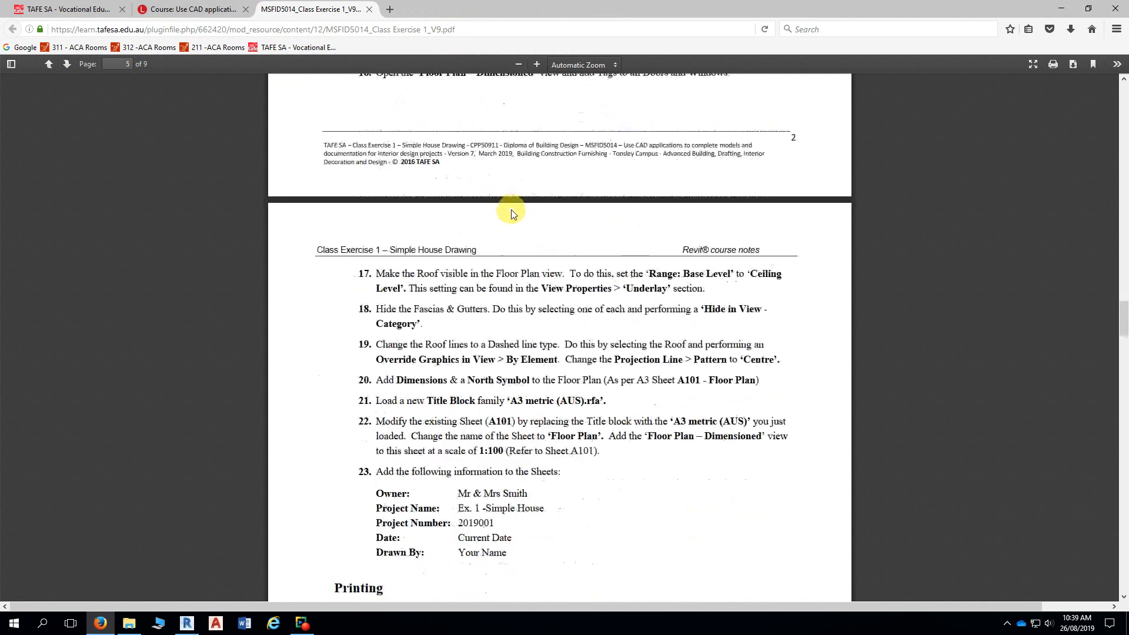
scroll(531, 222, down, 15)
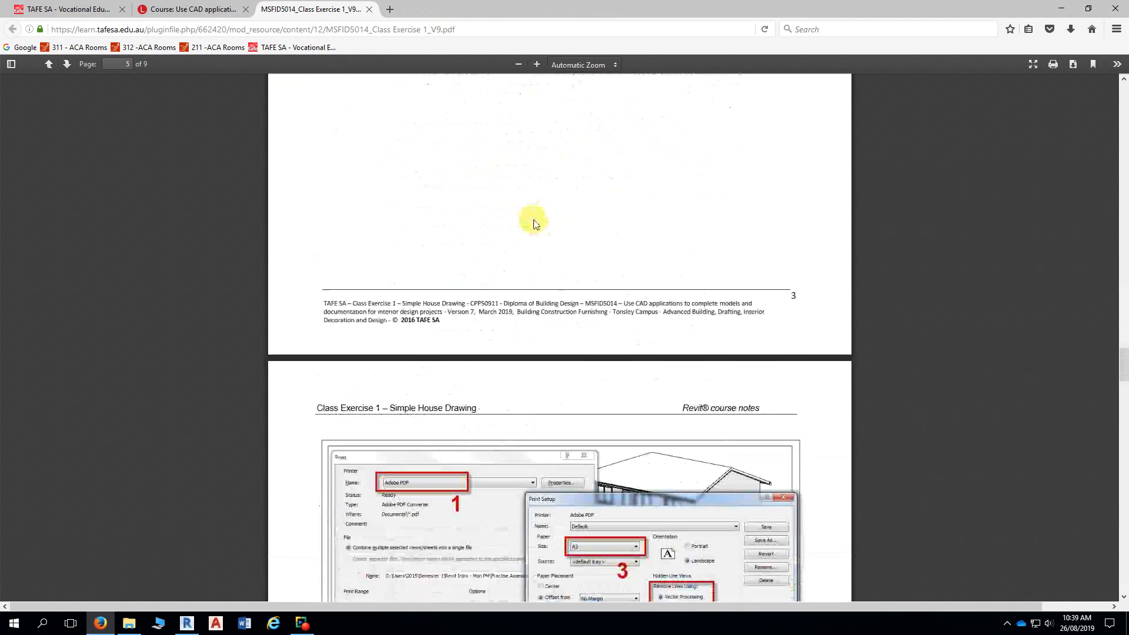
scroll(533, 219, down, 20)
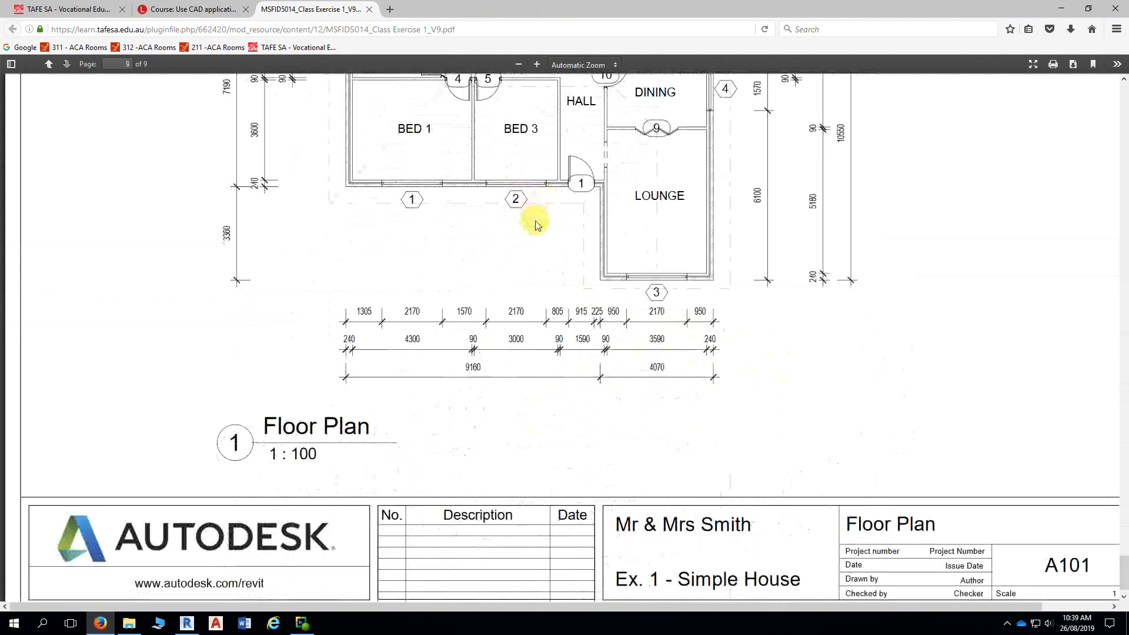
scroll(534, 223, up, 5)
scroll(537, 226, down, 1)
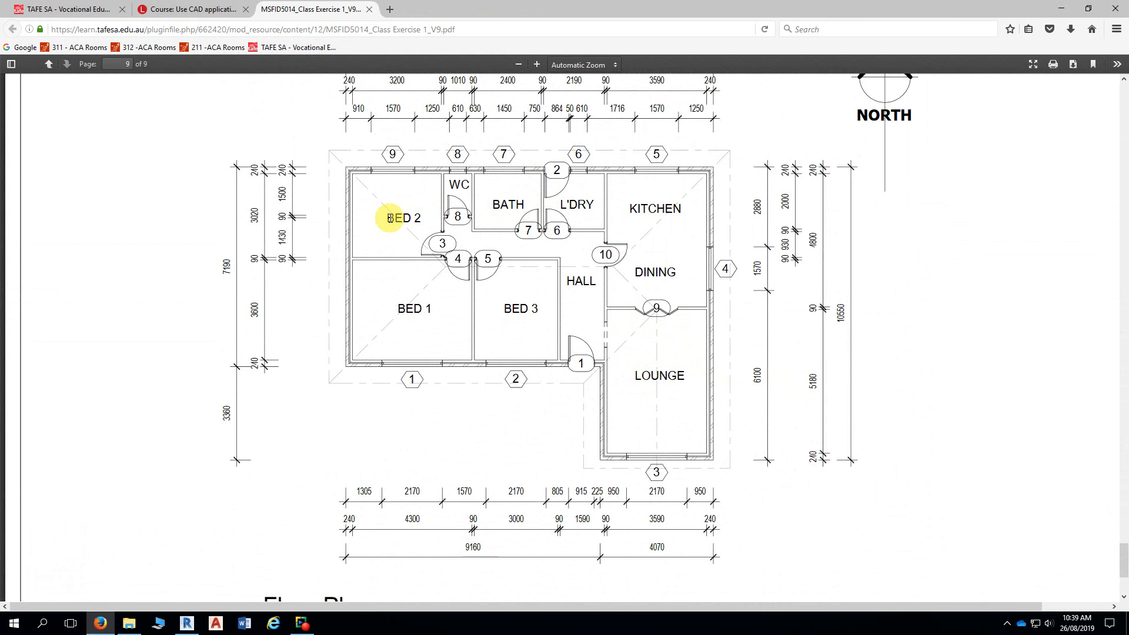
drag(387, 218, 421, 219)
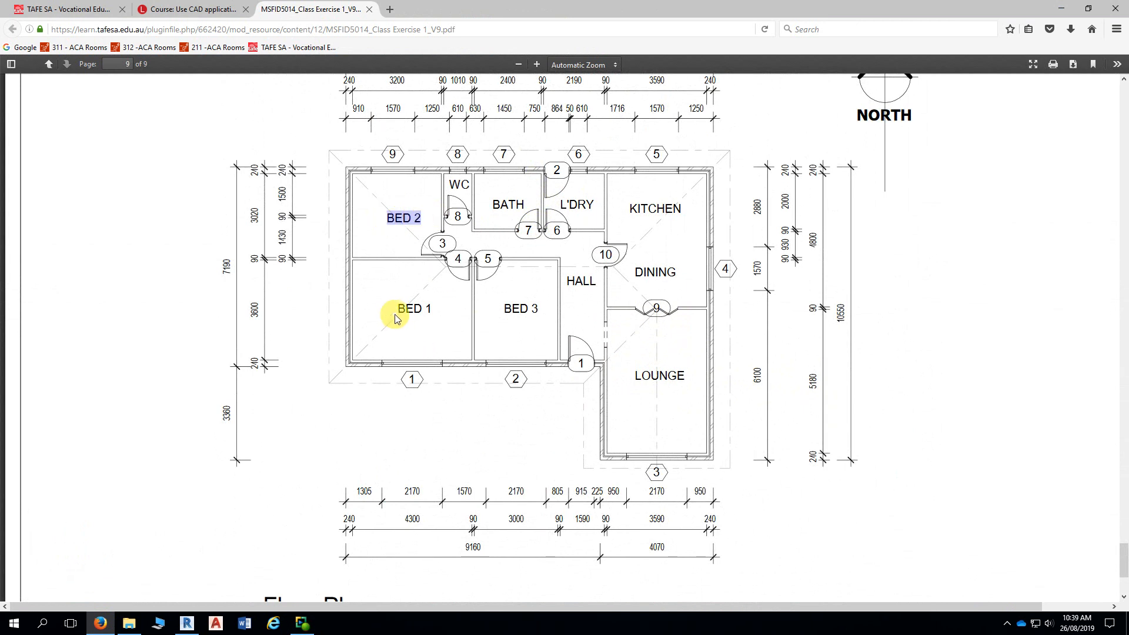
drag(398, 308, 433, 309)
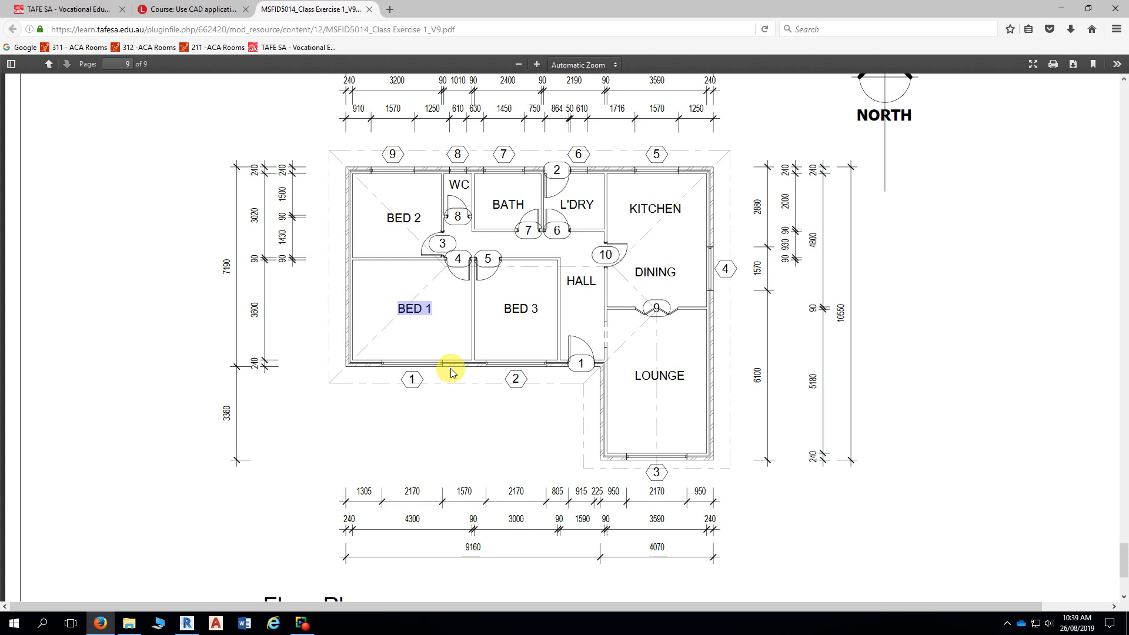
- Switch back to Revit and rename the room beside window 9 as BED 2
key(alt+Tab)
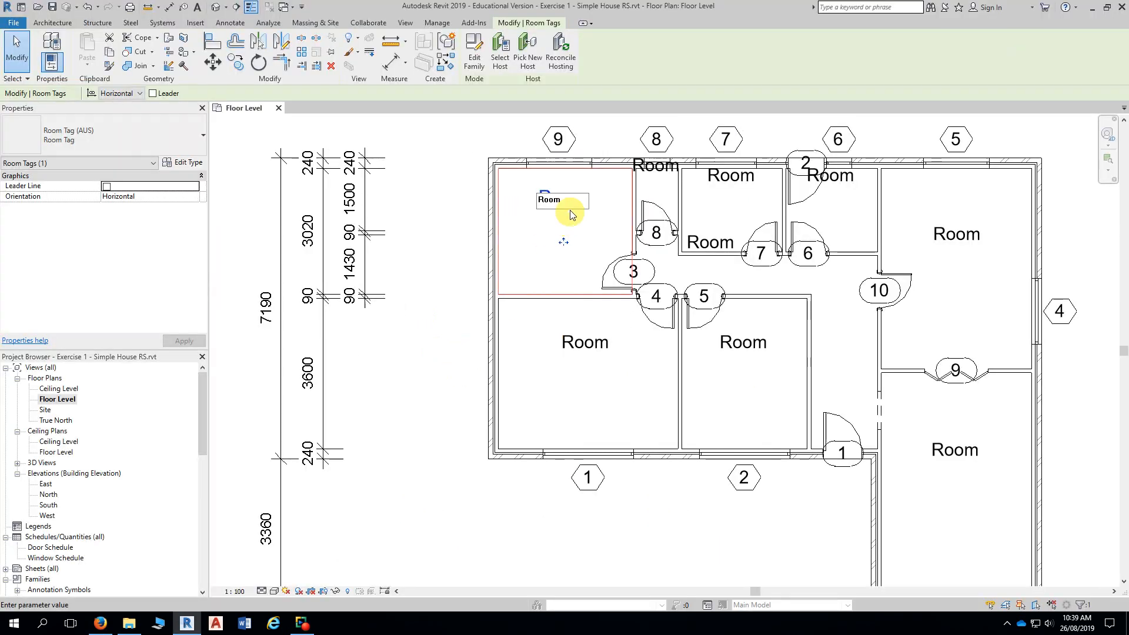
double_click(549, 200)
text(b)
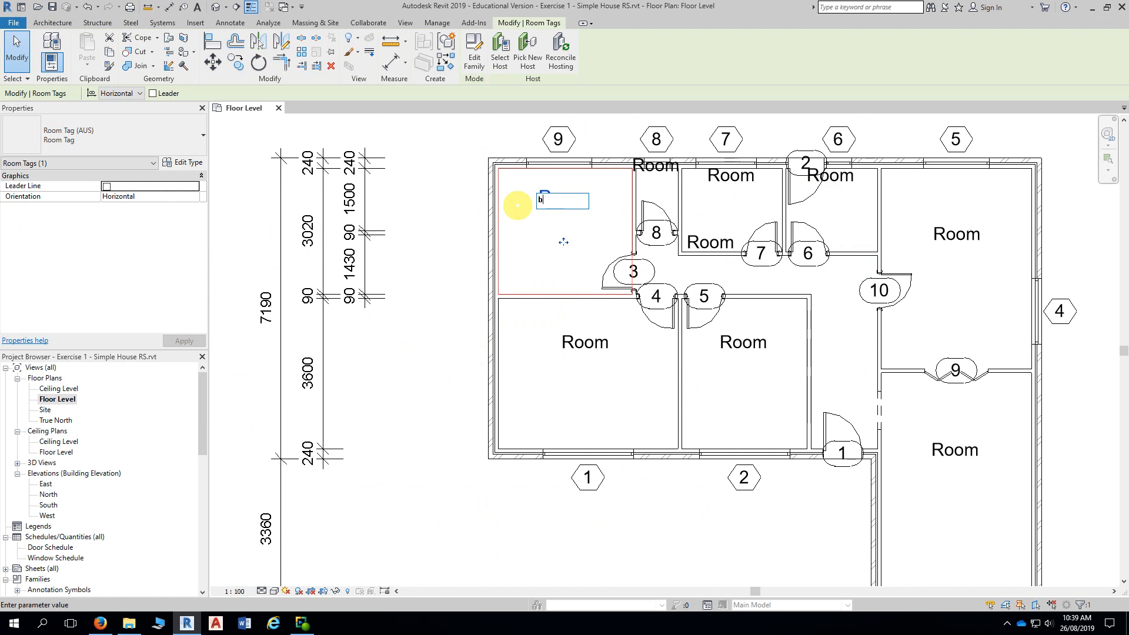
text(BED 2)
click(515, 276)
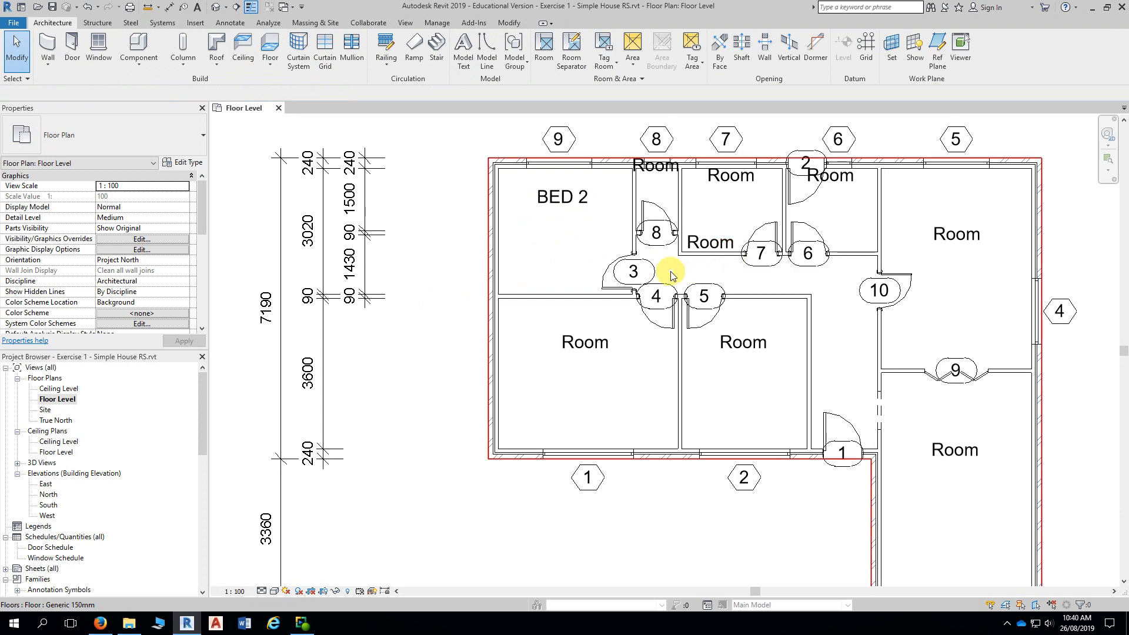
- Move the hallway's room tag into the open part of the hall between doors 10 and 1
click(712, 244)
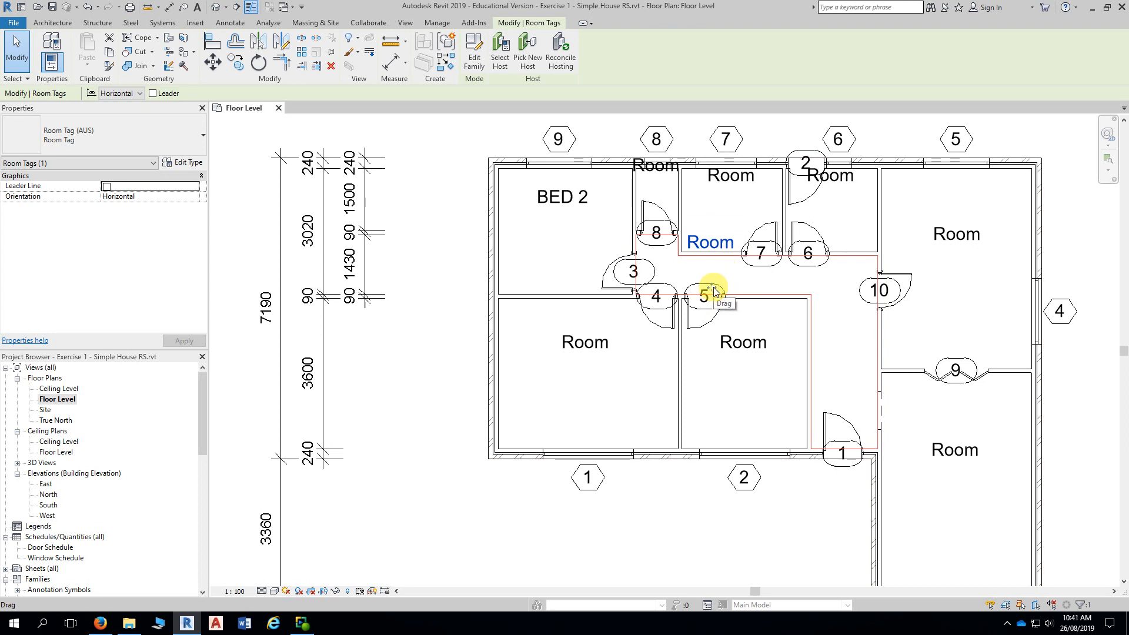
drag(715, 291, 844, 365)
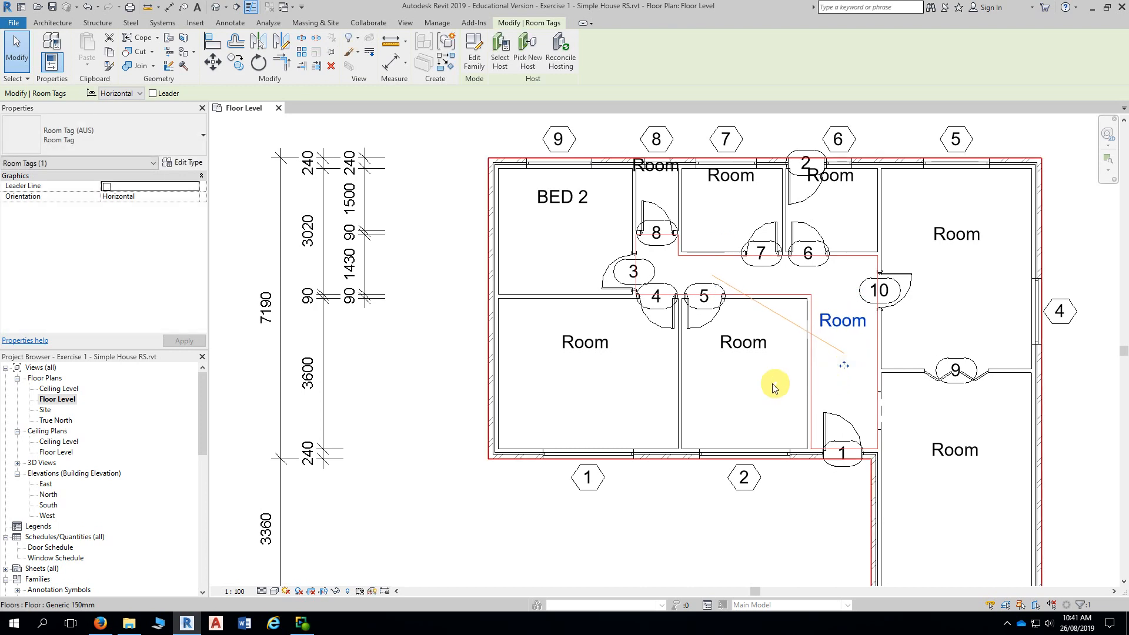
click(424, 289)
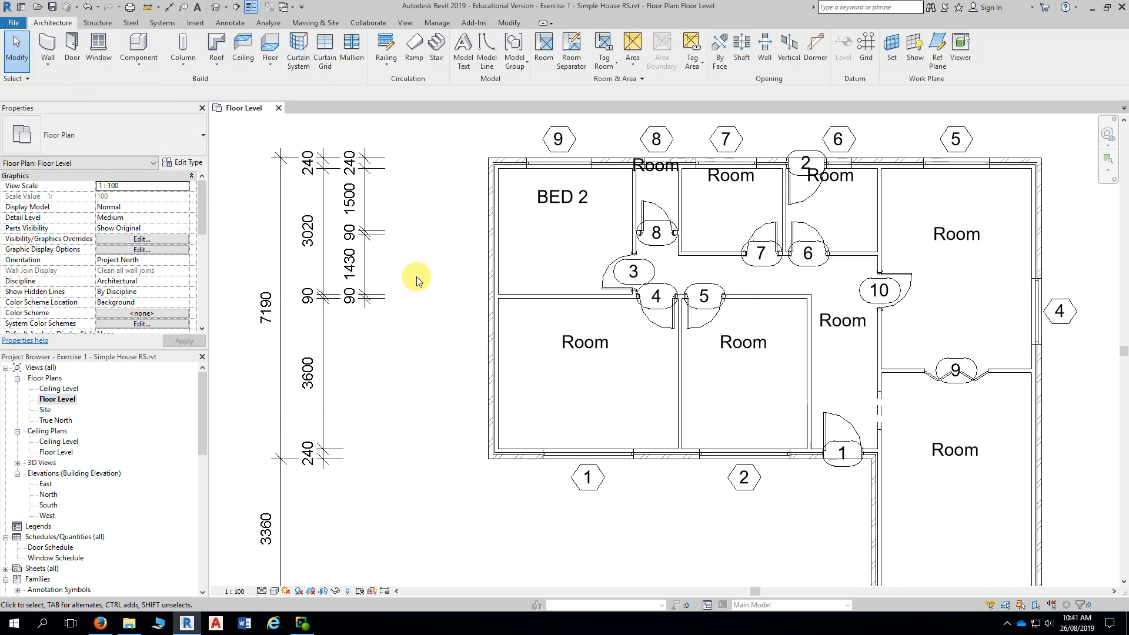
- Rename the hallway room as HALL through its tag
click(846, 328)
click(846, 323)
text(HALL)
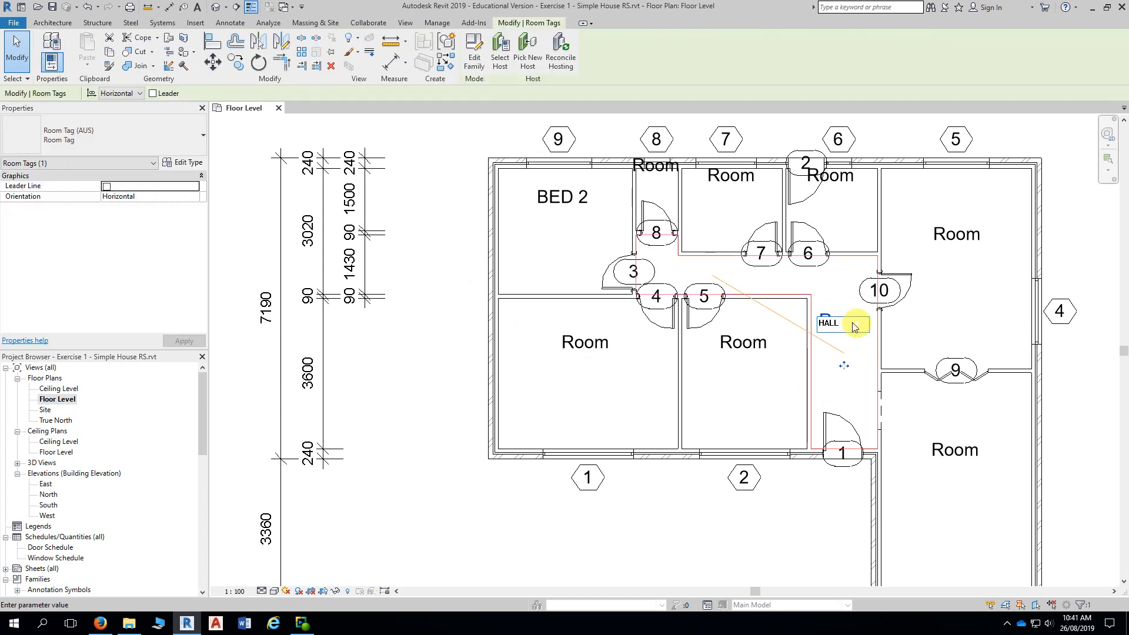
click(427, 309)
click(432, 327)
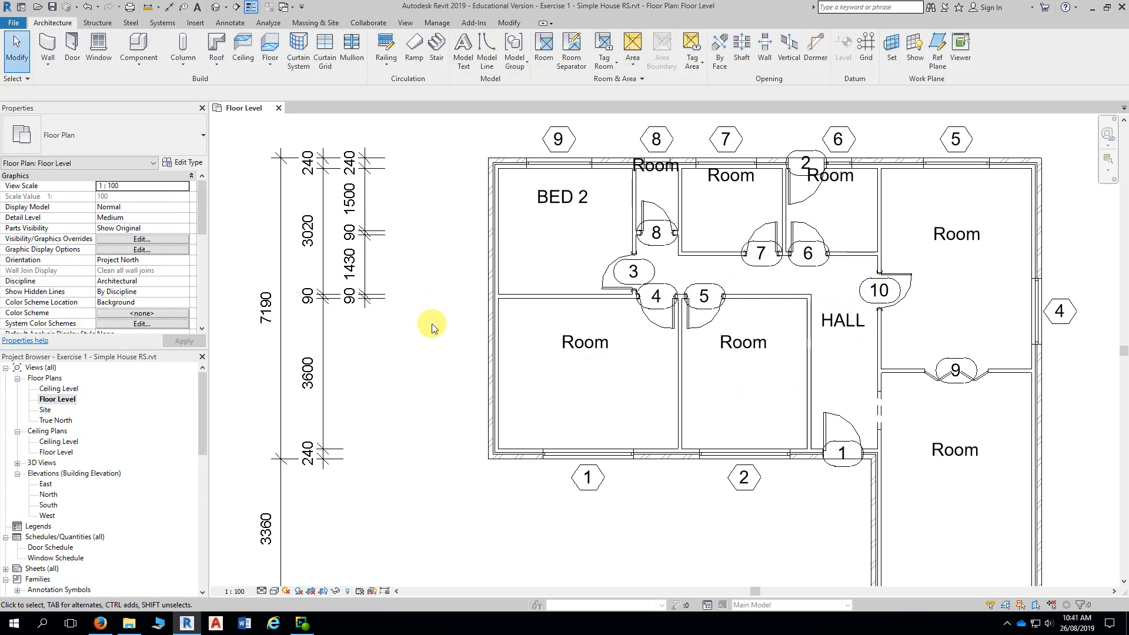
- Move the tag of the small room below window 8 down off the exterior wall into the space above door 8
click(661, 176)
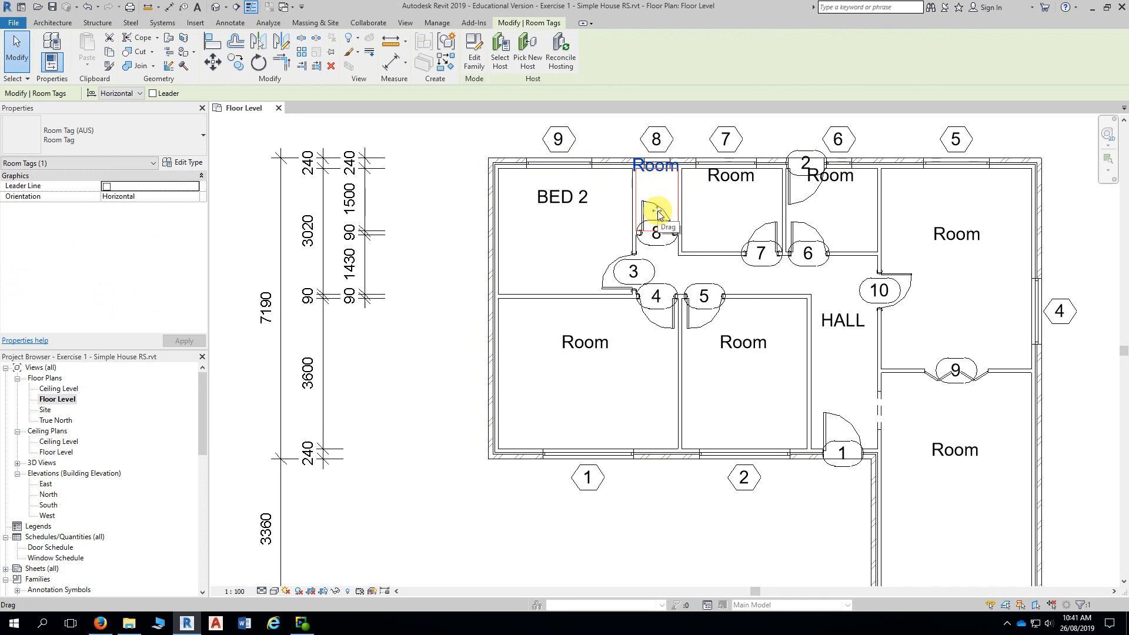
drag(658, 215, 658, 242)
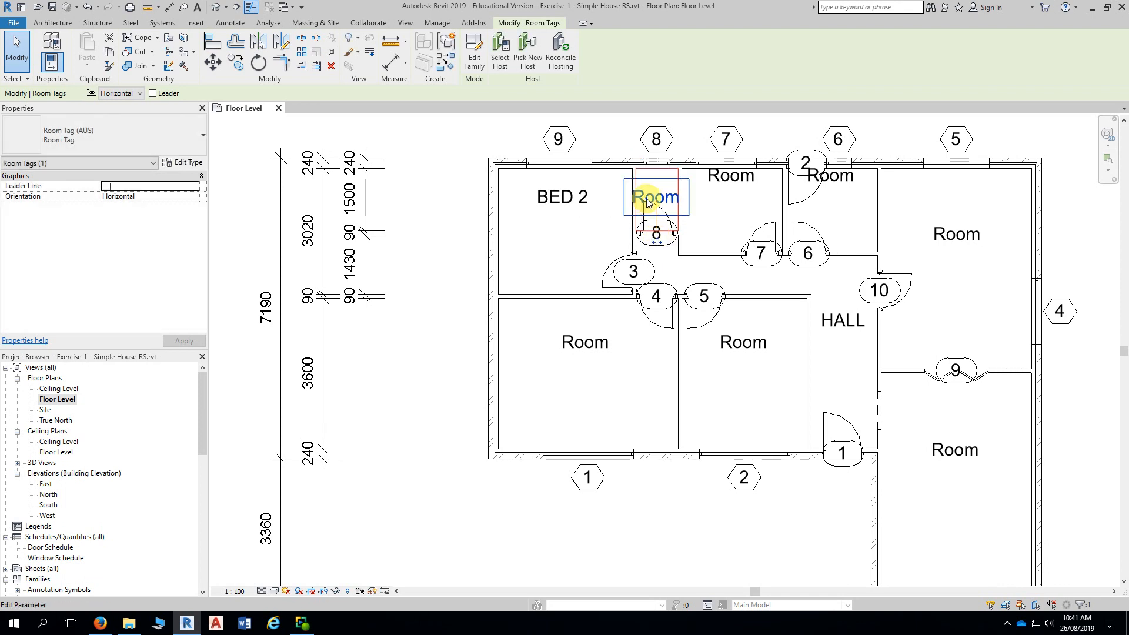
key(Escape)
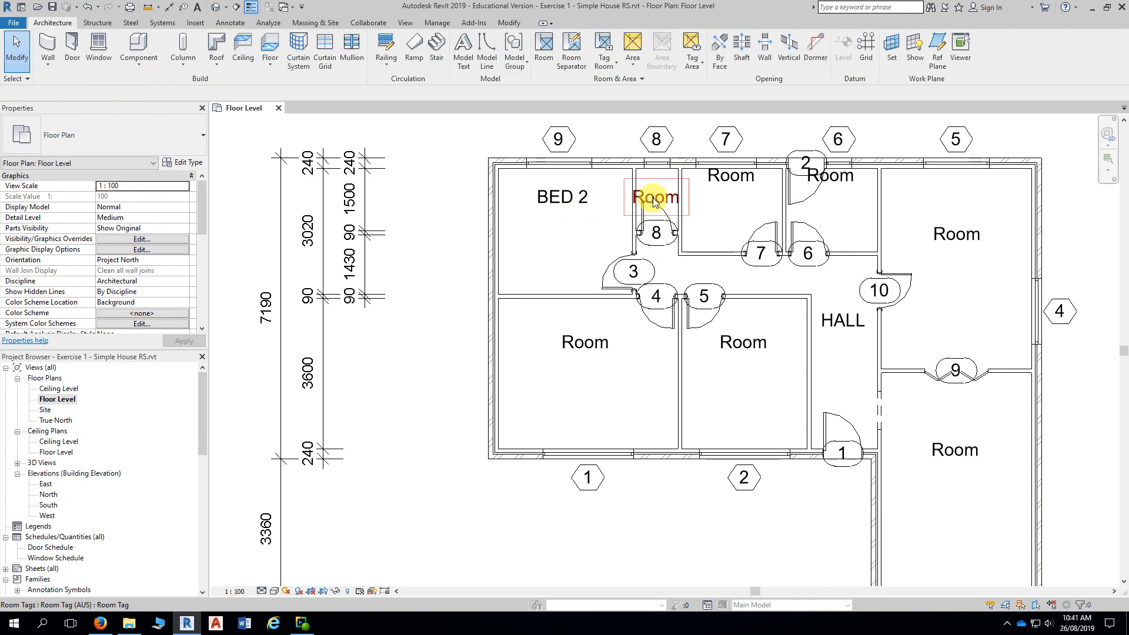
drag(656, 203, 657, 234)
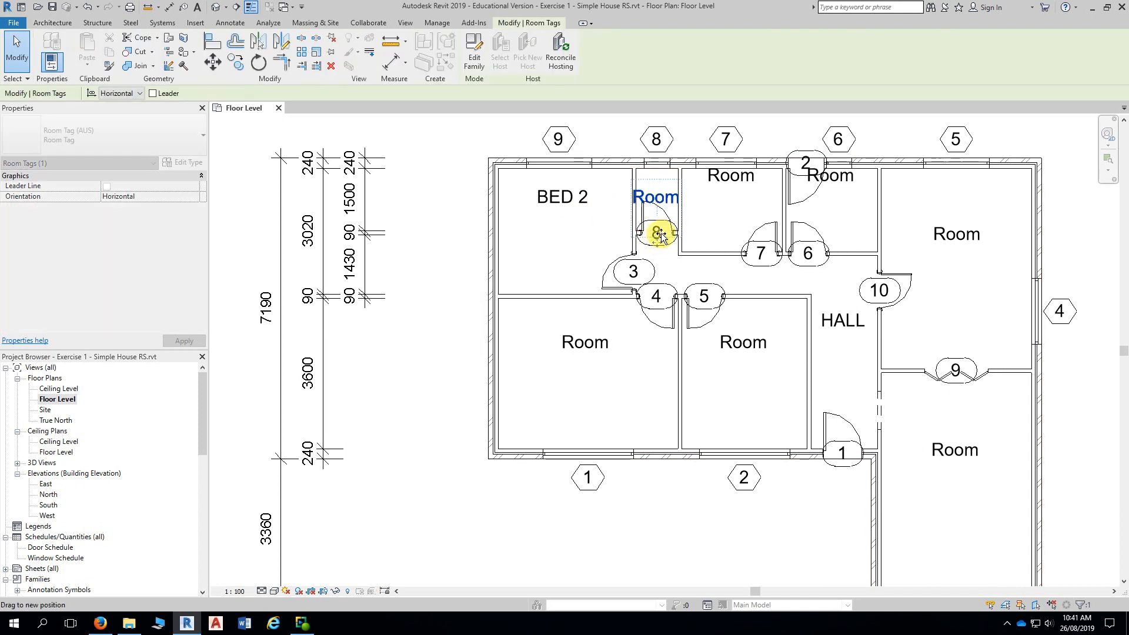
key(Escape)
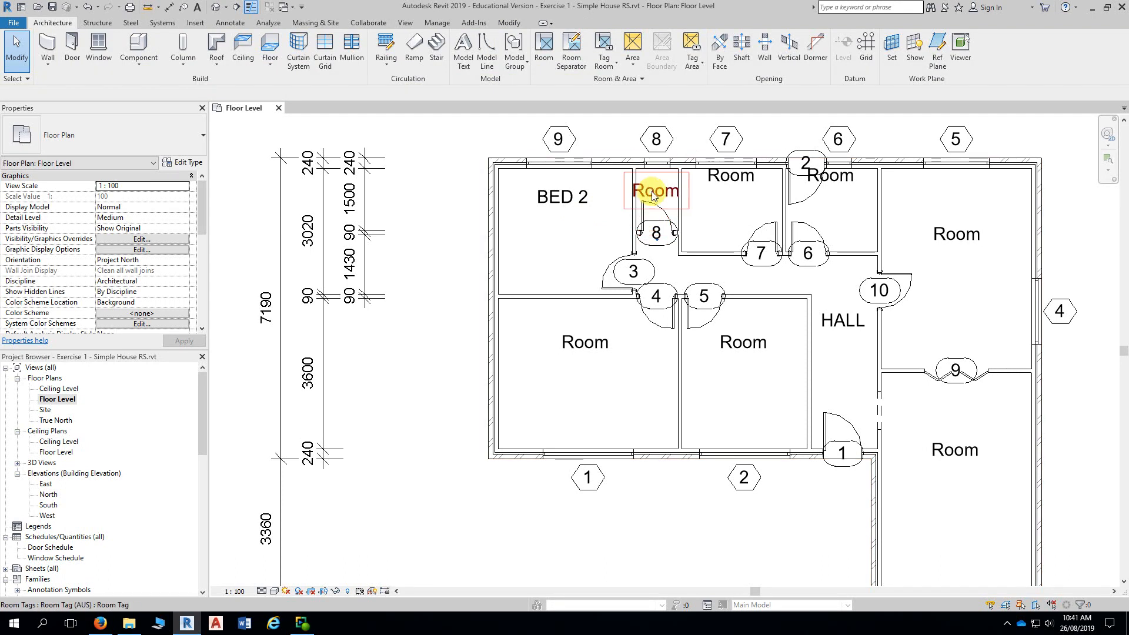
- Rename the small room below window 8 as wc through its tag
click(653, 196)
click(655, 193)
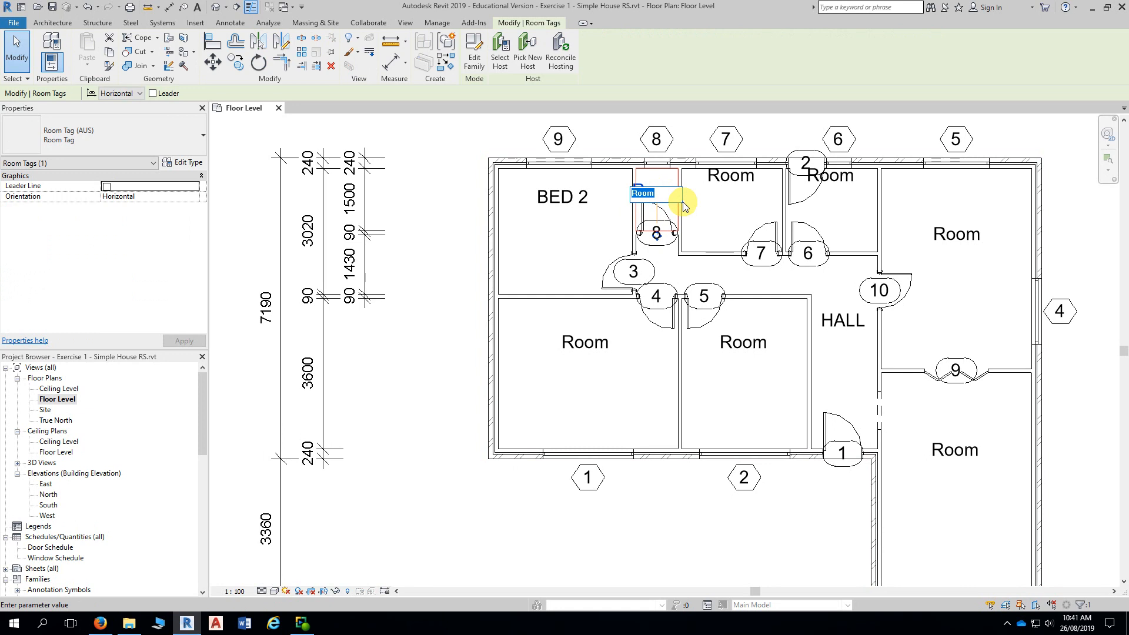
text(wc)
click(433, 184)
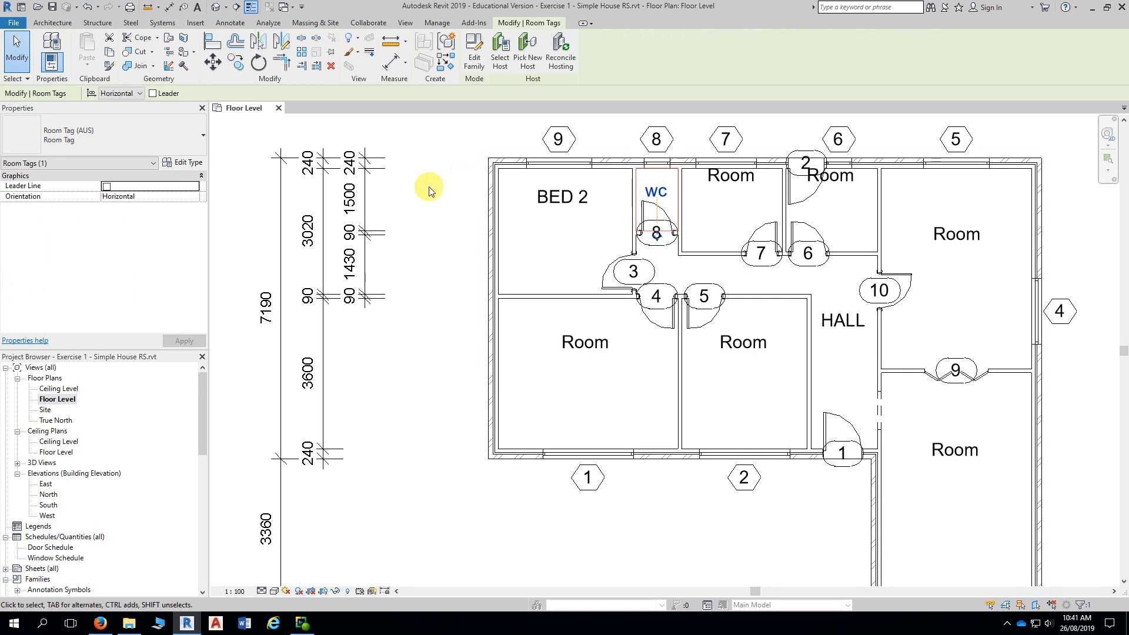
click(442, 191)
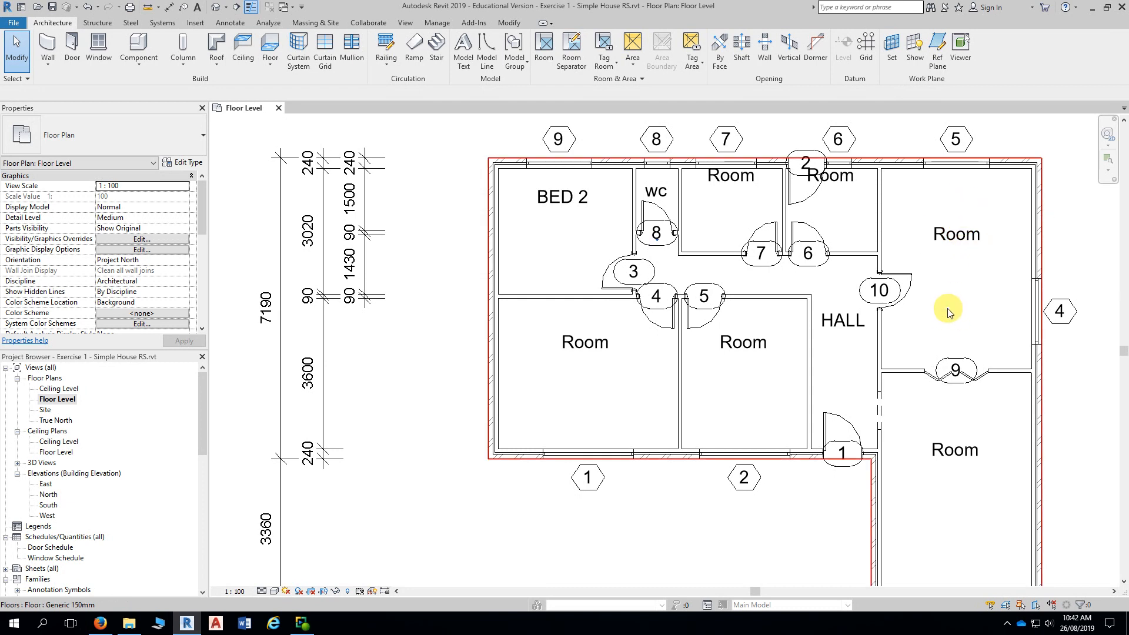
- Move the BED 2 room tag down towards the middle of its room
click(563, 207)
click(566, 263)
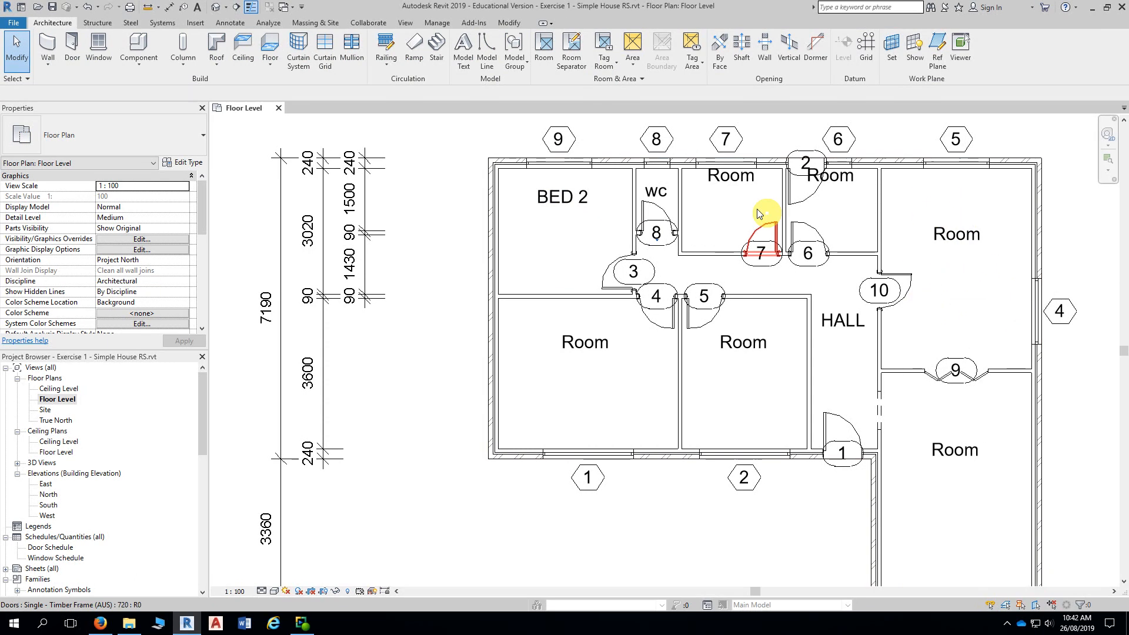
click(573, 210)
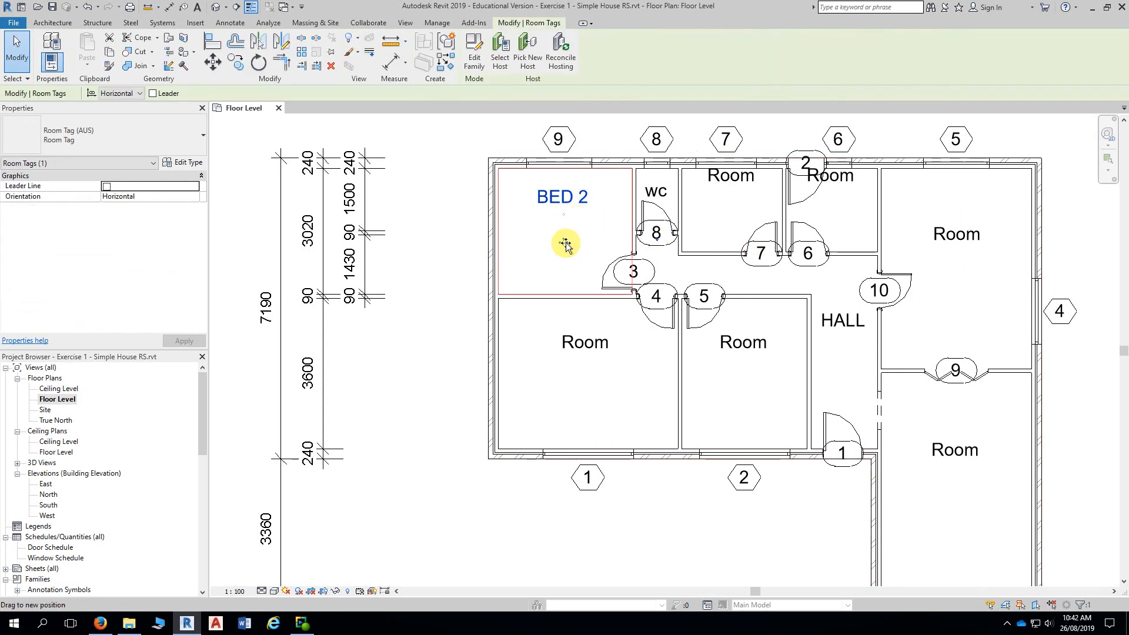
drag(567, 264, 568, 266)
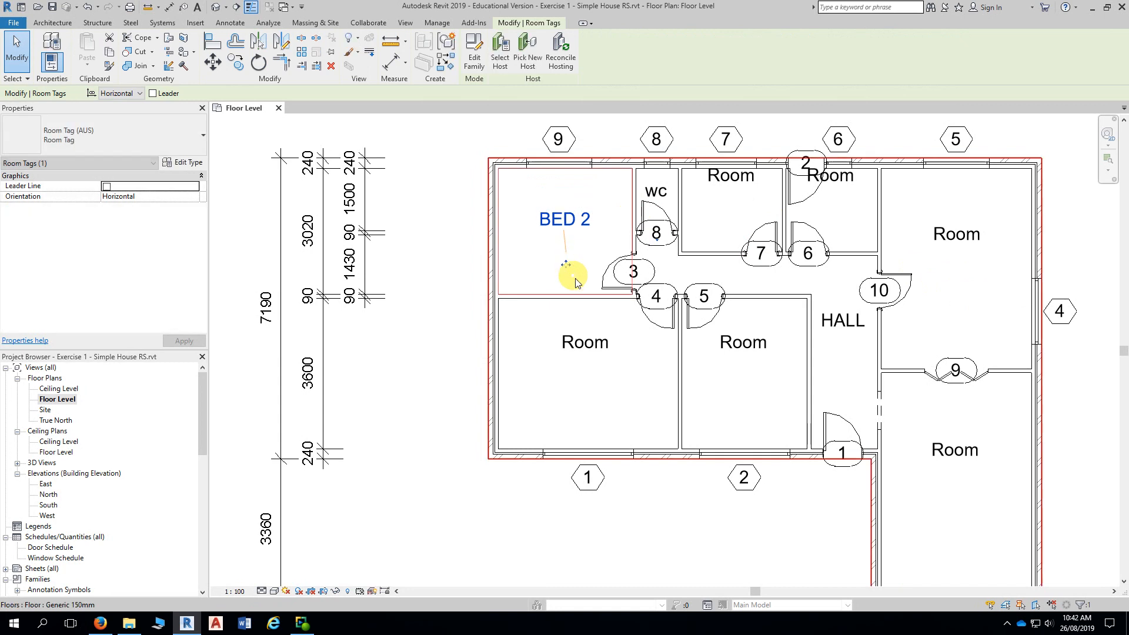
click(604, 355)
- Select the room between windows 5 and 4 to examine its extent, and clear the selection
middle_drag(927, 335, 794, 322)
scroll(840, 274, up, 1)
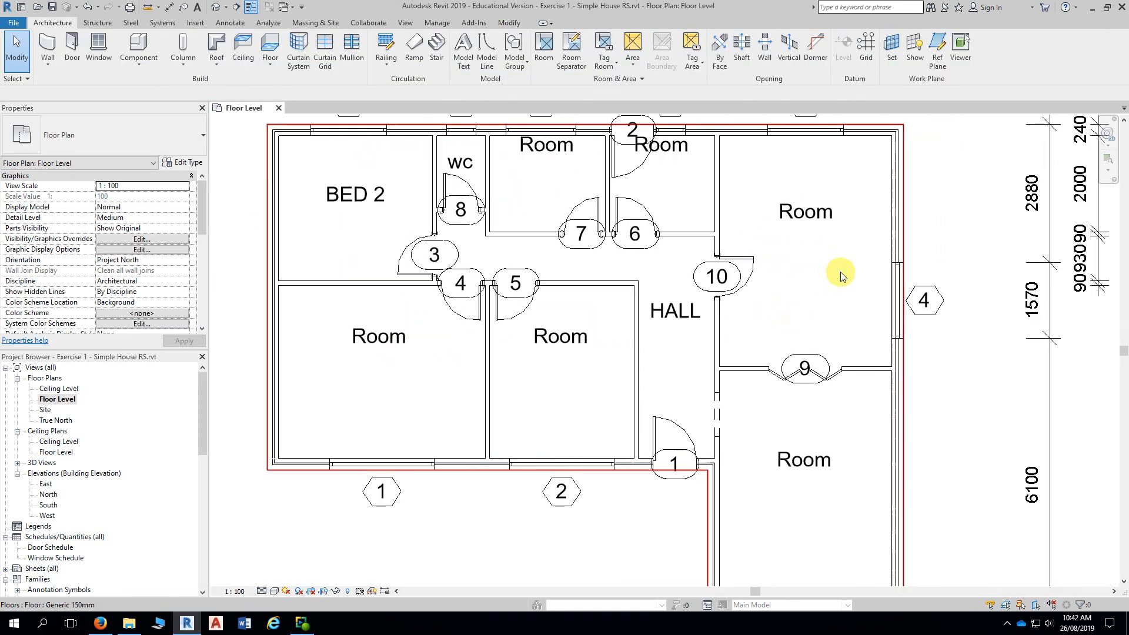
middle_drag(842, 272, 751, 311)
scroll(725, 294, up, 2)
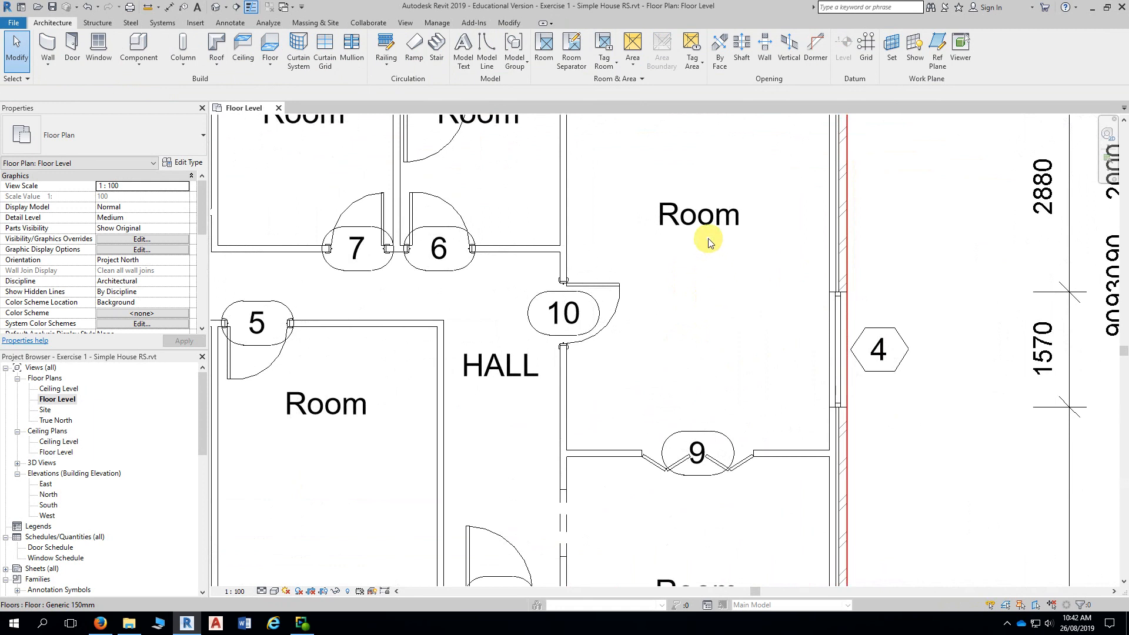
scroll(713, 242, down, 2)
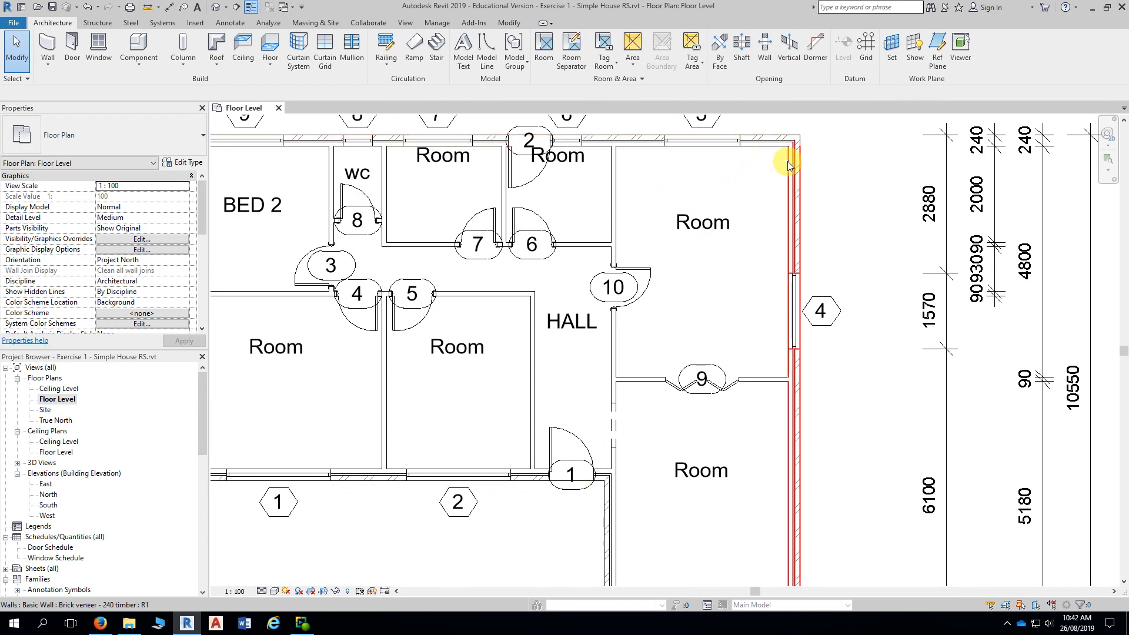
key(Tab)
key(Tab)
key(Tab)
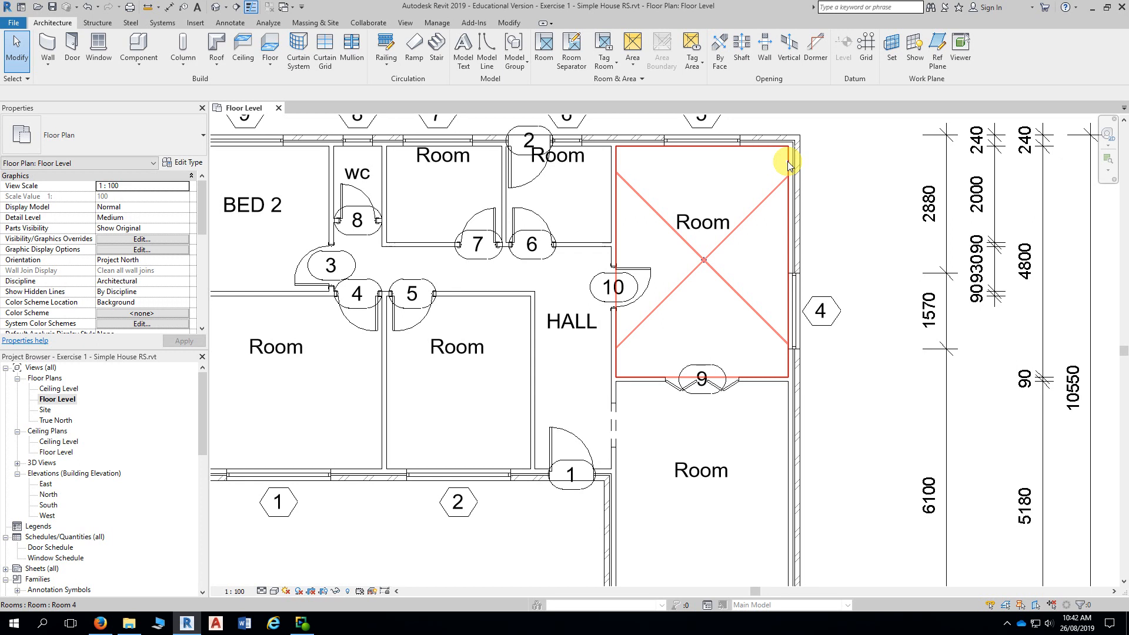
click(788, 166)
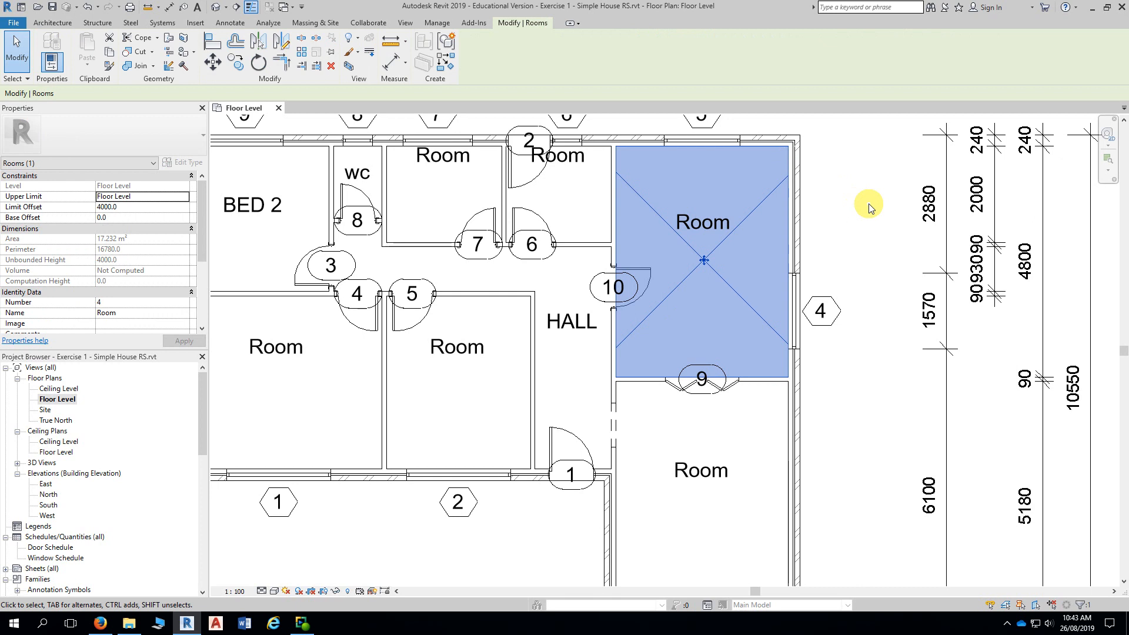
click(875, 190)
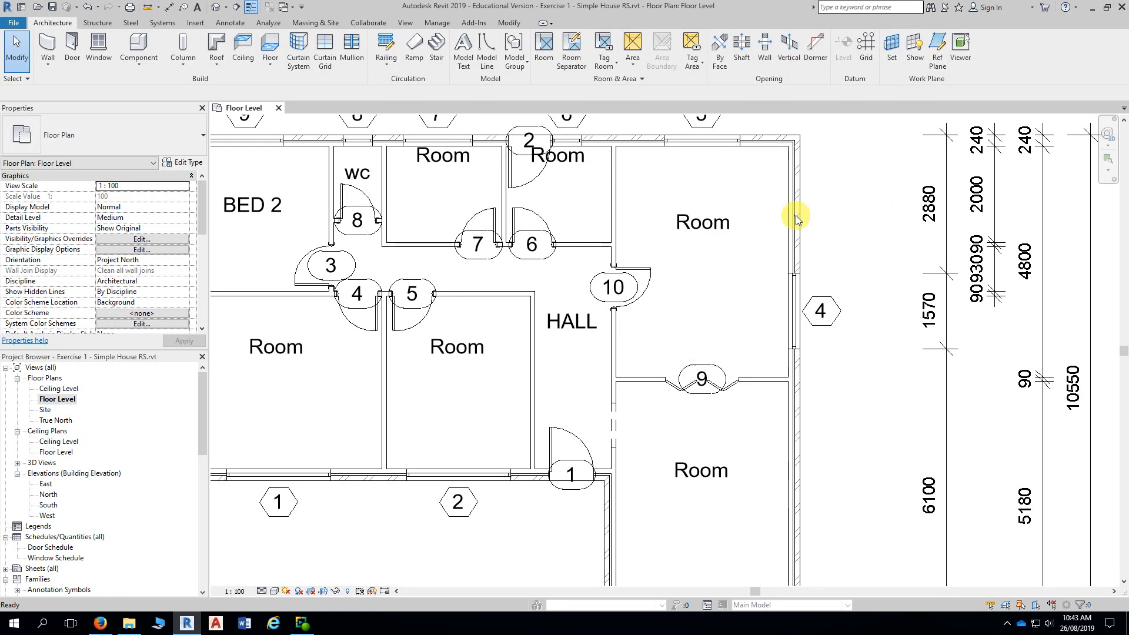
- Move the tag of the room beside windows 5 and 4 up into the part of the room nearer window 5
click(730, 227)
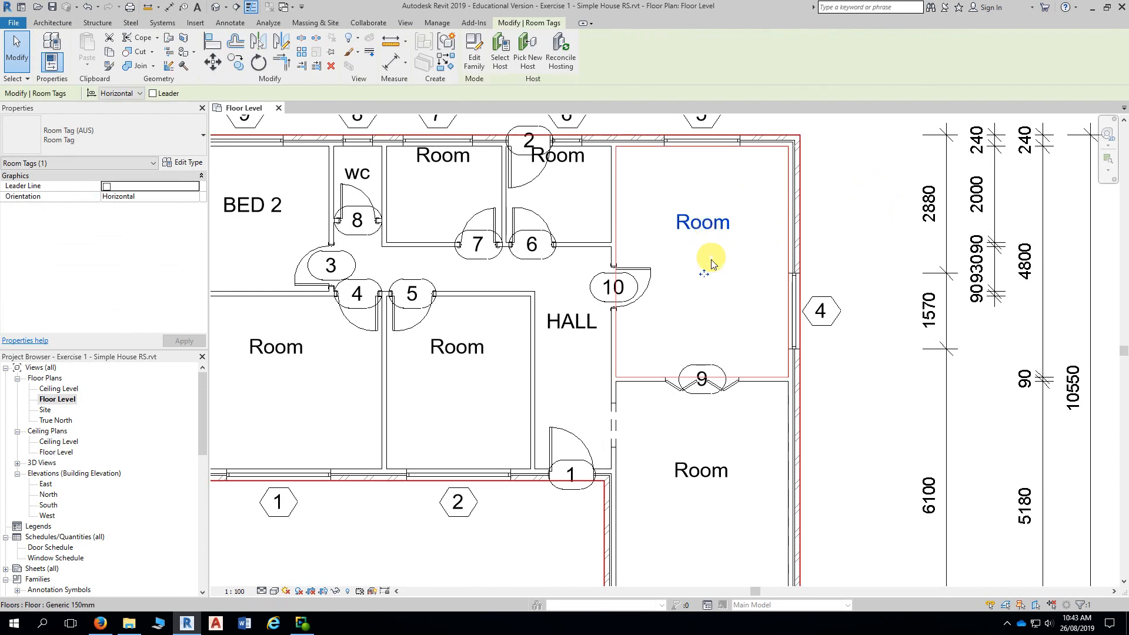
drag(705, 273, 706, 247)
click(704, 297)
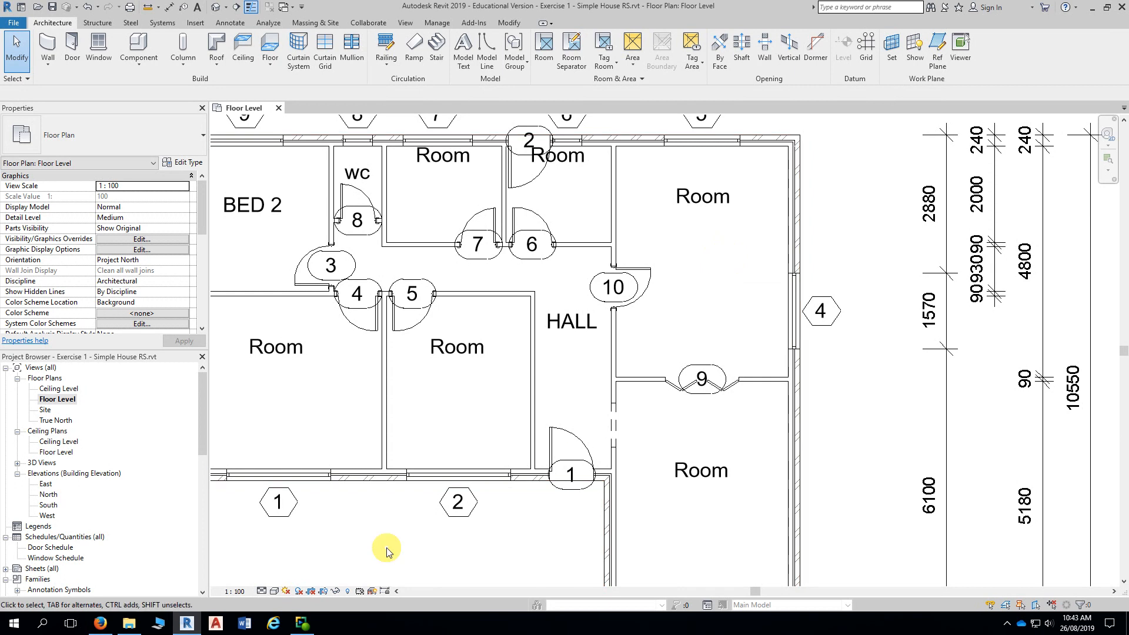
- Switch to Firefox and examine the kitchen, dining and lounge labels on the exercise PDF's floor plan
click(103, 624)
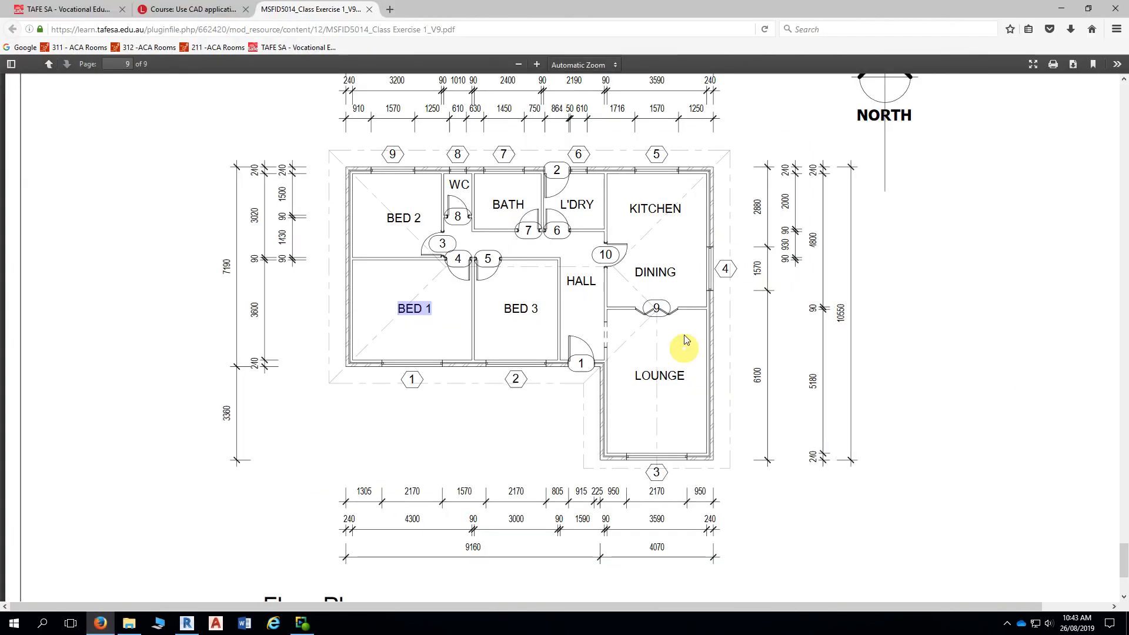
ctrl+scroll(676, 321, up, 5)
ctrl+scroll(674, 332, up, 3)
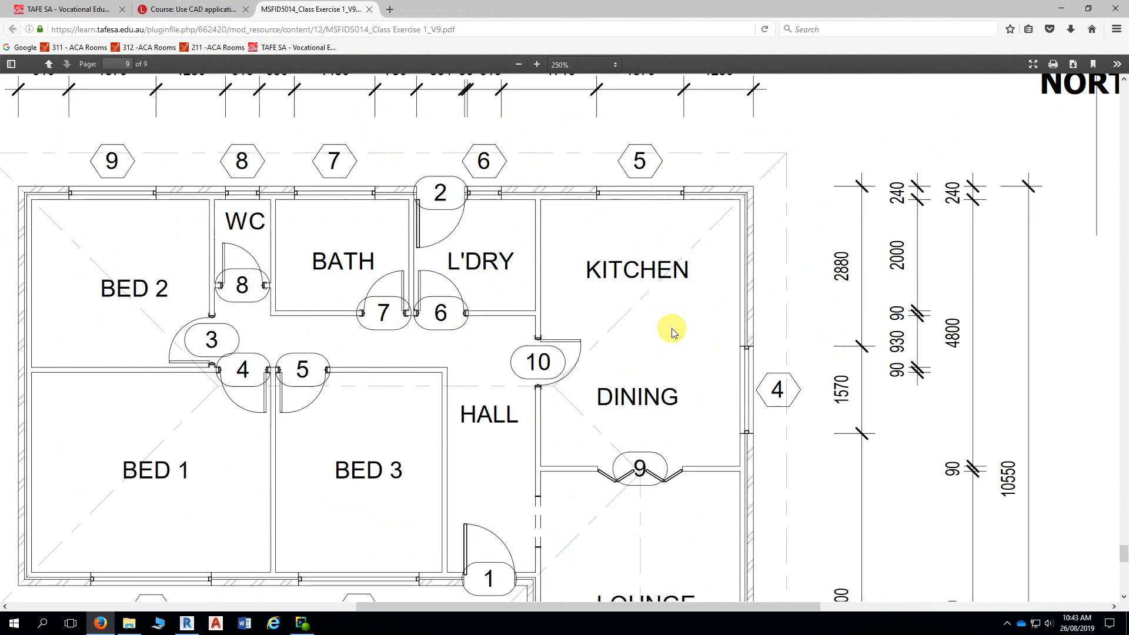
scroll(671, 317, down, 2)
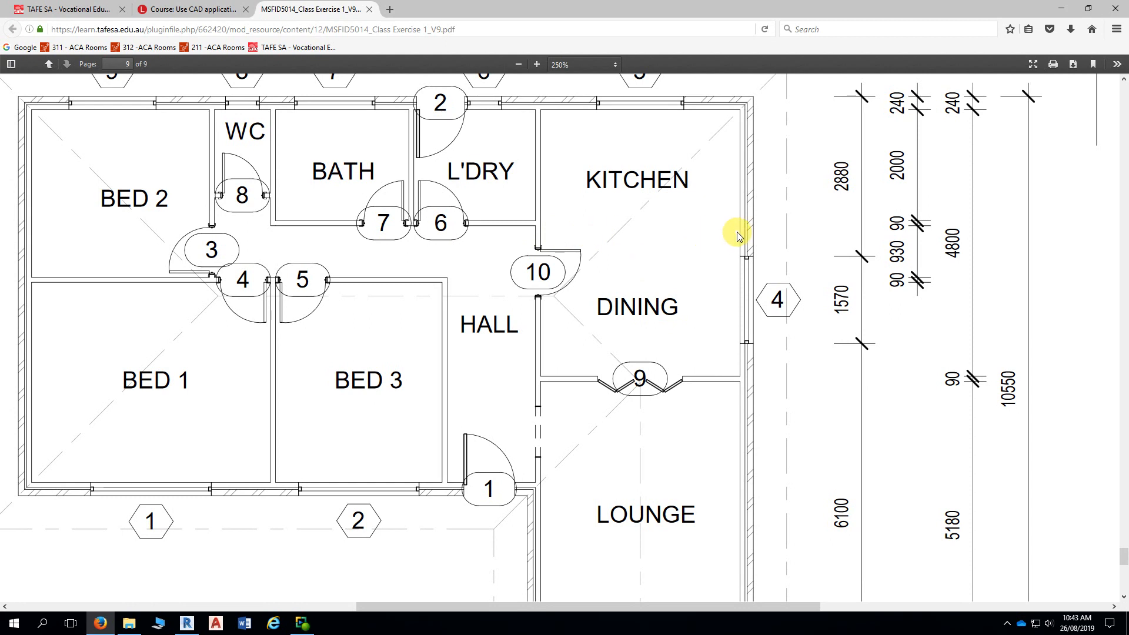
- Back in Revit, draw a room separation line from the wall junction above door 10 straight across to the exterior wall, moving the displaced tag into its room
key(alt+Tab)
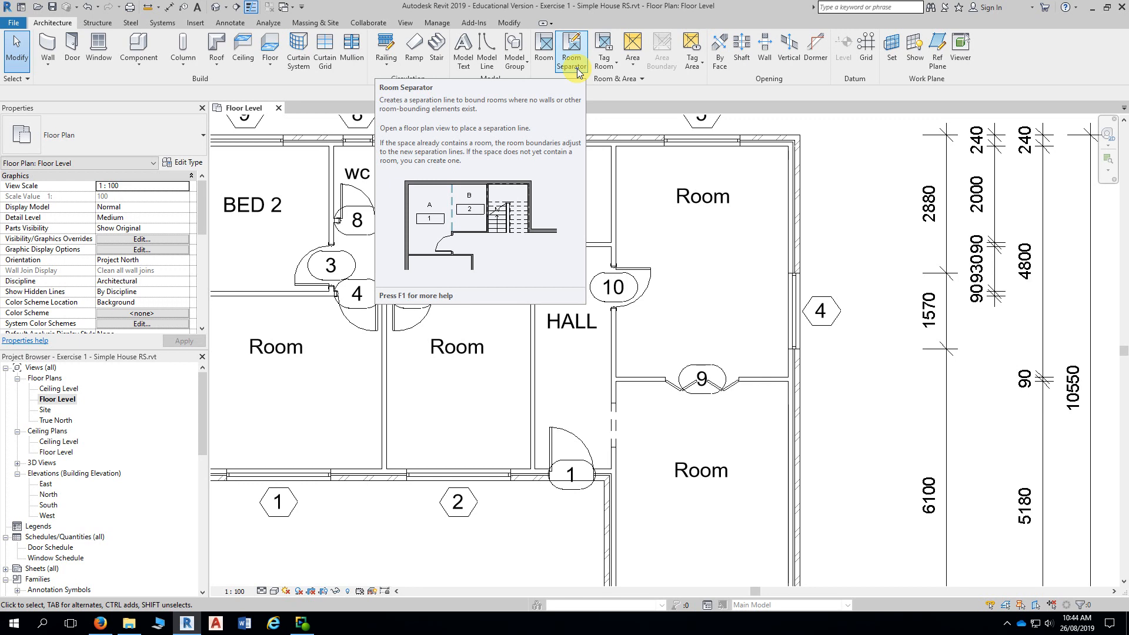
click(572, 58)
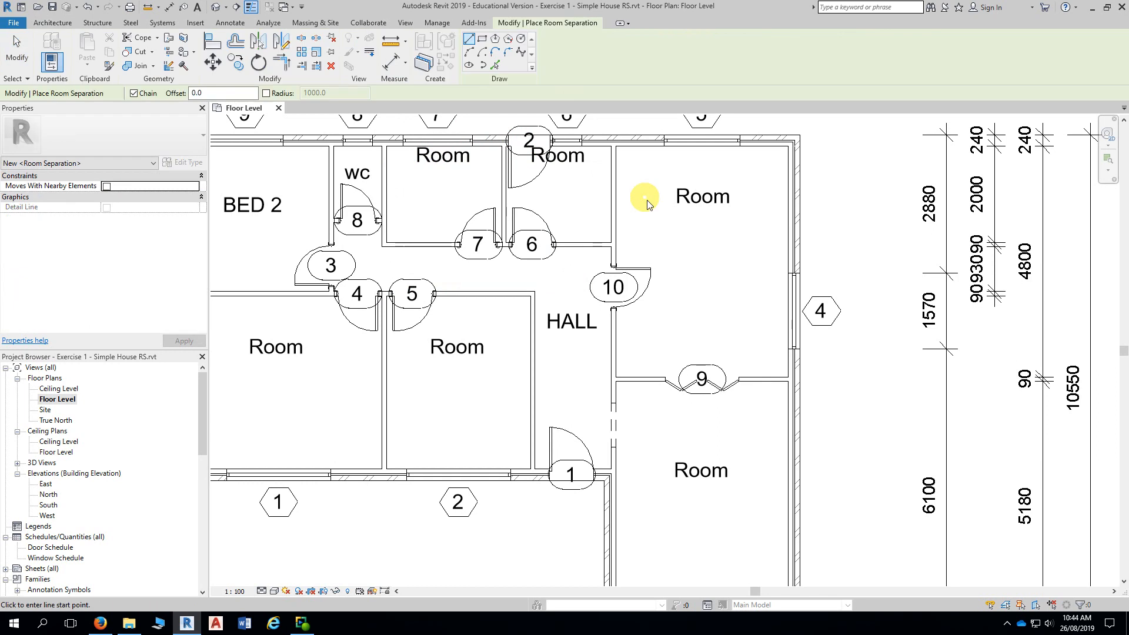
scroll(645, 257, up, 2)
scroll(645, 249, up, 2)
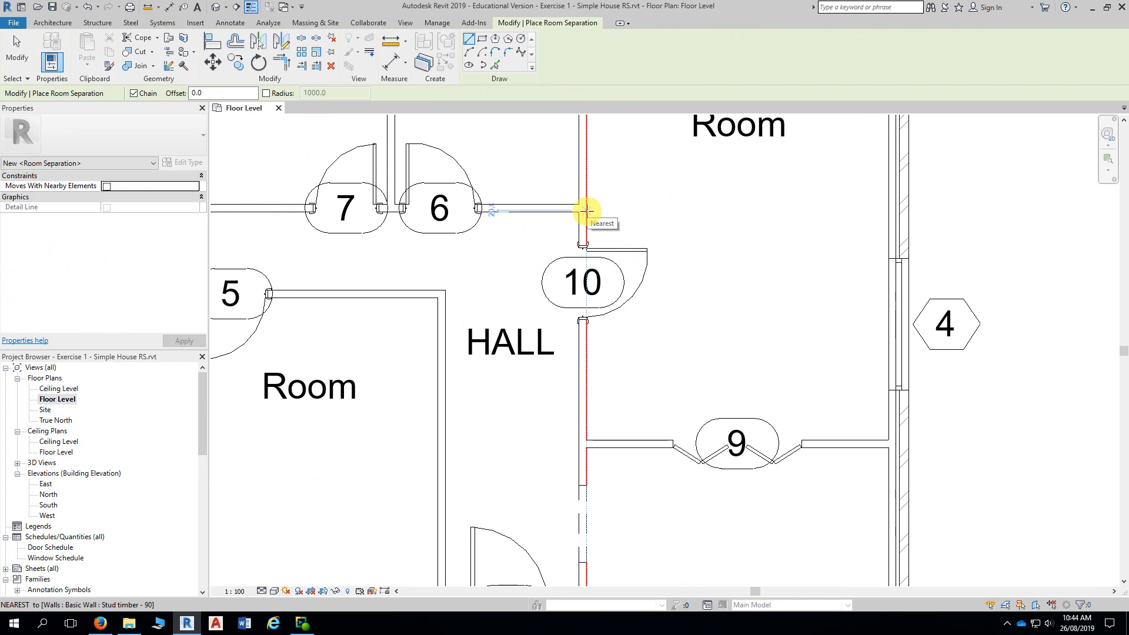
scroll(587, 211, up, 2)
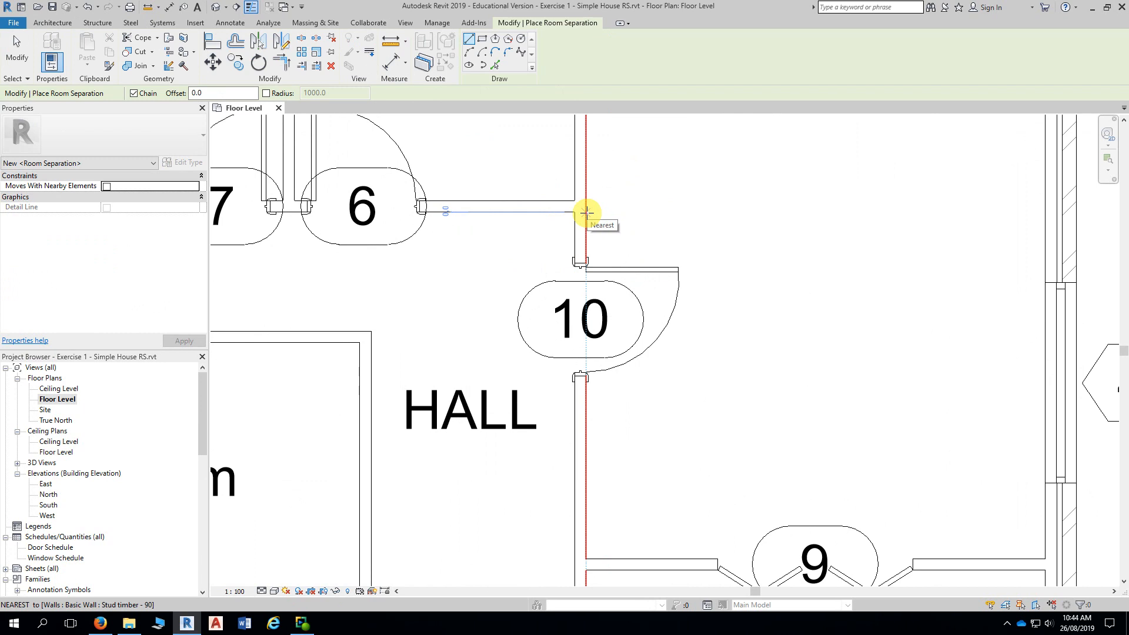
middle_drag(586, 211, 391, 212)
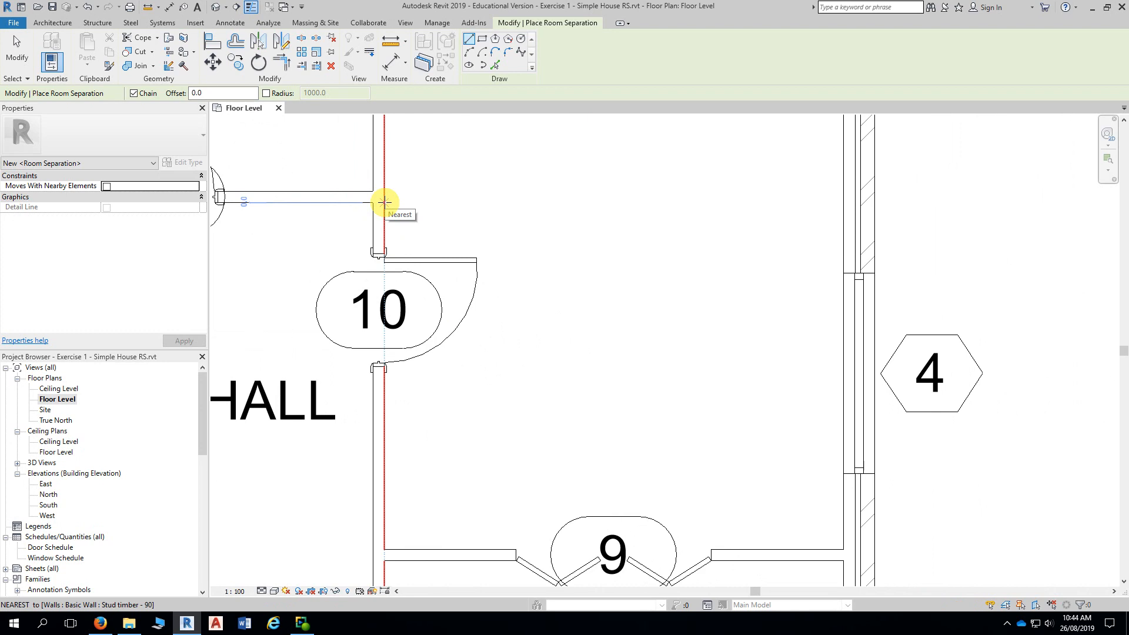
click(384, 202)
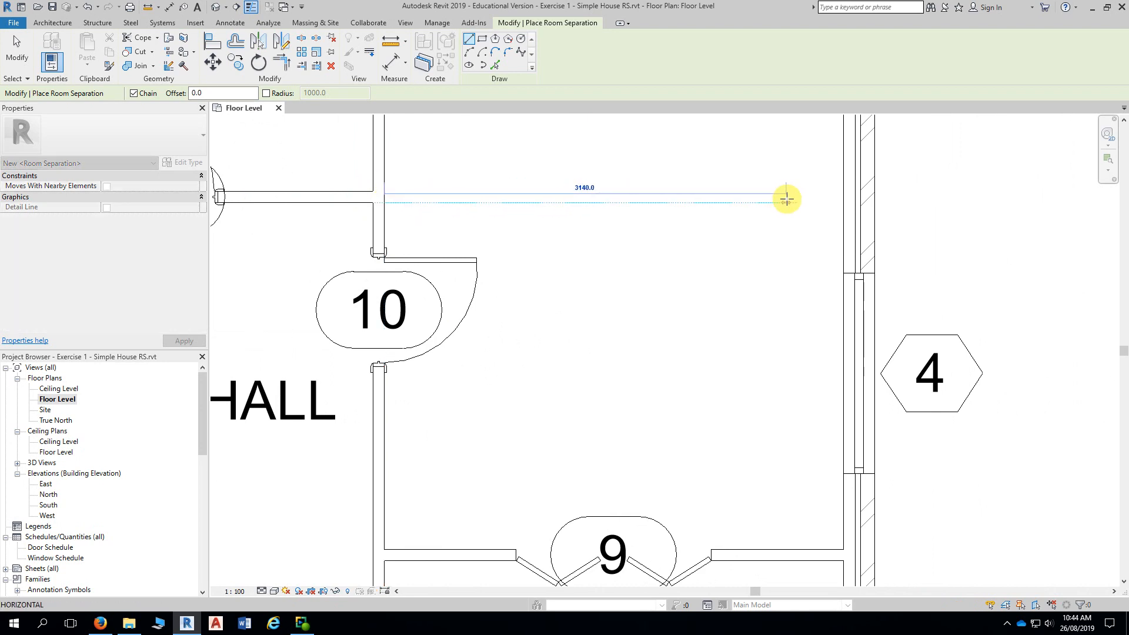
click(841, 202)
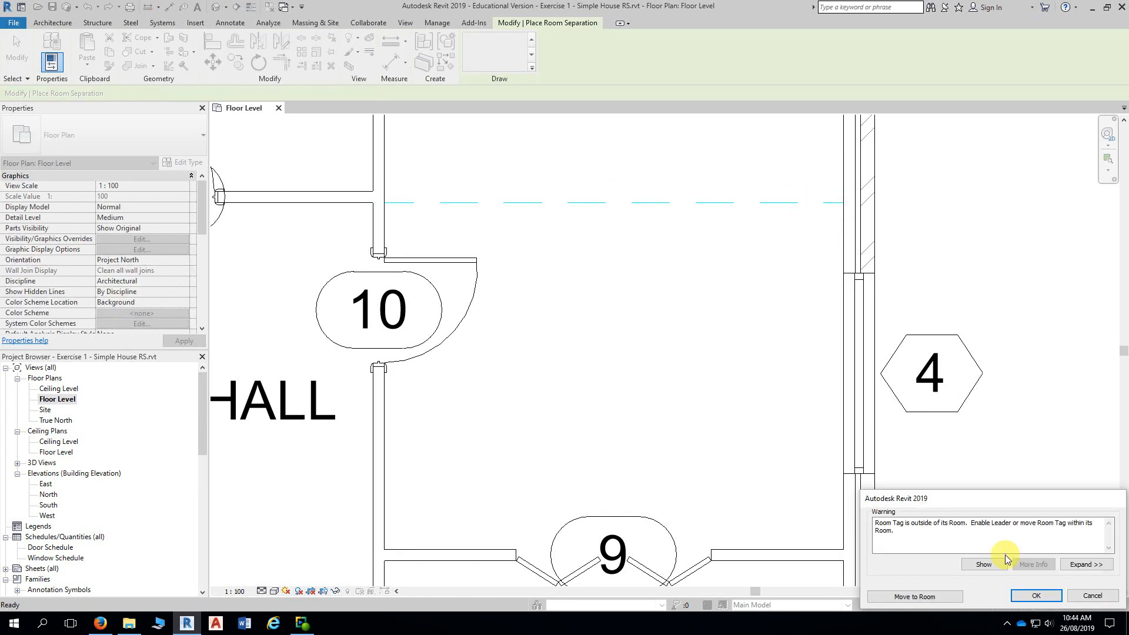
drag(921, 130, 926, 121)
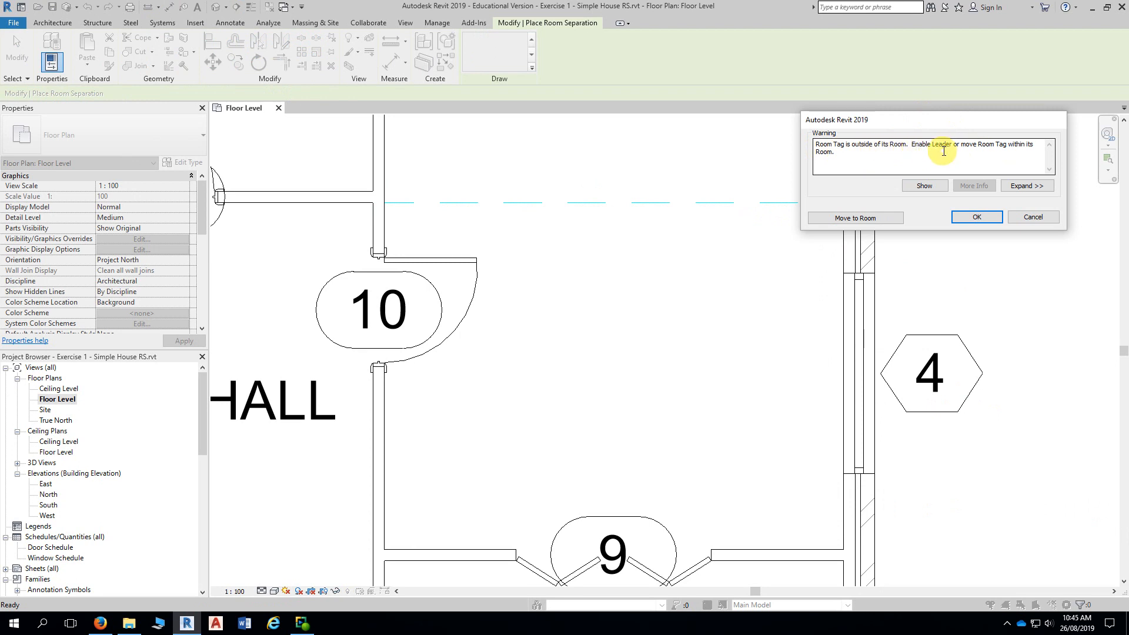
click(862, 220)
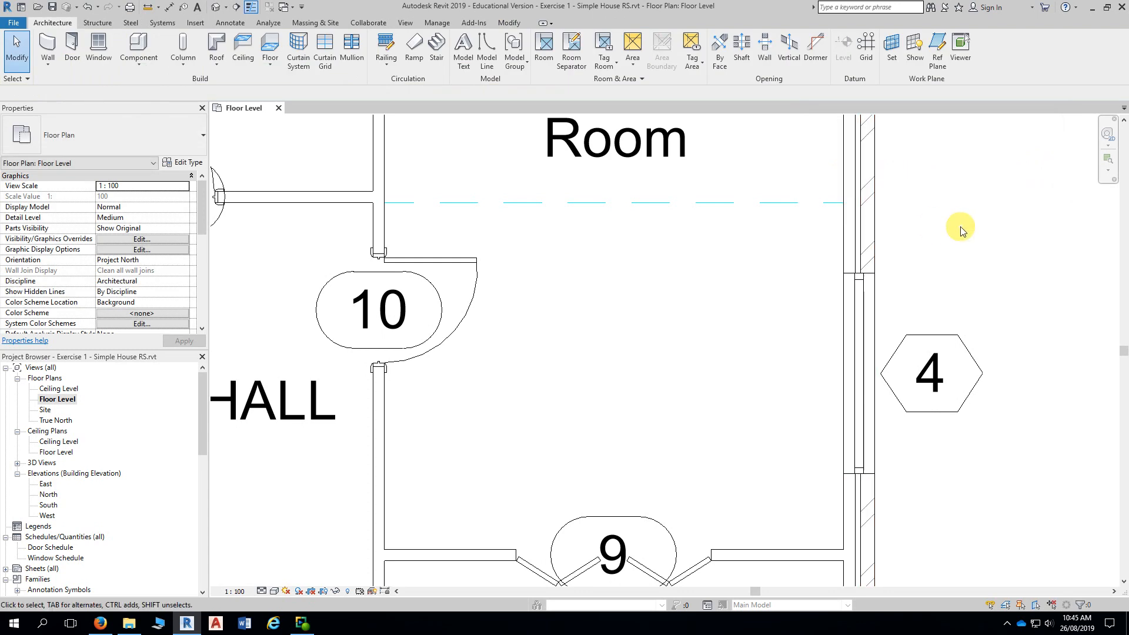
- Try to move the tag above the room separation line further up towards window 5
middle_drag(961, 227, 987, 330)
scroll(815, 260, down, 2)
middle_drag(749, 284, 743, 291)
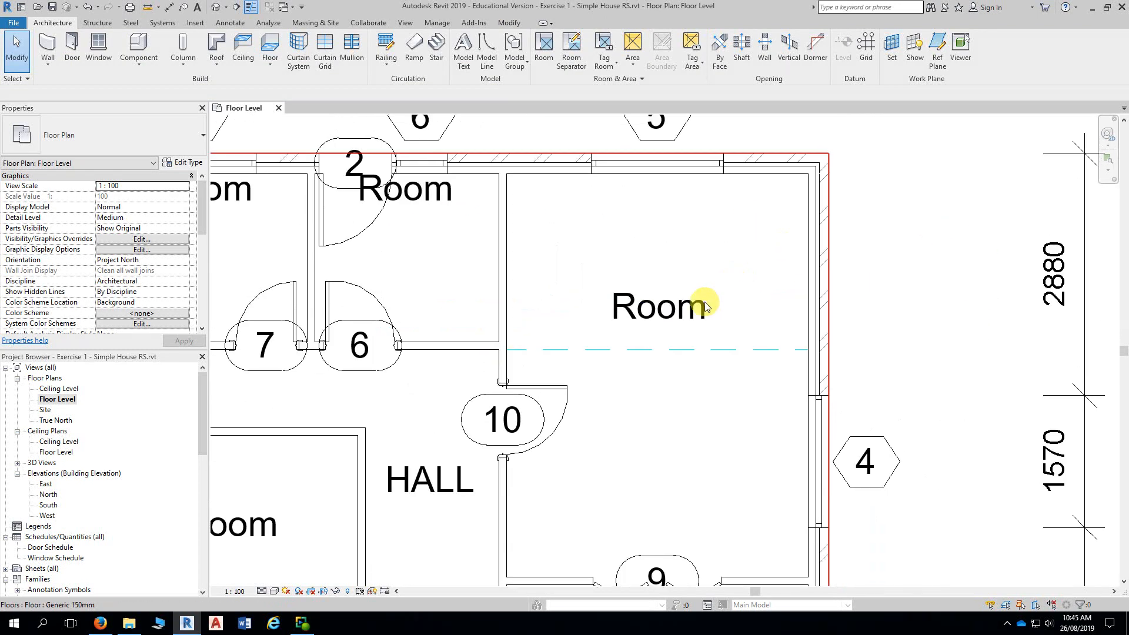
click(671, 312)
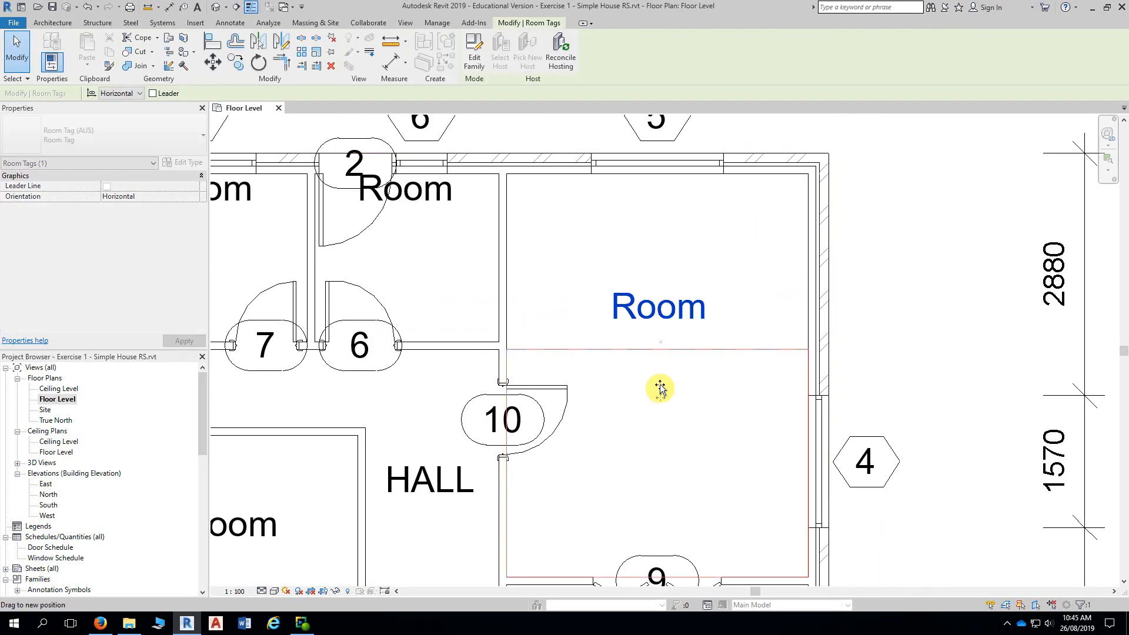
drag(667, 388, 663, 318)
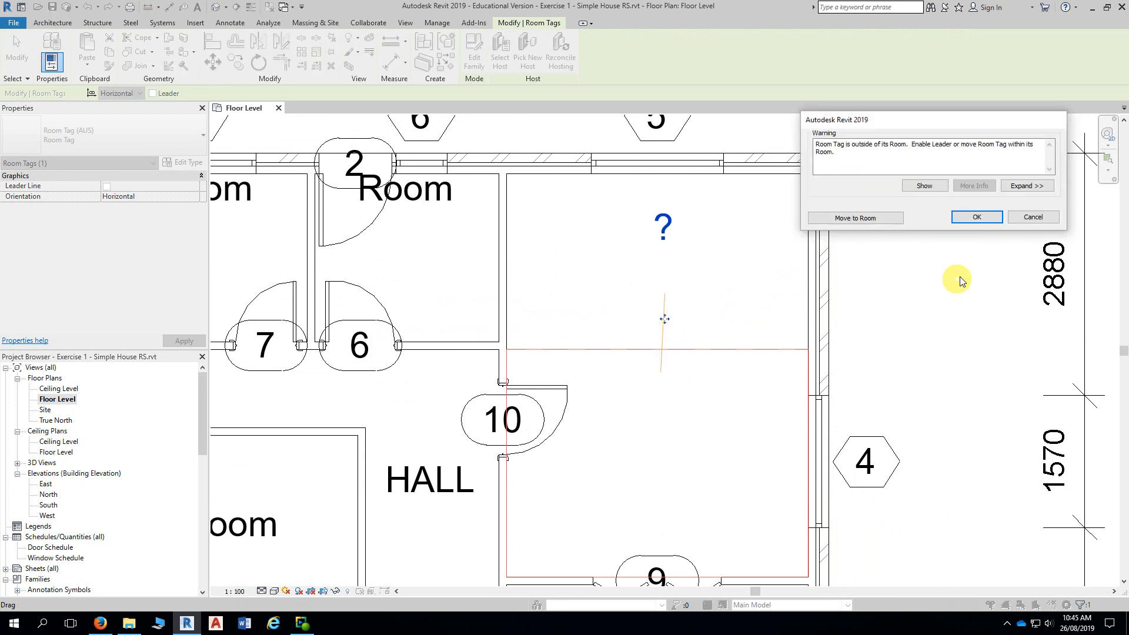
click(1033, 217)
- Move the room tag below the room separation line and position it in the middle of the space between door 10 and window 4
click(672, 308)
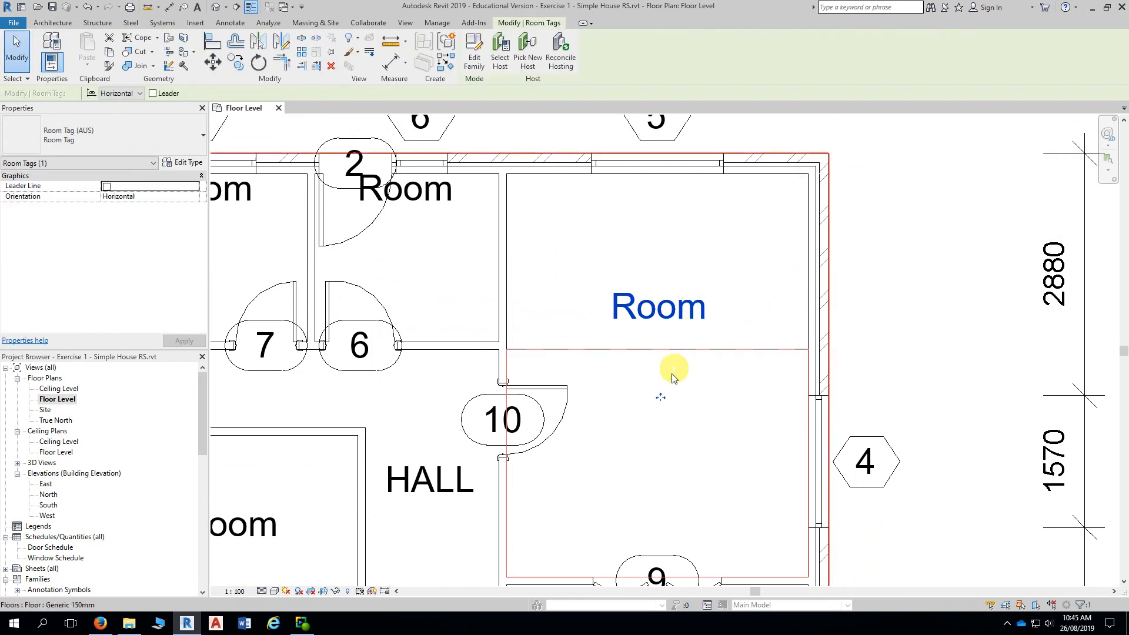
drag(660, 399, 660, 504)
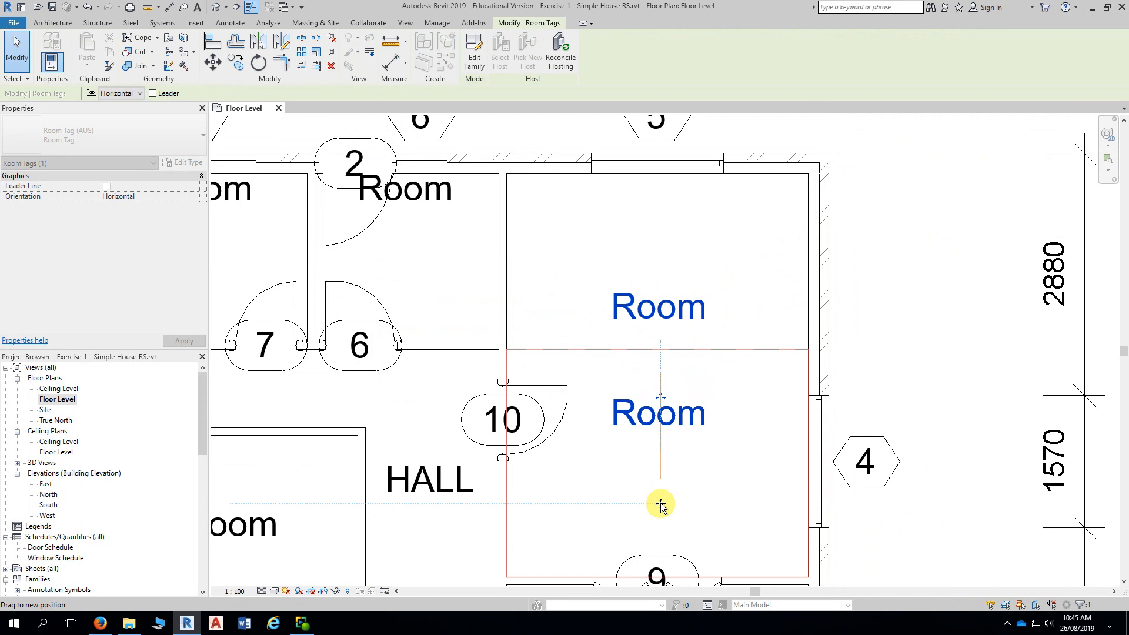
middle_drag(721, 494, 739, 285)
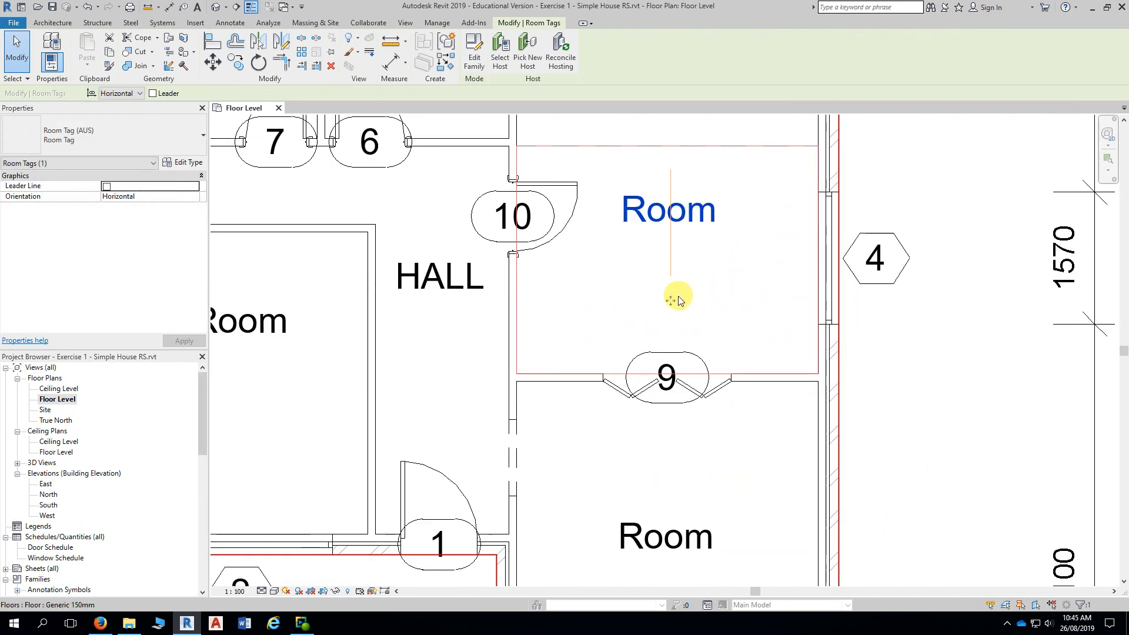
drag(670, 300, 680, 335)
click(746, 310)
mouse_move(746, 310)
middle_down()
mouse_move(756, 286)
mouse_move(739, 309)
middle_up()
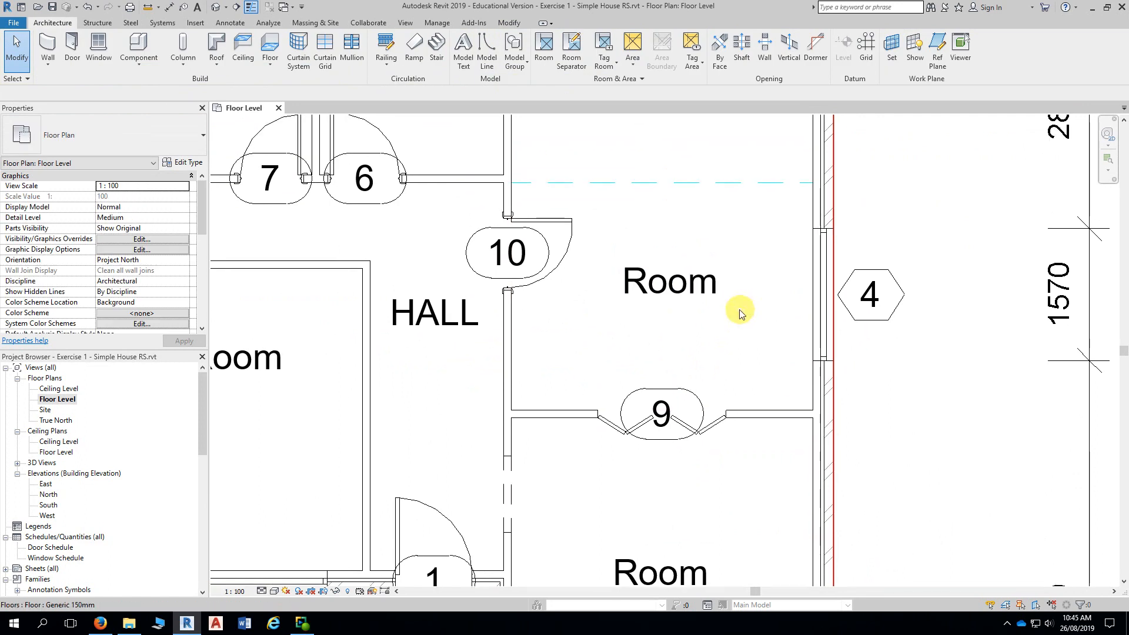
scroll(739, 298, down, 3)
scroll(731, 285, up, 2)
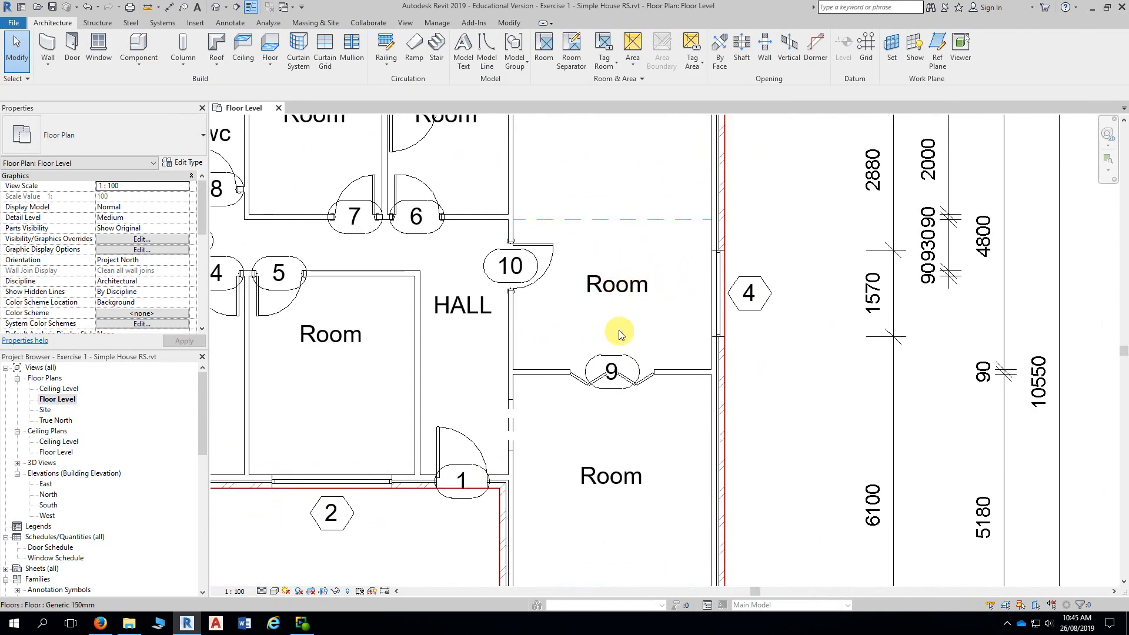
click(623, 283)
drag(618, 342, 624, 348)
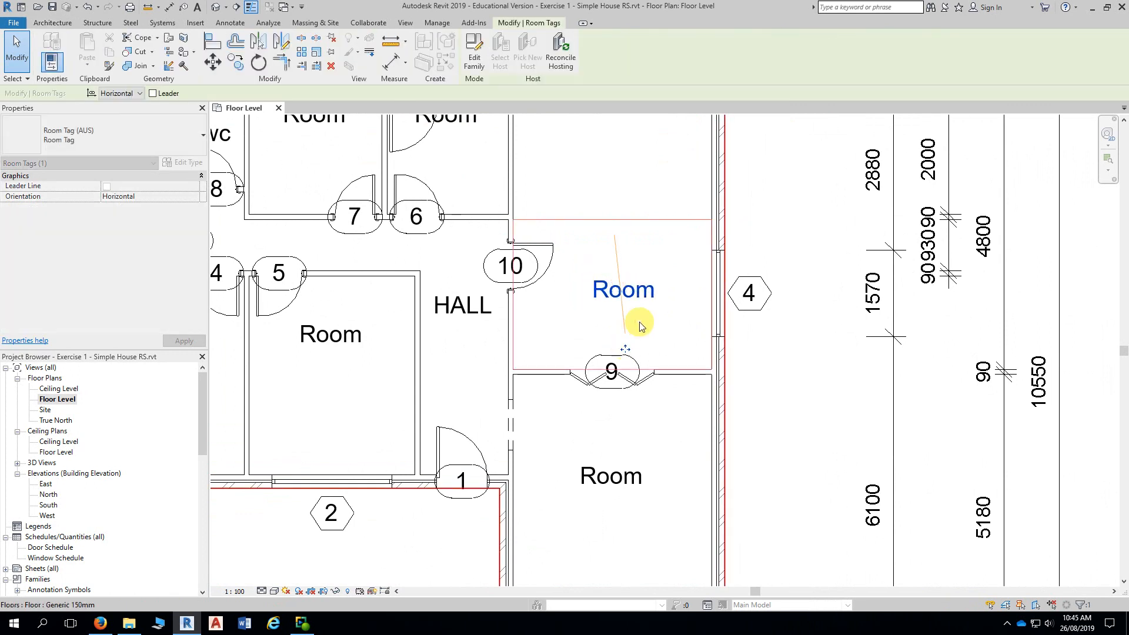
- Rename the room below the separation line, between door 10 and window 4, as DINING
click(630, 292)
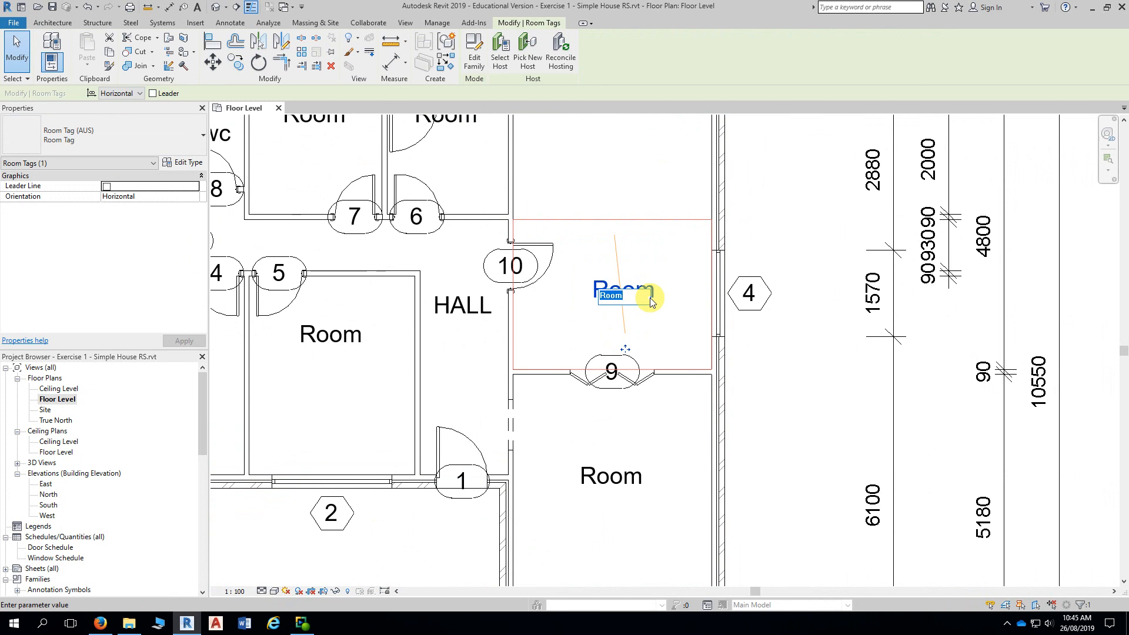
key(Escape)
key(Escape)
click(639, 294)
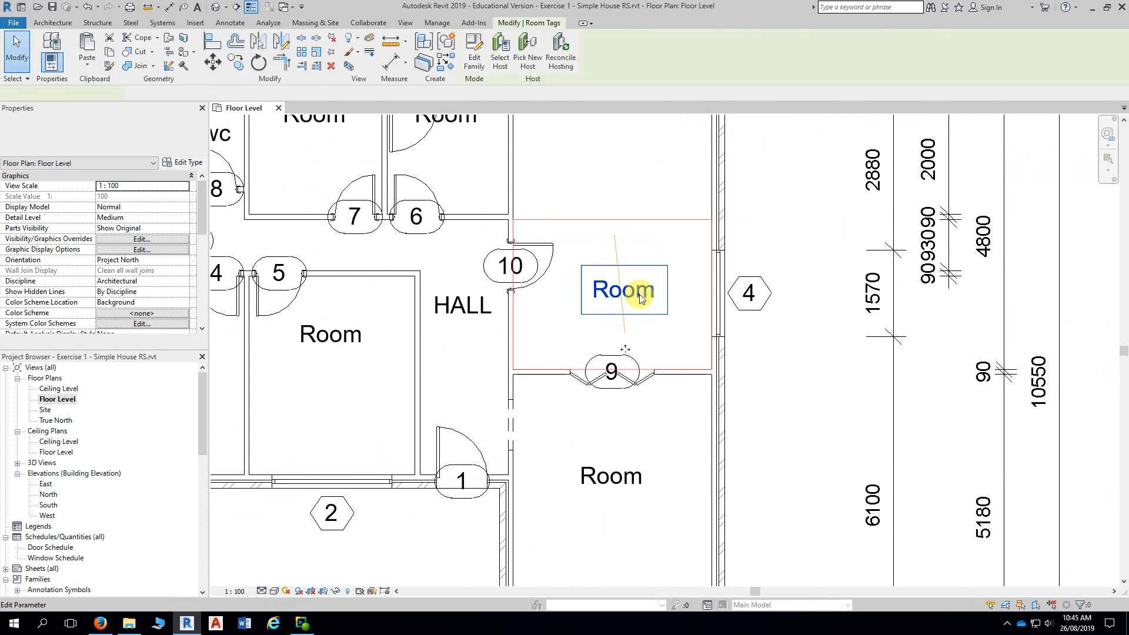
click(641, 293)
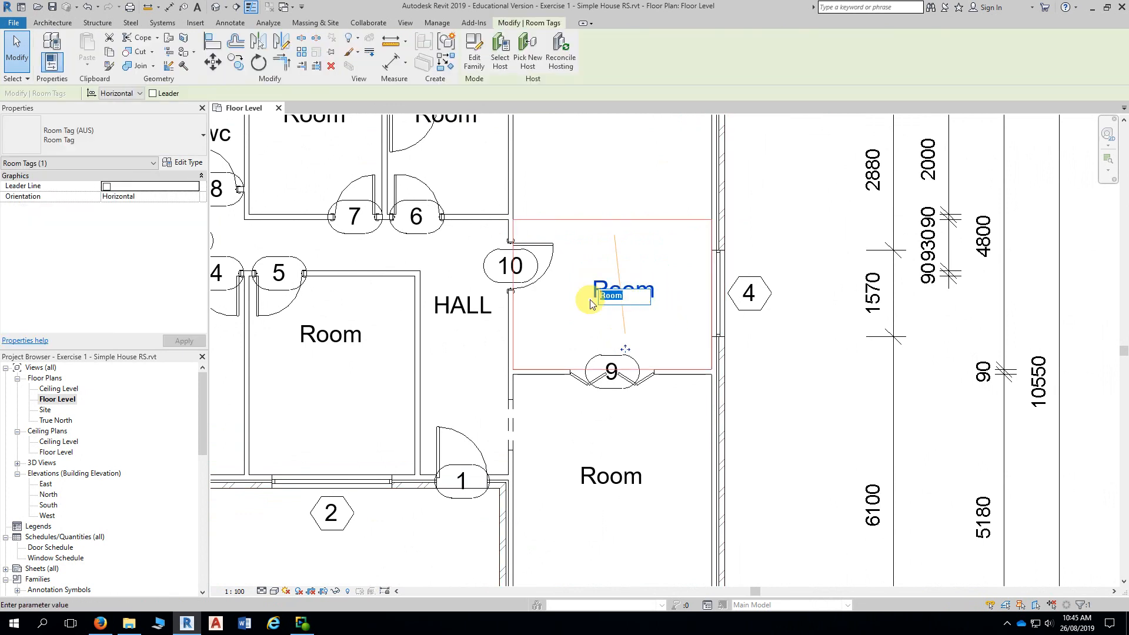
text(D)
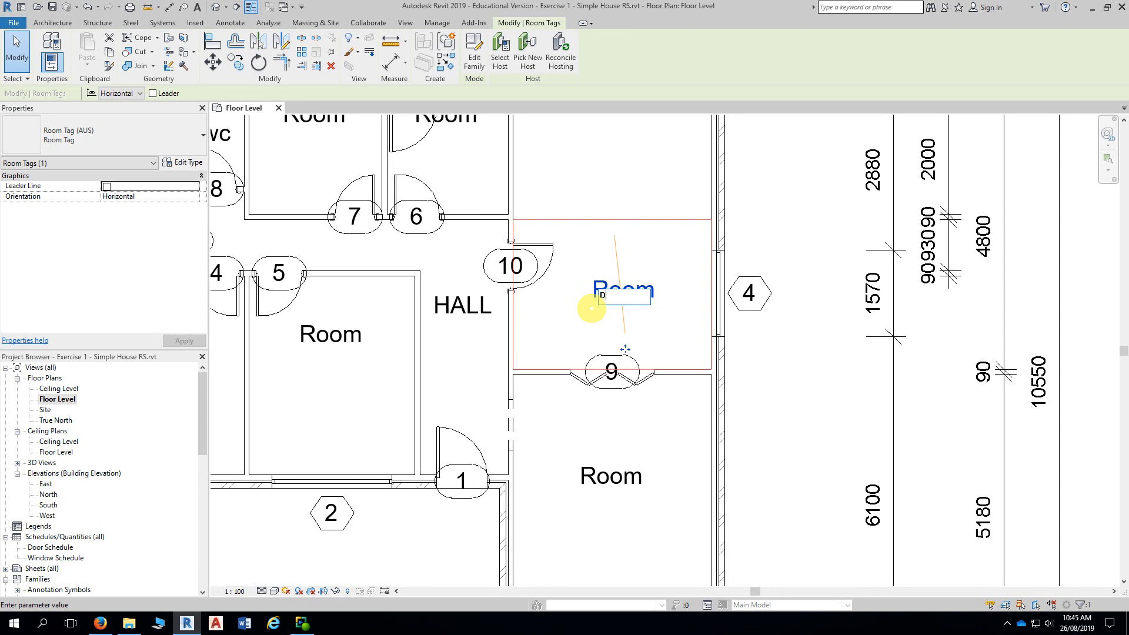
text(INING)
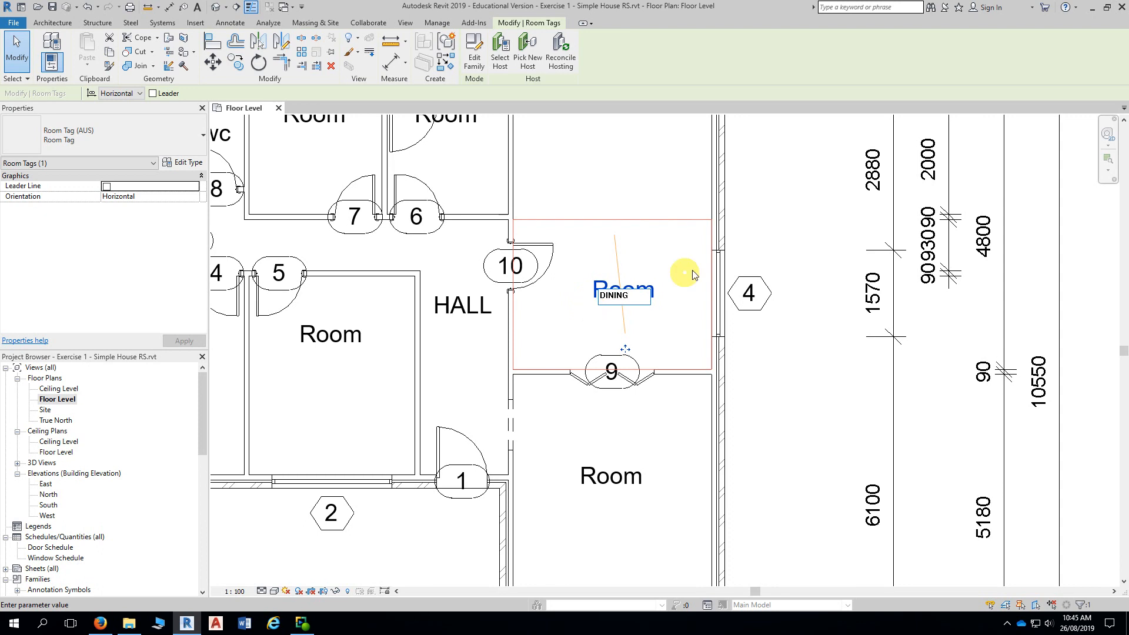
click(804, 247)
key(Escape)
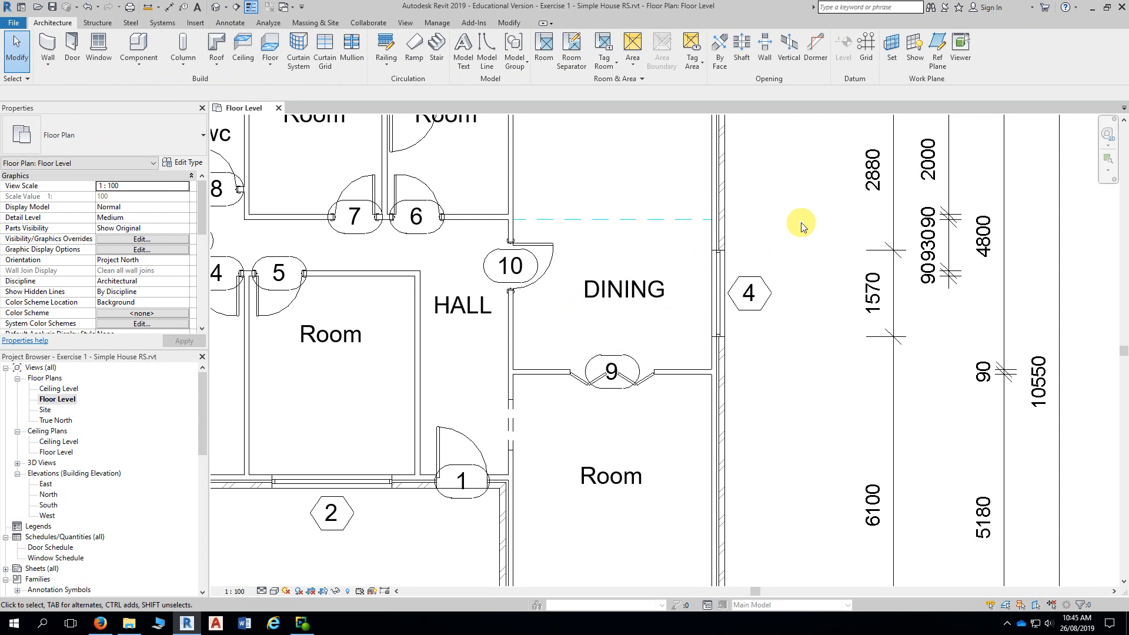
- Nudge the DINING tag slightly to fine-tune its position within the room
middle_drag(797, 222, 782, 292)
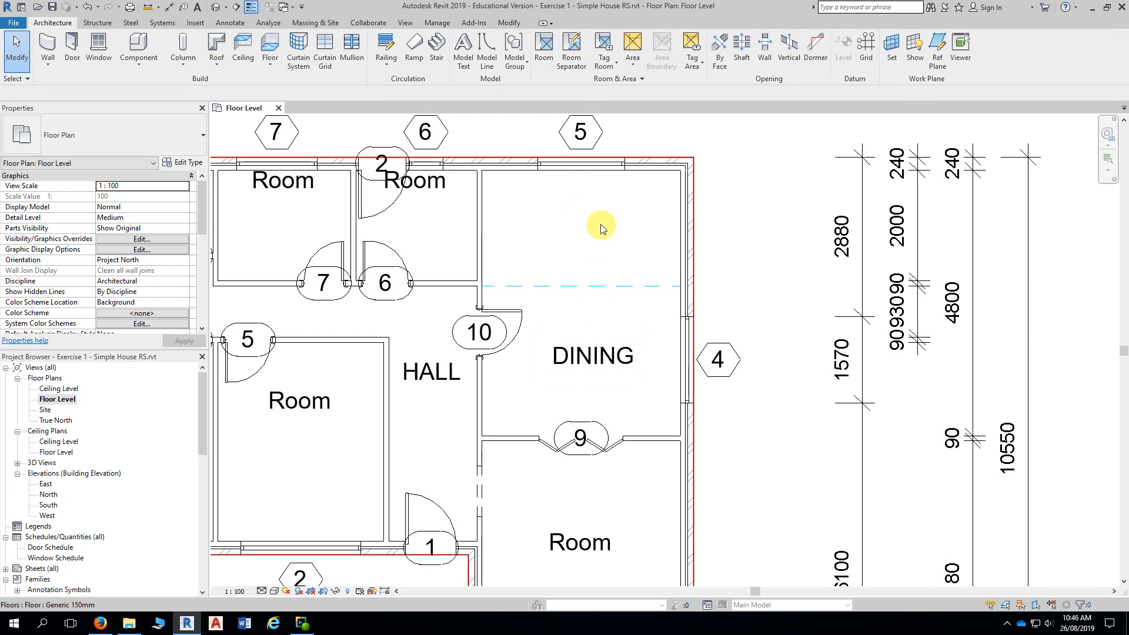
click(591, 354)
key(Escape)
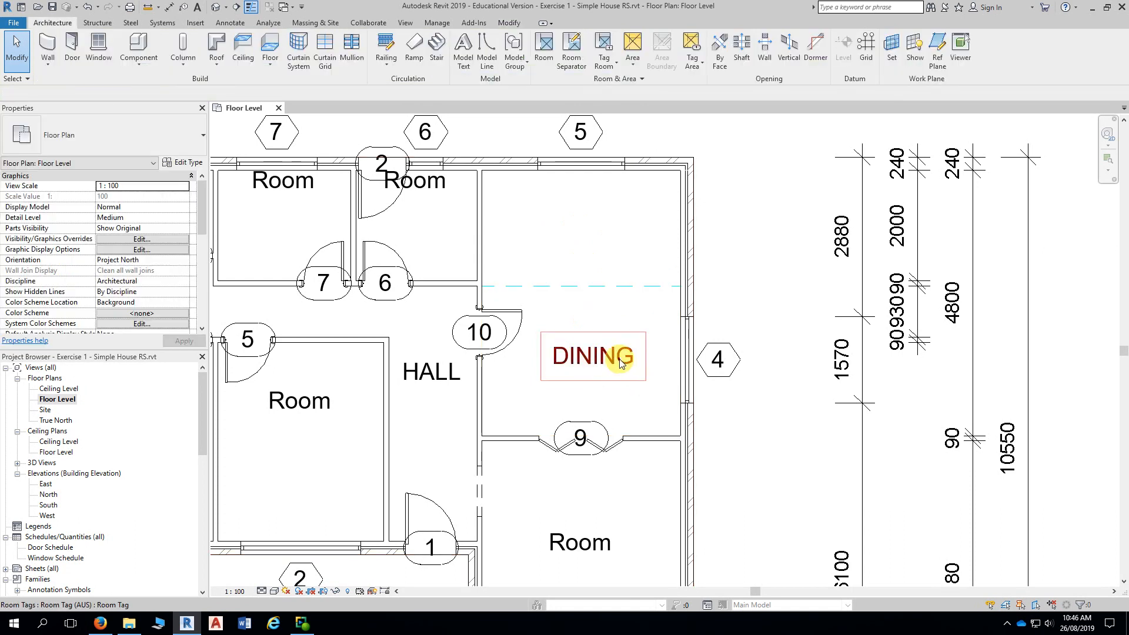
click(587, 351)
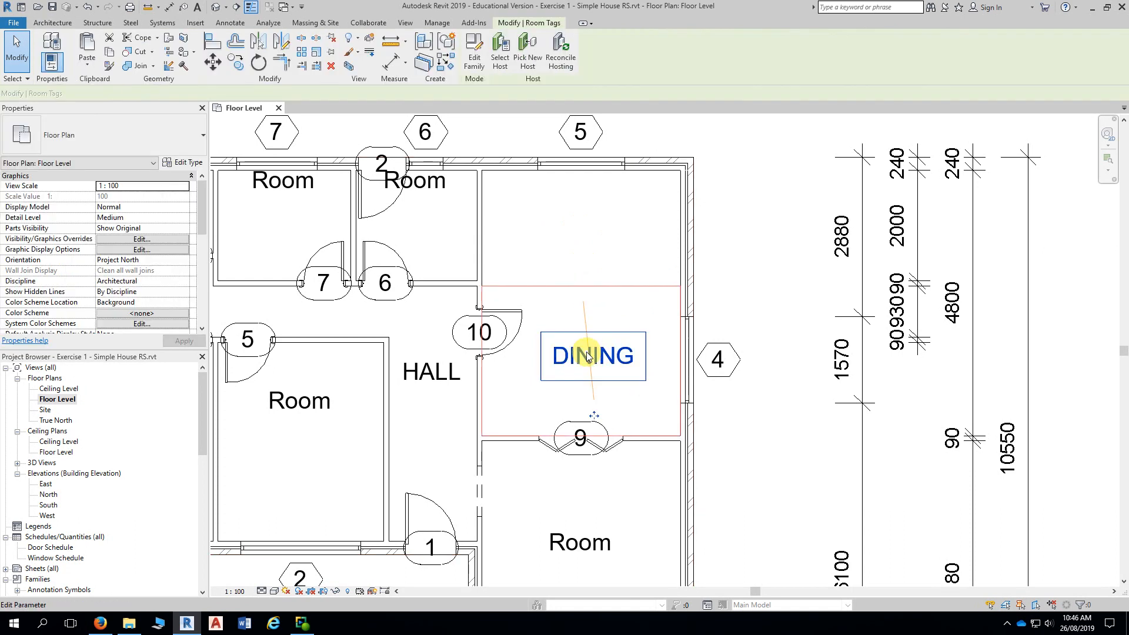
drag(594, 415, 595, 414)
key(Escape)
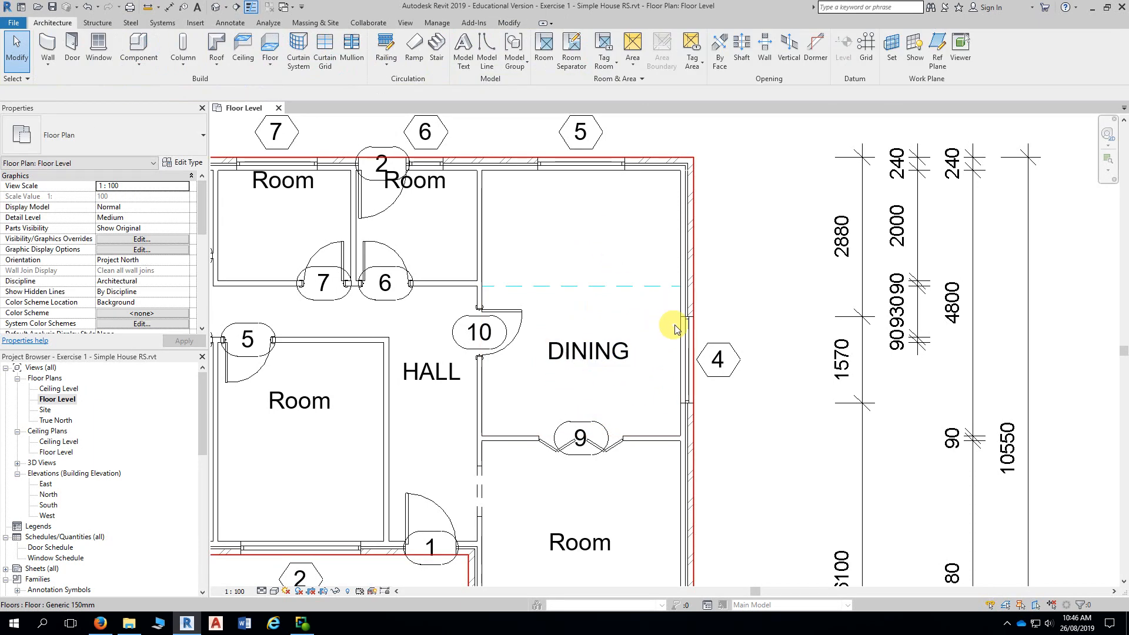
- Turn off Thin Lines so the floor plan around the DINING room displays its actual line weights
key(Tab)
key(Tab)
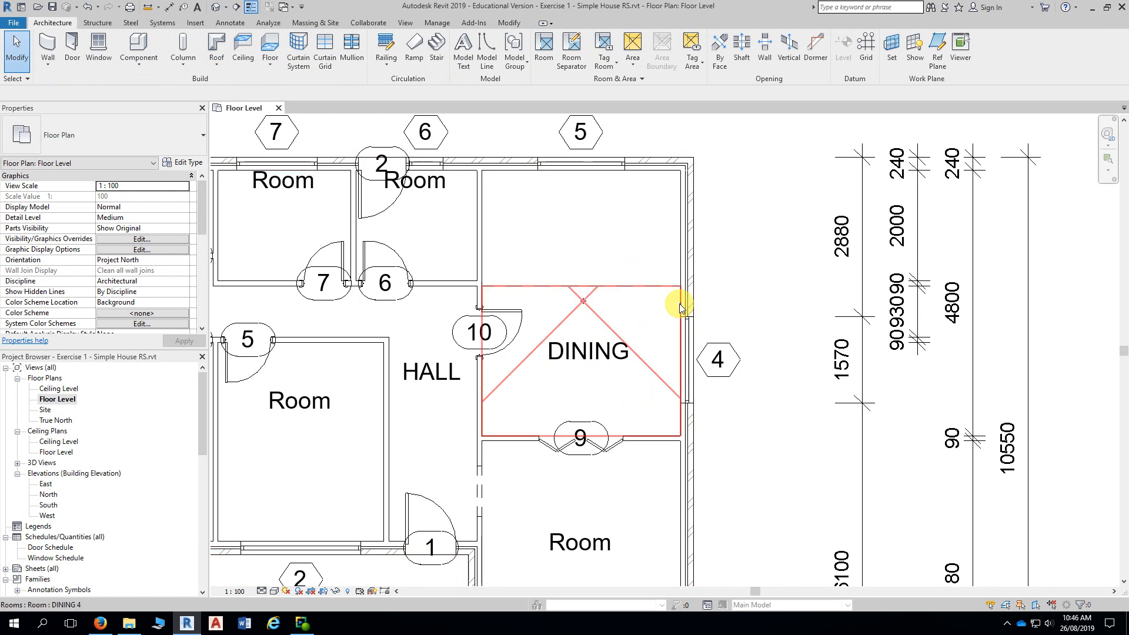
middle_drag(694, 311, 779, 282)
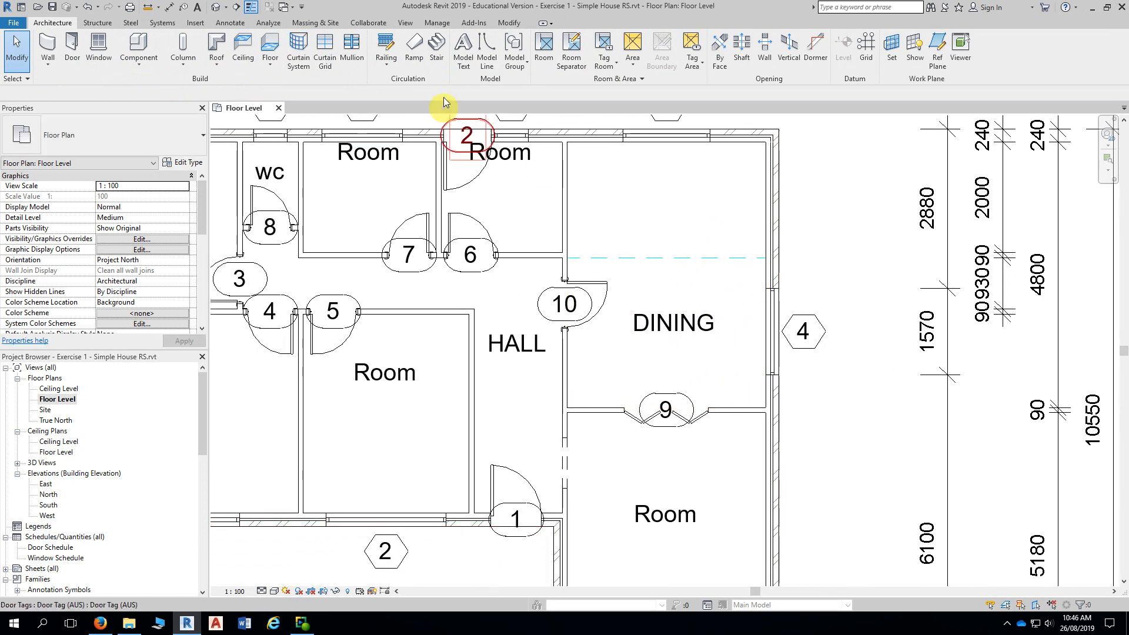
click(253, 11)
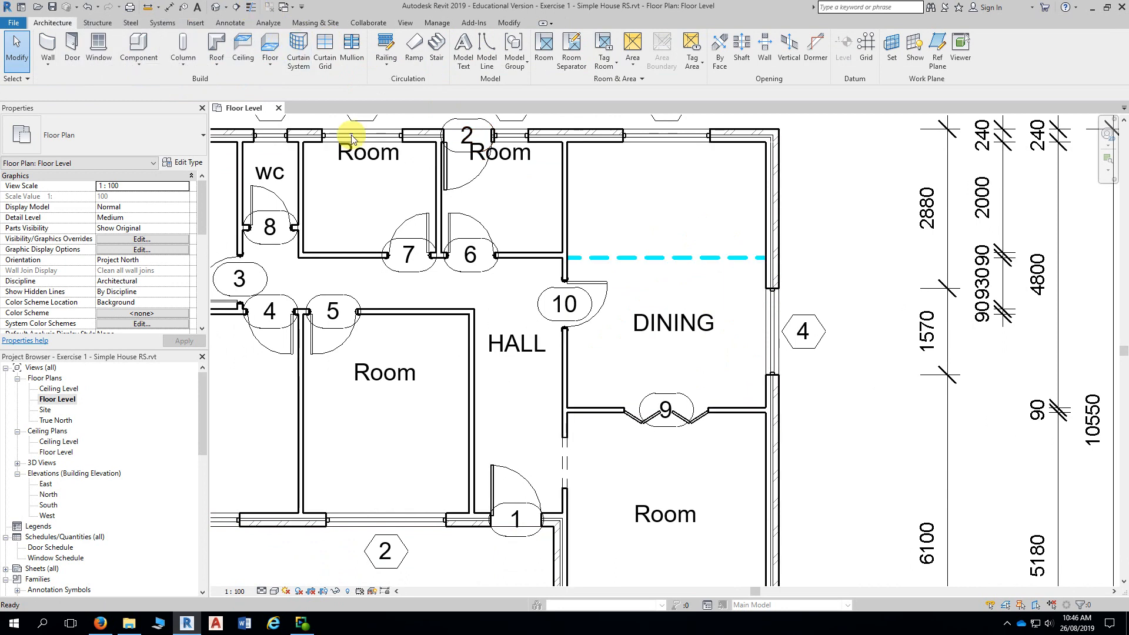
scroll(459, 247, up, 1)
middle_drag(512, 260, 447, 238)
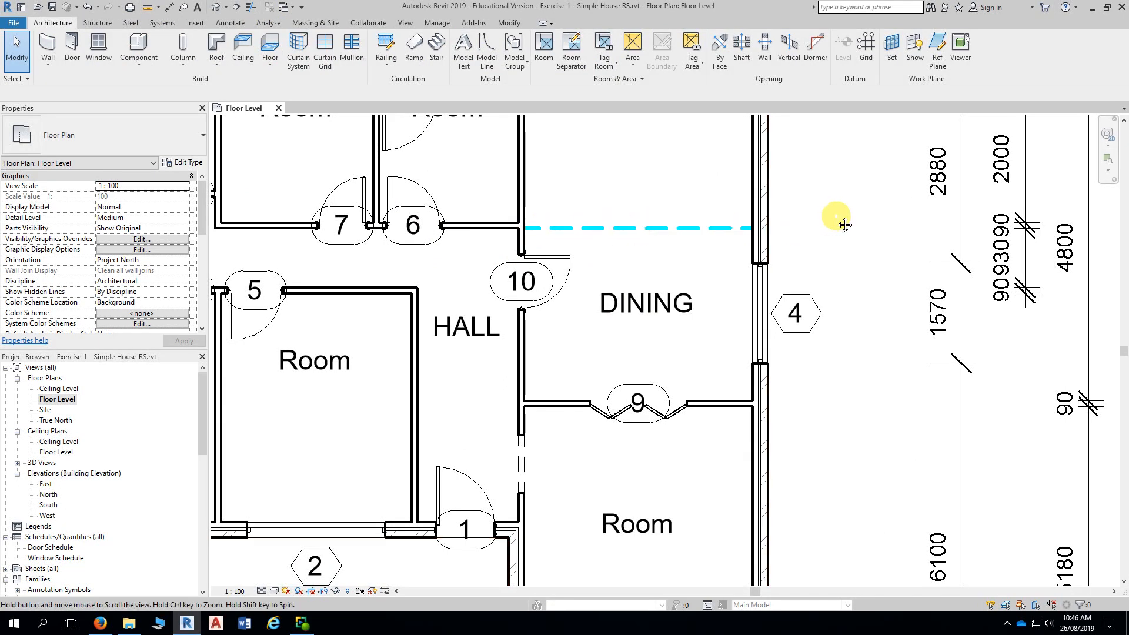
middle_drag(845, 221, 806, 257)
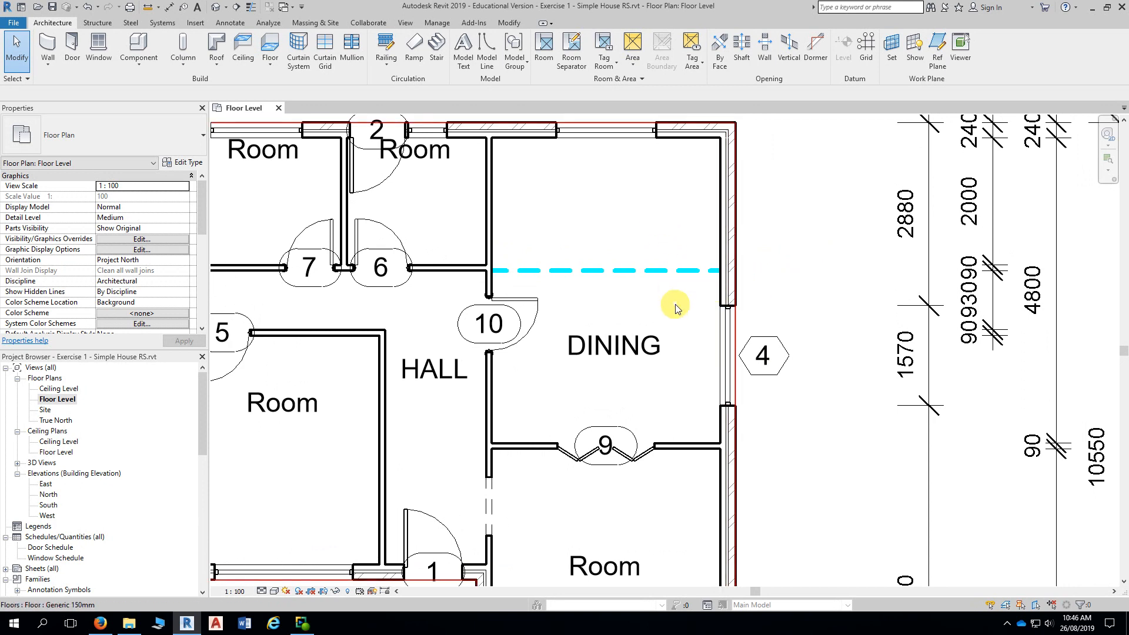
middle_drag(681, 310, 669, 267)
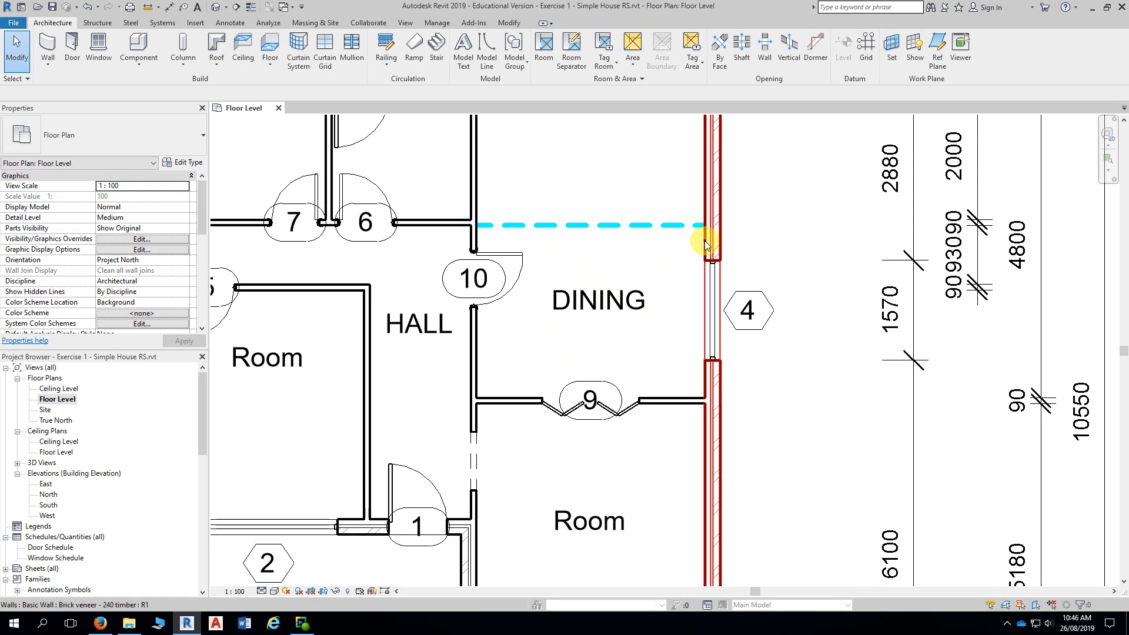
- Examine the room separation line above DINING and the room boundary it forms by cycling through the overlapping elements
key(Tab)
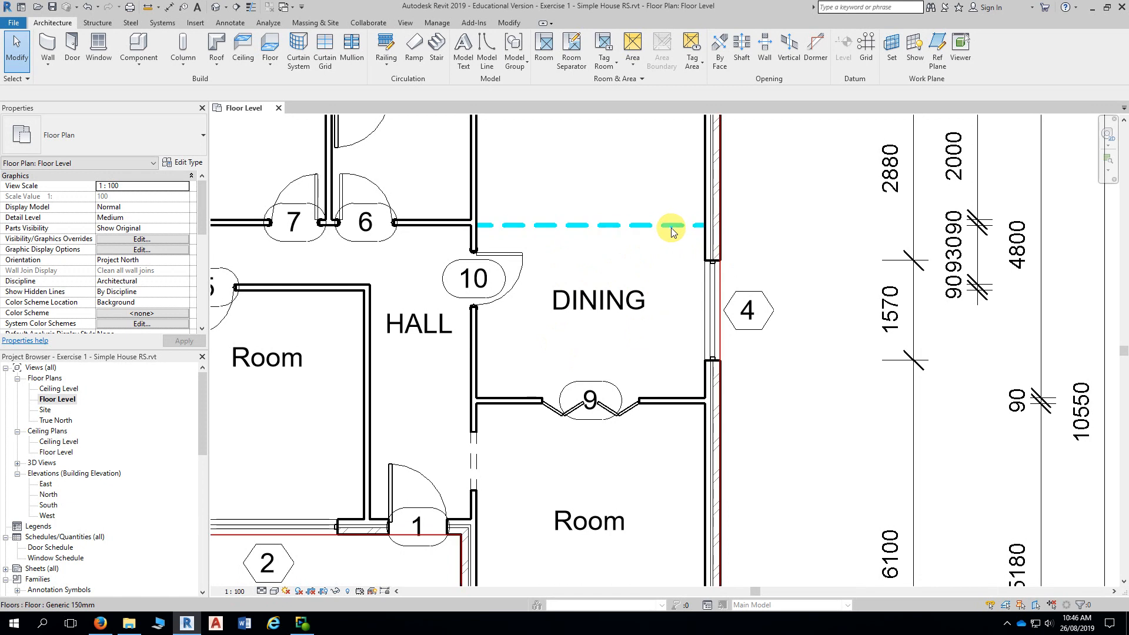
key(Tab)
key(Tab)
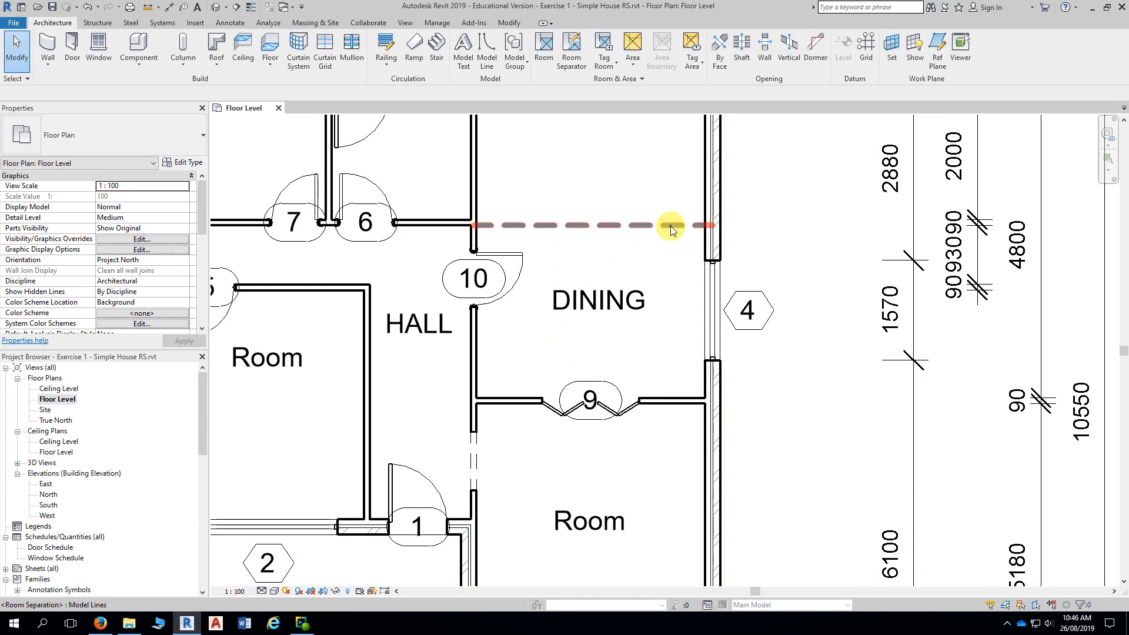
key(Tab)
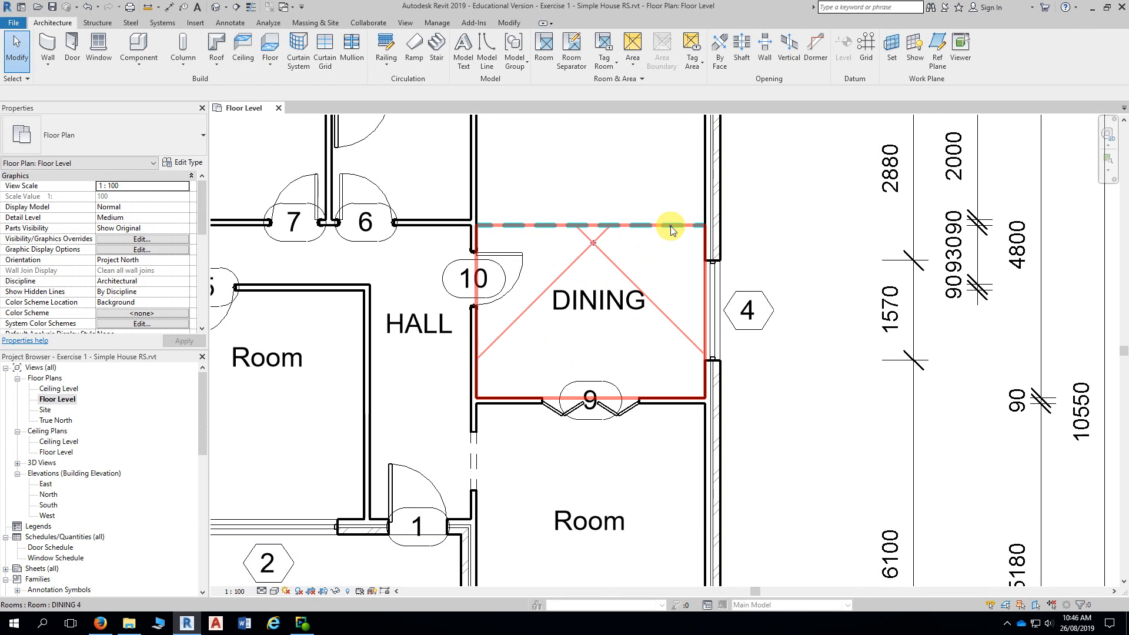
key(Tab)
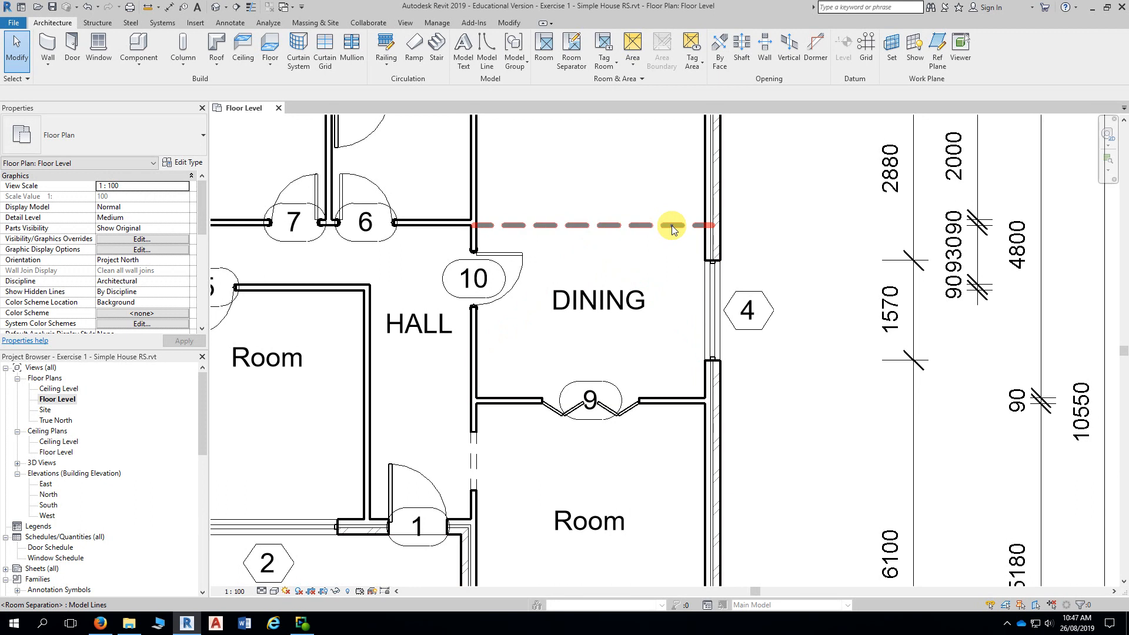
key(Tab)
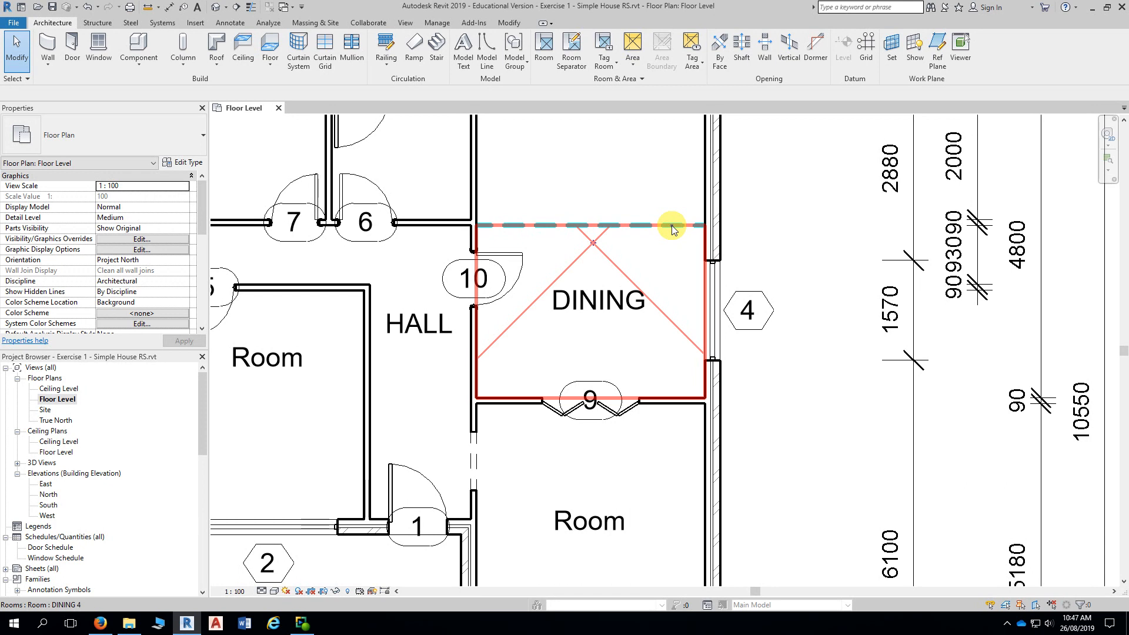
- Place a new tagged room in the empty space between window 5 and the room separation line, dismissing the save reminder without saving
scroll(672, 229, down, 2)
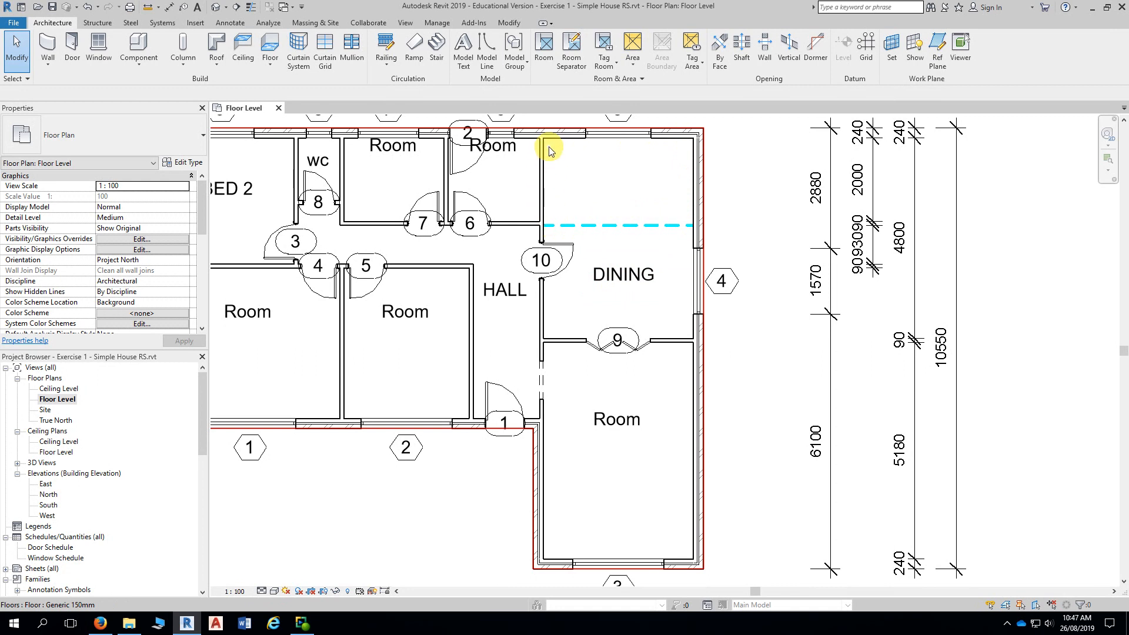
click(545, 59)
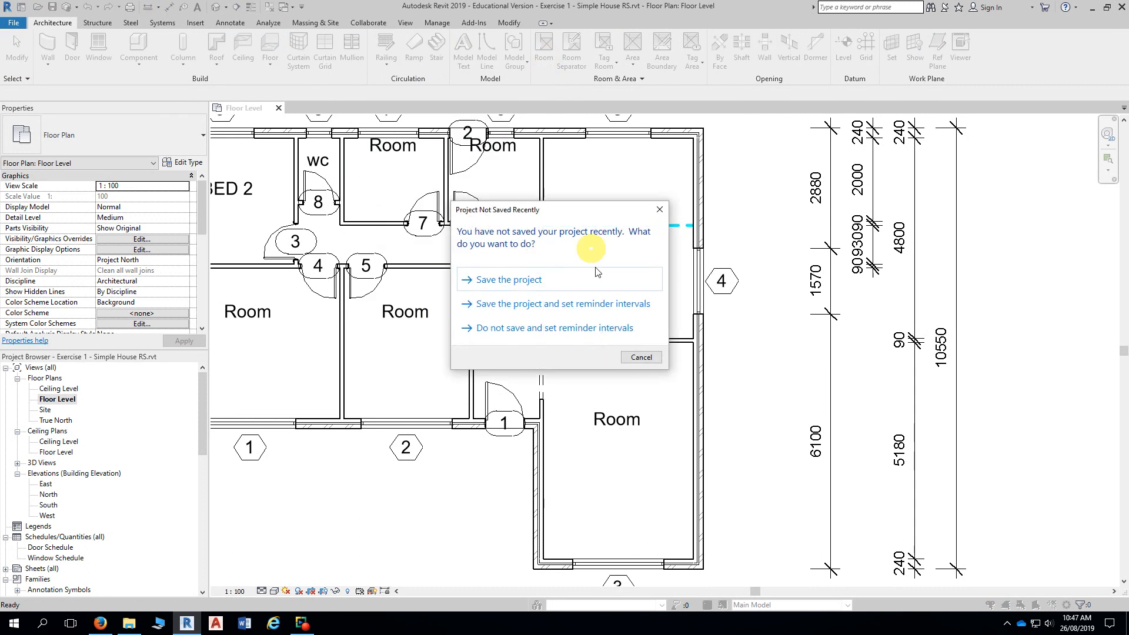
click(641, 357)
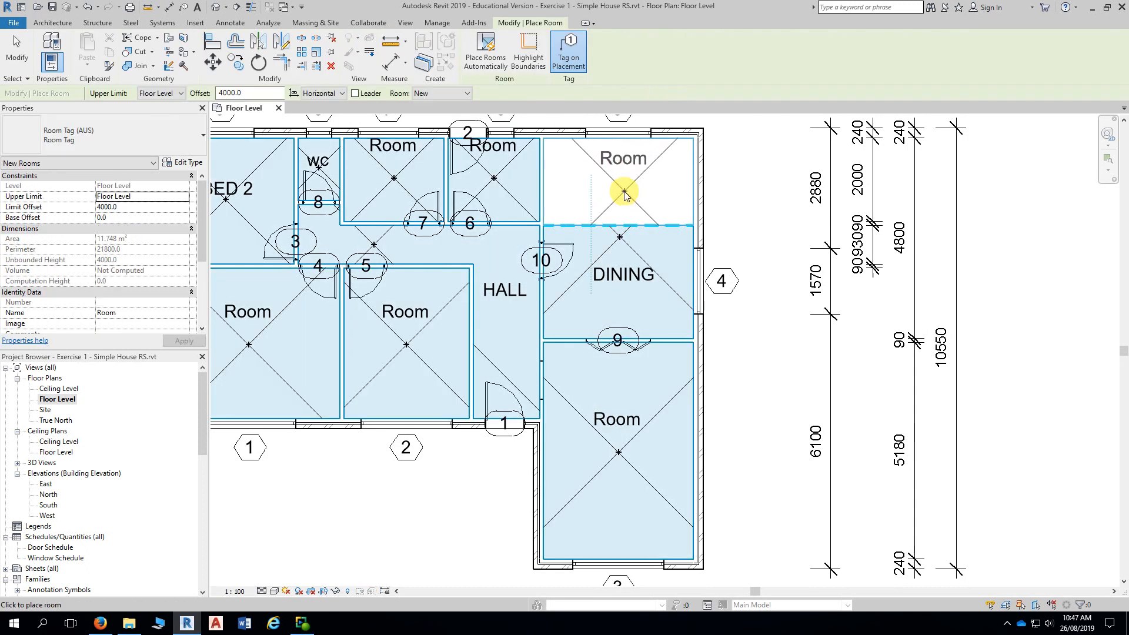
middle_drag(618, 209, 605, 239)
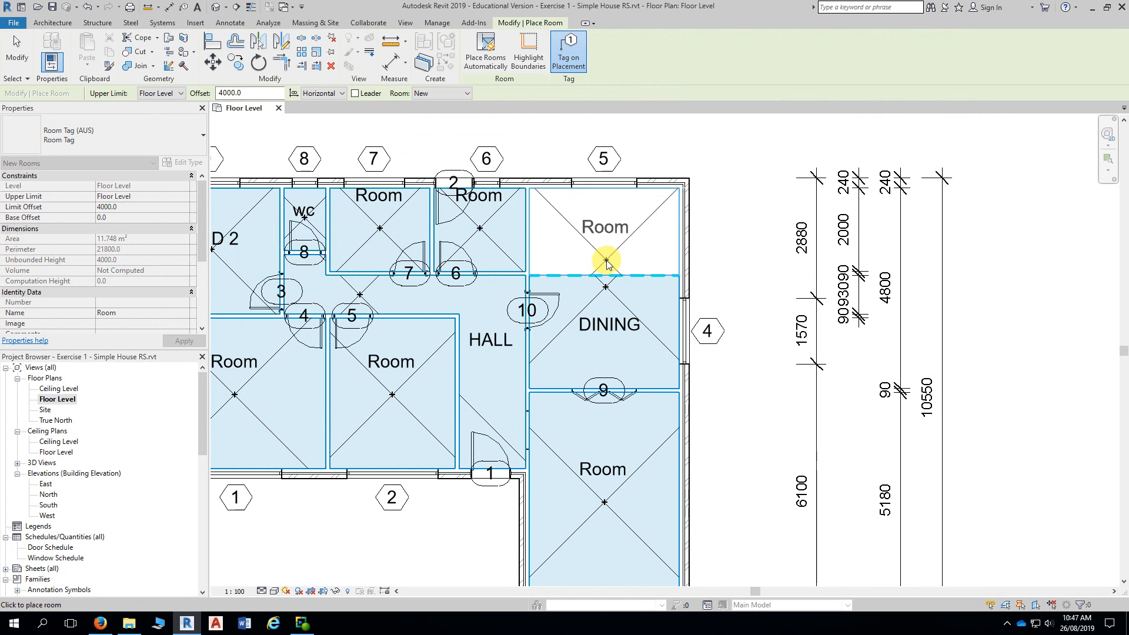
click(607, 260)
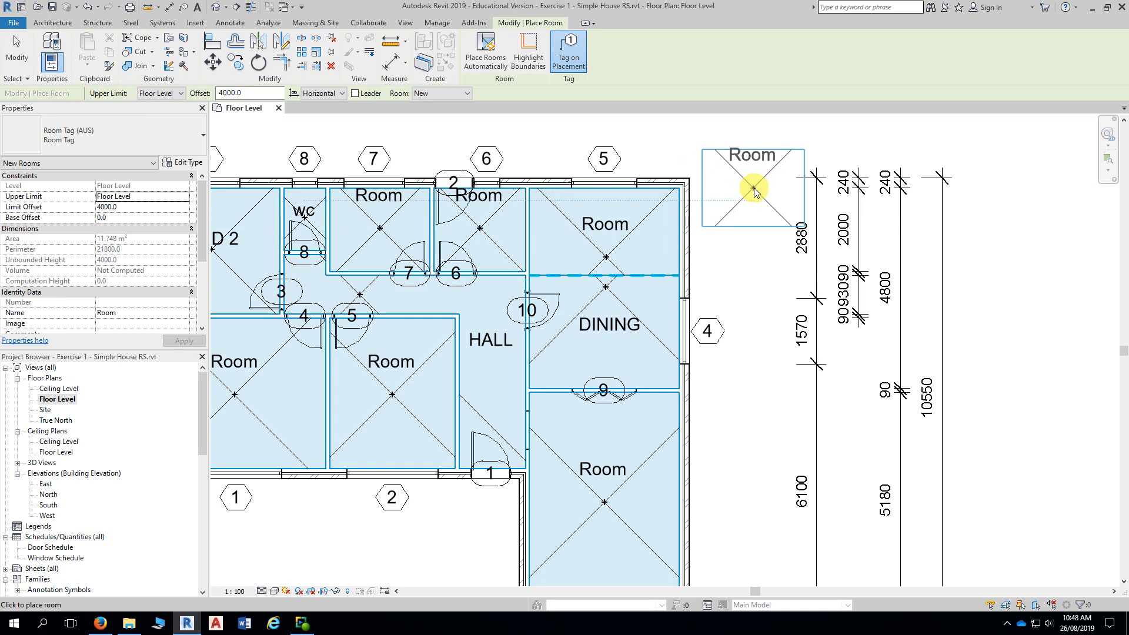
key(Escape)
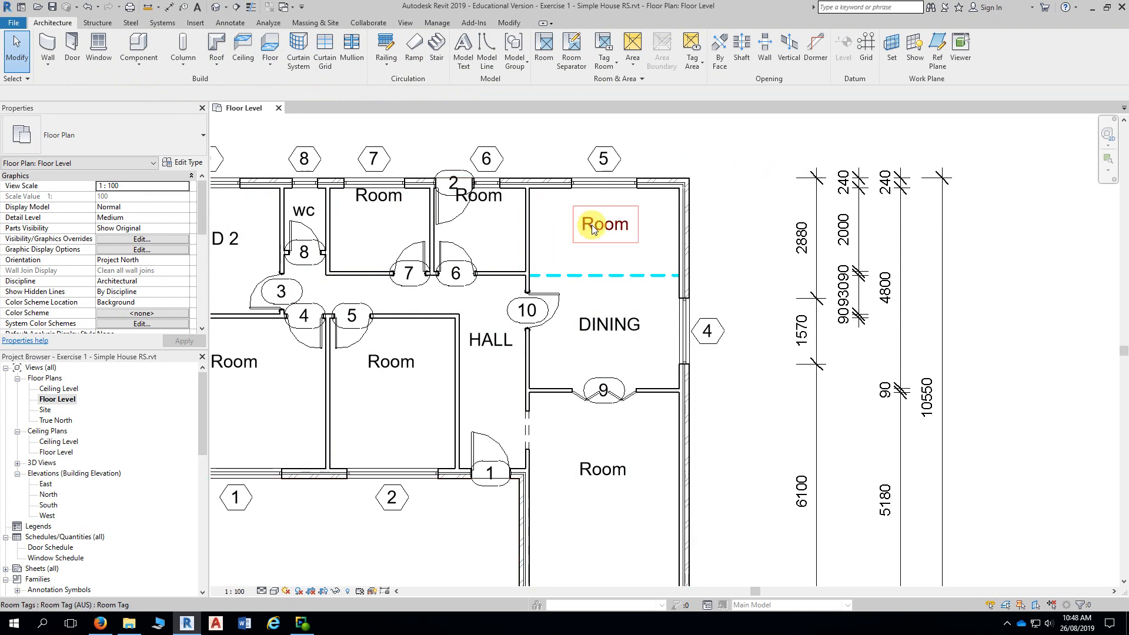
- Rename the new room between window 5 and the room separation line as KITCHEN
middle_drag(592, 225, 647, 204)
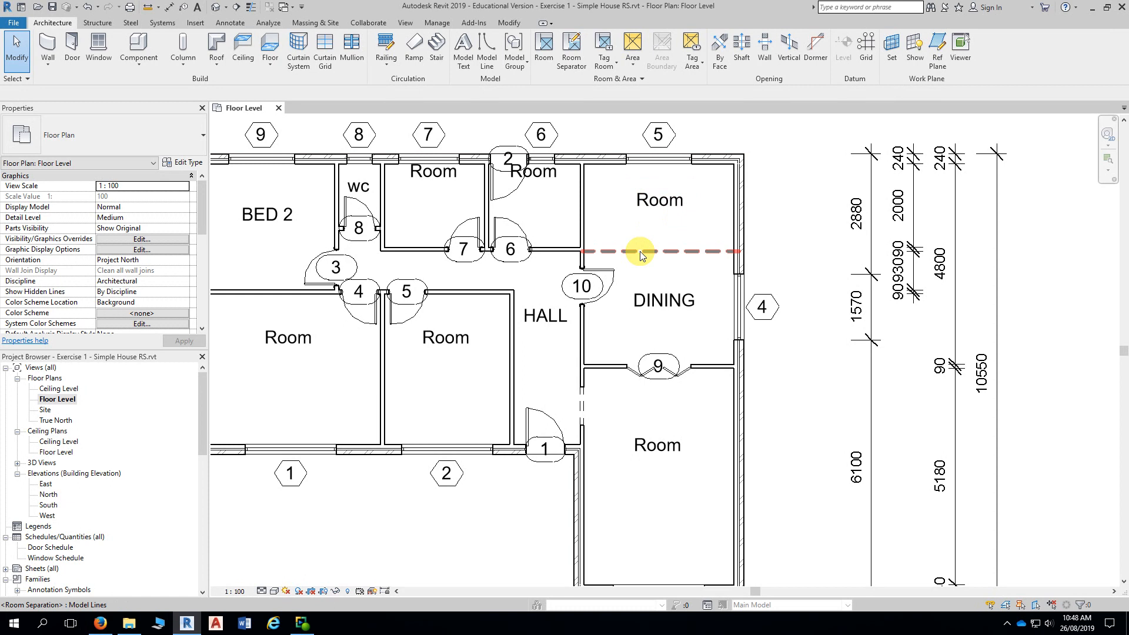
double_click(657, 200)
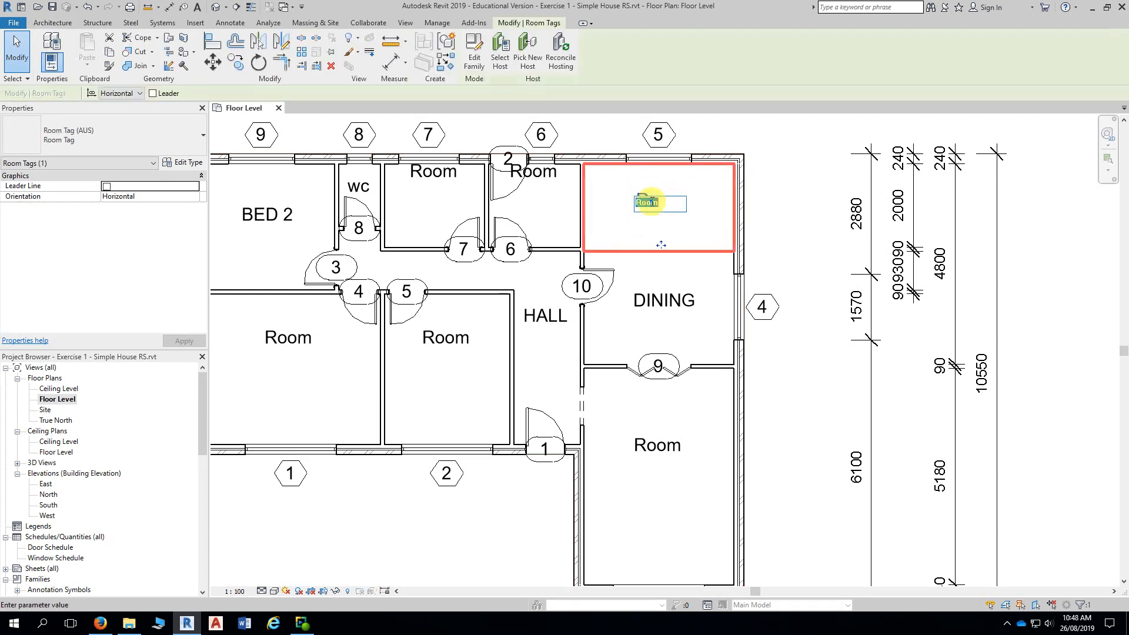
text(KI)
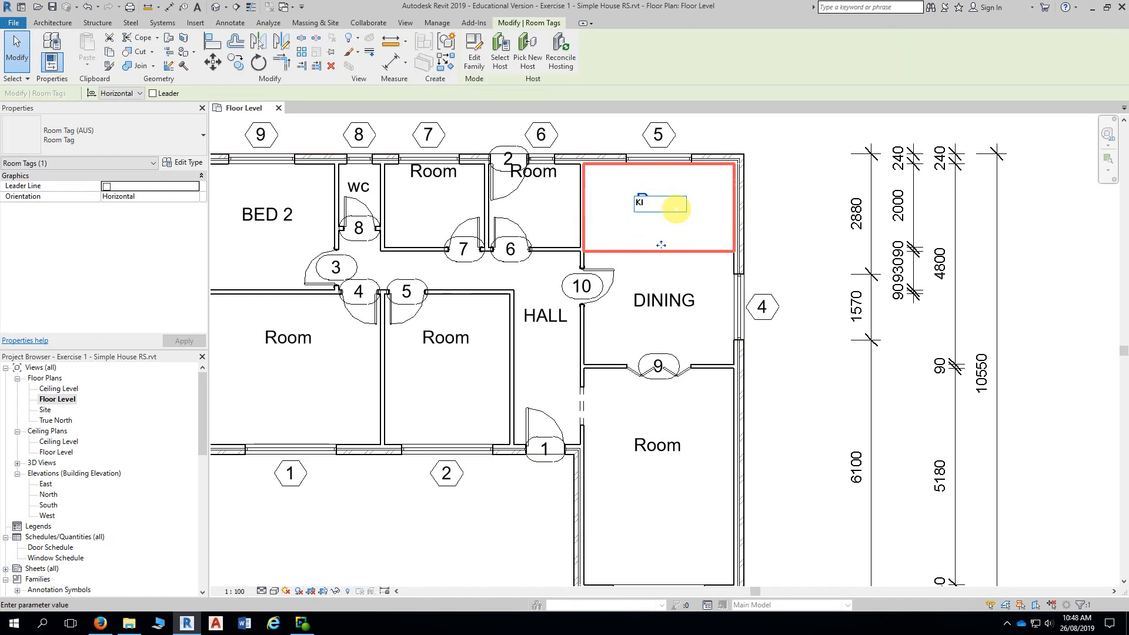
text(TCHEN)
click(831, 222)
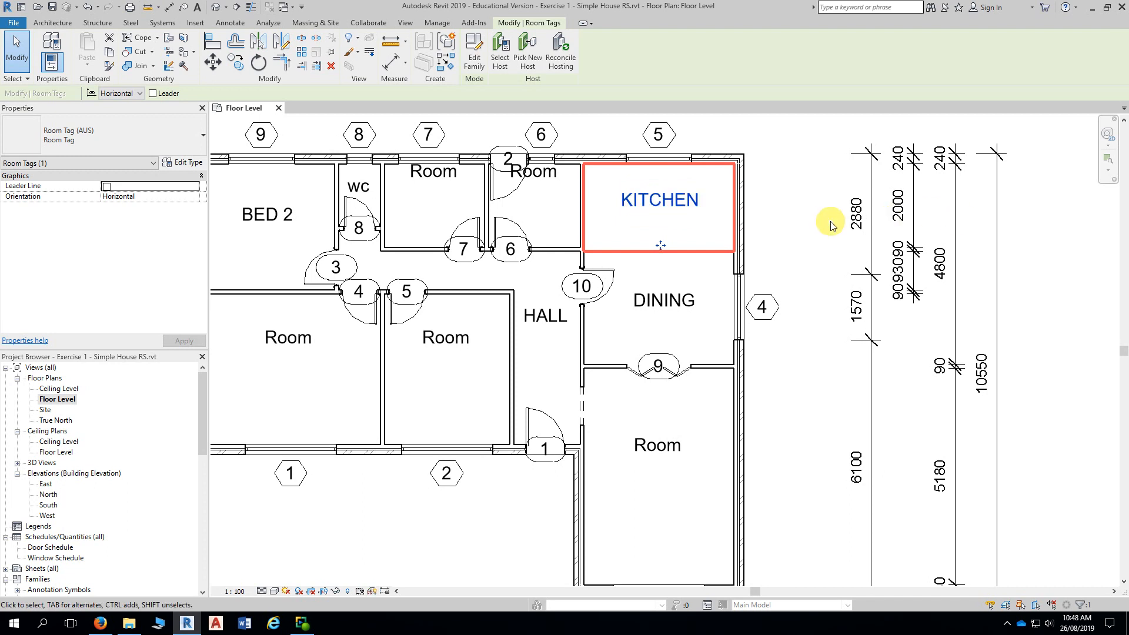
- Rename the large room below DINING as LOUNGE
click(660, 446)
click(664, 447)
text(LOUNGE)
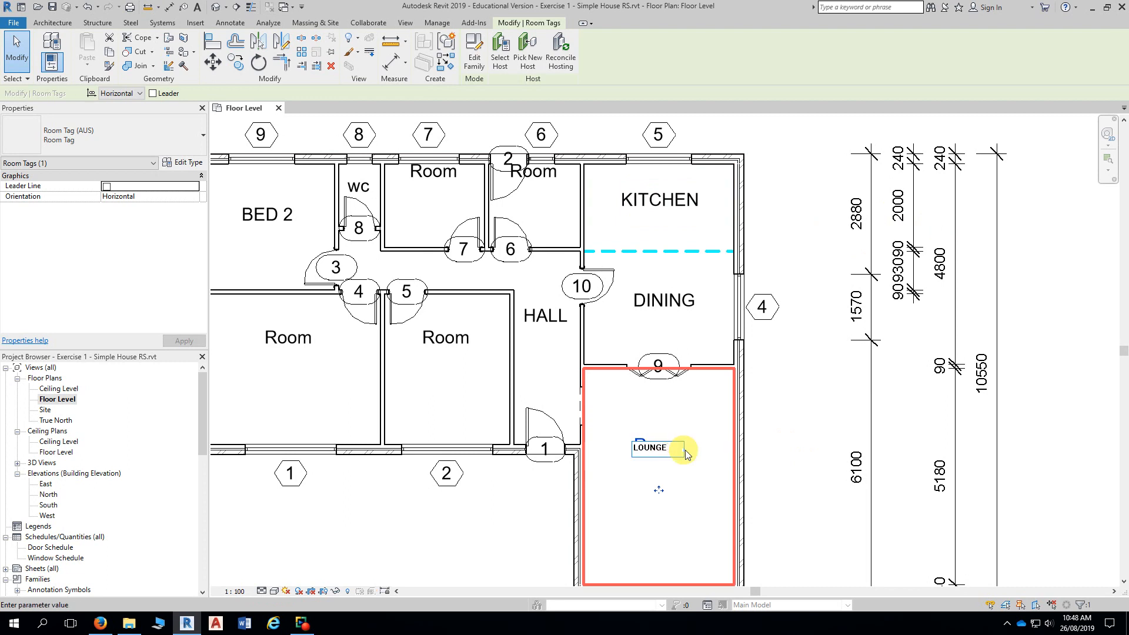
click(742, 424)
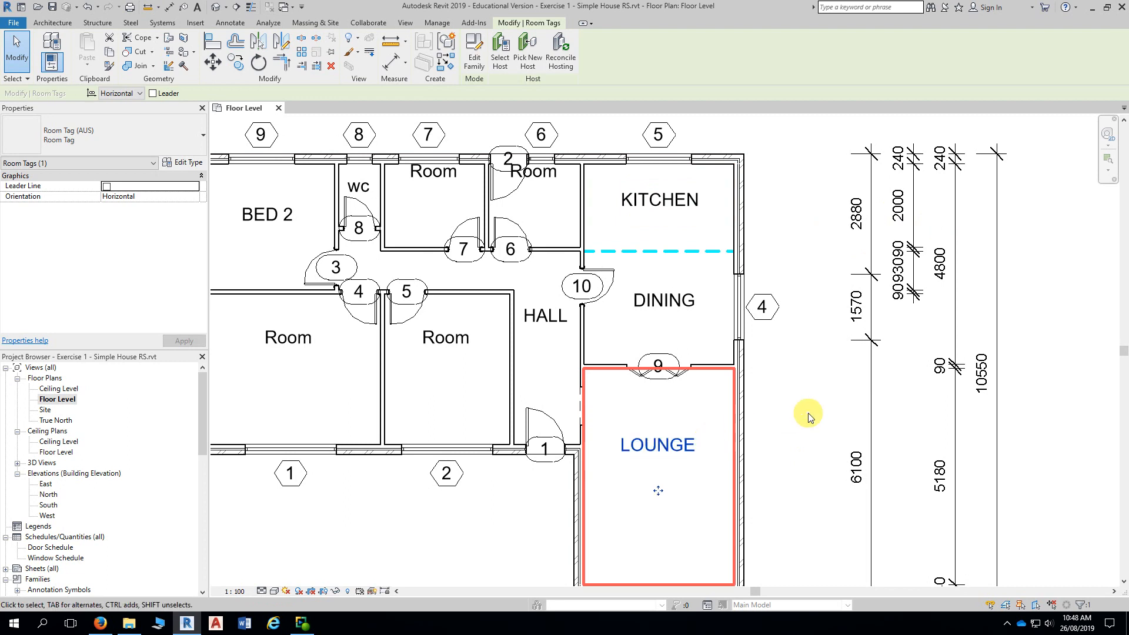
- Rename the room behind door 5, next to the HALL, as BED 3
click(439, 340)
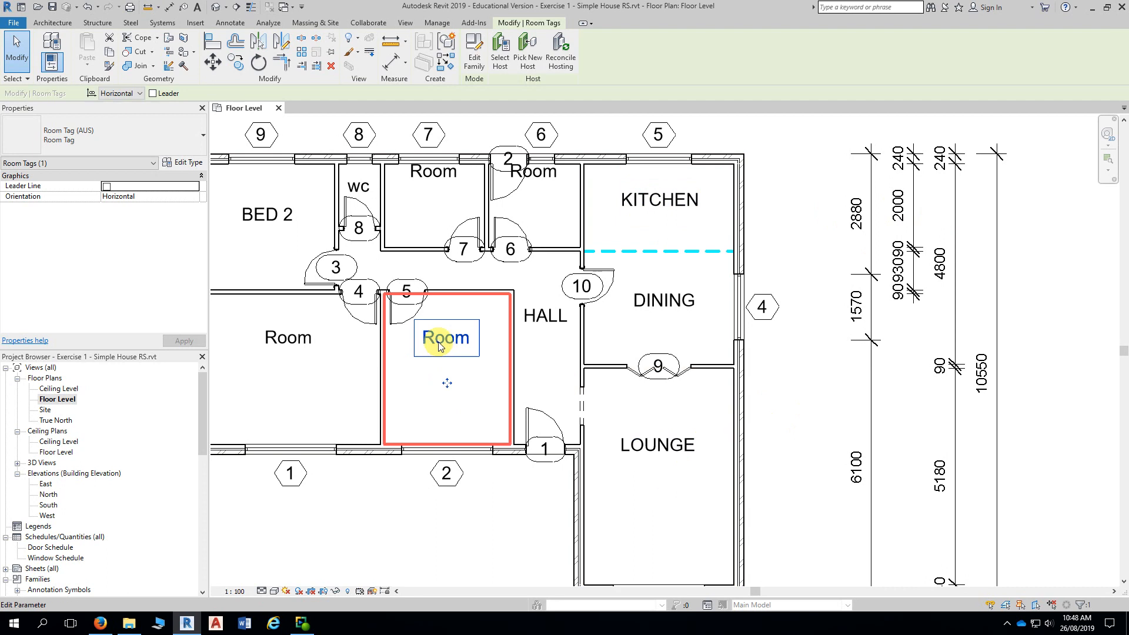
click(443, 342)
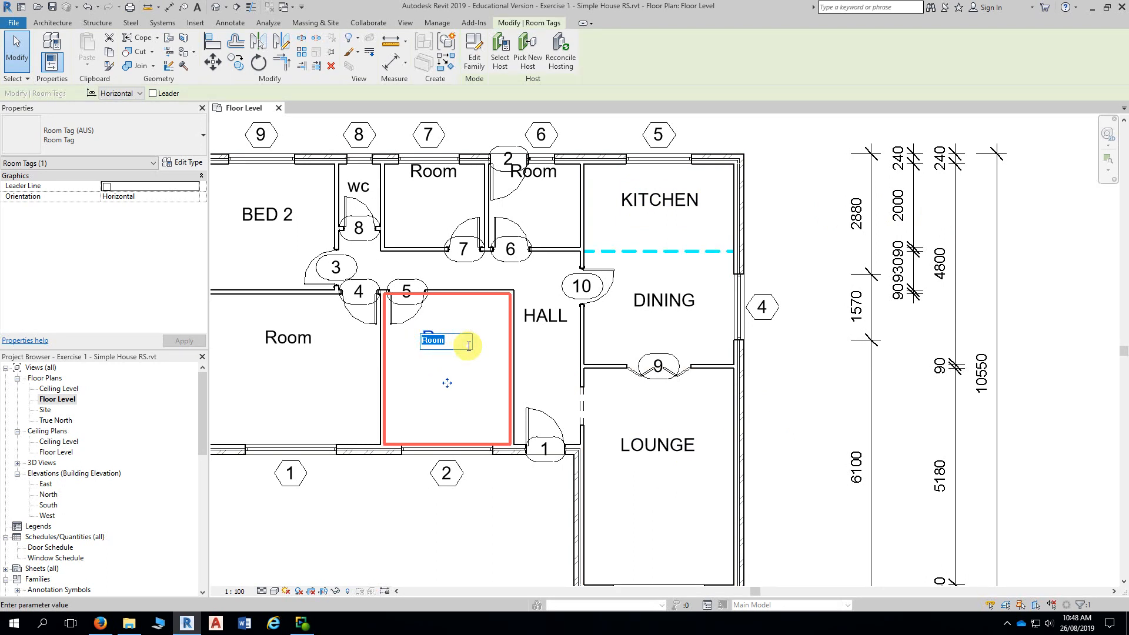
text(BED 3)
click(290, 348)
- Rename the room behind door 4, above window 1, as BED 1
click(296, 343)
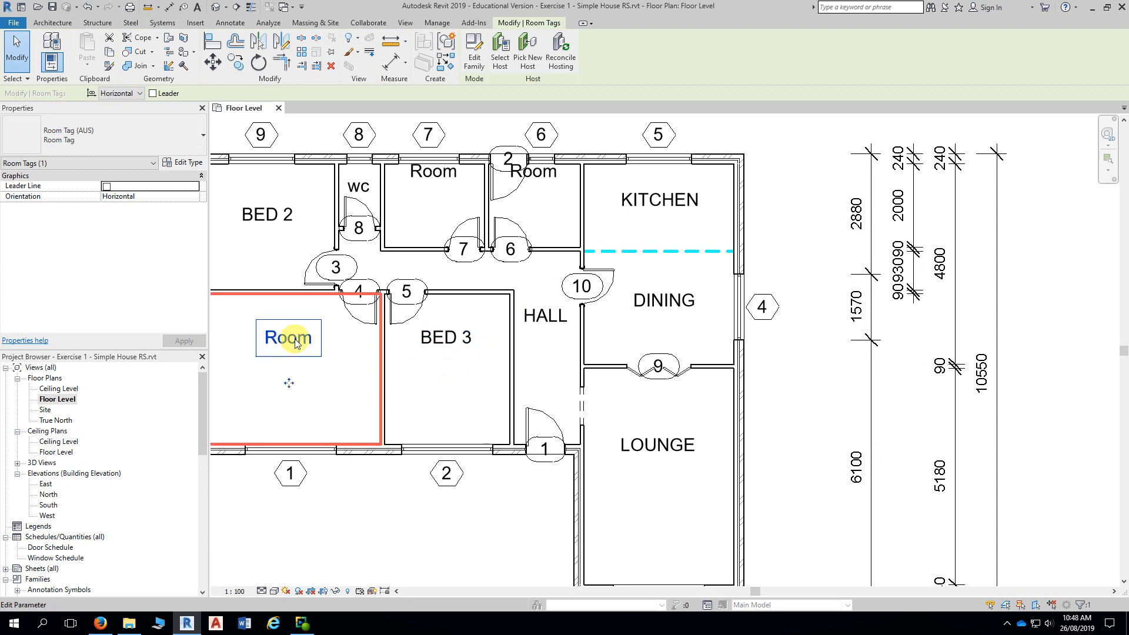
click(296, 343)
text(BED 1)
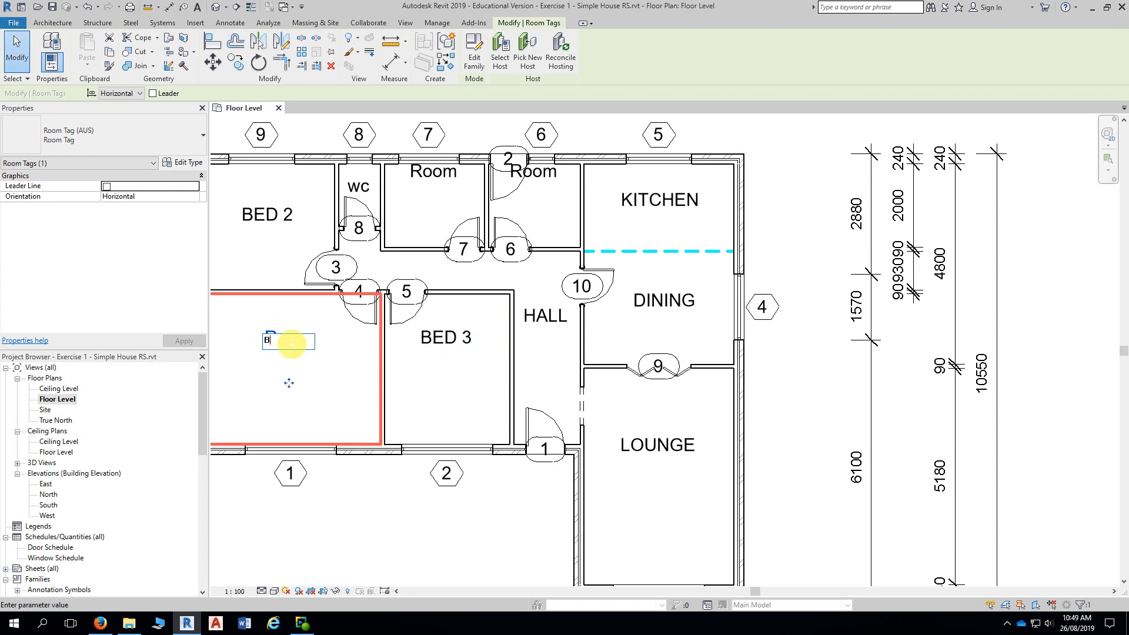
click(831, 253)
- Rename the room between doors 2 and 6 as L'DRY
click(534, 174)
click(533, 172)
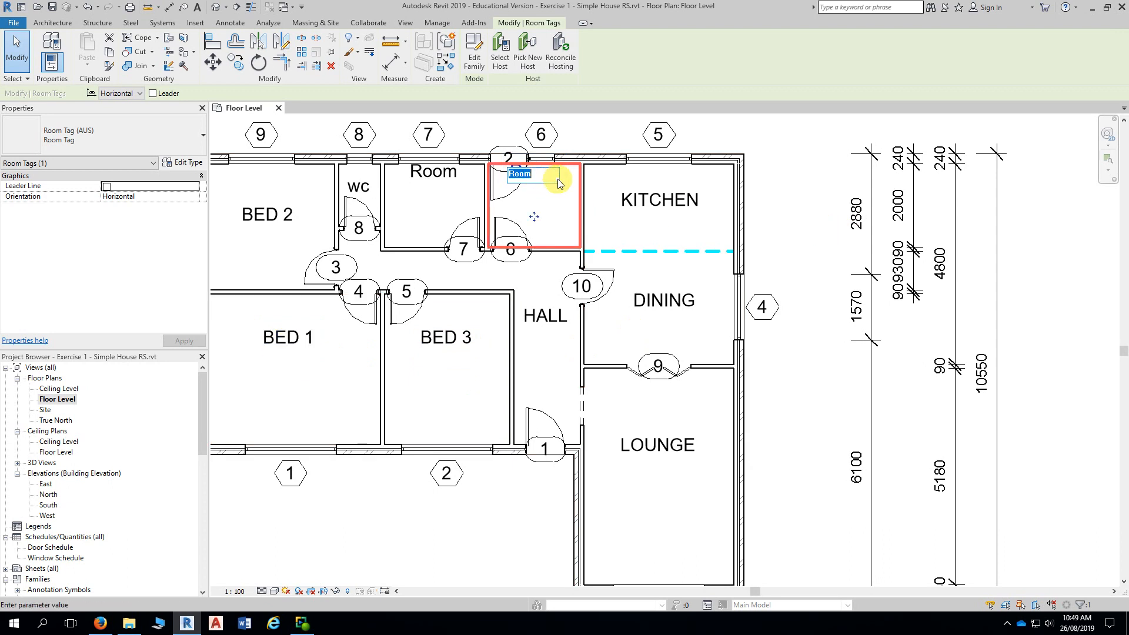
text(L)
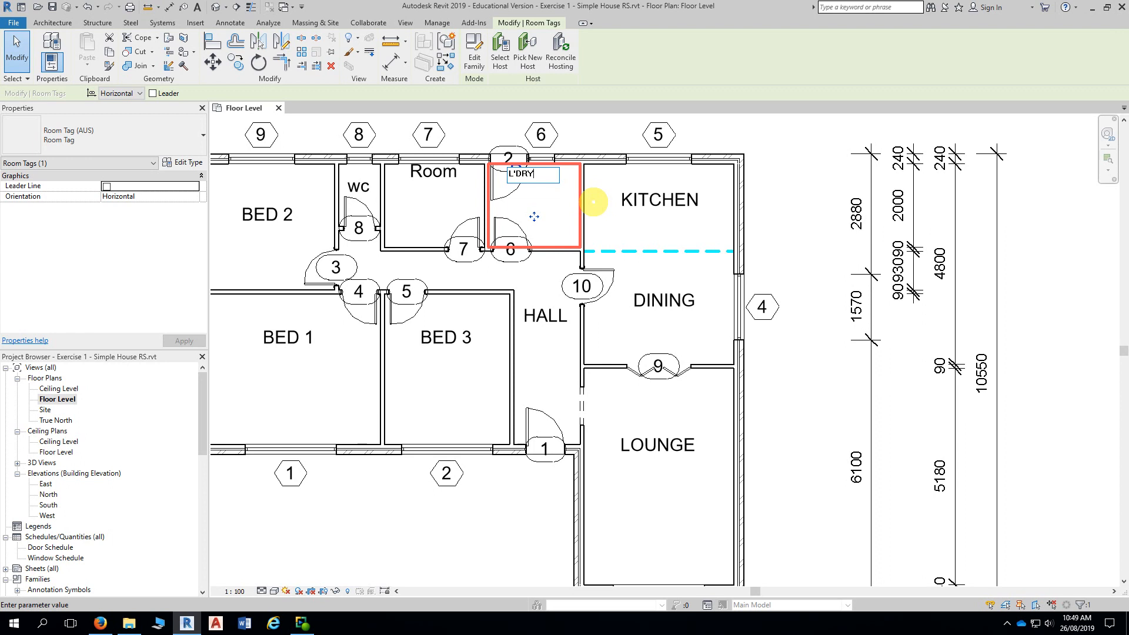
text('DRY)
click(801, 169)
- Rename the room between window 7 and door 7 as BATH
click(432, 185)
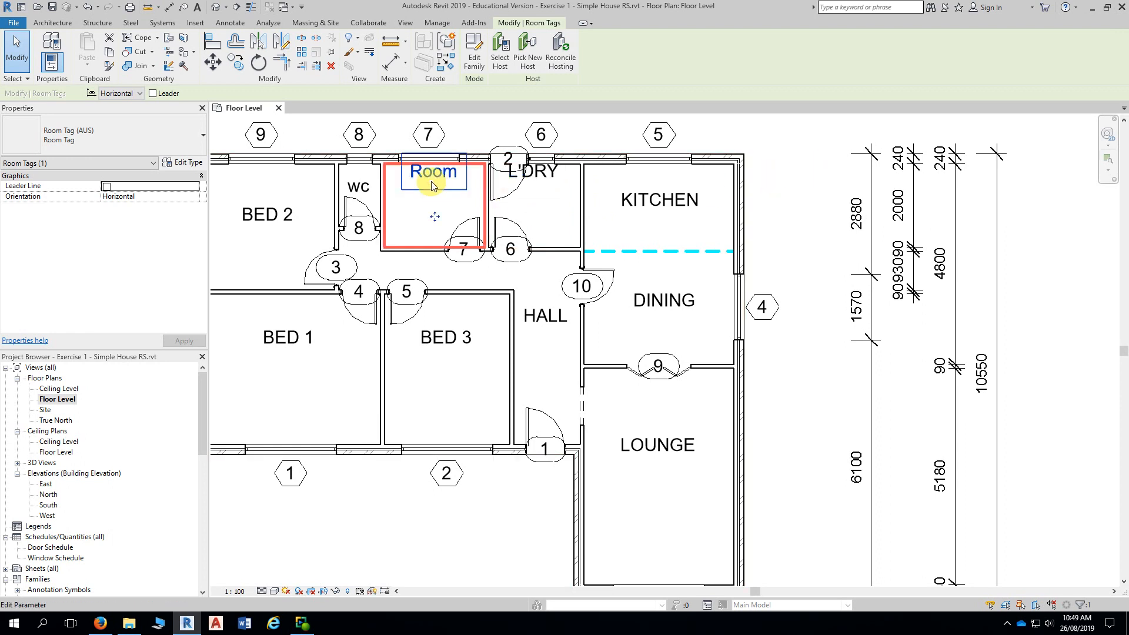
click(432, 184)
text(BATH)
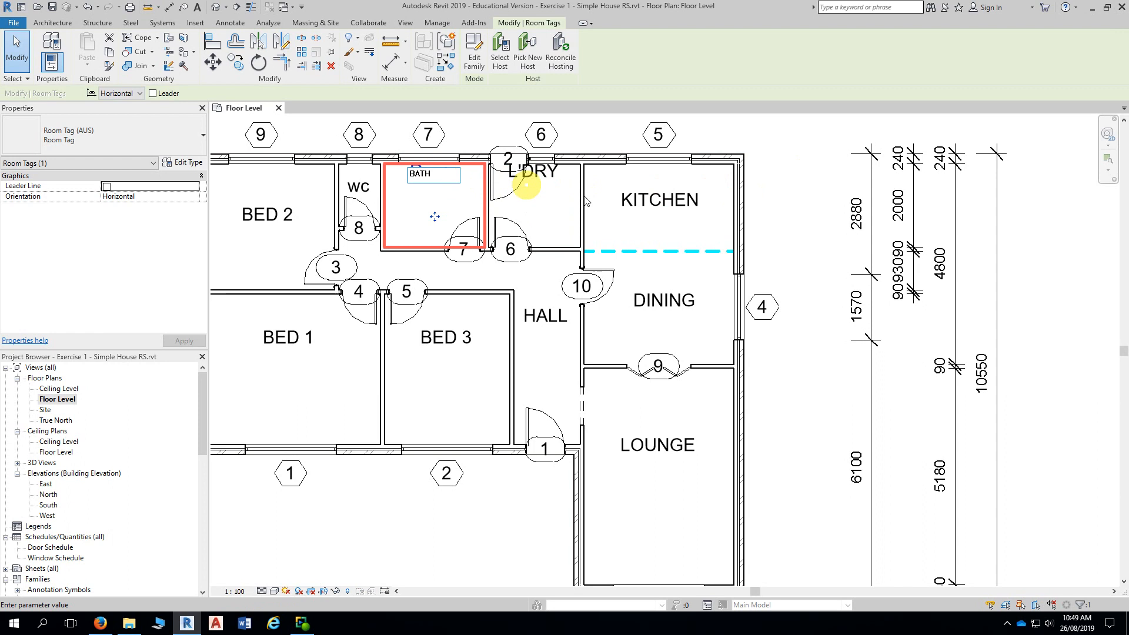
click(801, 232)
- Move the BATH and L'DRY tags down clear of the outer wall, level with the KITCHEN tag
middle_drag(805, 232, 965, 217)
key(Escape)
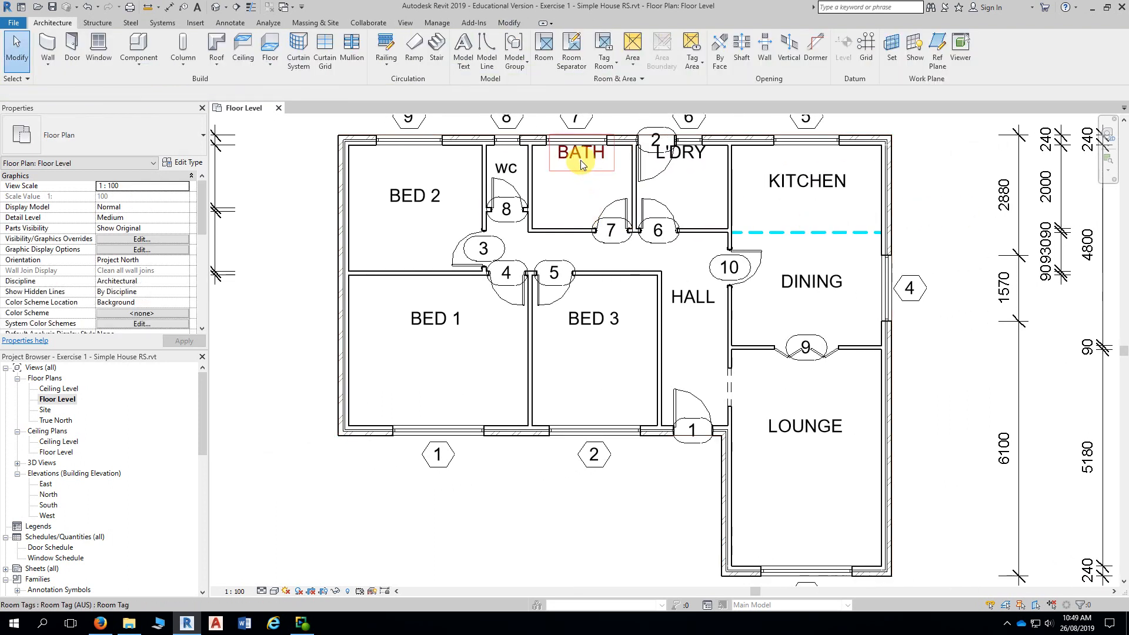
click(582, 160)
key(Escape)
middle_drag(584, 161, 551, 199)
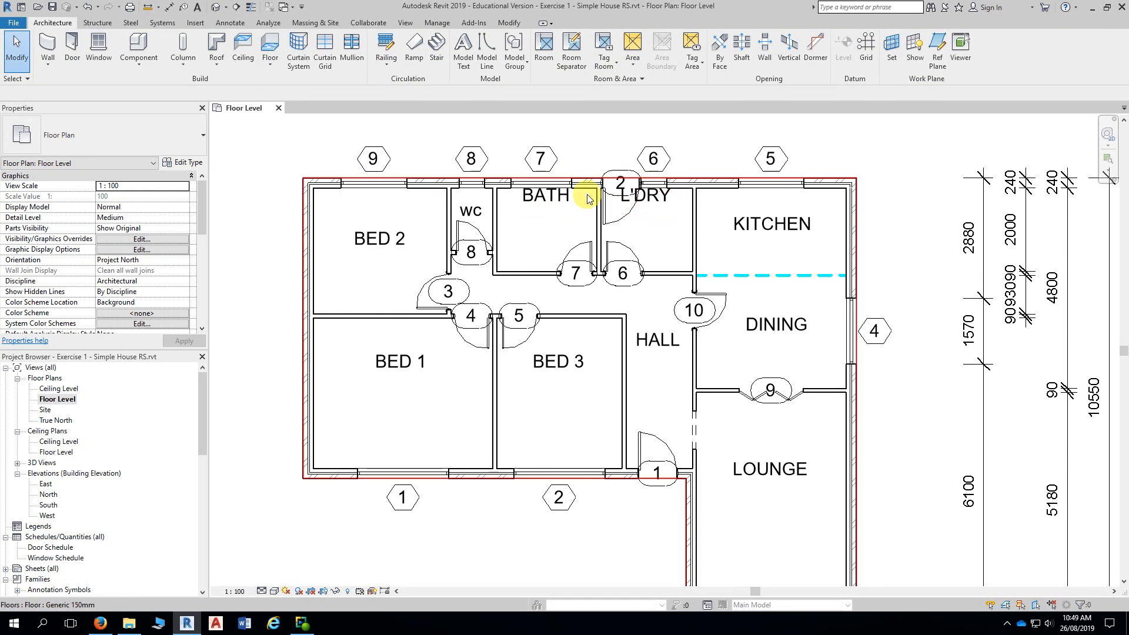
drag(554, 196, 549, 262)
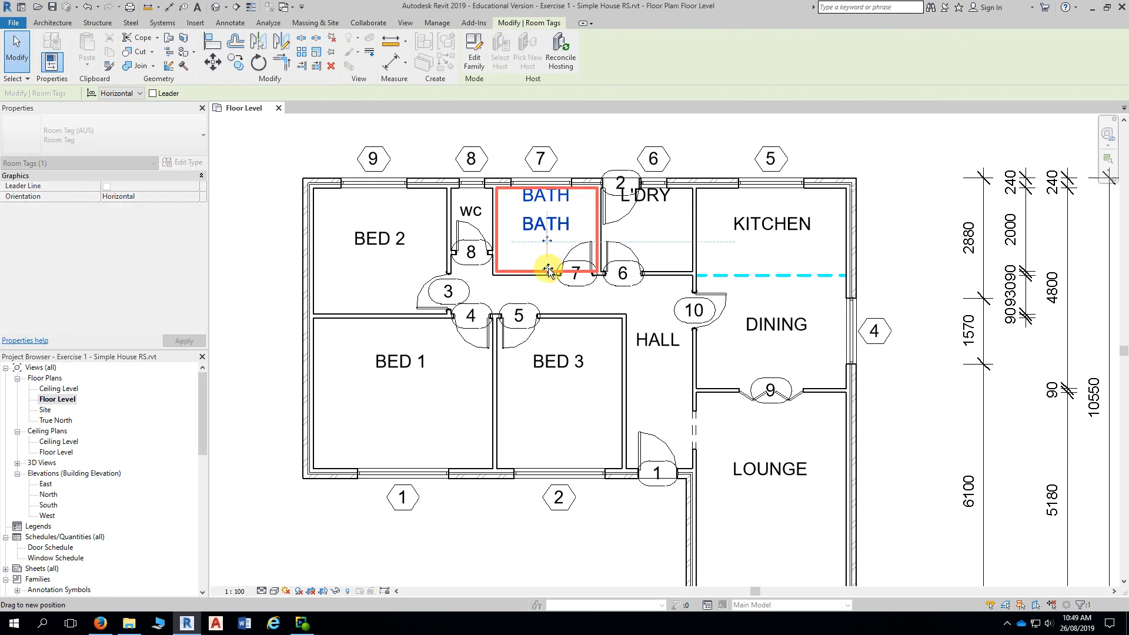
click(644, 208)
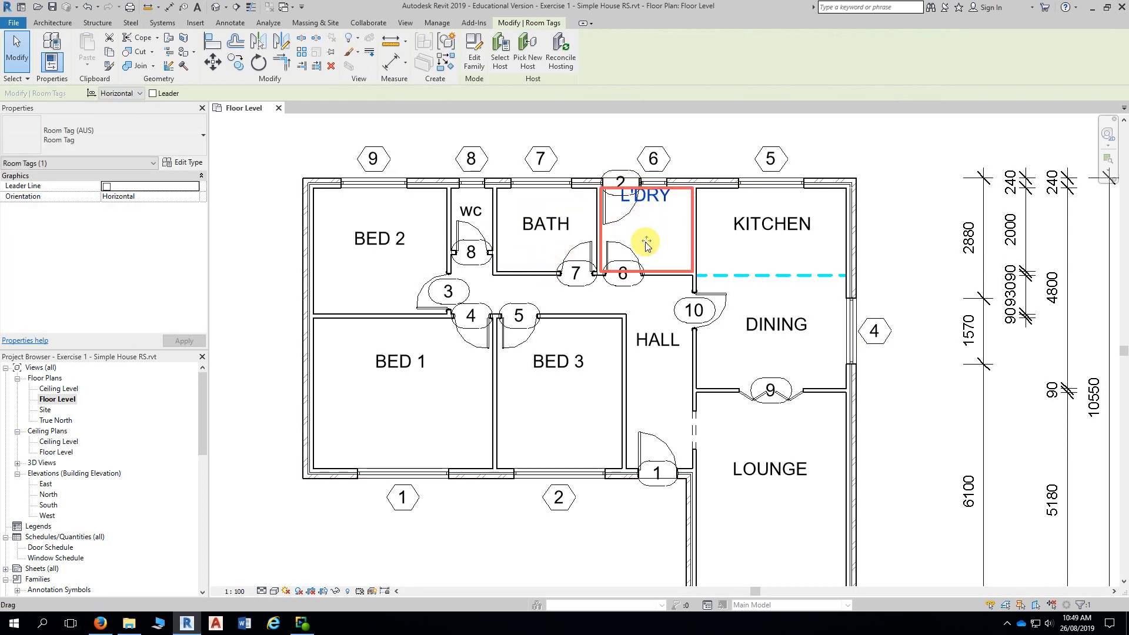
drag(650, 254, 654, 270)
- Fine-tune the KITCHEN tag's position inside its room so it lines up horizontally with the L'DRY tag
click(772, 234)
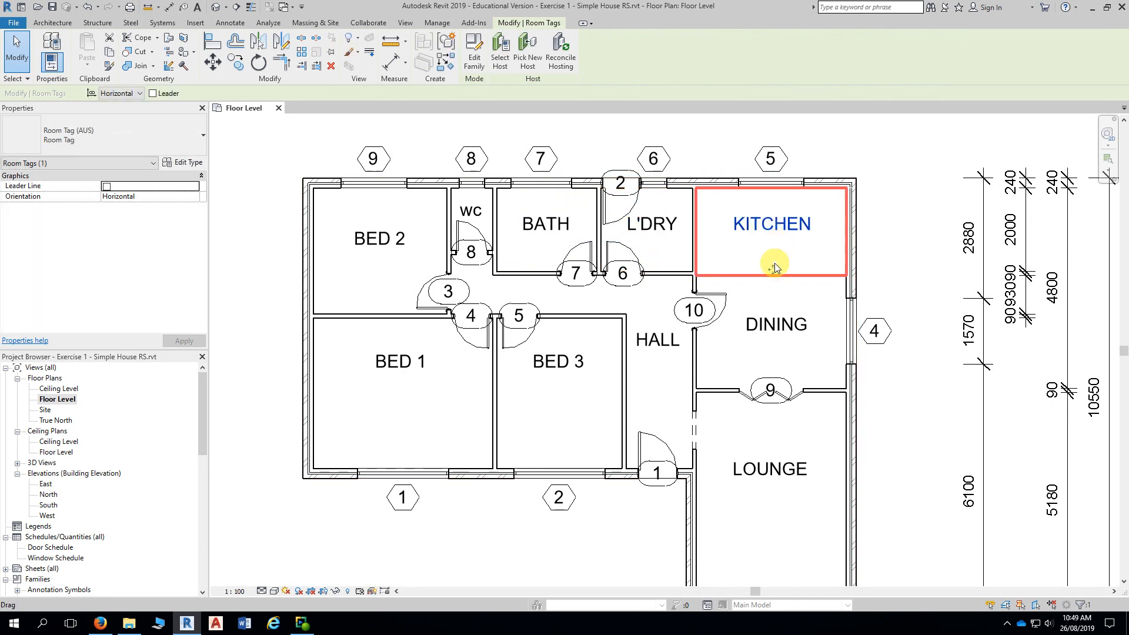
drag(774, 264, 776, 270)
key(Escape)
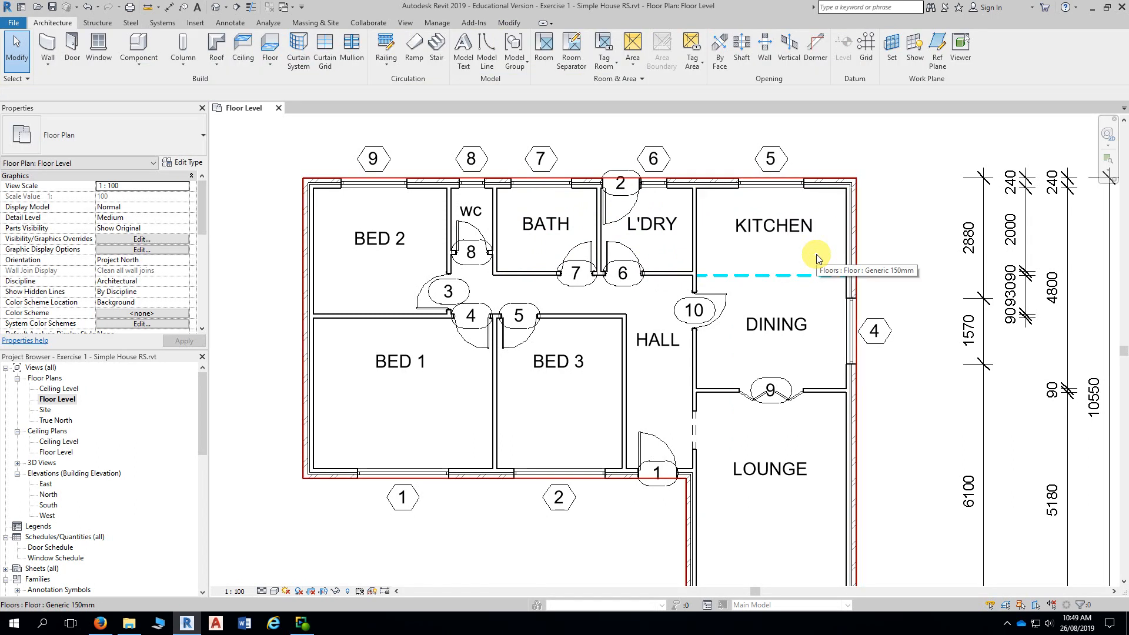
click(783, 235)
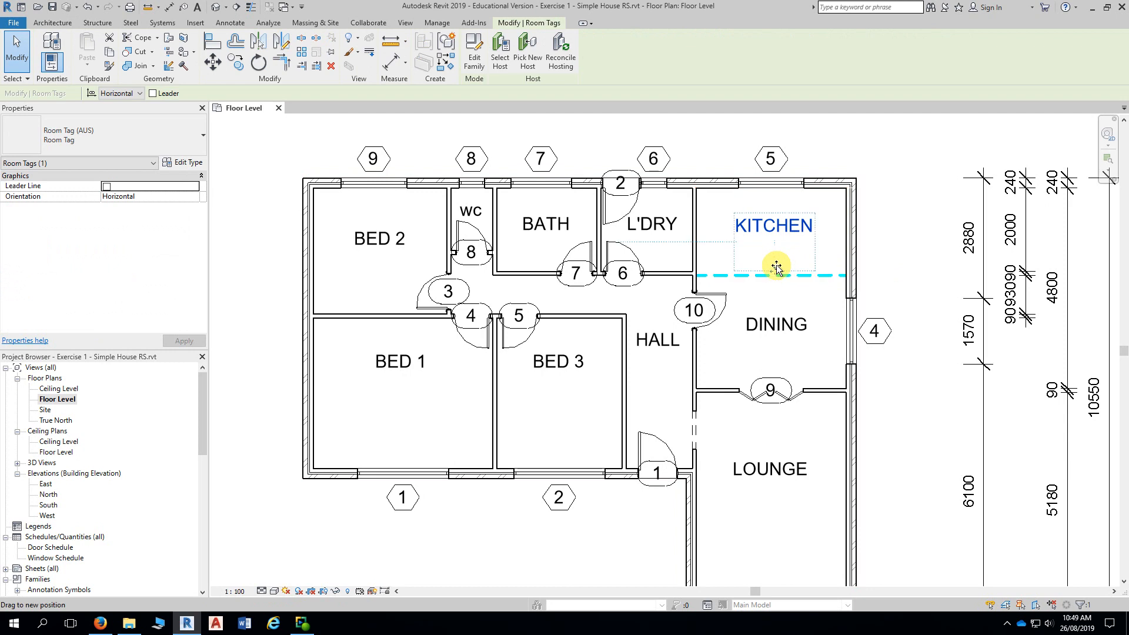
drag(778, 268, 776, 271)
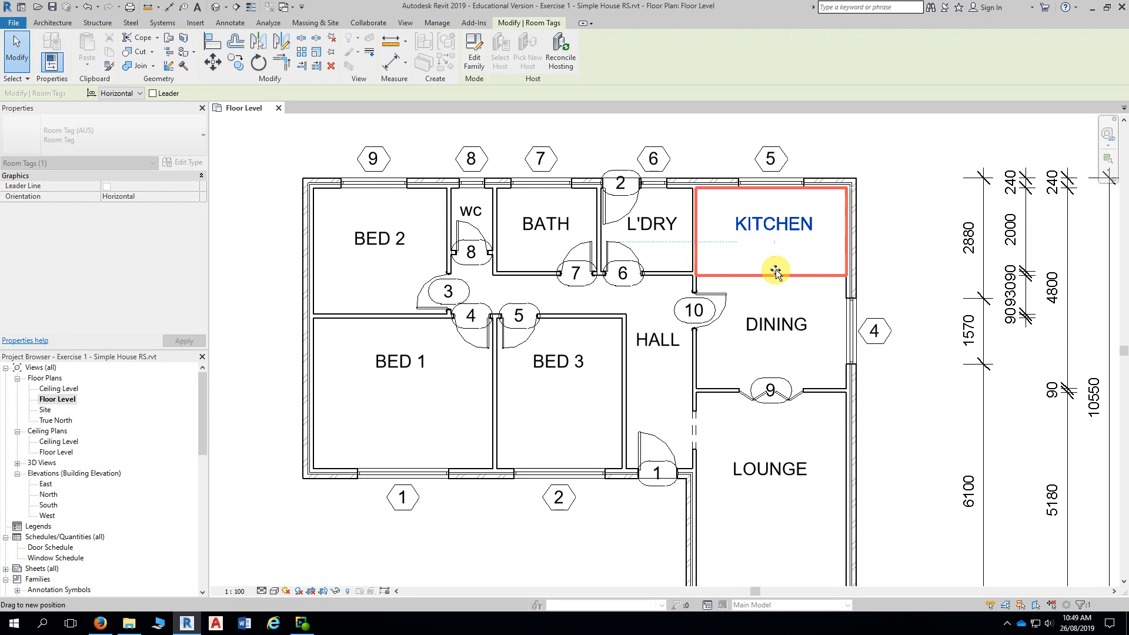
drag(776, 272, 776, 267)
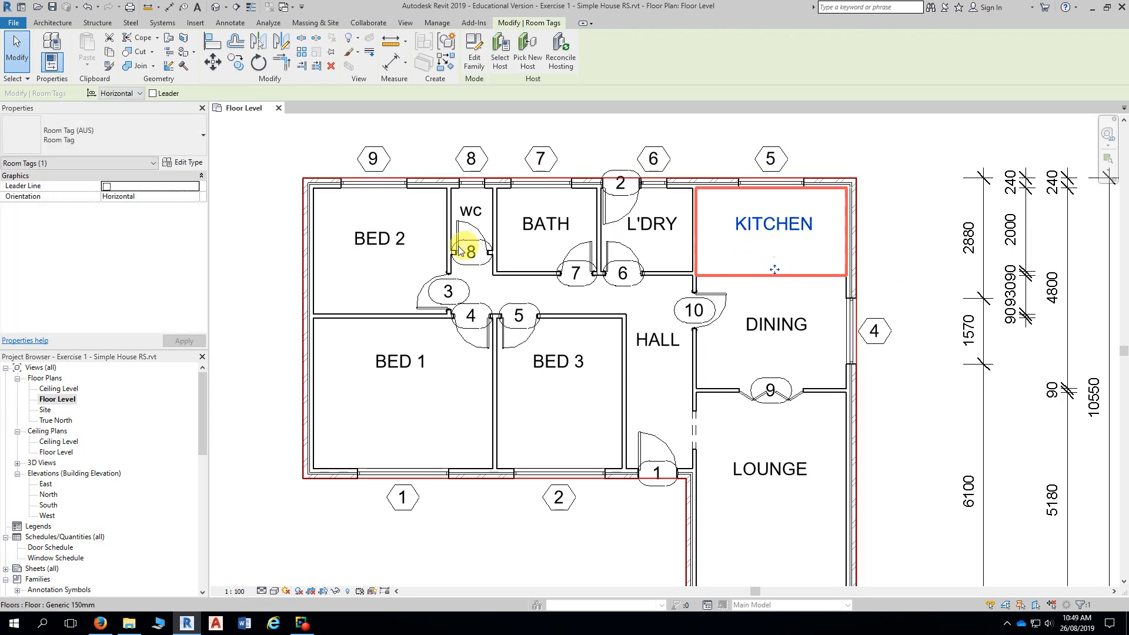
- Move the BED 2 tag up so it lines up horizontally with the BATH and KITCHEN tags
click(385, 244)
drag(381, 283, 381, 270)
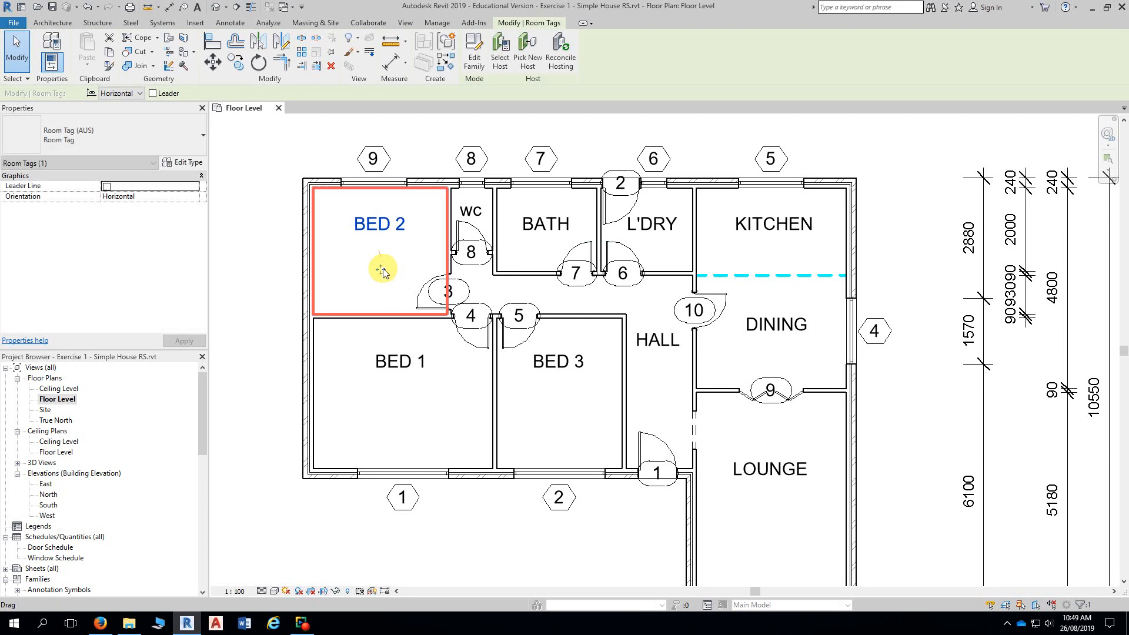
click(403, 434)
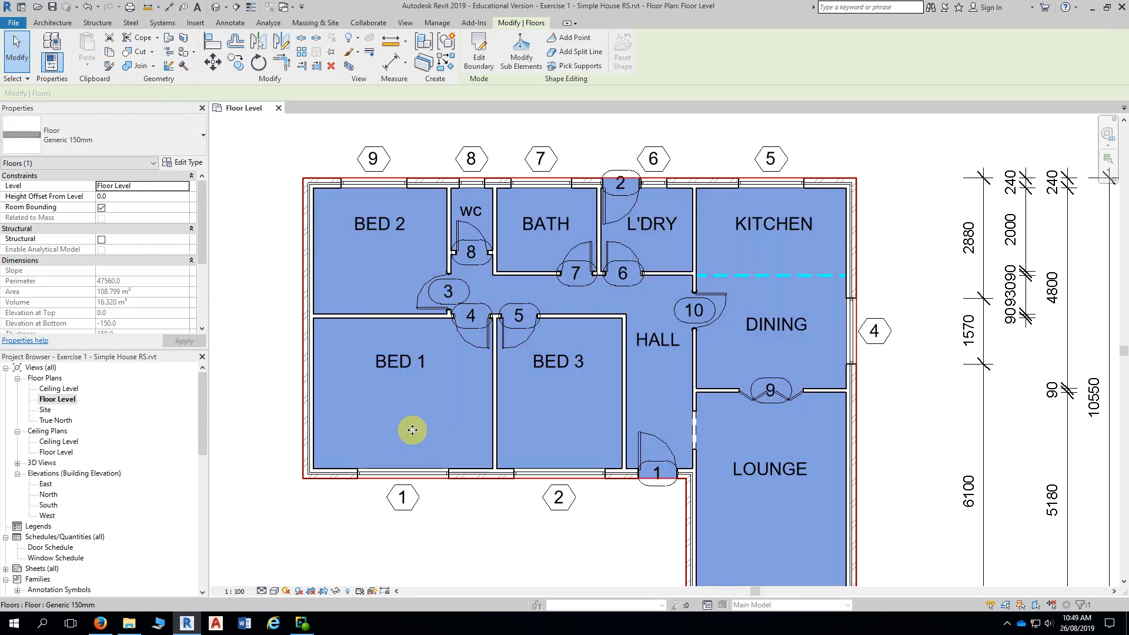
click(233, 326)
- Change the name of the small room between BED 2 and BATH to capital letters, WC
scroll(257, 323, up, 1)
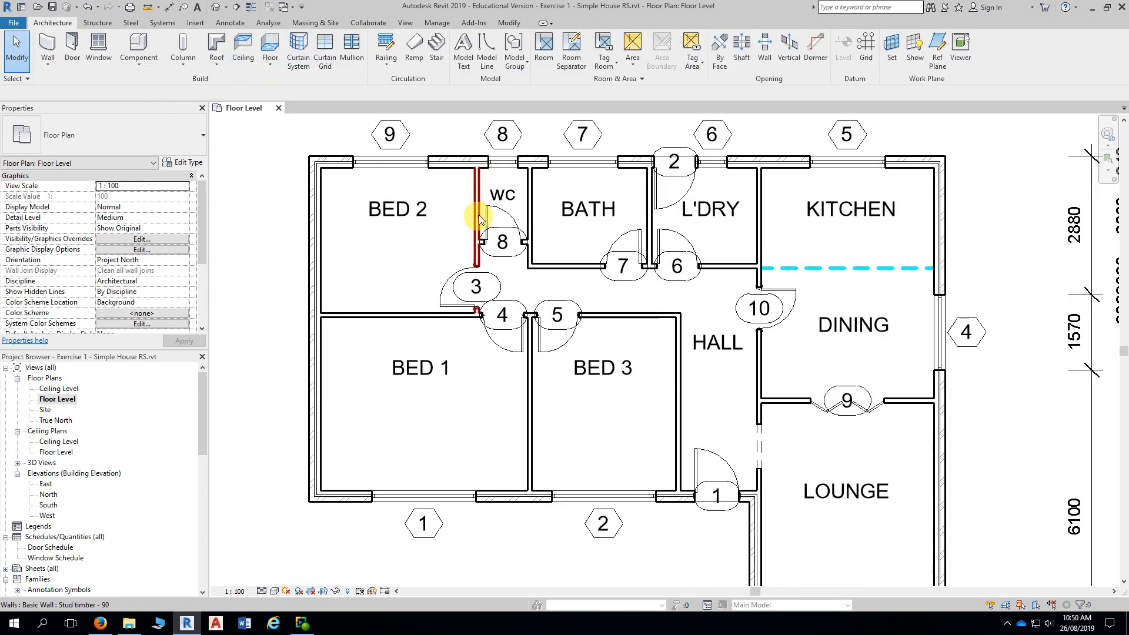
click(501, 194)
click(513, 198)
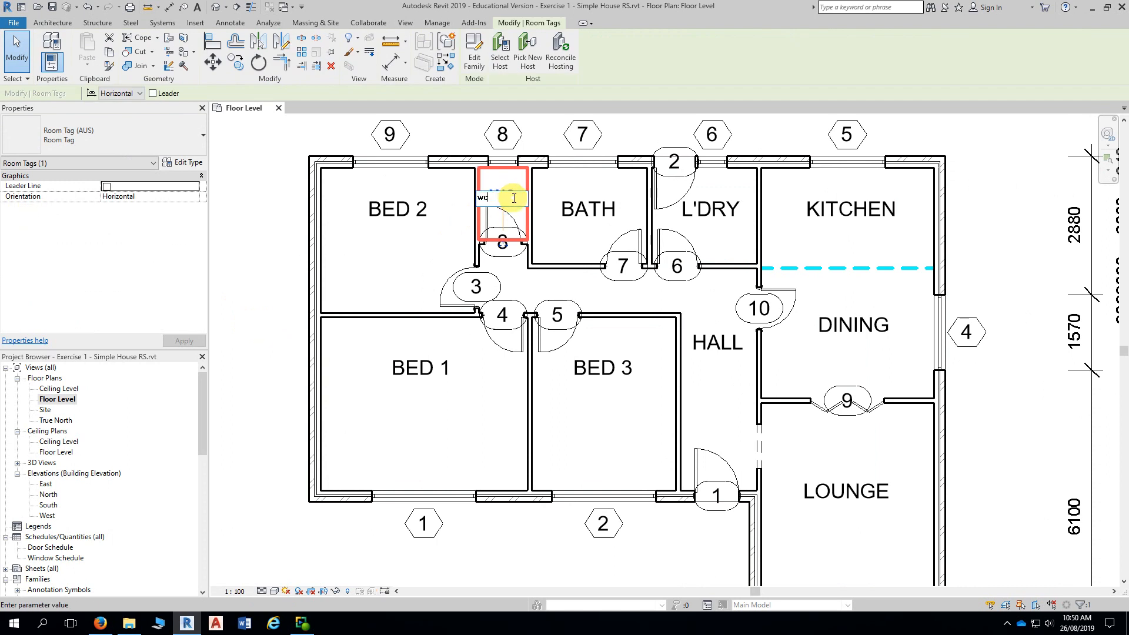
drag(513, 198, 472, 201)
text(WC)
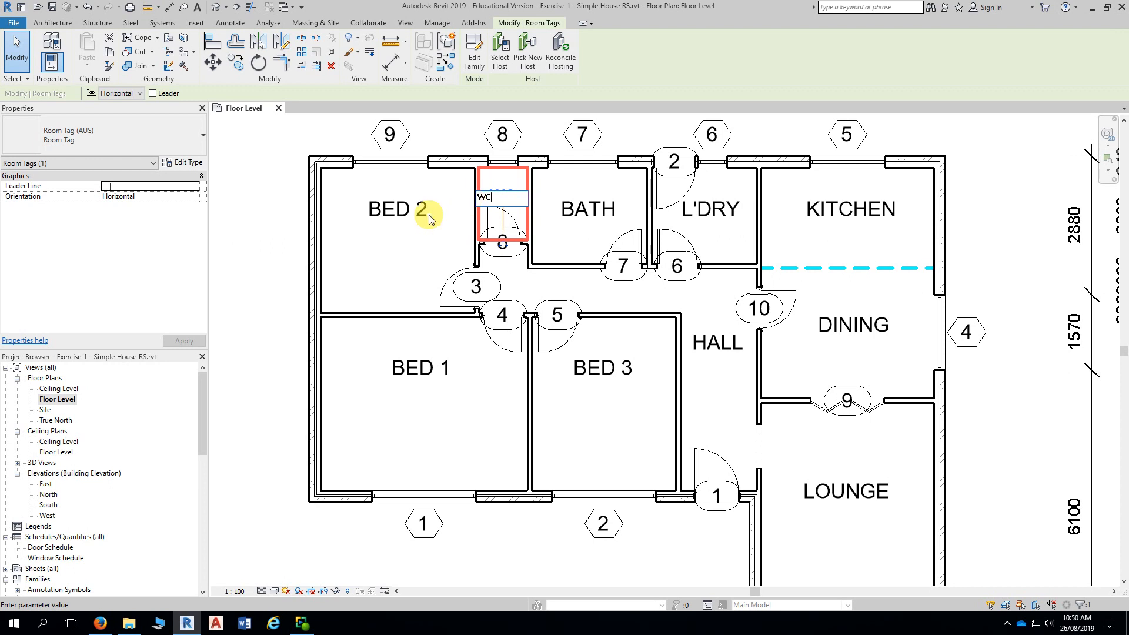
click(265, 240)
click(304, 257)
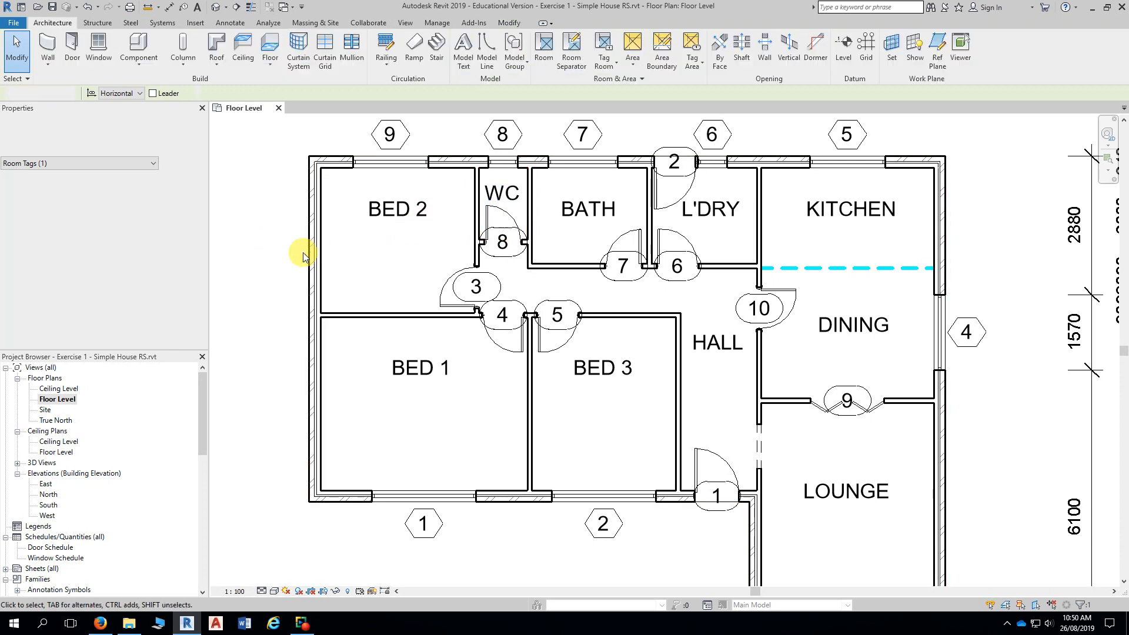
- Move the BED 1 tag down and slightly toward the outer wall, and lower the BED 3 tag to about the same level
click(406, 369)
drag(424, 430, 432, 446)
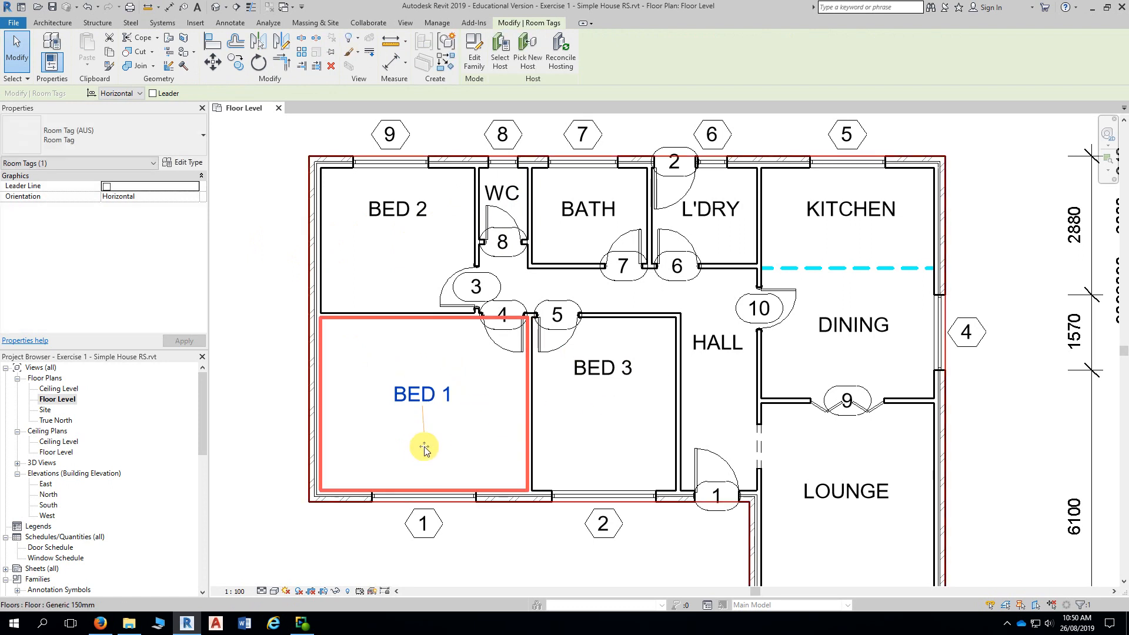
key(Escape)
click(425, 398)
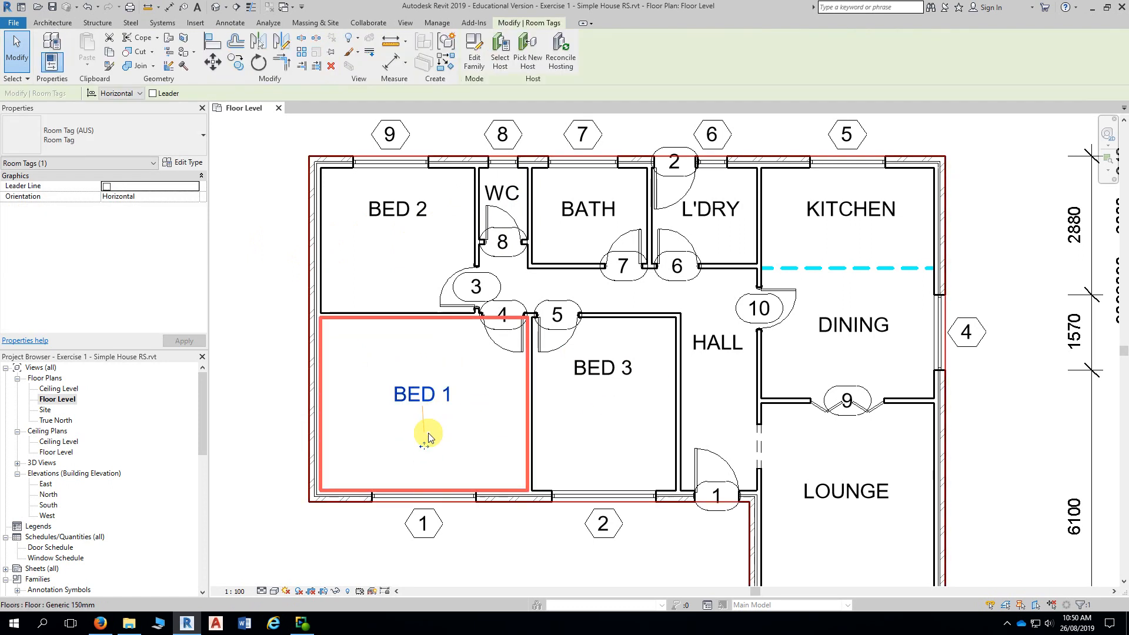
drag(425, 447, 403, 449)
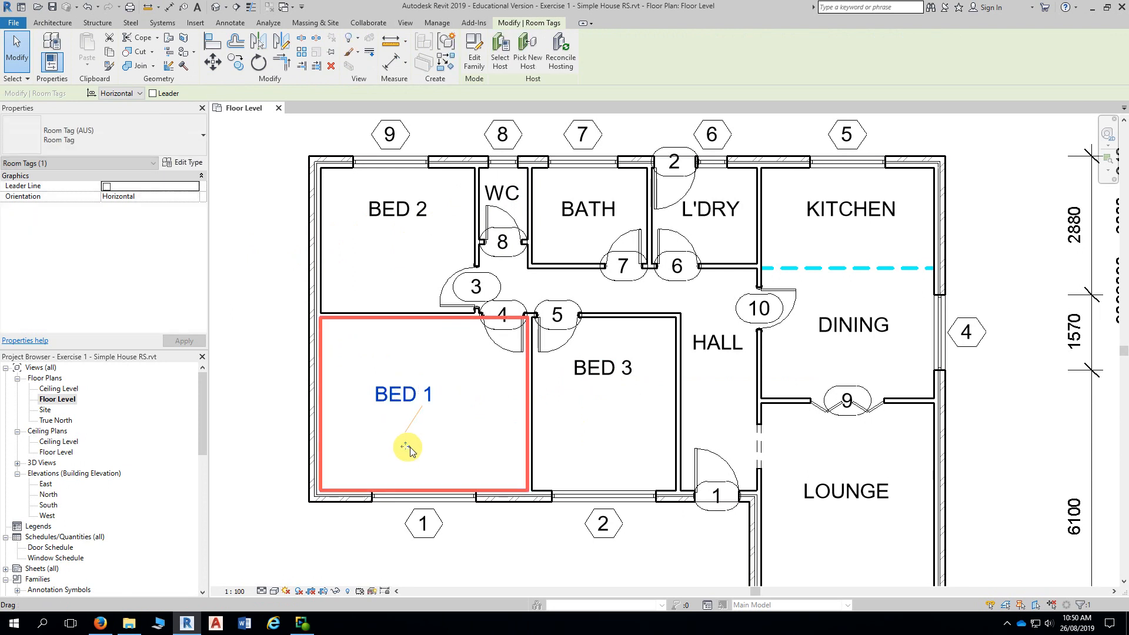
click(600, 372)
drag(604, 421, 604, 447)
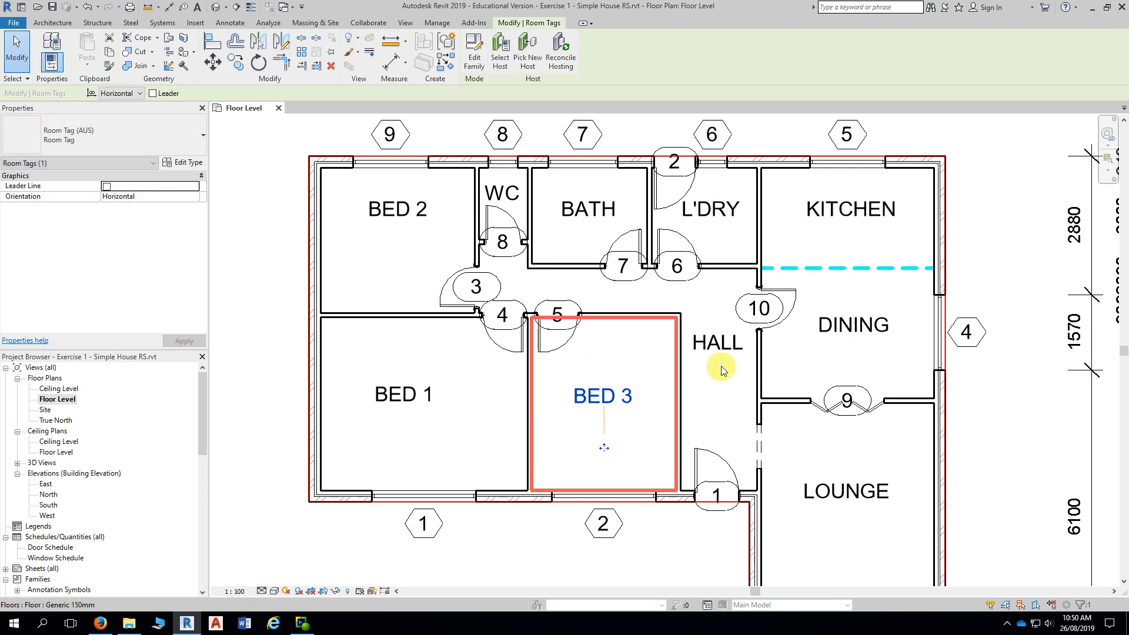
- Nudge the LOUNGE tag slightly to fine-tune its position within the room
click(834, 322)
middle_drag(893, 486, 870, 402)
key(Escape)
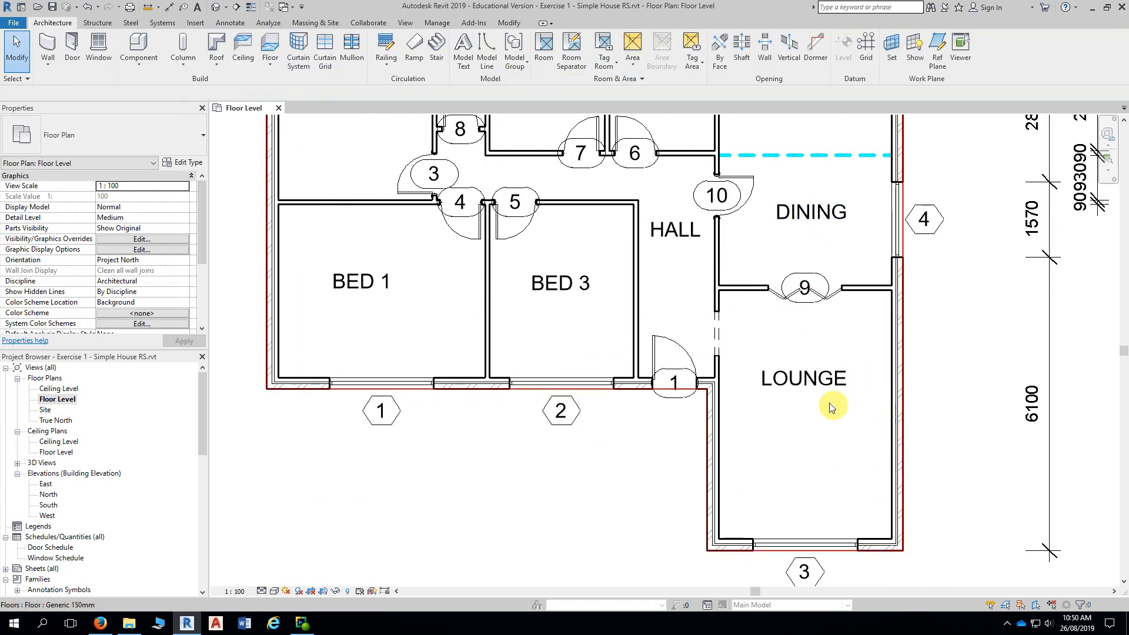
click(814, 378)
drag(810, 475, 810, 472)
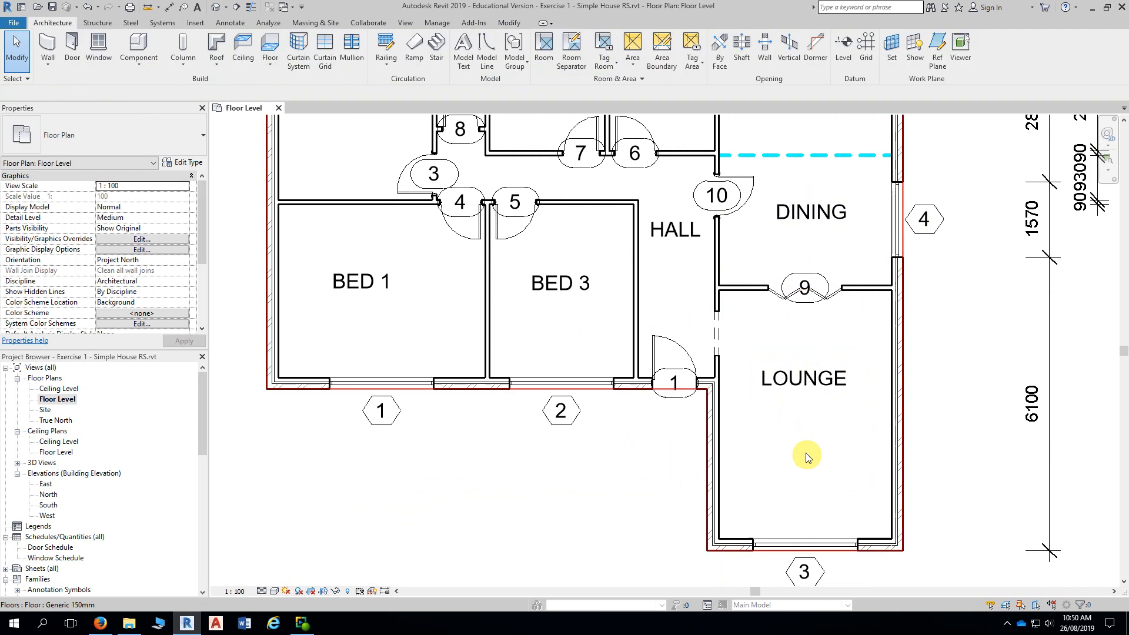
- Move the LOUNGE tag down a little toward the middle of its room
click(808, 388)
drag(806, 432, 802, 450)
click(965, 456)
scroll(970, 458, down, 3)
middle_drag(985, 459, 829, 434)
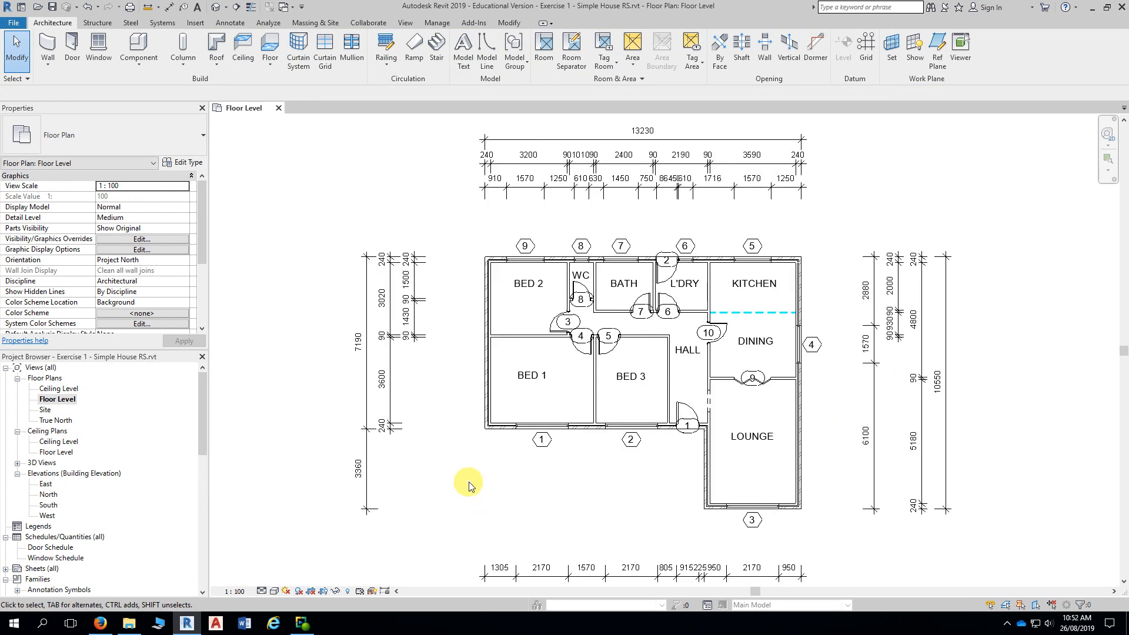
- Delete the BED 1 room tag while keeping the room itself, and dismiss the resulting warning
scroll(468, 484, up, 4)
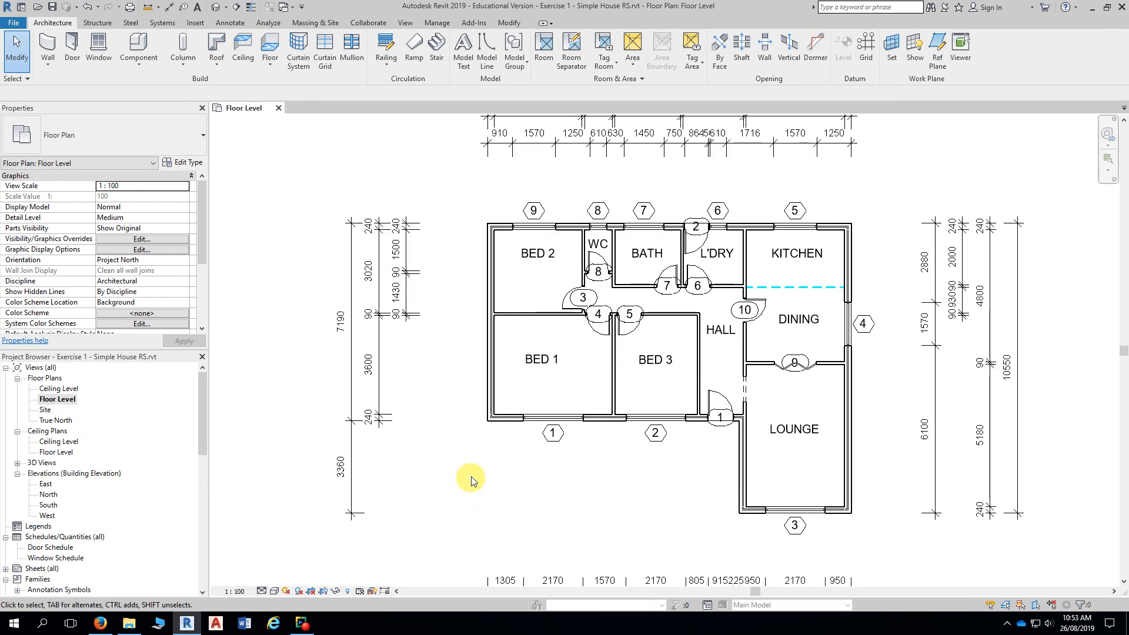
scroll(382, 382, up, 2)
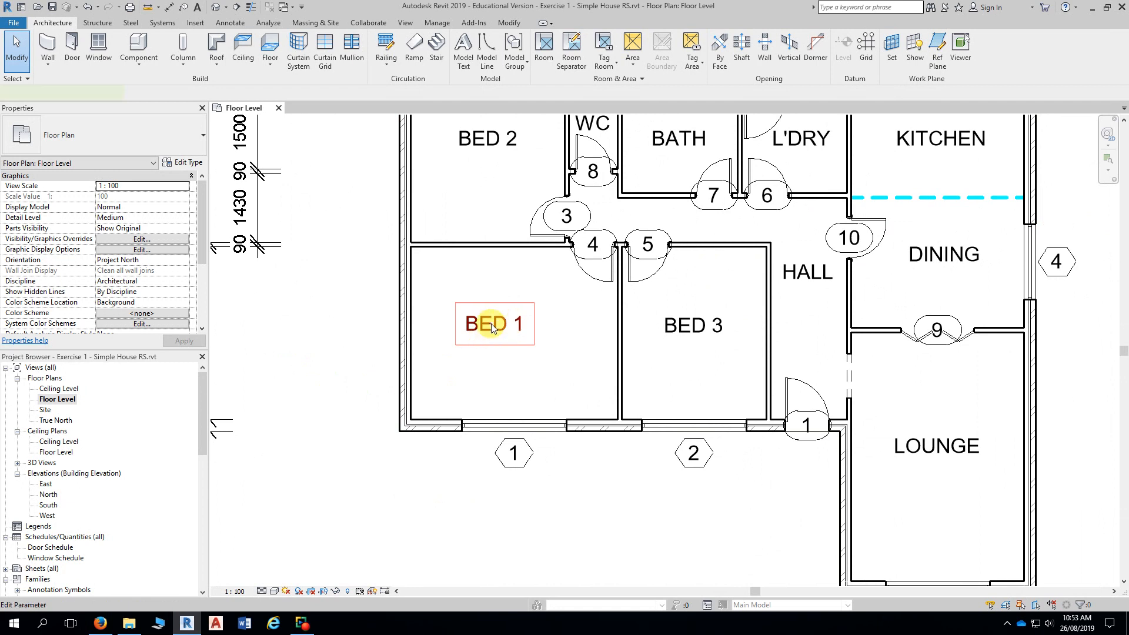
click(491, 328)
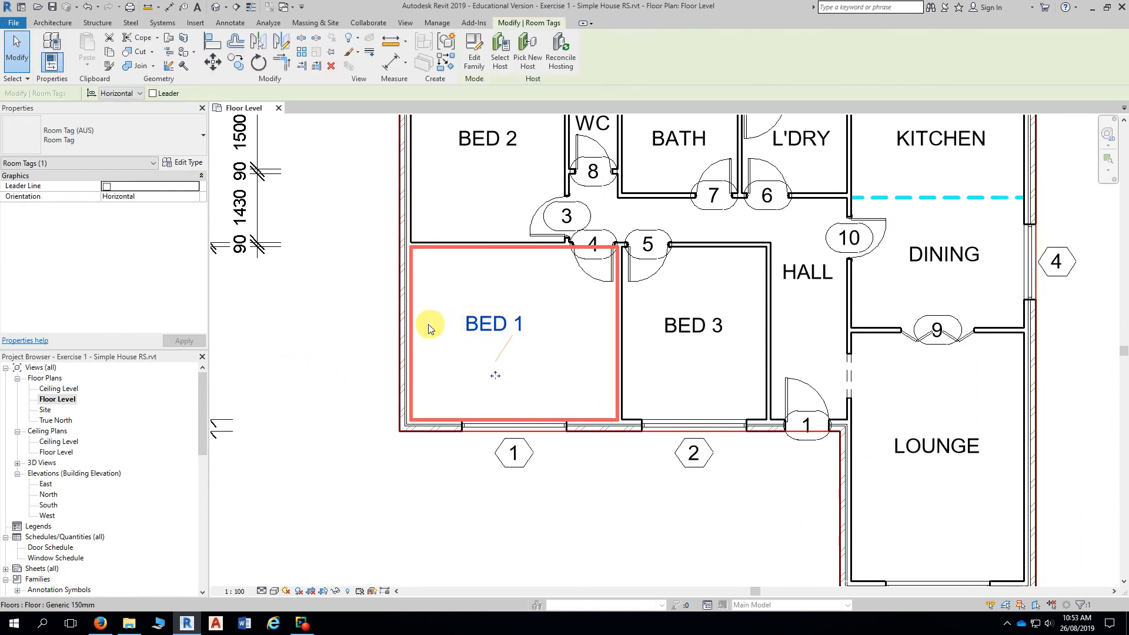
key(Delete)
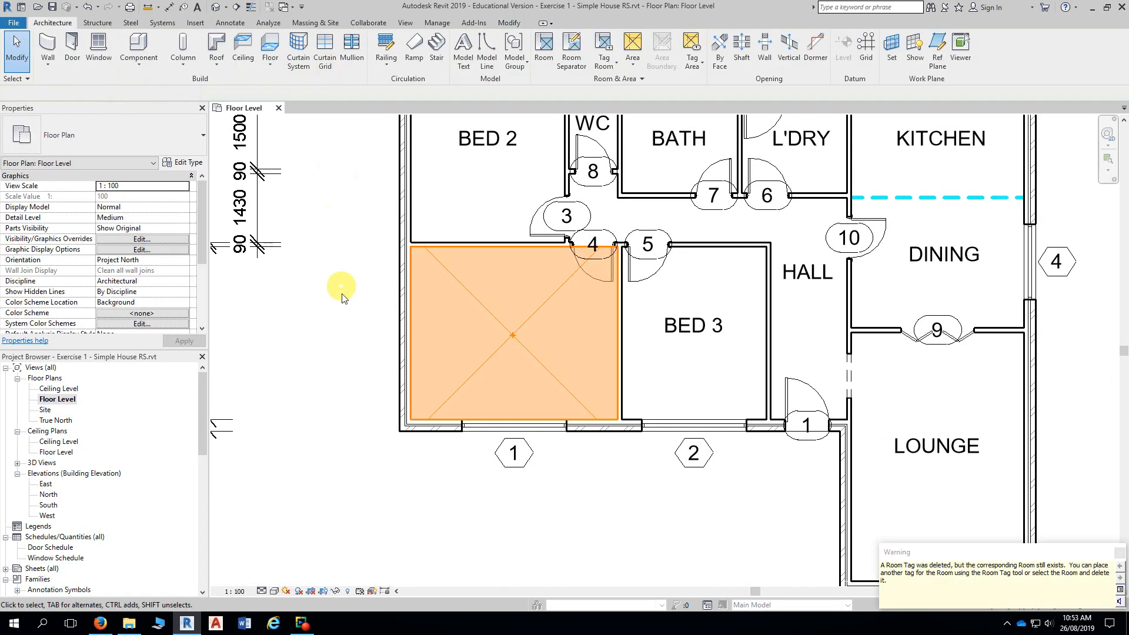
drag(968, 550, 834, 116)
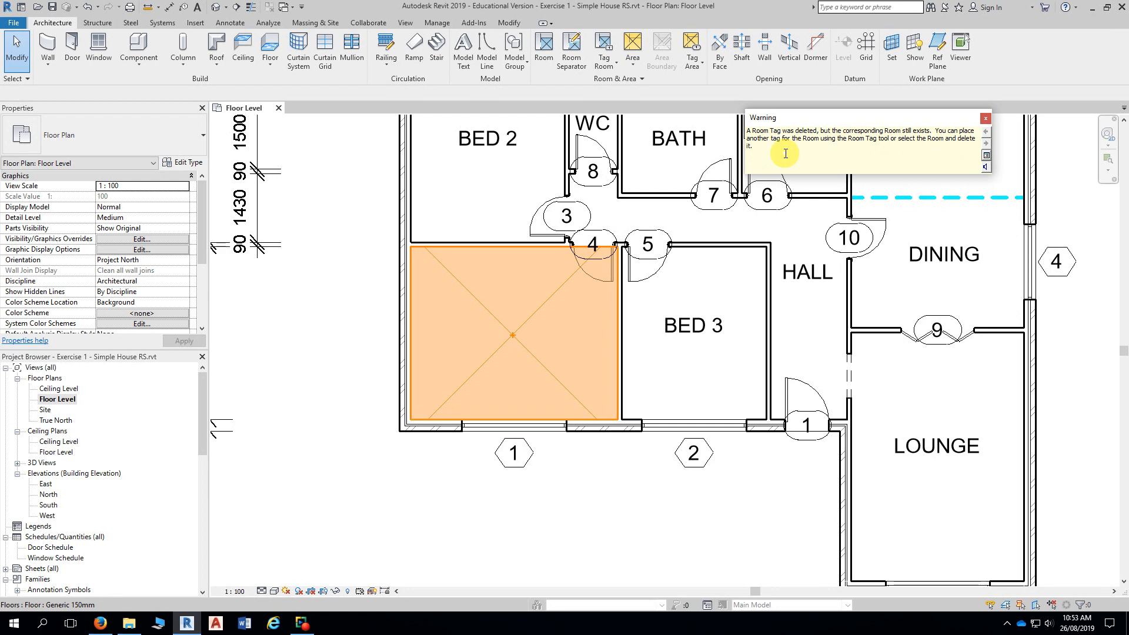
click(986, 118)
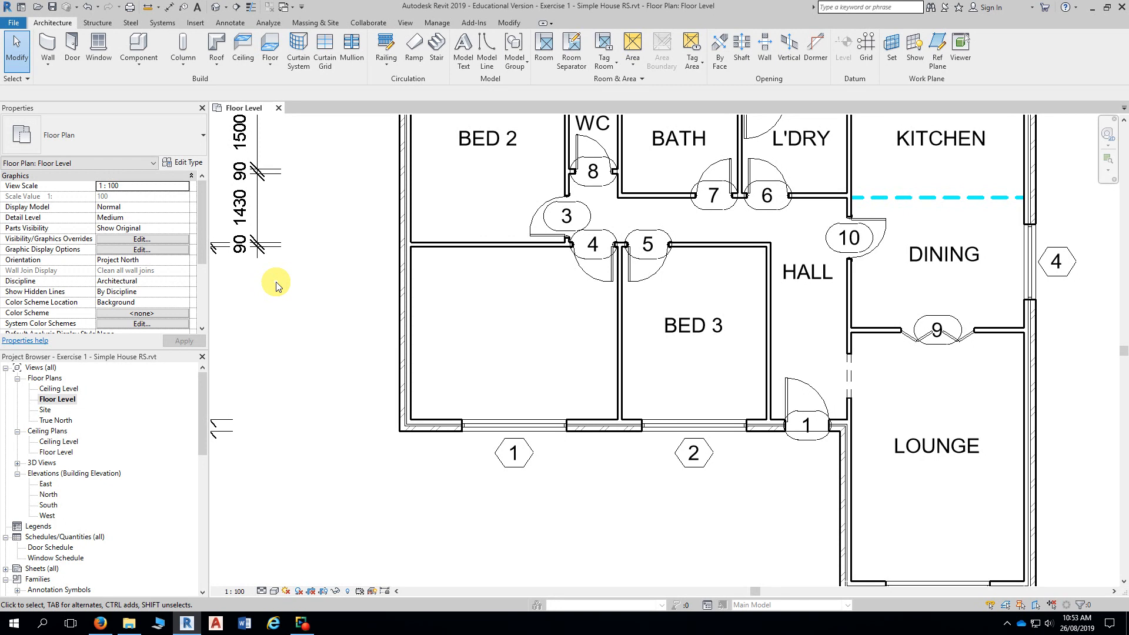
- Place a new room tag without a leader near the centre of the untagged BED 1 room using Tag Room
scroll(302, 353, down, 2)
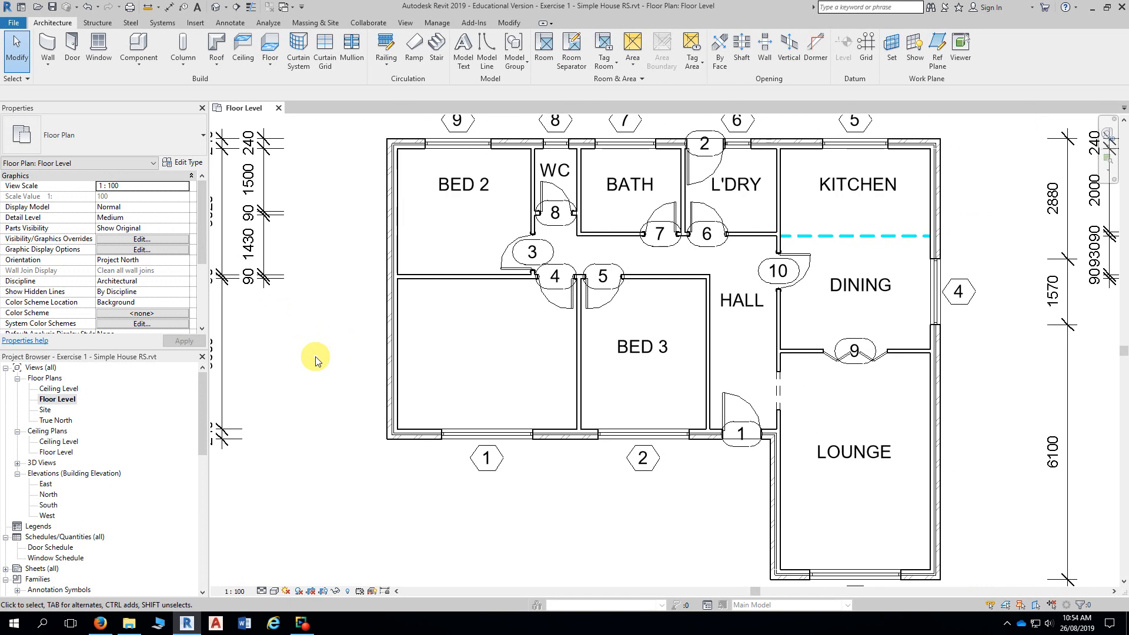
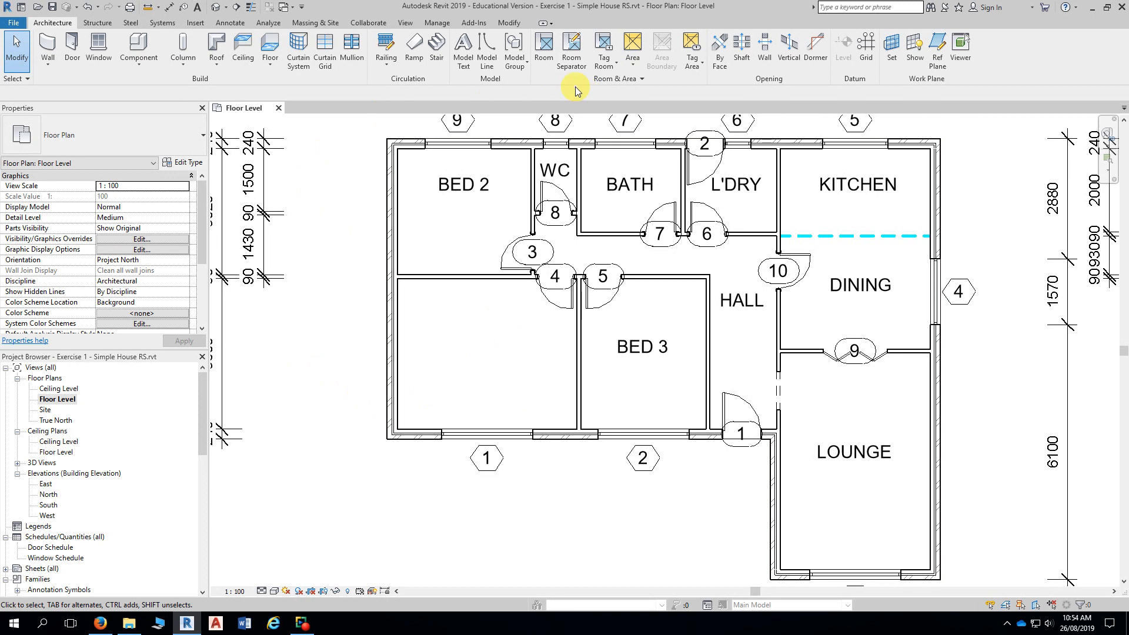
click(615, 65)
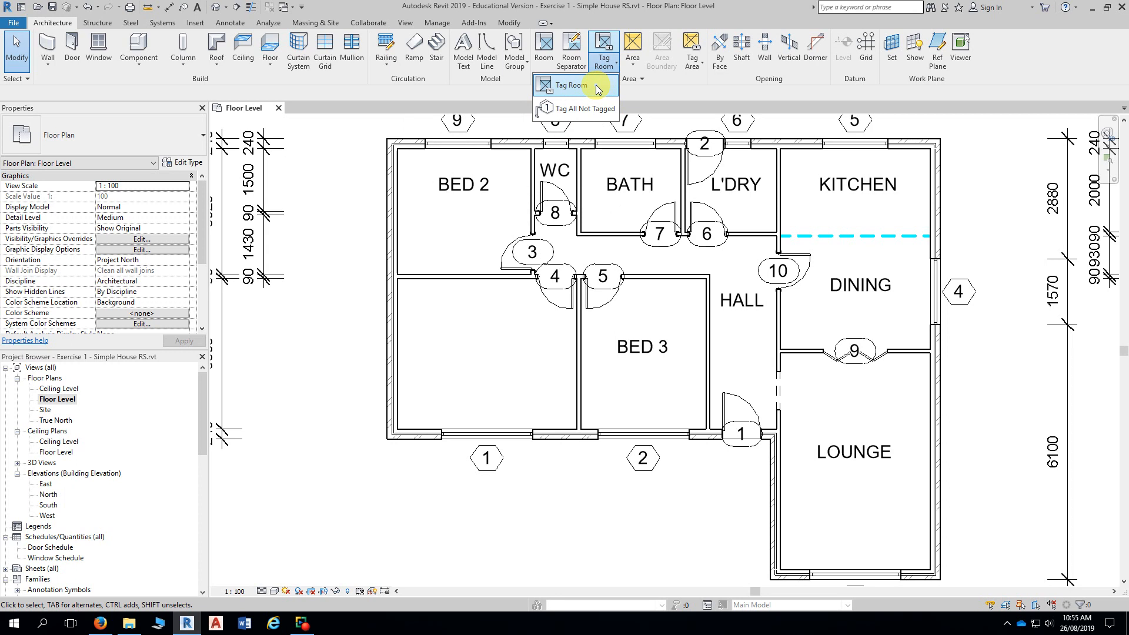
click(585, 89)
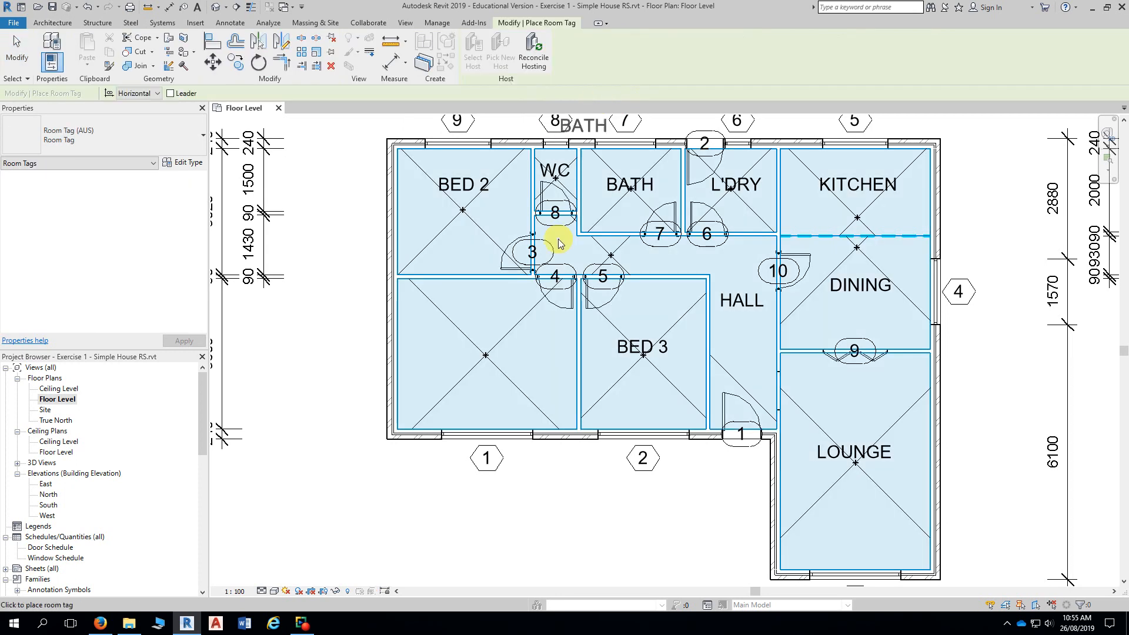
click(487, 379)
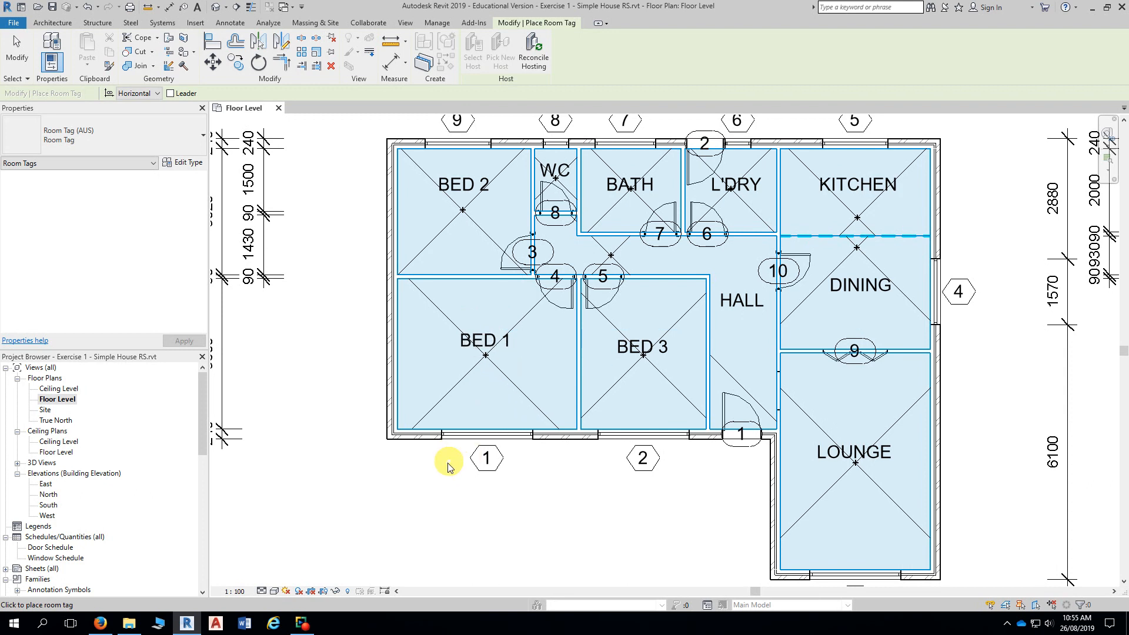
key(Escape)
key(Escape)
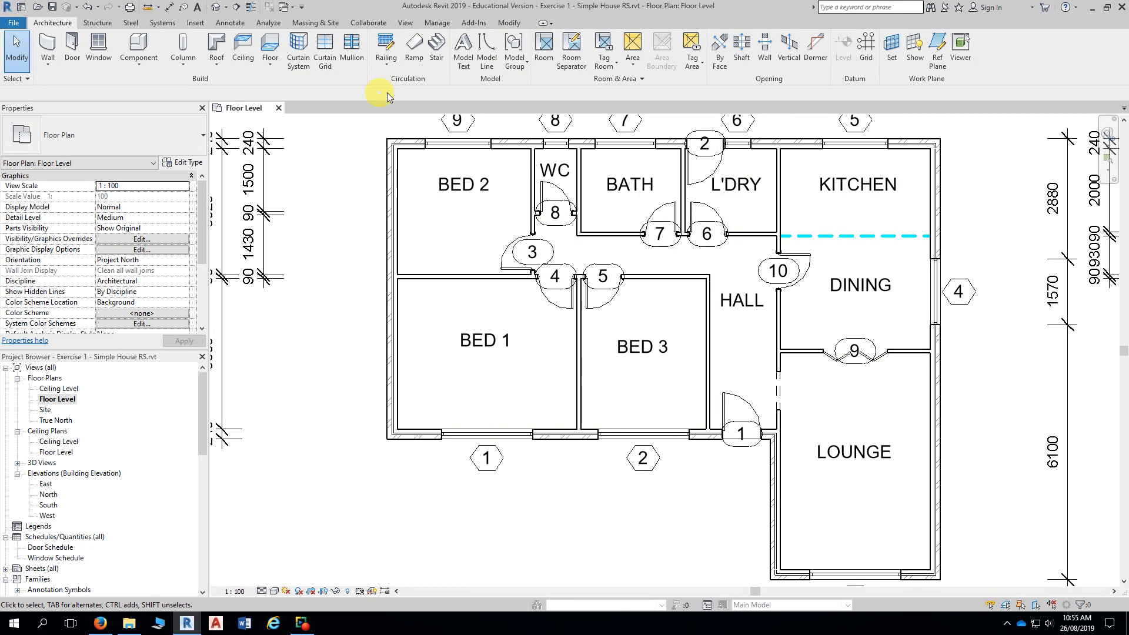
click(597, 73)
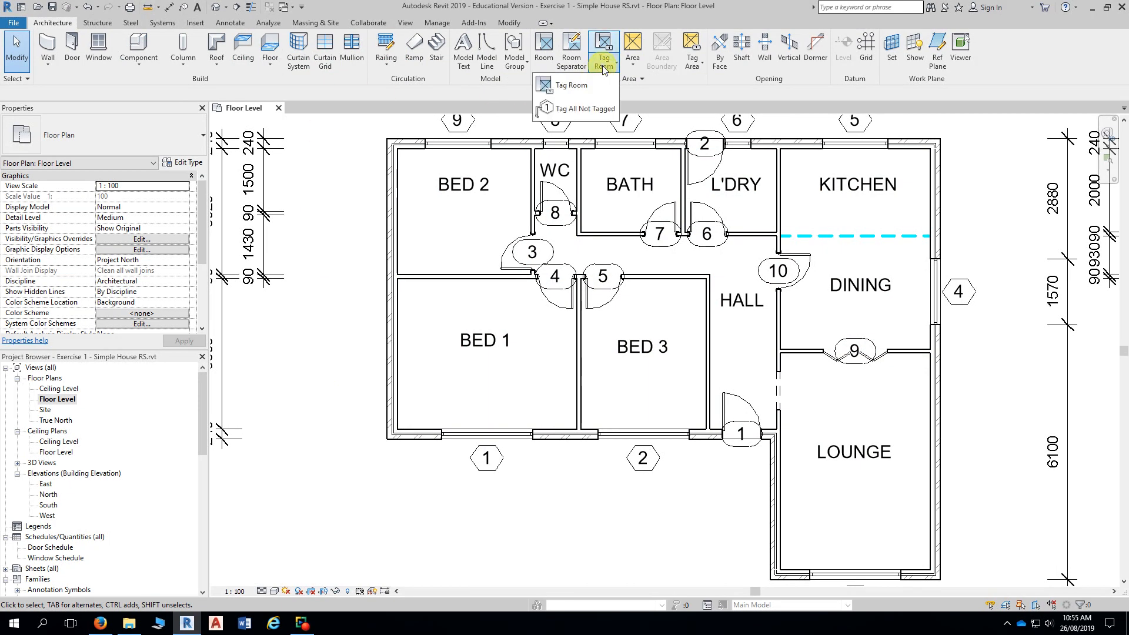
click(569, 96)
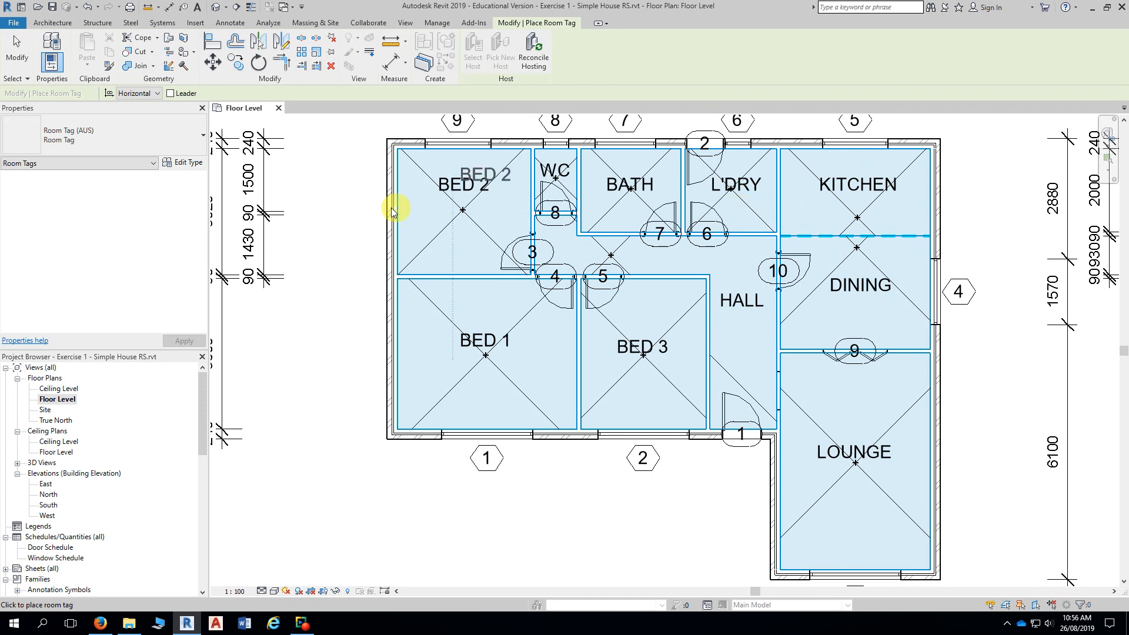
key(Escape)
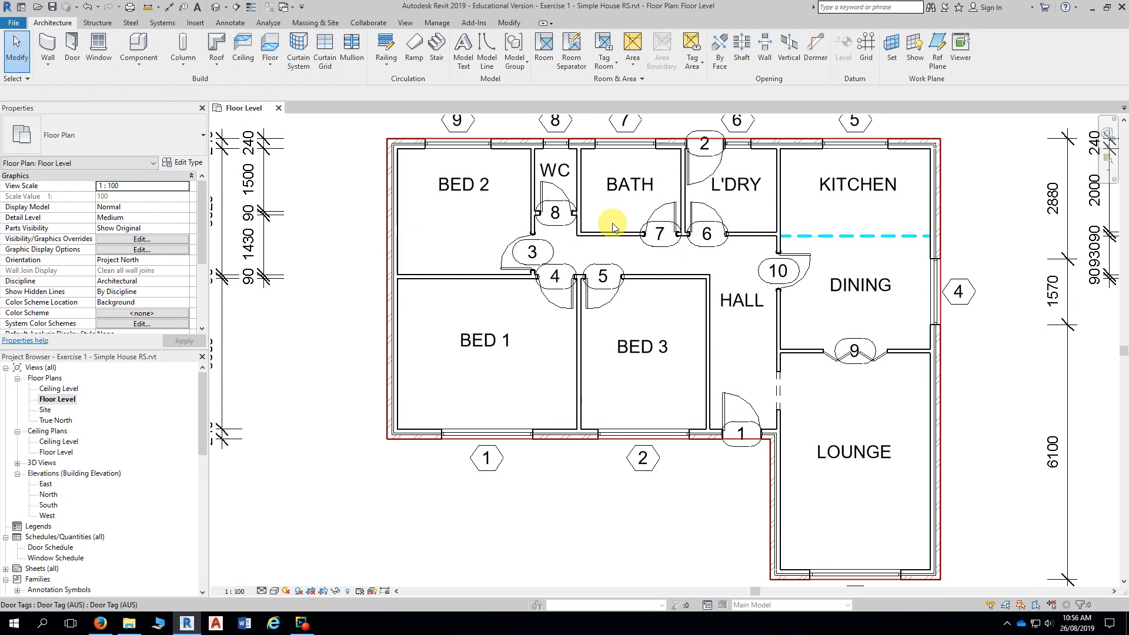
- Select the KITCHEN room at its boundary with the dining area to view its properties, and clear the selection
key(Tab)
click(883, 237)
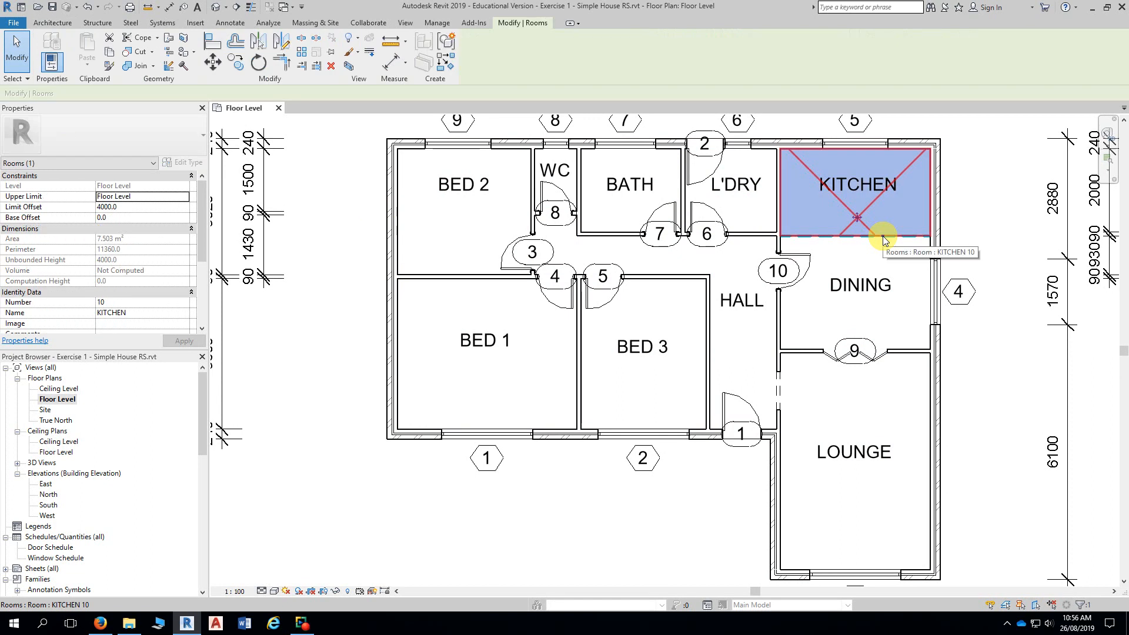
key(Escape)
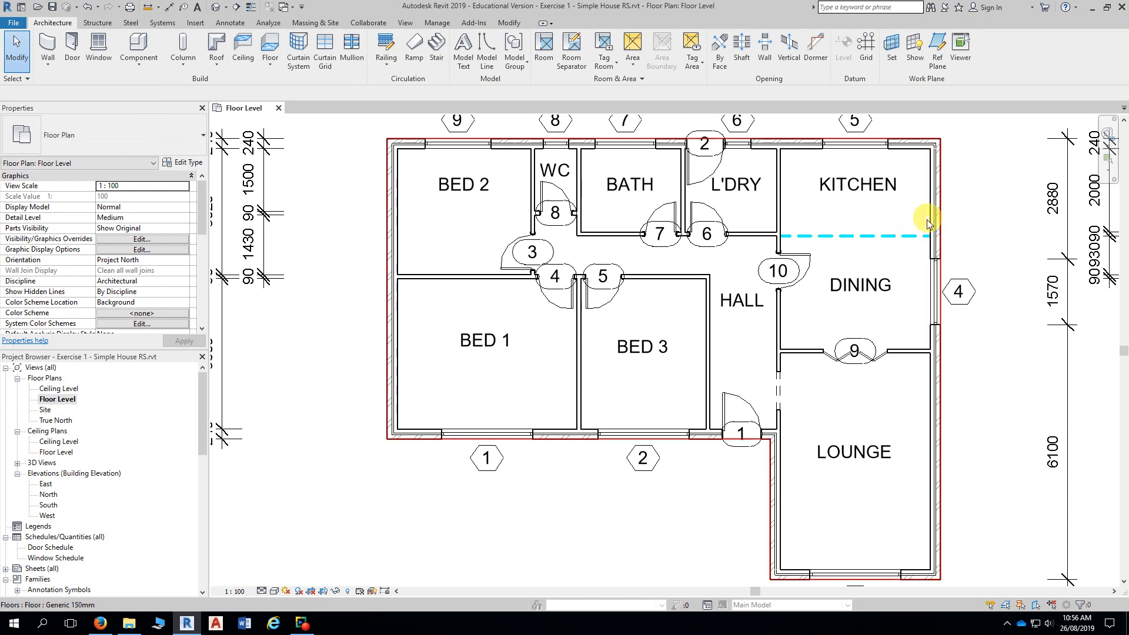
click(895, 236)
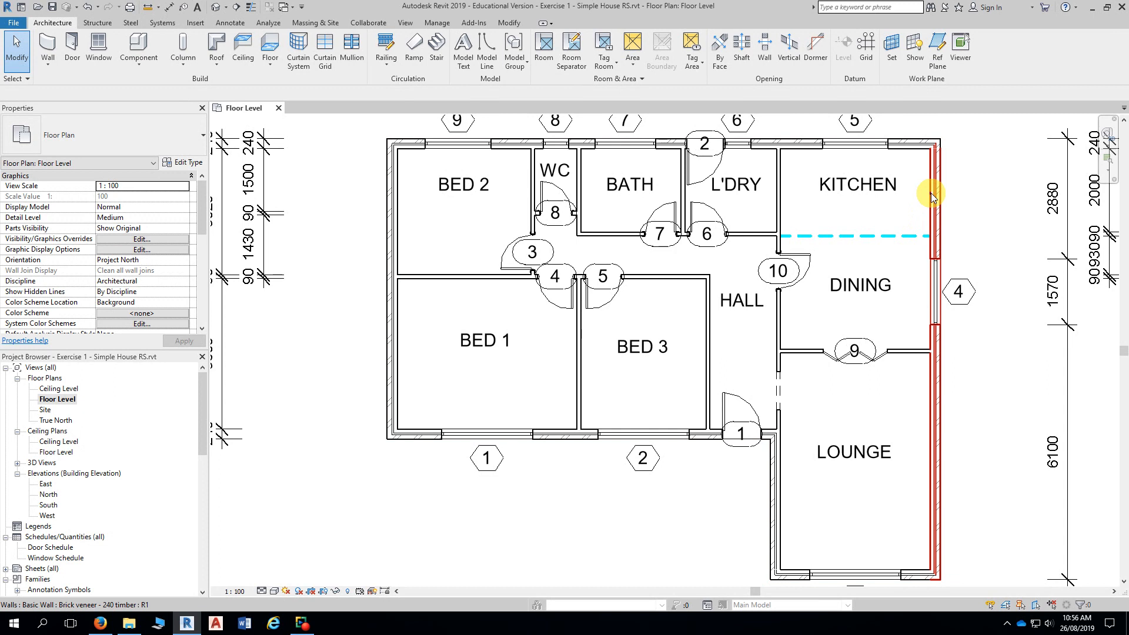
key(Tab)
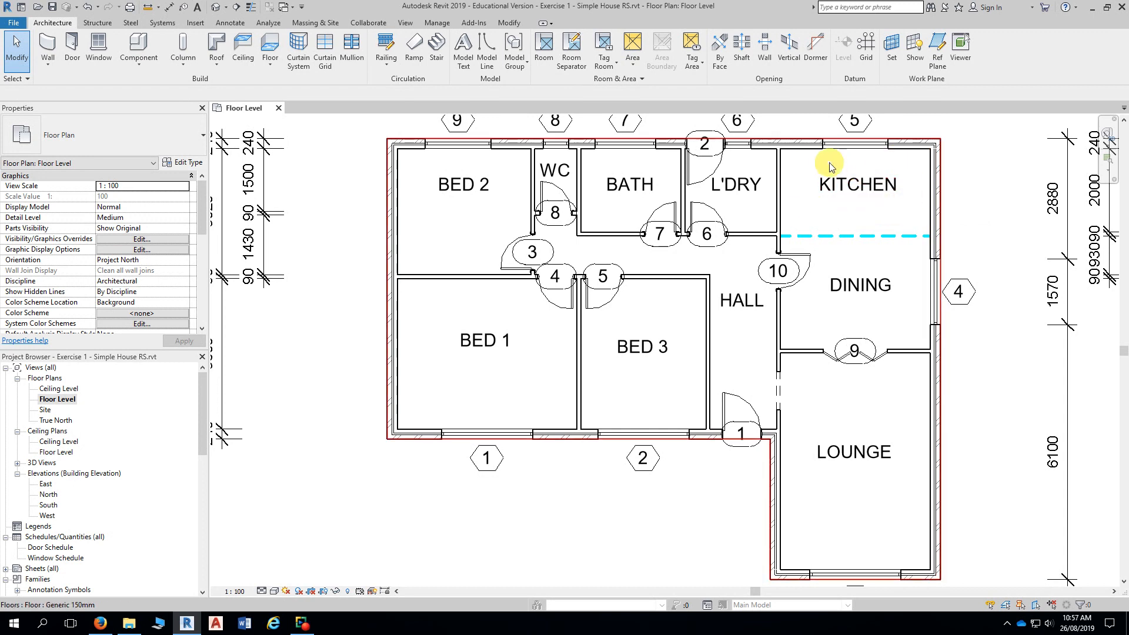
click(803, 170)
key(Escape)
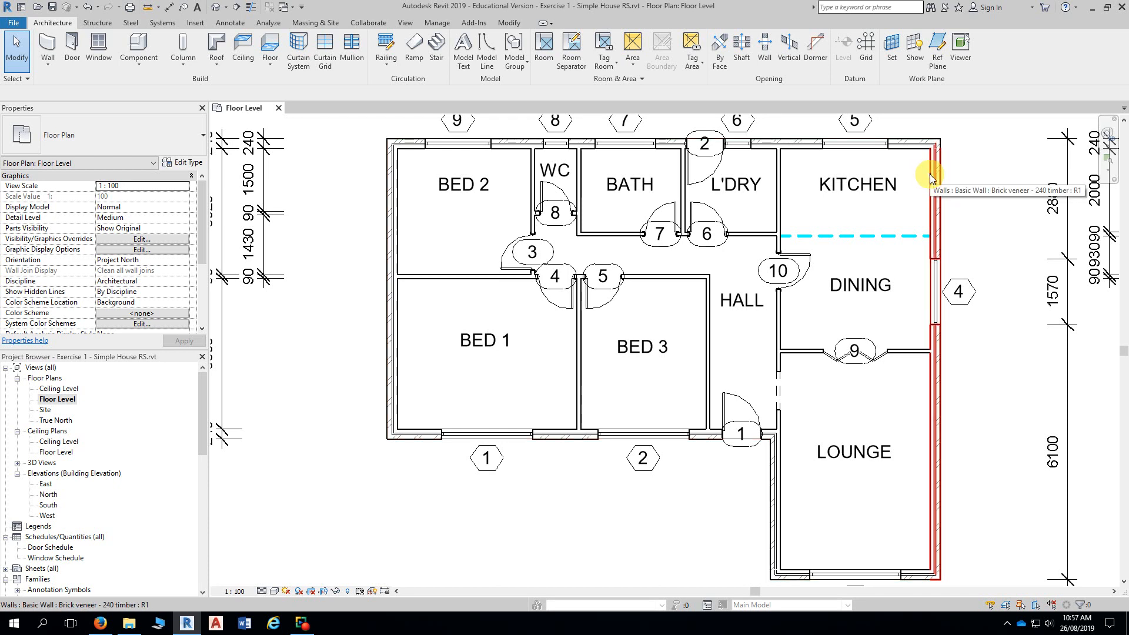
- Cycle through the overlapping elements at the kitchen's exterior side wall, select the KITCHEN room and examine its properties
key(Tab)
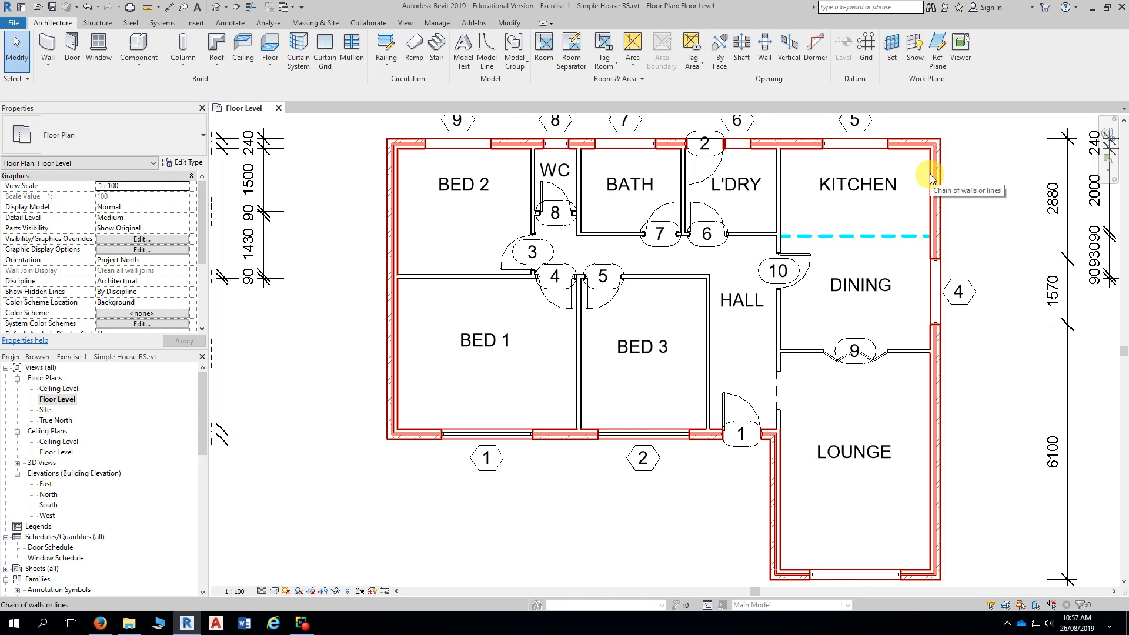
key(Tab)
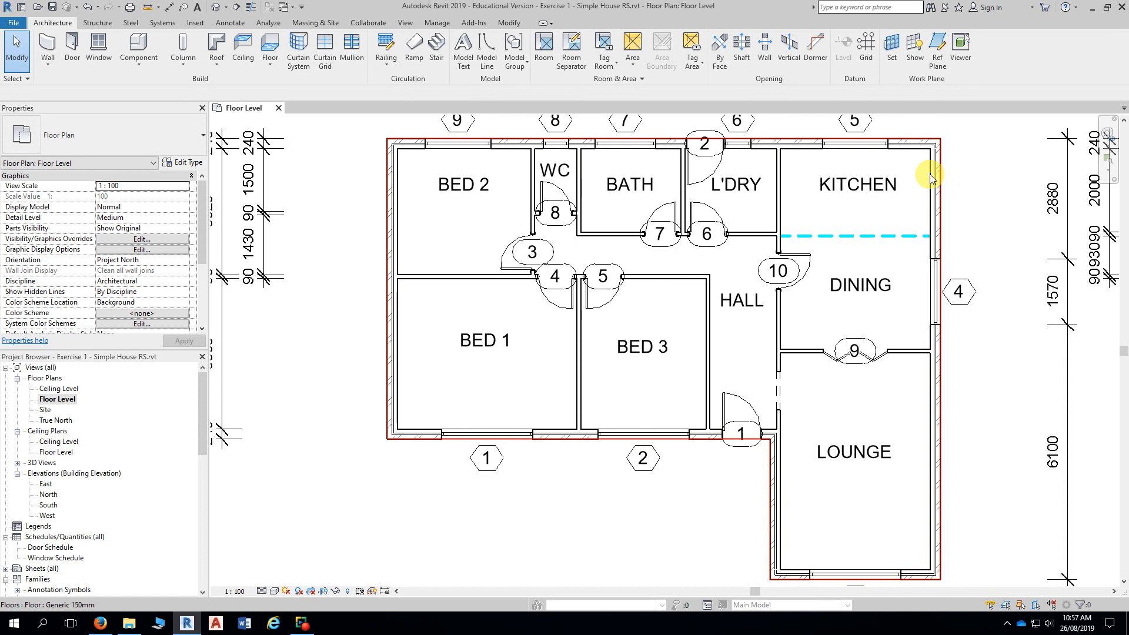
key(Tab)
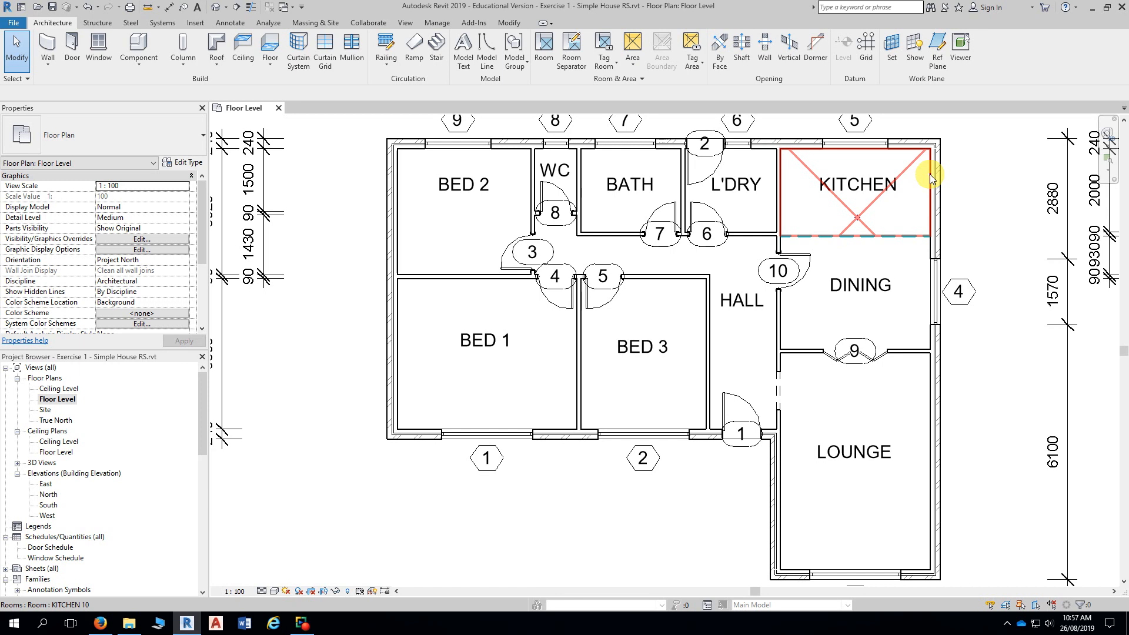
click(930, 179)
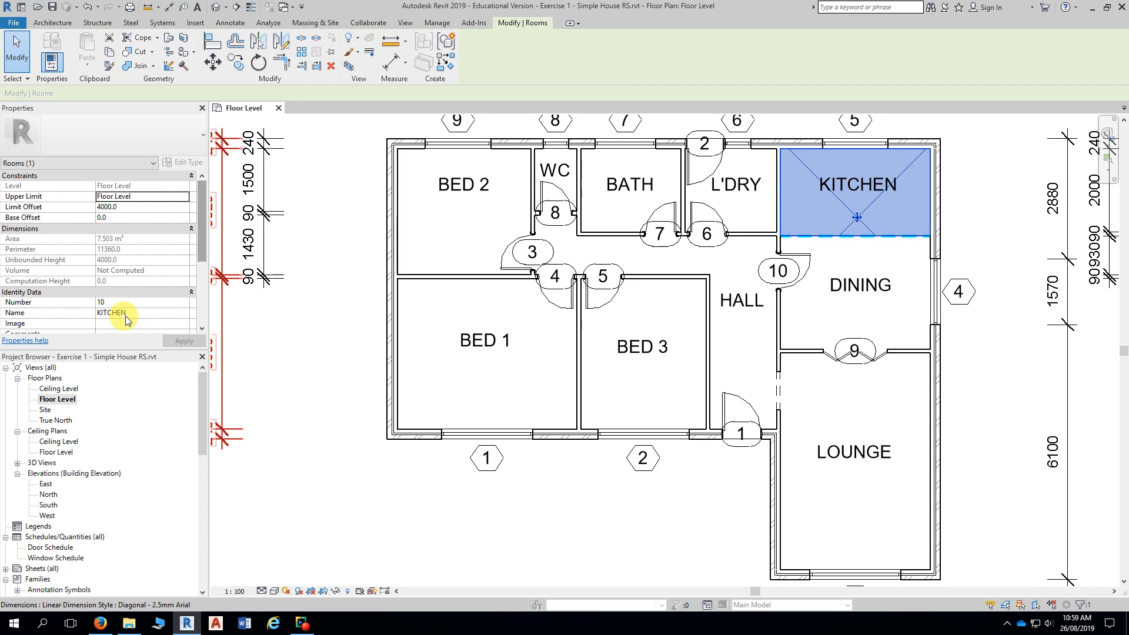
click(317, 258)
- Undock the Project Browser and float it beside the floor plan so its full tree can be read
scroll(332, 283, down, 2)
scroll(330, 283, down, 3)
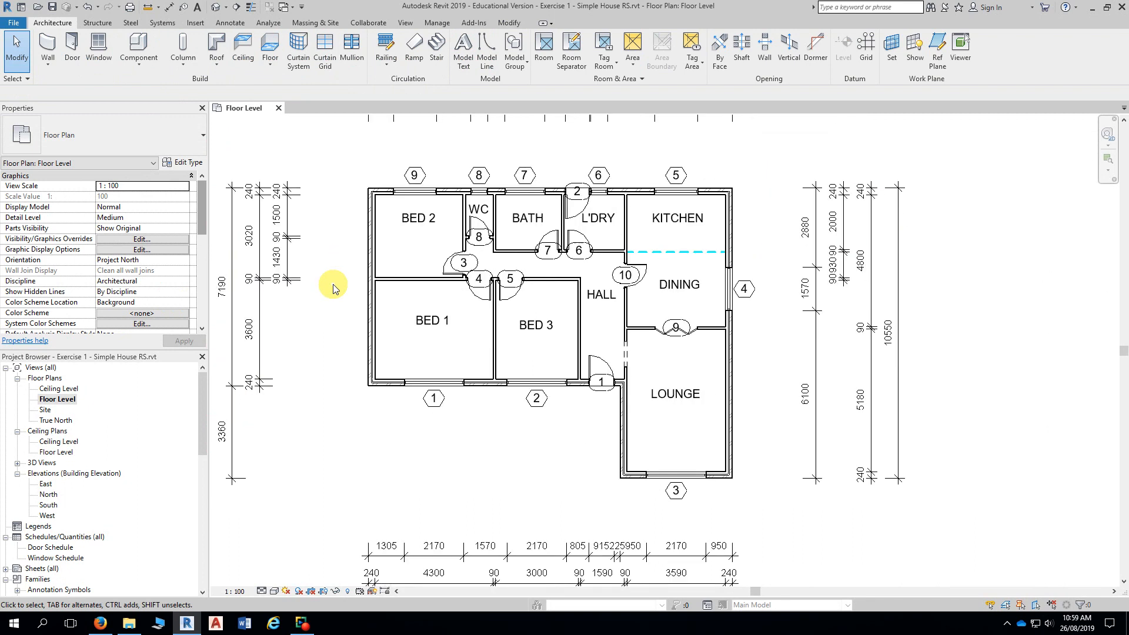
middle_drag(323, 323, 415, 327)
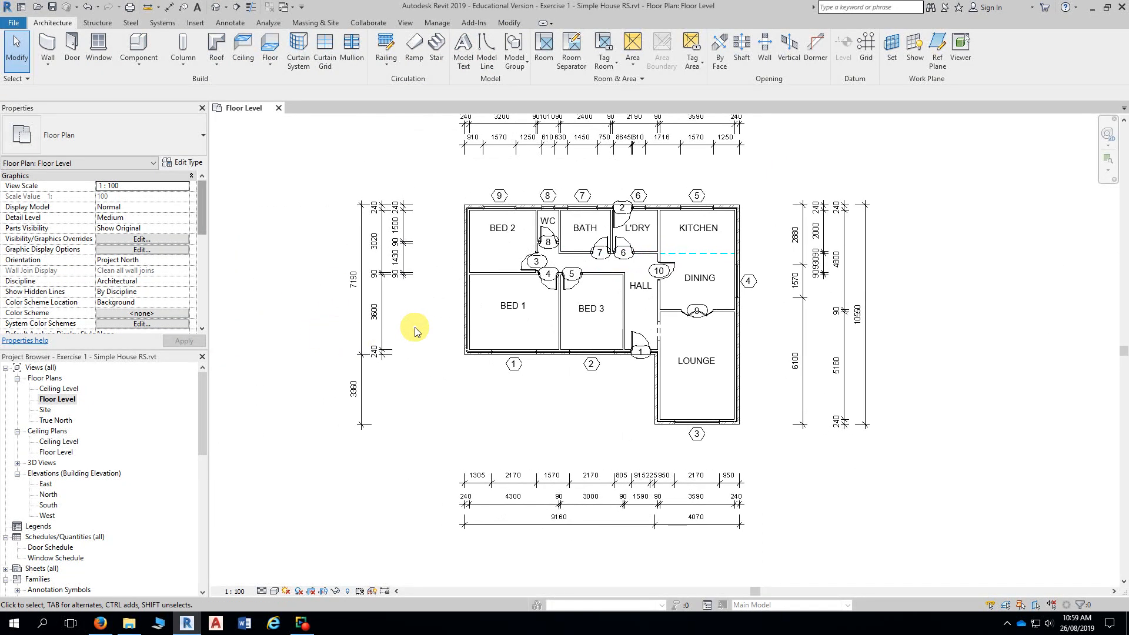
scroll(415, 326, down, 1)
middle_drag(414, 327, 428, 368)
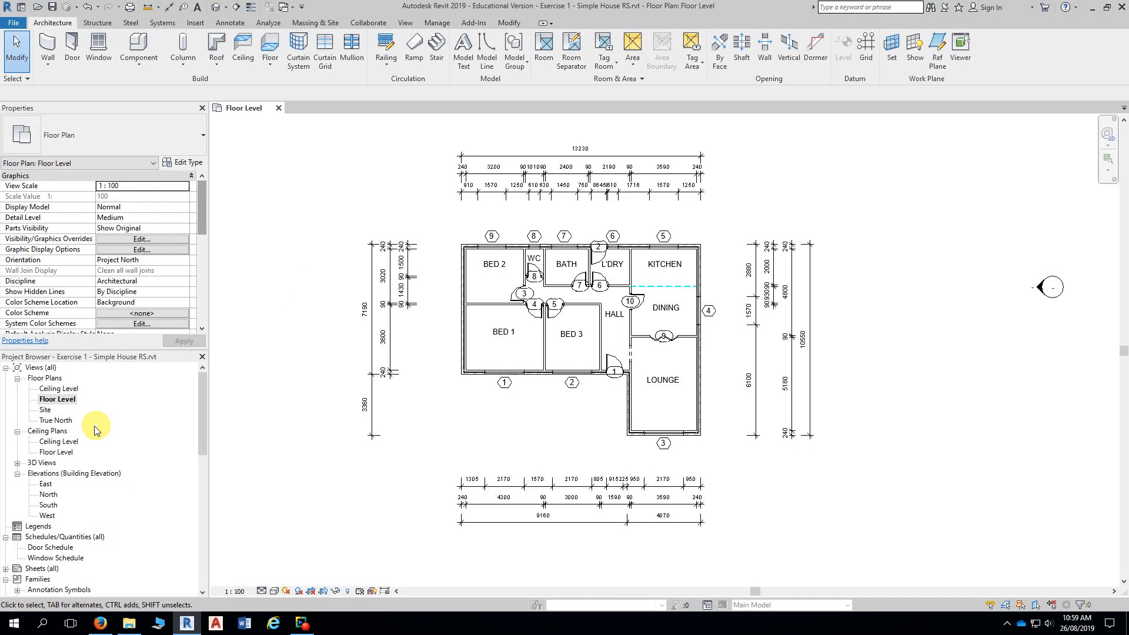
click(45, 379)
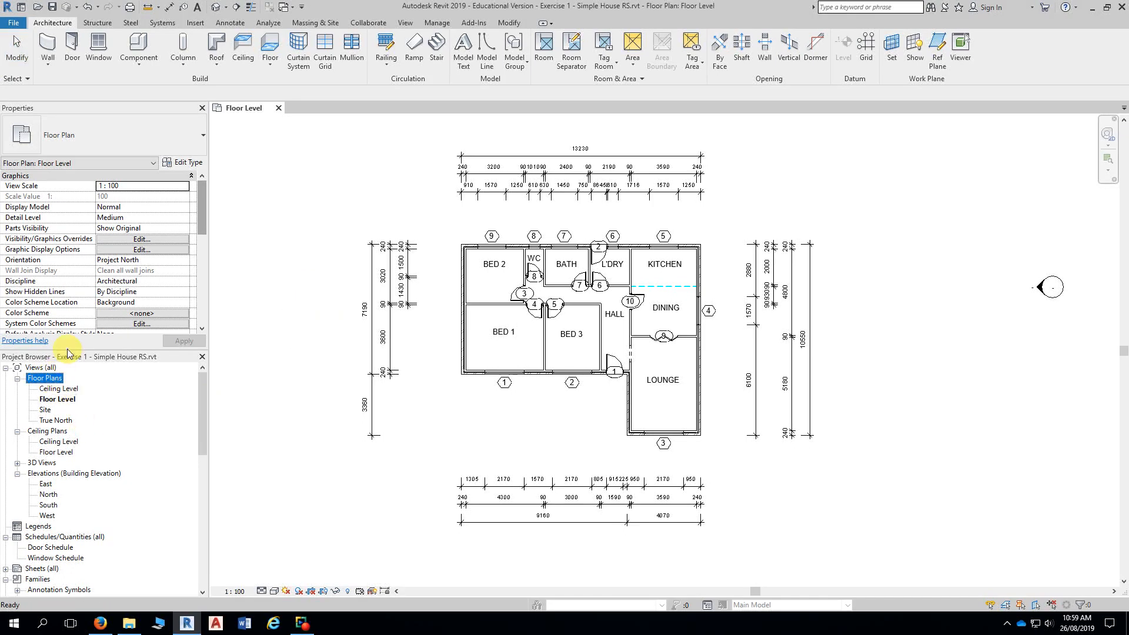
drag(158, 358, 461, 132)
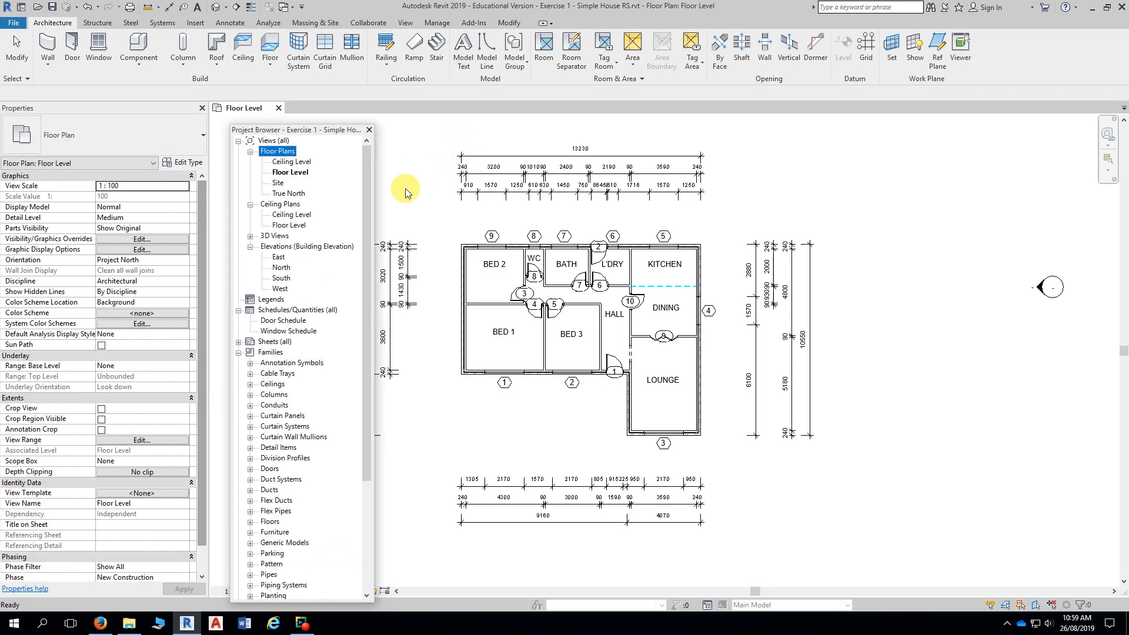
- Review the properties of the Ceiling Level, Floor Level, Site and True North floor plan views
click(288, 164)
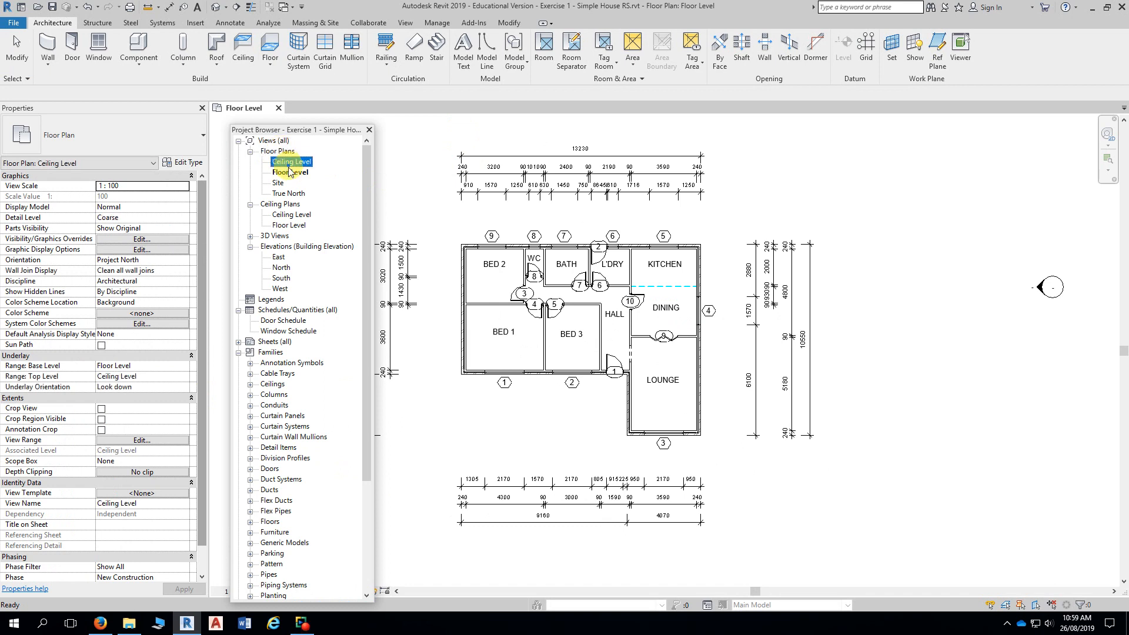
click(288, 172)
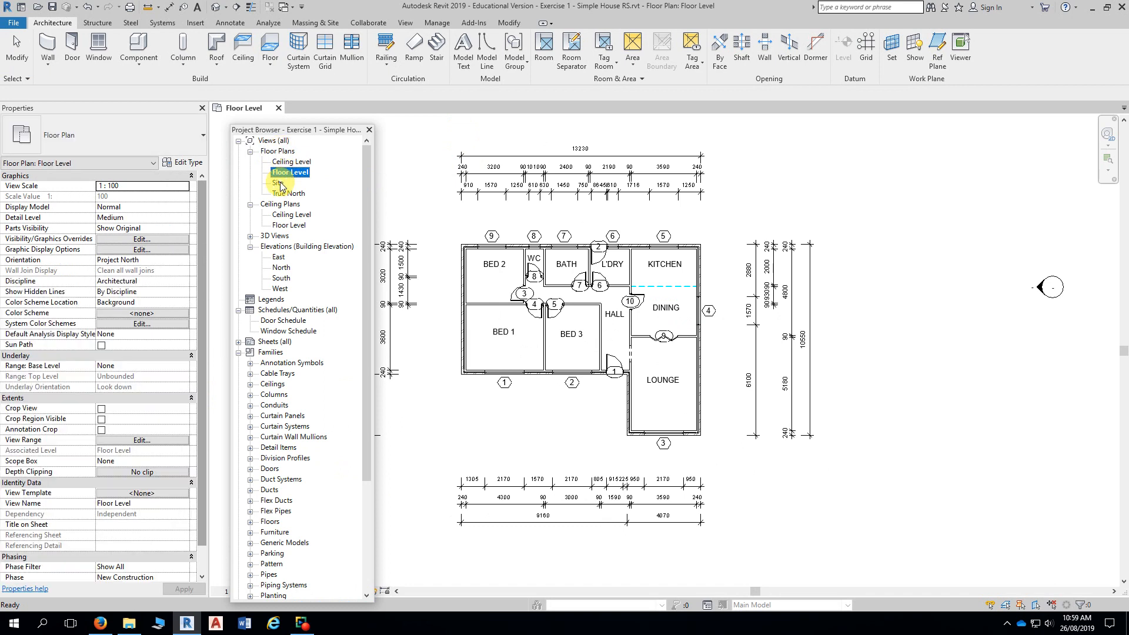
click(282, 184)
click(282, 194)
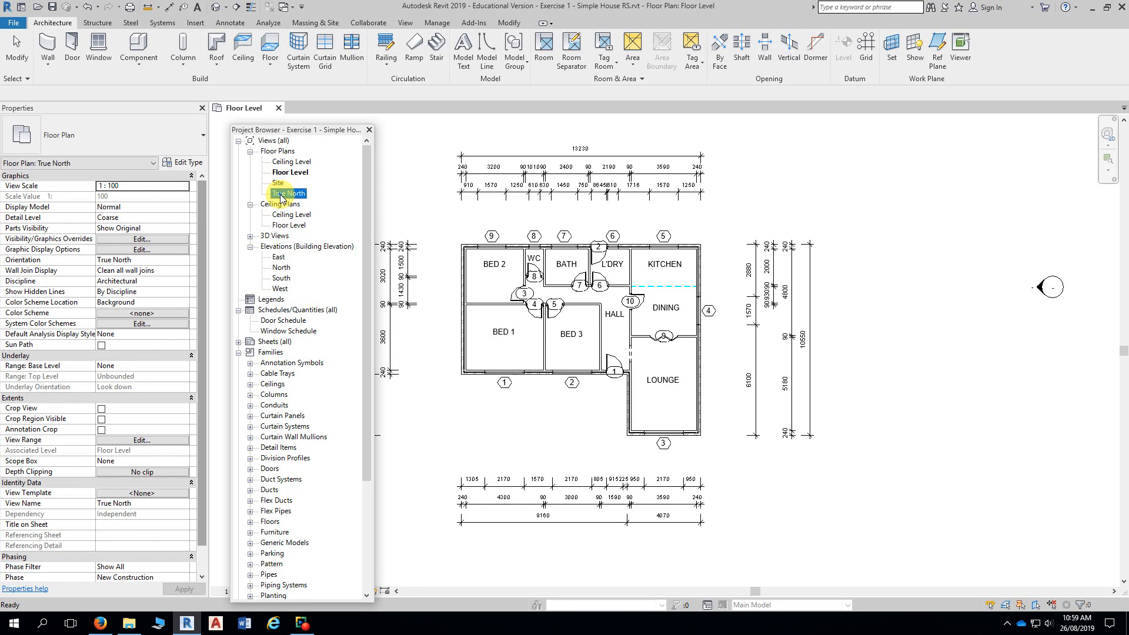
click(288, 173)
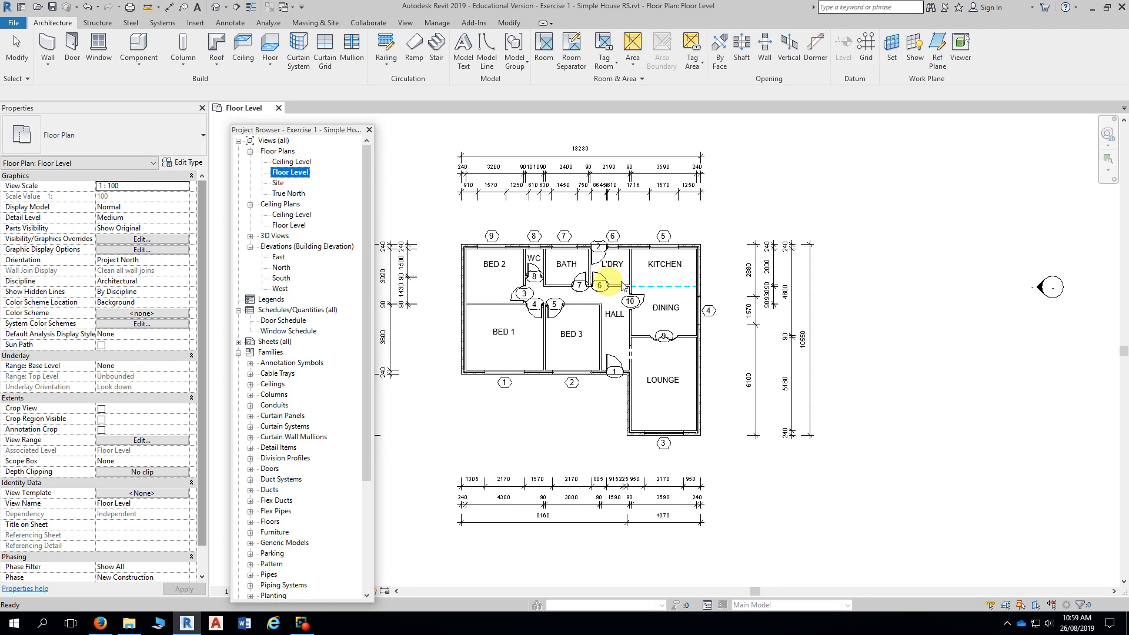
click(908, 209)
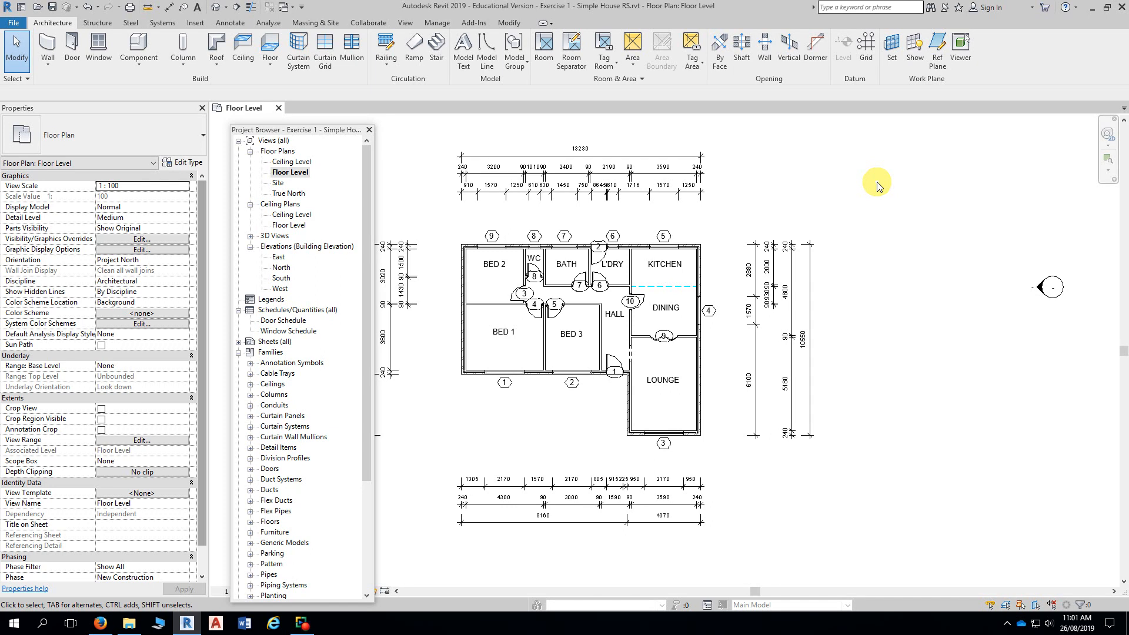
- Duplicate the Floor Level floor plan as an independent view without its detailing
click(286, 175)
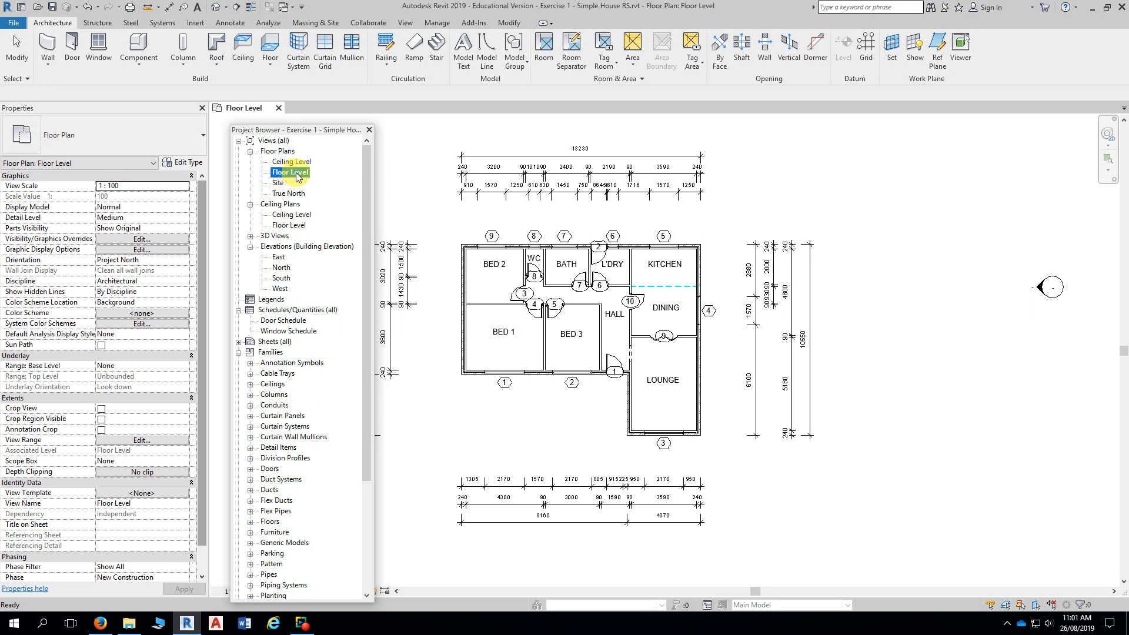
right_click(298, 177)
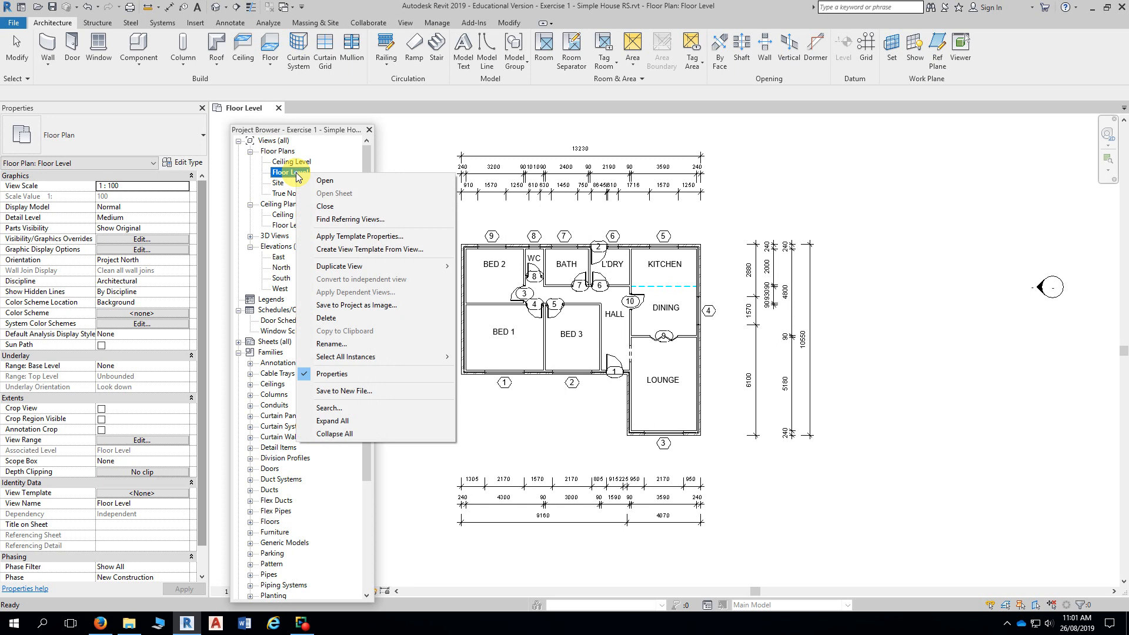
mouse_move(336, 269)
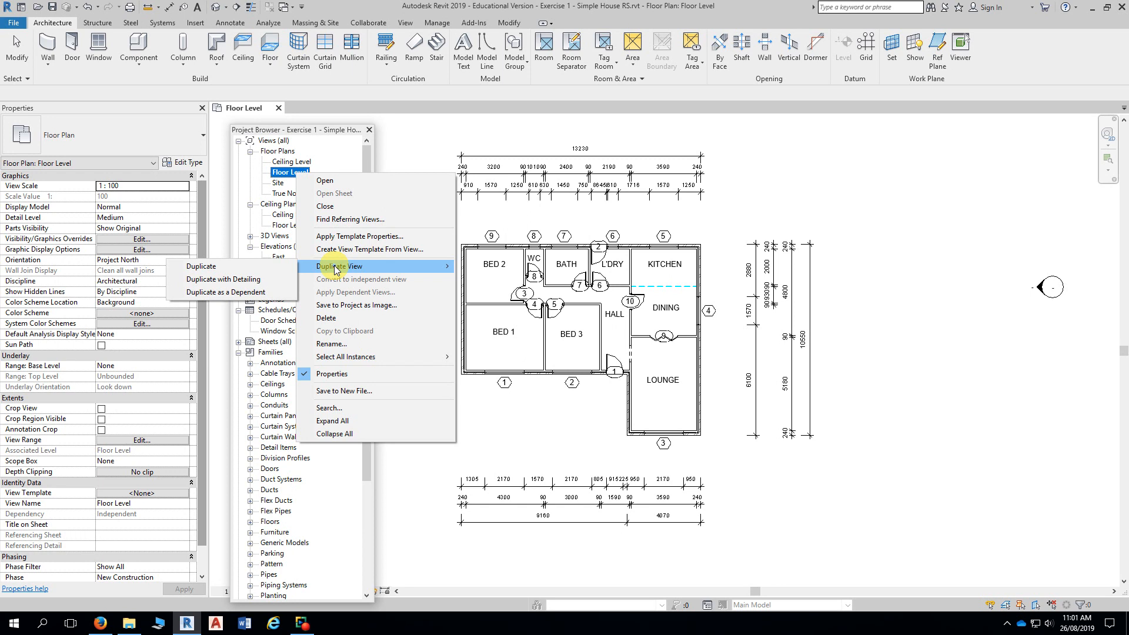
click(241, 269)
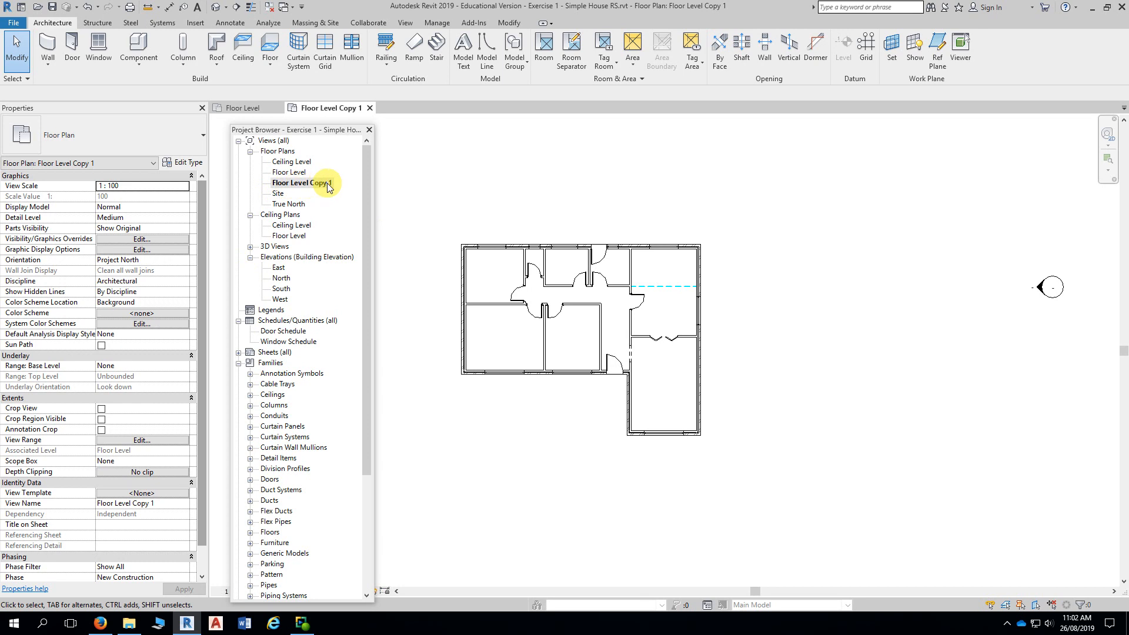
- Move the floating Project Browser slightly away from the duplicated floor plan
click(296, 173)
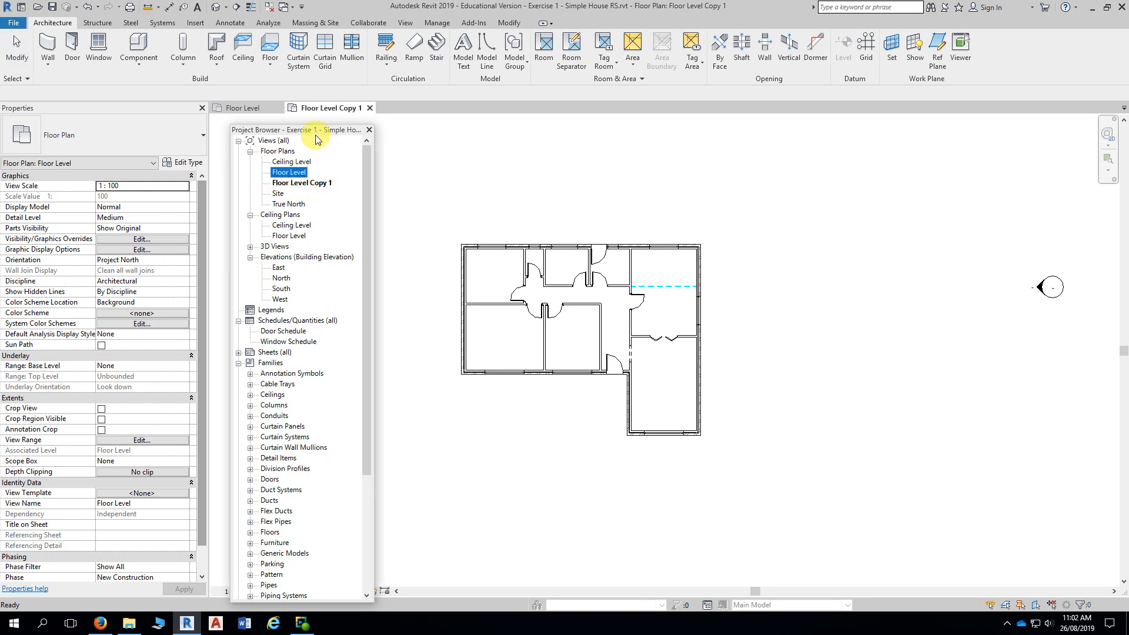
drag(315, 133, 306, 132)
click(541, 171)
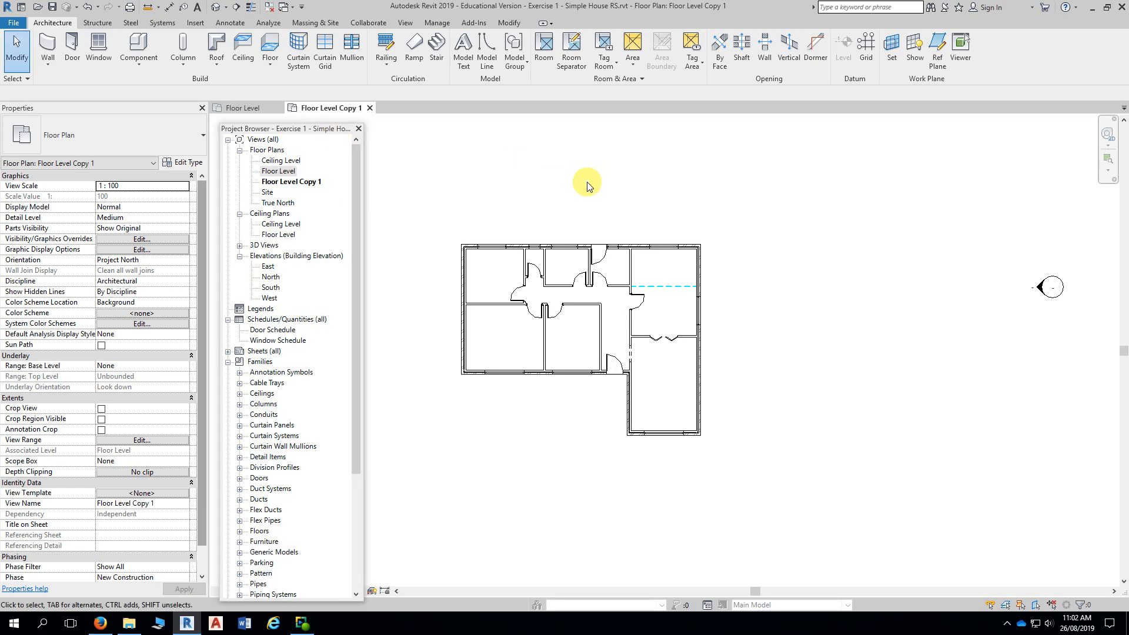
scroll(587, 182, down, 1)
middle_drag(512, 174, 614, 187)
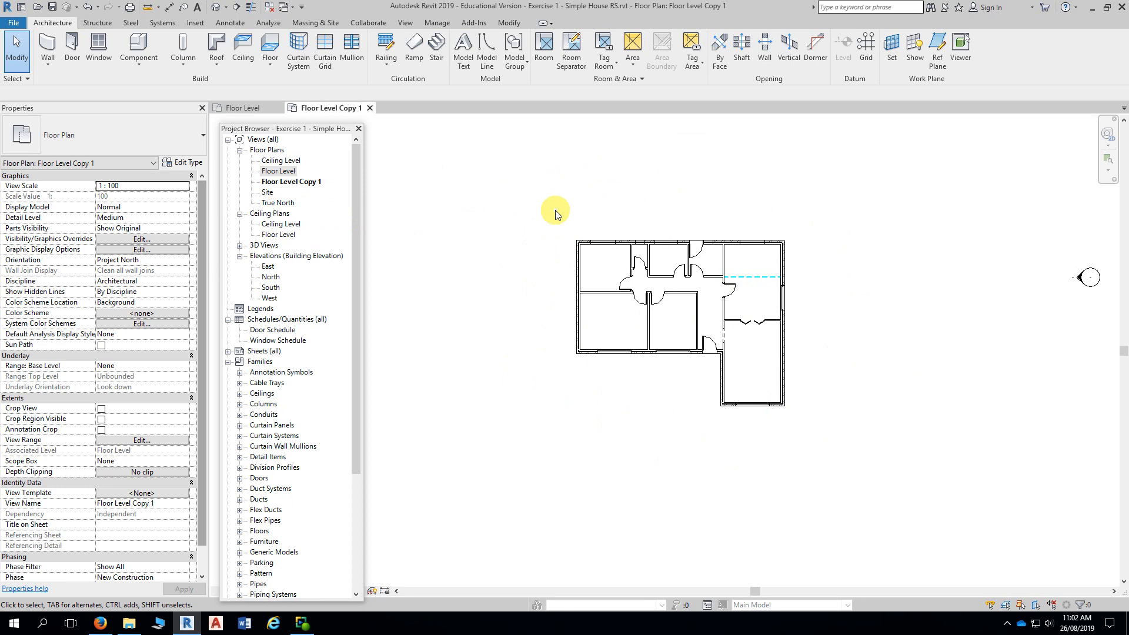
- Examine the duplication options offered for the original Floor Level view, without creating another copy
click(279, 171)
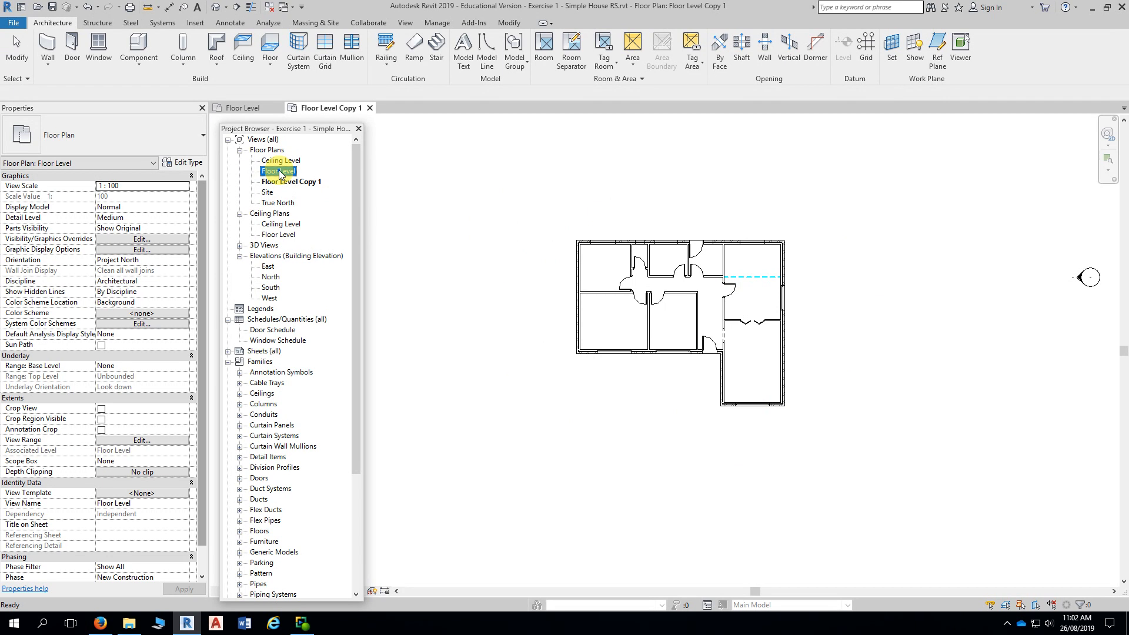
right_click(279, 173)
mouse_move(305, 268)
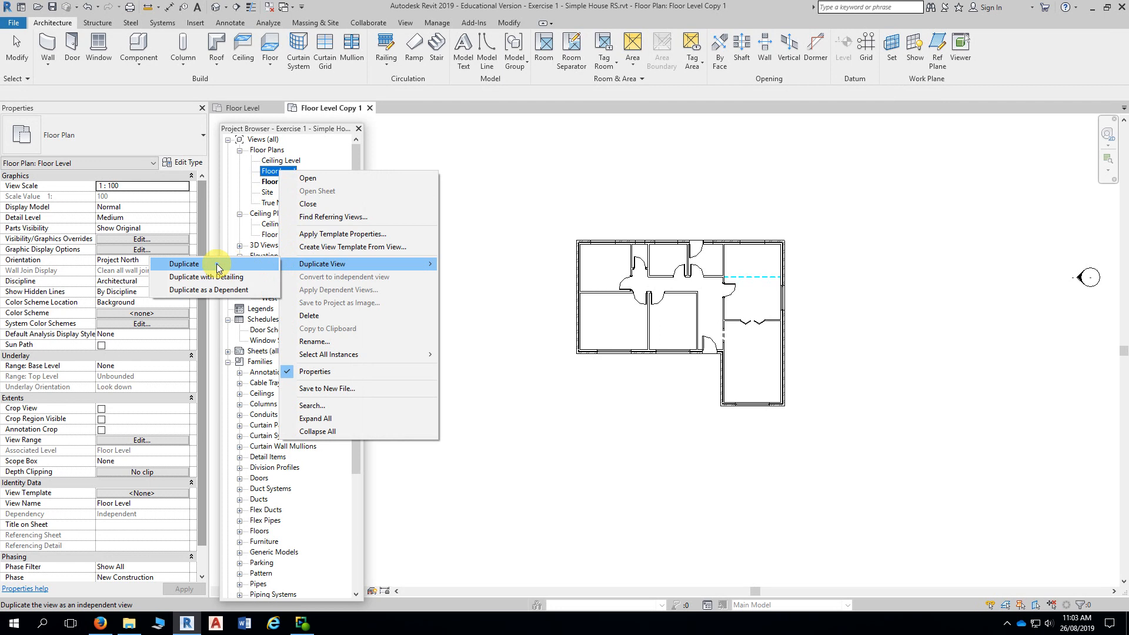
click(565, 204)
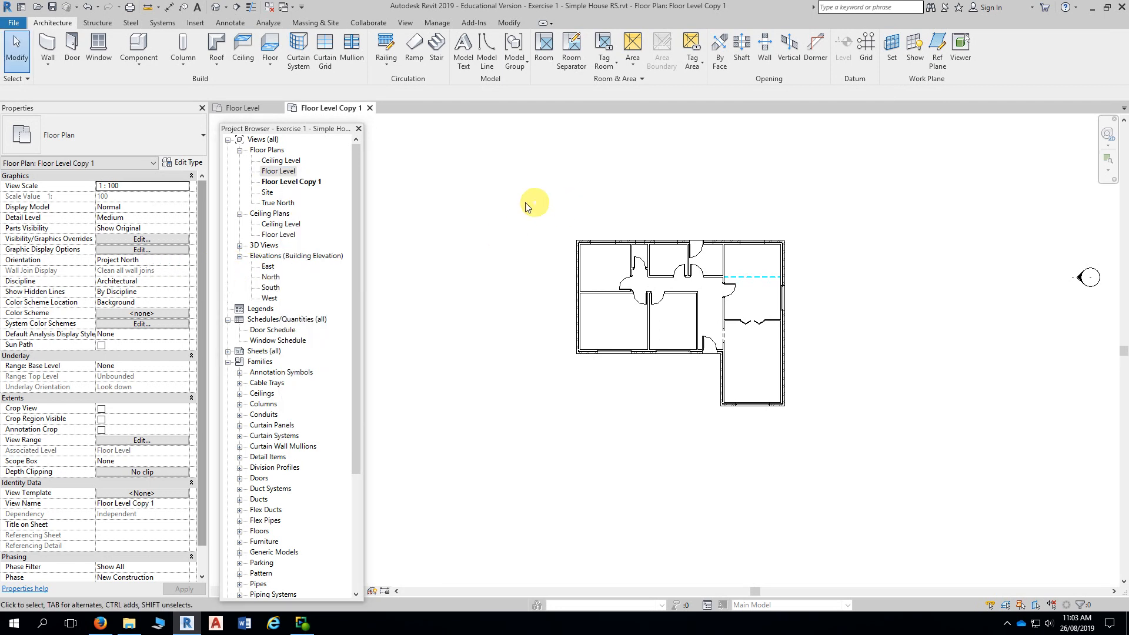
click(272, 183)
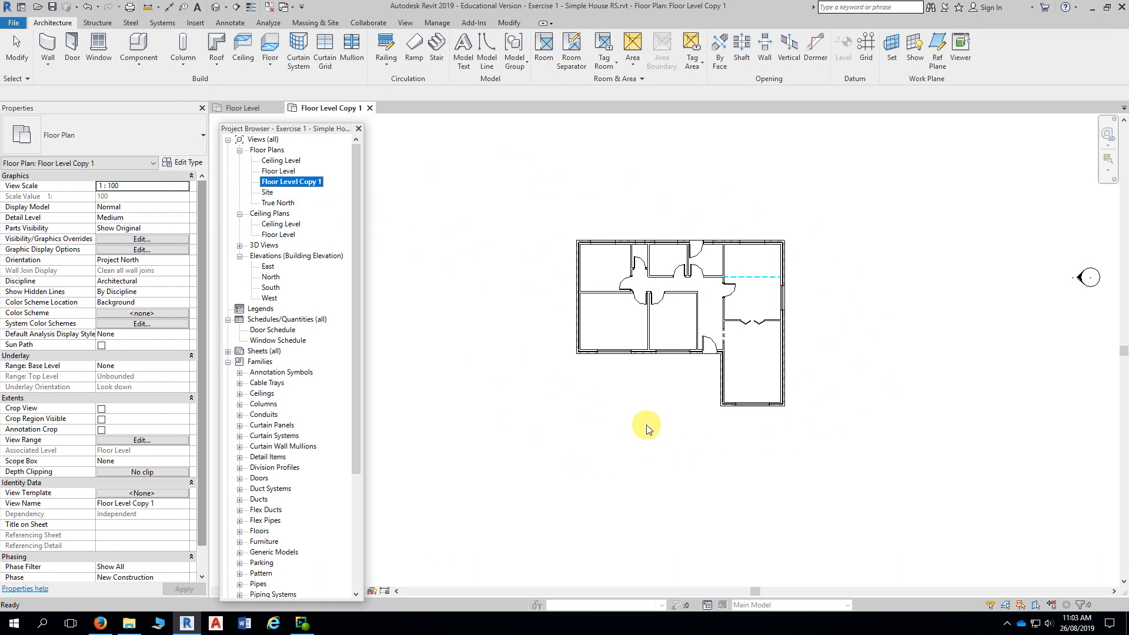
click(667, 420)
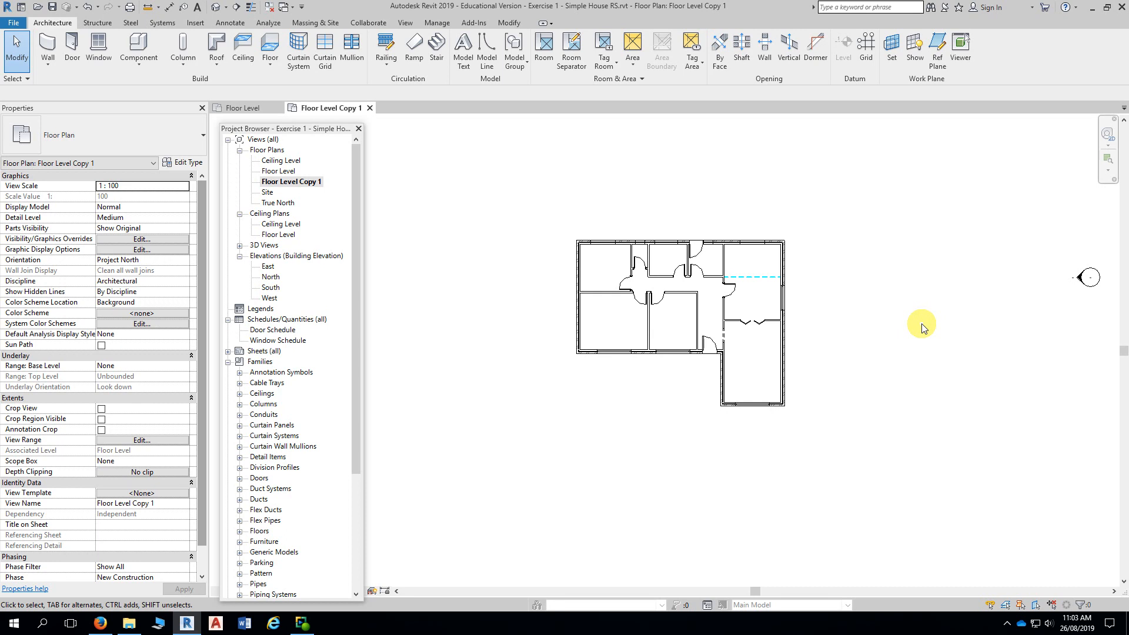
- Open the original Floor Level floor plan and duplicate it with detailing
click(286, 172)
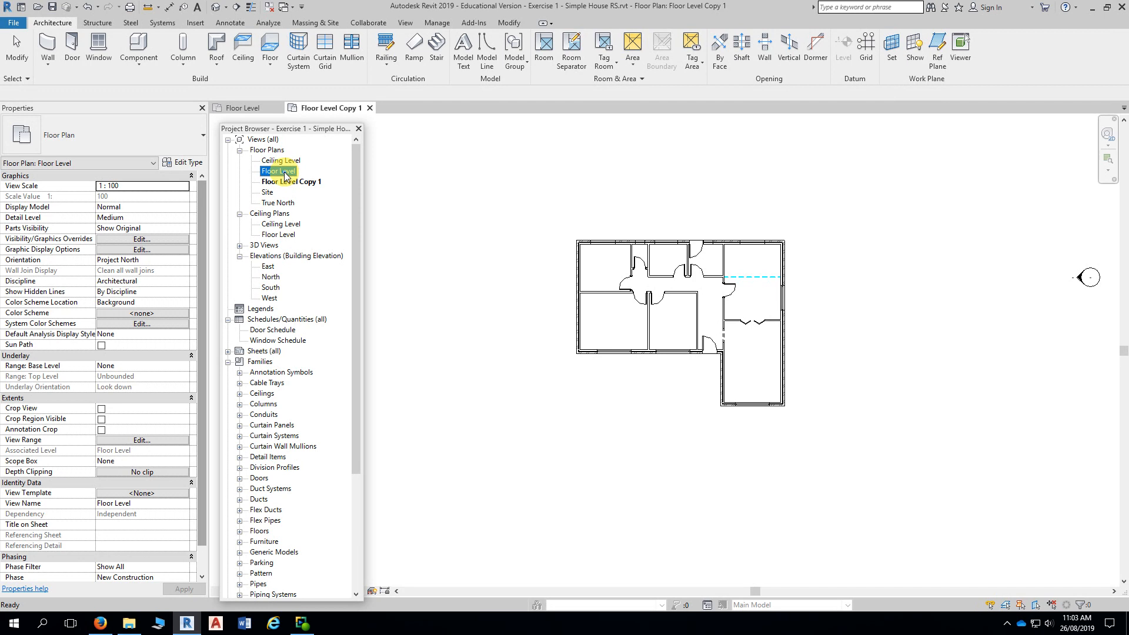
double_click(286, 173)
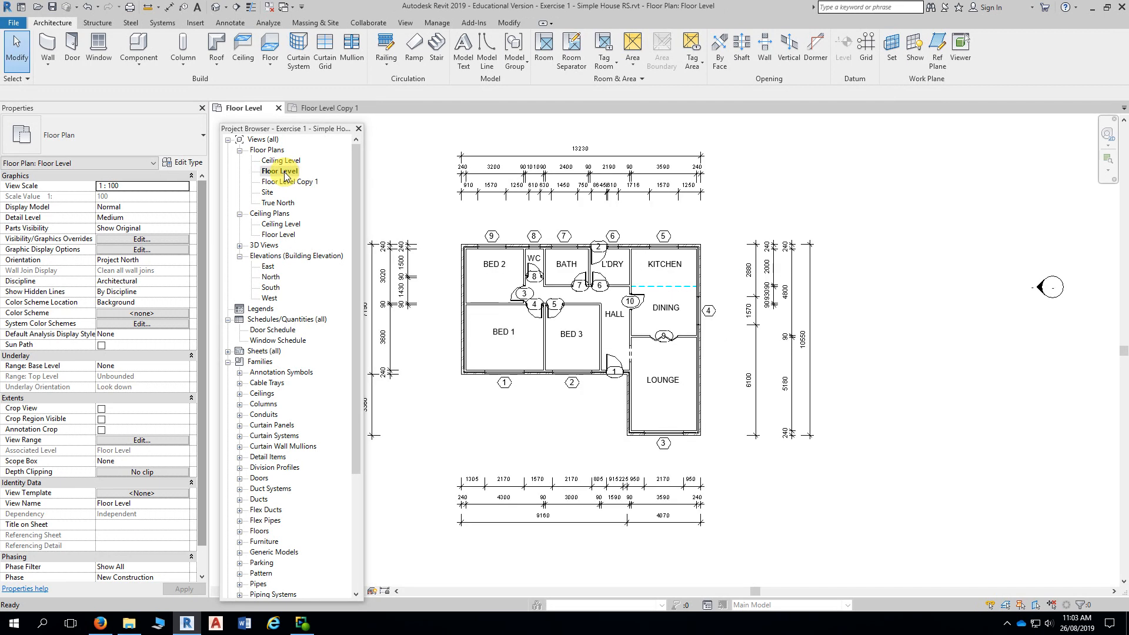
click(287, 174)
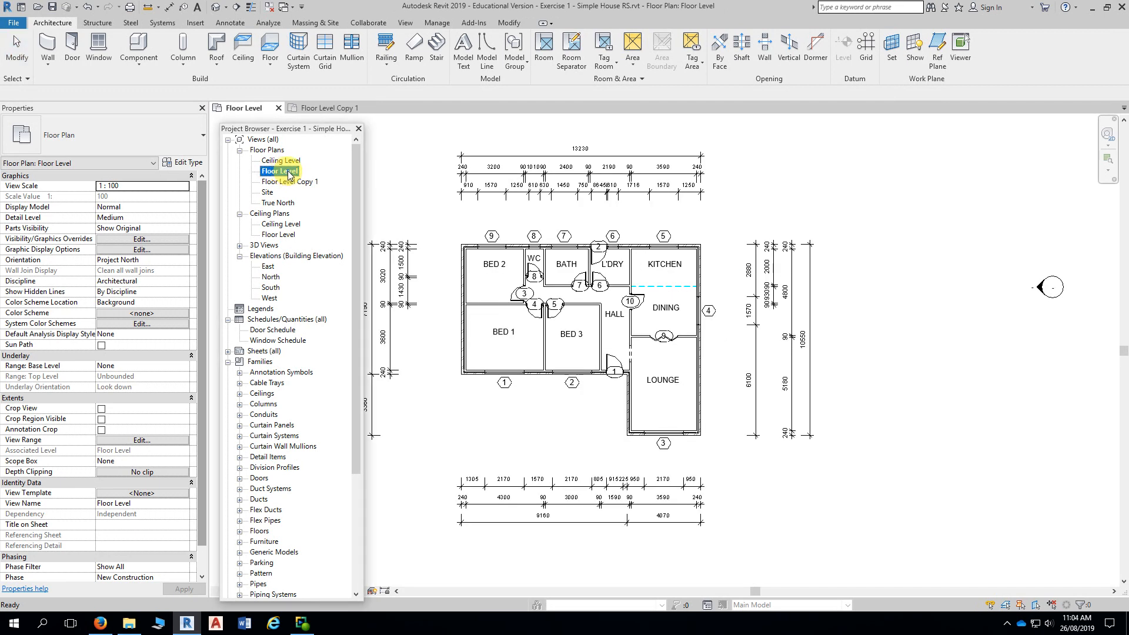
right_click(290, 174)
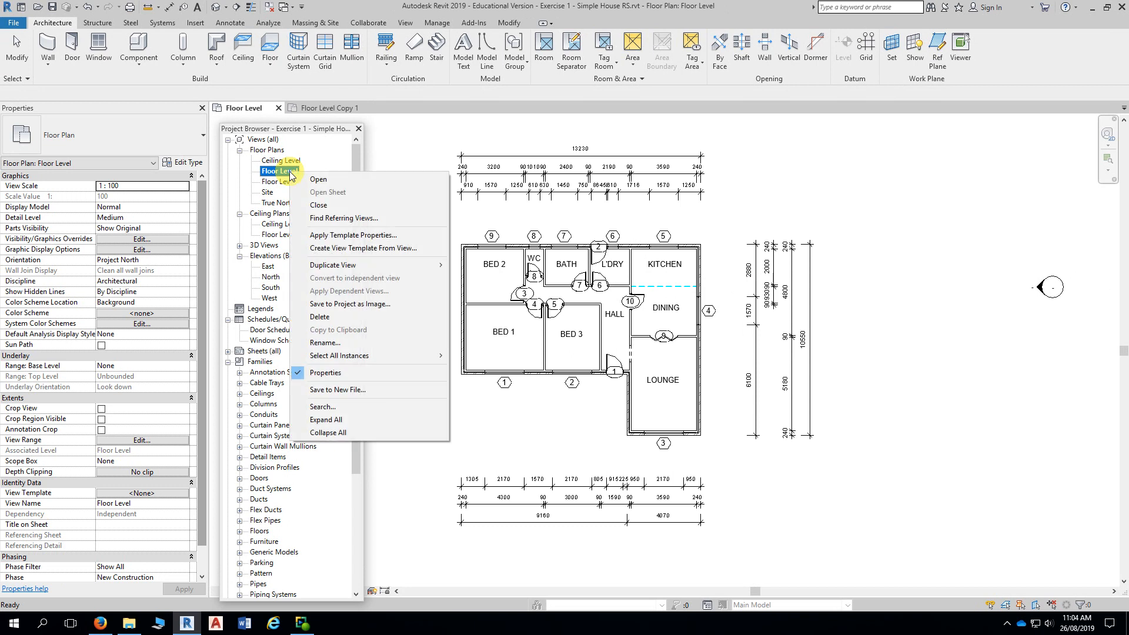
mouse_move(315, 272)
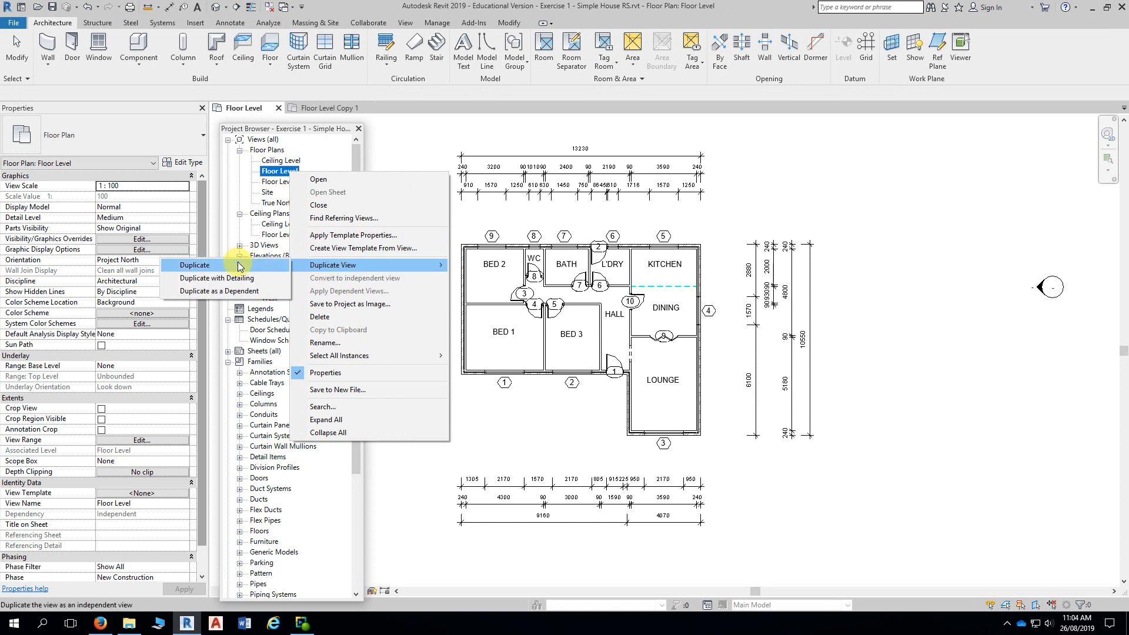
click(276, 284)
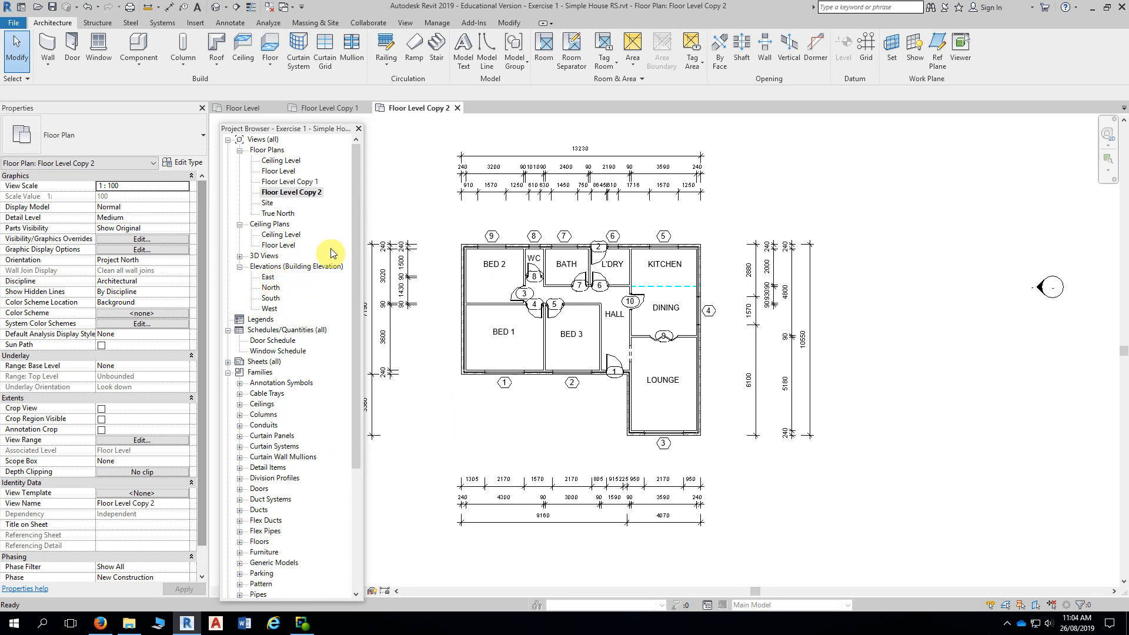
middle_drag(433, 206, 537, 207)
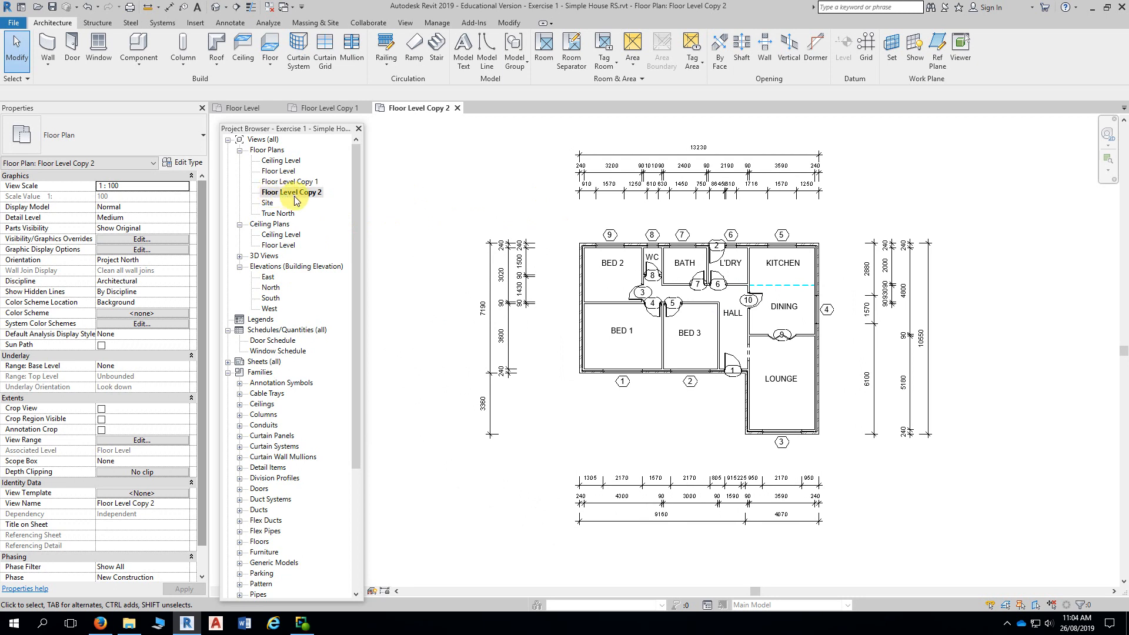
middle_drag(441, 252, 456, 260)
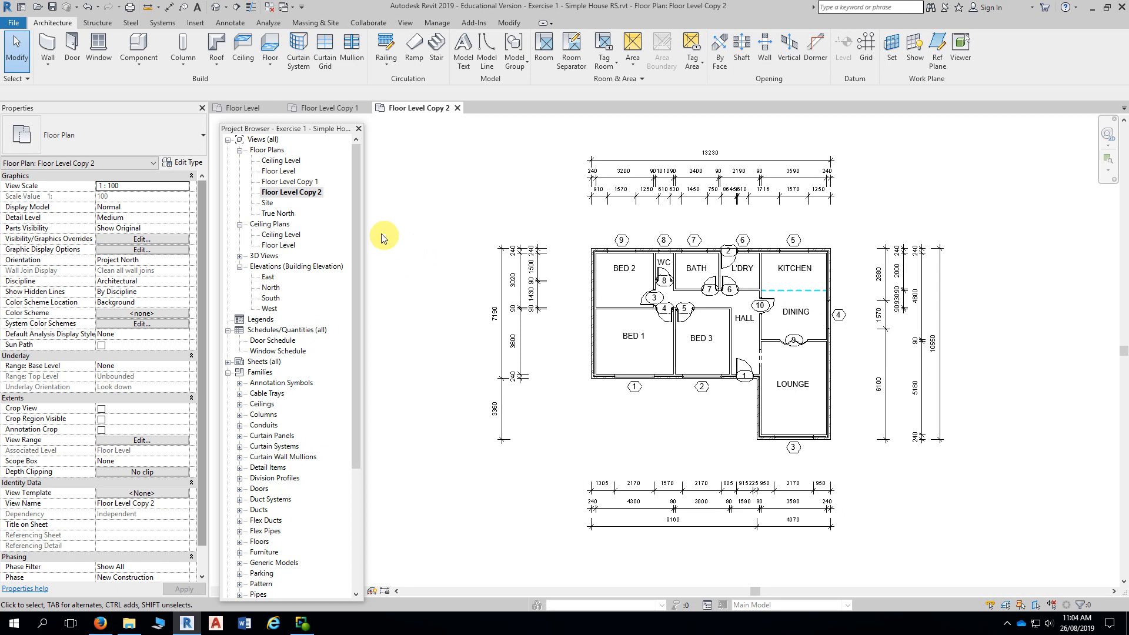
- Delete the Floor Level Copy 1 floor plan view and select the remaining Floor Level Copy 2 view
click(301, 183)
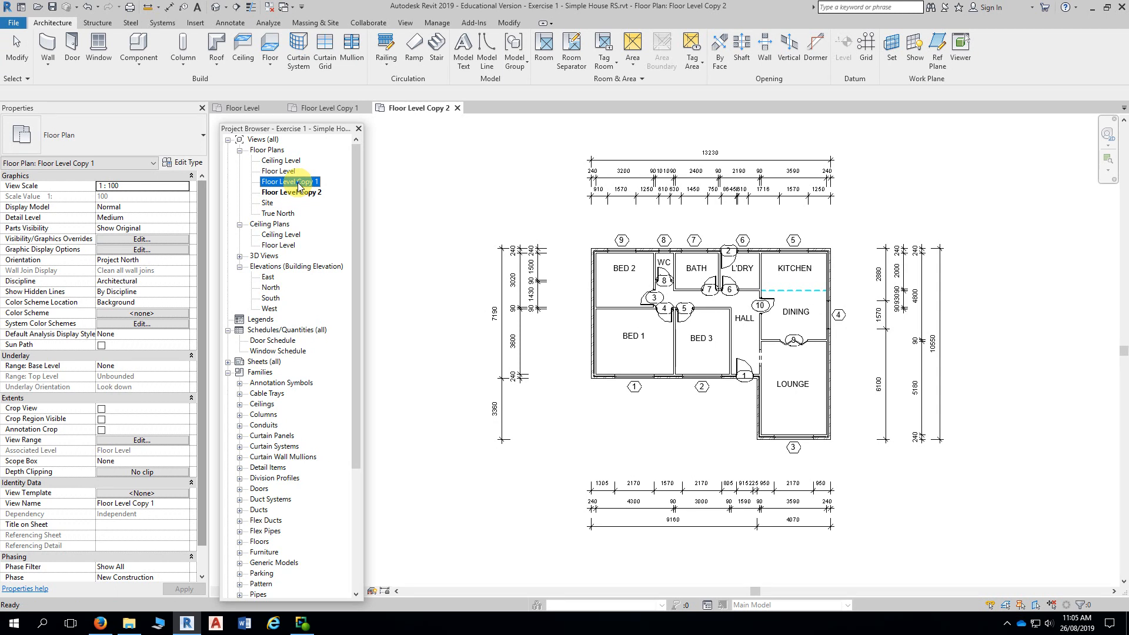
key(Delete)
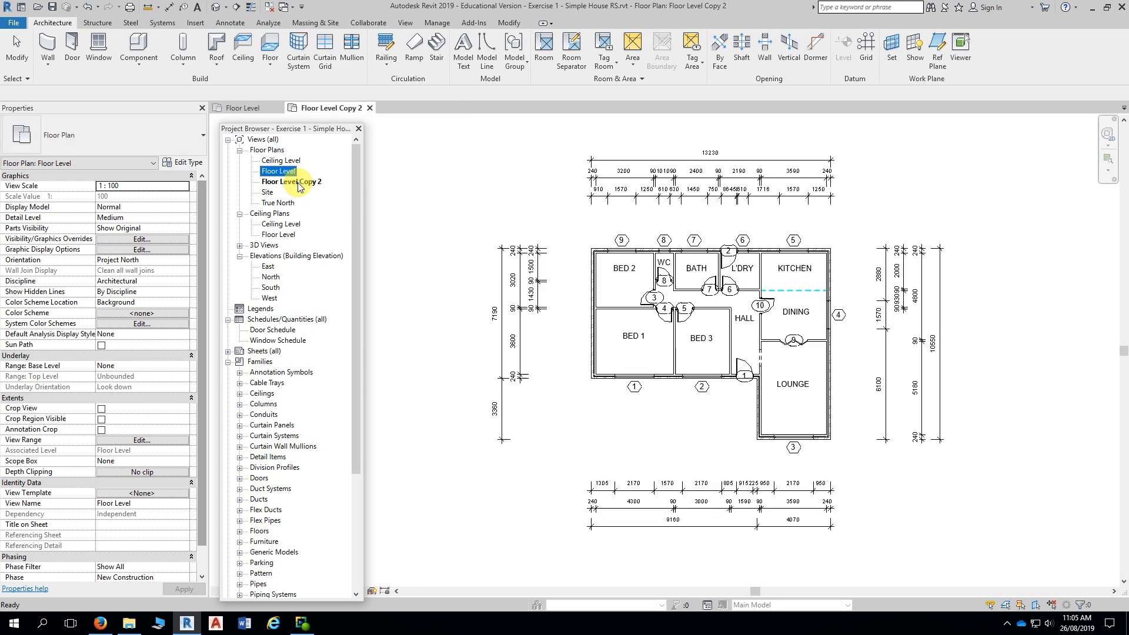
click(298, 183)
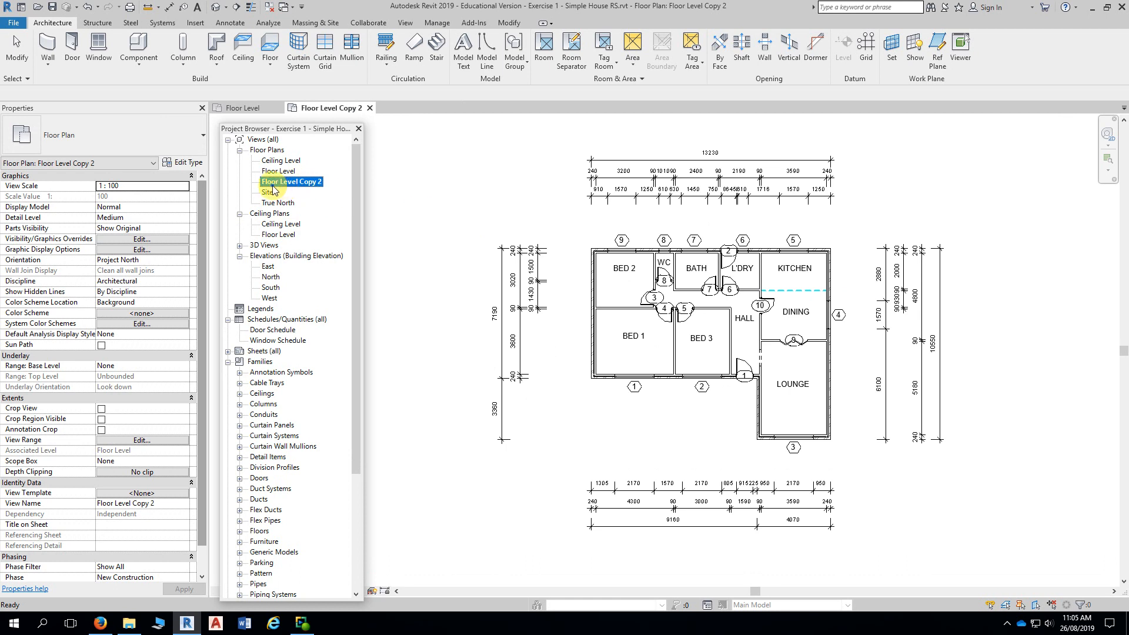
click(295, 186)
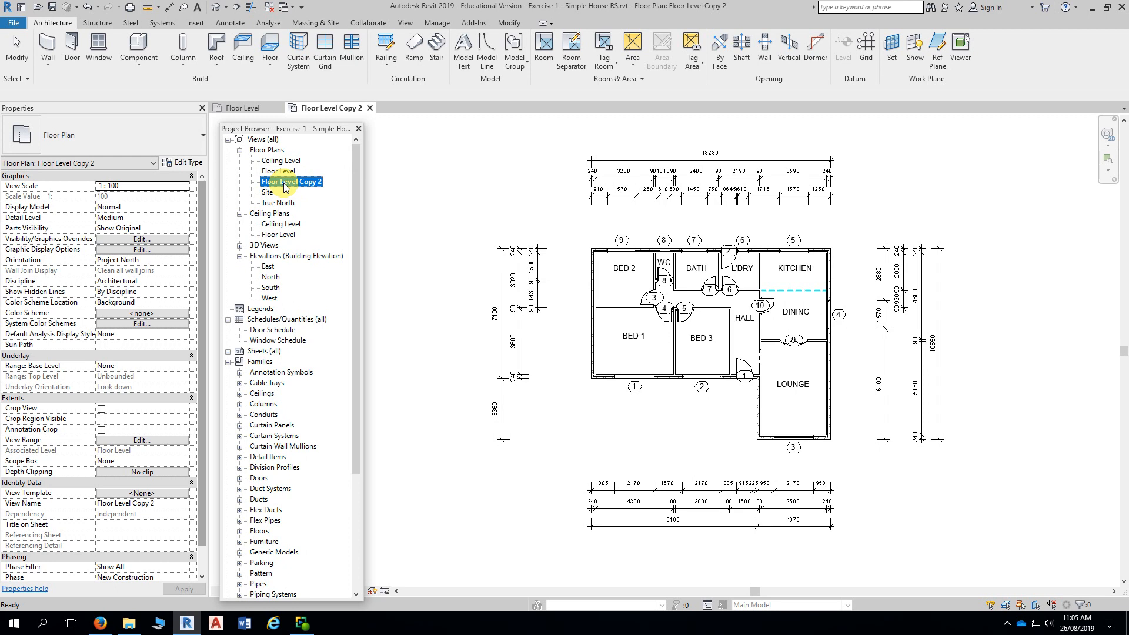
- Switch to the Class Exercise 1 PDF in Firefox and read the instructions on duplicating the Floor Level plan and adding tags
click(101, 626)
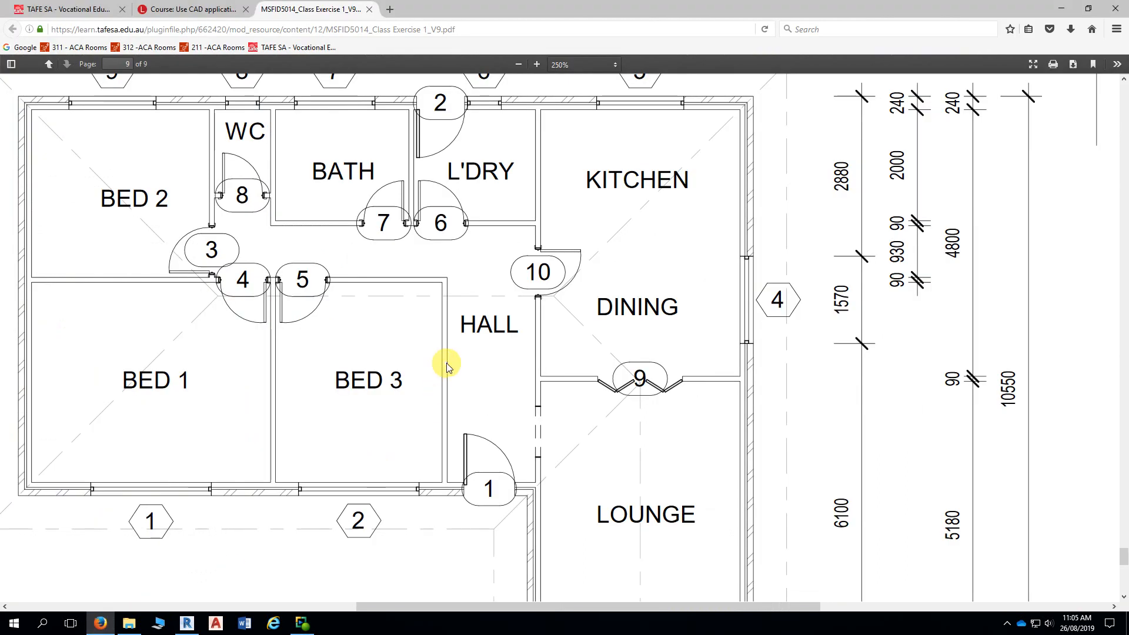
ctrl+scroll(447, 366, down, 10)
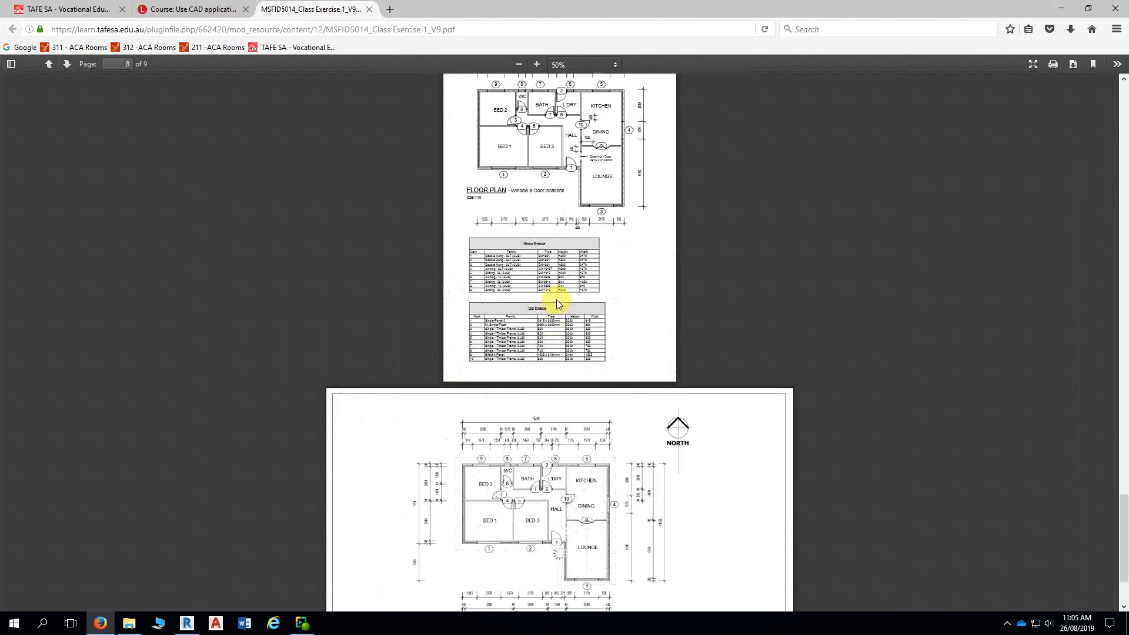
scroll(556, 301, up, 15)
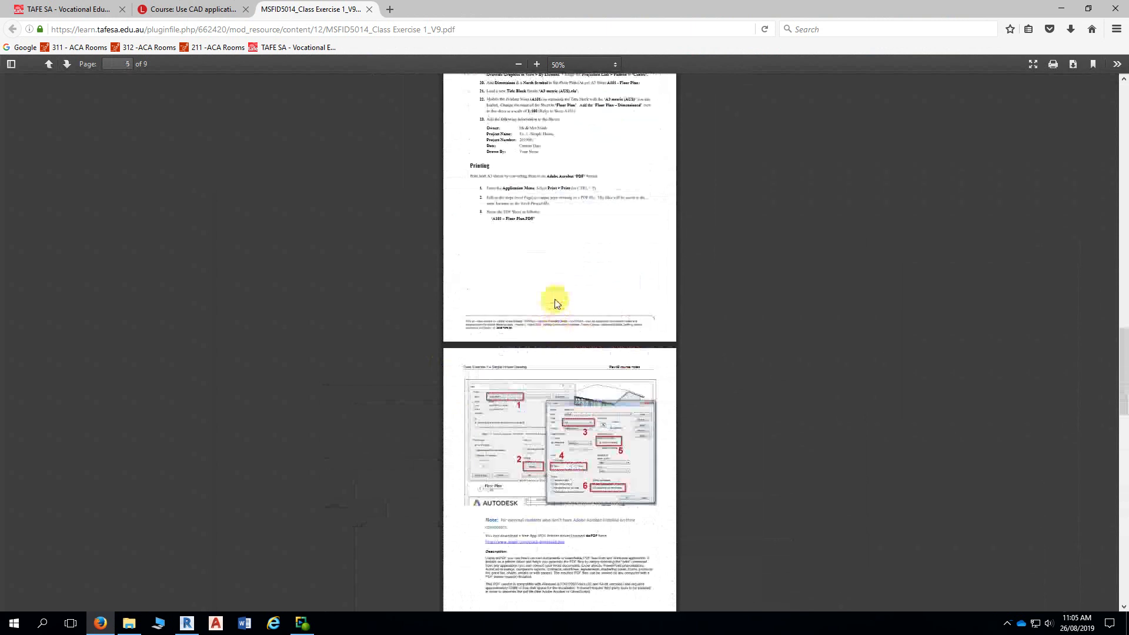
scroll(556, 303, up, 8)
ctrl+scroll(579, 265, up, 3)
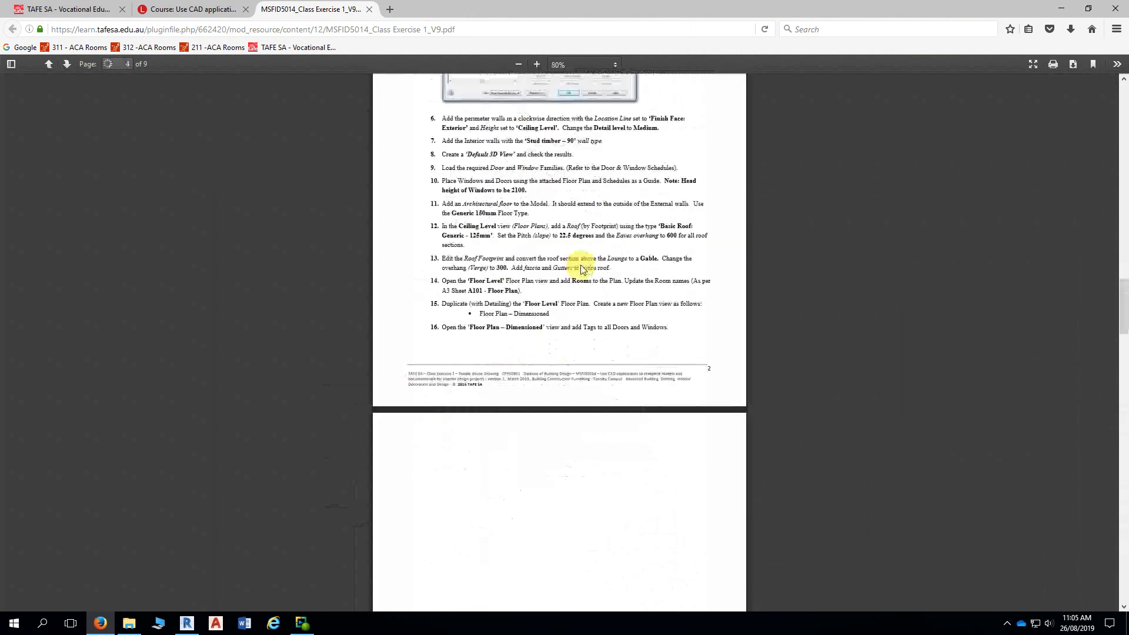
ctrl+scroll(581, 268, up, 6)
ctrl+scroll(403, 305, down, 5)
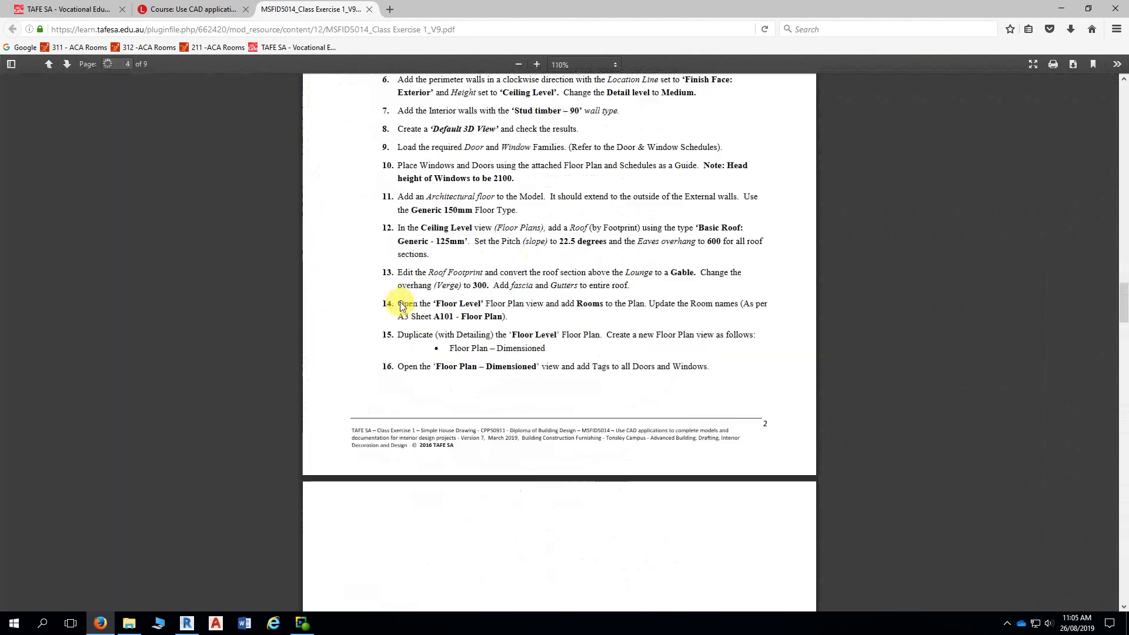
scroll(481, 277, down, 2)
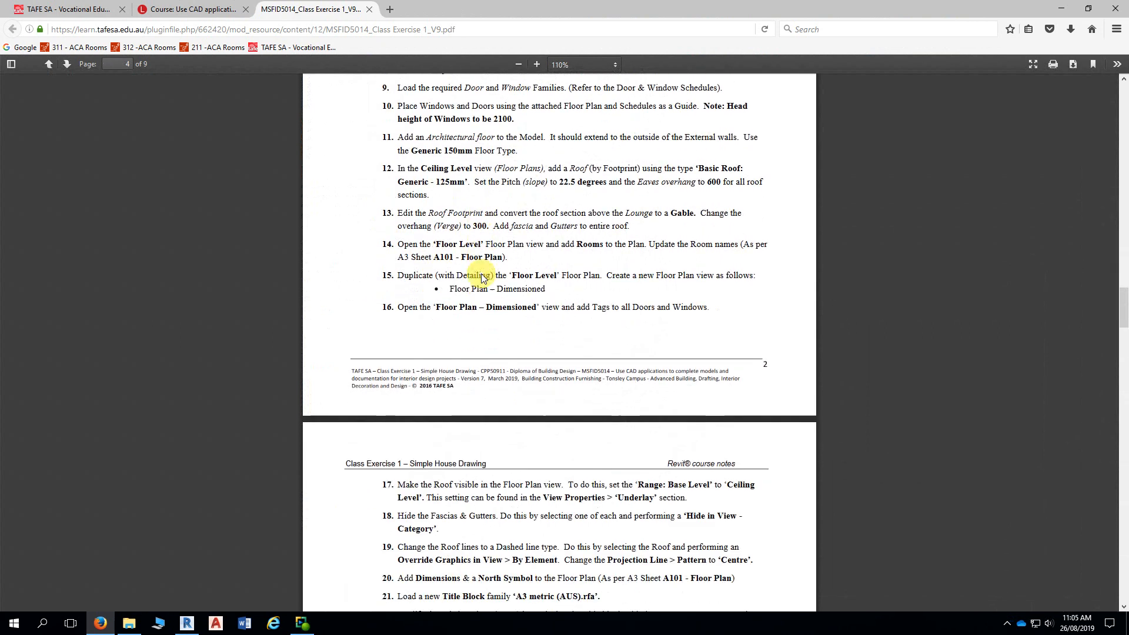
ctrl+scroll(507, 251, up, 5)
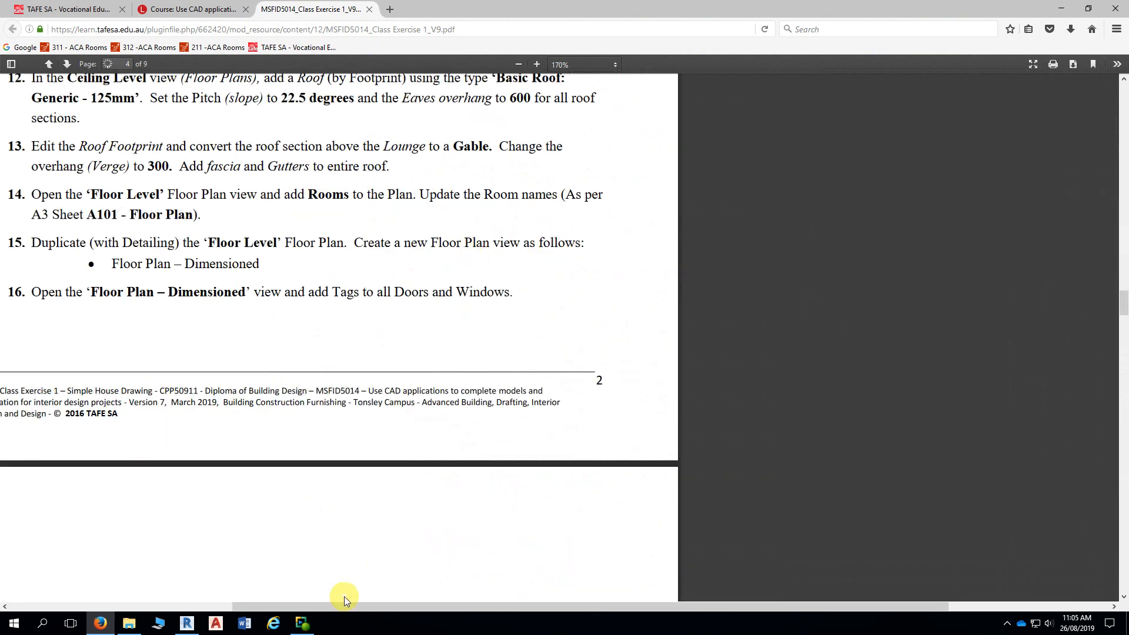
drag(344, 596, 223, 603)
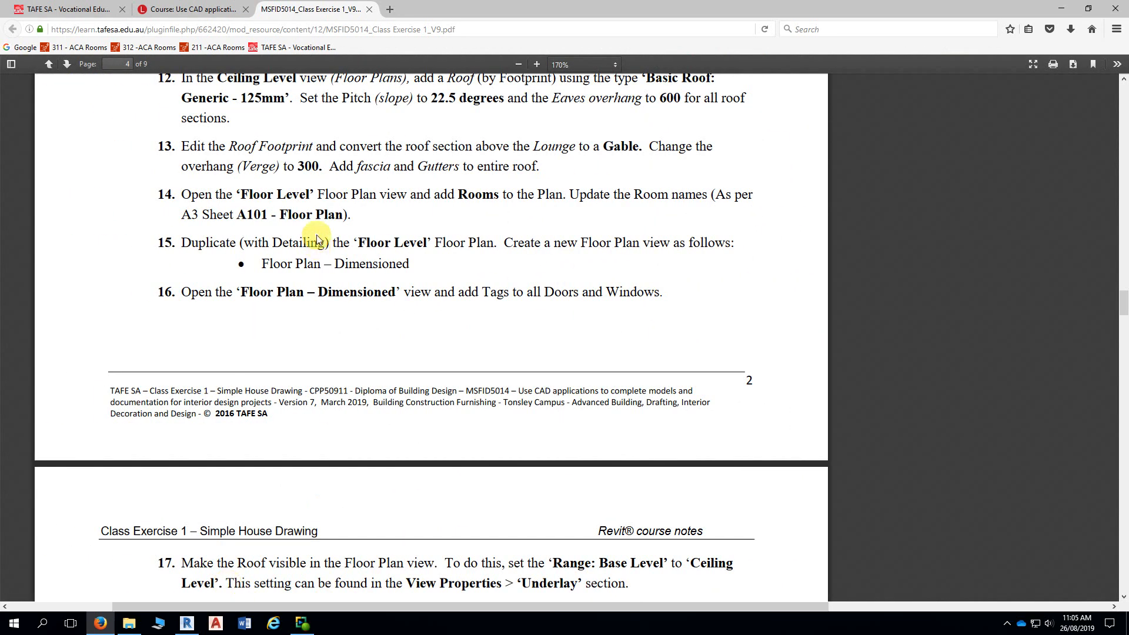
scroll(317, 235, down, 1)
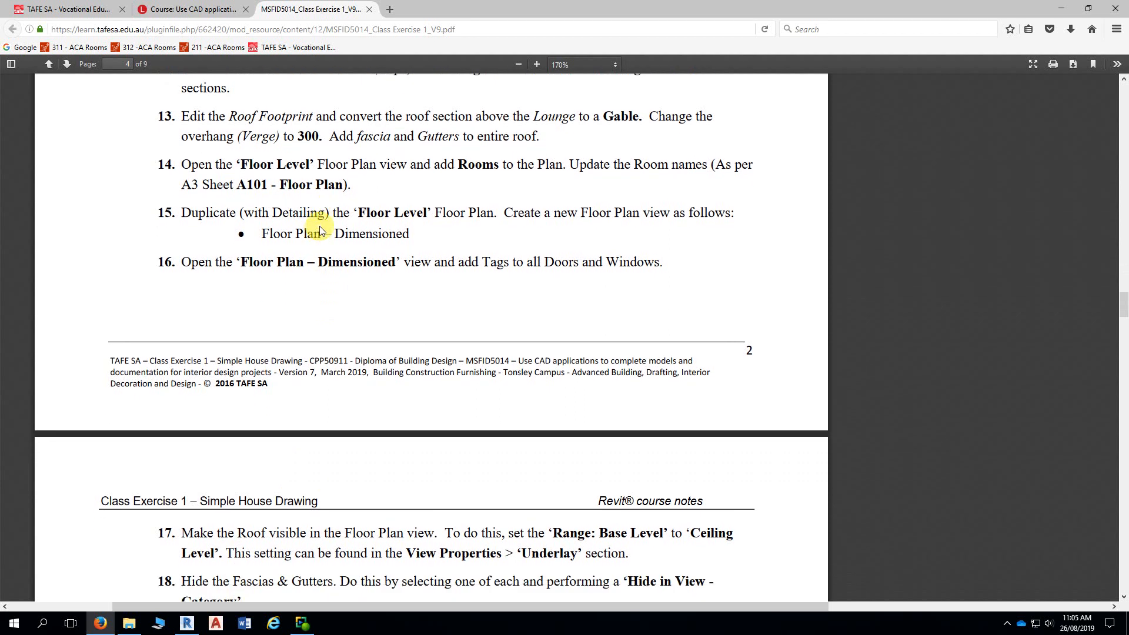
scroll(320, 231, down, 2)
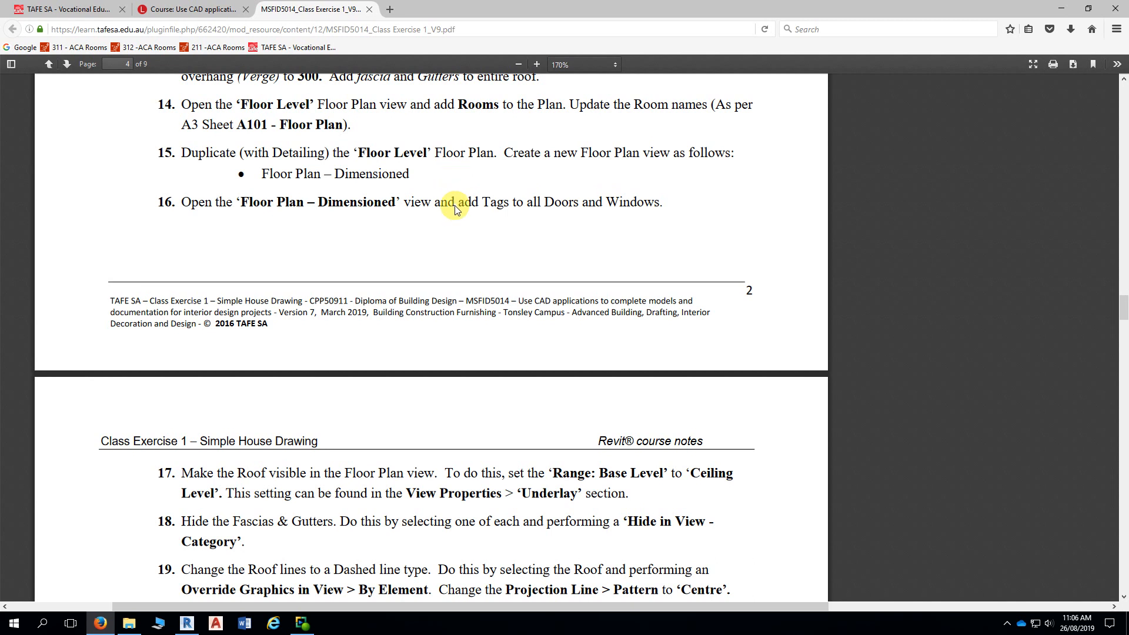
- Return to Revit and rename the Floor Level Copy 2 floor plan as "Floor Plan - Dimensioned"
key(alt+Tab)
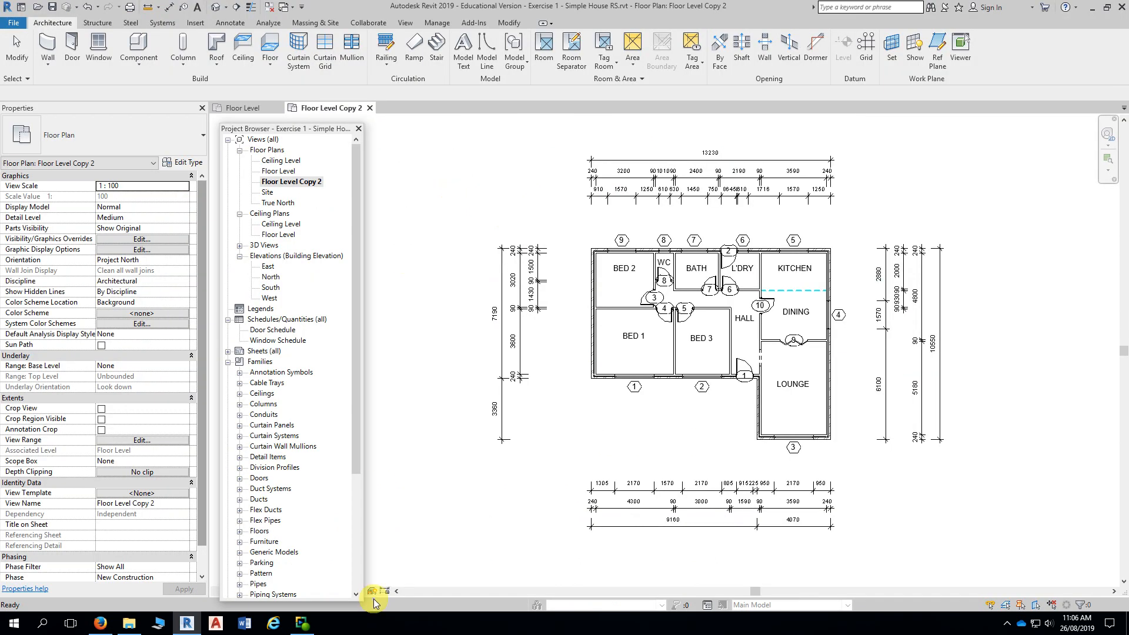
click(297, 181)
click(315, 186)
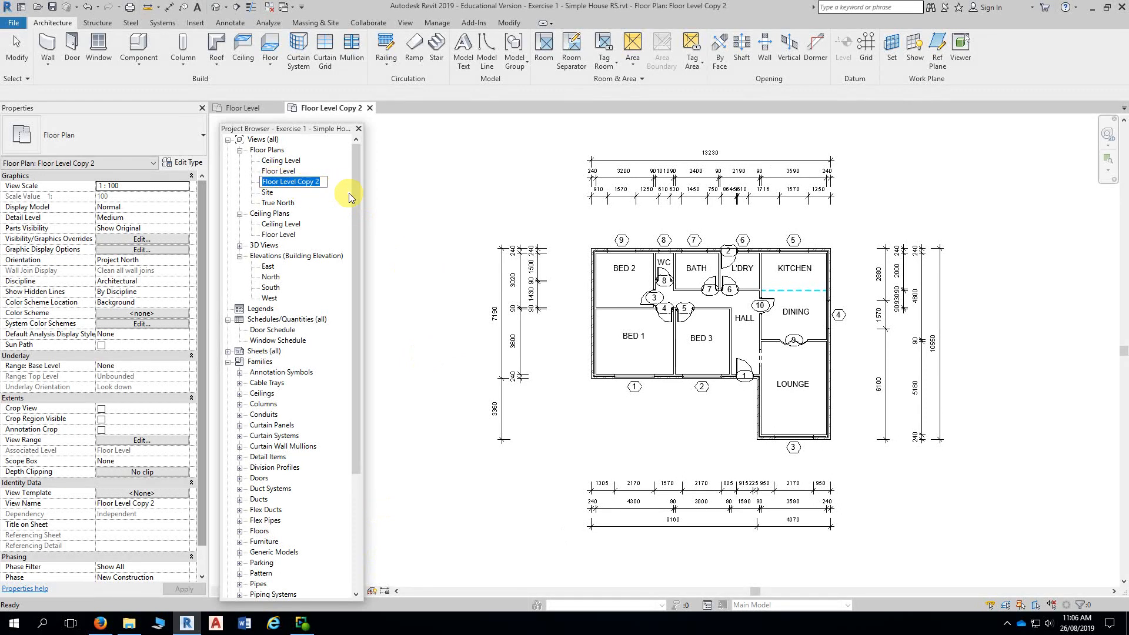
text(fLOOR)
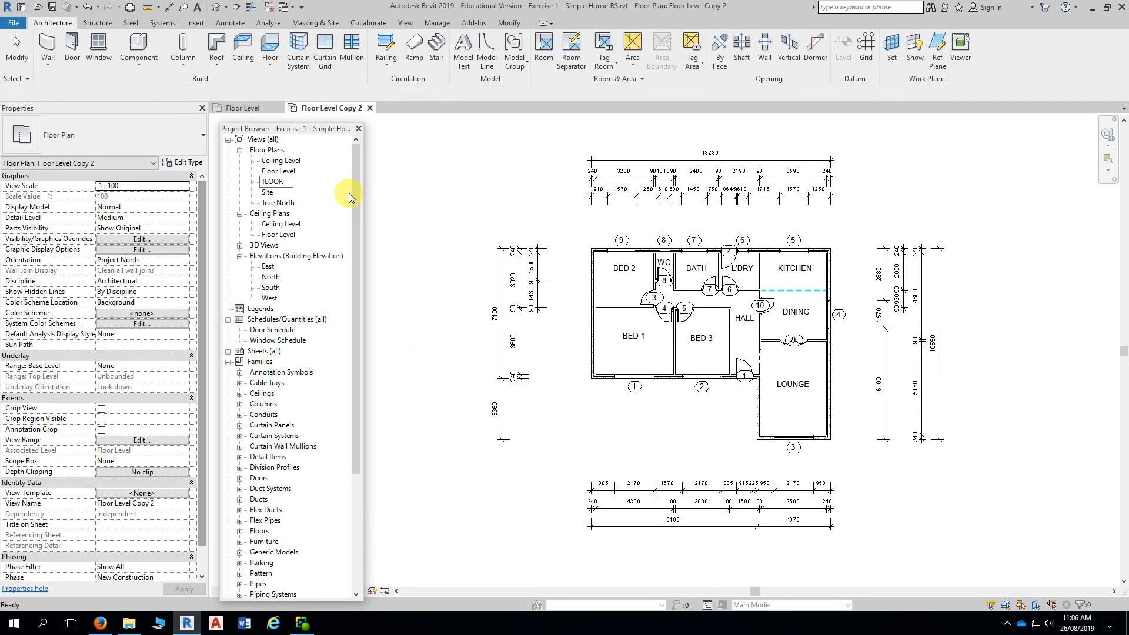
key(BackSpace)
key(BackSpace)
key(BackSpace)
key(BackSpace)
key(BackSpace)
text(Floor Plan - Dimensioned)
key(Return)
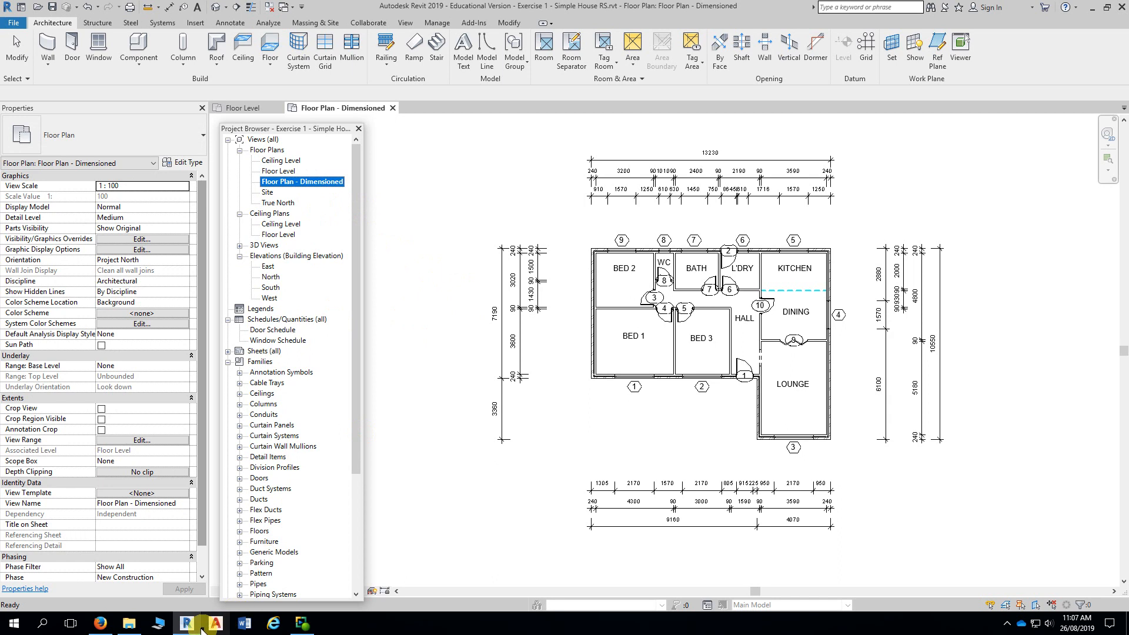
- Check the exercise PDF in Firefox for the instruction on tagging doors and windows, and return to Revit
click(100, 623)
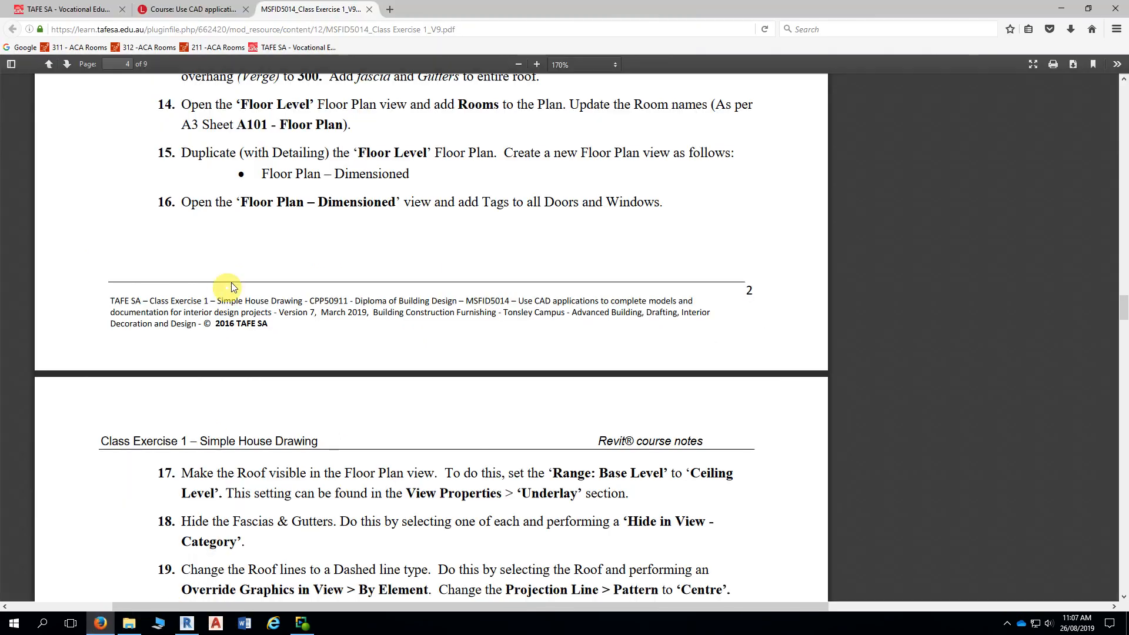
scroll(231, 287, down, 2)
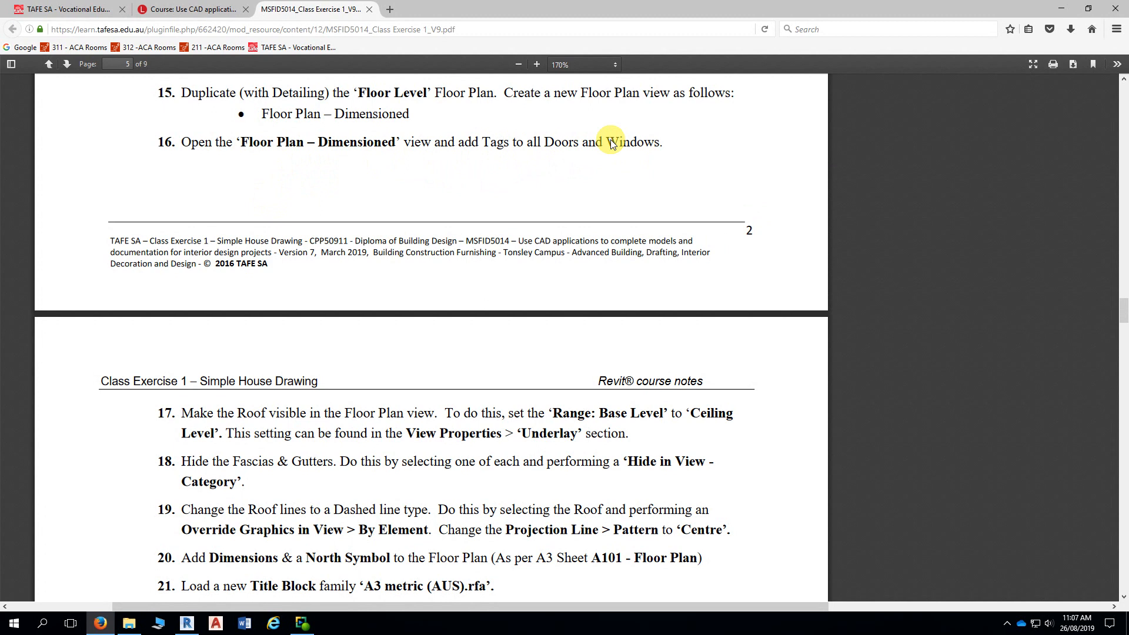
click(186, 622)
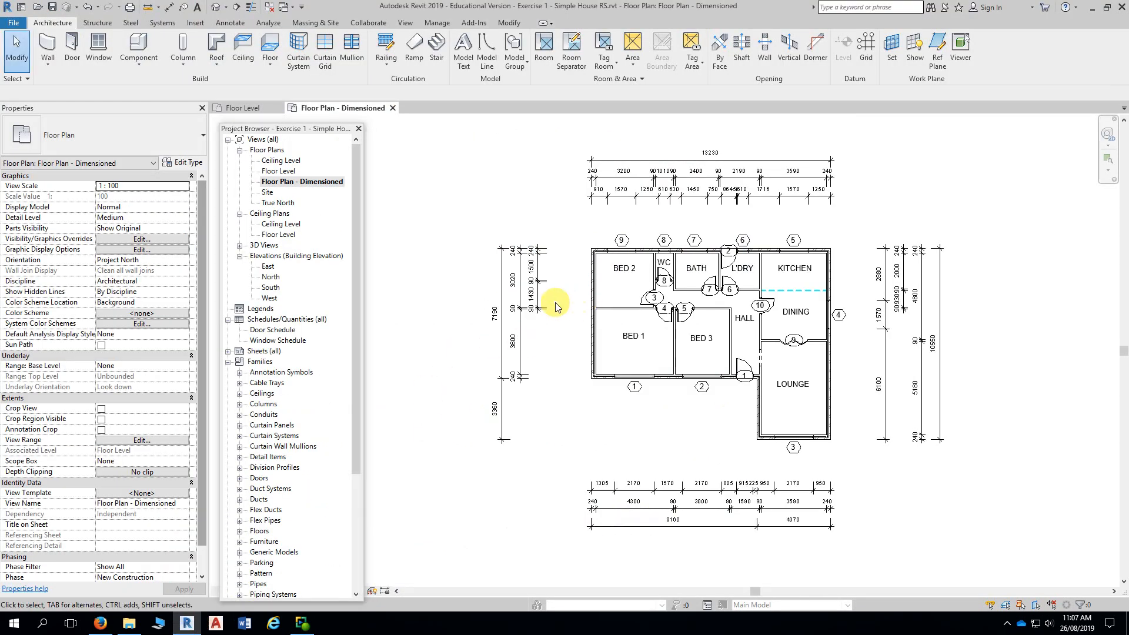
- Select the number 9 window tag above Bed 2 and cancel the reminder to save the project
scroll(561, 323, up, 3)
scroll(560, 324, down, 1)
middle_drag(561, 323, 455, 318)
scroll(455, 317, up, 1)
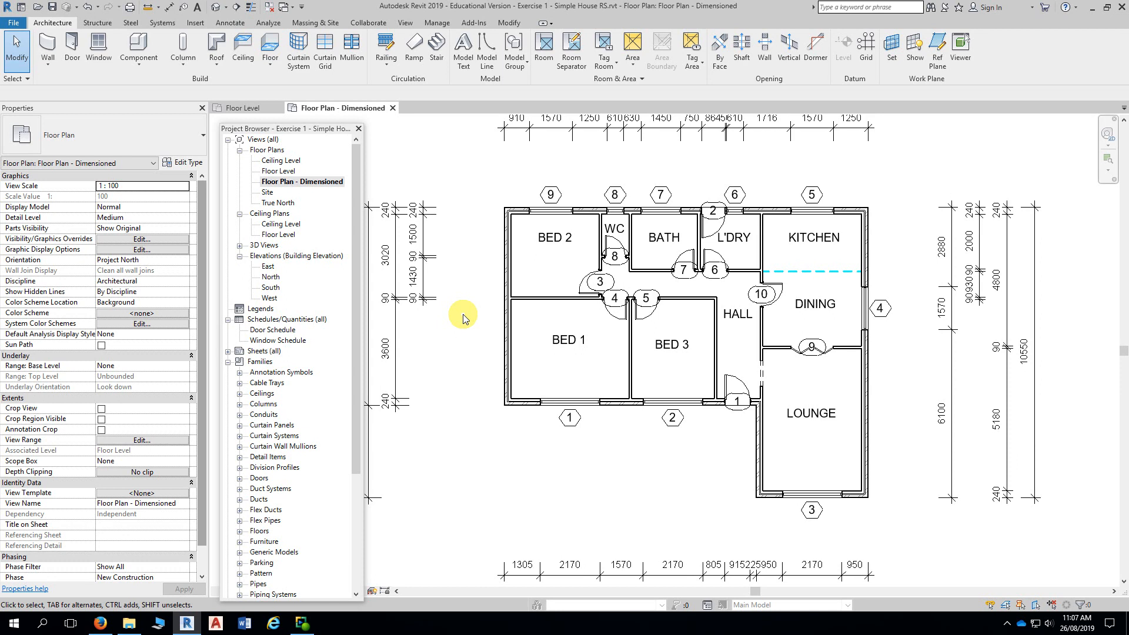
scroll(499, 171, up, 3)
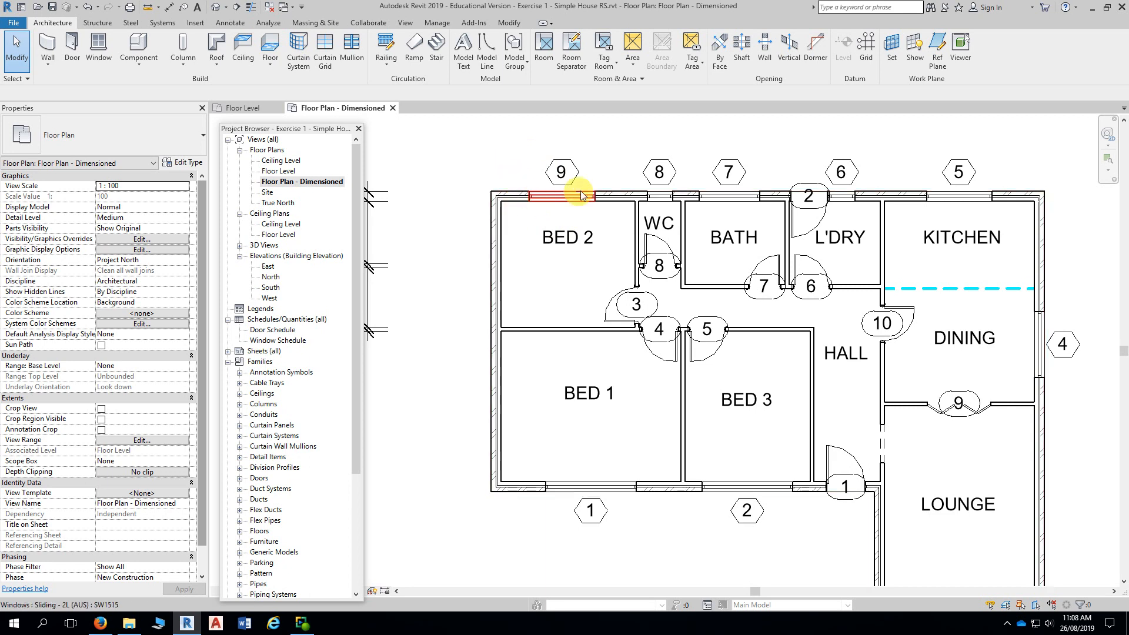
scroll(591, 176, up, 2)
middle_drag(591, 177, 629, 161)
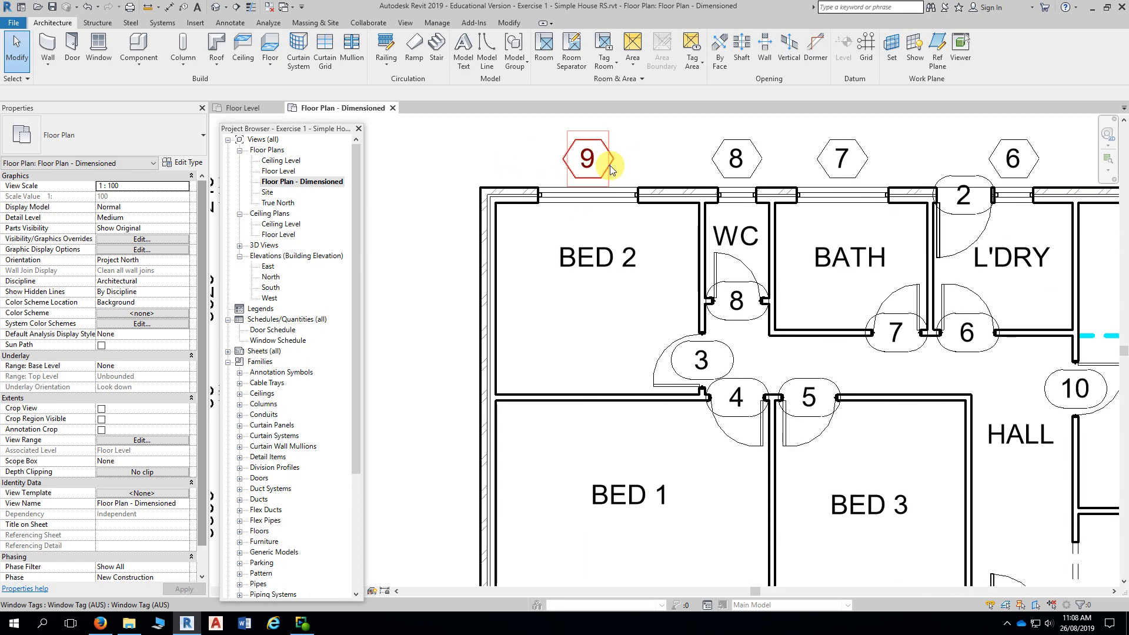
click(610, 168)
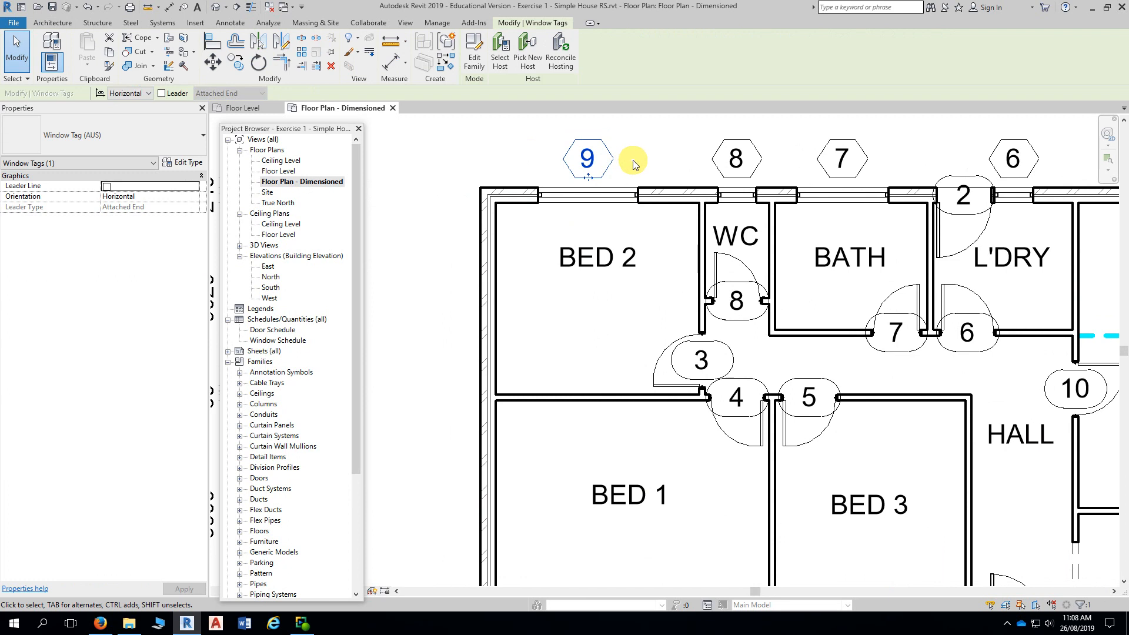
click(639, 355)
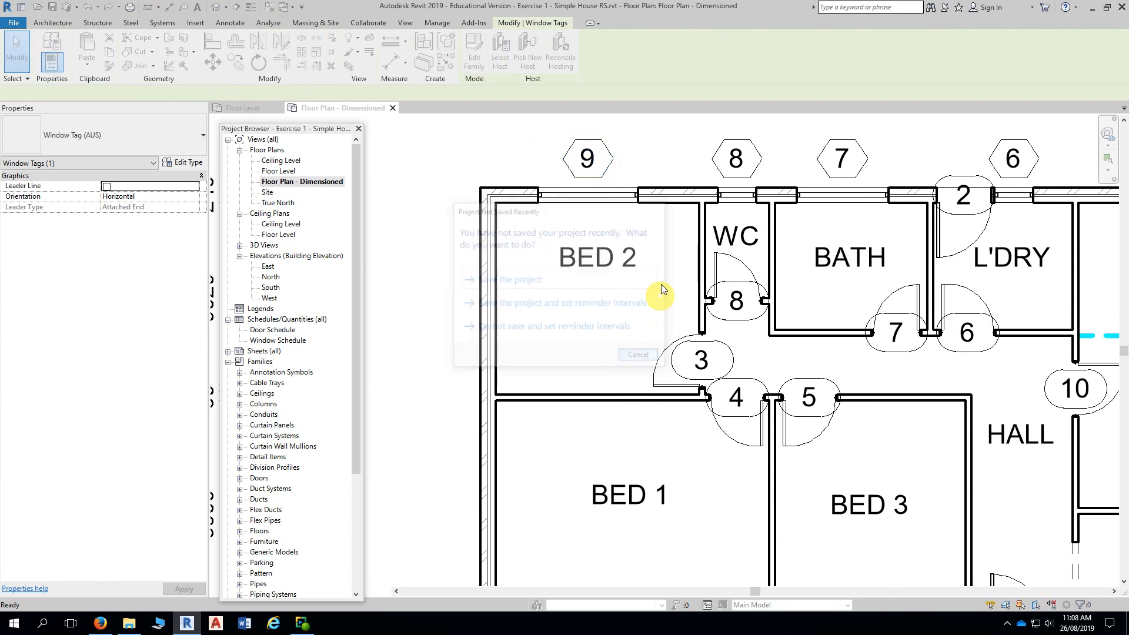
key(r)
key(t)
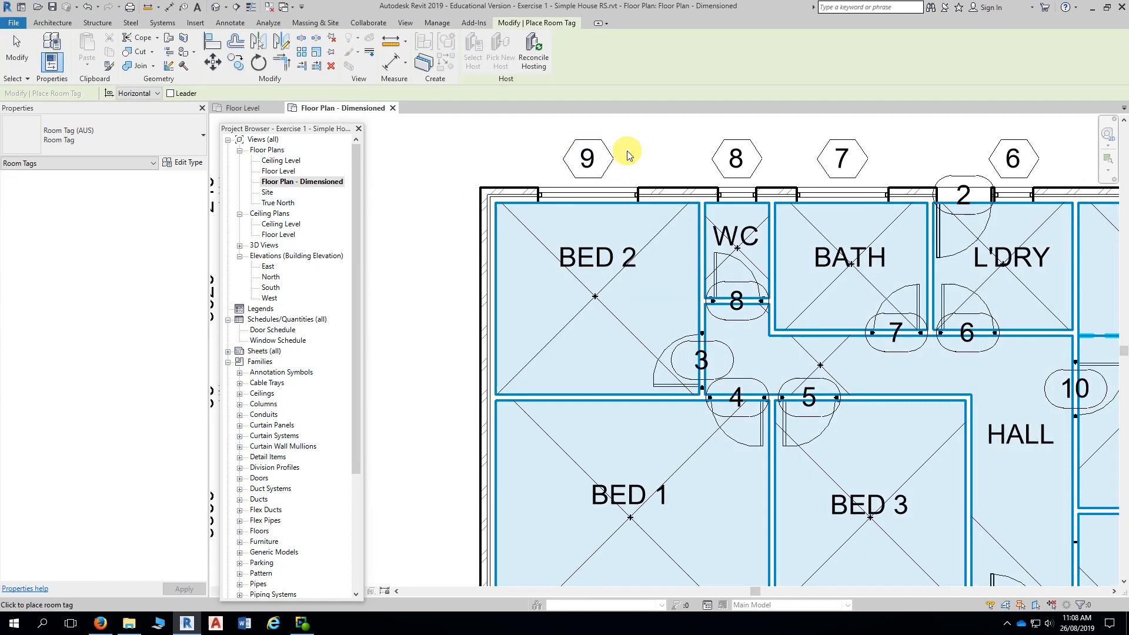
key(Escape)
- Delete the number 9 window tag above Bed 2
click(622, 162)
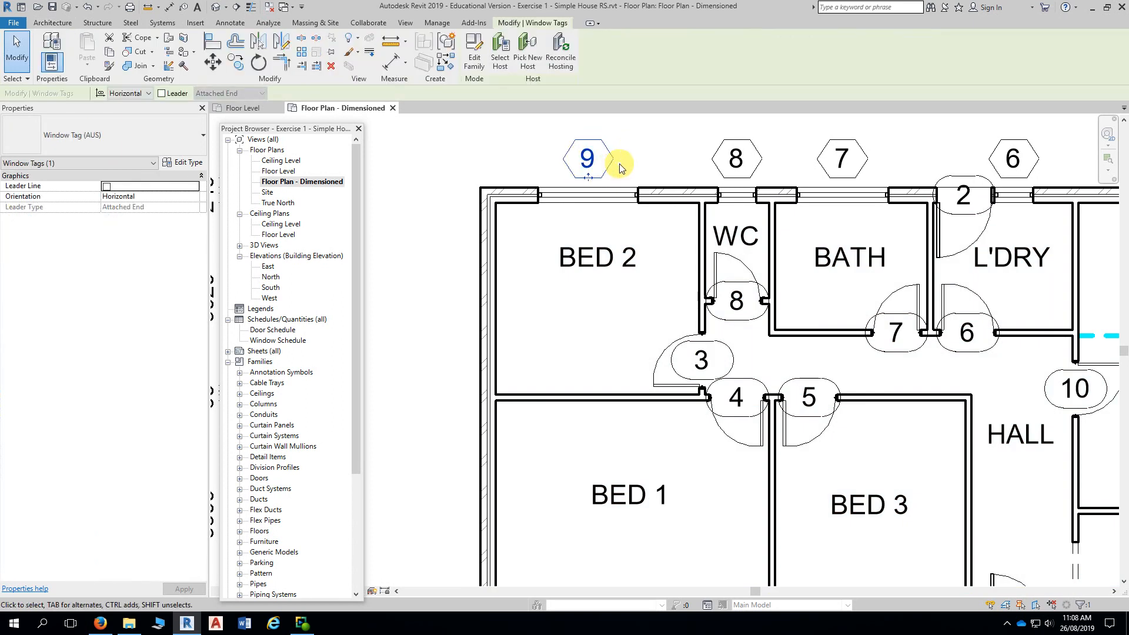
key(Delete)
- Flip the facing of the Bed 2 window so its exterior side points into the room
click(599, 195)
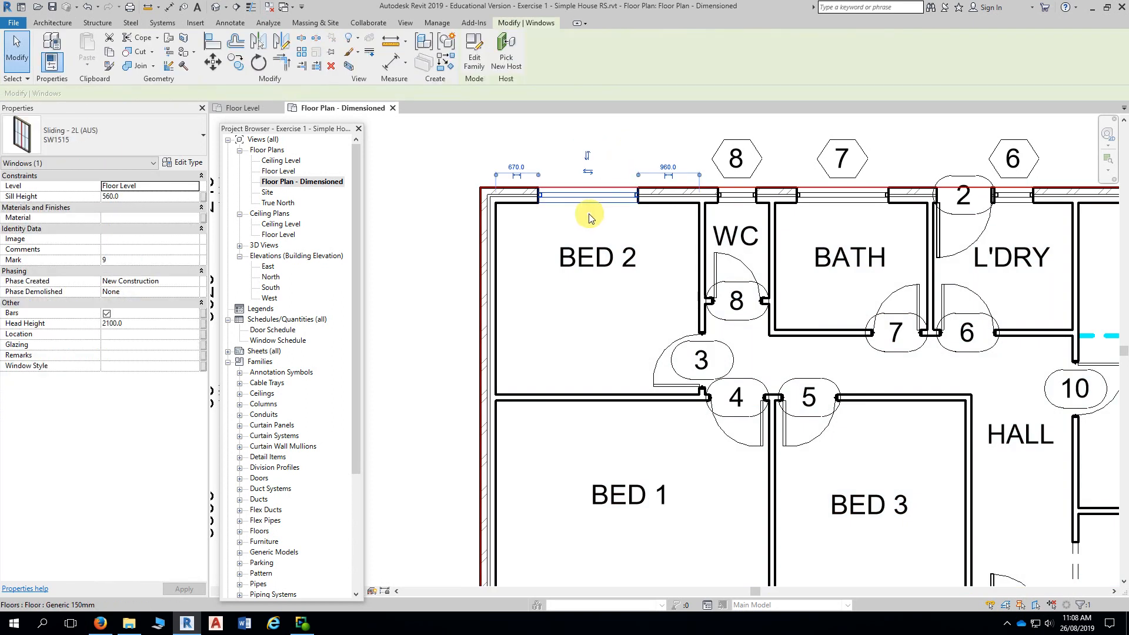
scroll(588, 219, up, 4)
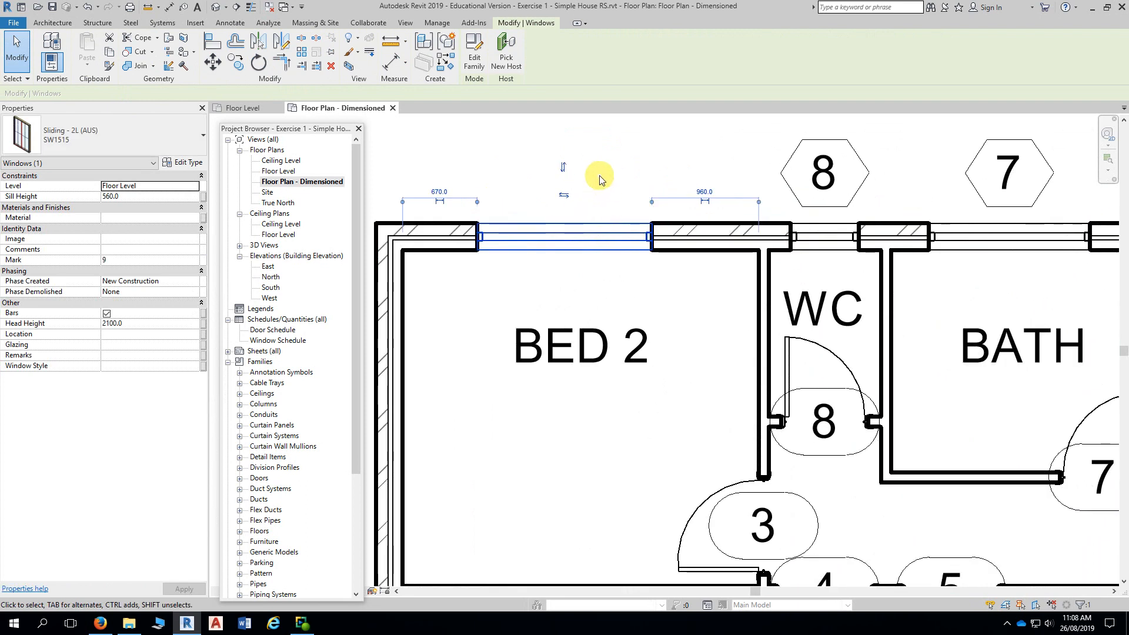
click(563, 169)
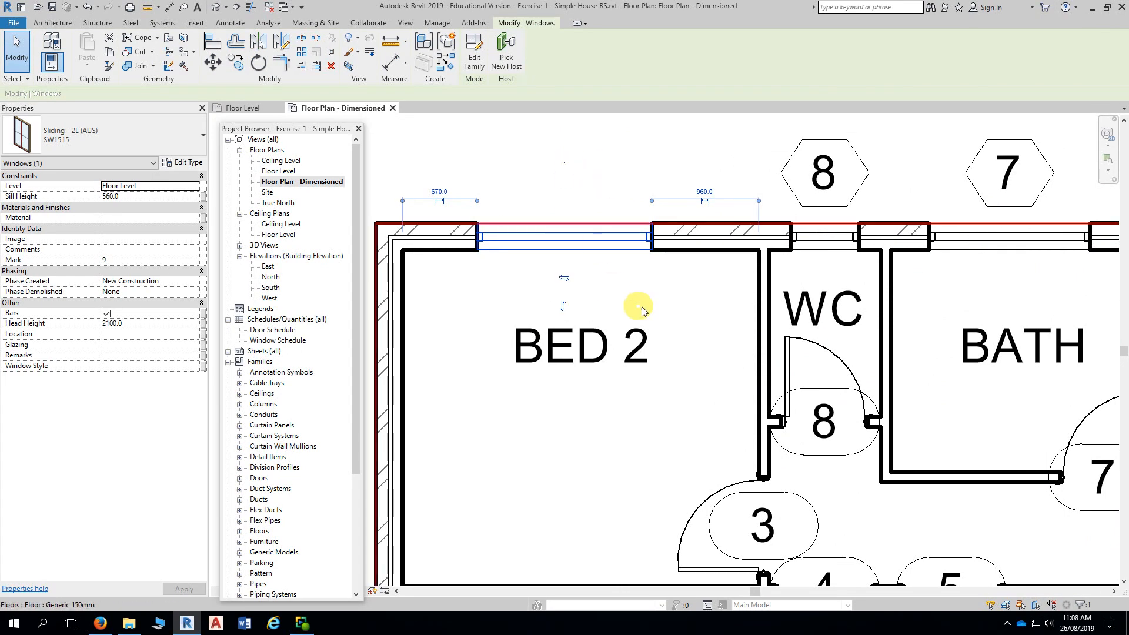
middle_drag(667, 308, 710, 277)
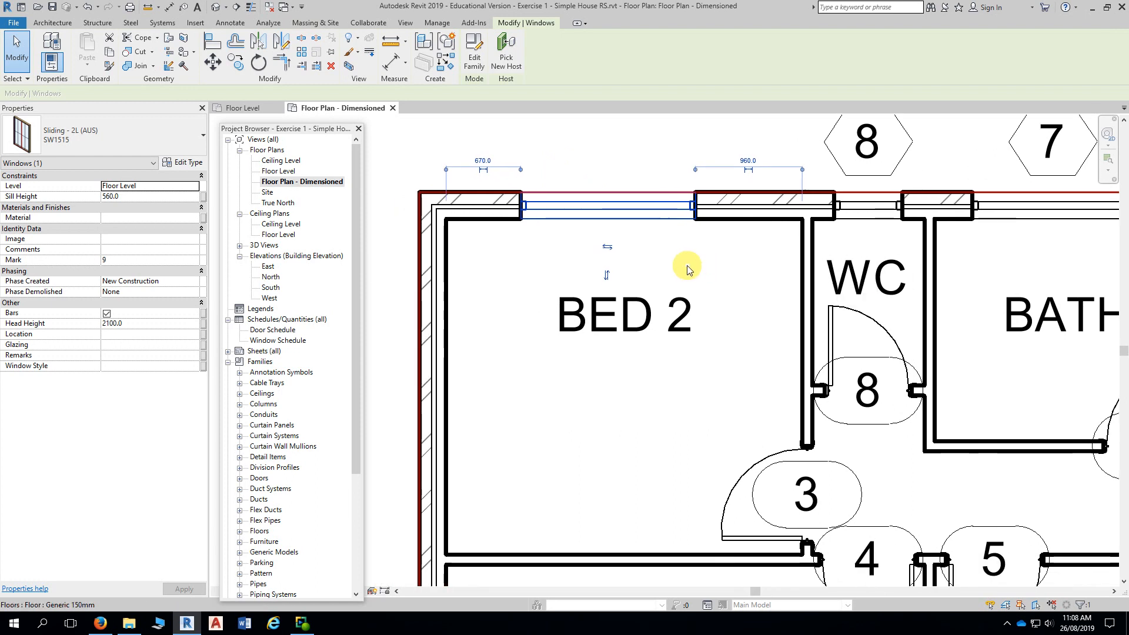
key(Escape)
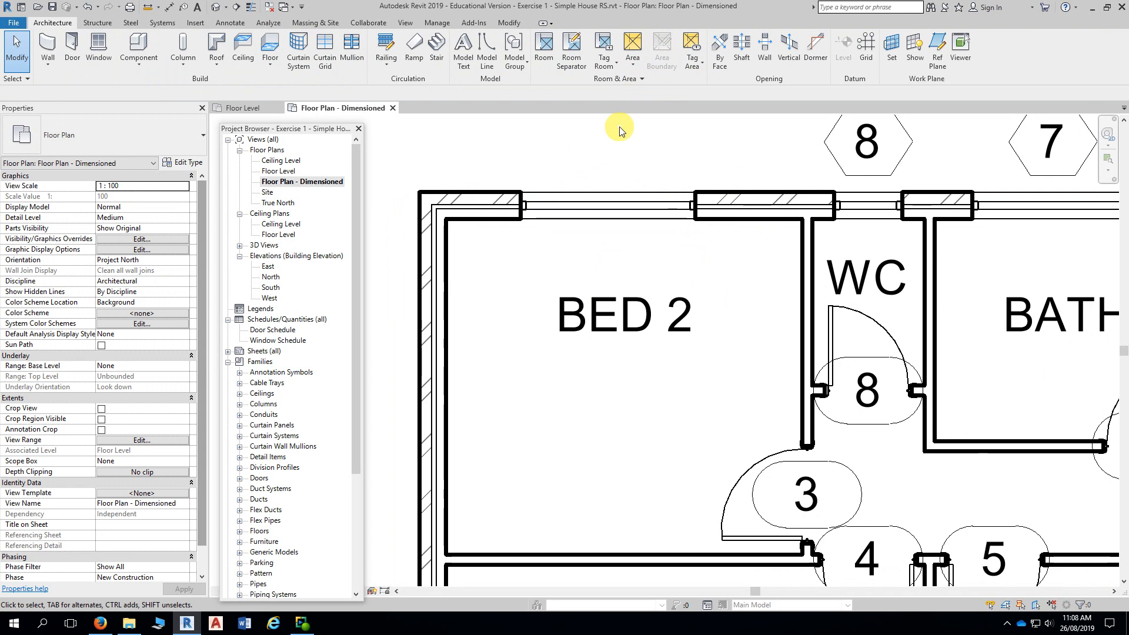
middle_drag(612, 117, 609, 143)
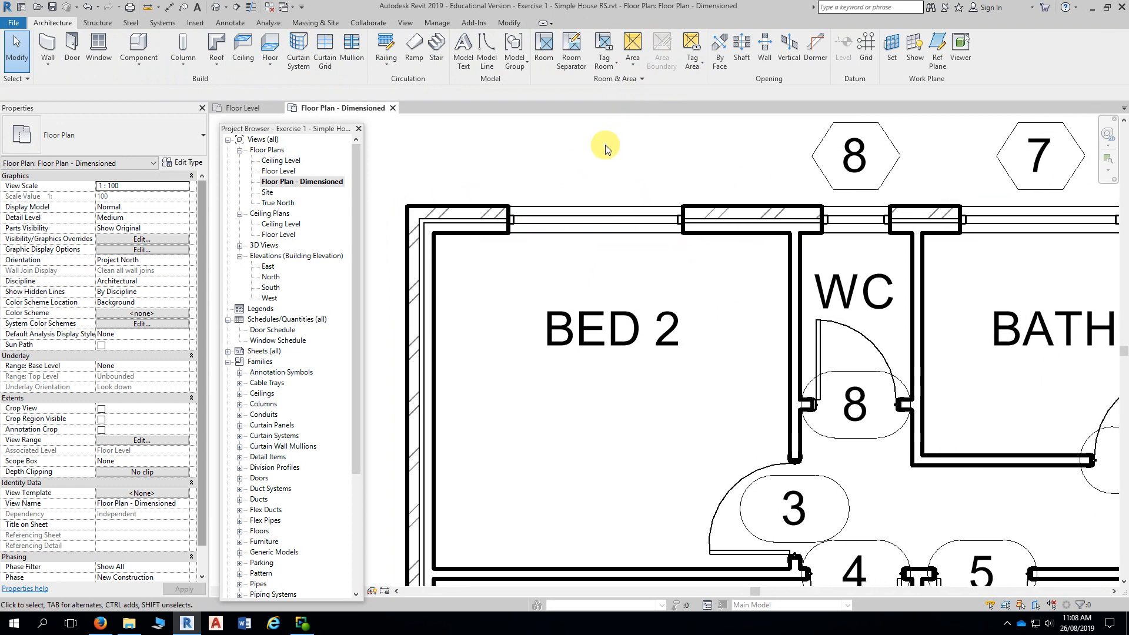
- Tag the flipped Bed 2 window by category with the leader turned off
click(222, 25)
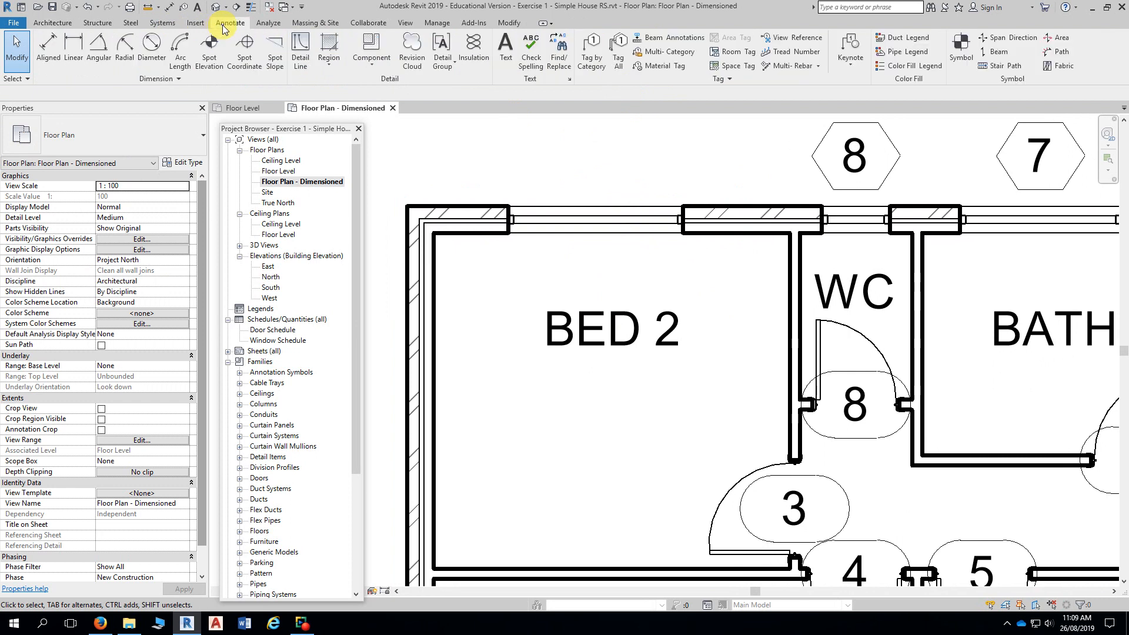
click(595, 65)
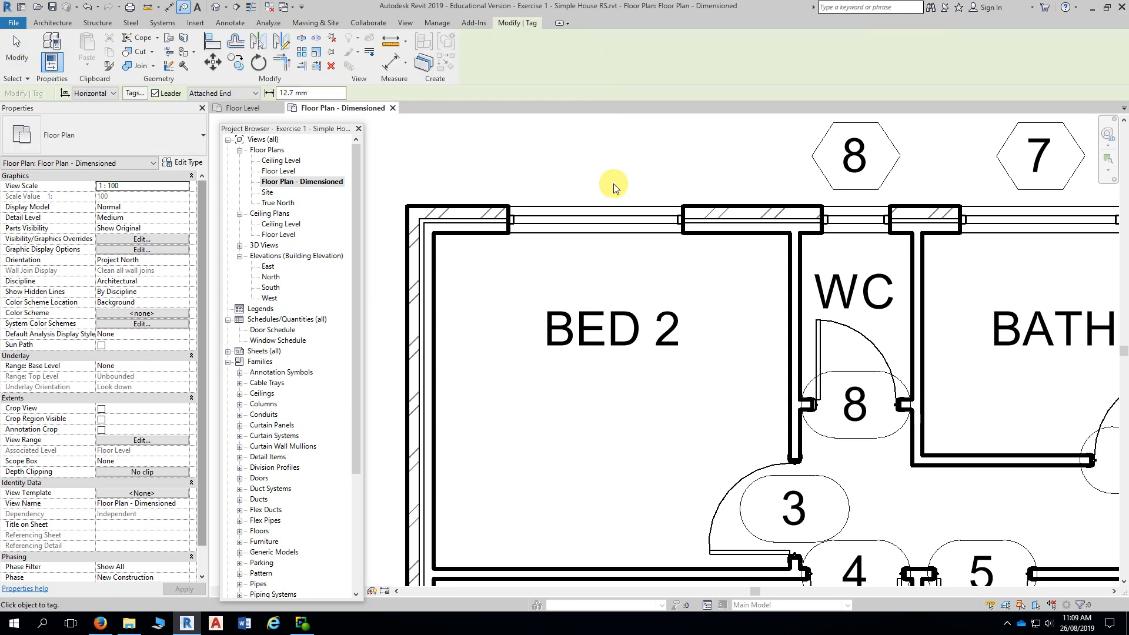
scroll(614, 188, down, 2)
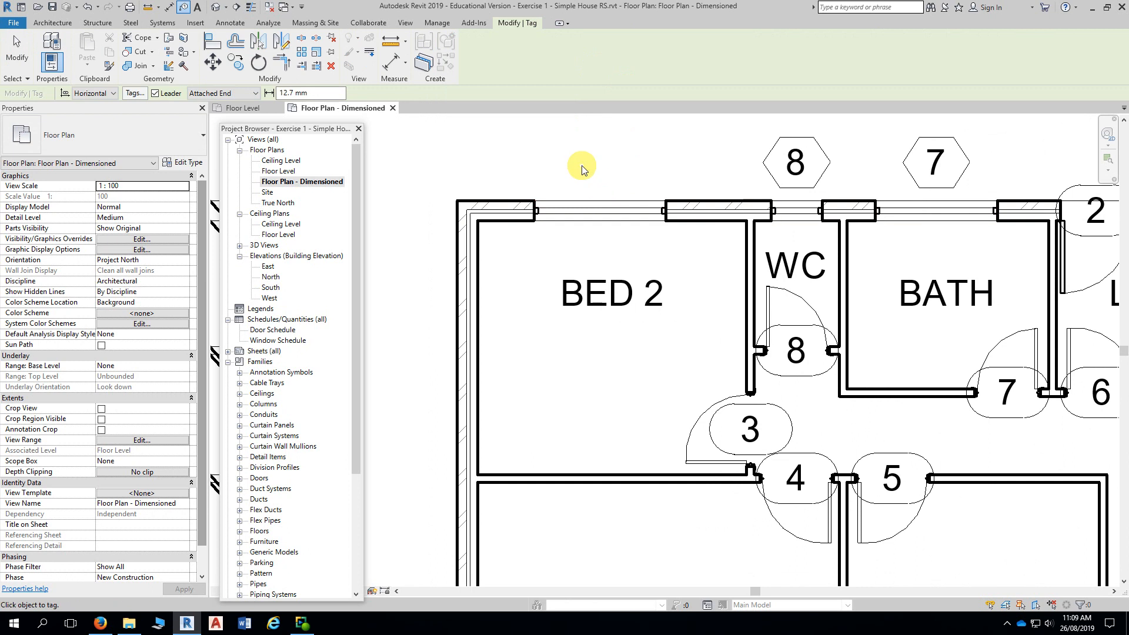
click(156, 94)
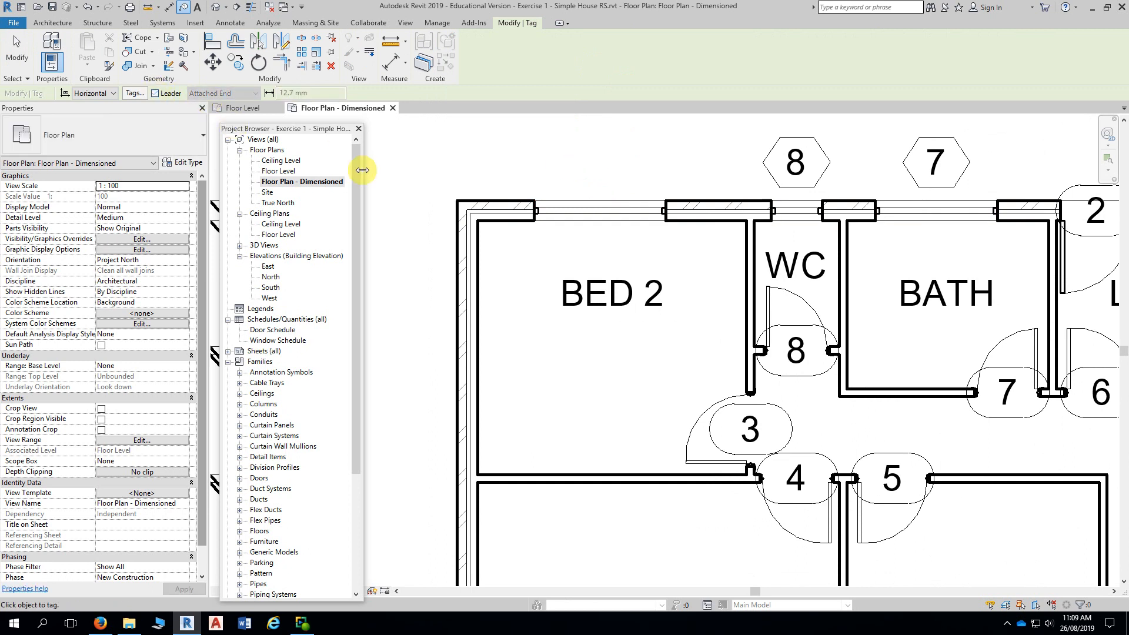
click(589, 211)
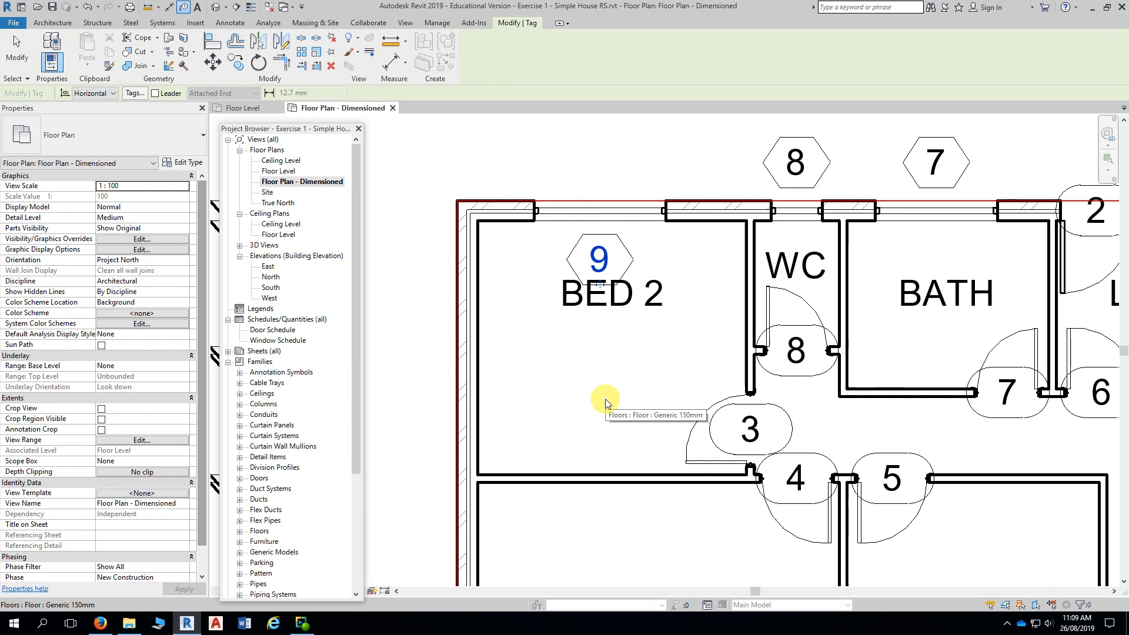
key(Escape)
key(Escape)
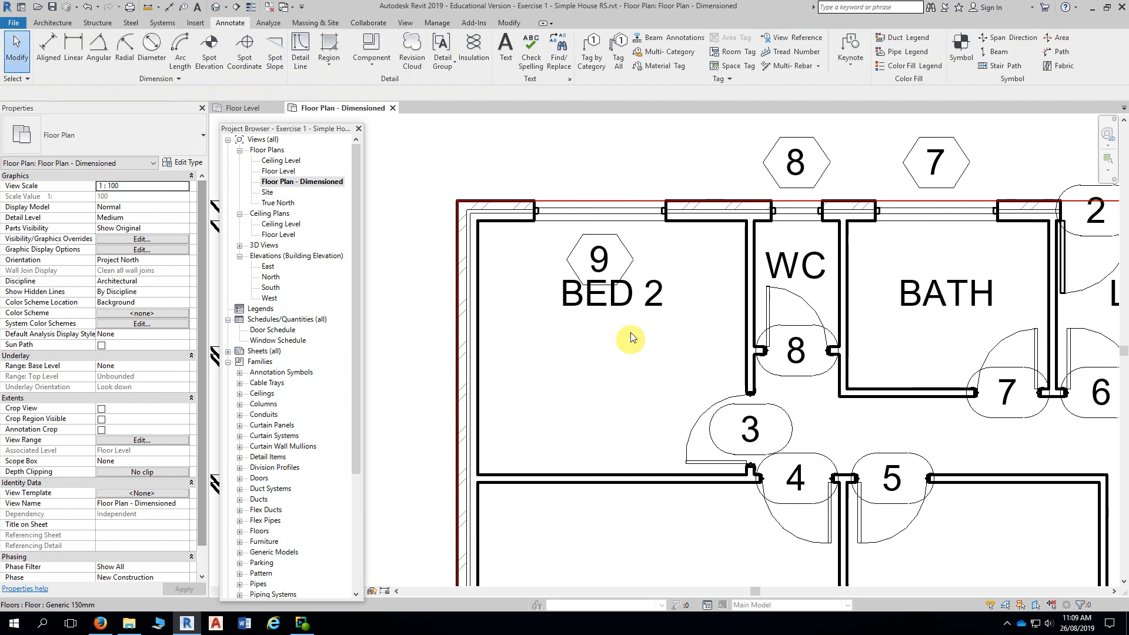
middle_drag(626, 154, 687, 153)
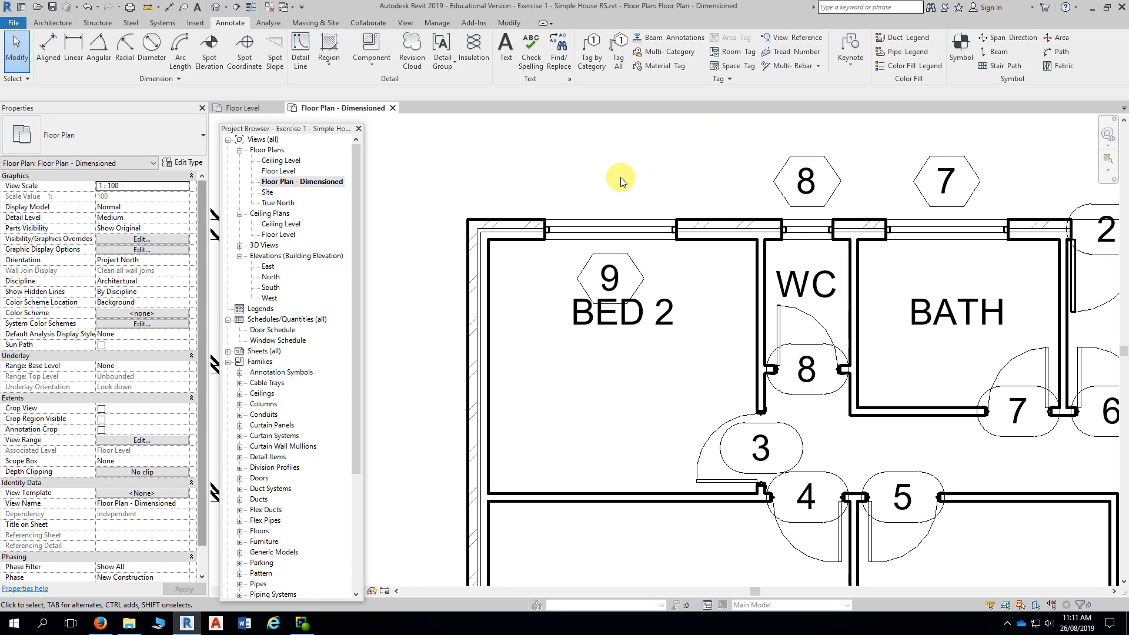
- Delete the window tag inside Bed 2 and flip the window's facing back to the outside
click(630, 261)
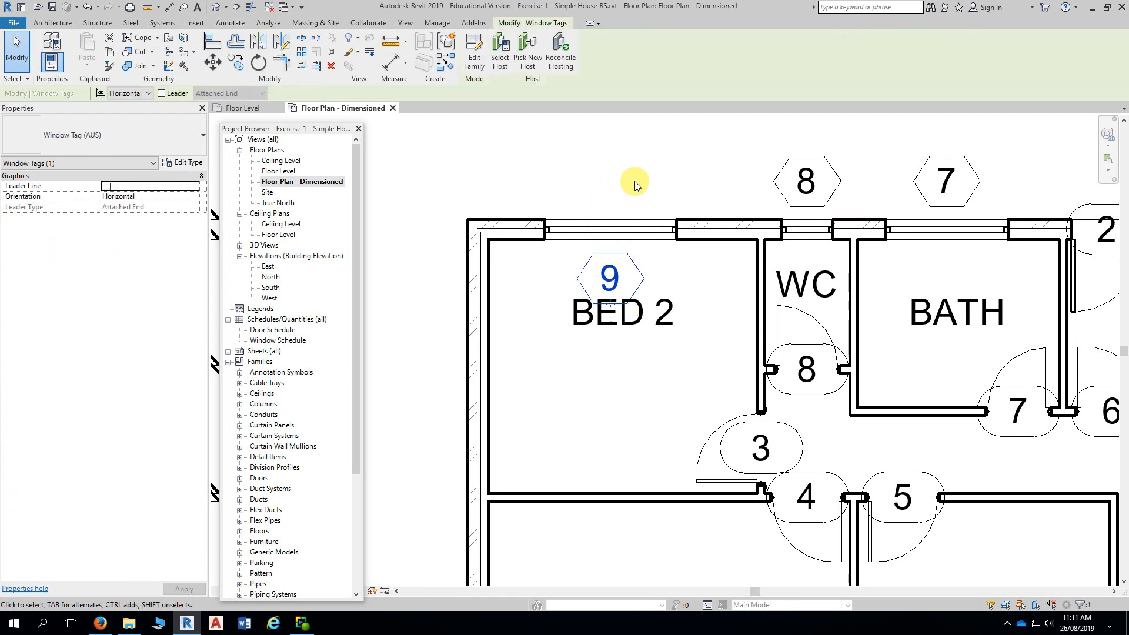
click(639, 182)
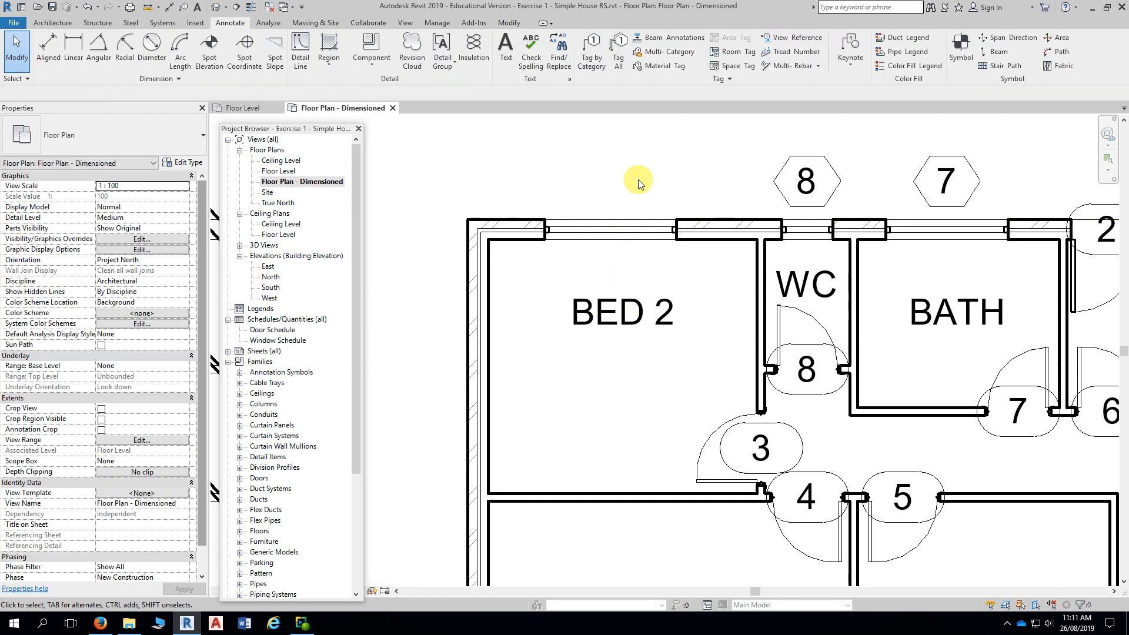
click(615, 231)
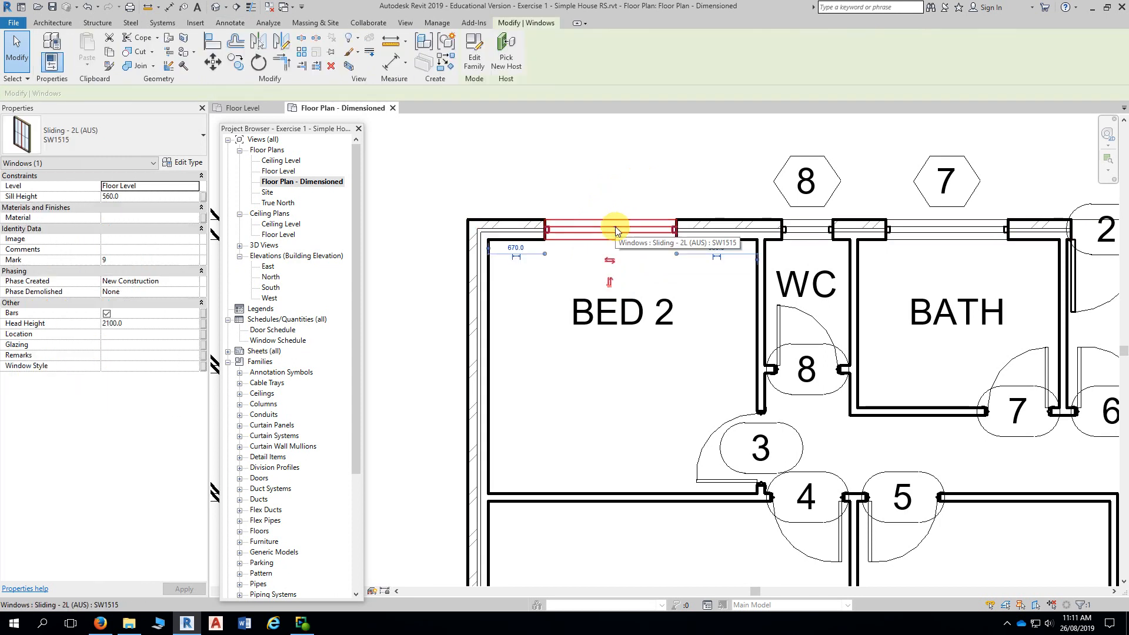
click(610, 281)
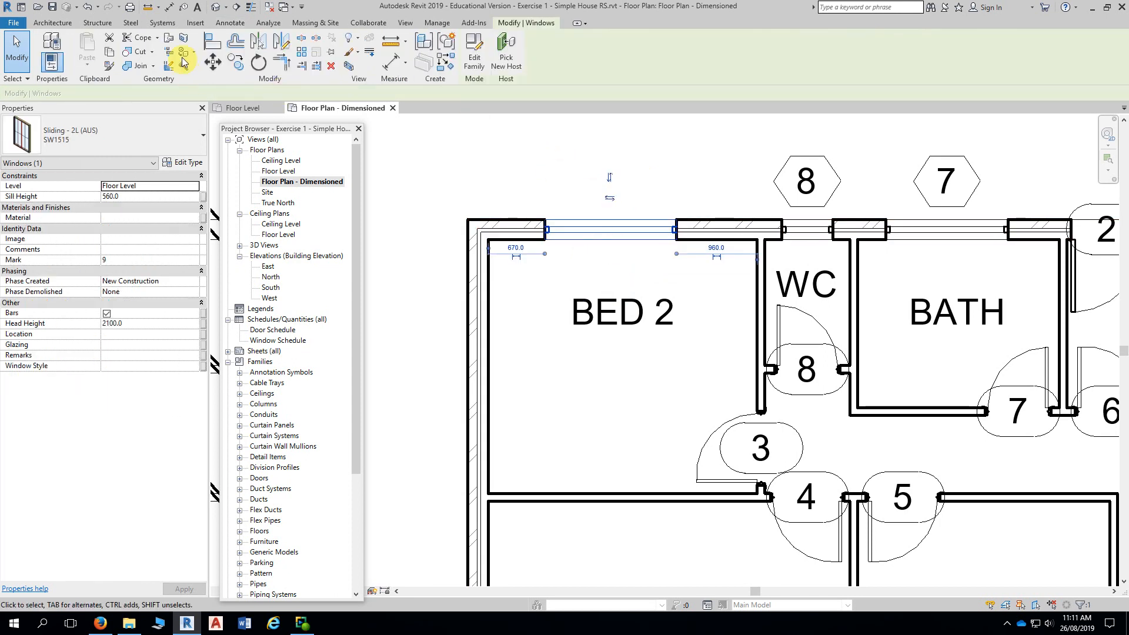
- Tag the Bed 2 window by category, previewing it with a leader before placing the tag without one
click(230, 22)
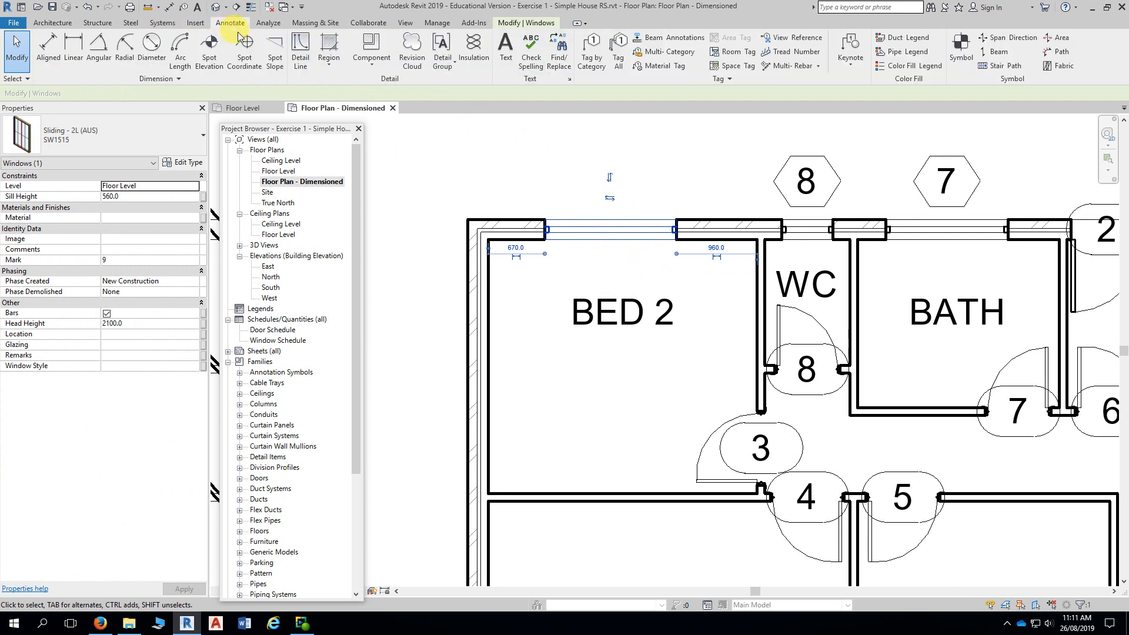
click(595, 69)
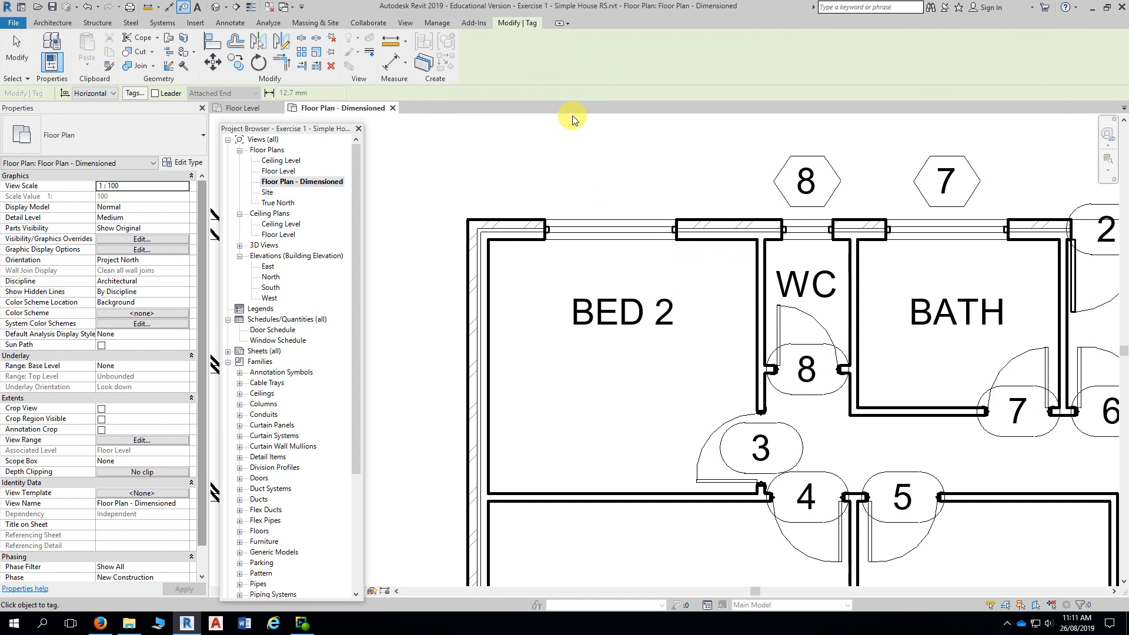
middle_drag(605, 157, 575, 188)
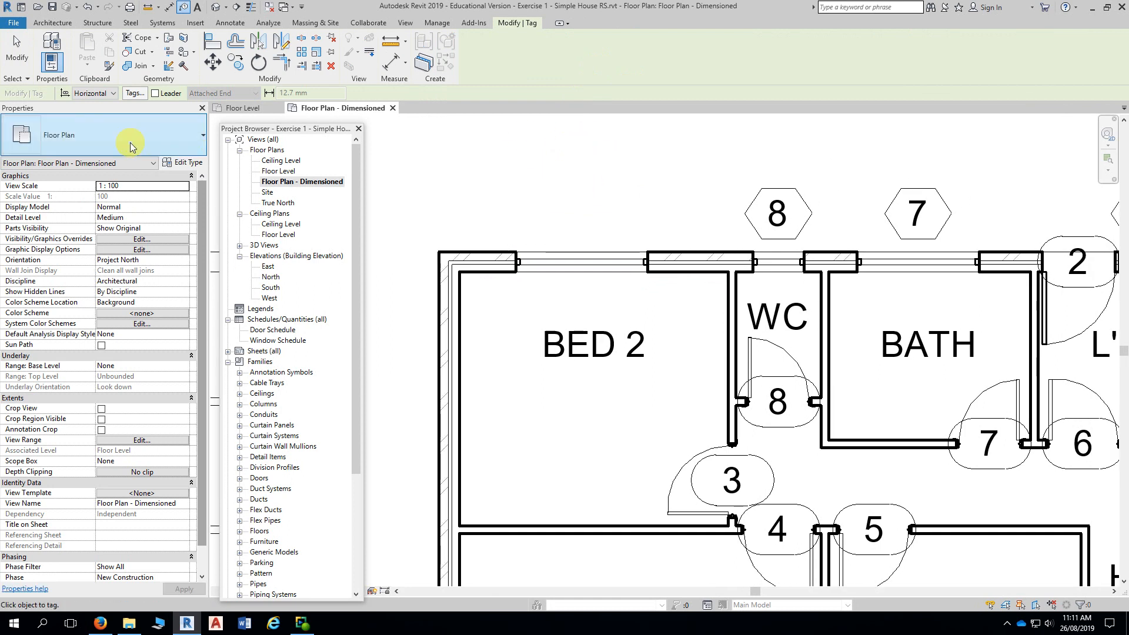
click(156, 94)
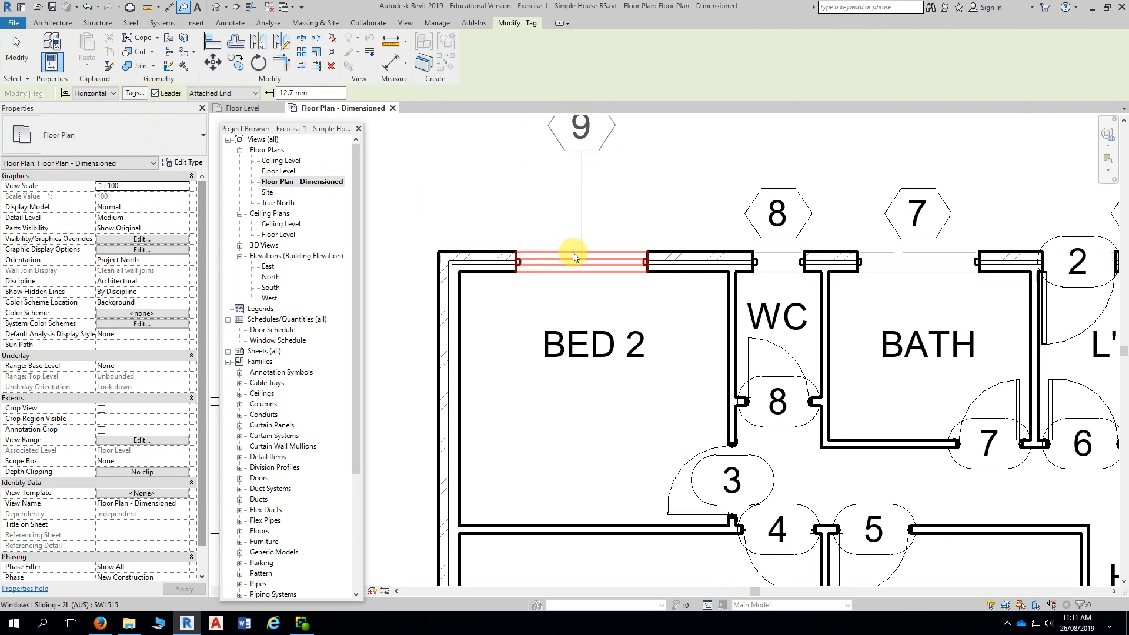
middle_drag(573, 253, 545, 322)
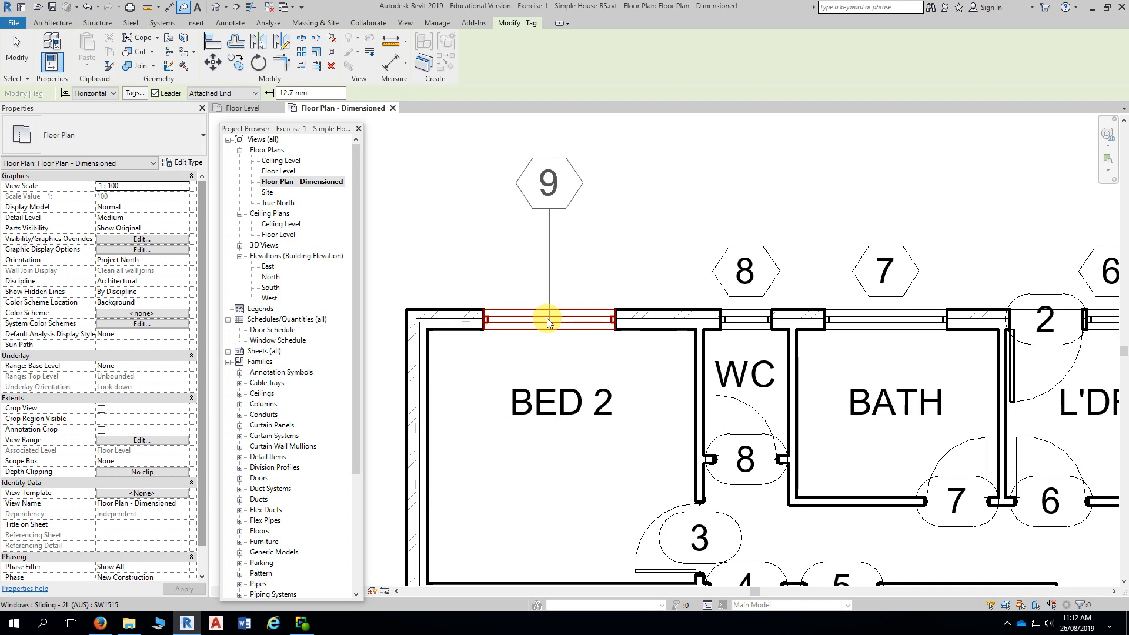
click(158, 94)
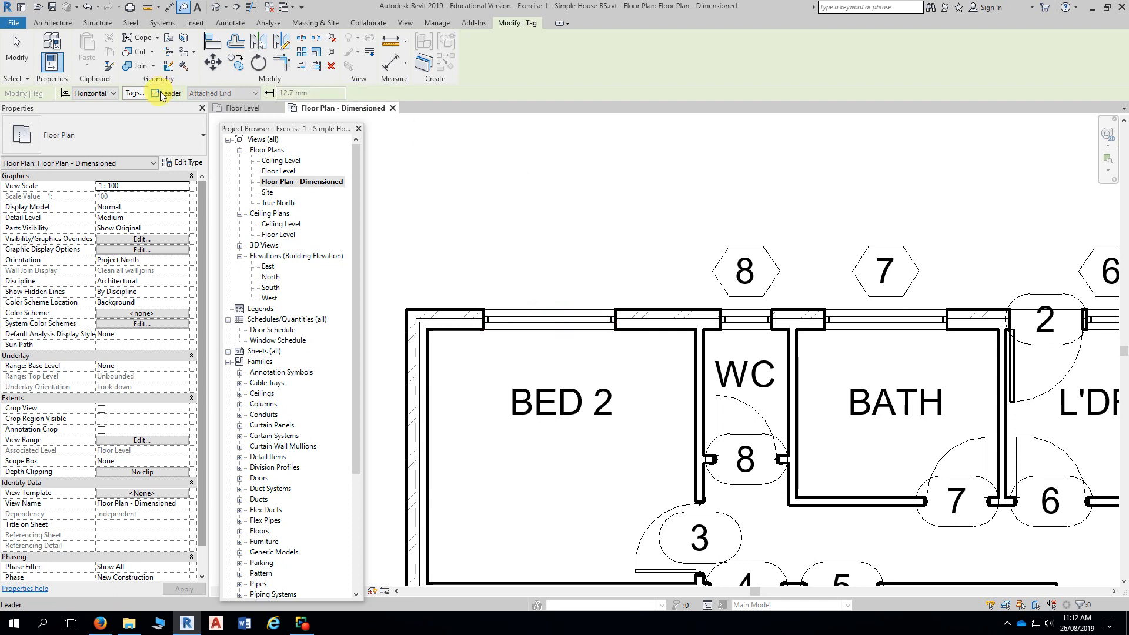
click(553, 317)
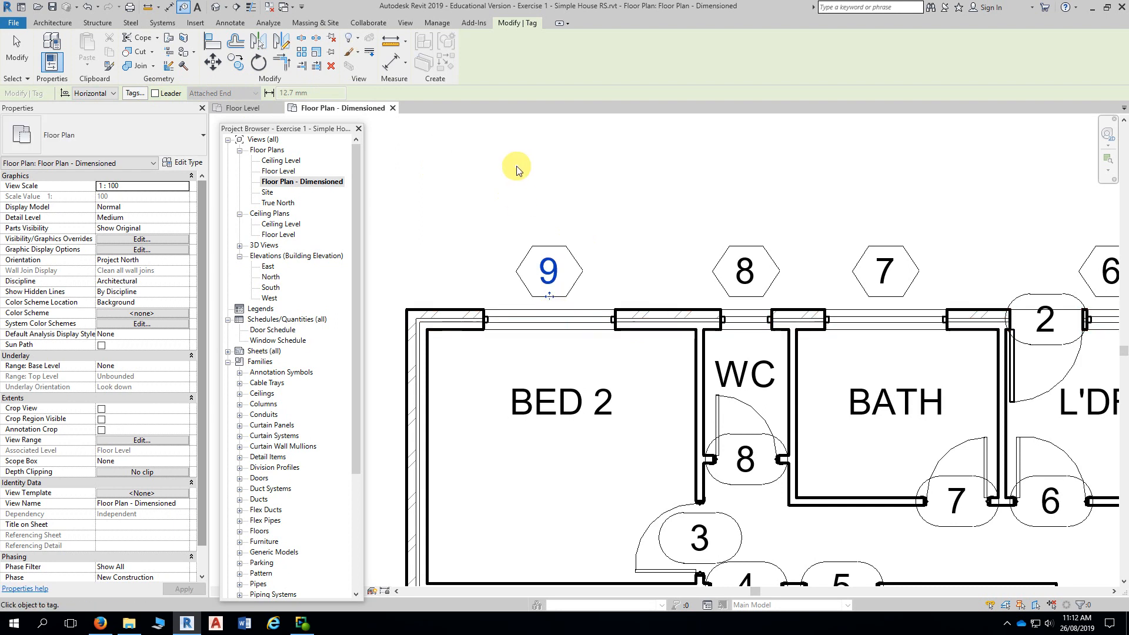
scroll(516, 165, down, 3)
key(Escape)
key(Escape)
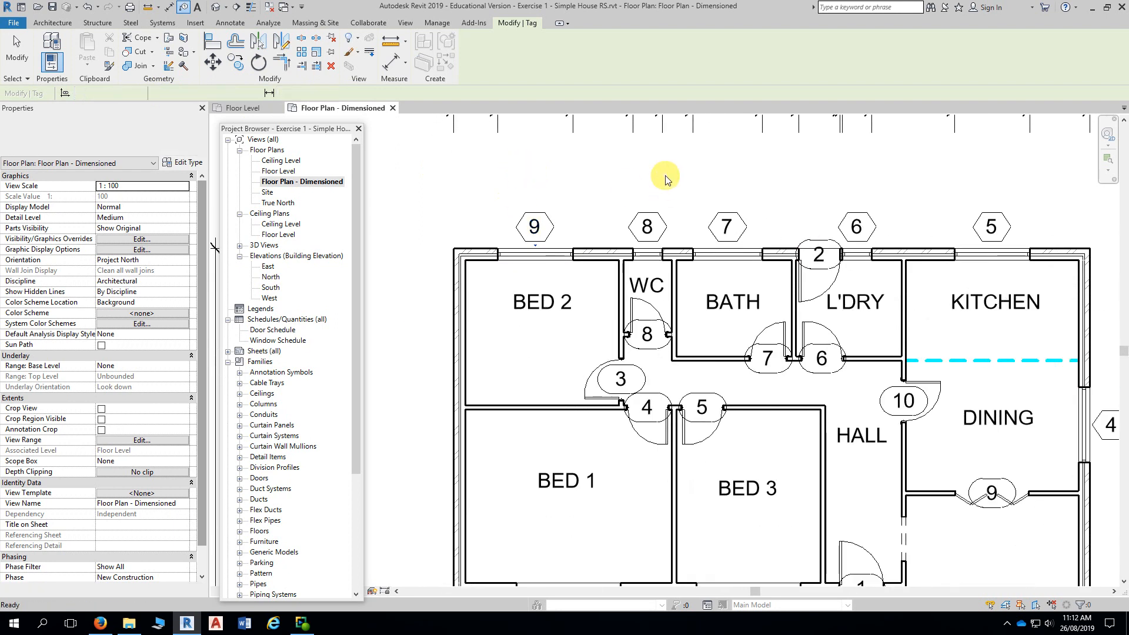
scroll(661, 177, down, 2)
middle_drag(504, 214, 486, 222)
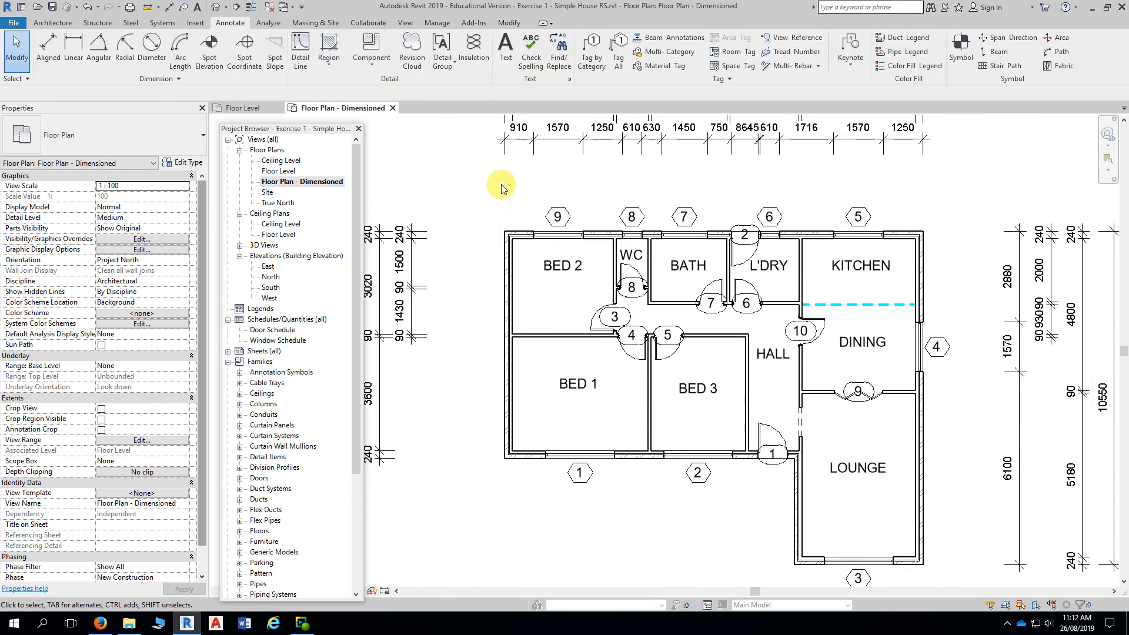
click(566, 215)
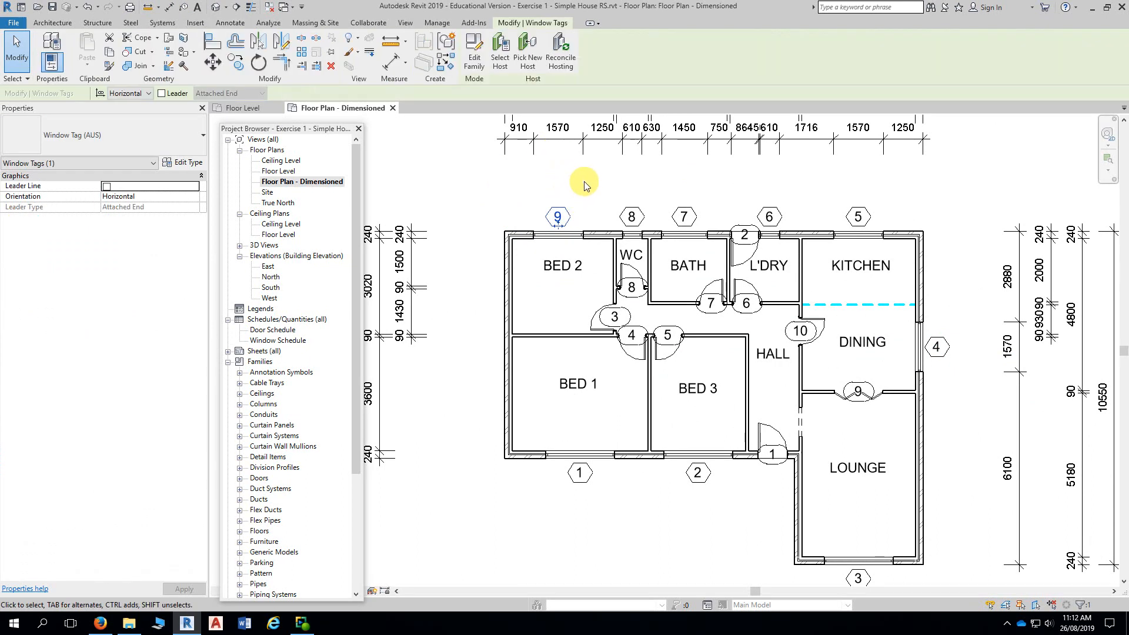
click(583, 194)
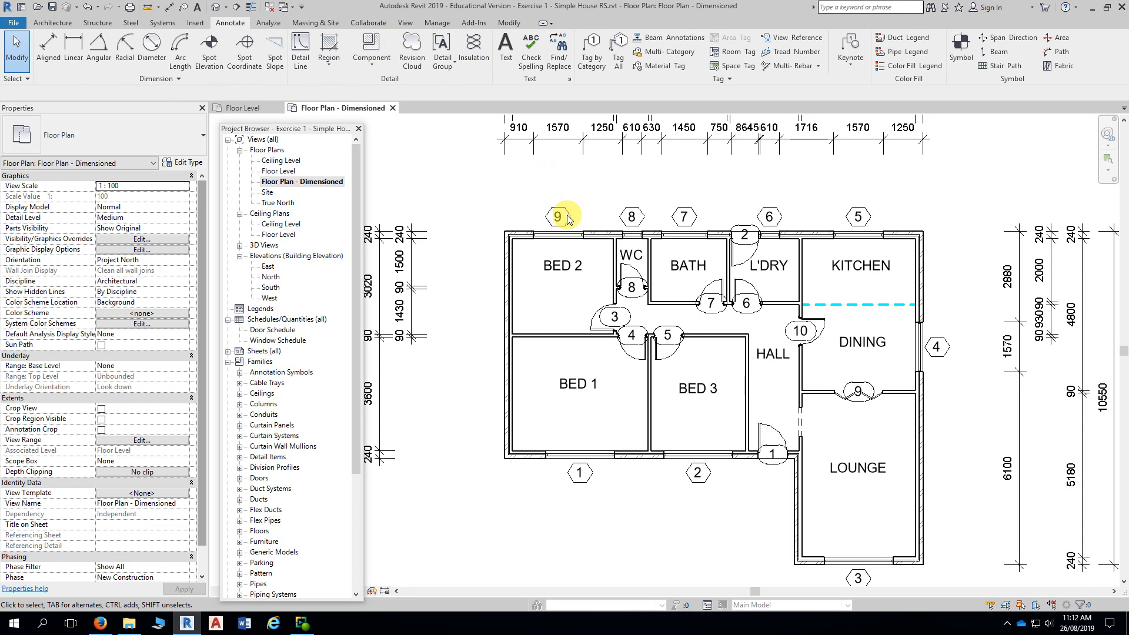
- Delete all window tags visible in the Floor Plan - Dimensioned view by selecting every instance of the Bed 2 window's tag type
click(566, 218)
click(576, 184)
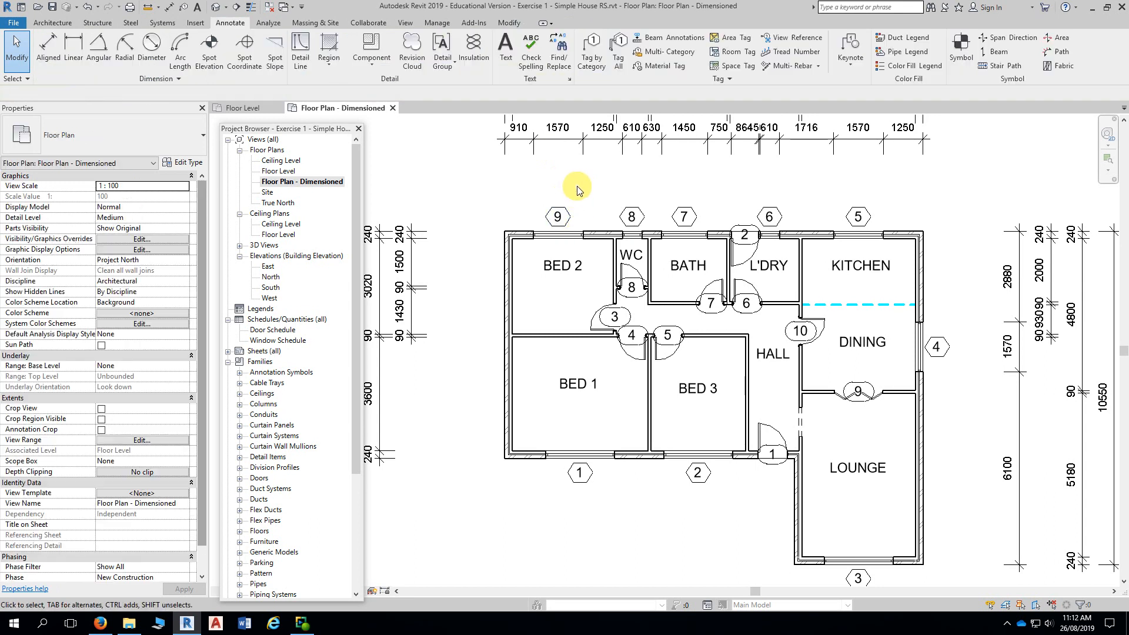
right_click(558, 217)
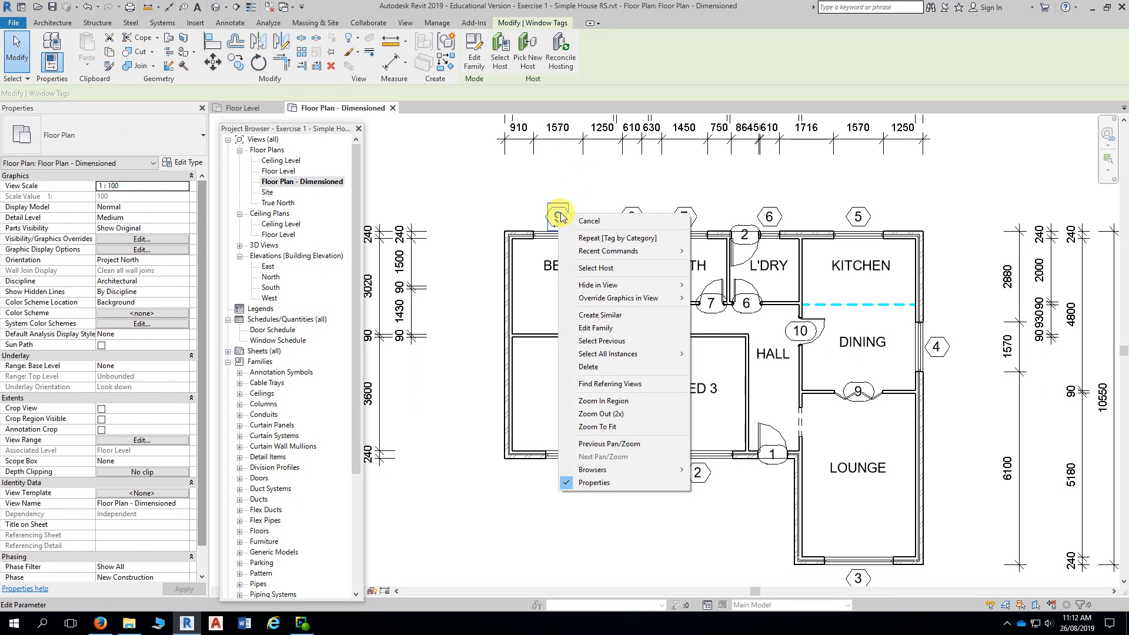
mouse_move(600, 356)
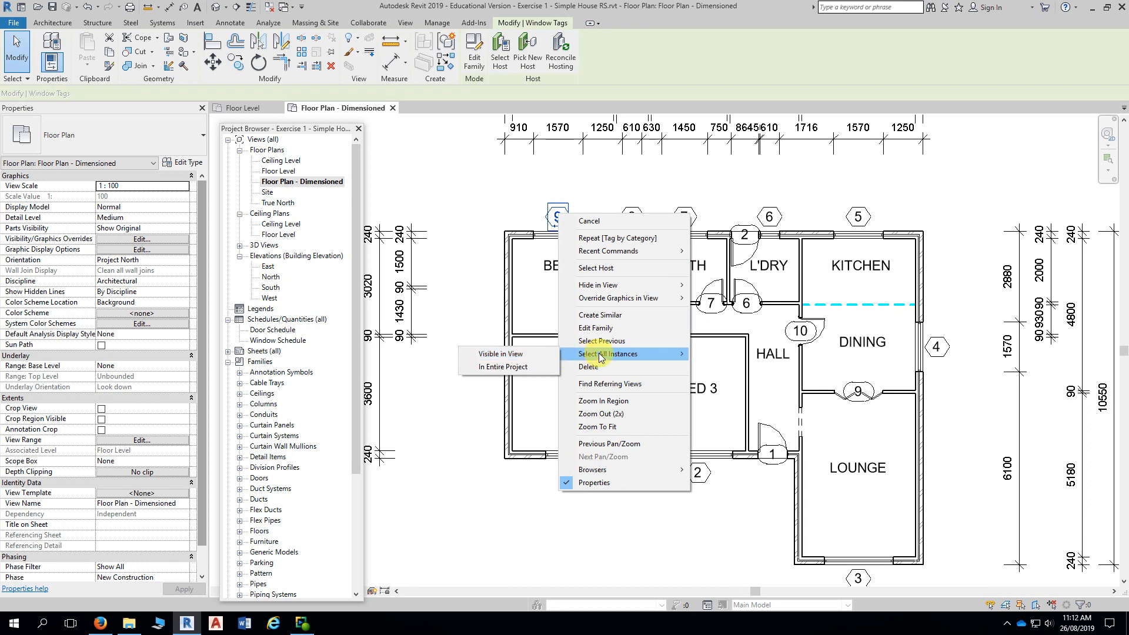
click(541, 355)
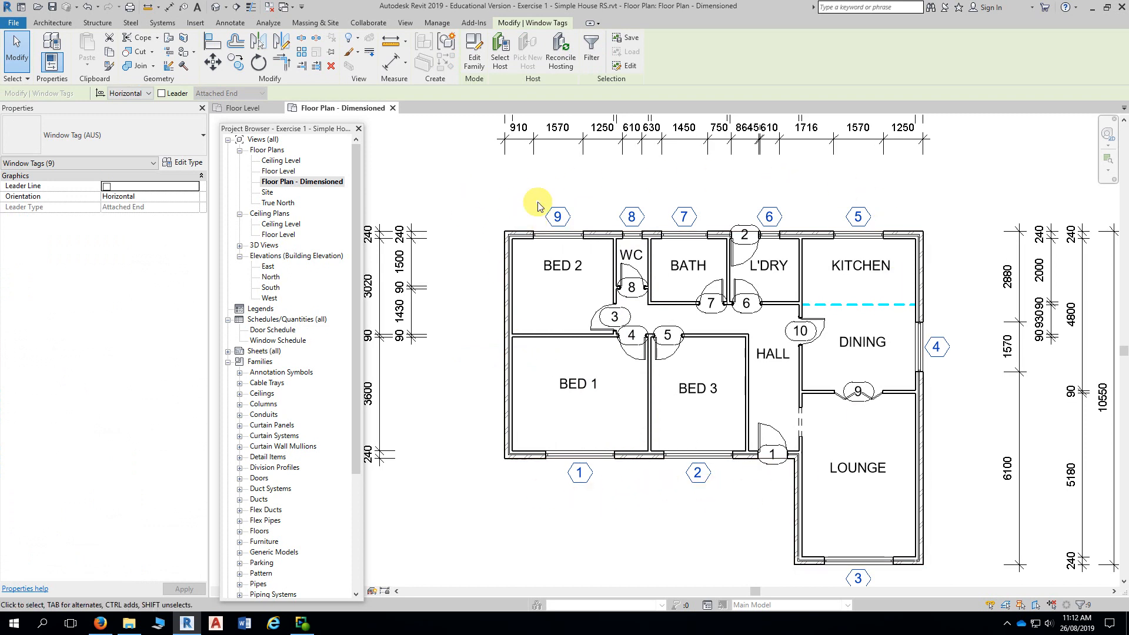
click(331, 66)
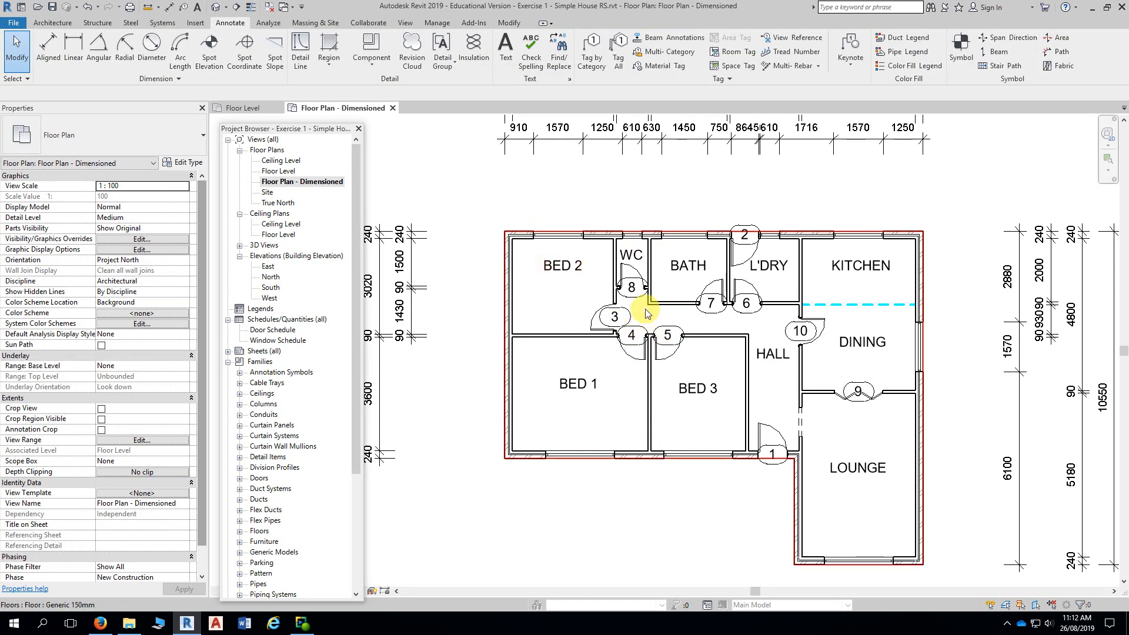
- Select all door tag instances visible in the dimensioned plan view and delete them
scroll(646, 313, up, 3)
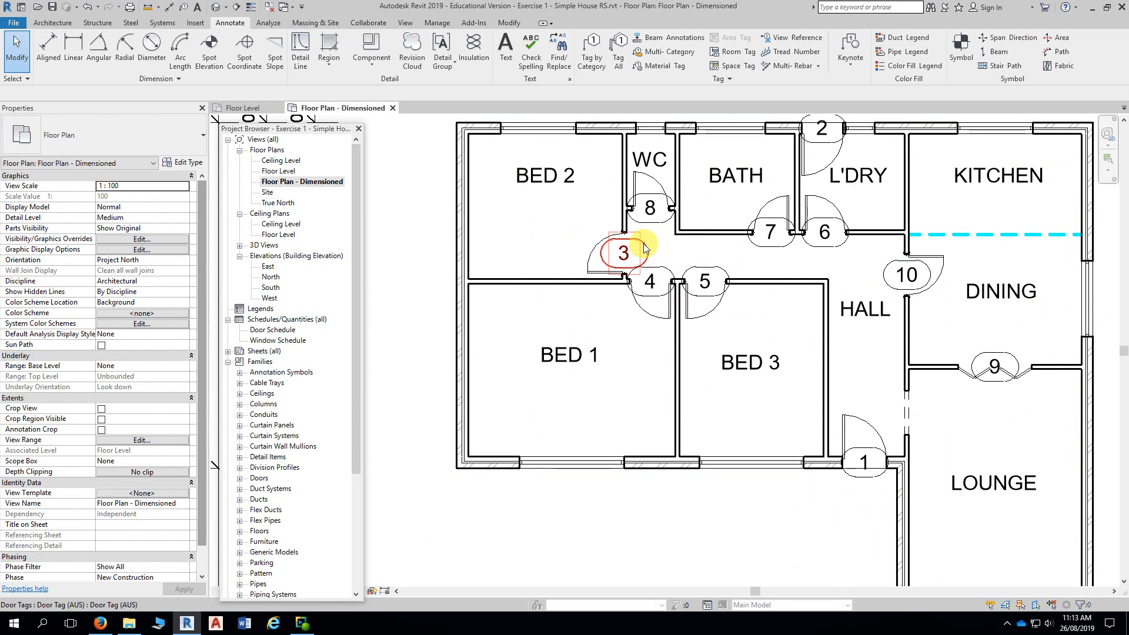
right_click(644, 247)
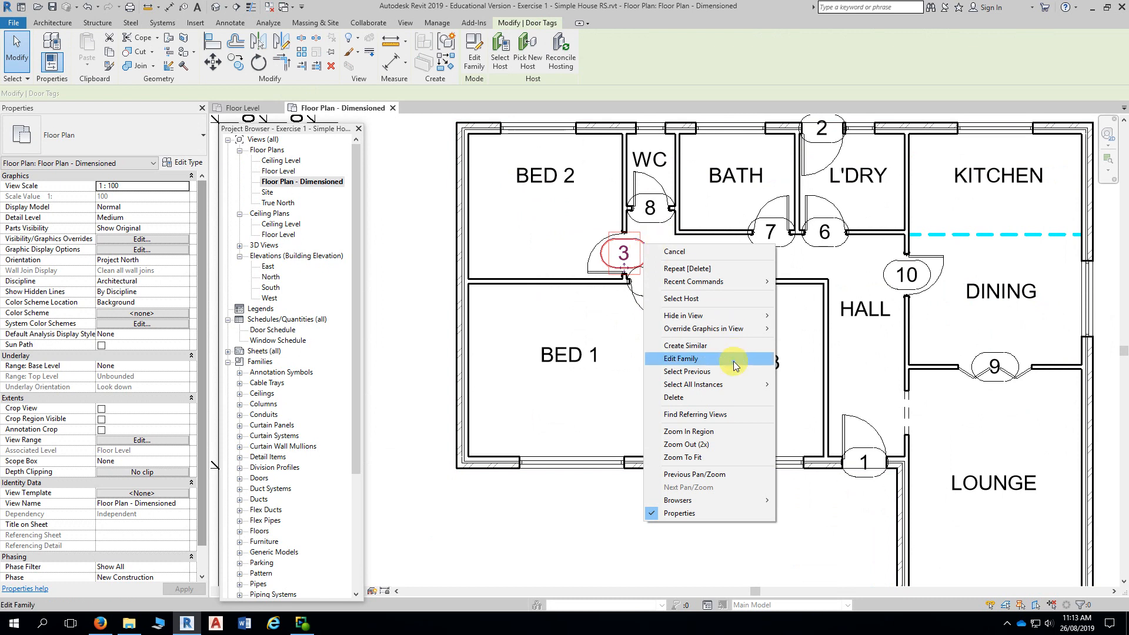
mouse_move(726, 386)
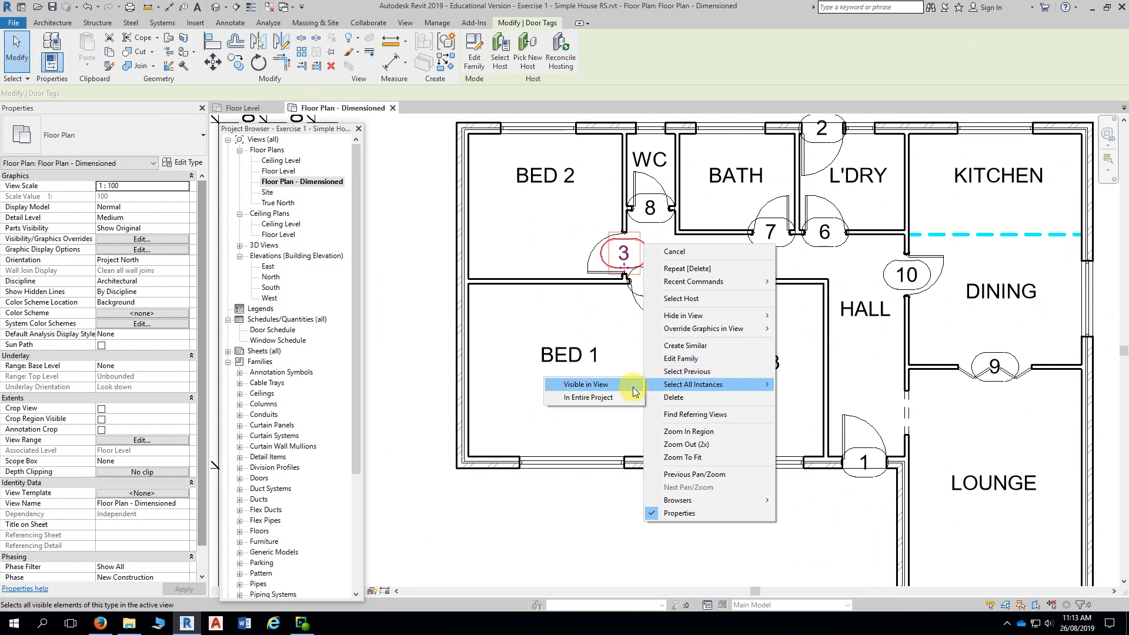
click(615, 385)
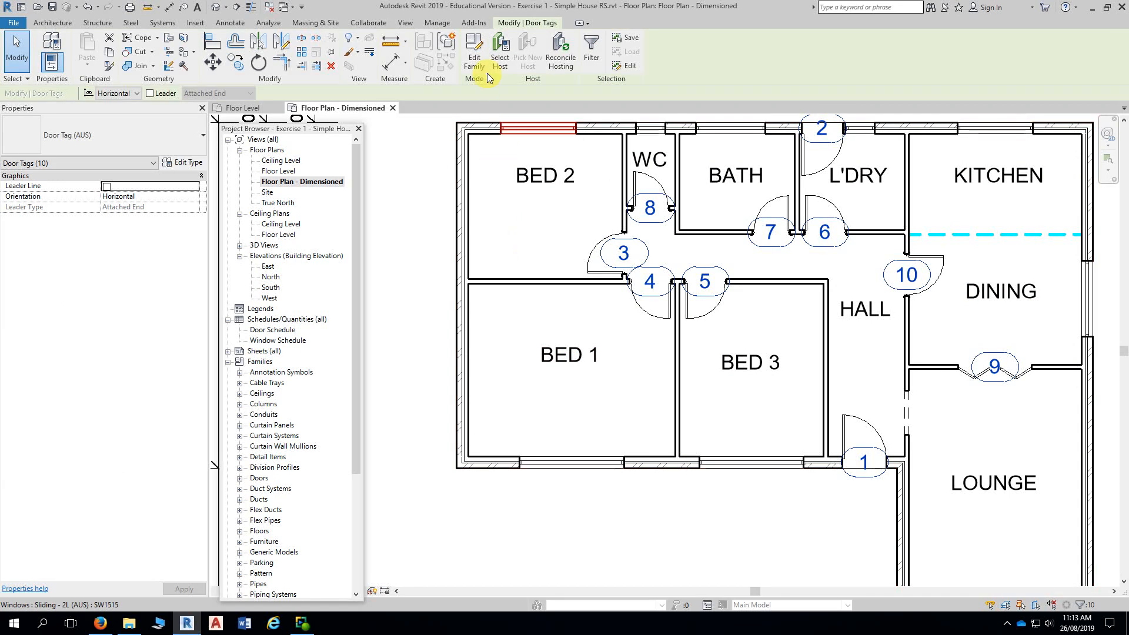
click(331, 66)
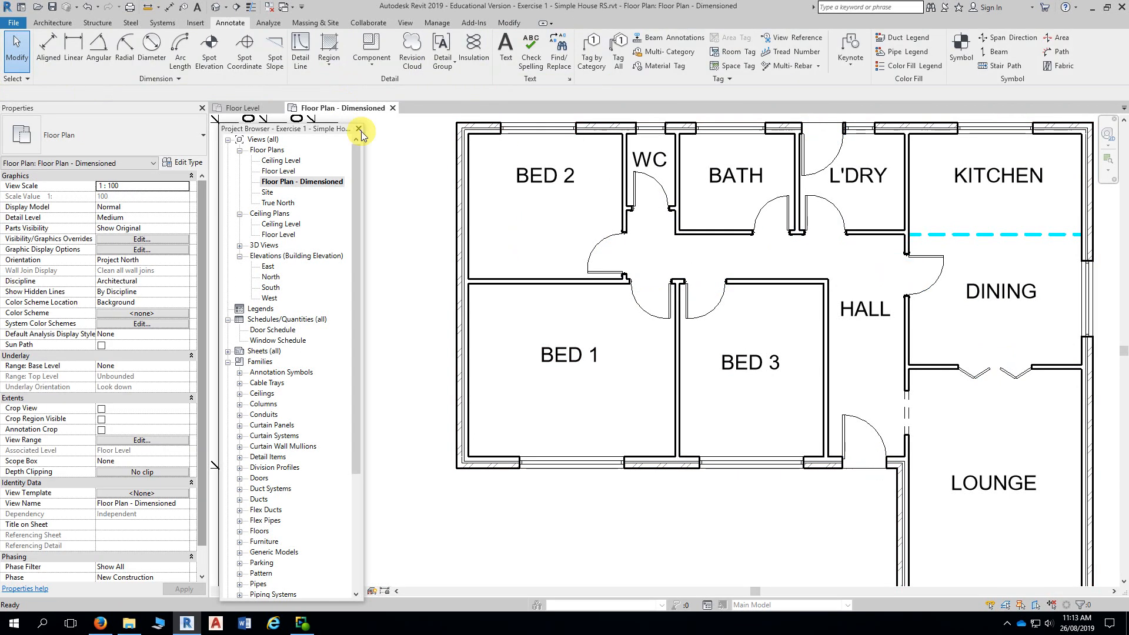
- Tag all untagged objects in the current view using the Door Tags and Window Tags categories, without leaders
scroll(411, 201, down, 2)
middle_drag(411, 202, 445, 238)
scroll(466, 227, down, 3)
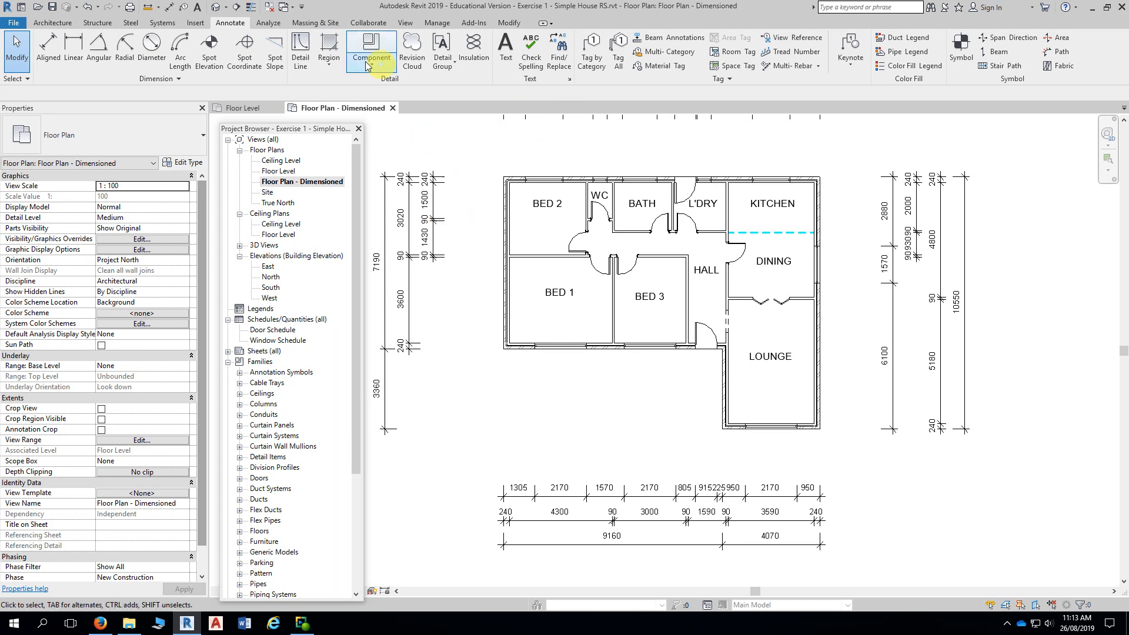
click(621, 65)
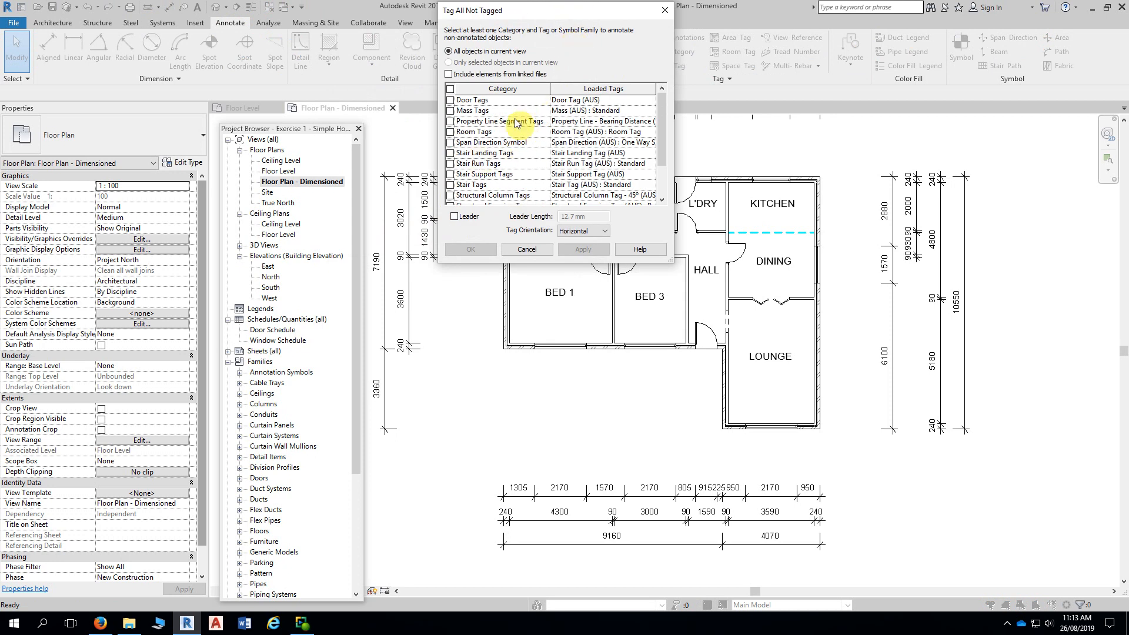
mouse_move(661, 117)
mouse_down()
mouse_move(661, 149)
mouse_move(660, 96)
mouse_up()
click(451, 101)
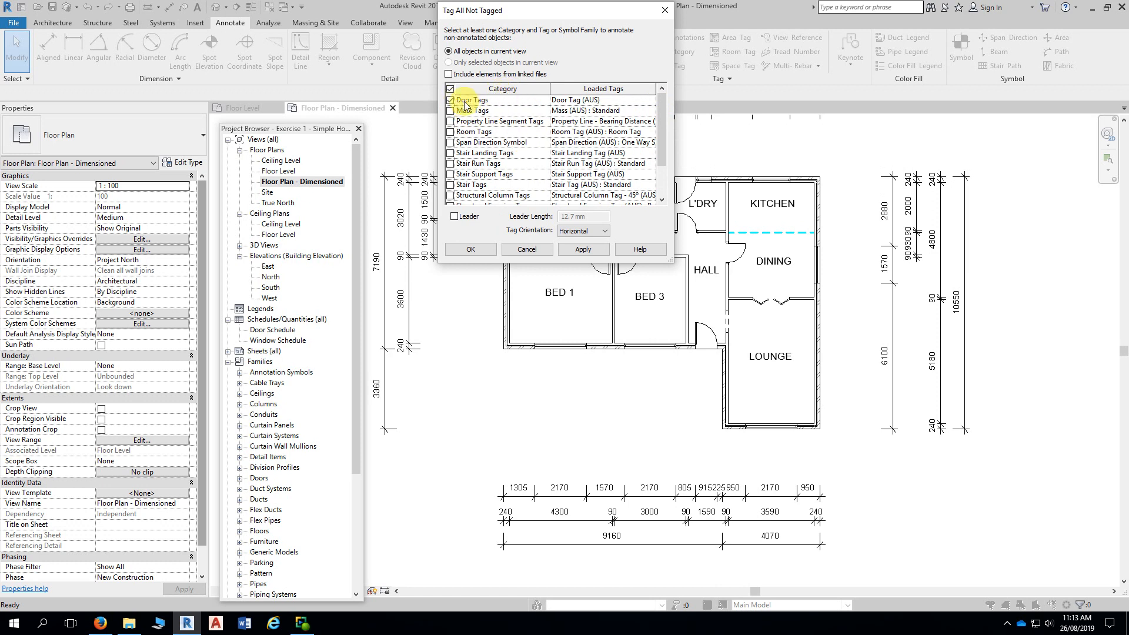
drag(660, 111, 661, 166)
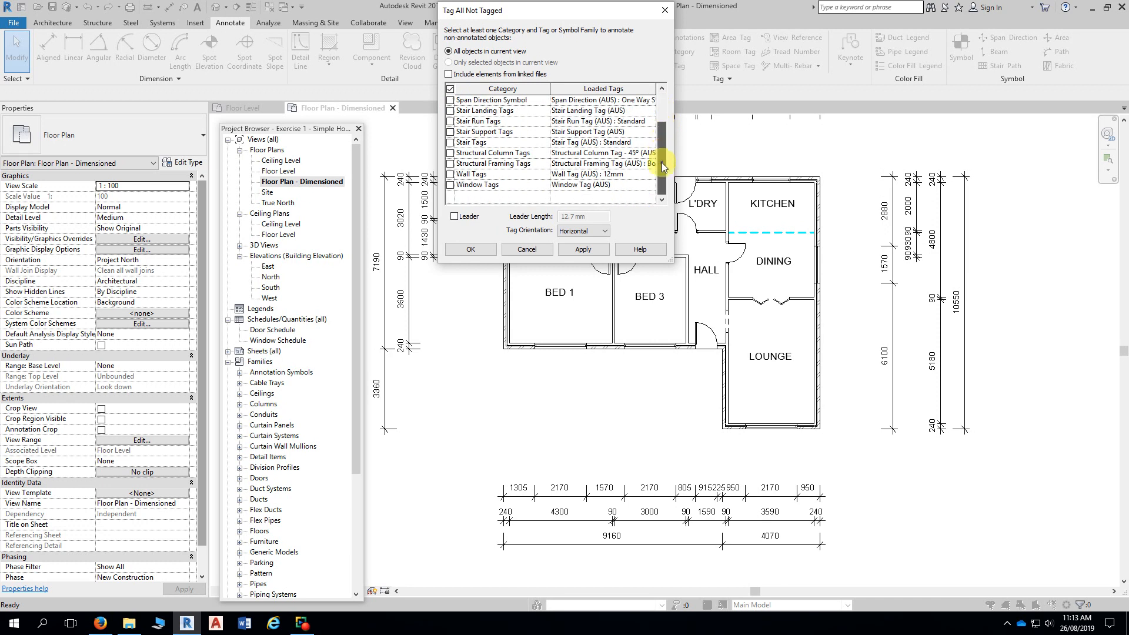
click(451, 185)
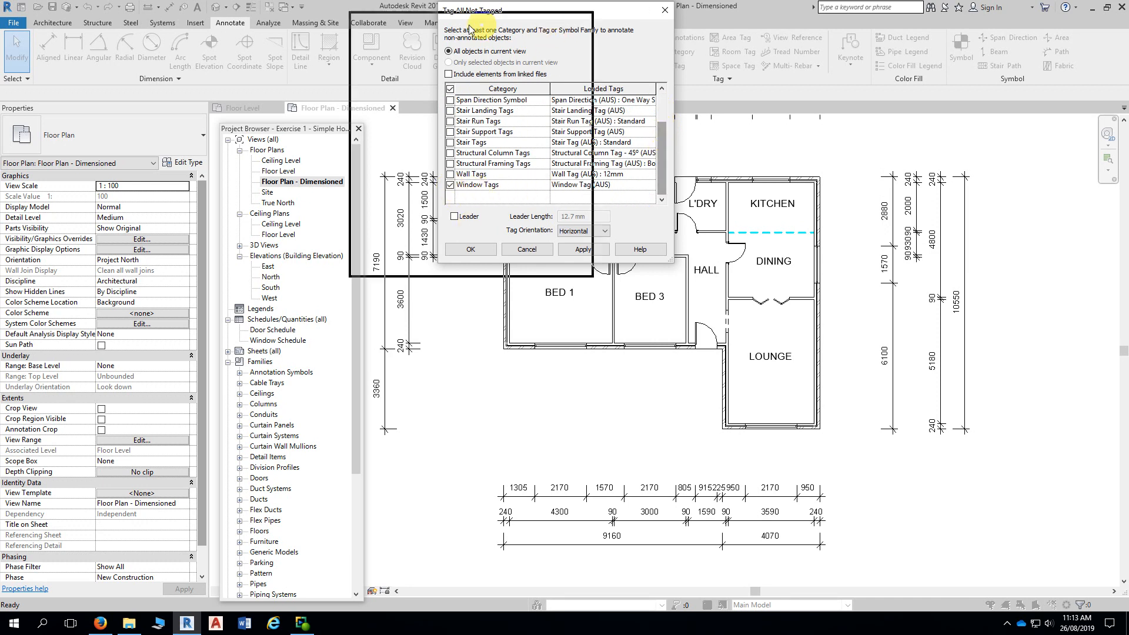
drag(473, 12, 197, 21)
click(197, 258)
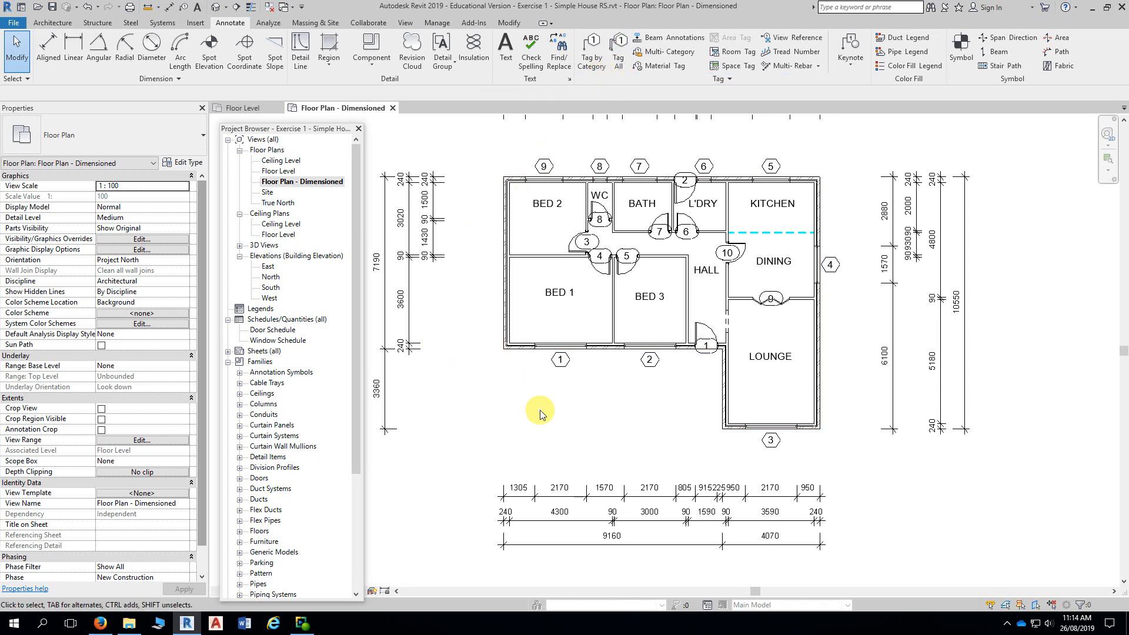
middle_drag(544, 412, 593, 432)
scroll(589, 428, down, 1)
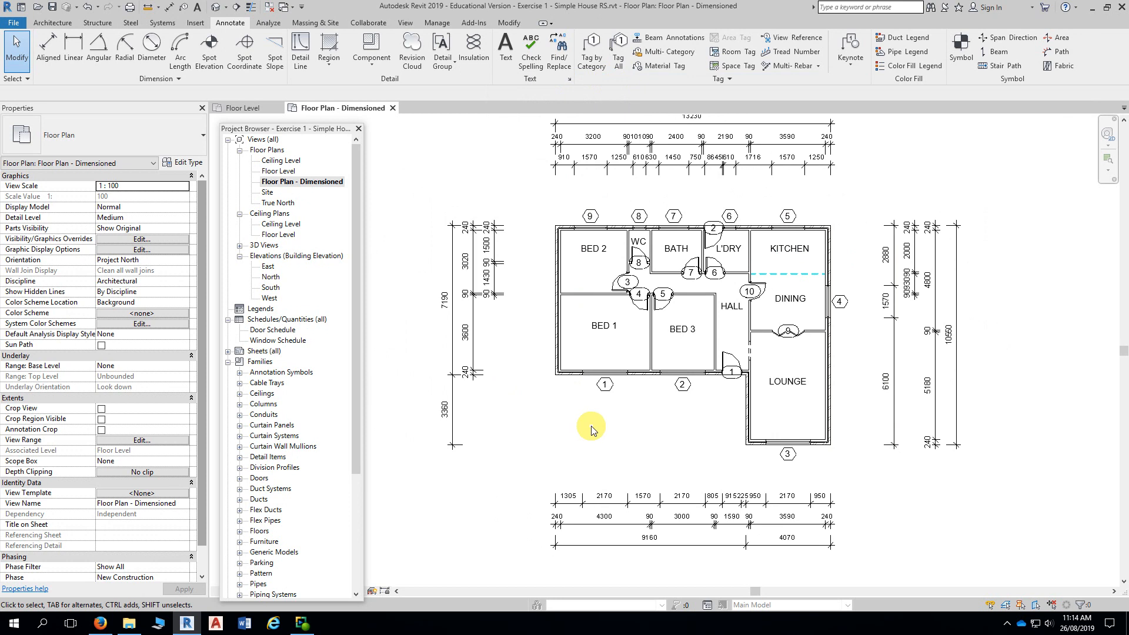
- Open the Floor Level floor plan and delete all linear dimensions visible in that view
double_click(279, 170)
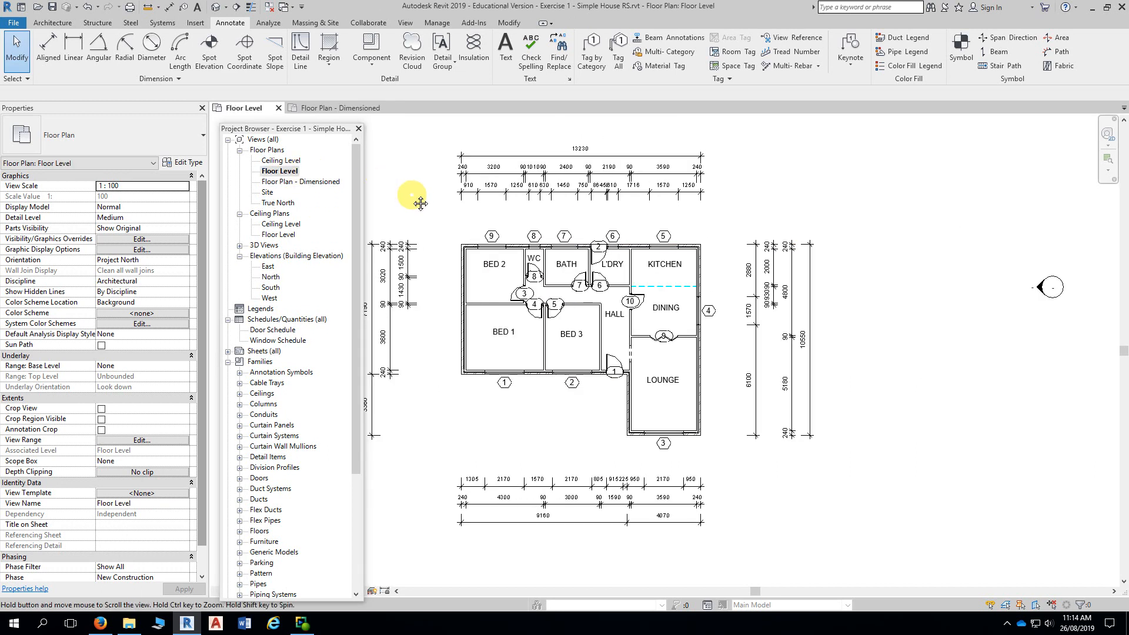
middle_drag(415, 199, 546, 189)
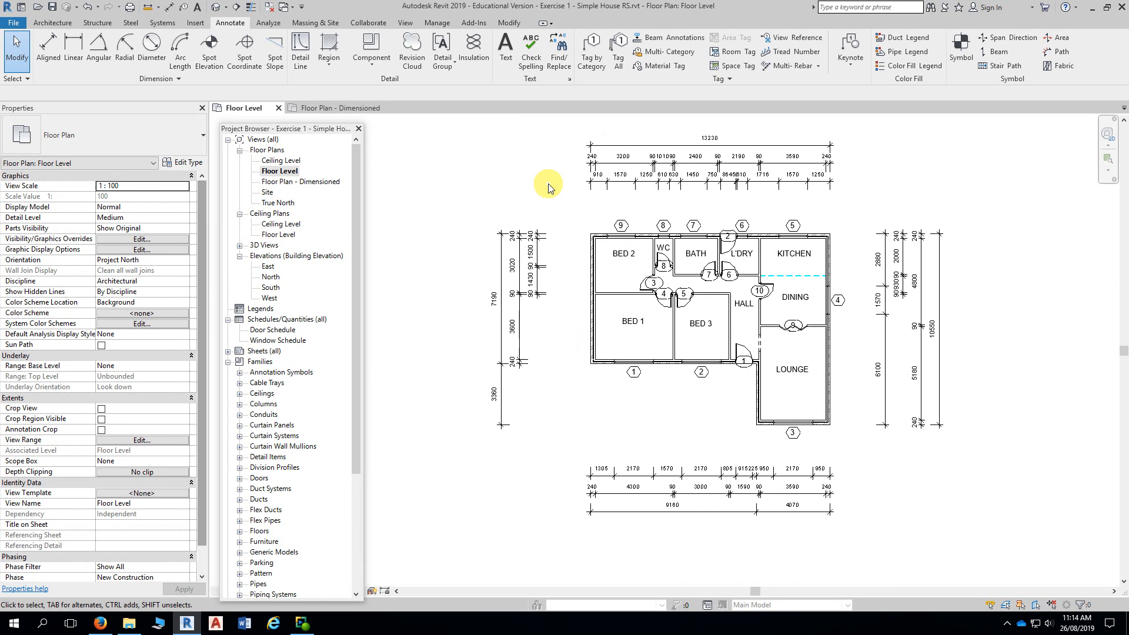
click(644, 167)
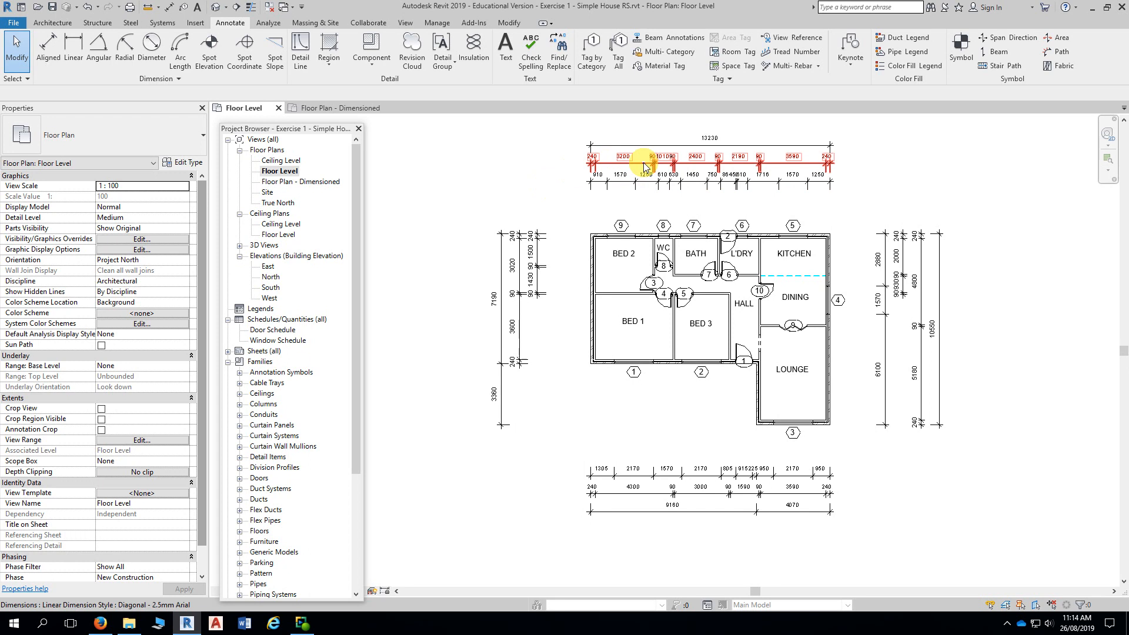
click(644, 147)
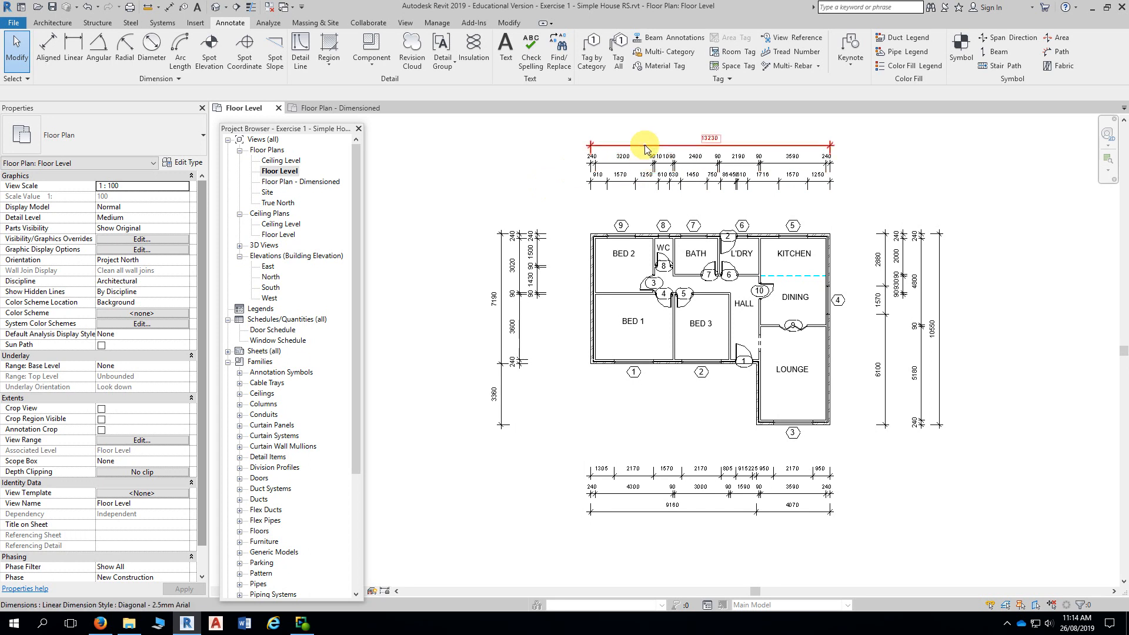
right_click(645, 147)
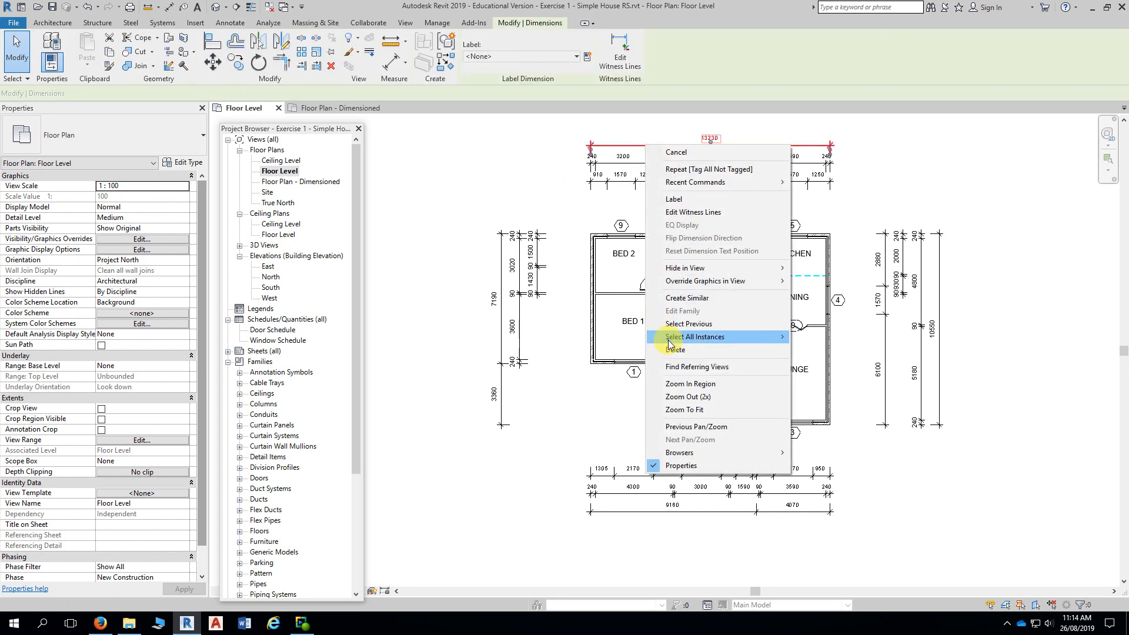
mouse_move(669, 342)
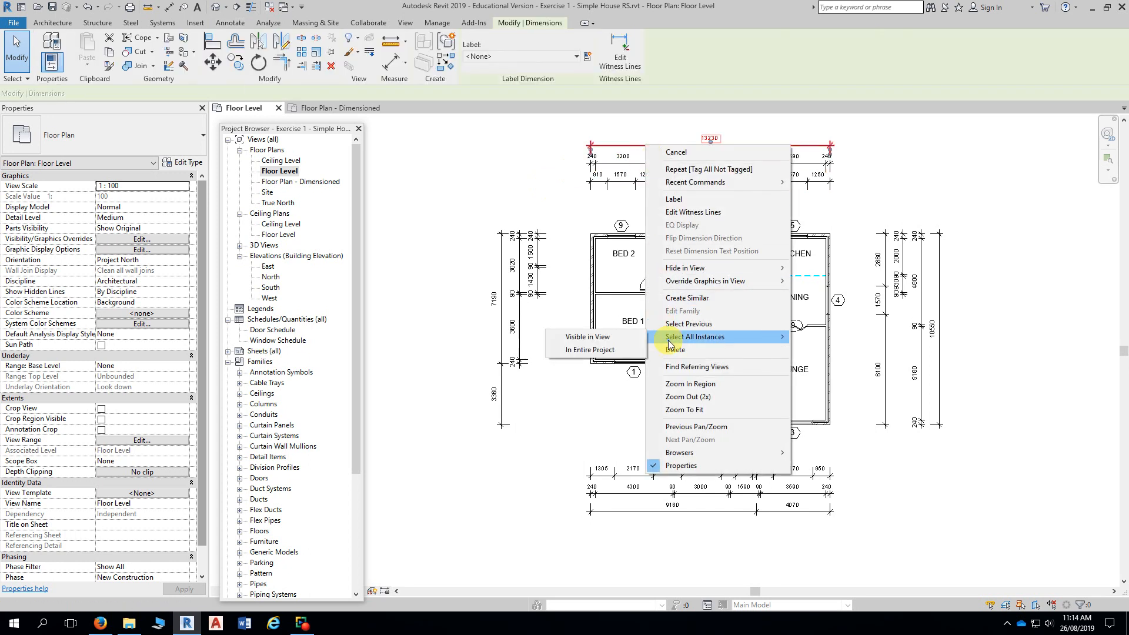
click(612, 341)
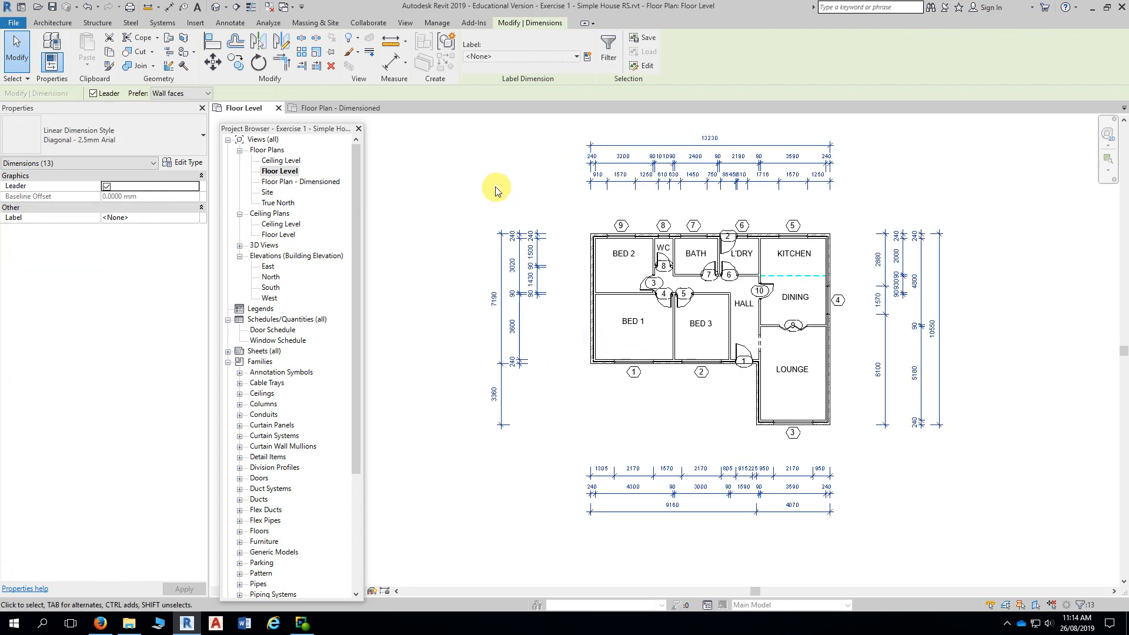
click(331, 65)
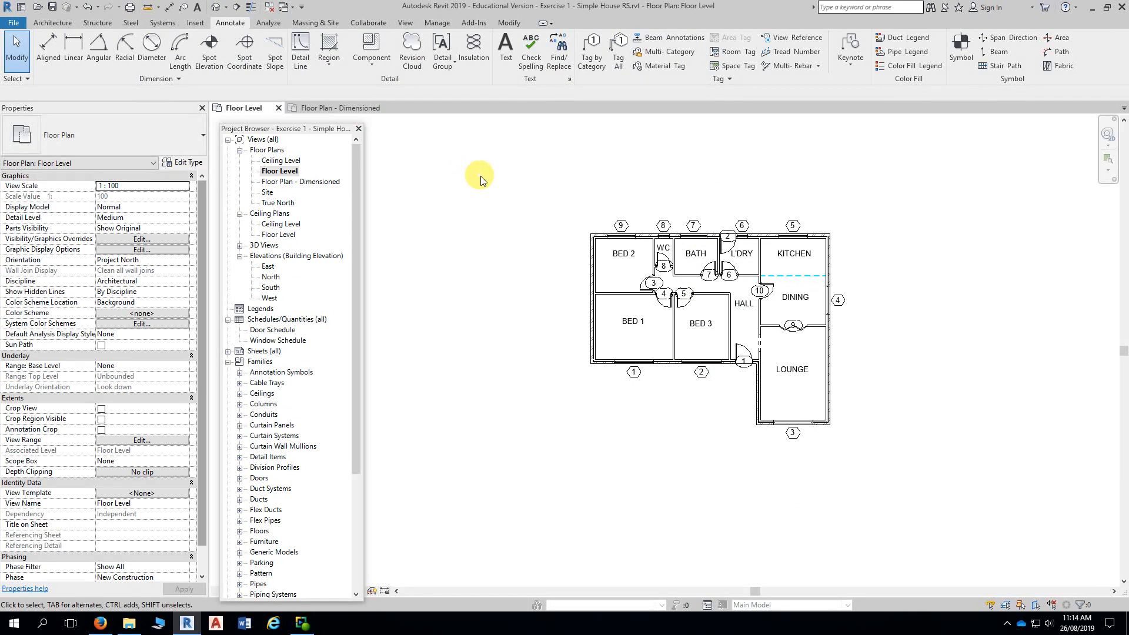
- Select all window tag instances visible in the Floor Level plan and delete them
scroll(532, 203, up, 3)
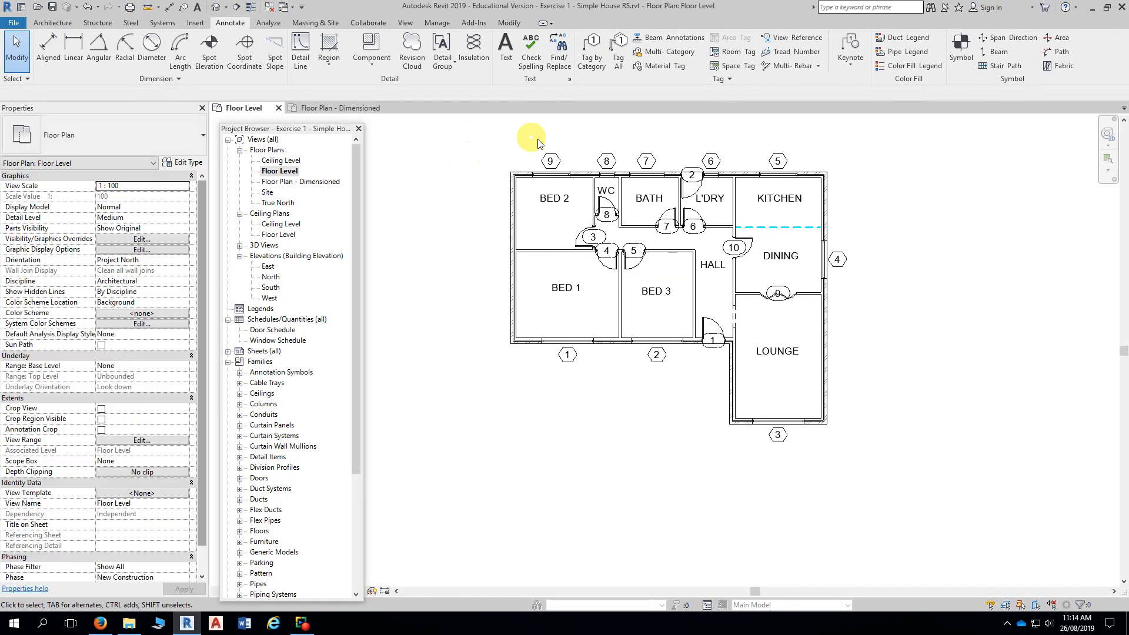
right_click(560, 162)
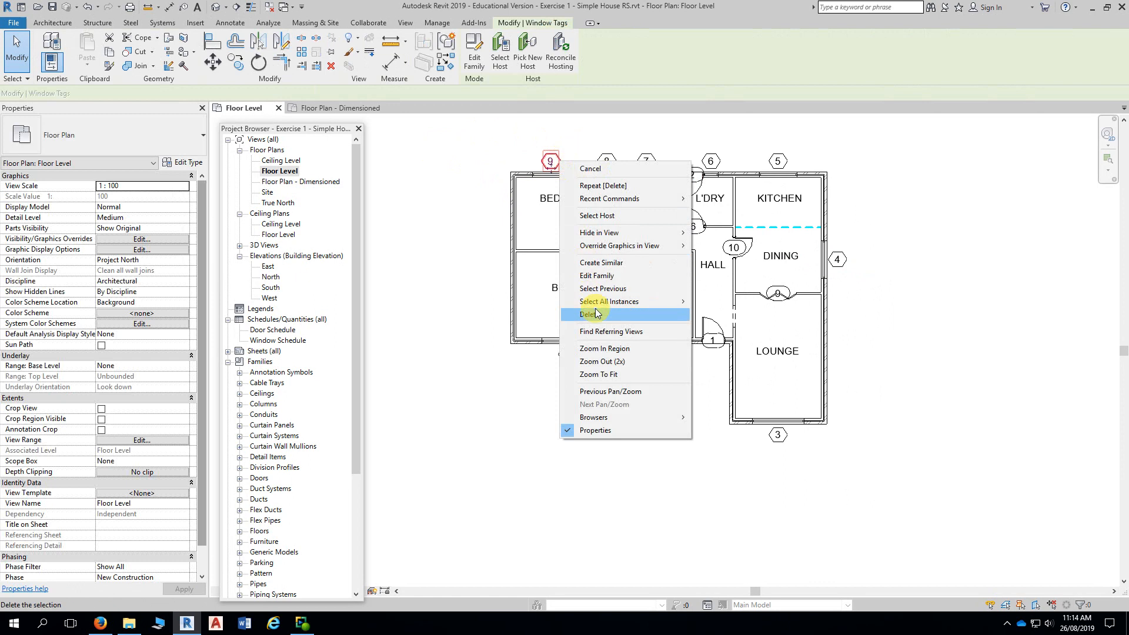
mouse_move(606, 301)
click(536, 305)
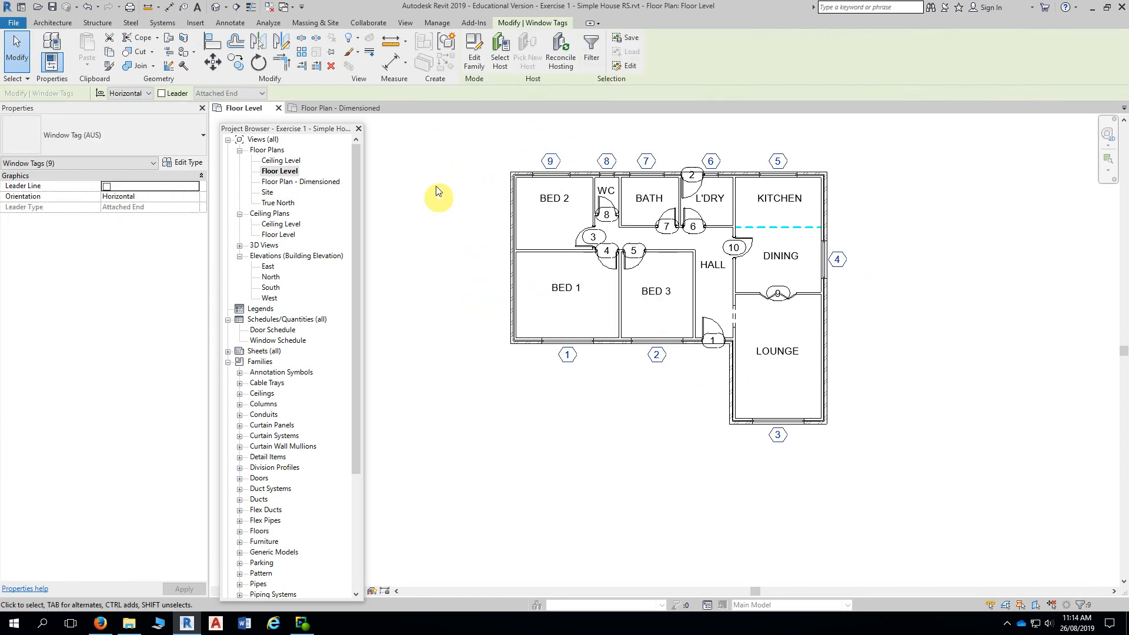
click(331, 66)
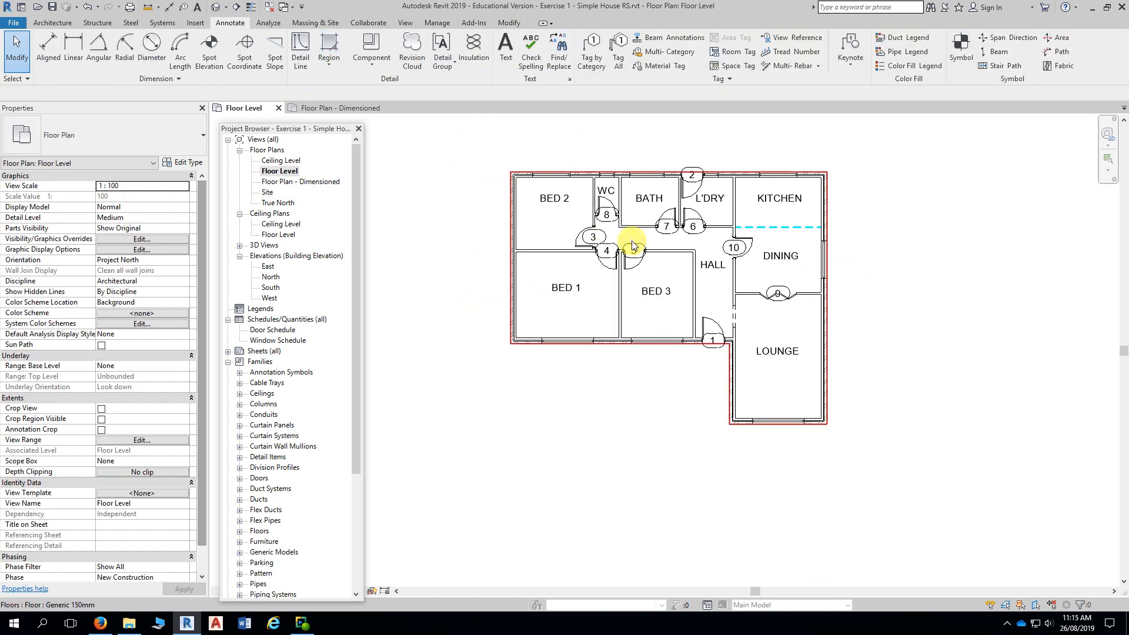
- Delete all door tags visible in the Floor Level plan, leaving the room names in place
scroll(611, 235, up, 3)
right_click(588, 206)
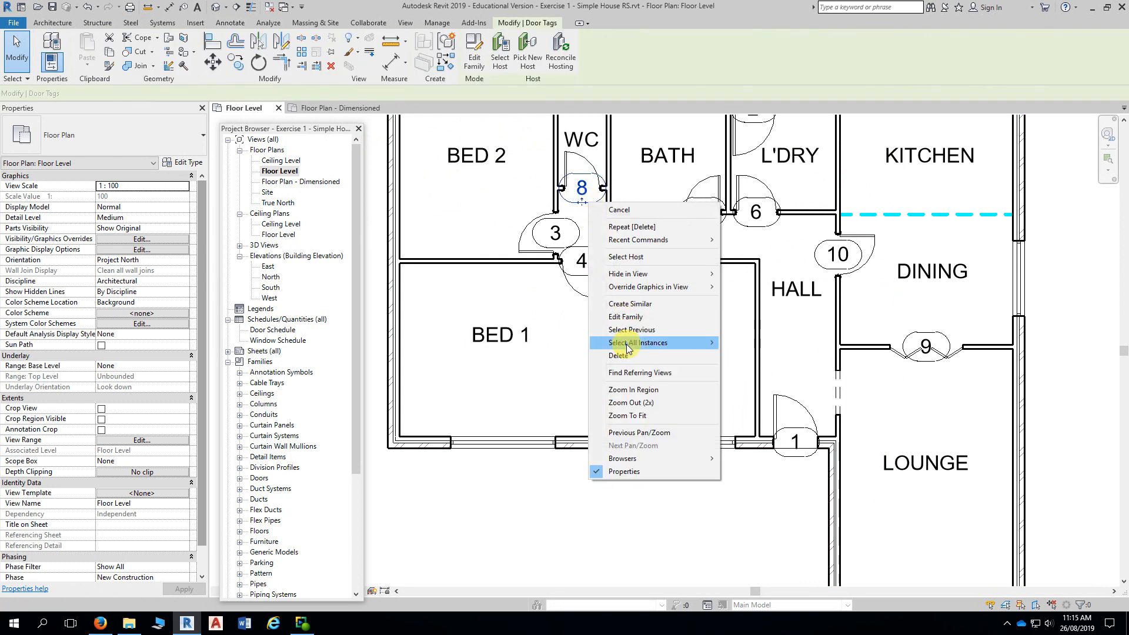
mouse_move(627, 343)
click(531, 343)
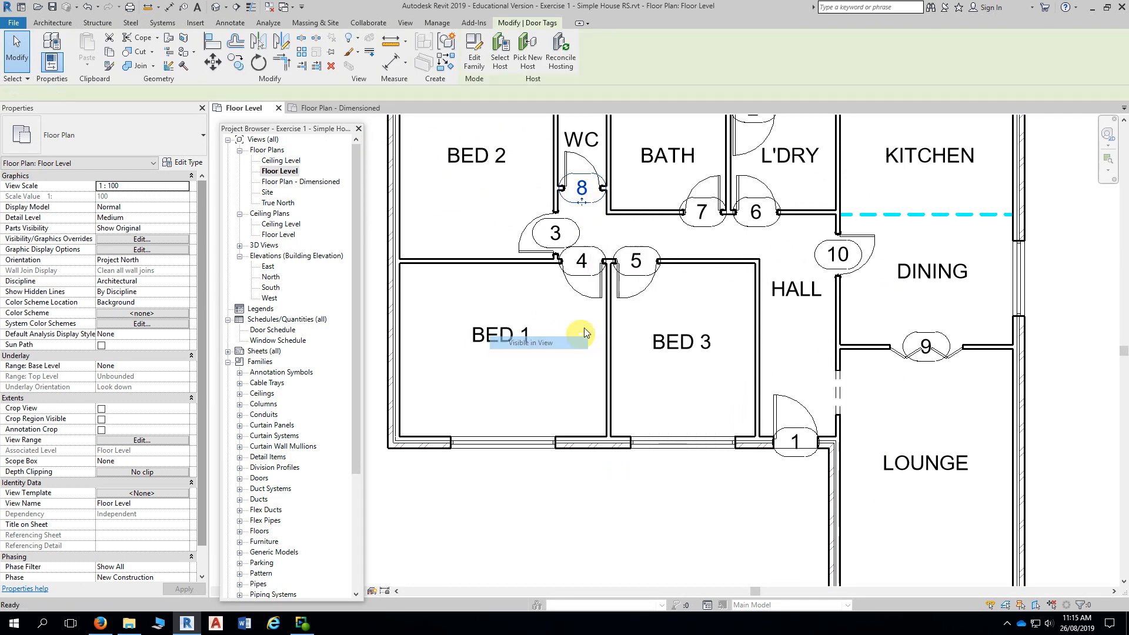
click(331, 66)
scroll(579, 541, down, 4)
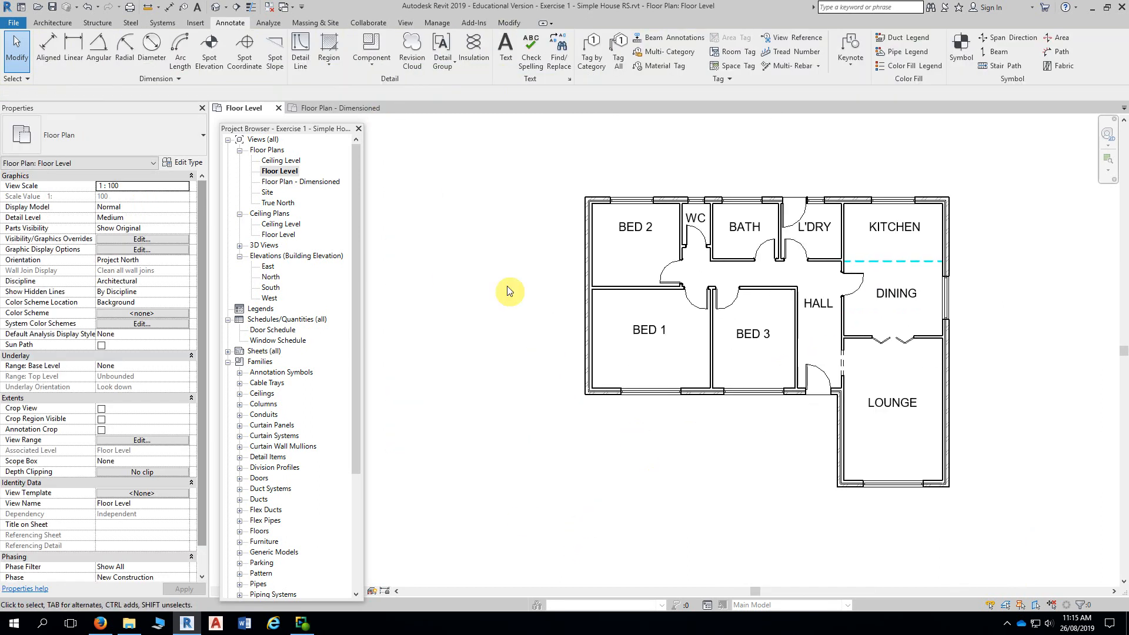
scroll(544, 280, down, 1)
middle_drag(507, 326, 537, 327)
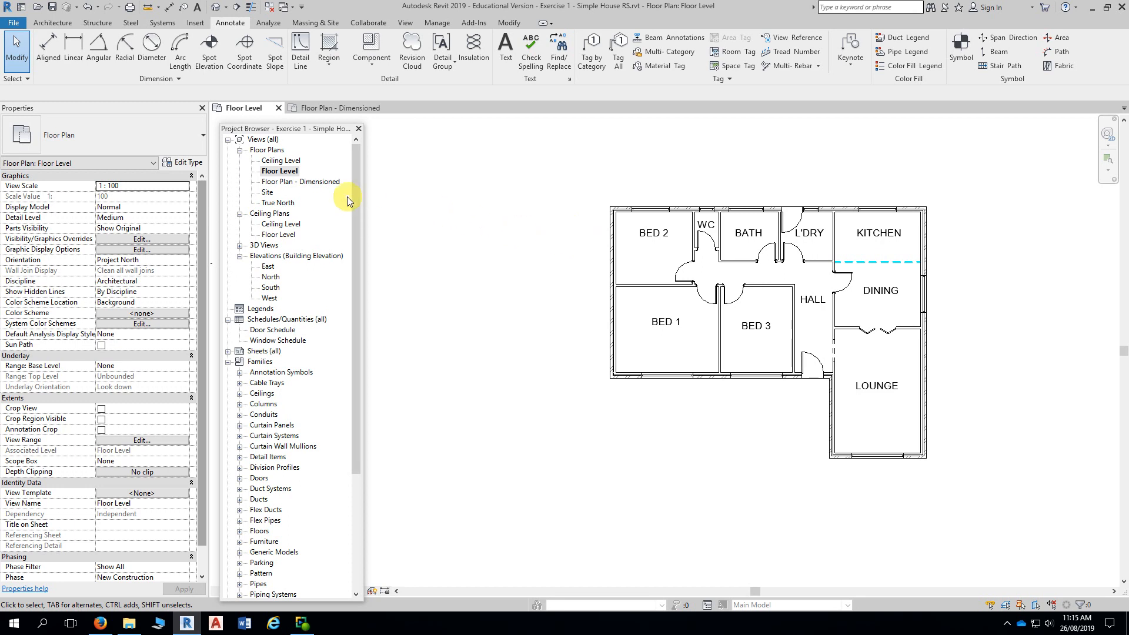
- Open the Floor Plan - Dimensioned view to check its dimensions and its door and window tags
double_click(277, 183)
scroll(471, 277, down, 2)
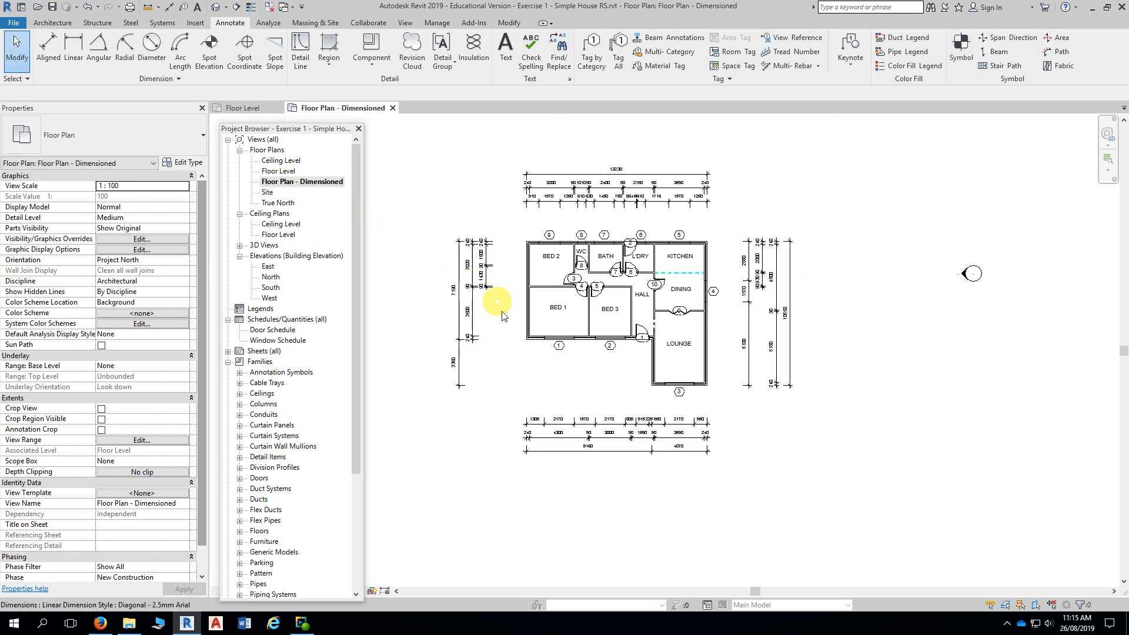
scroll(482, 538, down, 1)
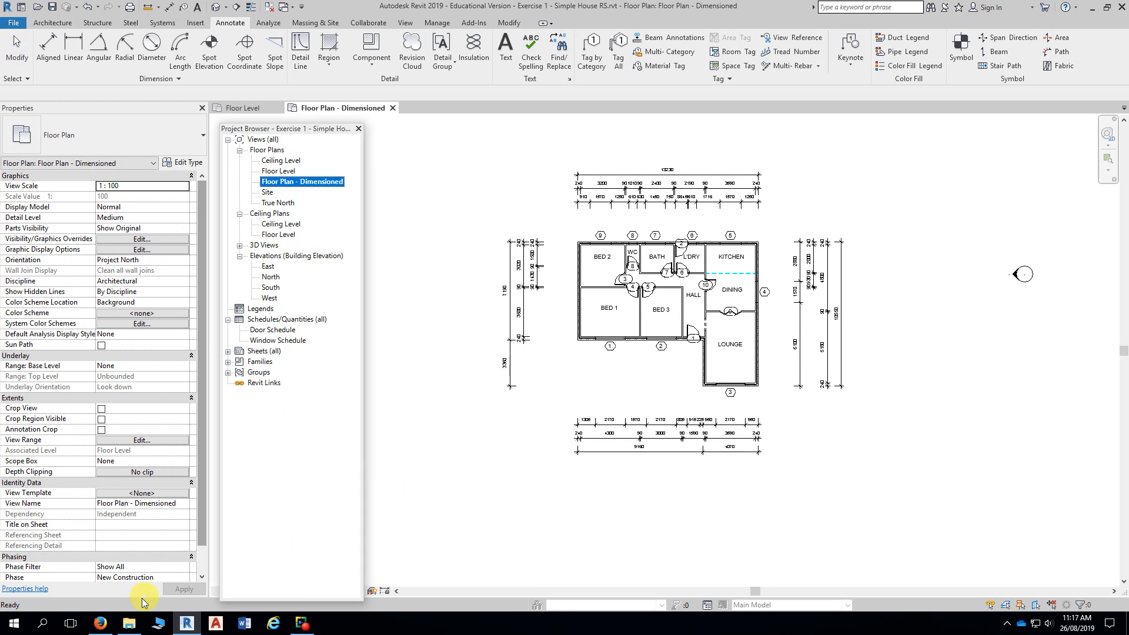
- Switch to the exercise PDF in Firefox and read instructions 17 to 23 on roof visibility, fascias, gutters, dimensions and sheets
click(103, 628)
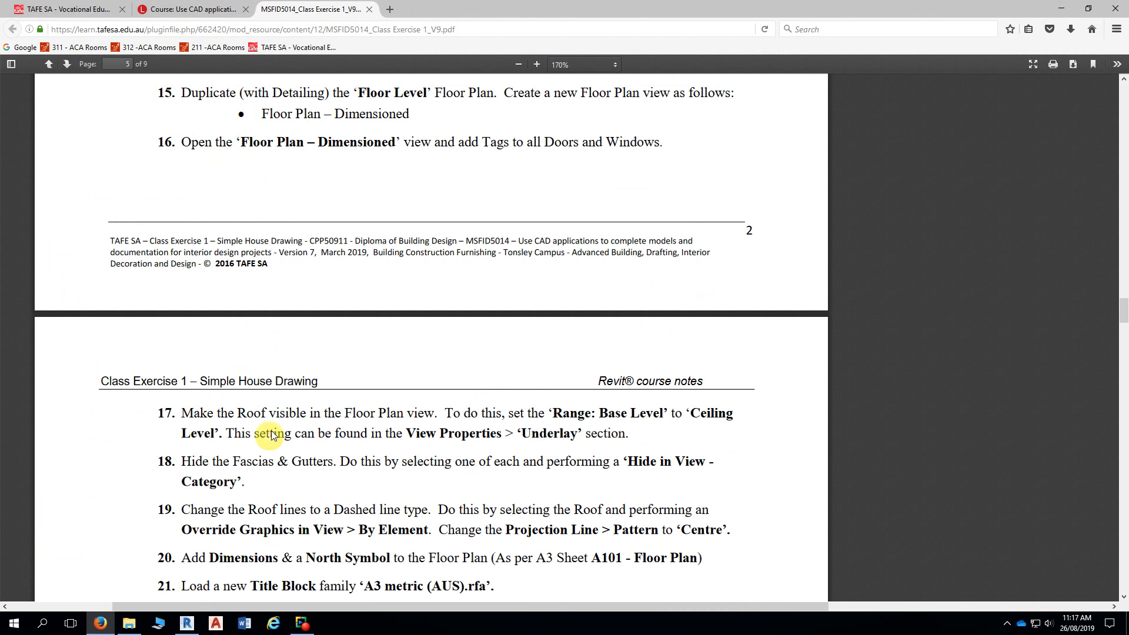
scroll(286, 414, down, 3)
scroll(287, 400, down, 3)
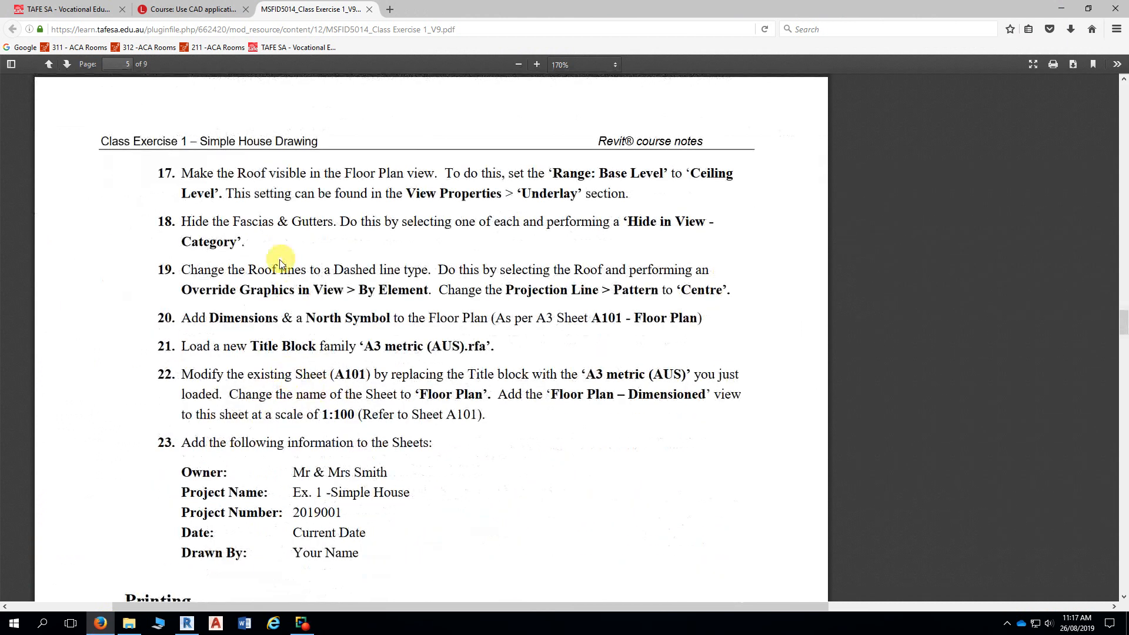
scroll(280, 259, up, 2)
scroll(272, 275, down, 3)
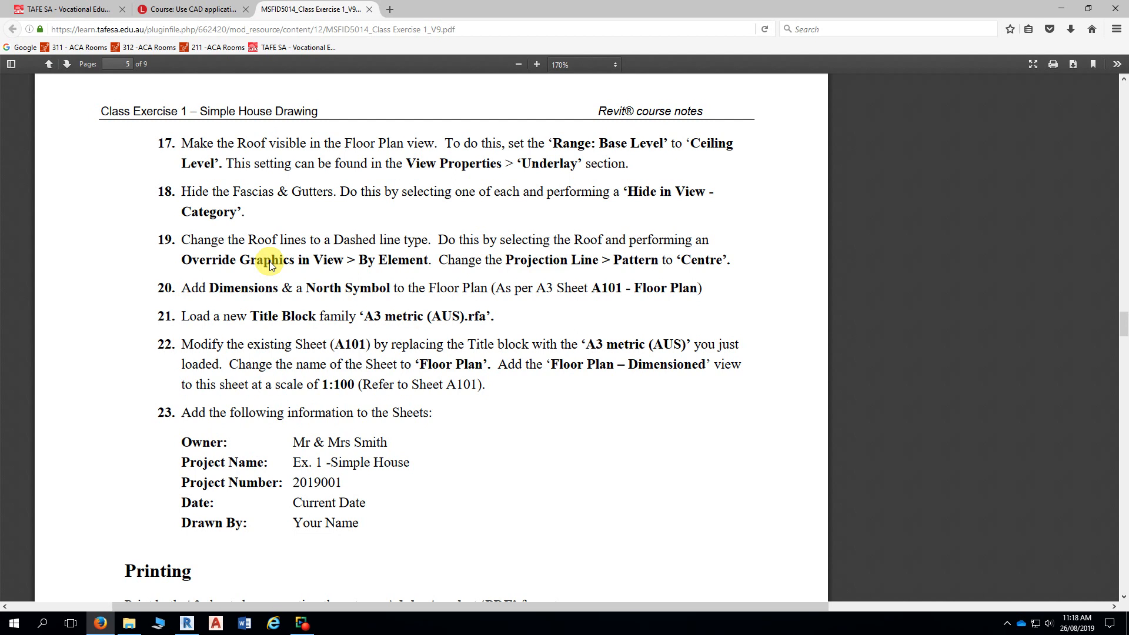
- Switch back to Revit and set the Floor Plan - Dimensioned view's underlay base level to Ceiling Level
key(alt+Tab)
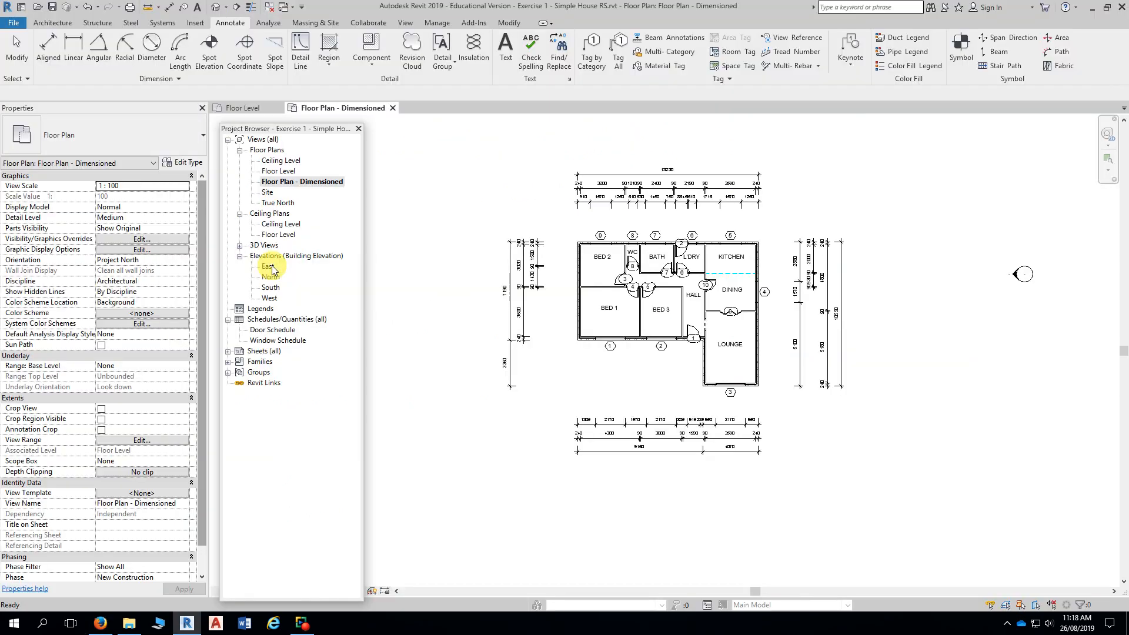
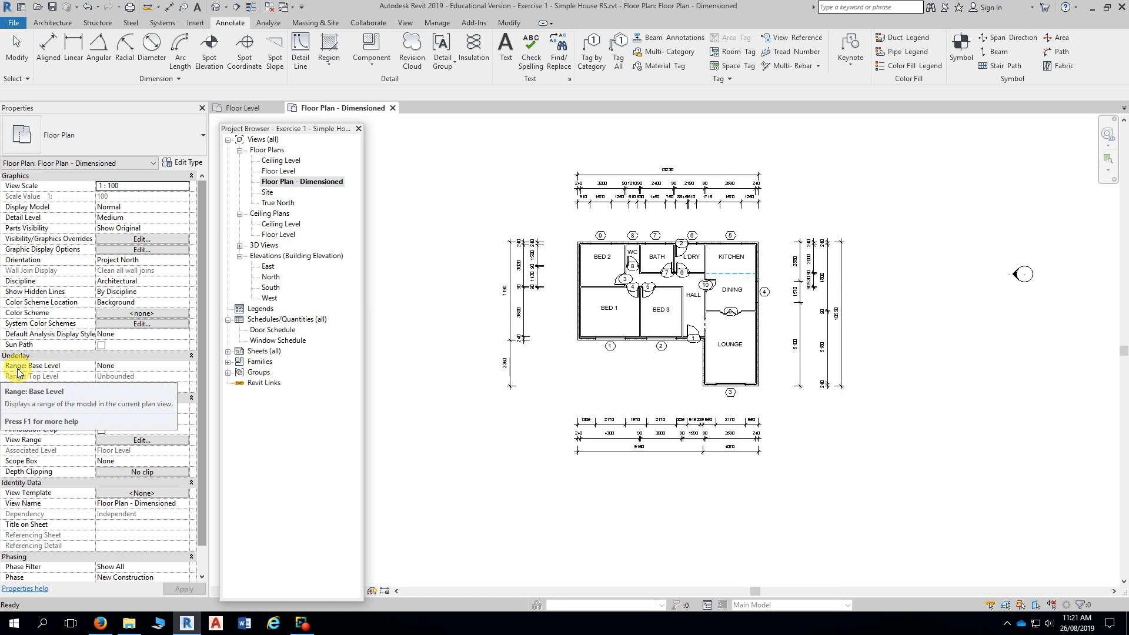
mouse_move(18, 372)
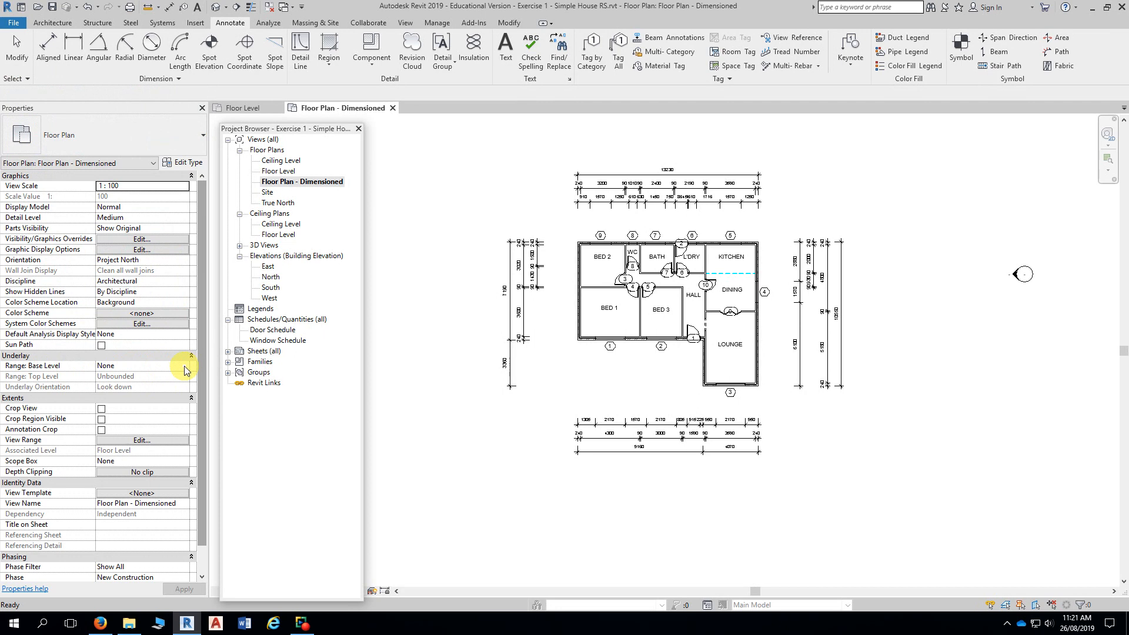
click(184, 366)
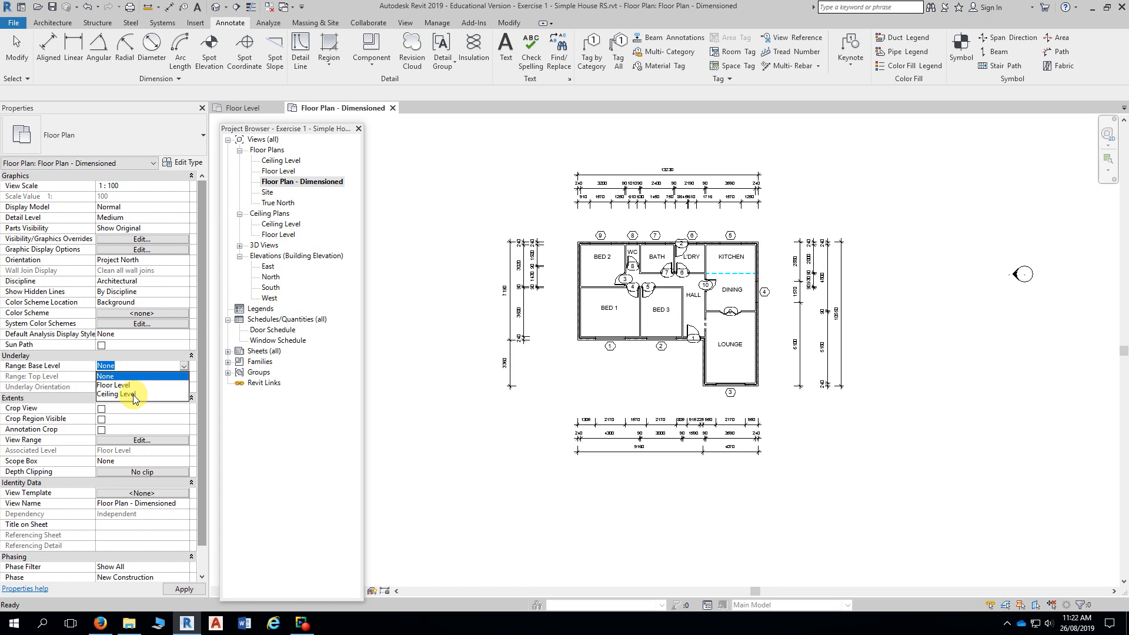
click(134, 394)
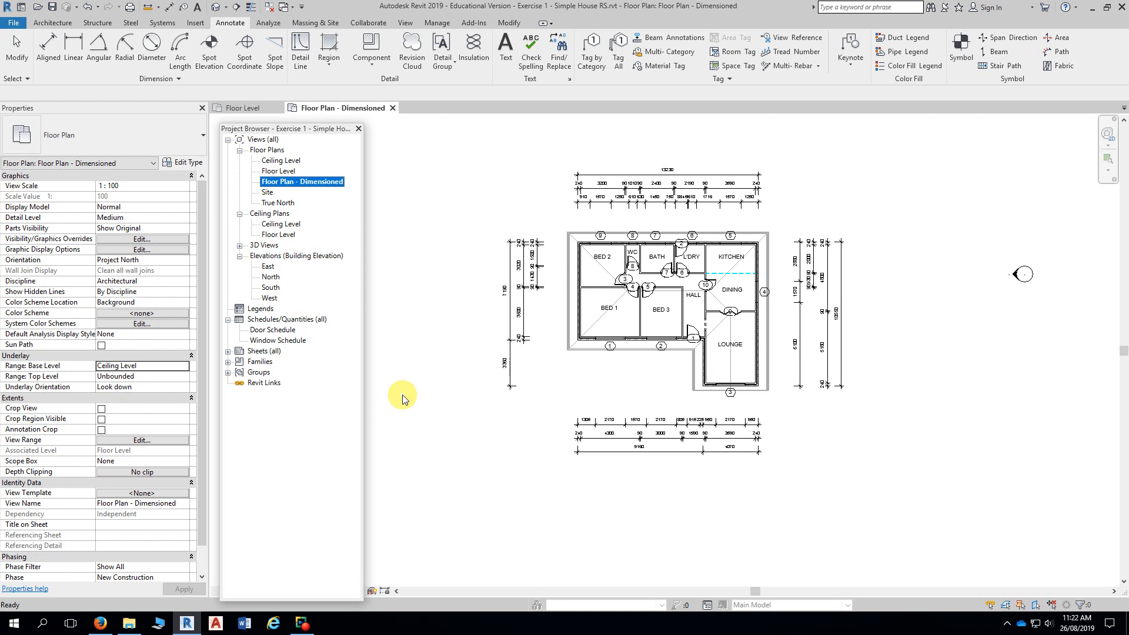
- Turn on thin lines for a close view of the roof corner outside BED 2, dismissing the save reminder without saving
scroll(554, 240, up, 4)
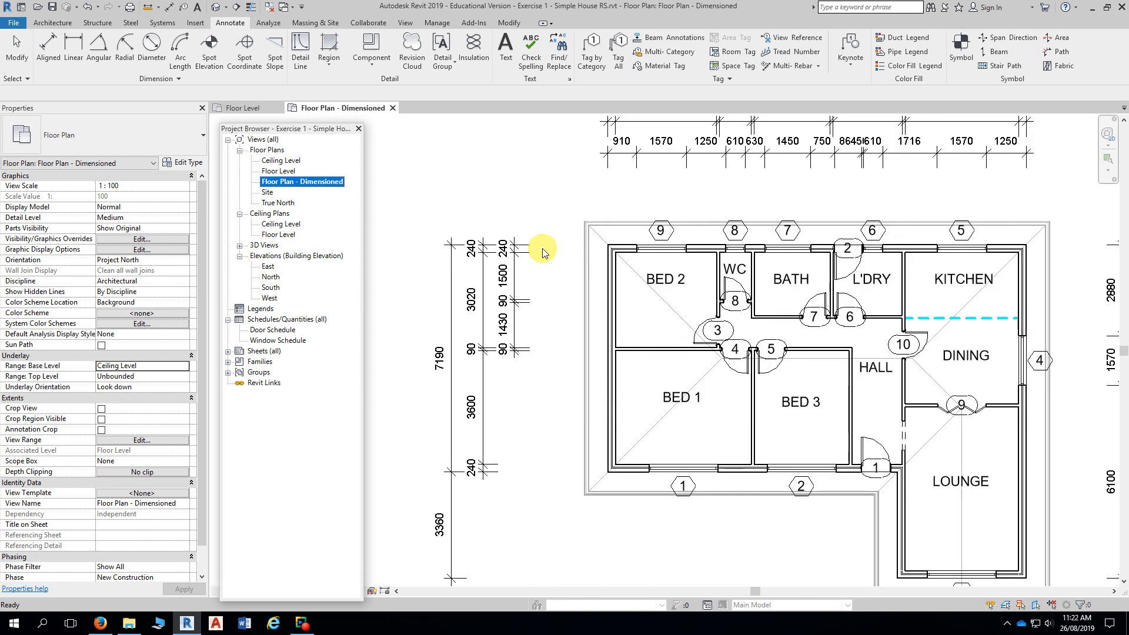
middle_drag(556, 347, 476, 257)
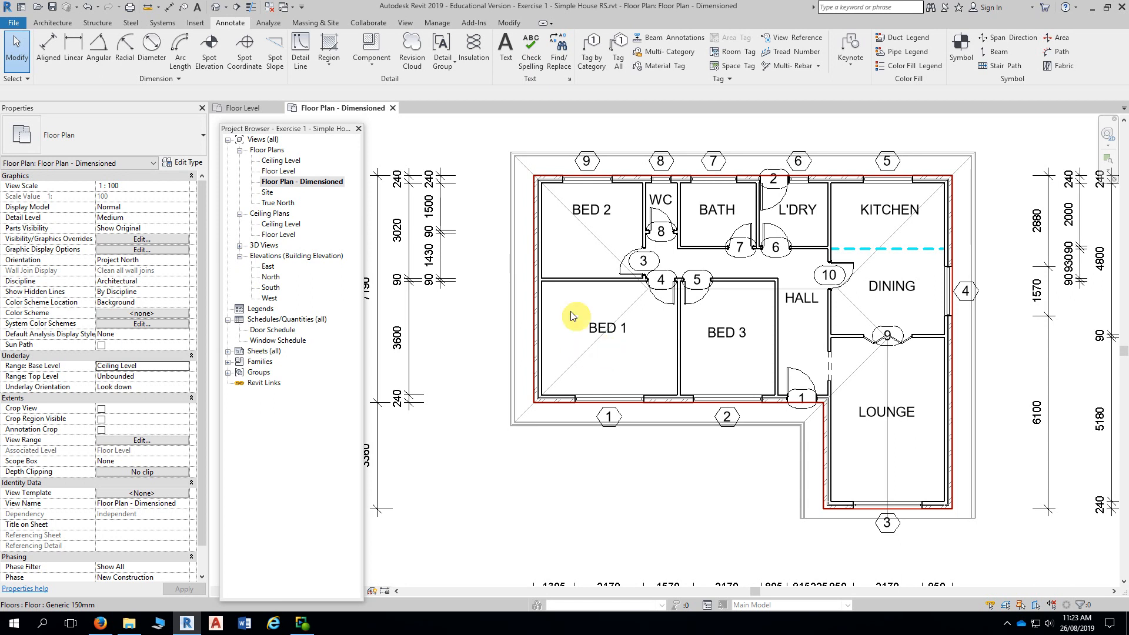
scroll(494, 157, up, 3)
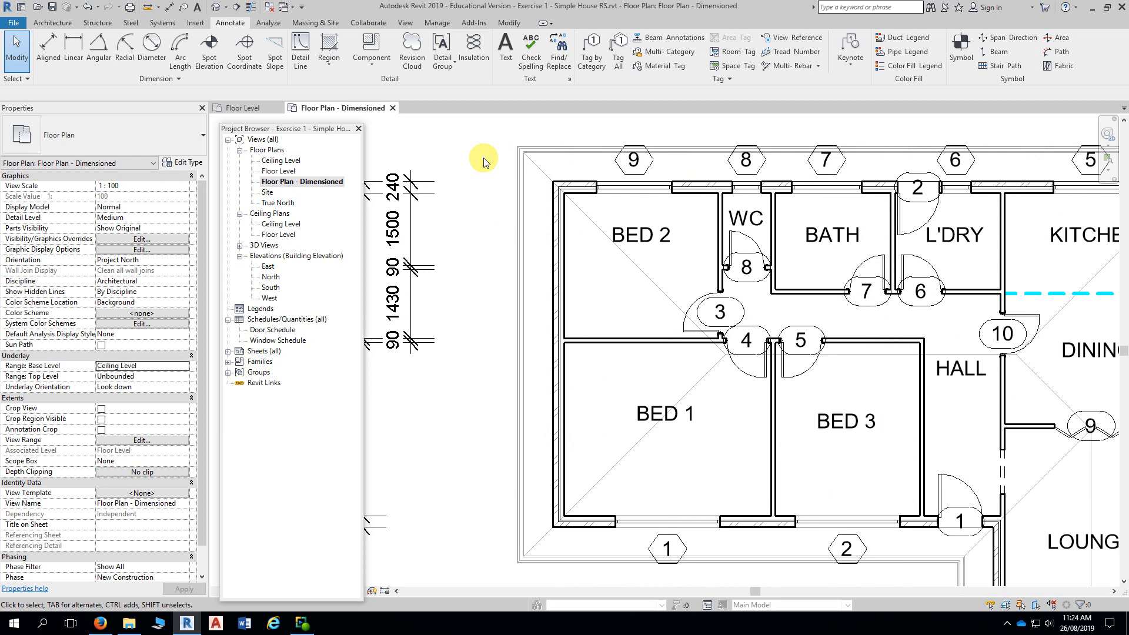
scroll(496, 166, up, 5)
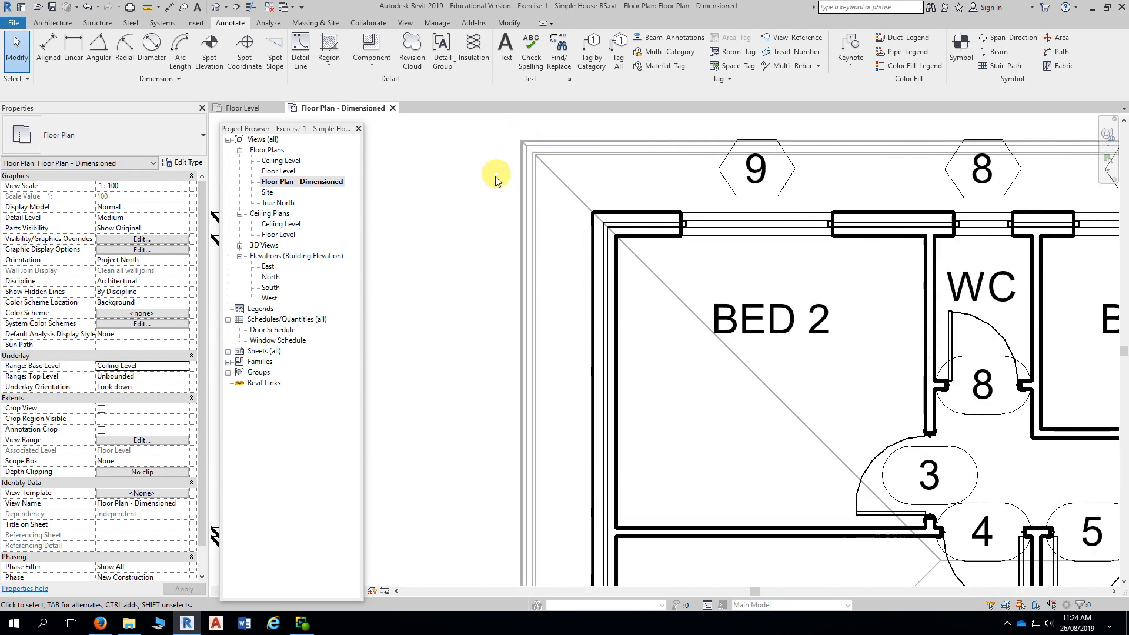
scroll(500, 168, up, 1)
middle_drag(503, 169, 475, 252)
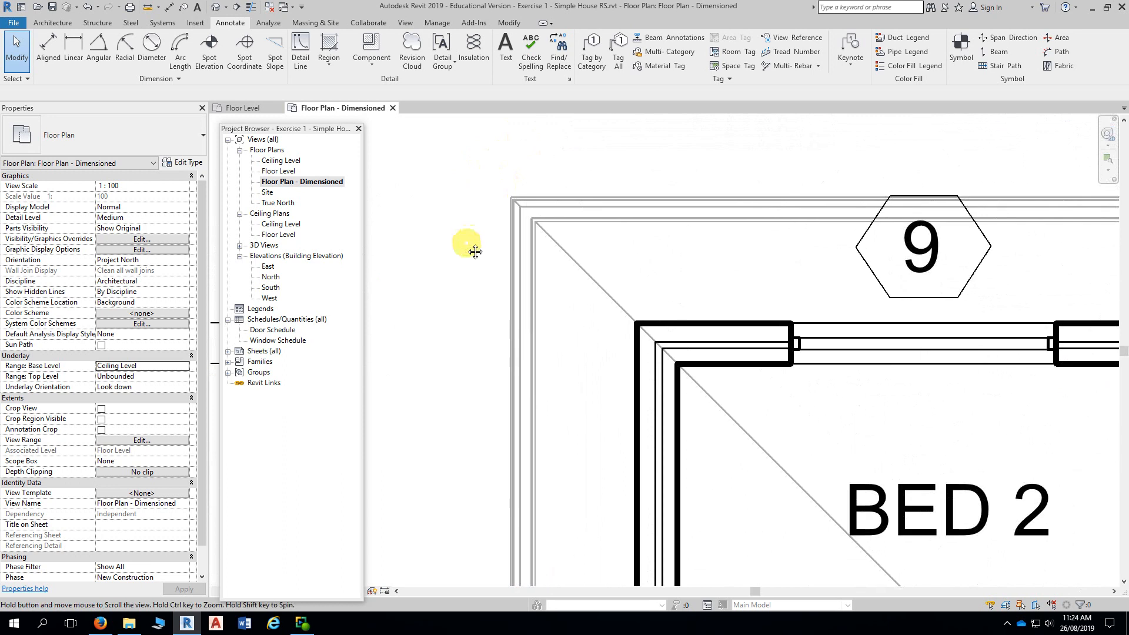
click(251, 9)
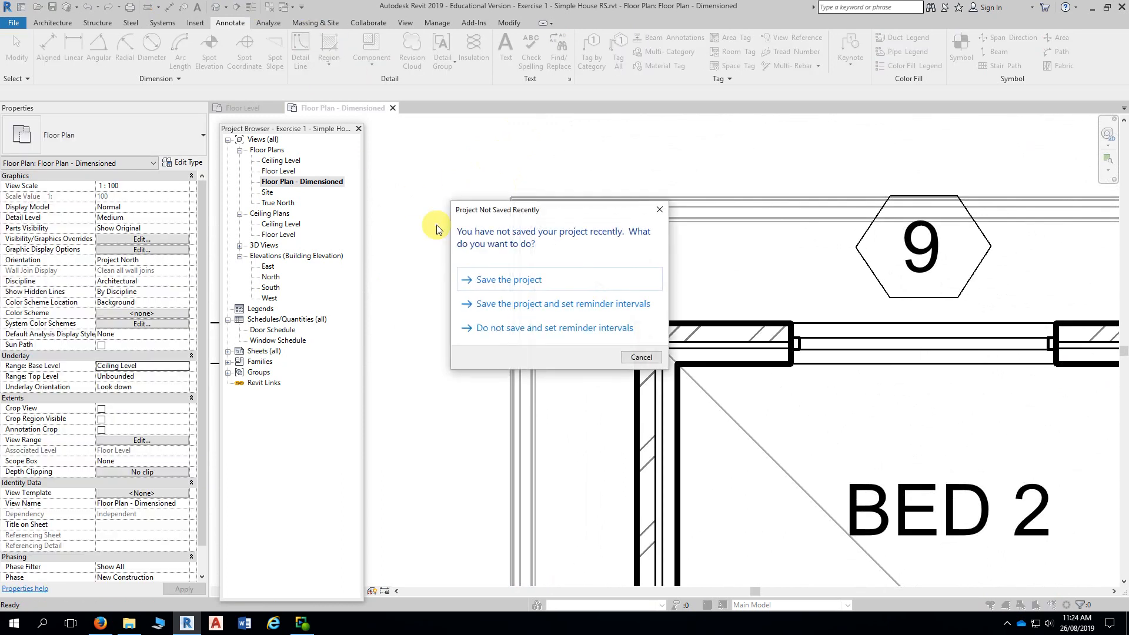
click(640, 357)
scroll(484, 232, up, 2)
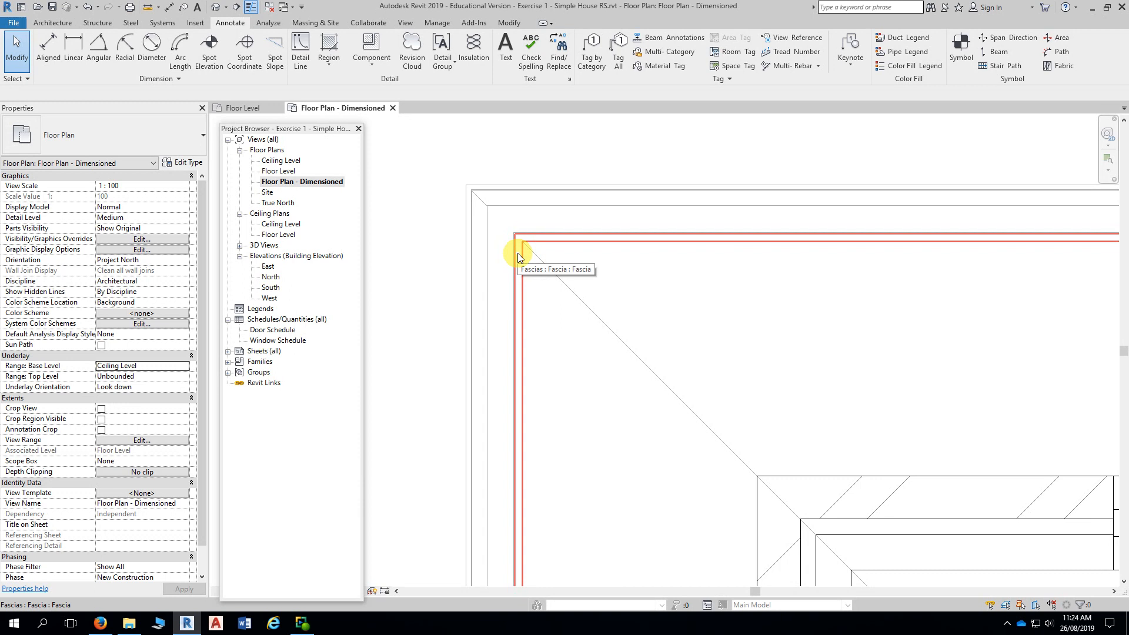
scroll(442, 213, up, 2)
middle_drag(451, 217, 445, 214)
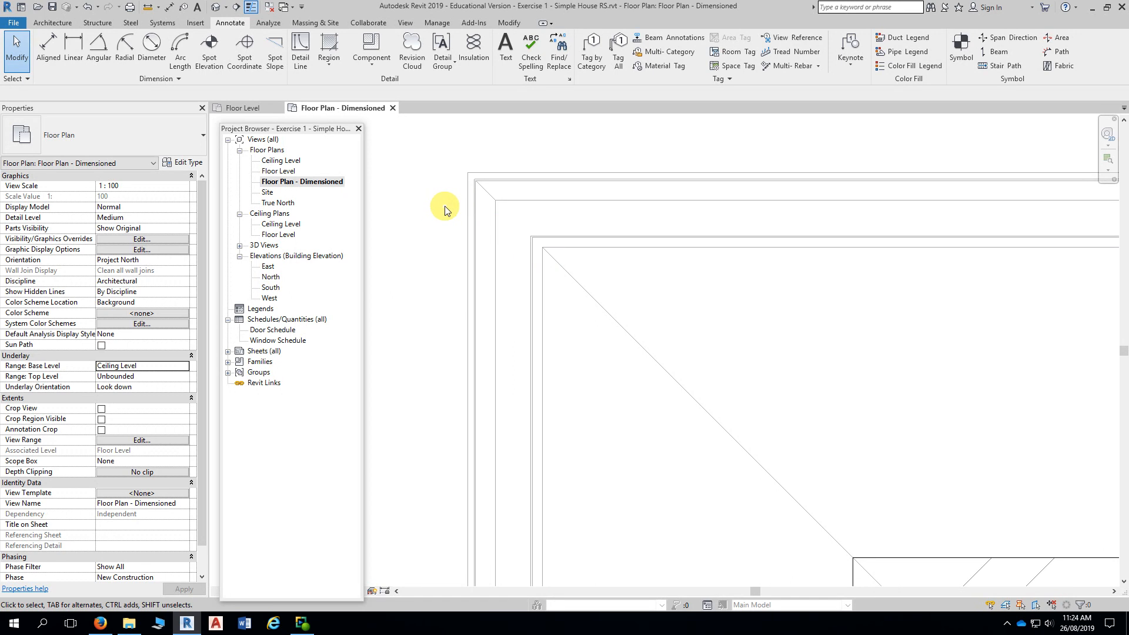
scroll(444, 210, up, 3)
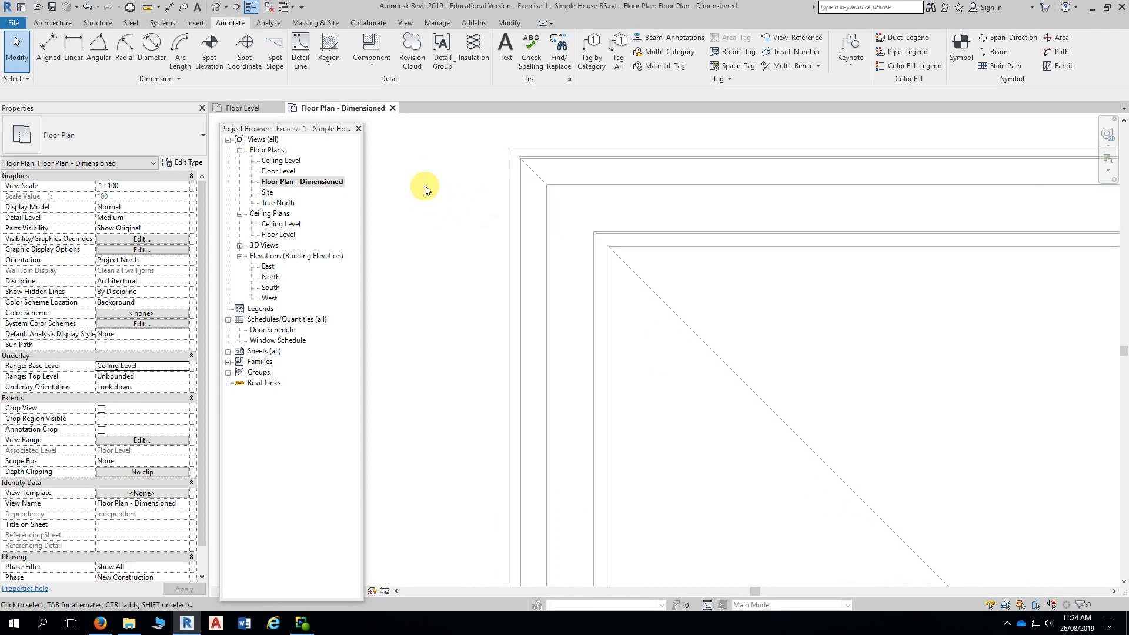
right_click(521, 171)
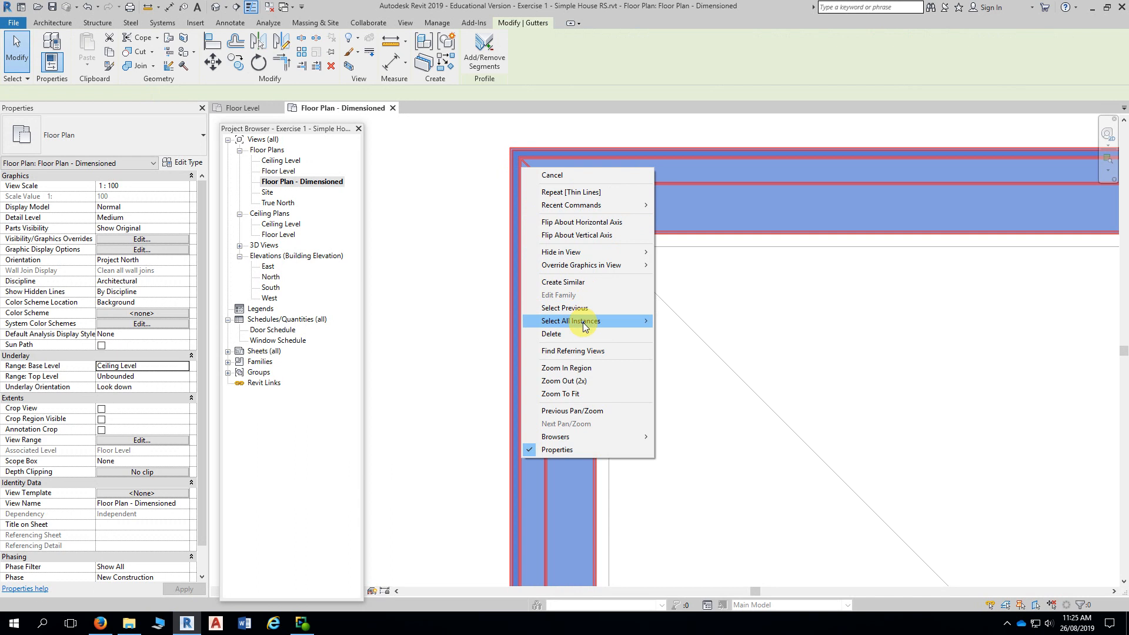
mouse_move(585, 327)
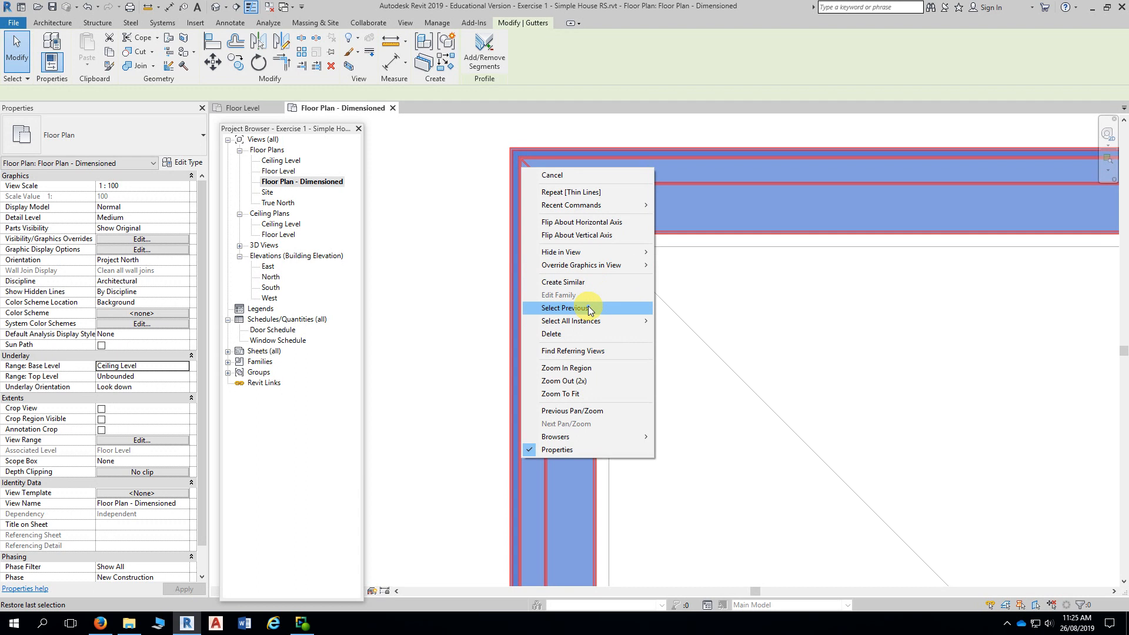
mouse_move(581, 252)
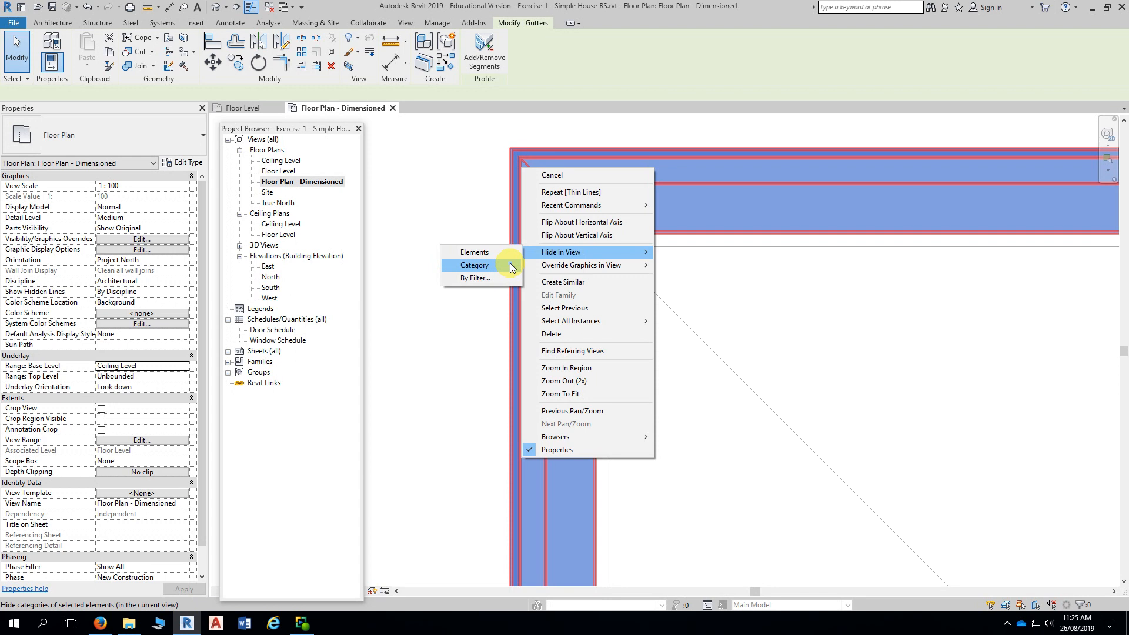
click(451, 185)
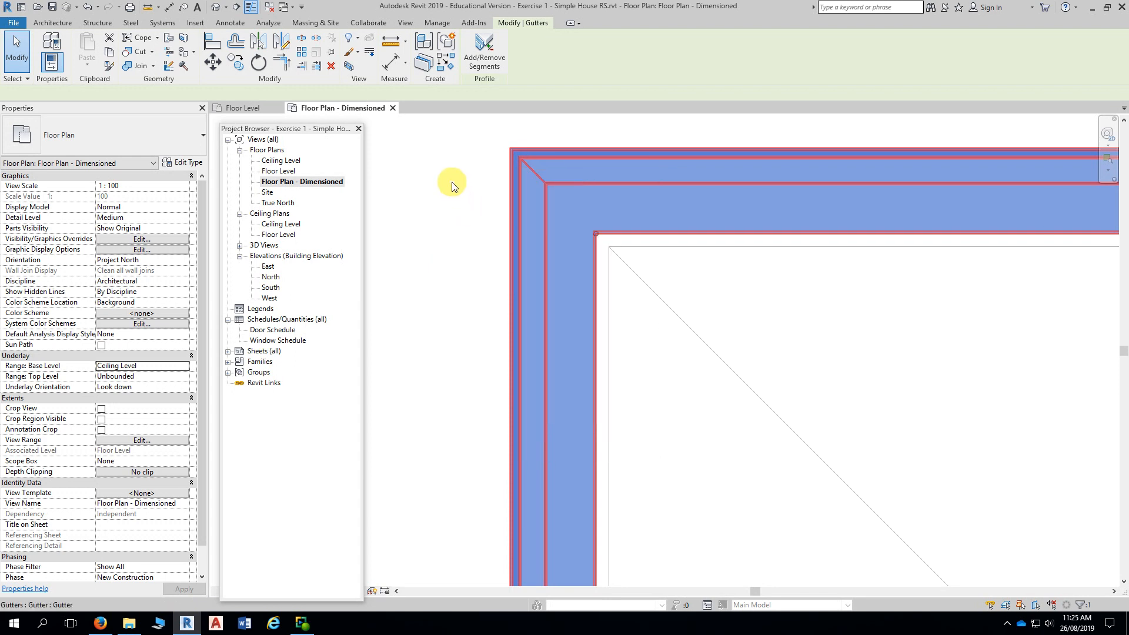
click(411, 196)
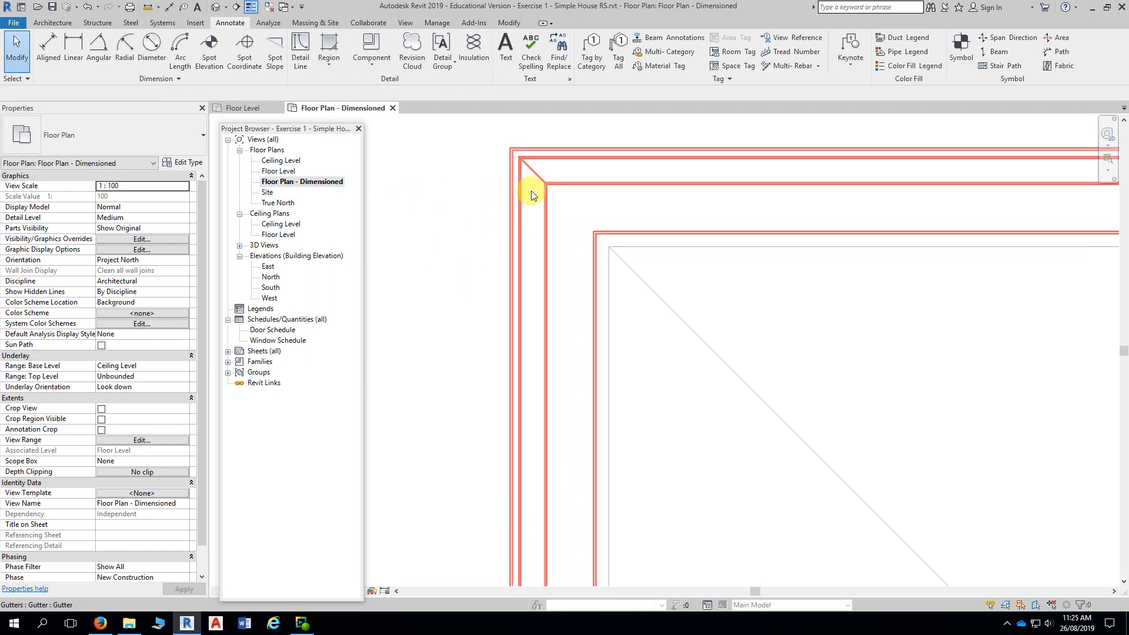
click(543, 183)
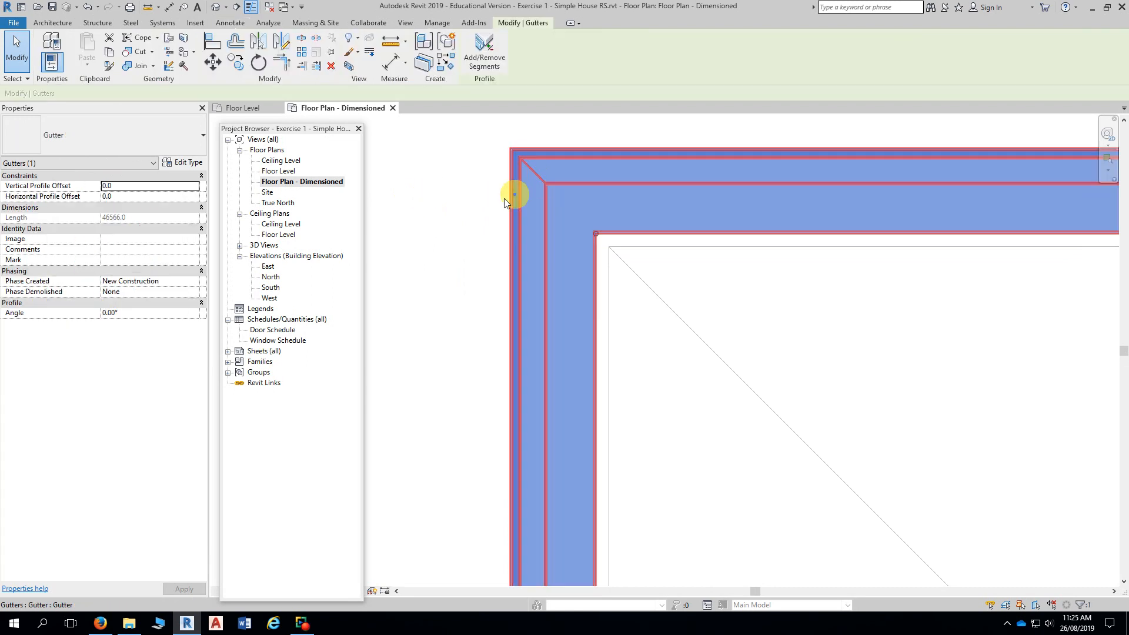
click(433, 226)
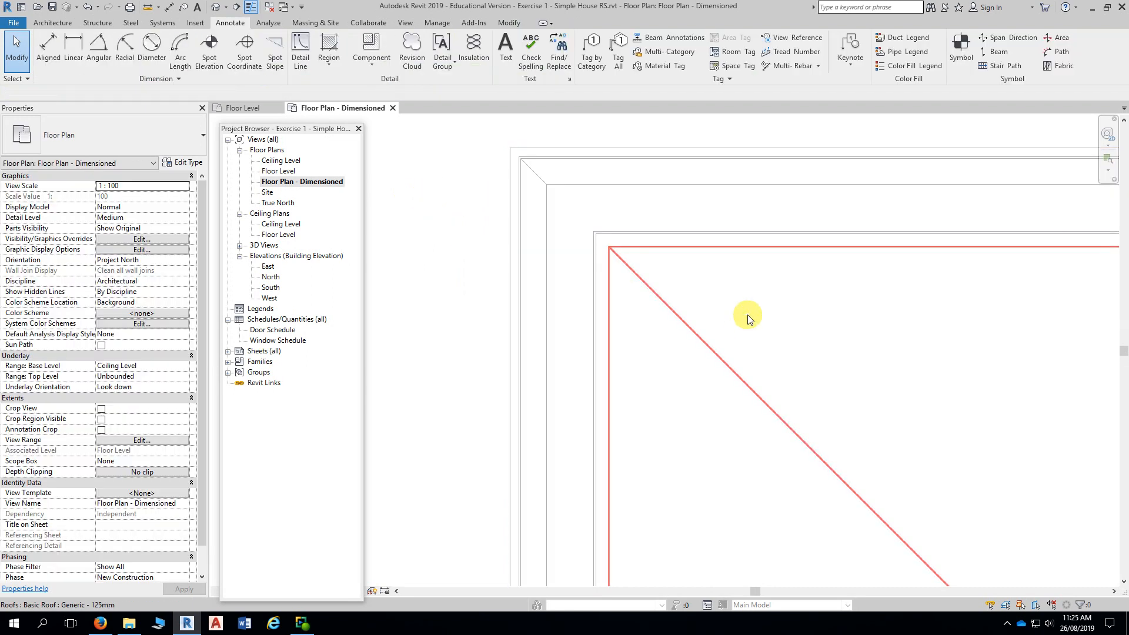
click(697, 335)
click(442, 193)
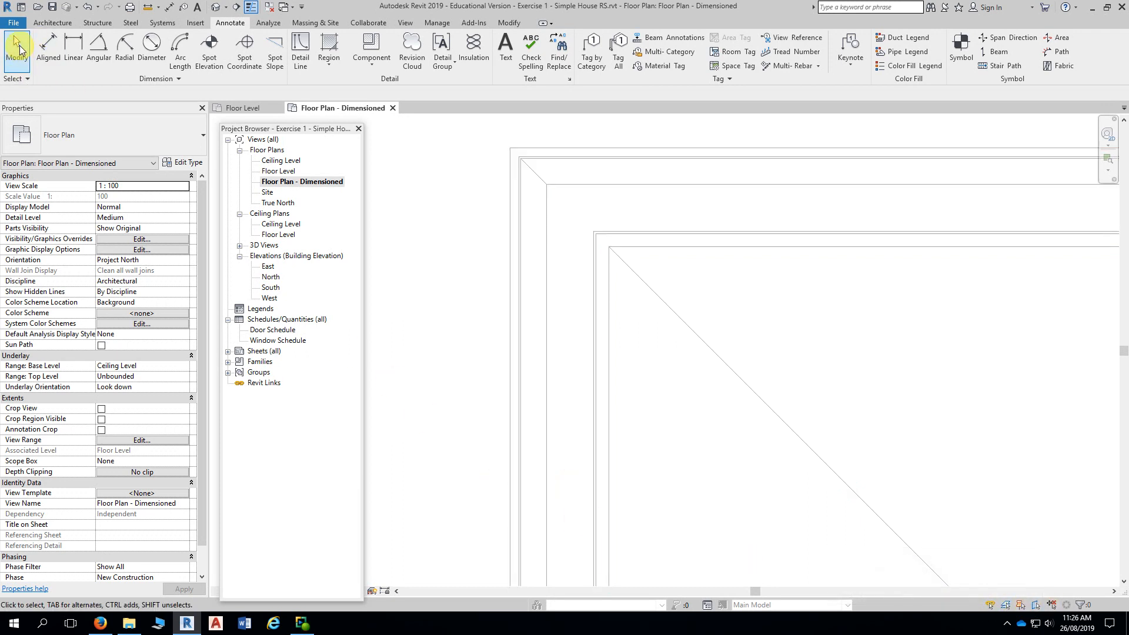
click(28, 82)
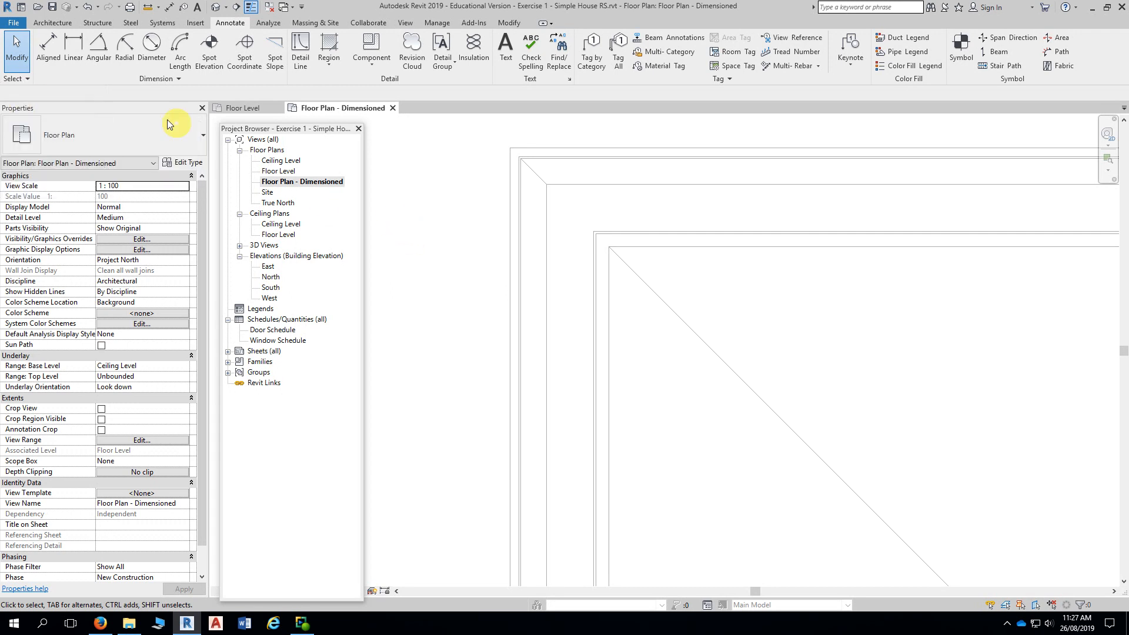
- Hide the gutters category in the Floor Plan - Dimensioned view using the gutter at the roof corner
click(516, 173)
right_click(516, 173)
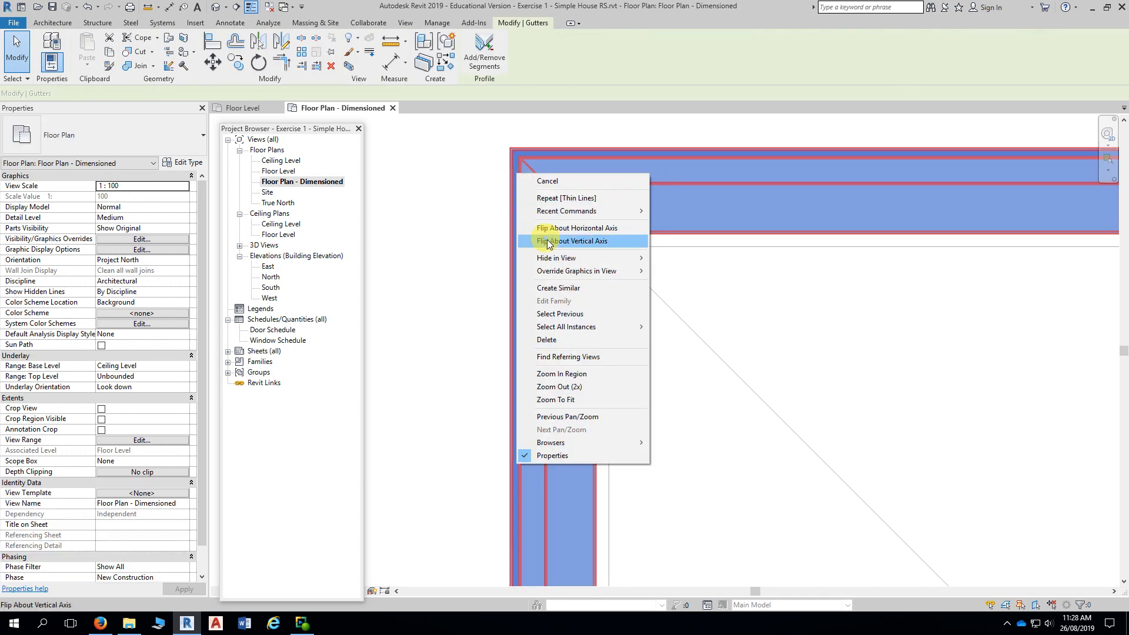
mouse_move(614, 257)
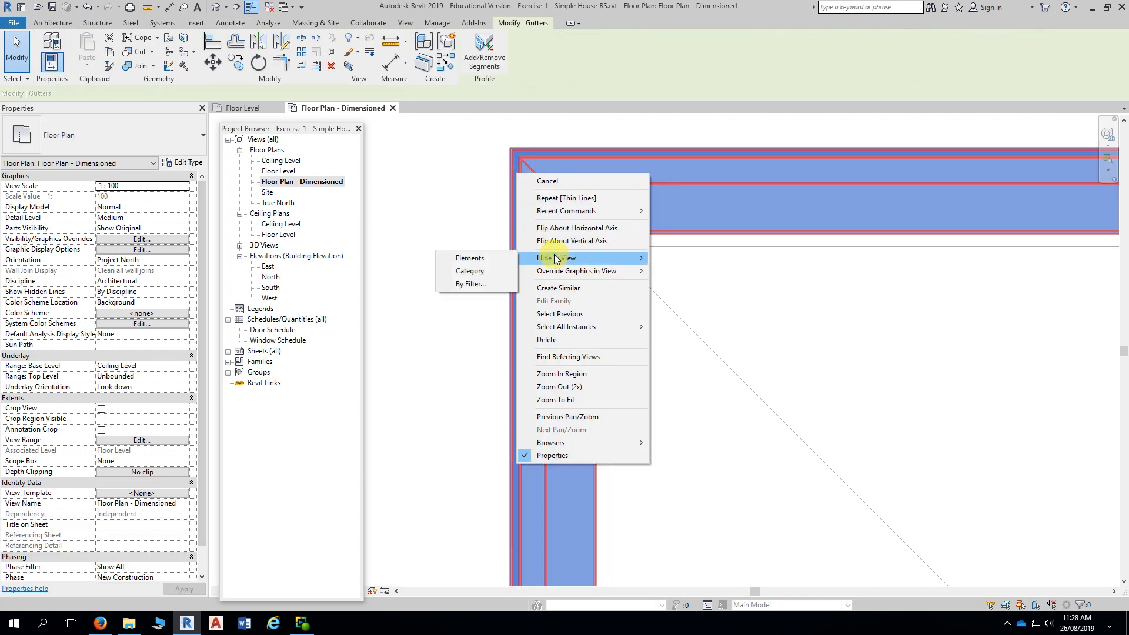
click(499, 272)
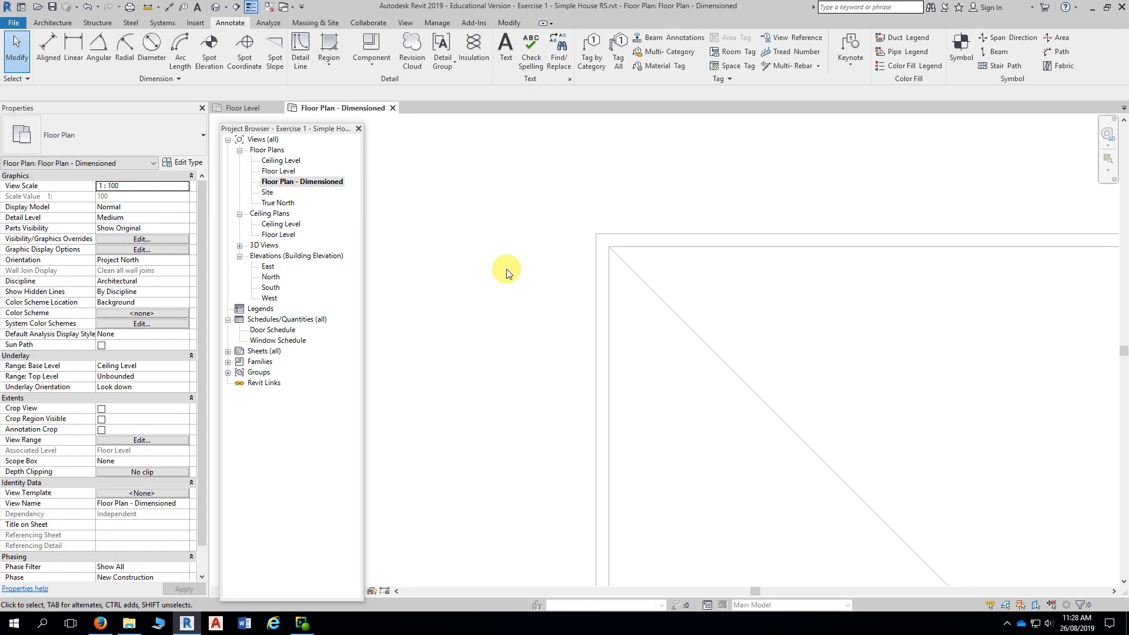
- Hide the fascias category in the Floor Plan - Dimensioned view using the fascia at the roof corner
middle_drag(532, 270, 488, 229)
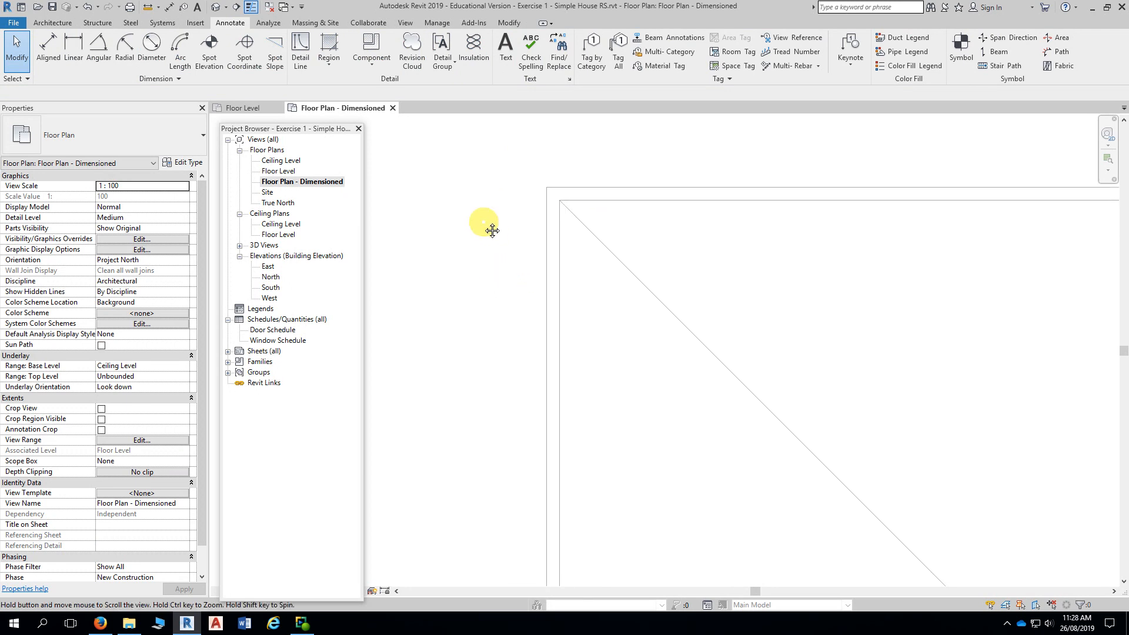
right_click(577, 187)
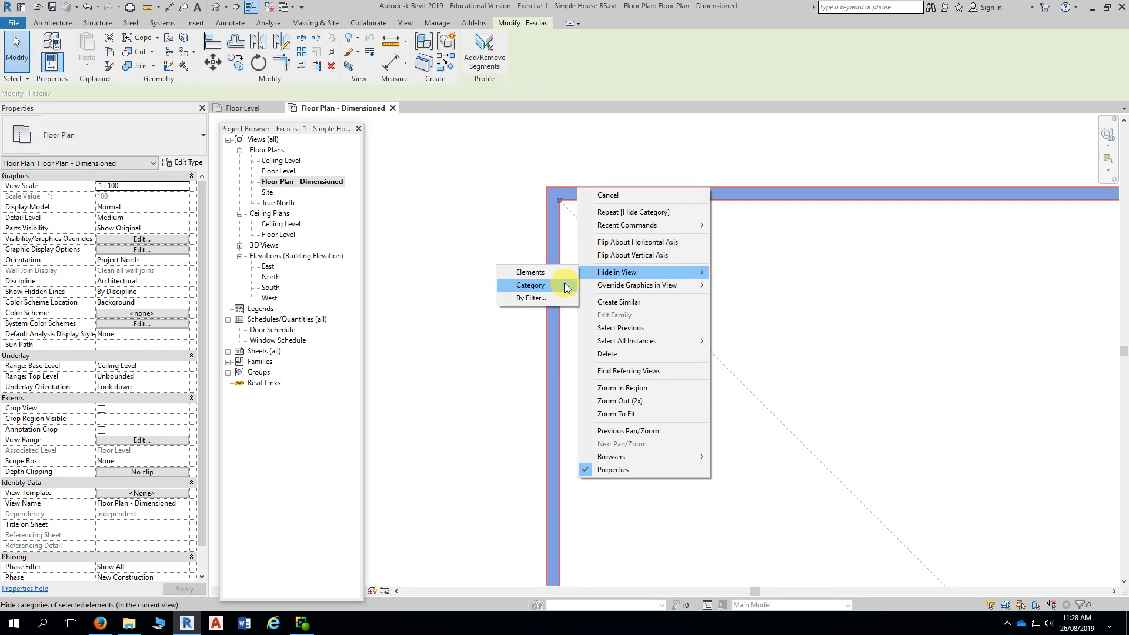
click(566, 286)
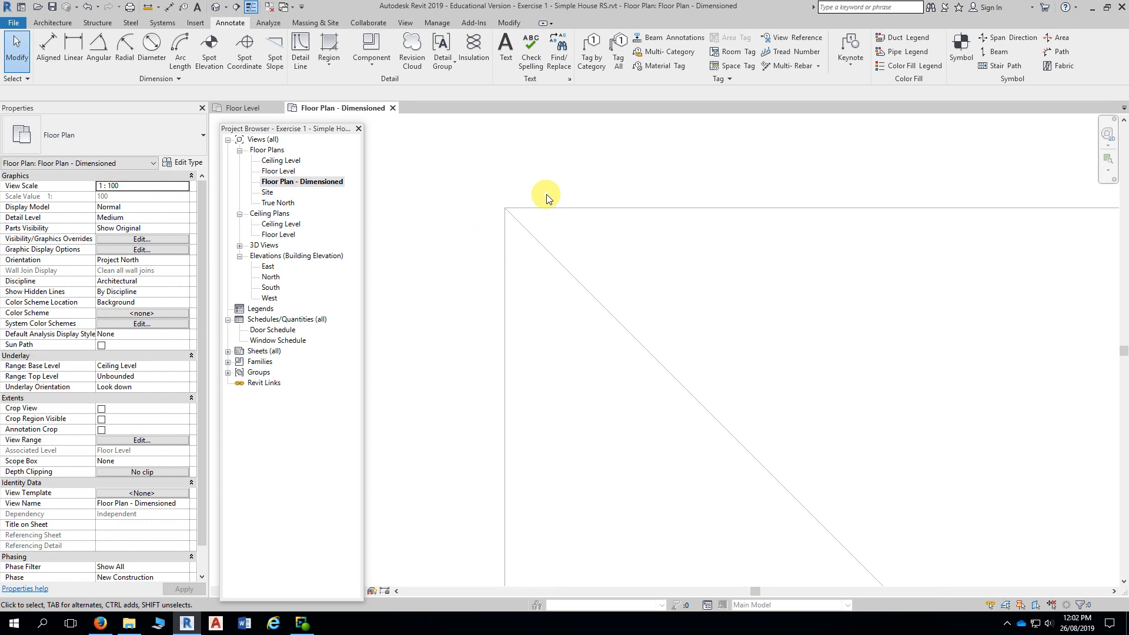
scroll(547, 208, down, 2)
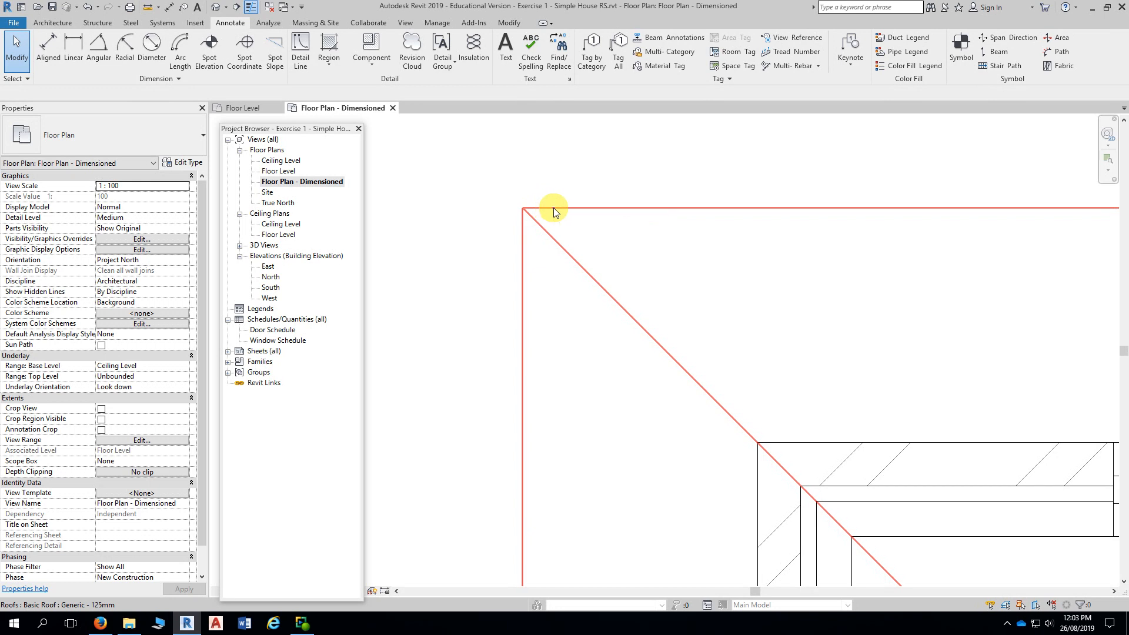
right_click(553, 207)
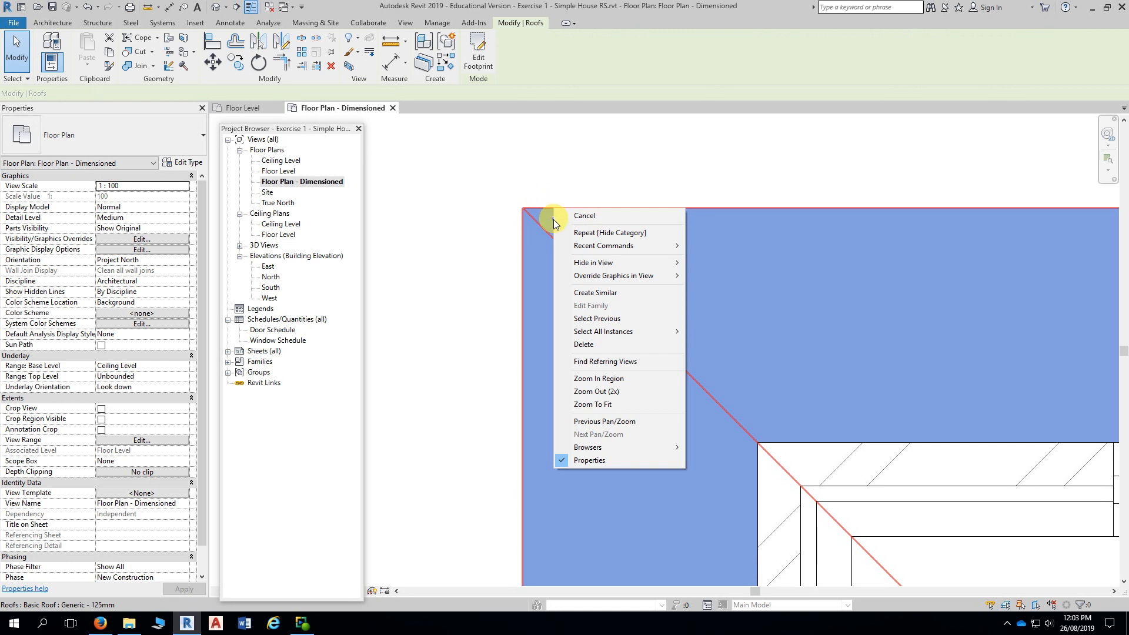
mouse_move(570, 279)
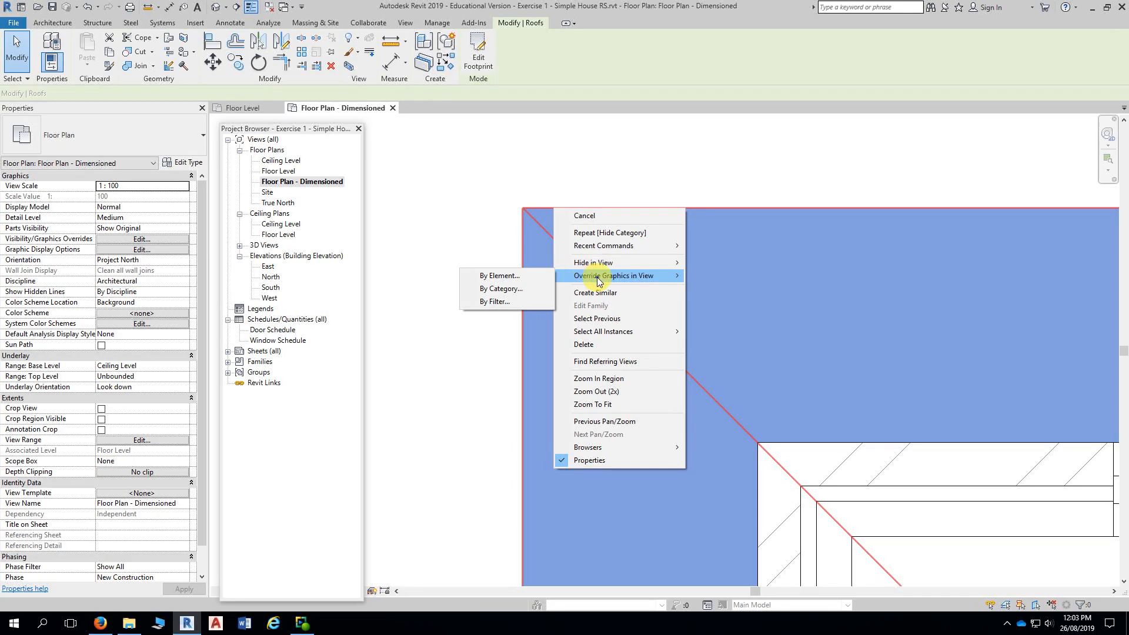
click(536, 291)
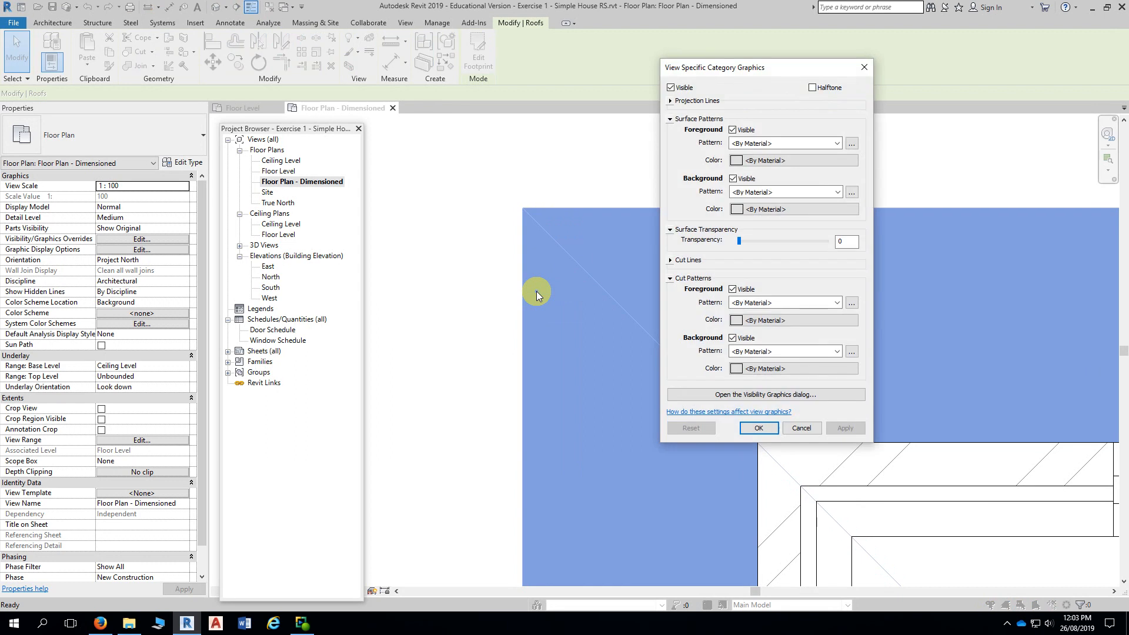
click(864, 68)
click(647, 130)
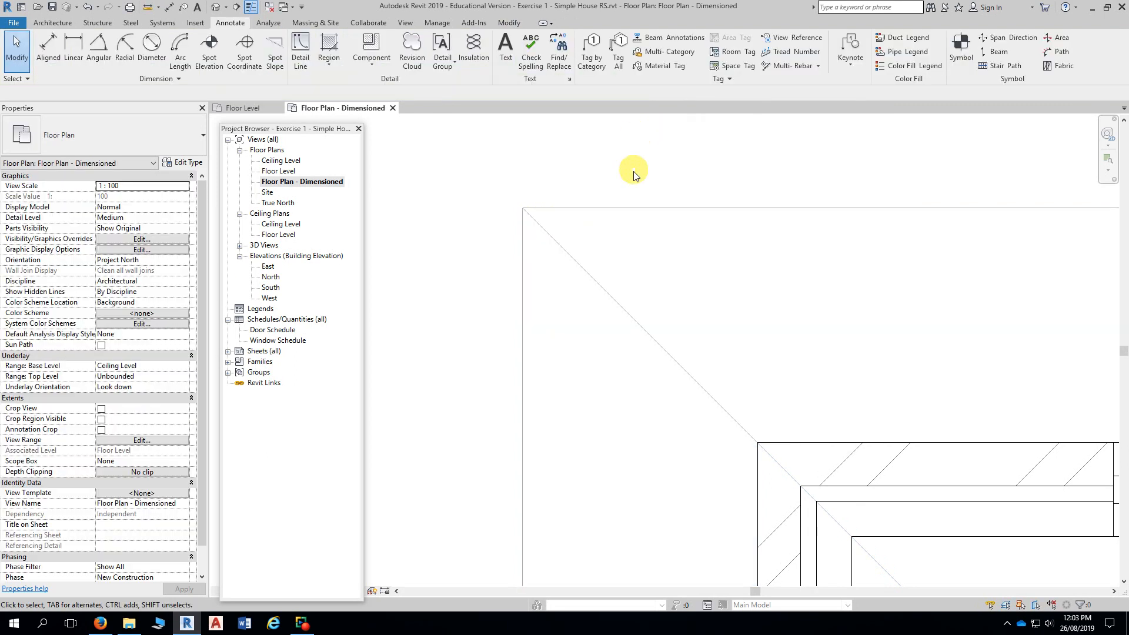
- Override the graphics of the roof's category in this view, setting its projection lines to the Centre pattern
right_click(613, 207)
mouse_move(624, 274)
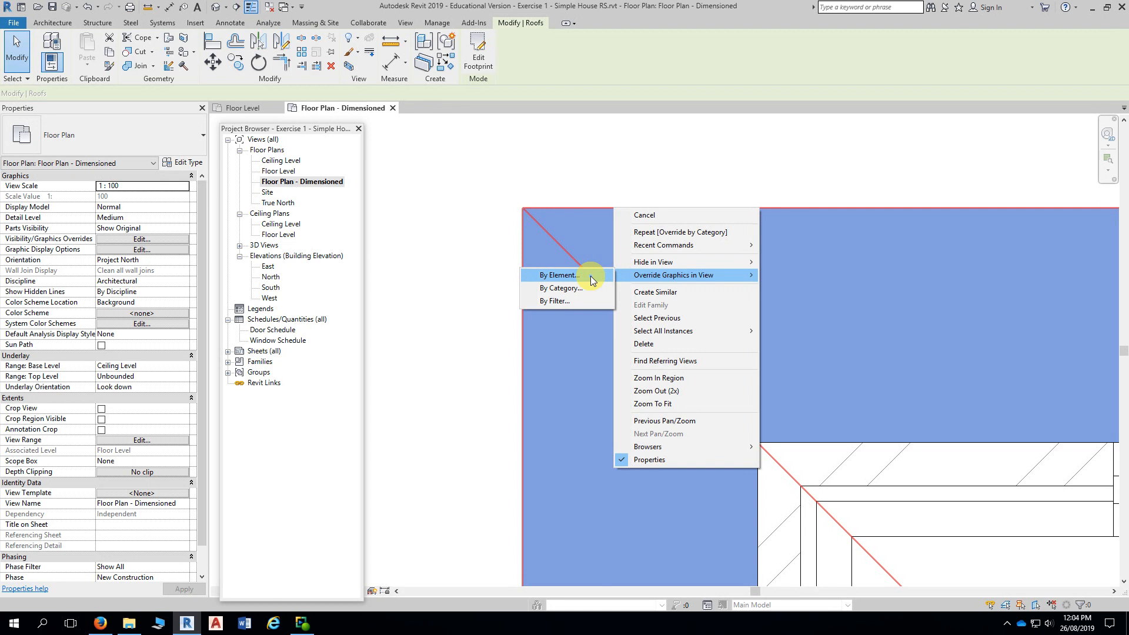
click(590, 288)
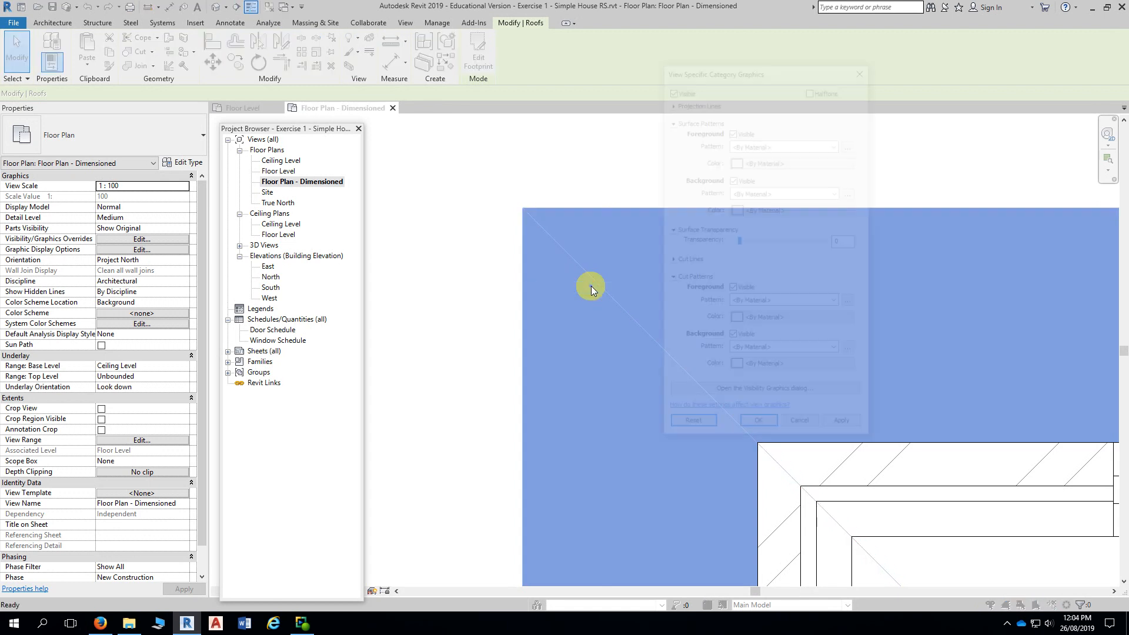
drag(782, 67, 759, 53)
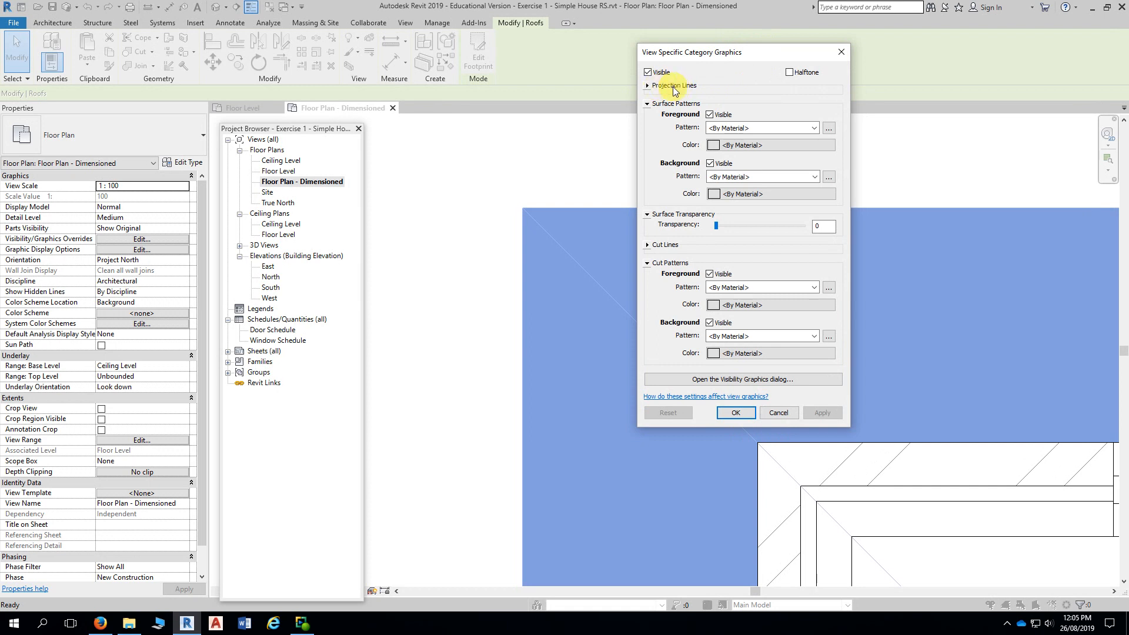
click(648, 87)
click(648, 87)
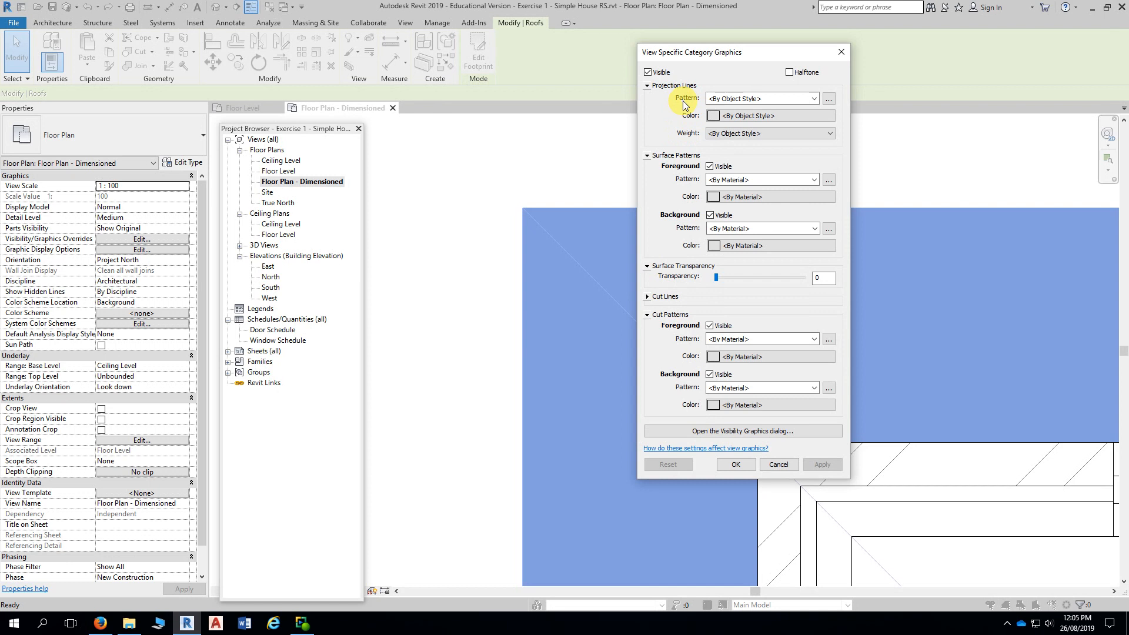
click(814, 99)
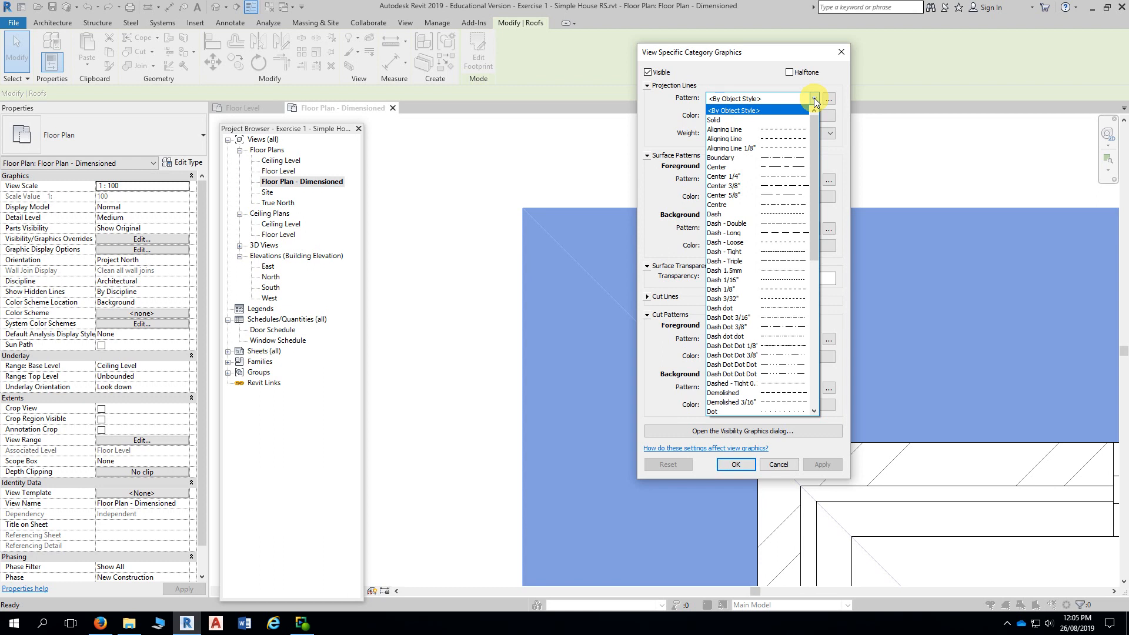
click(746, 204)
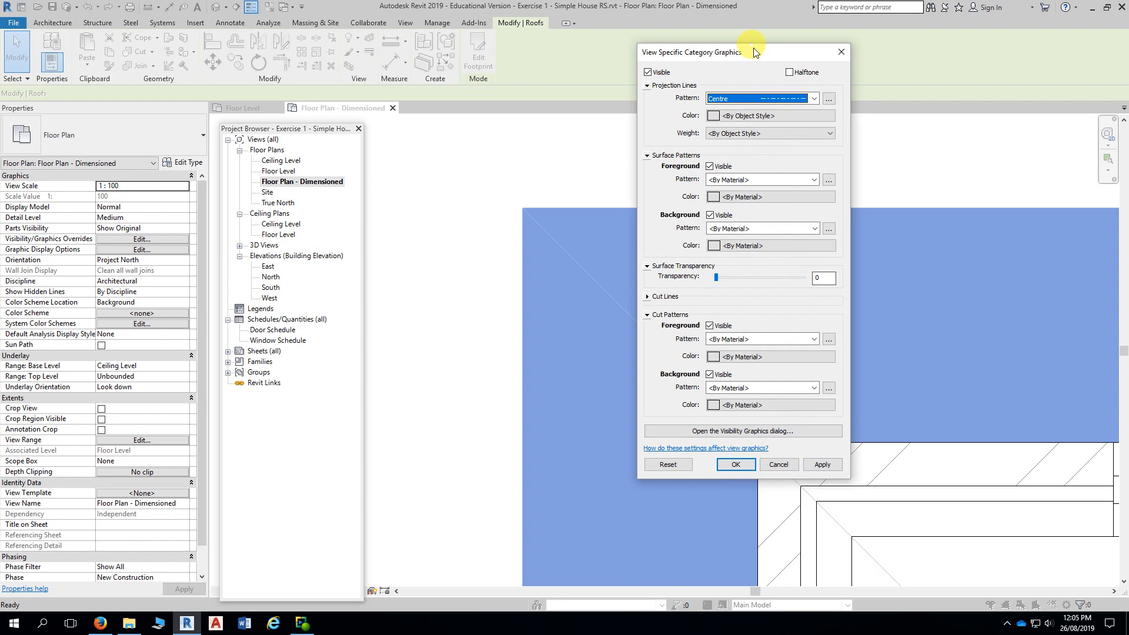
drag(763, 53, 831, 18)
click(817, 434)
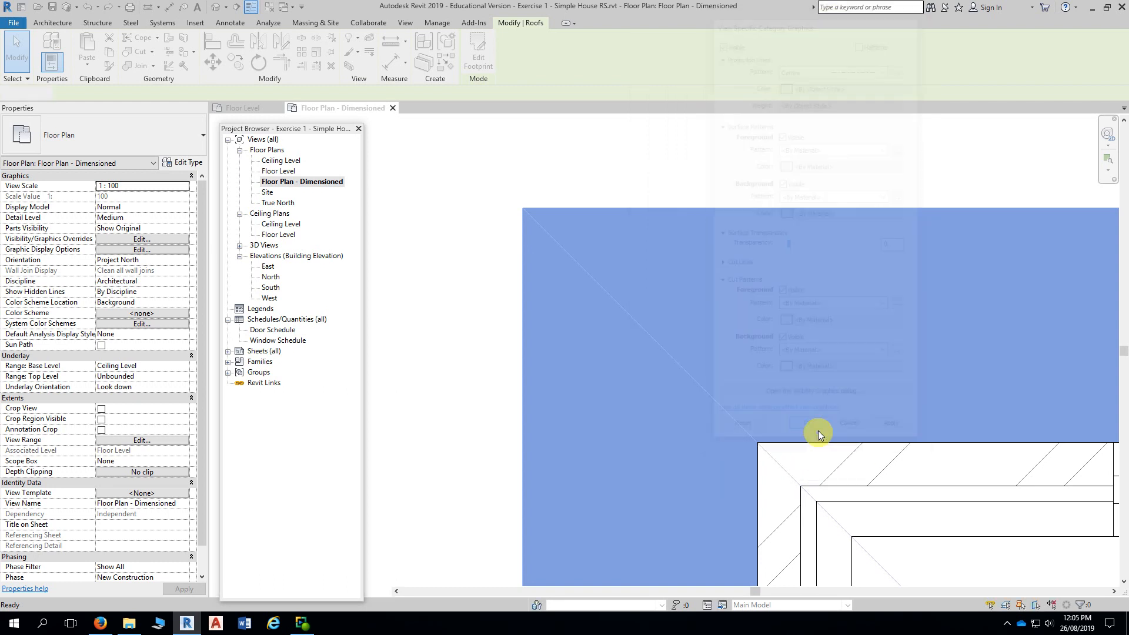
- Examine the roof outline and hip lines around BED 2 and the neighbouring rooms at a wider view
click(468, 178)
scroll(435, 201, down, 2)
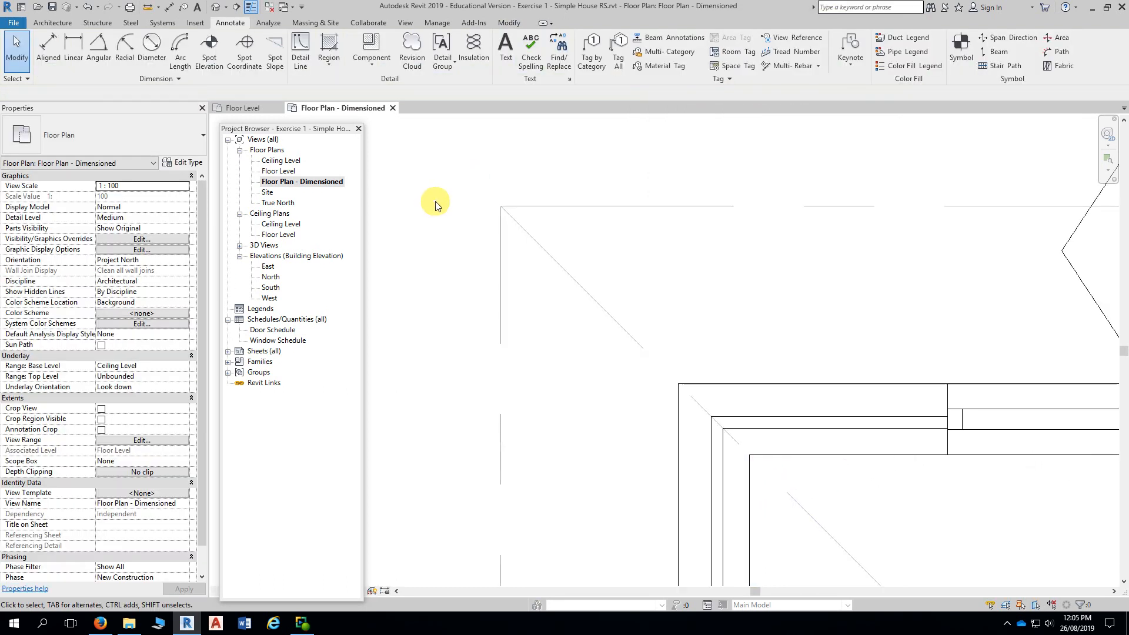
scroll(435, 201, down, 1)
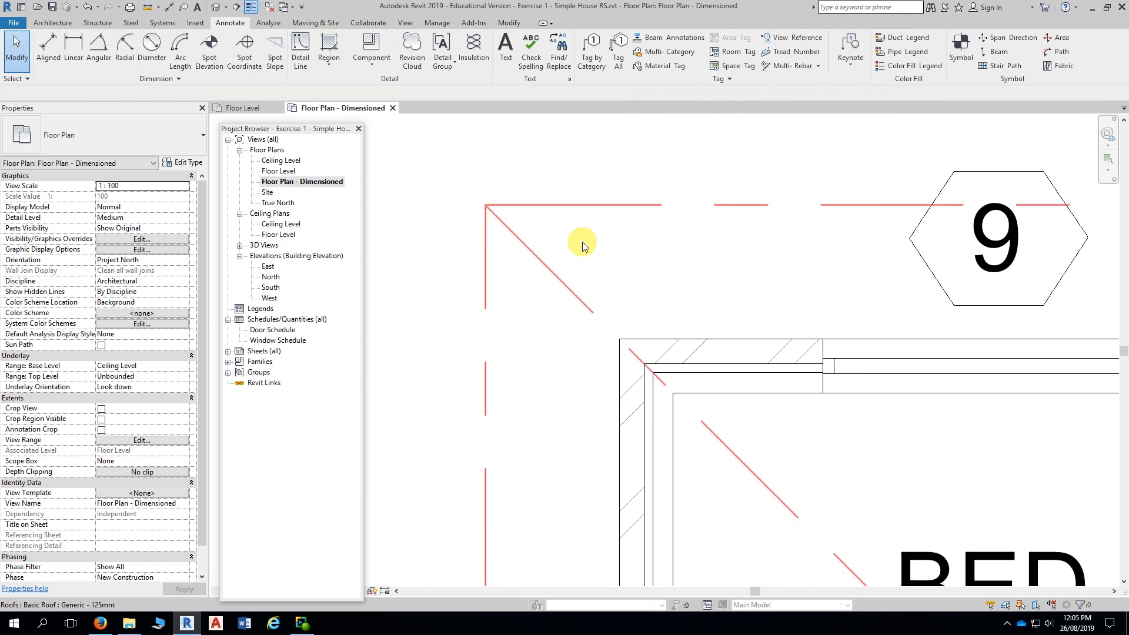
scroll(611, 212, down, 1)
middle_drag(479, 267, 502, 234)
scroll(496, 233, down, 3)
scroll(470, 264, down, 2)
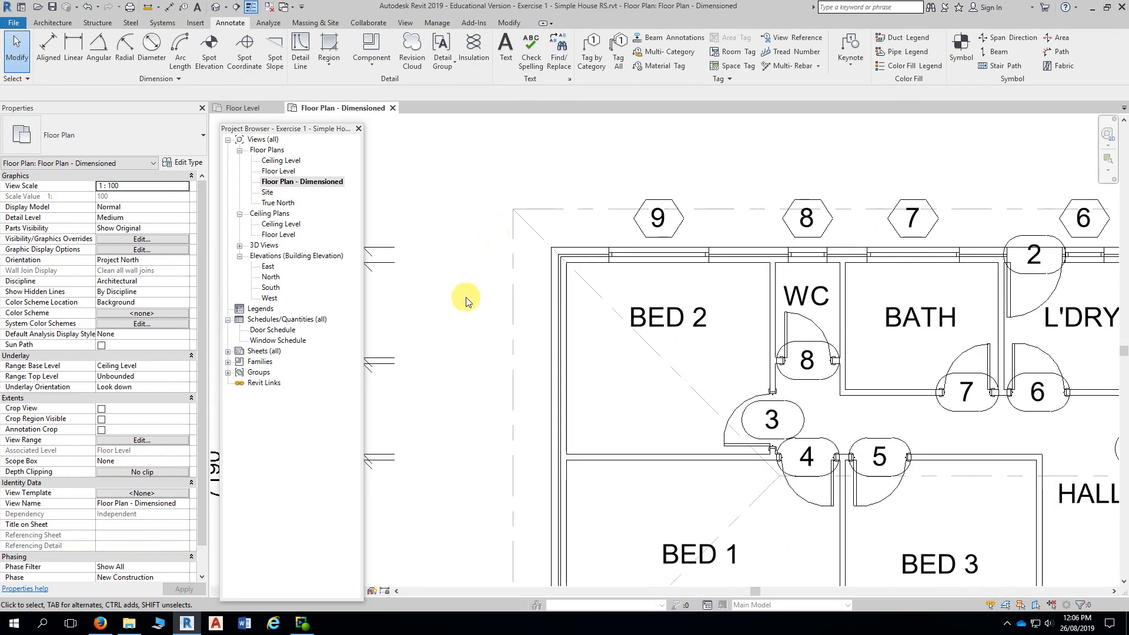
middle_drag(464, 298, 509, 268)
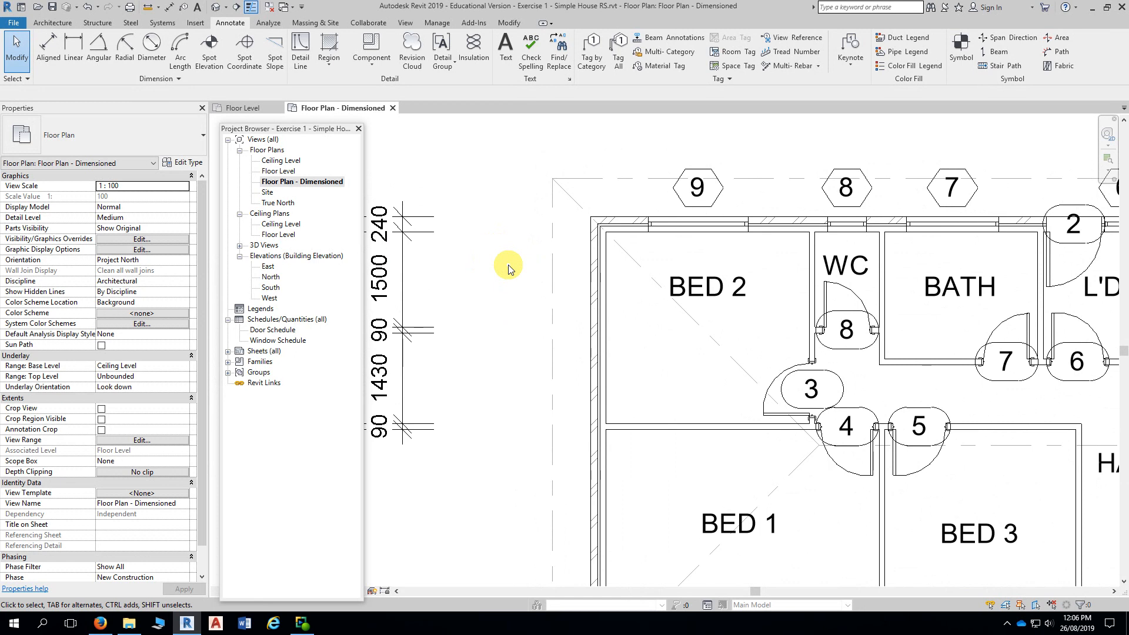
- Open the Visibility/Graphic Overrides for the Floor Plan - Dimensioned view and locate the Roofs model category
click(406, 25)
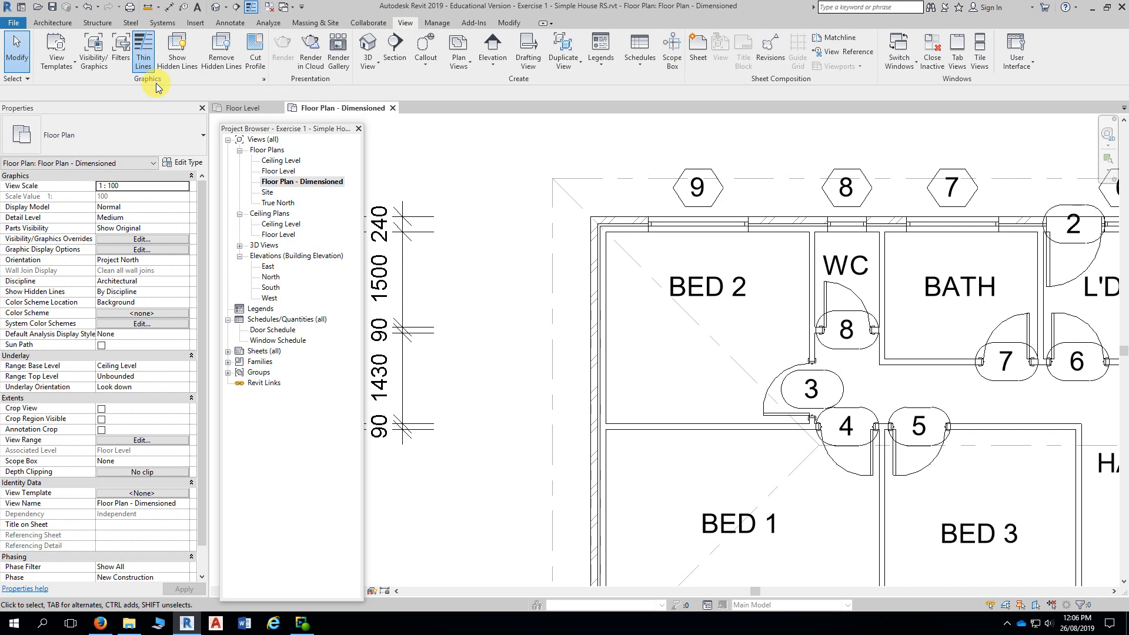
click(94, 59)
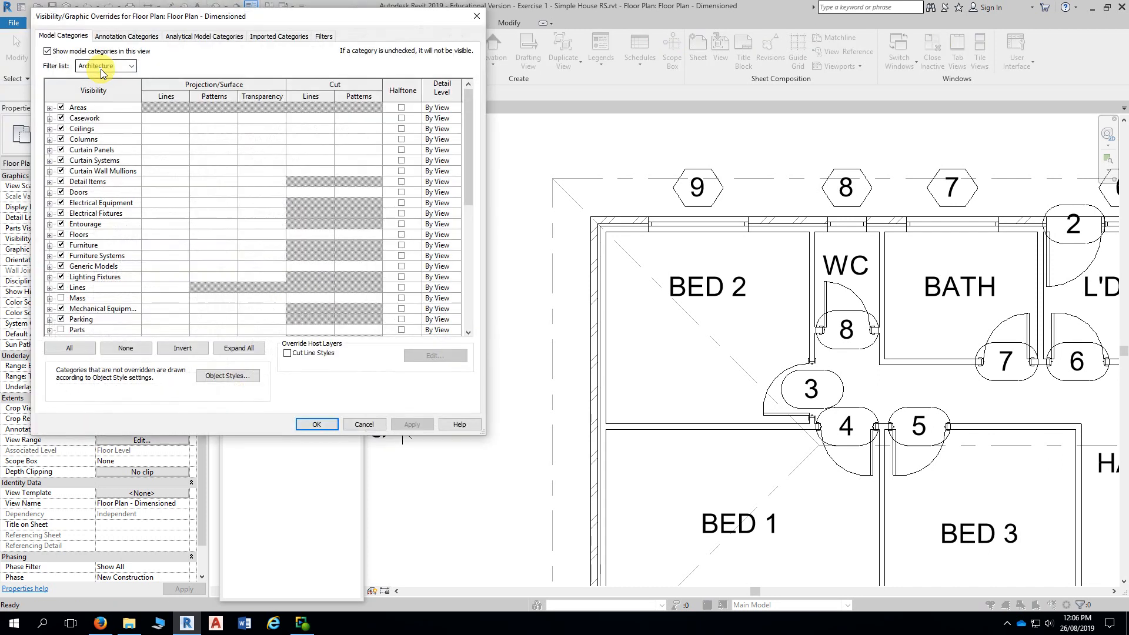
drag(273, 19, 281, 20)
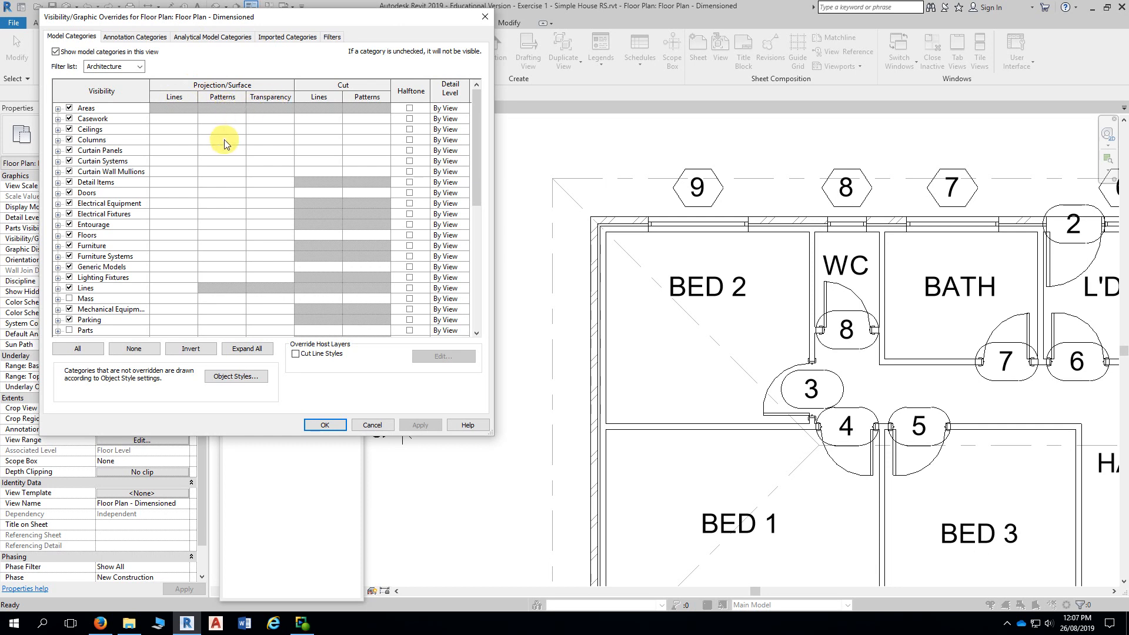
scroll(228, 144, down, 2)
scroll(228, 146, down, 4)
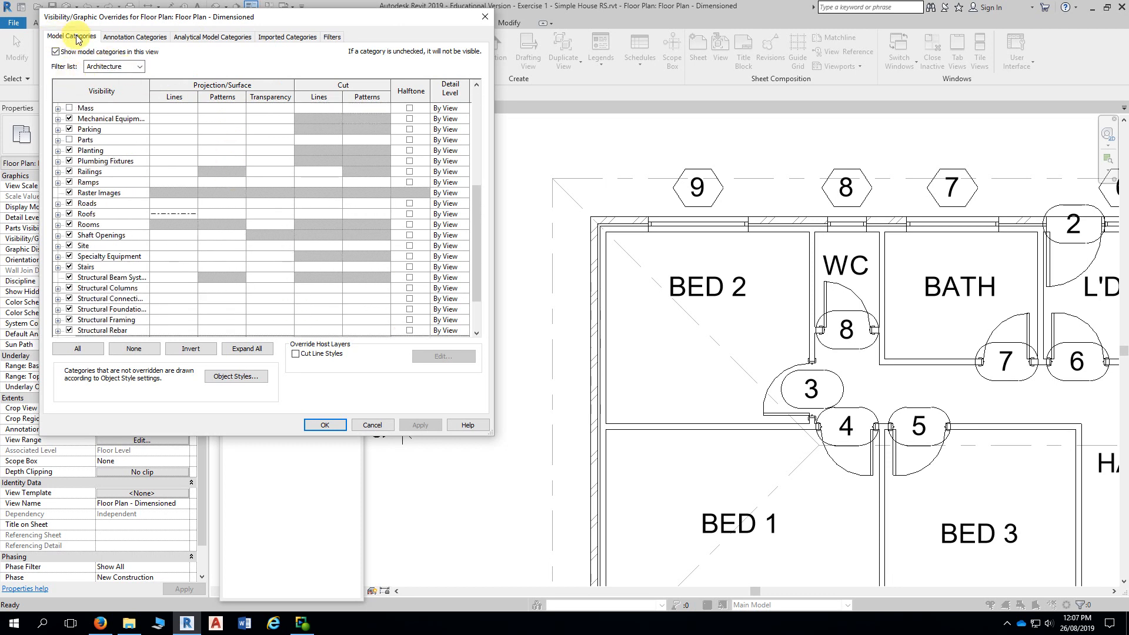
scroll(165, 213, down, 2)
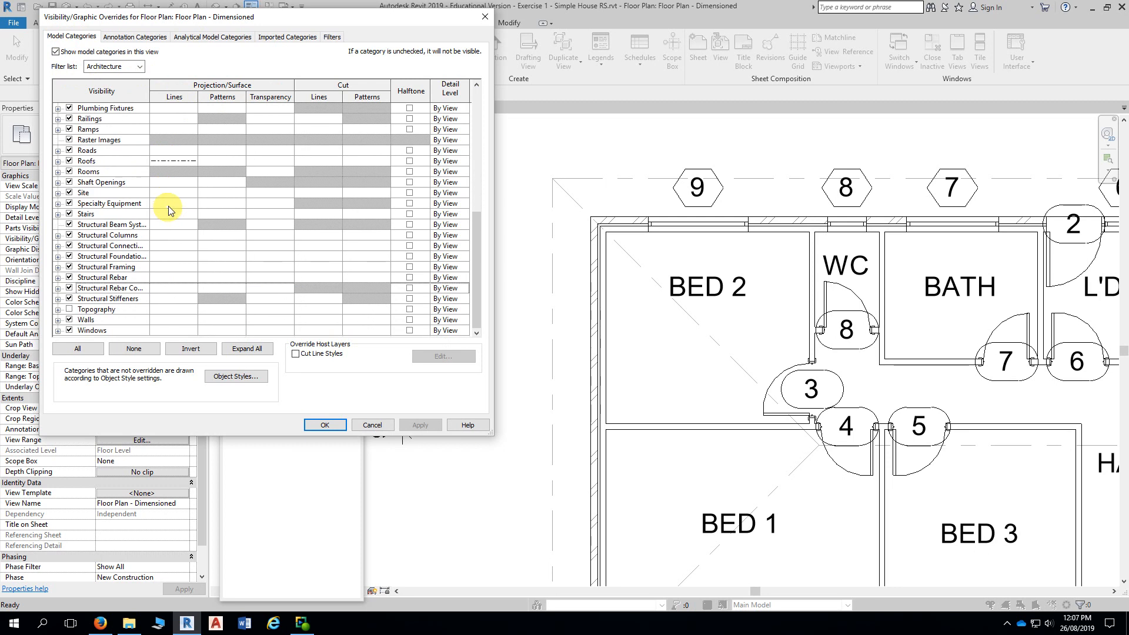
scroll(168, 208, up, 1)
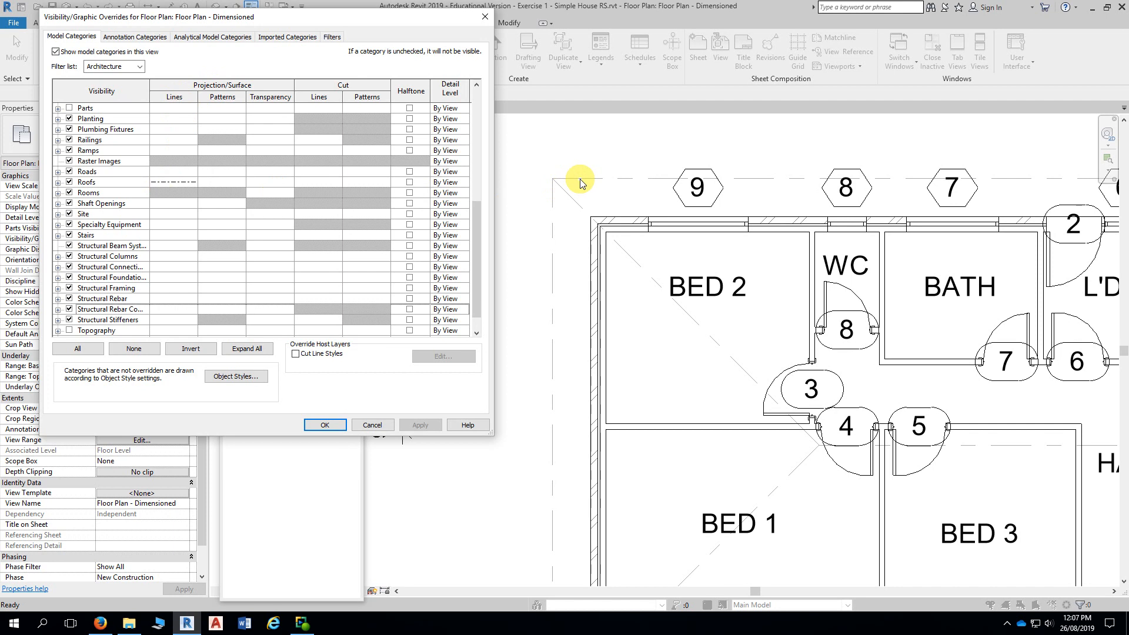
- Review the line graphics override on the Roofs category's projection lines, then cancel out of it
click(173, 184)
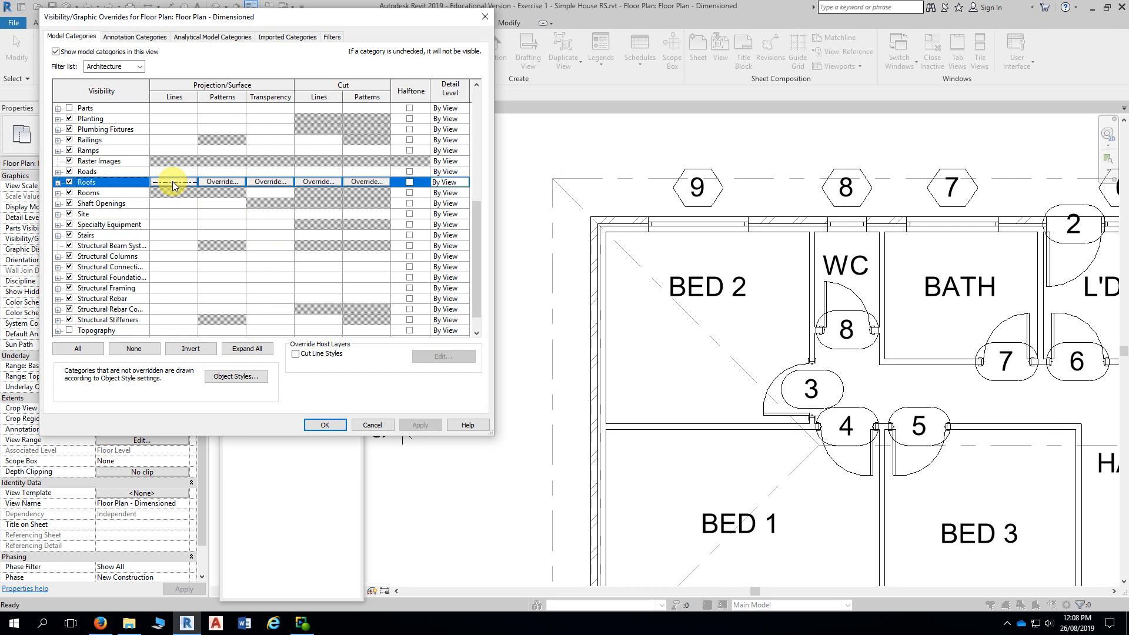
click(173, 183)
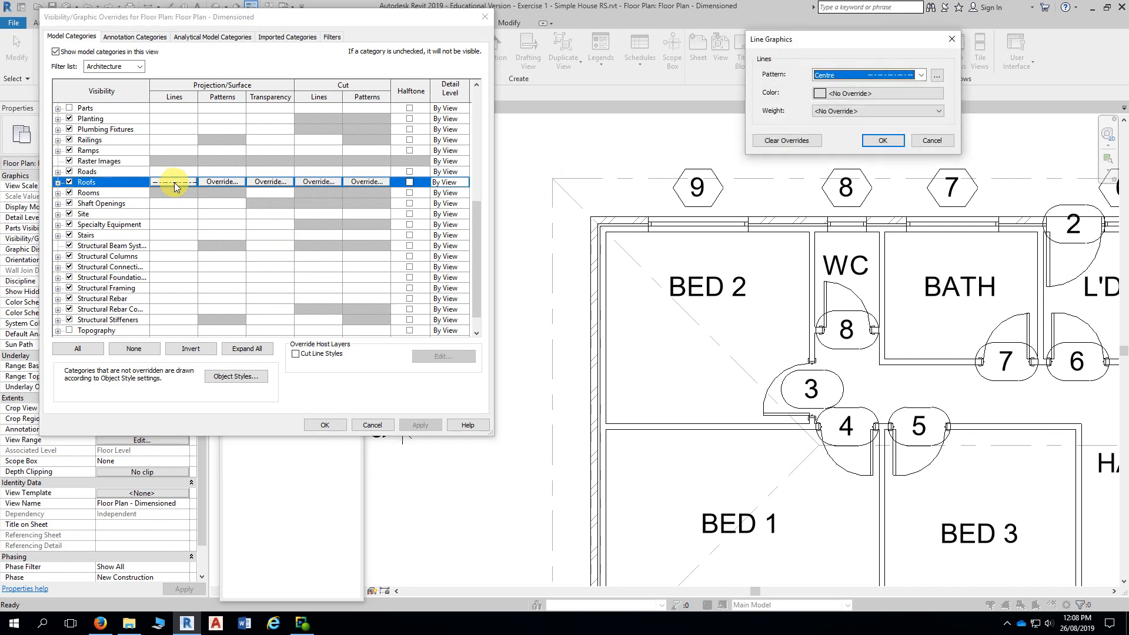
drag(813, 42, 649, 41)
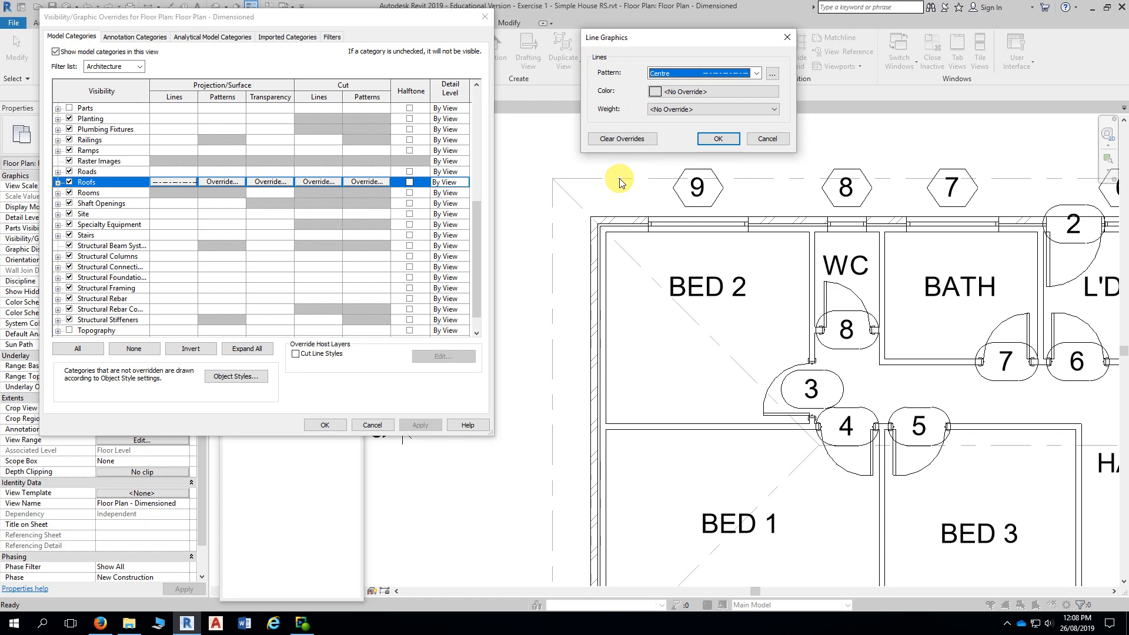
drag(651, 44, 629, 33)
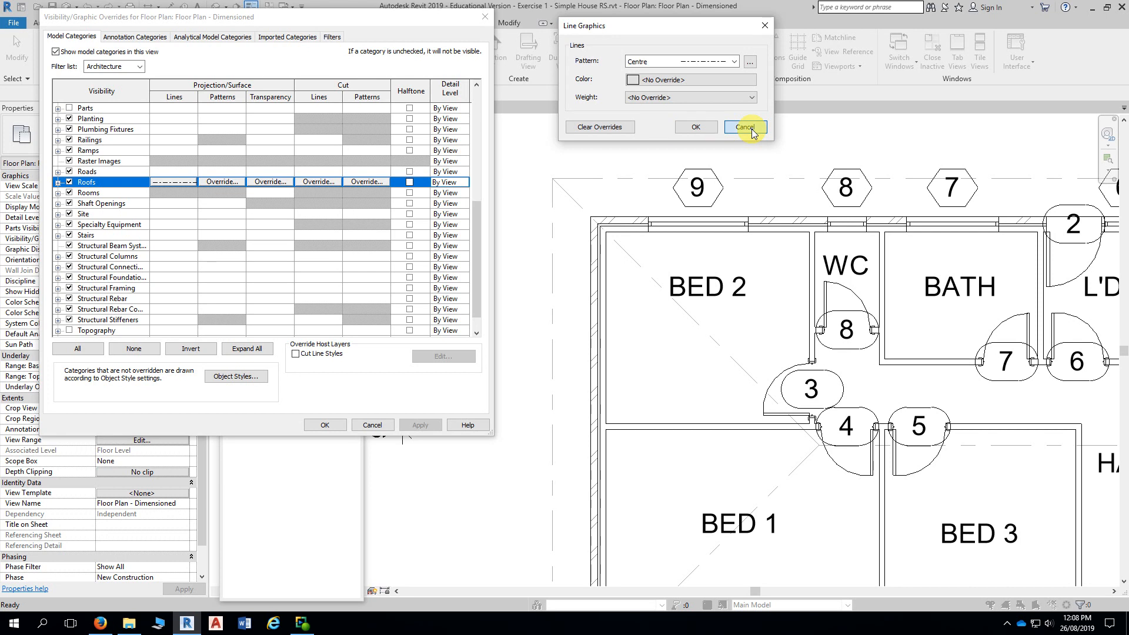
click(745, 129)
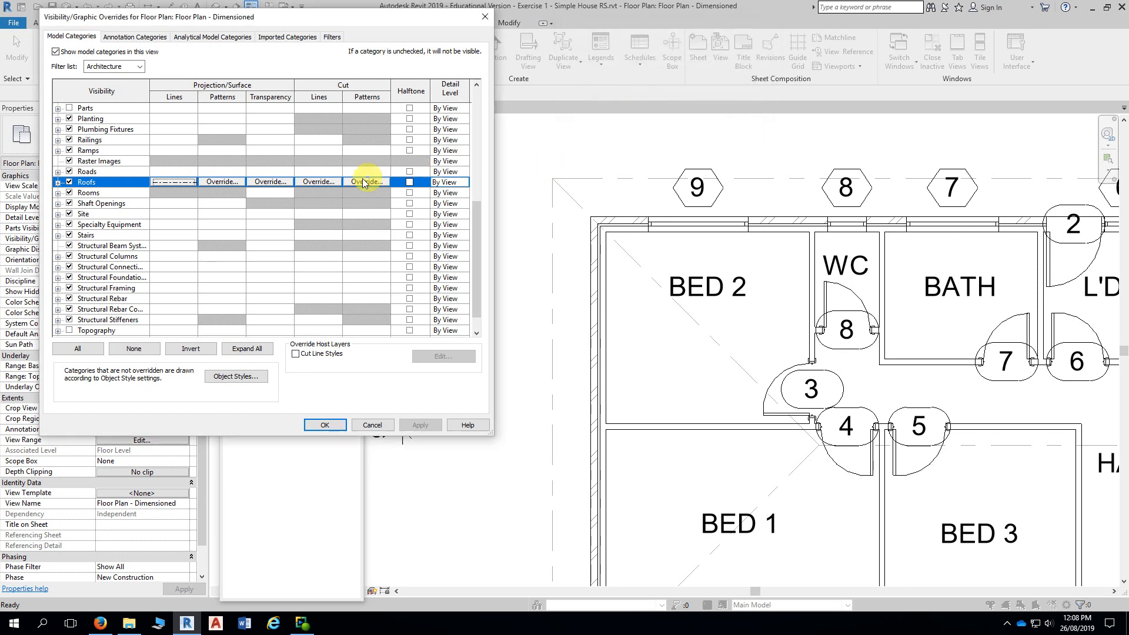
- Set the Roofs category's projection line pattern to <No Override> and apply it to the view
click(171, 184)
key(Down)
key(Down)
key(Down)
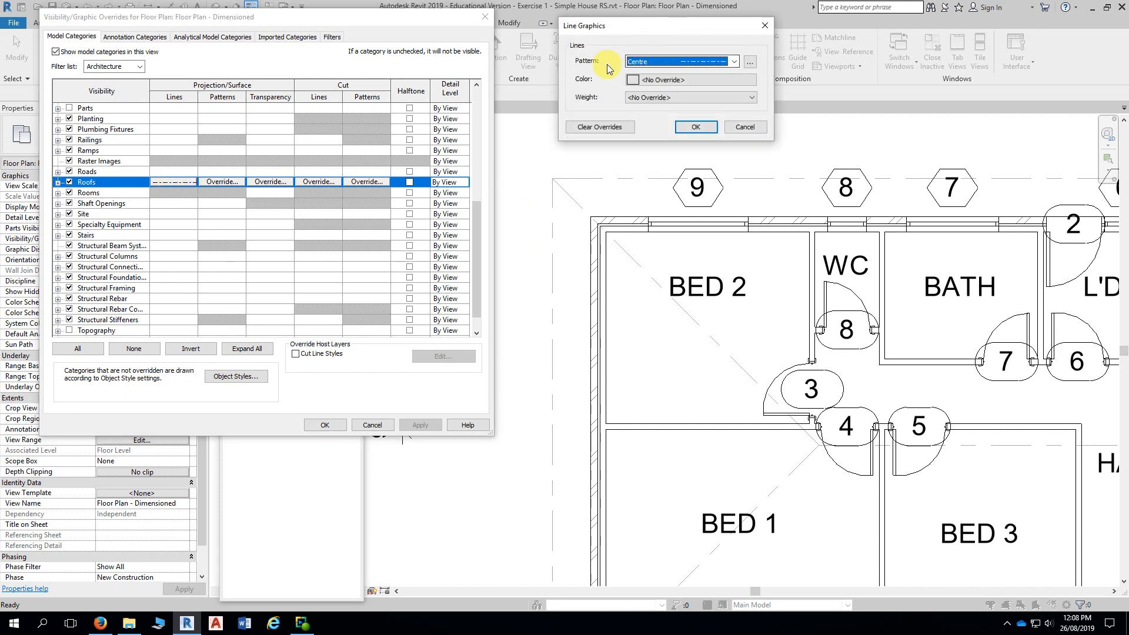
click(733, 61)
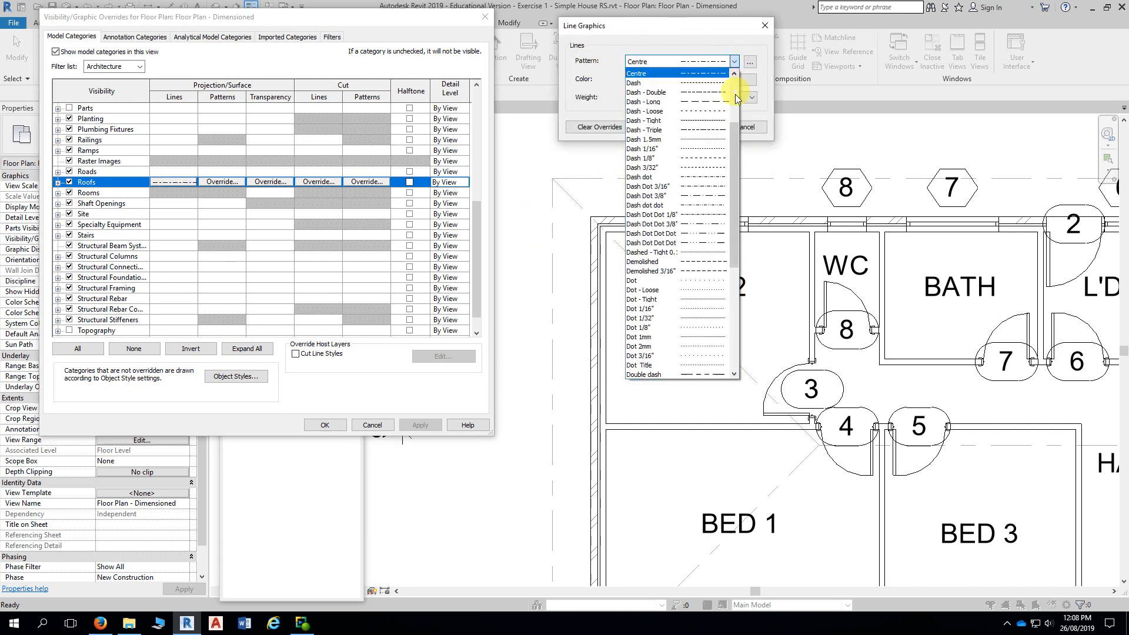
drag(735, 137, 735, 78)
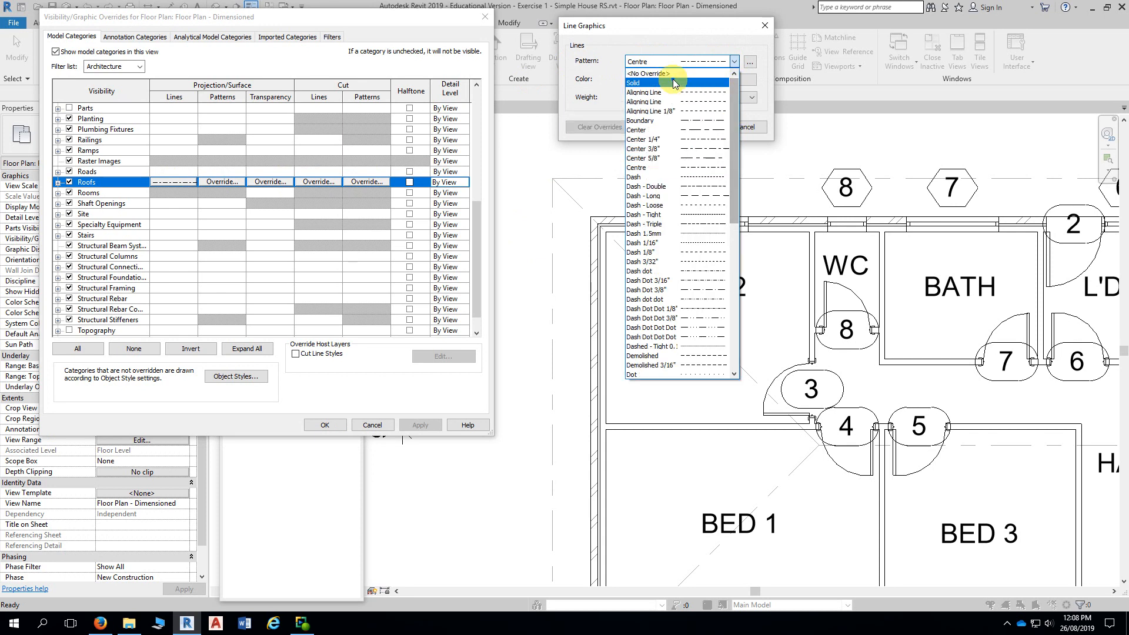
click(664, 73)
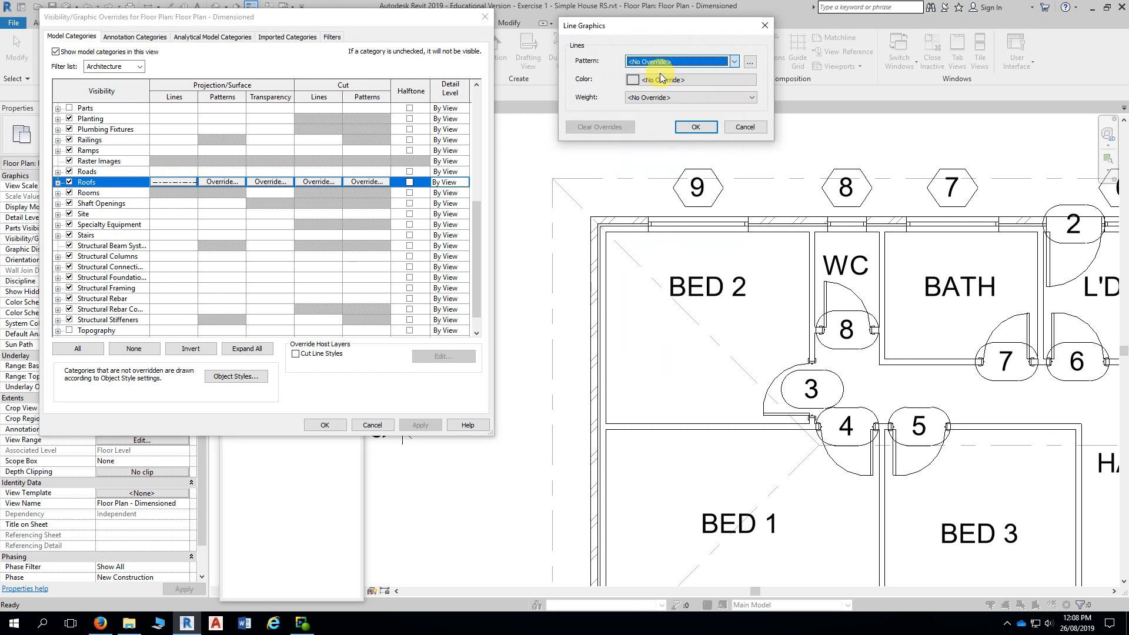
click(696, 127)
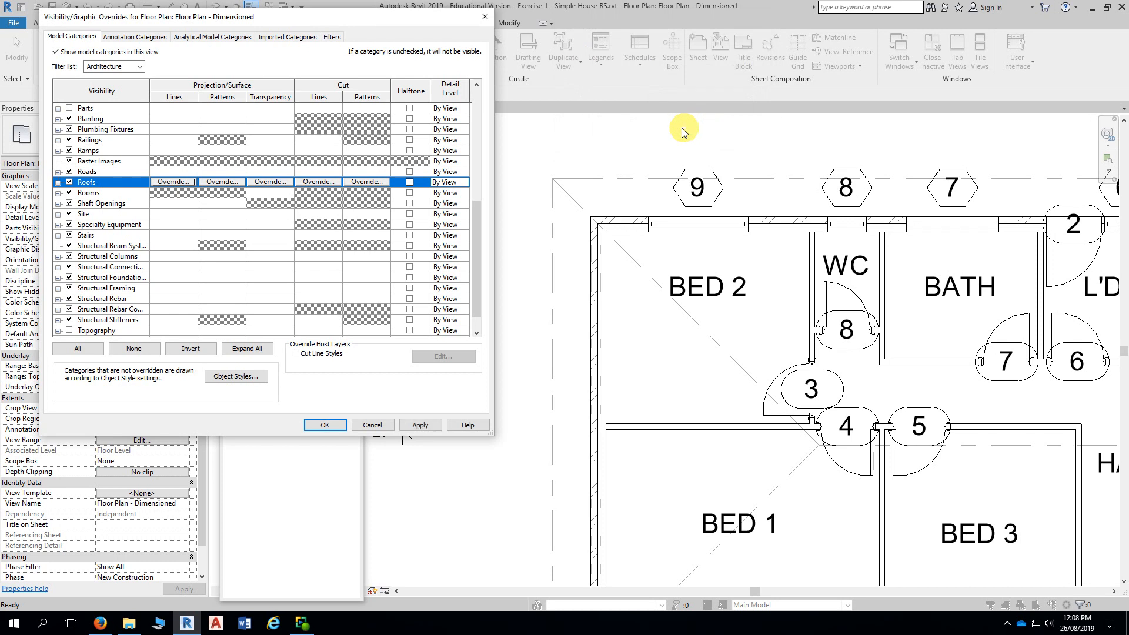
click(420, 425)
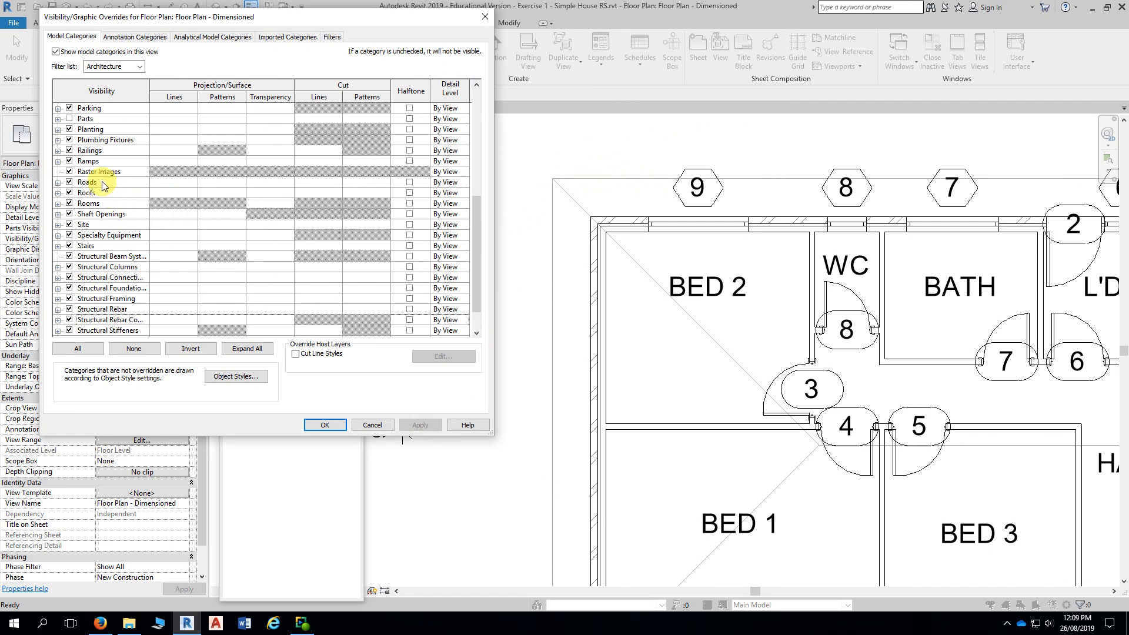
- Override the Roofs category's projection line pattern with Centre and apply it to the view
click(147, 196)
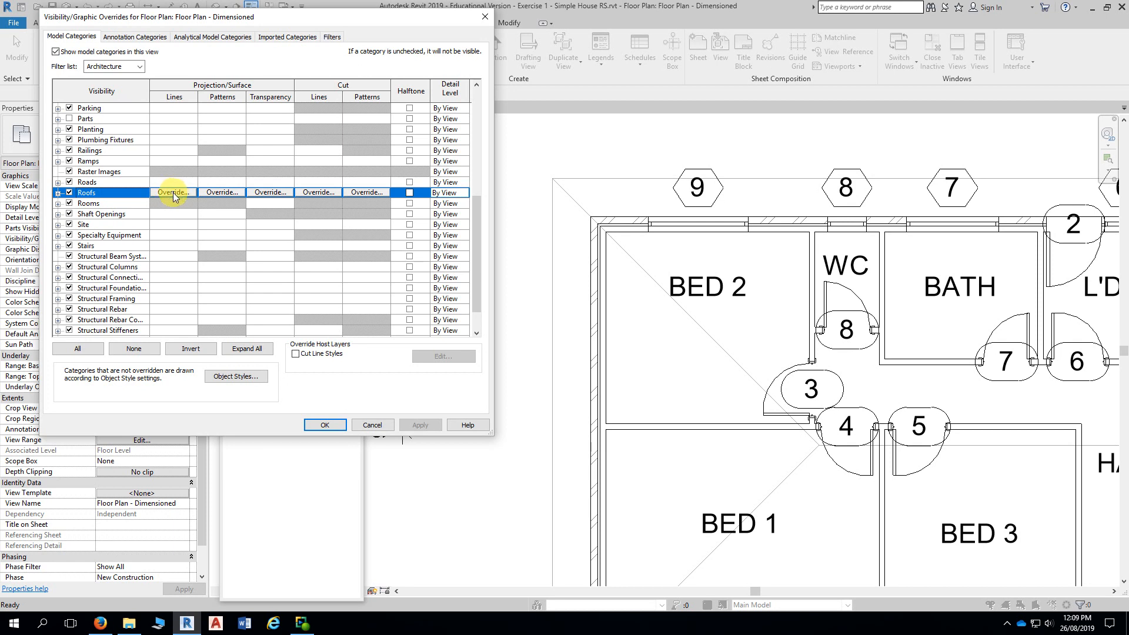
click(170, 194)
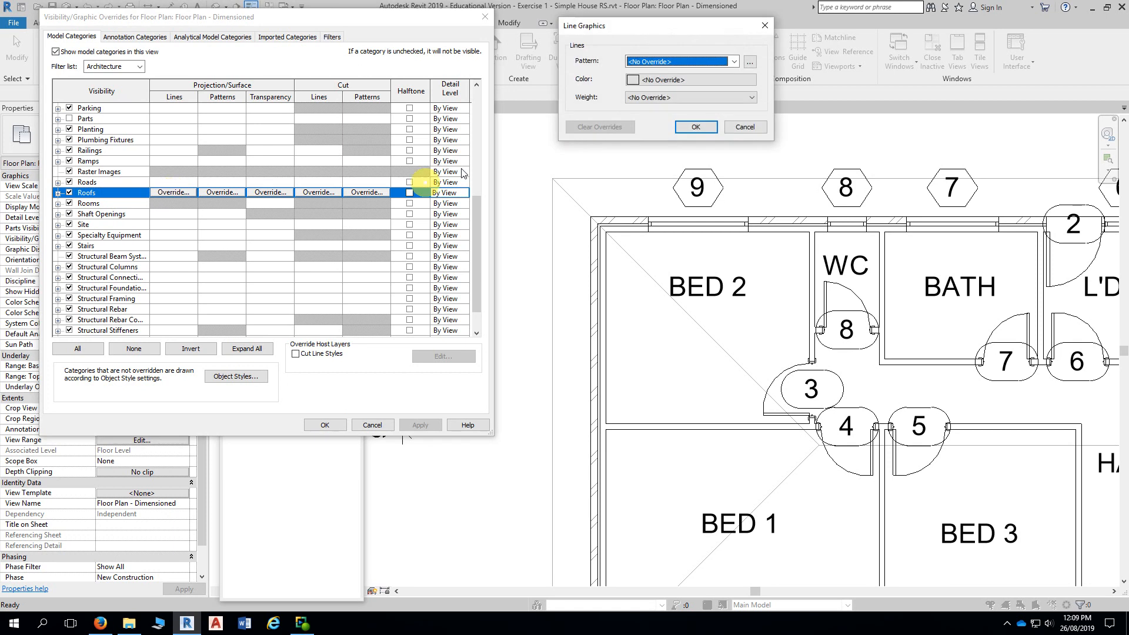
click(736, 63)
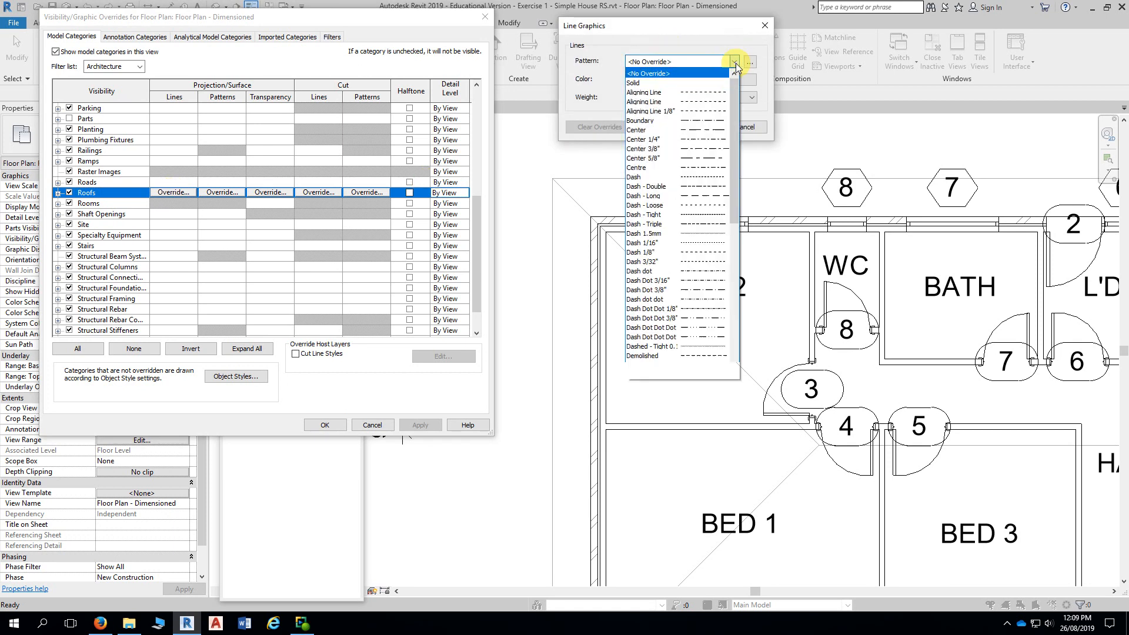
click(674, 168)
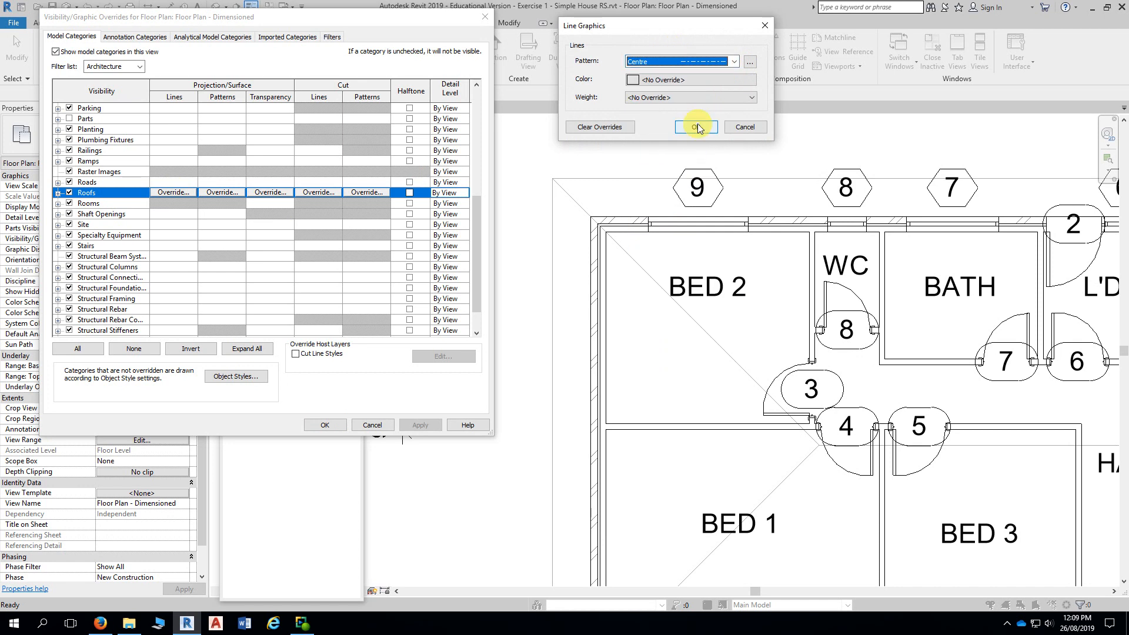
click(696, 127)
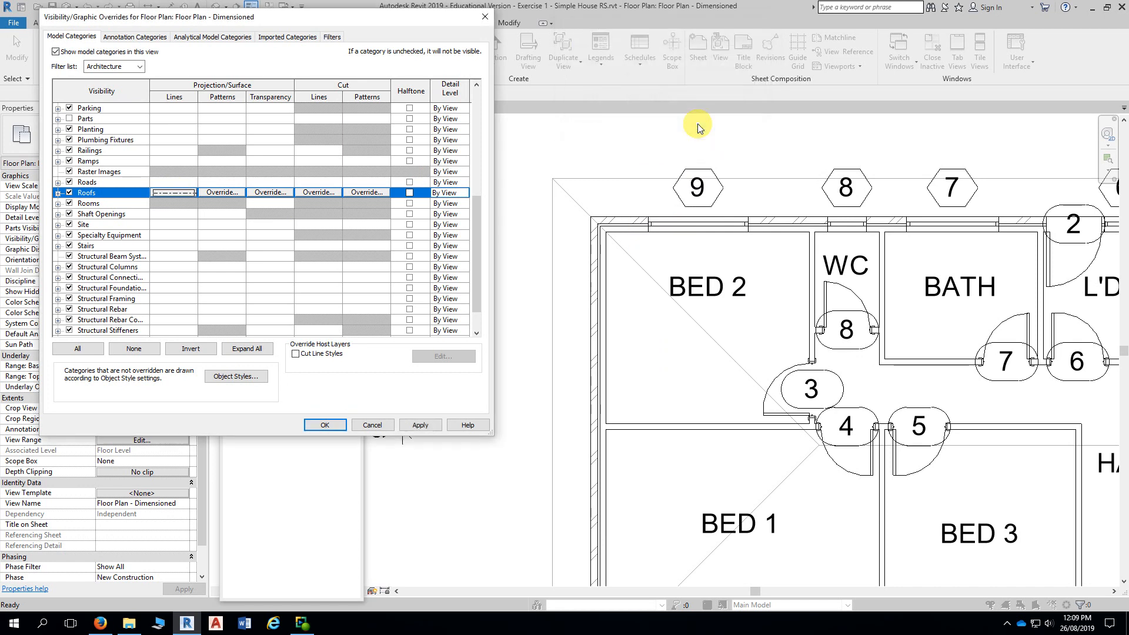
click(419, 425)
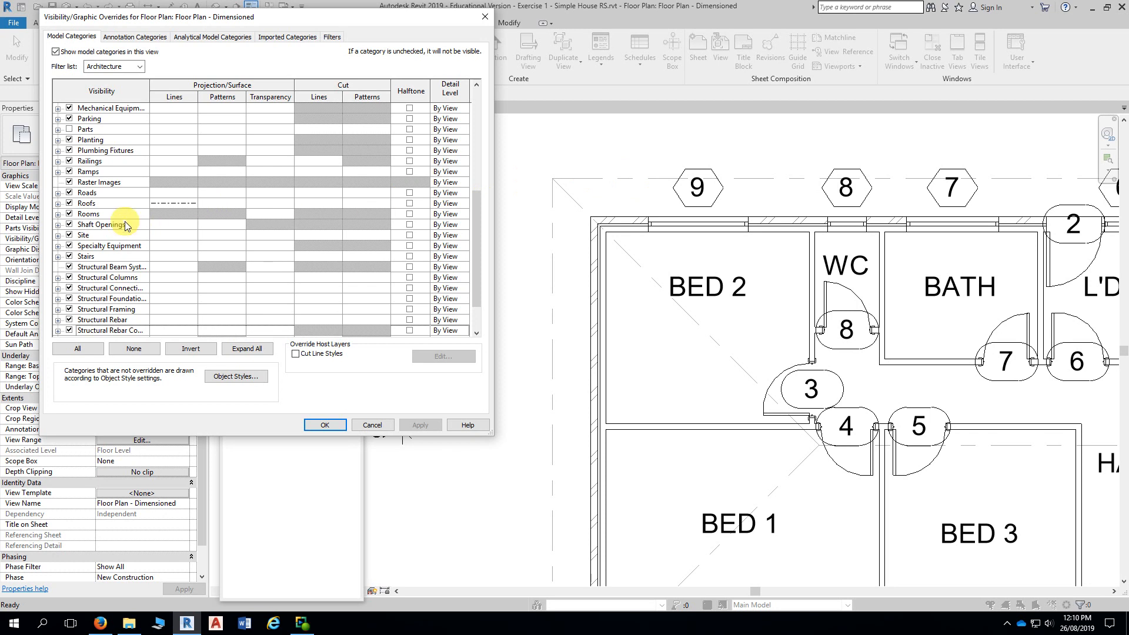
- Make the Fascias and Gutters subcategories of Roofs visible and apply the change to the view
click(58, 204)
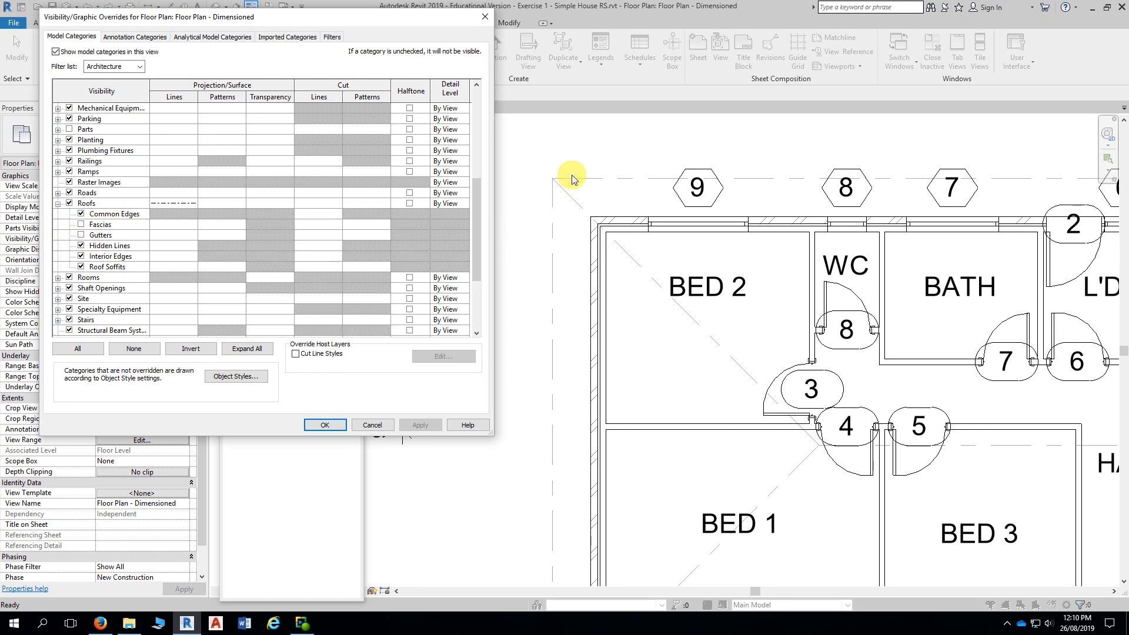
click(81, 224)
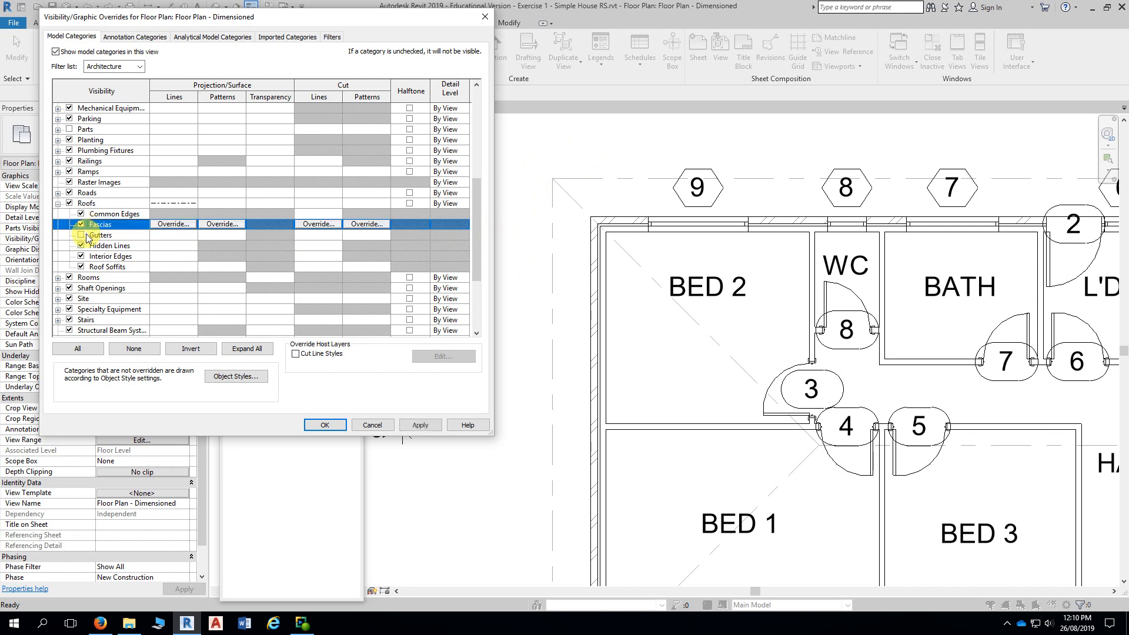
click(81, 235)
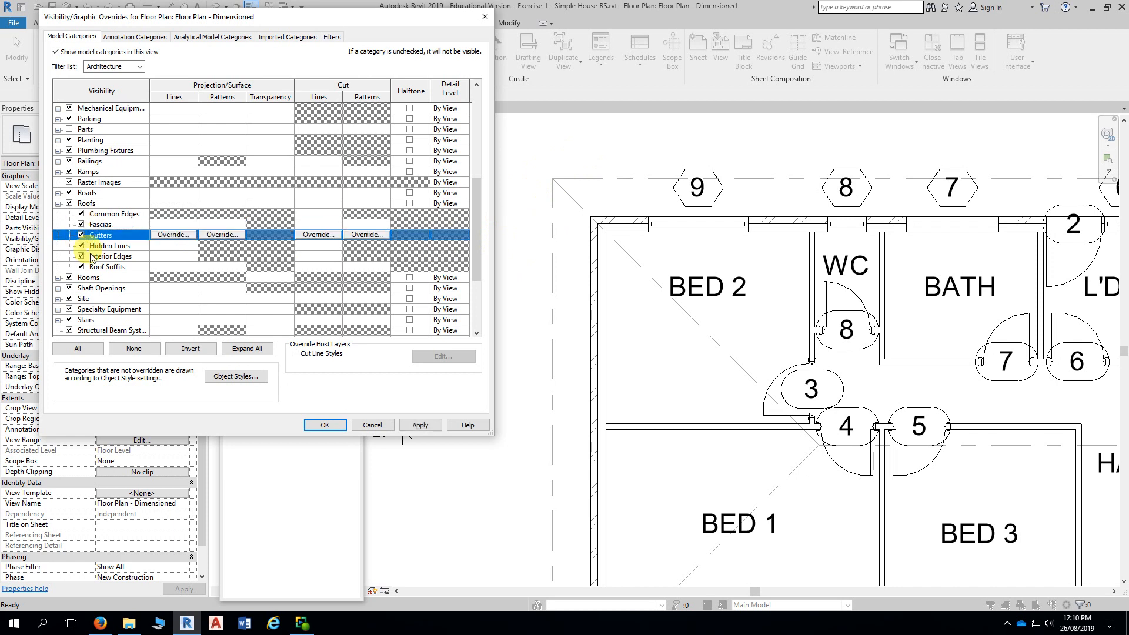
click(421, 425)
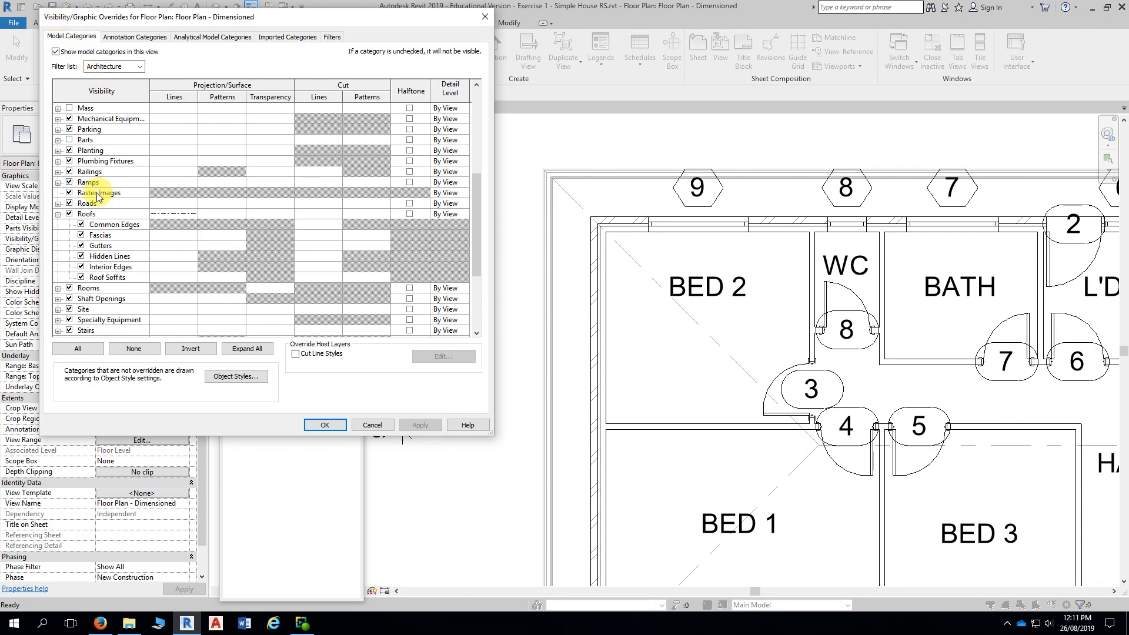
- Hide the Fascias and Gutters subcategories of Roofs, apply the change and accept the view's graphic overrides
click(81, 235)
click(81, 245)
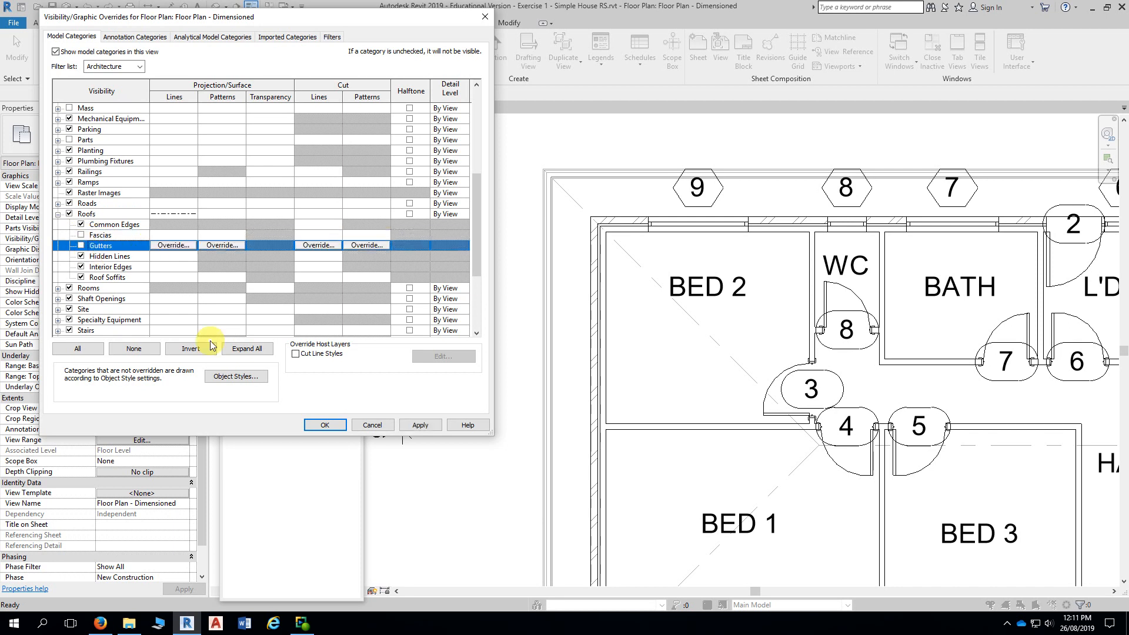
click(414, 427)
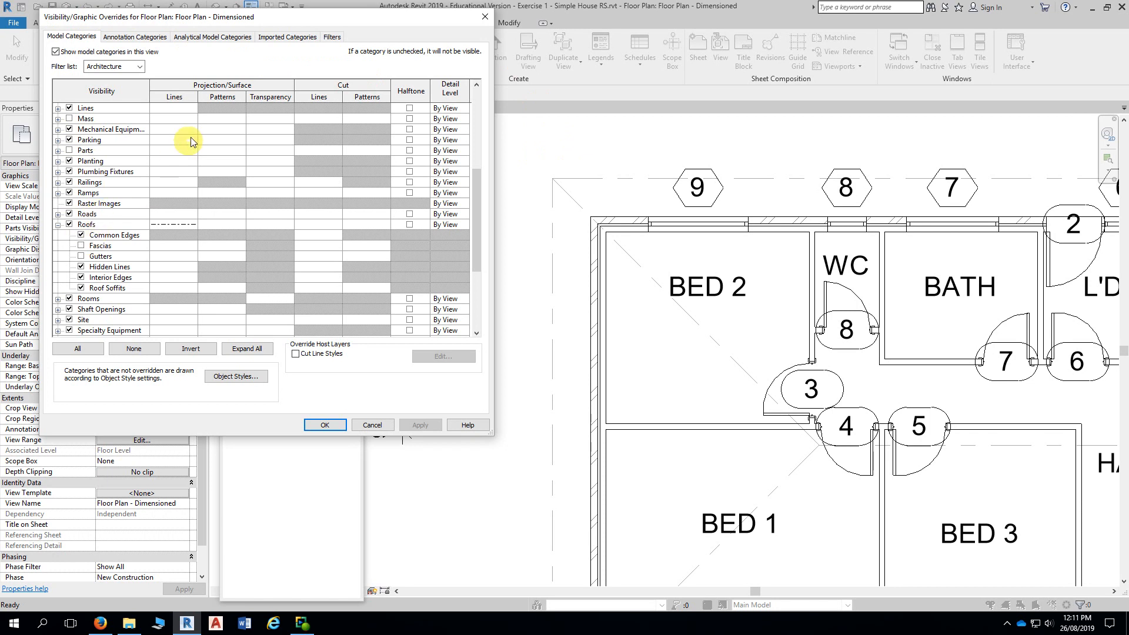
drag(300, 28, 302, 27)
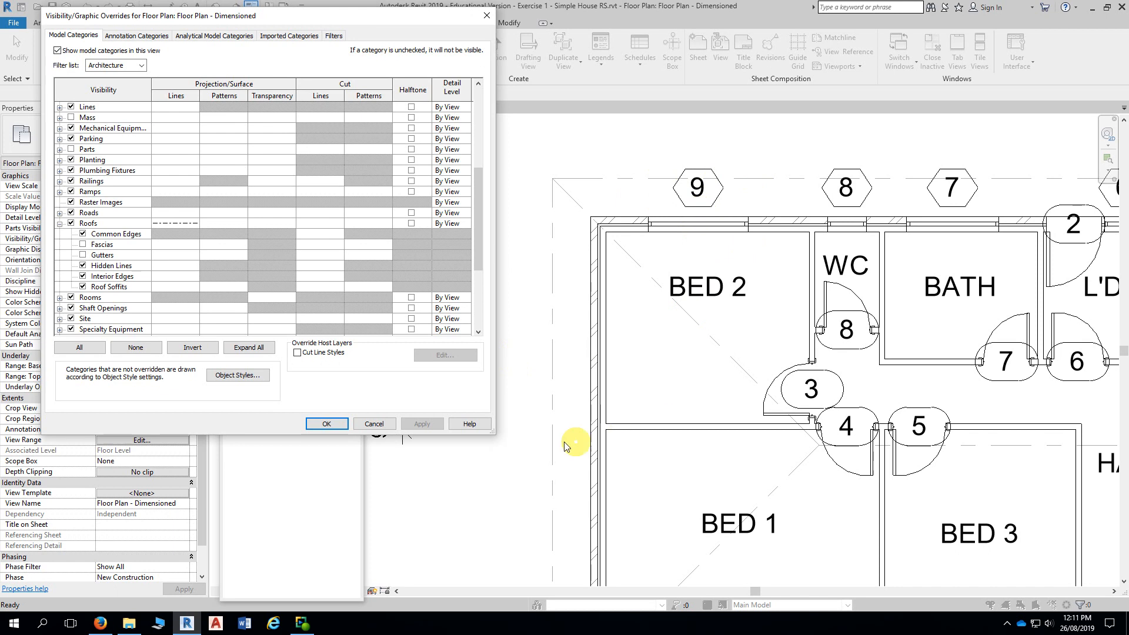
click(327, 424)
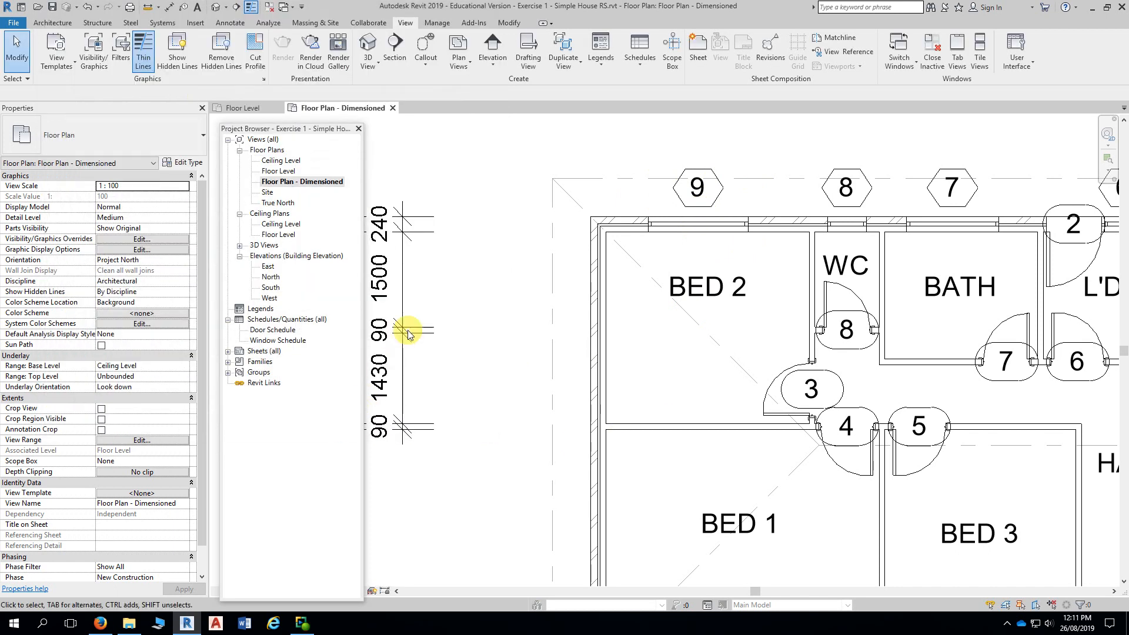
- Examine the roof outline across the whole floor plan and around the KITCHEN and DINING rooms
scroll(465, 320, down, 3)
scroll(471, 321, down, 3)
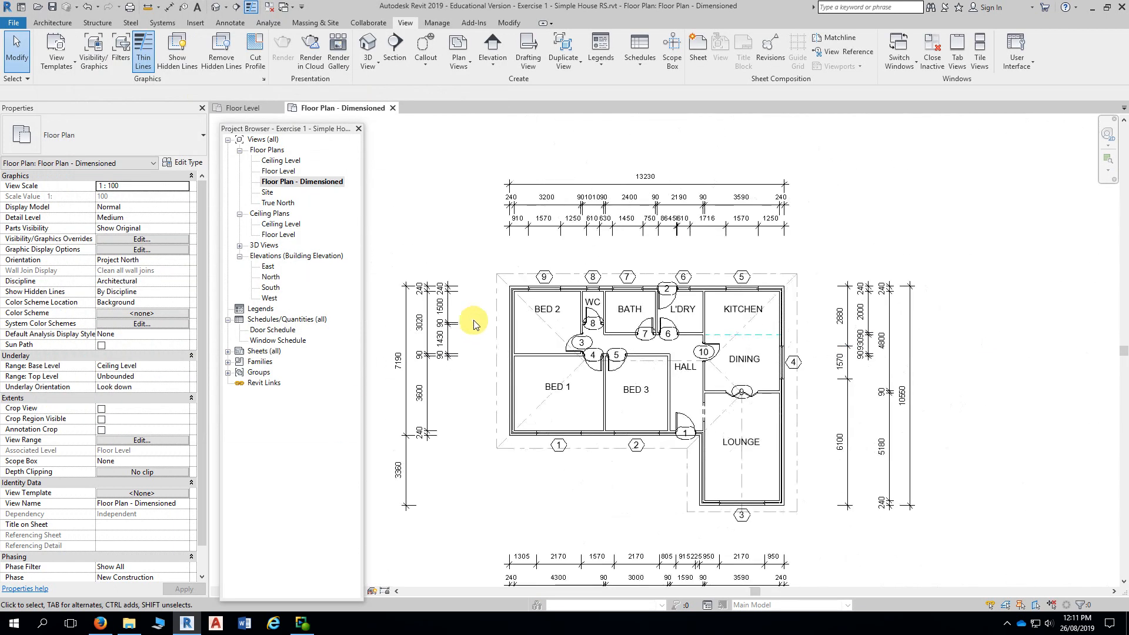
middle_drag(600, 532, 613, 504)
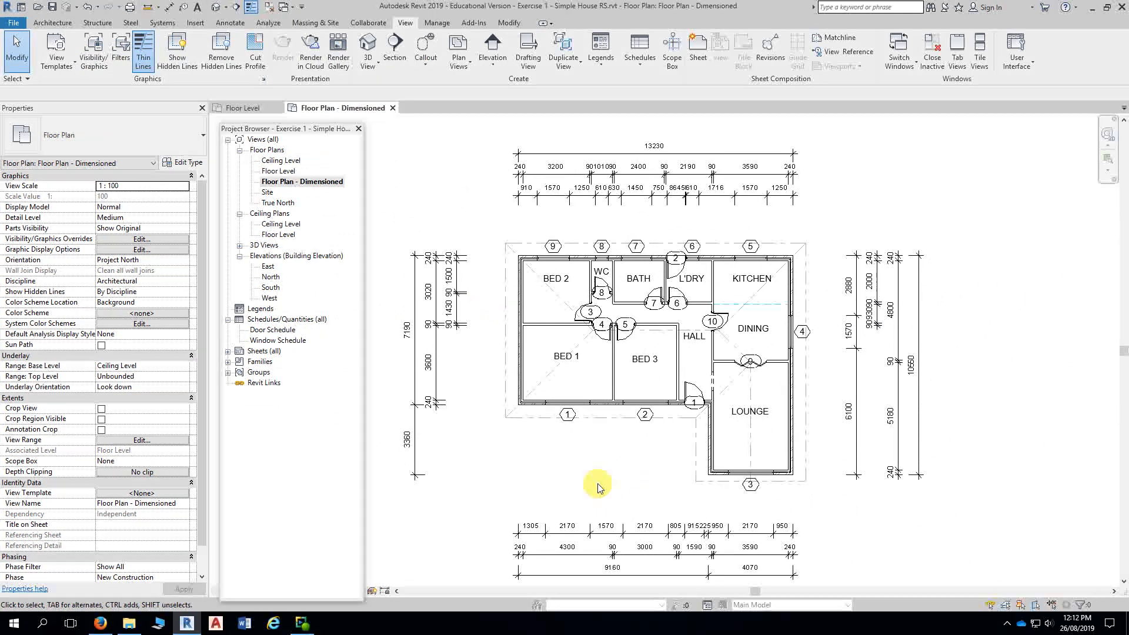
scroll(826, 306, up, 4)
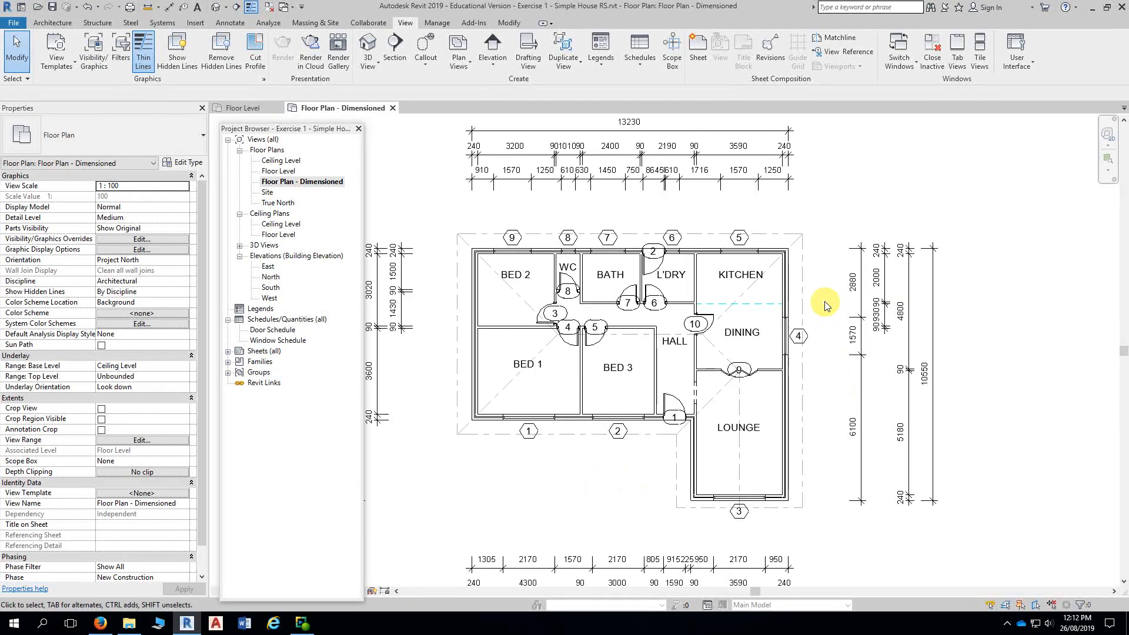
scroll(834, 288, up, 3)
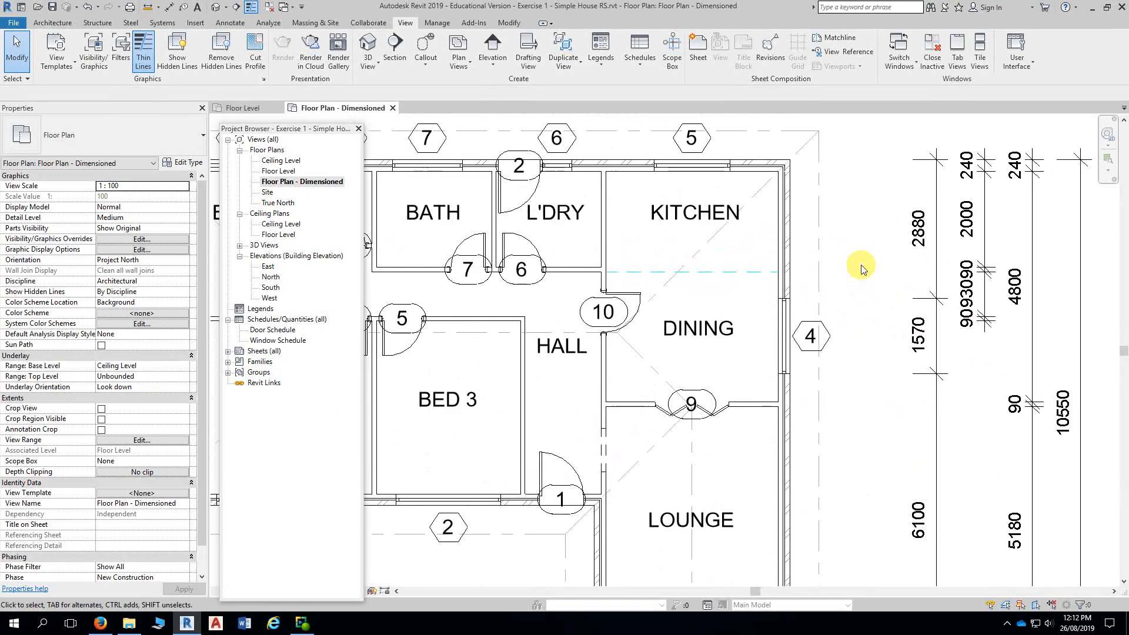
scroll(860, 267, up, 4)
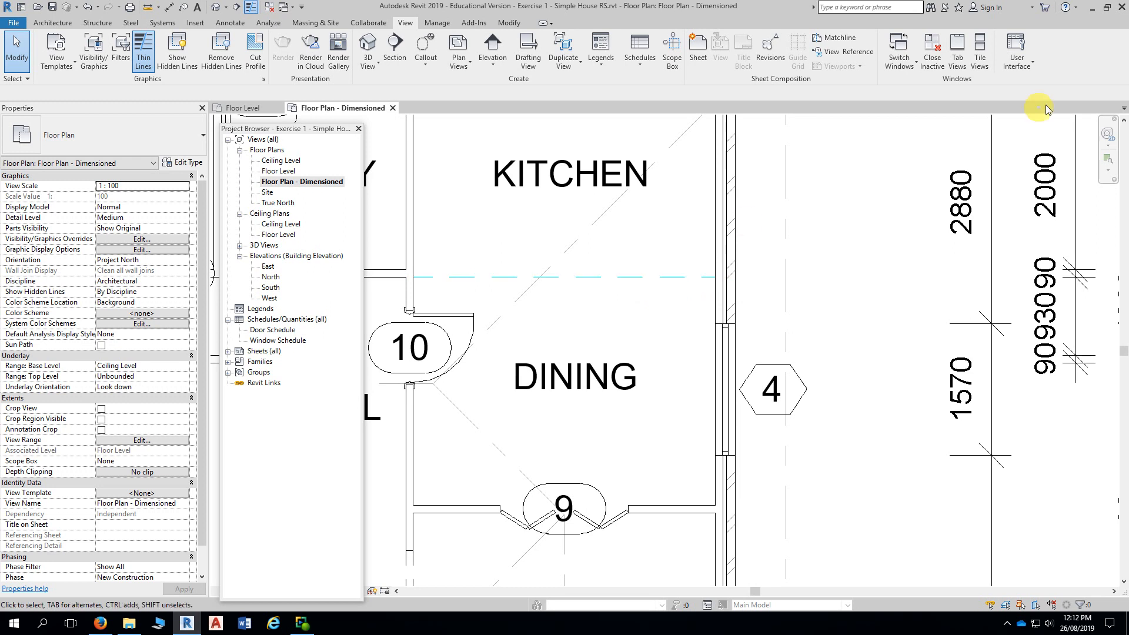
click(1034, 64)
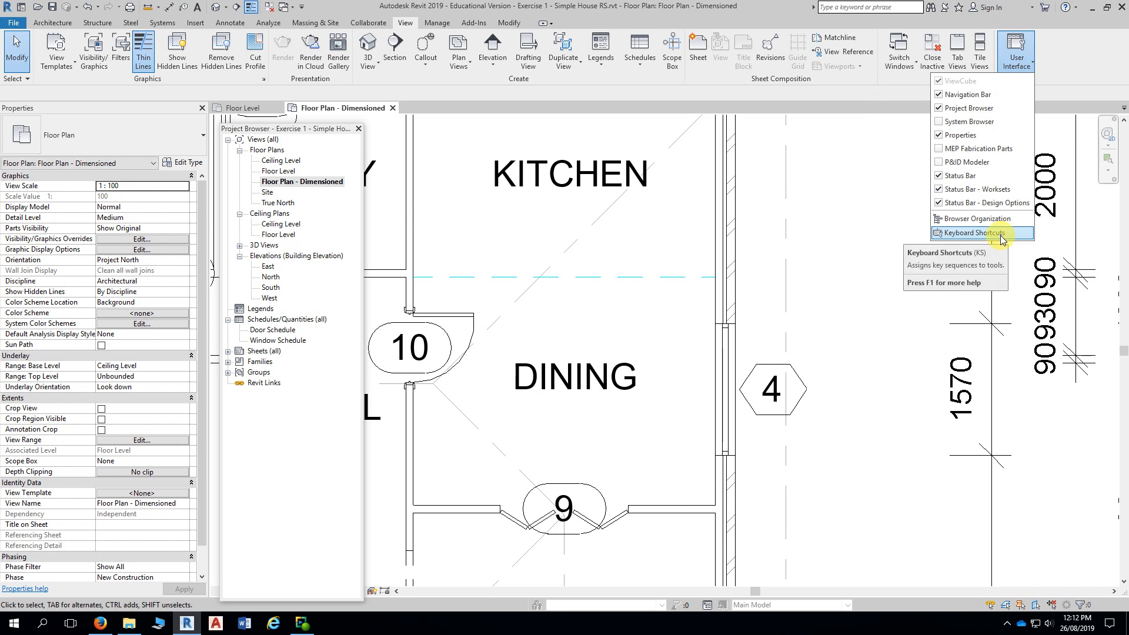
click(1001, 234)
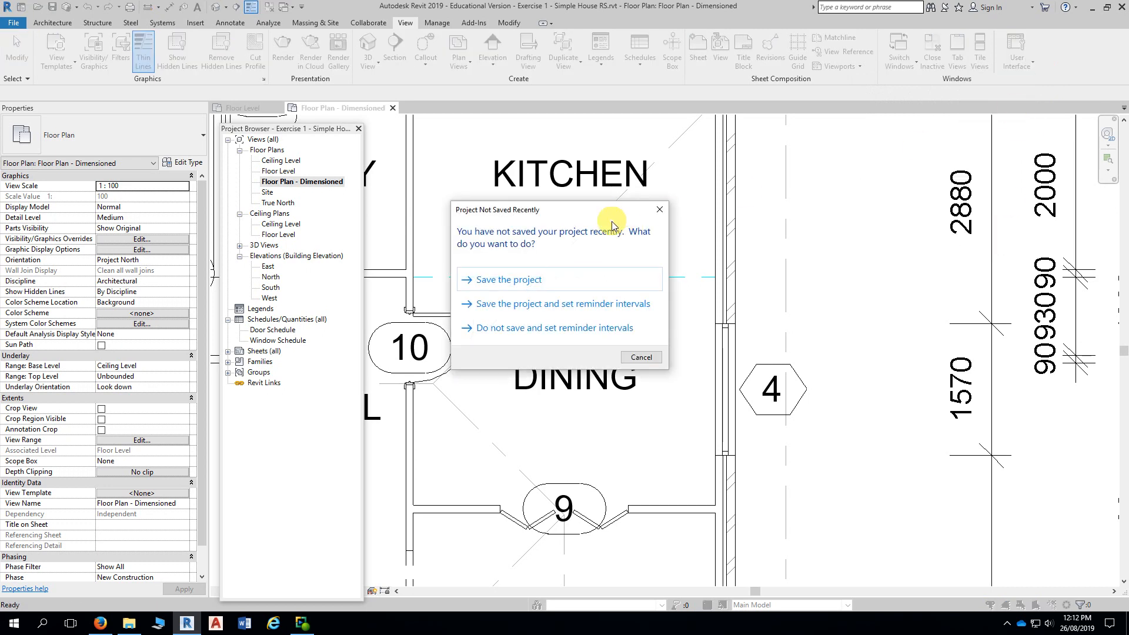
drag(612, 215, 727, 58)
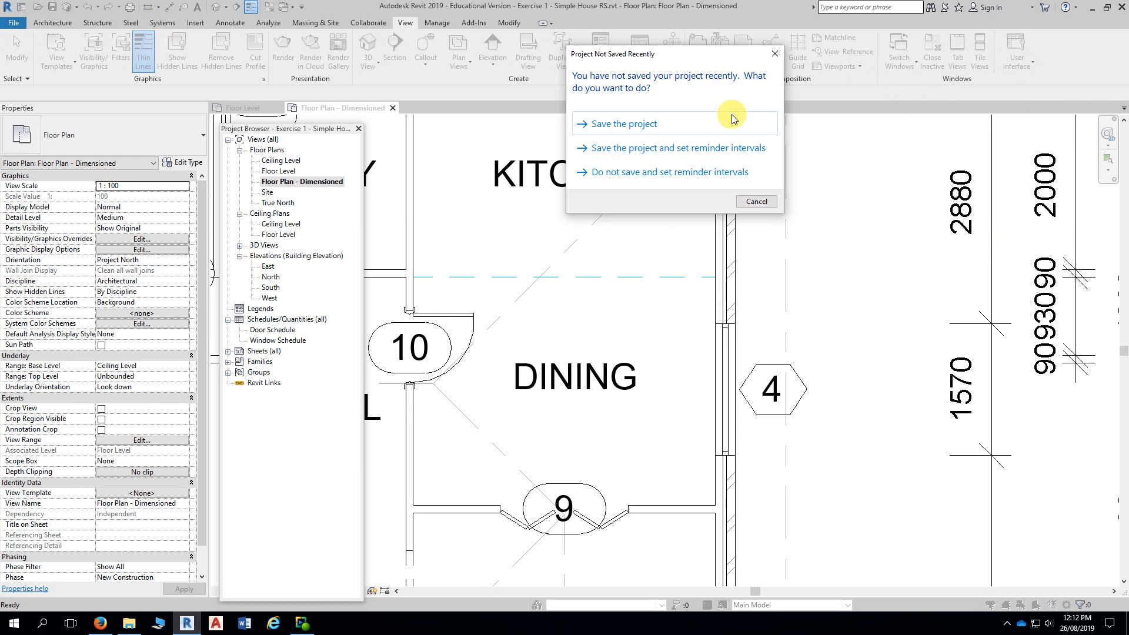
click(757, 201)
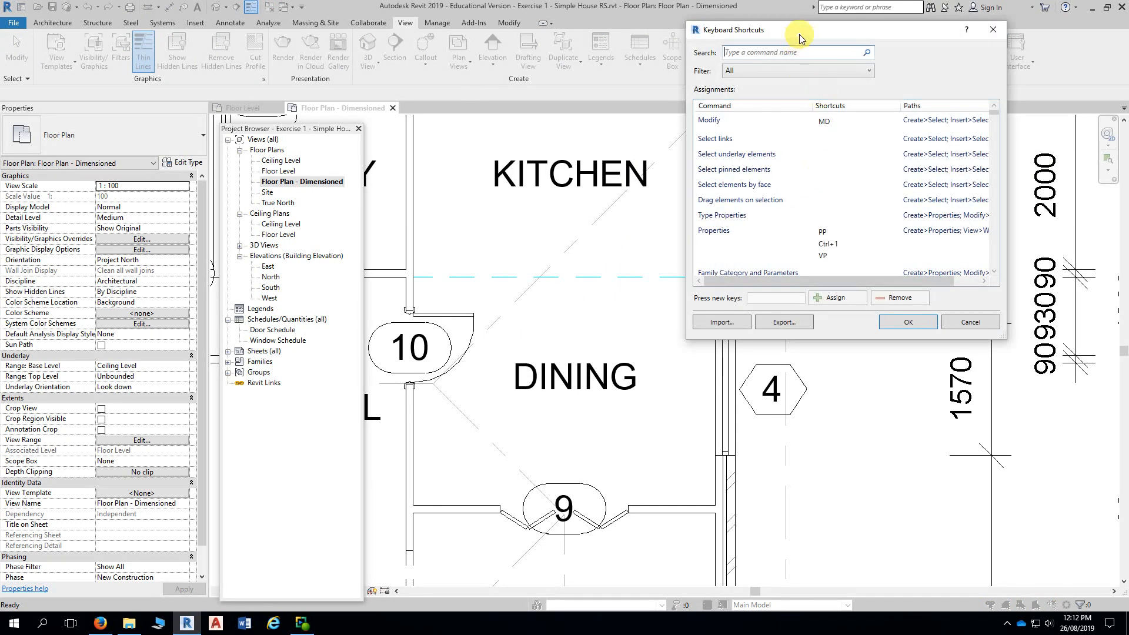
drag(799, 34, 735, 23)
click(904, 23)
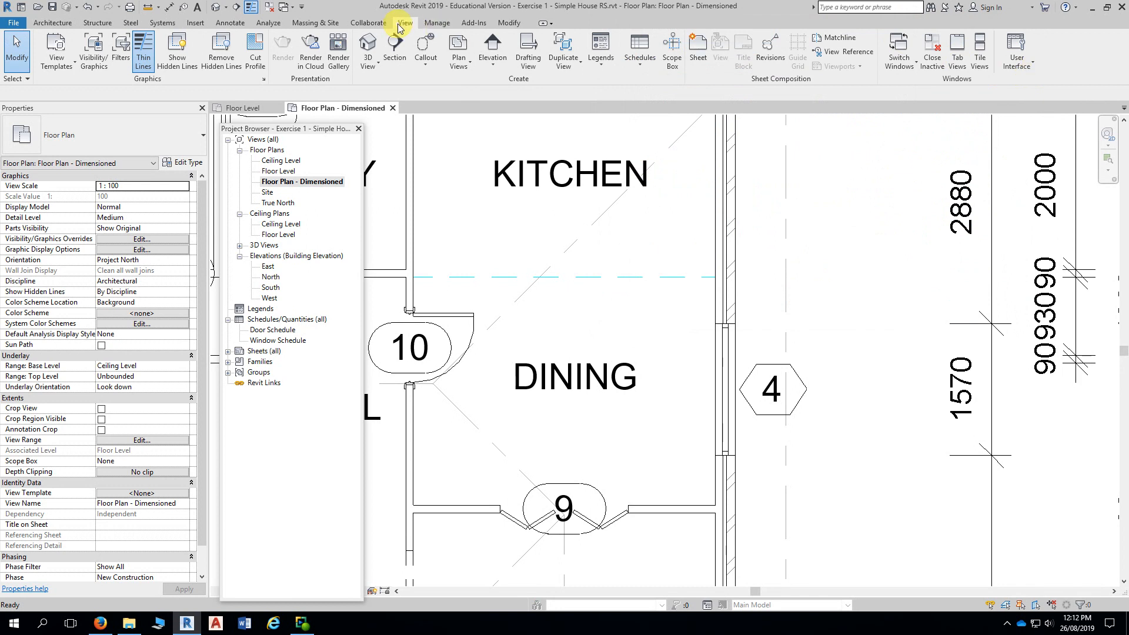
- Search the keyboard shortcuts for "hide", review the keys assigned to the hide commands, and close the list
click(1032, 66)
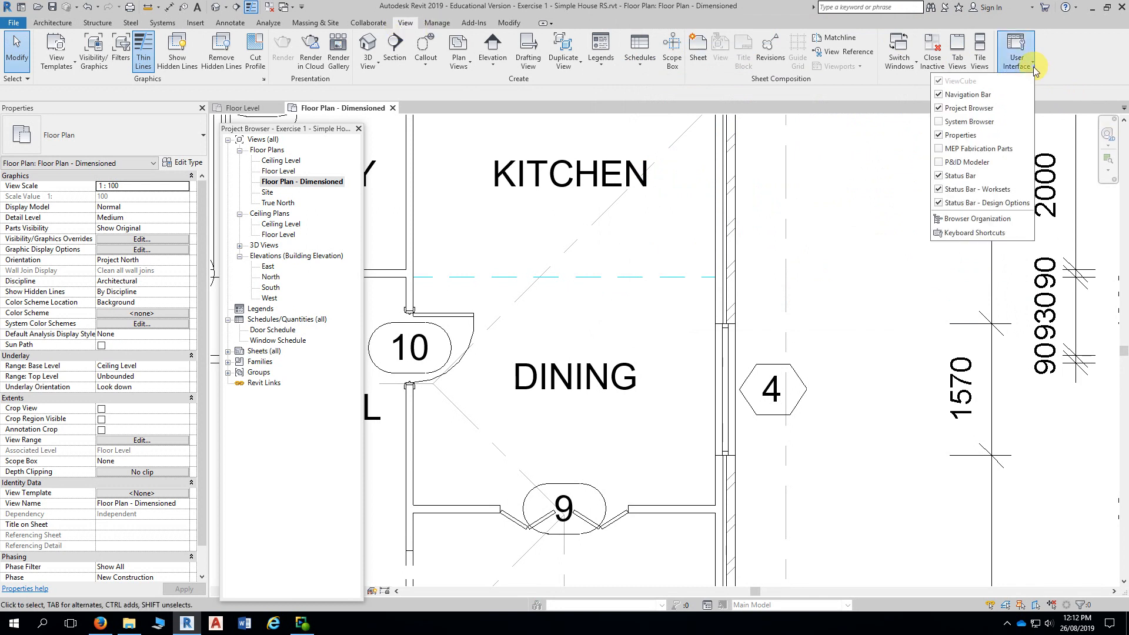
click(982, 234)
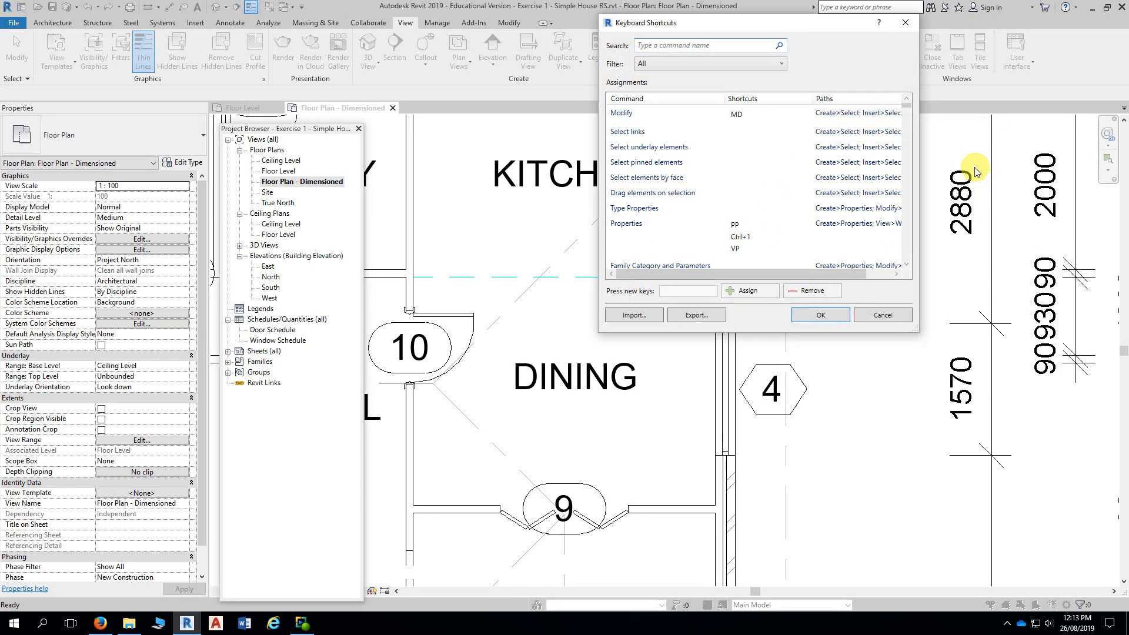
click(648, 49)
text(hide)
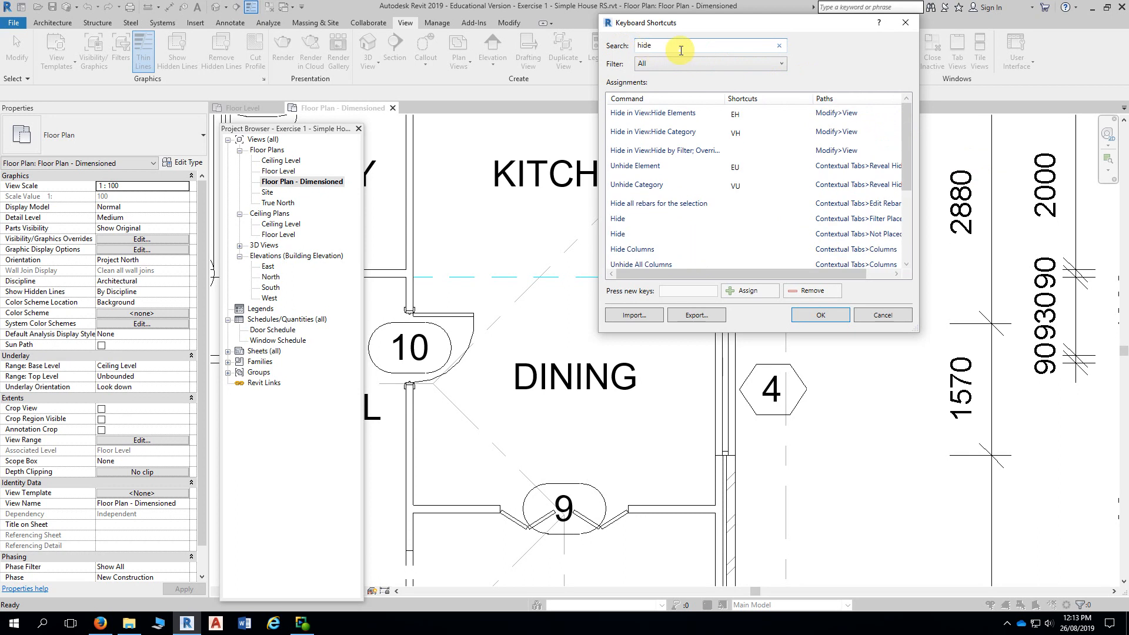
drag(664, 46, 632, 51)
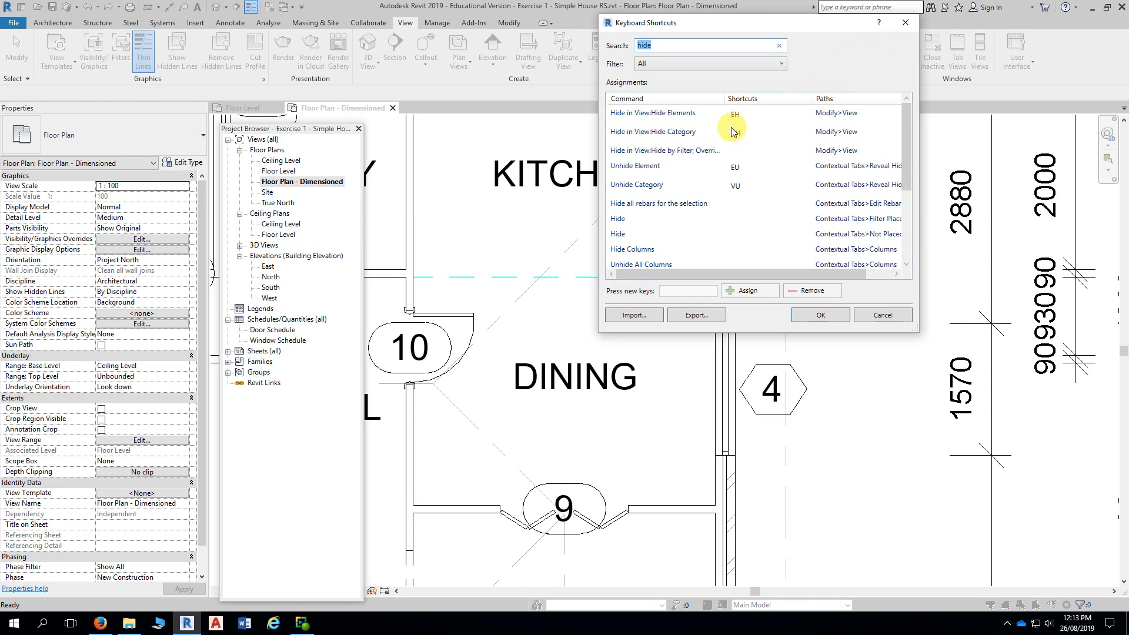
click(906, 23)
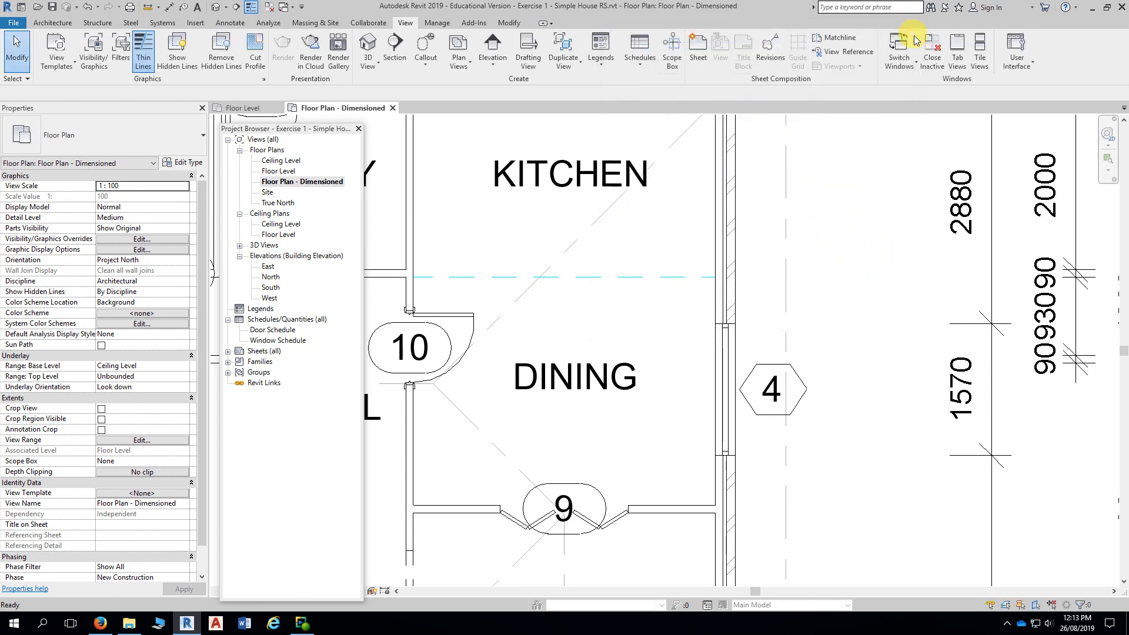
- Turn off Thin Lines and hide the room separation line between KITCHEN and DINING in the view
click(258, 8)
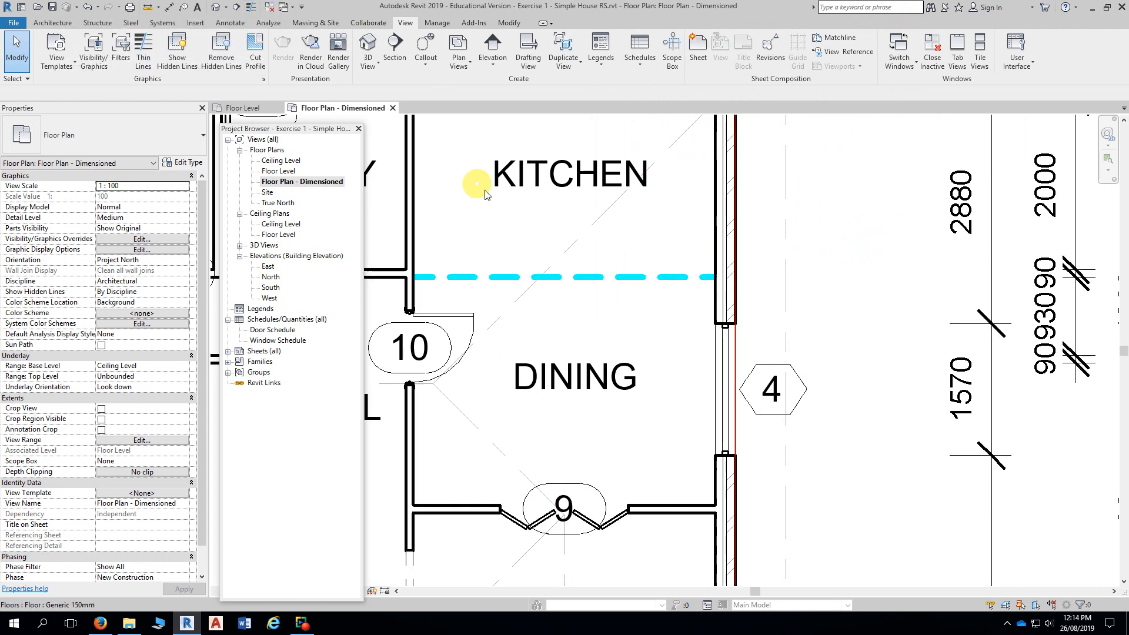
click(595, 281)
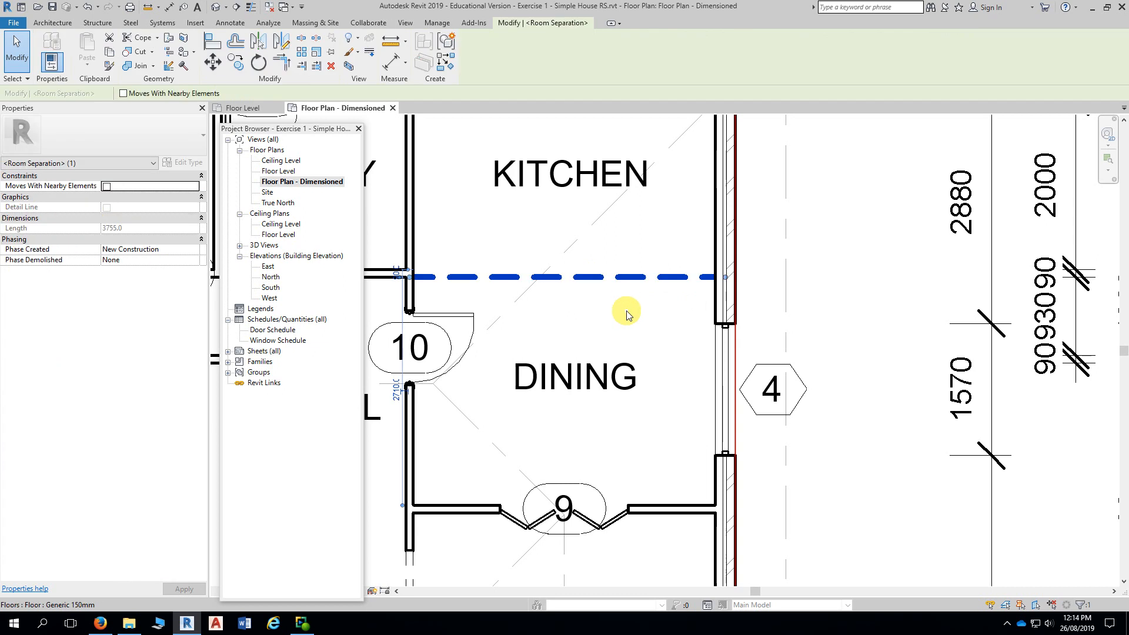
key(Escape)
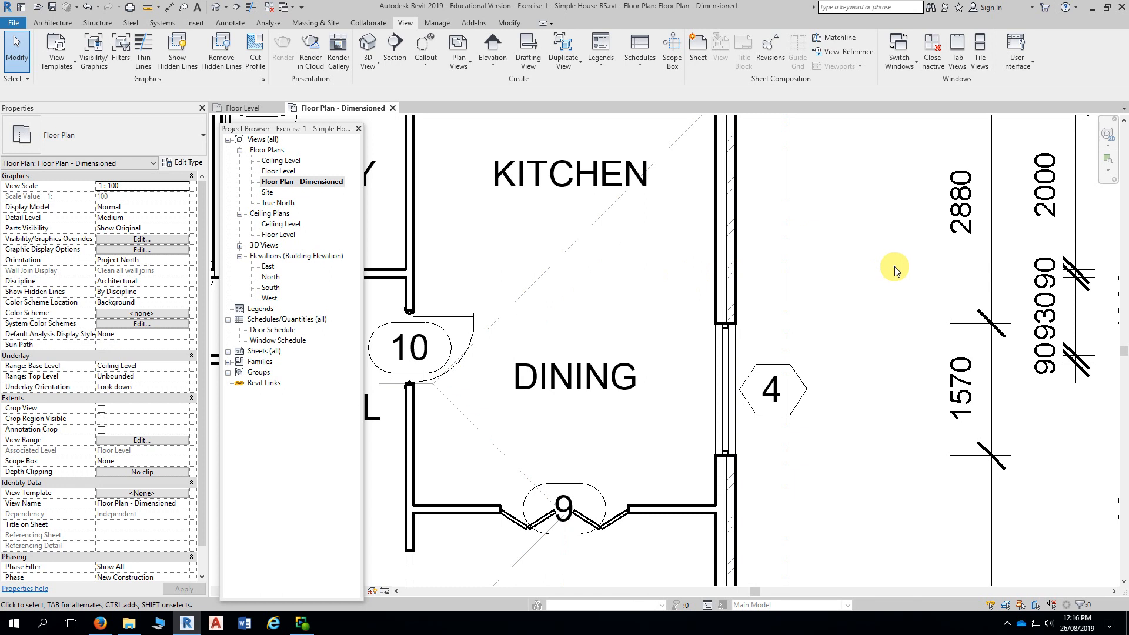
- Review the view's Visibility/Graphic Overrides without changing them, and dock the Project Browser beneath the Properties palette
click(94, 56)
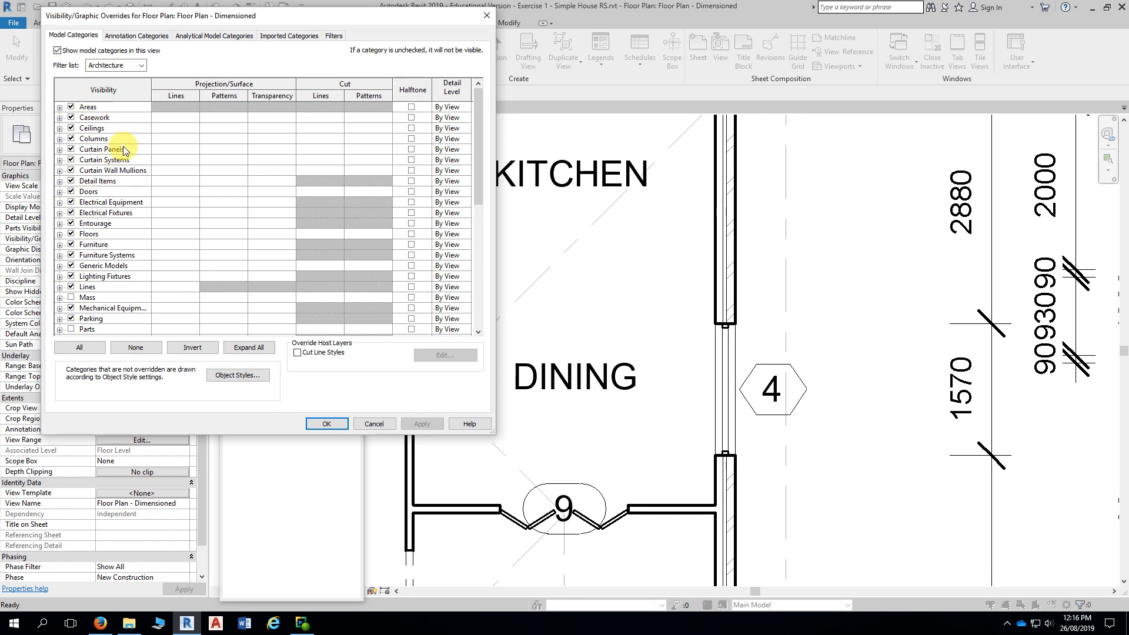
click(487, 15)
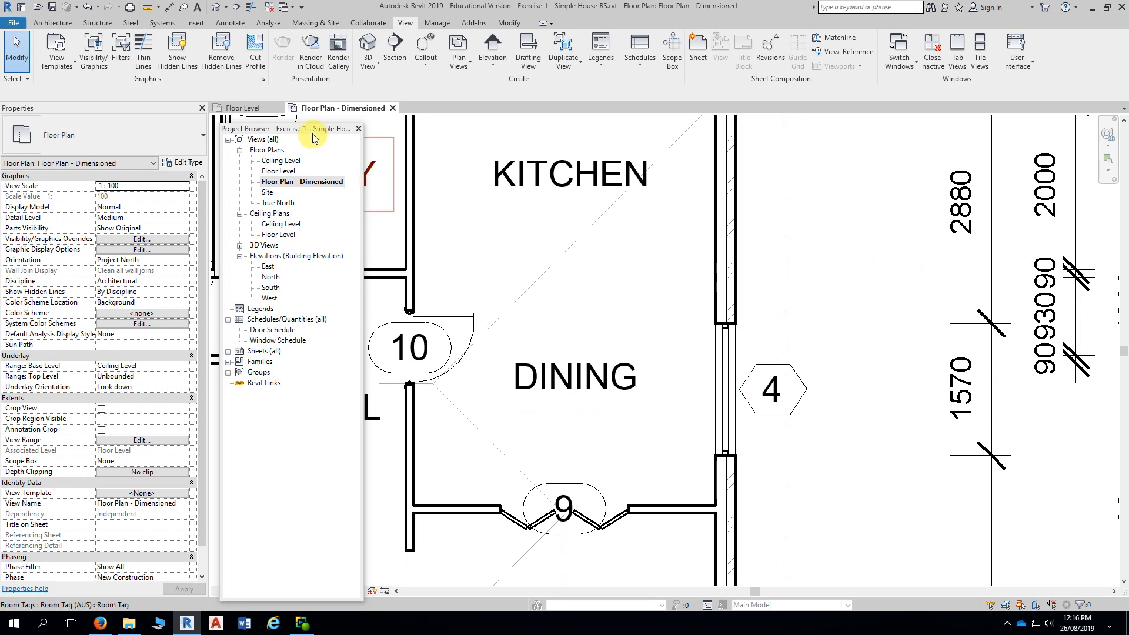
drag(311, 130, 103, 471)
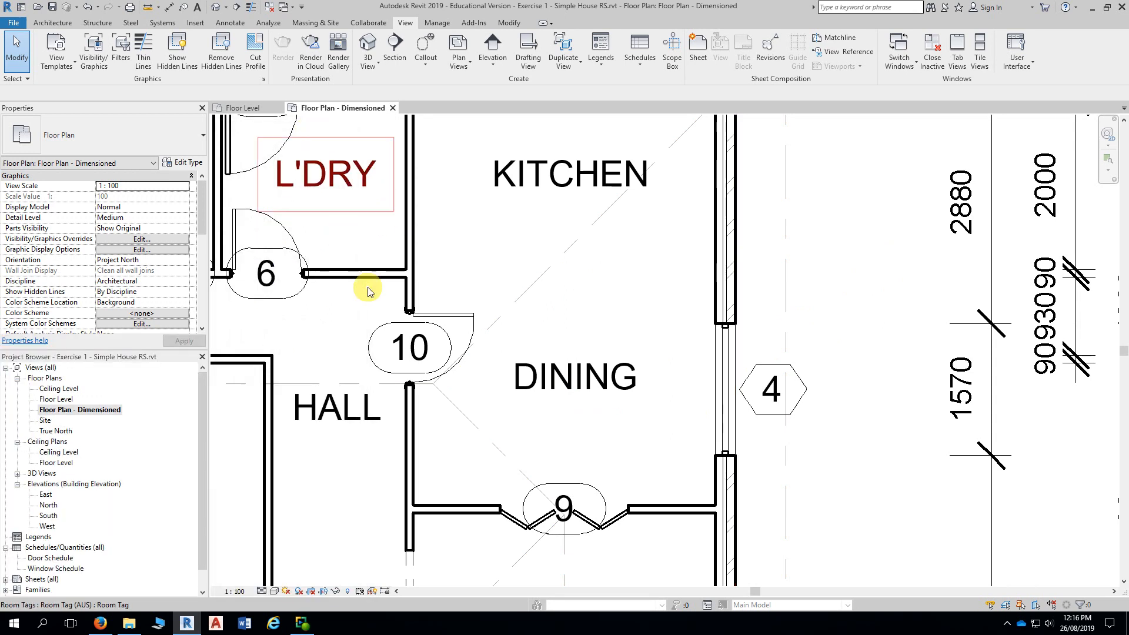
- Reveal the view's hidden elements, unhide the room separation line between KITCHEN and DINING, and leave the reveal mode
click(348, 592)
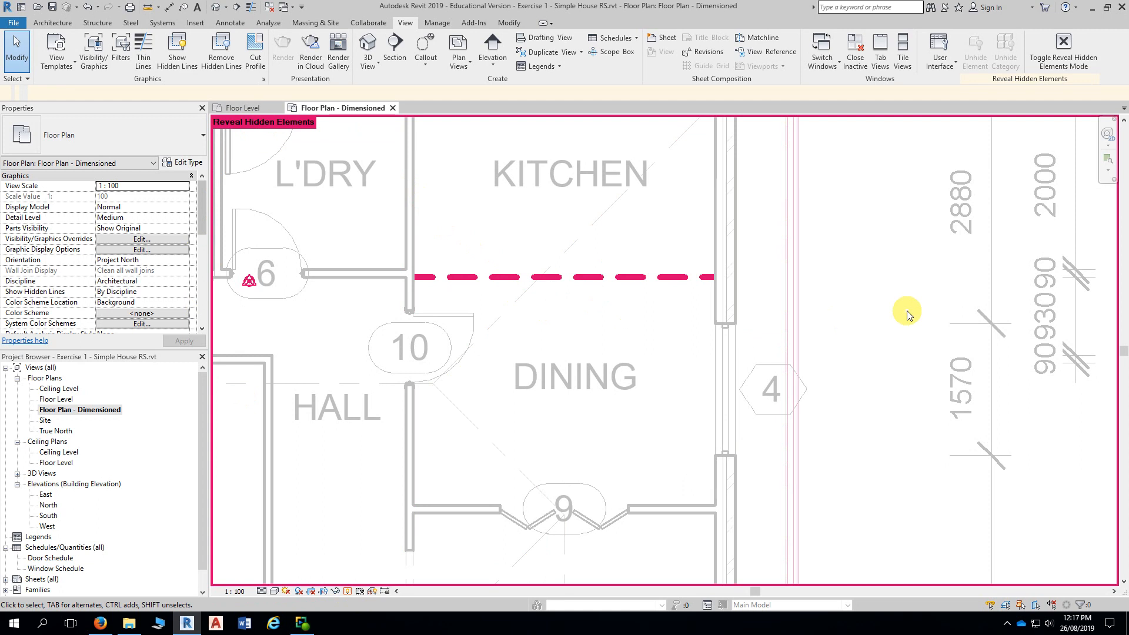
scroll(907, 310, down, 4)
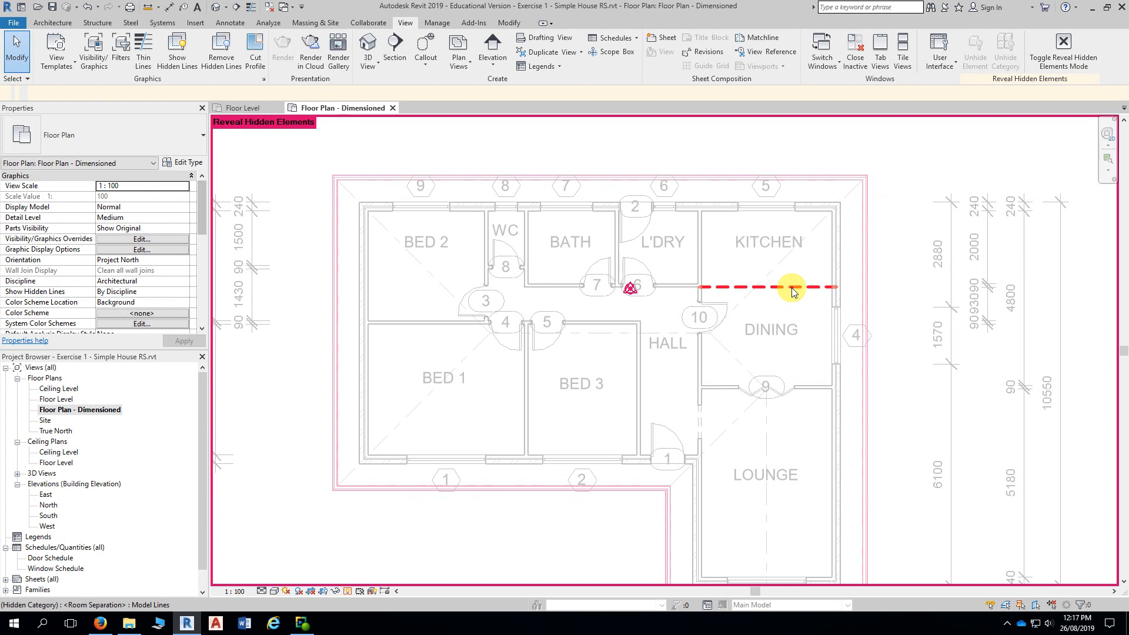
scroll(933, 180, down, 3)
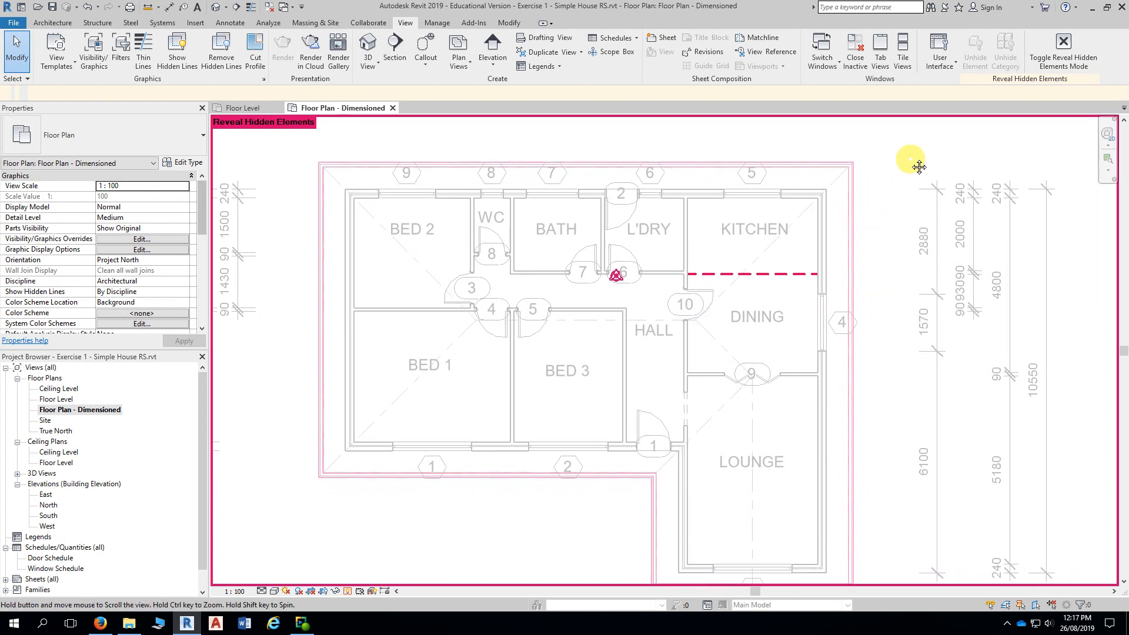
middle_drag(924, 166, 919, 172)
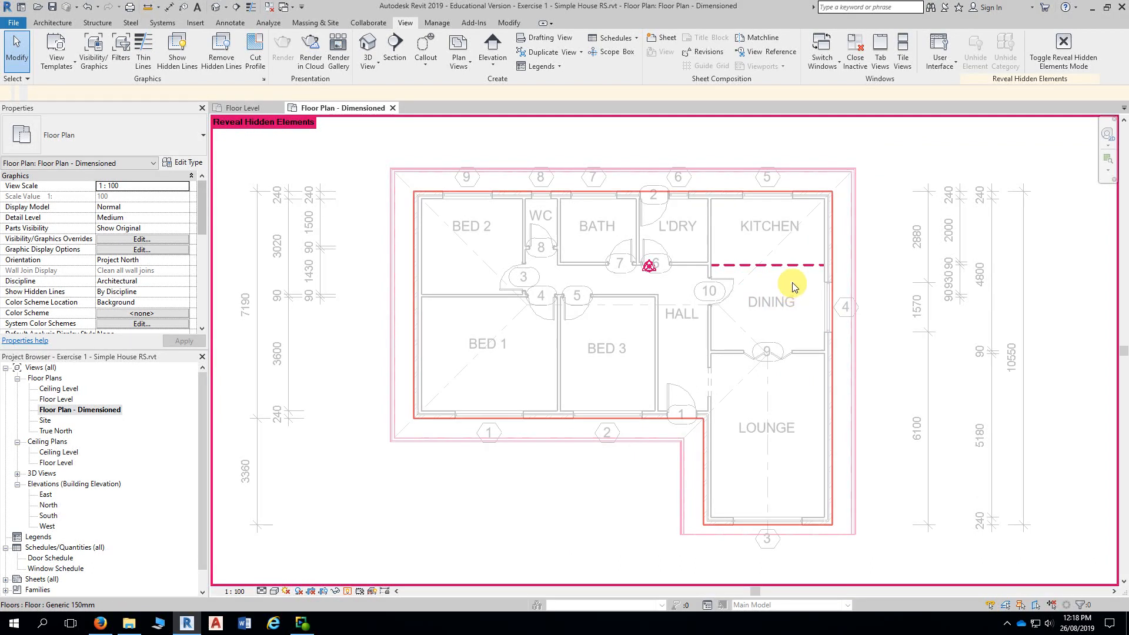
click(791, 265)
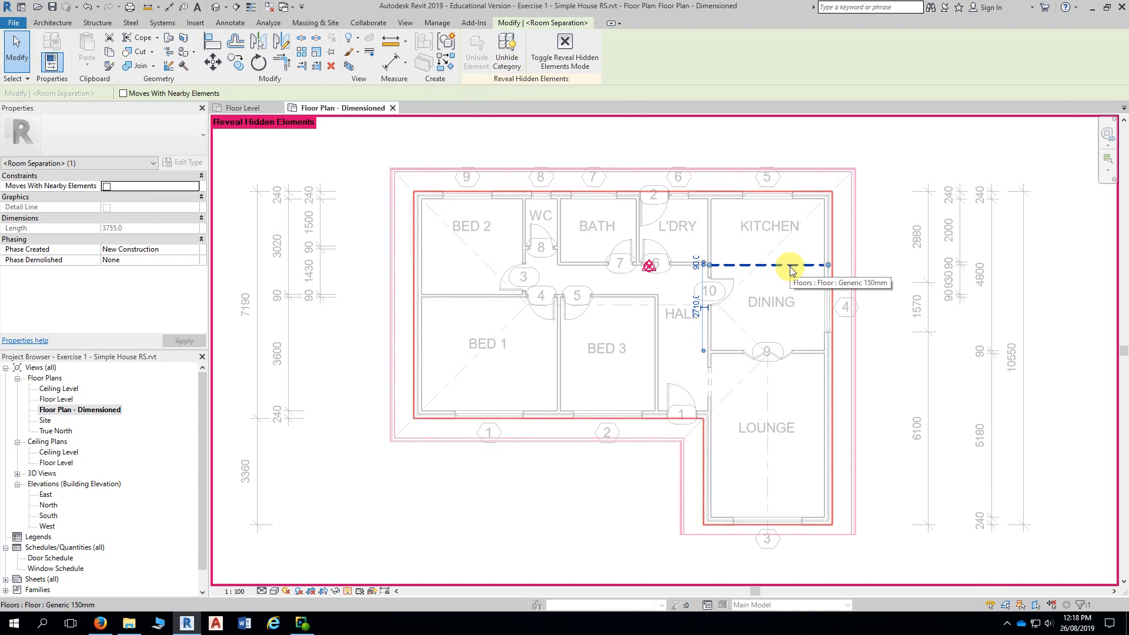
click(888, 237)
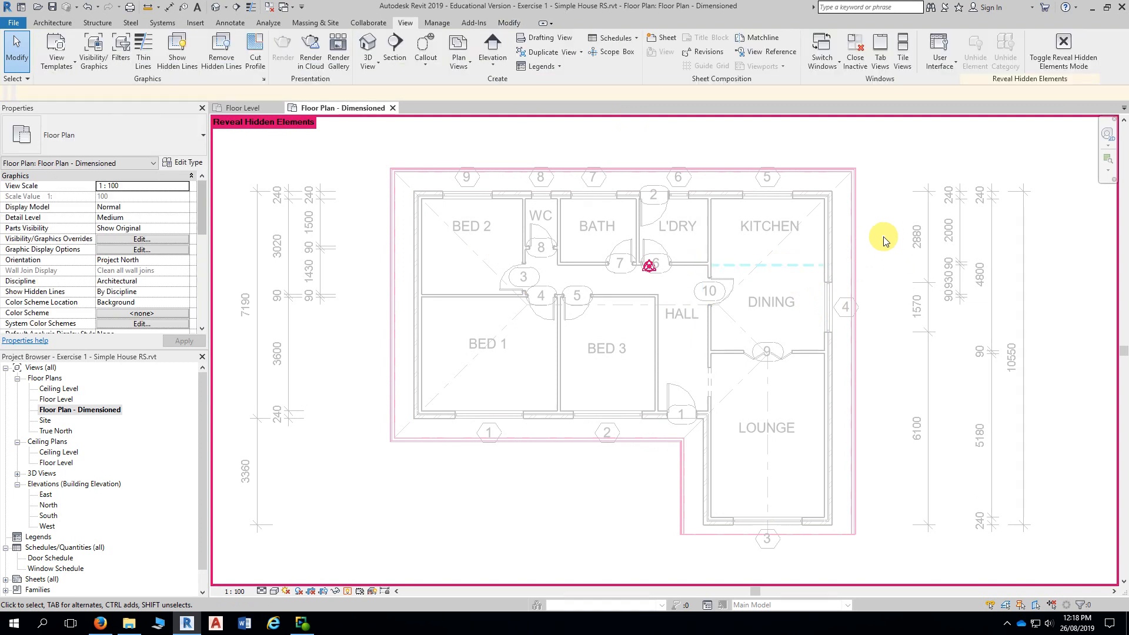
scroll(887, 238, up, 2)
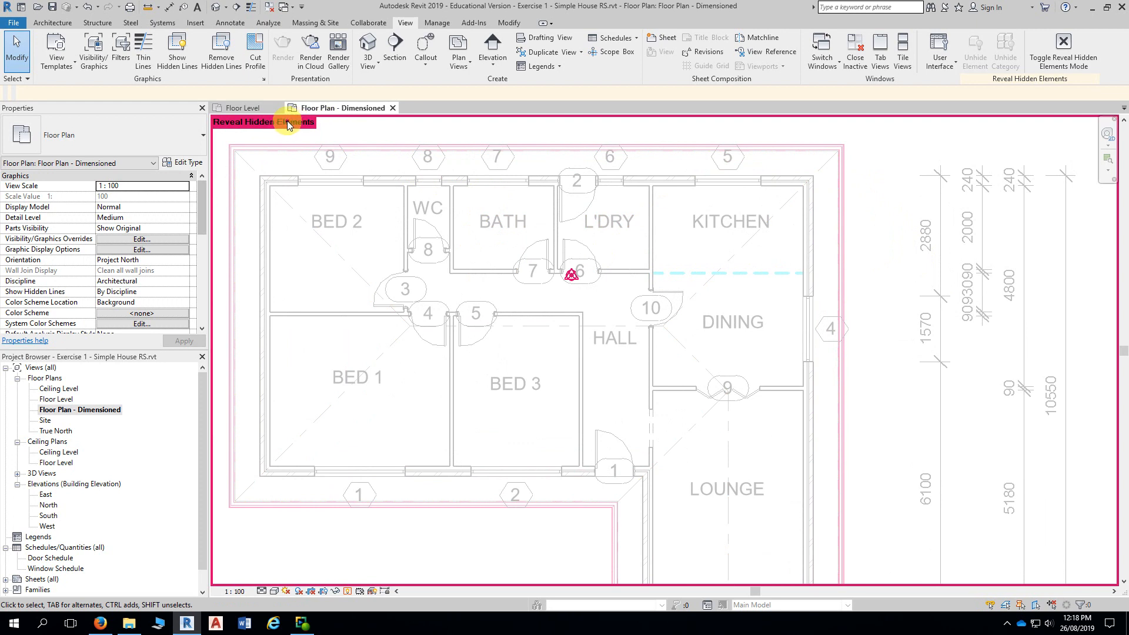
click(348, 592)
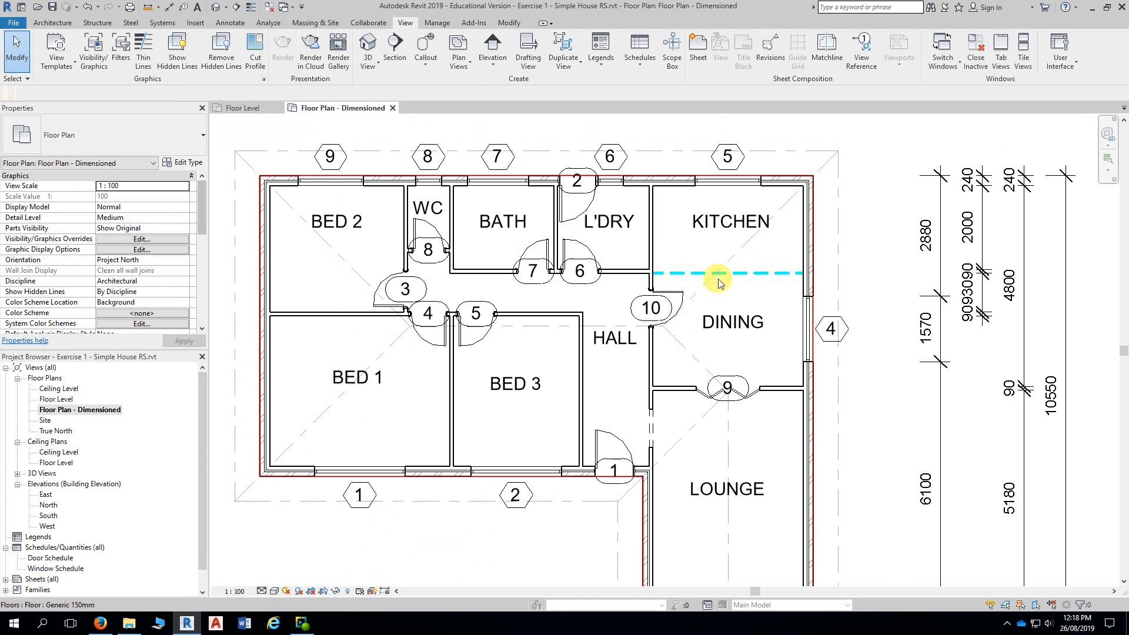
- Hide the category of the room separation line between KITCHEN and DINING in the view
key(Tab)
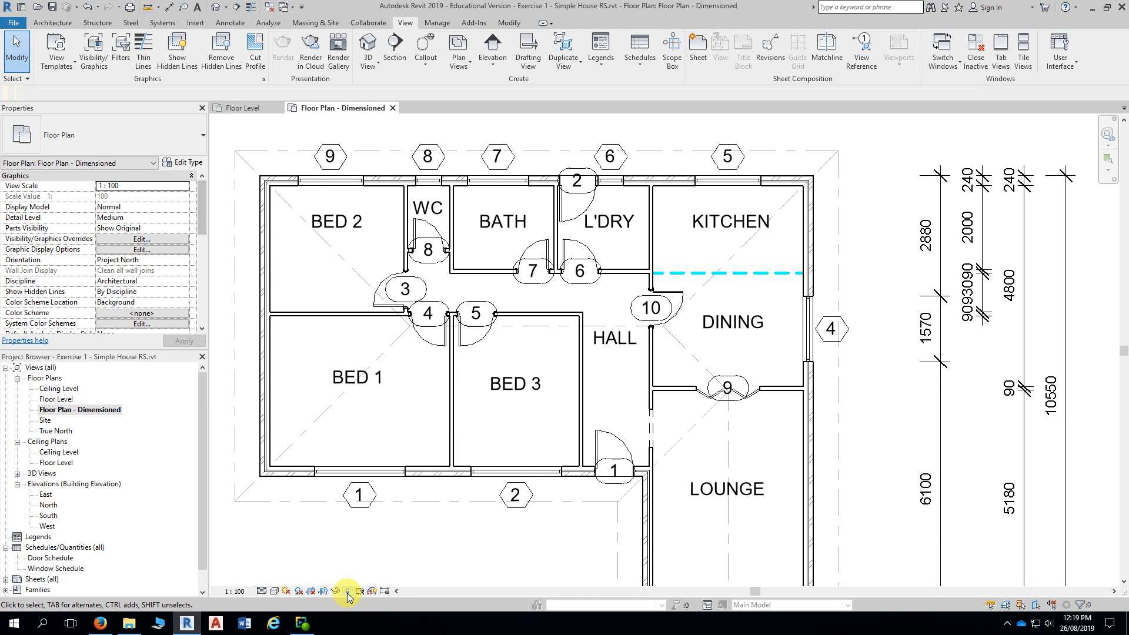
click(761, 274)
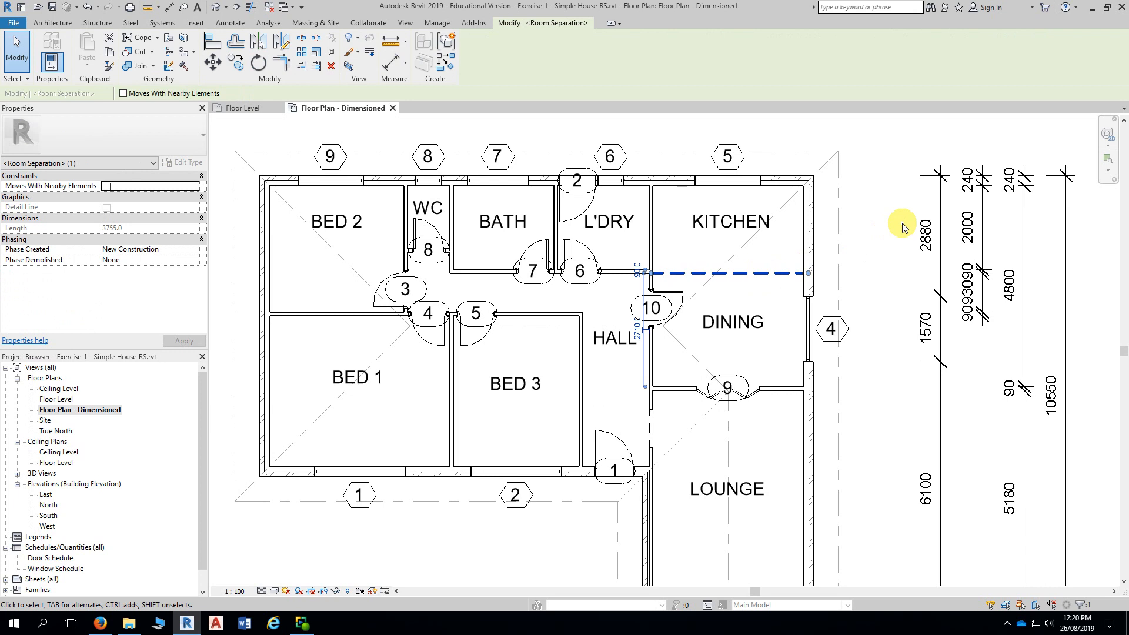
right_click(757, 273)
mouse_move(767, 352)
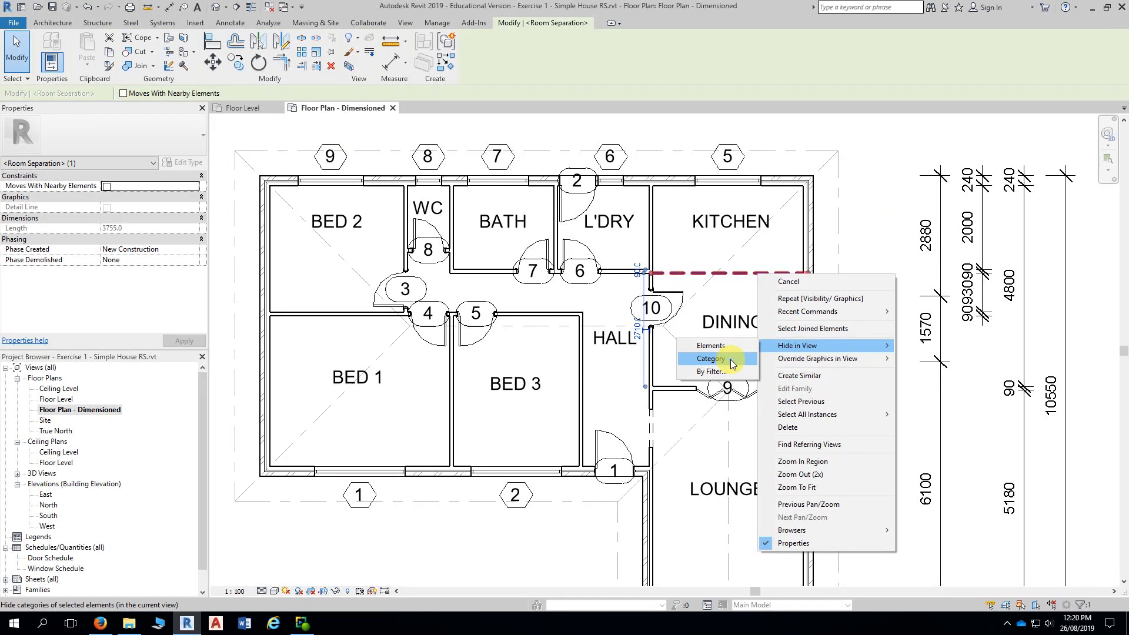
click(712, 358)
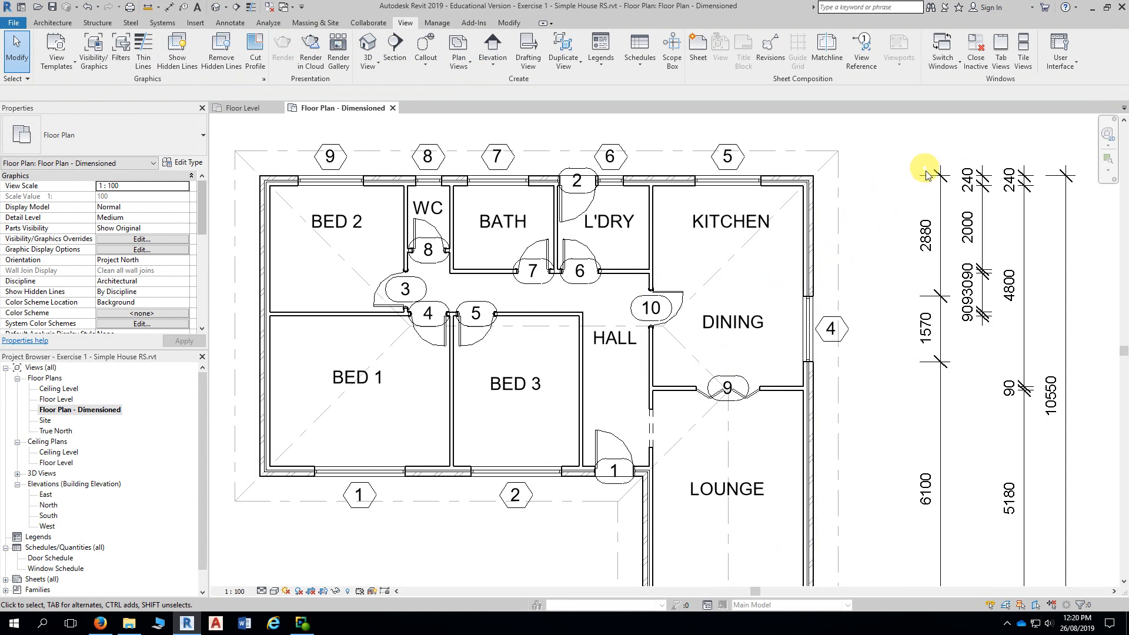
- Move the overall 13230 dimension and the wall dimension string below it further up, away from the house
scroll(930, 217, down, 2)
scroll(930, 218, down, 3)
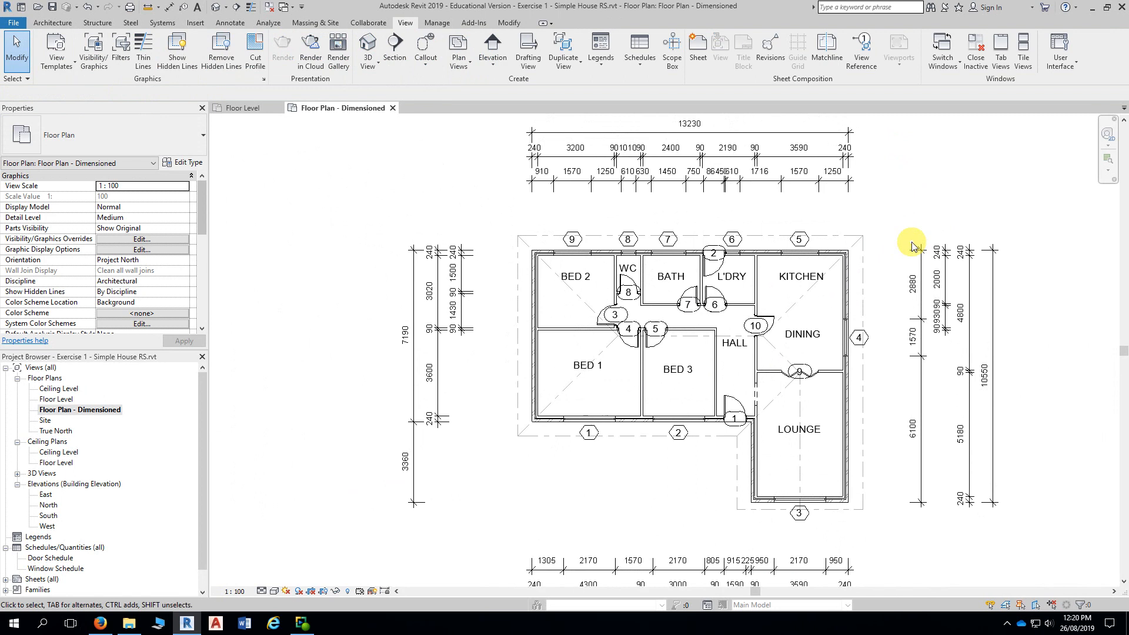
middle_drag(917, 227, 848, 243)
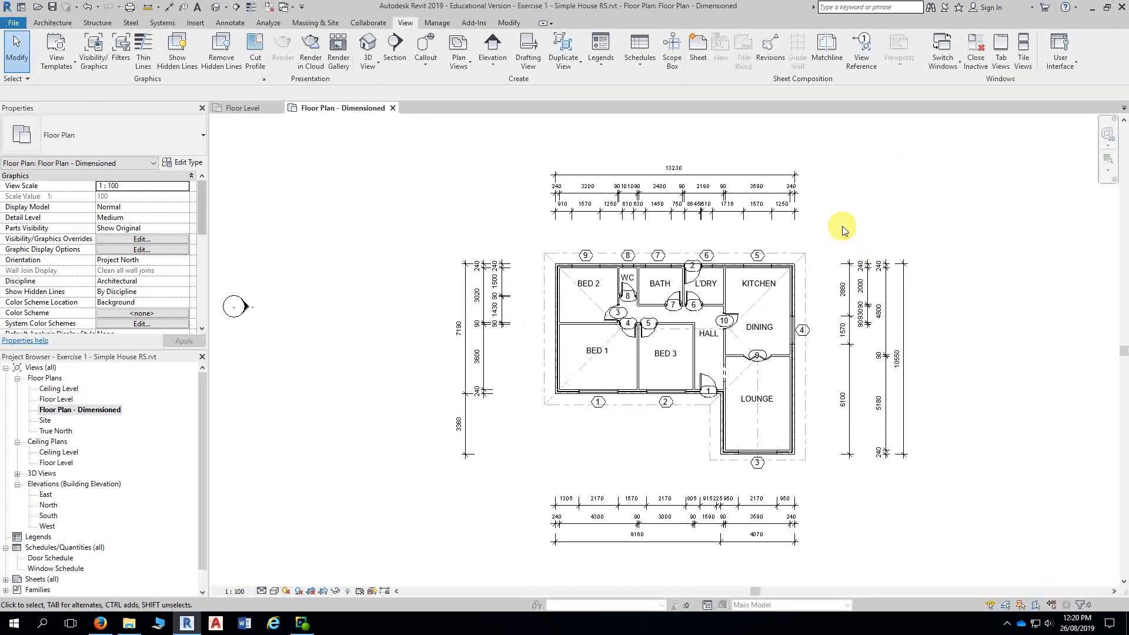
scroll(841, 219, up, 2)
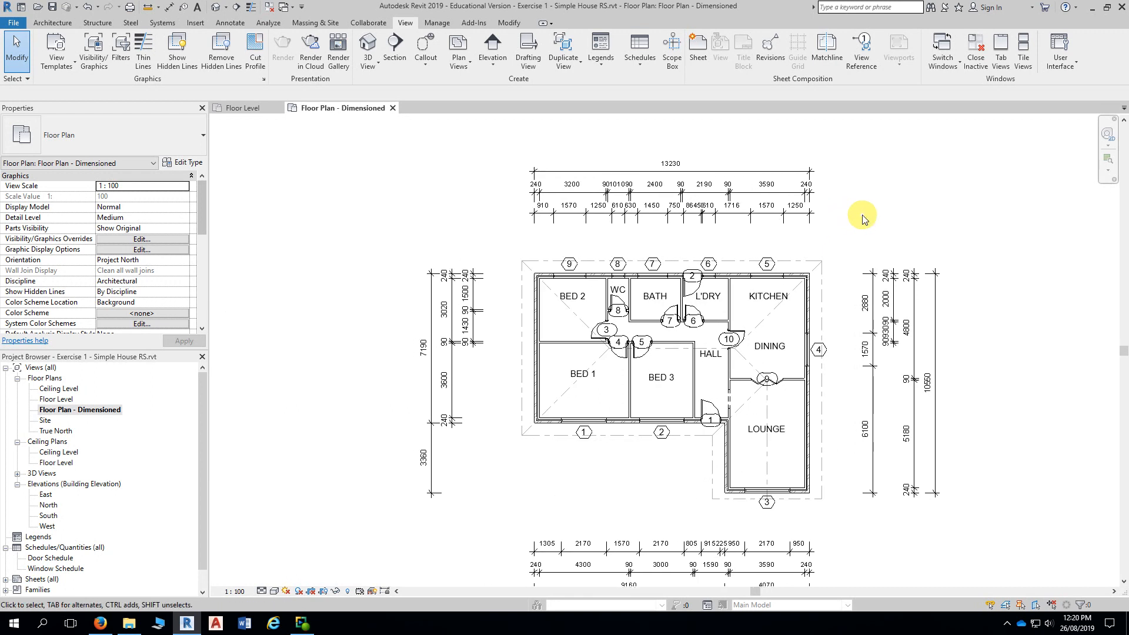
middle_drag(850, 204, 834, 214)
scroll(830, 206, up, 2)
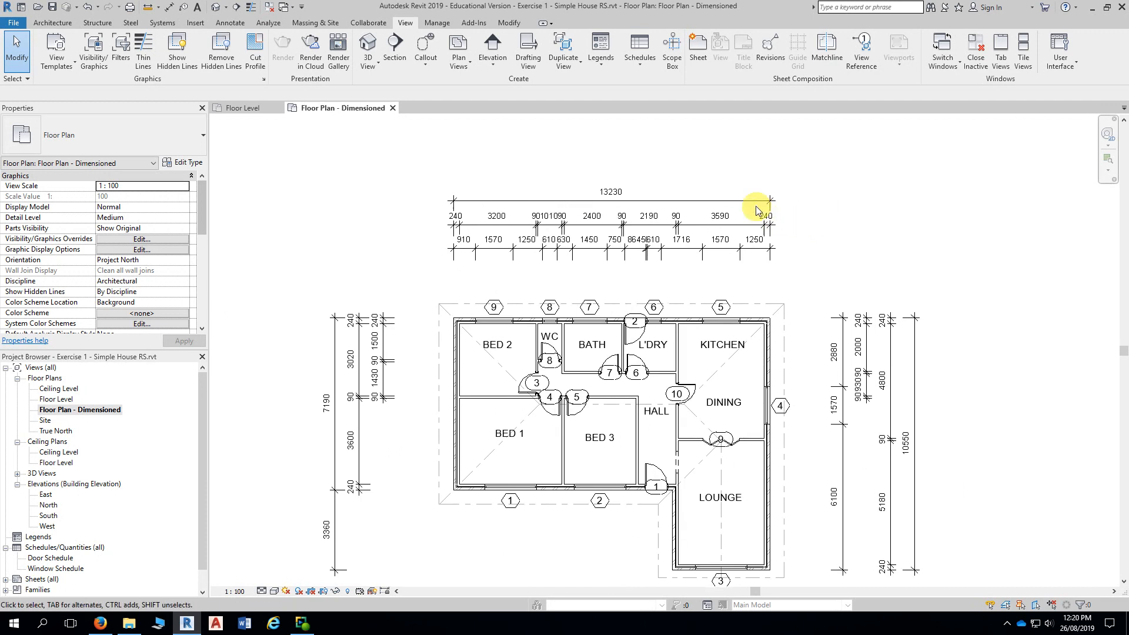
click(745, 203)
drag(746, 203, 751, 154)
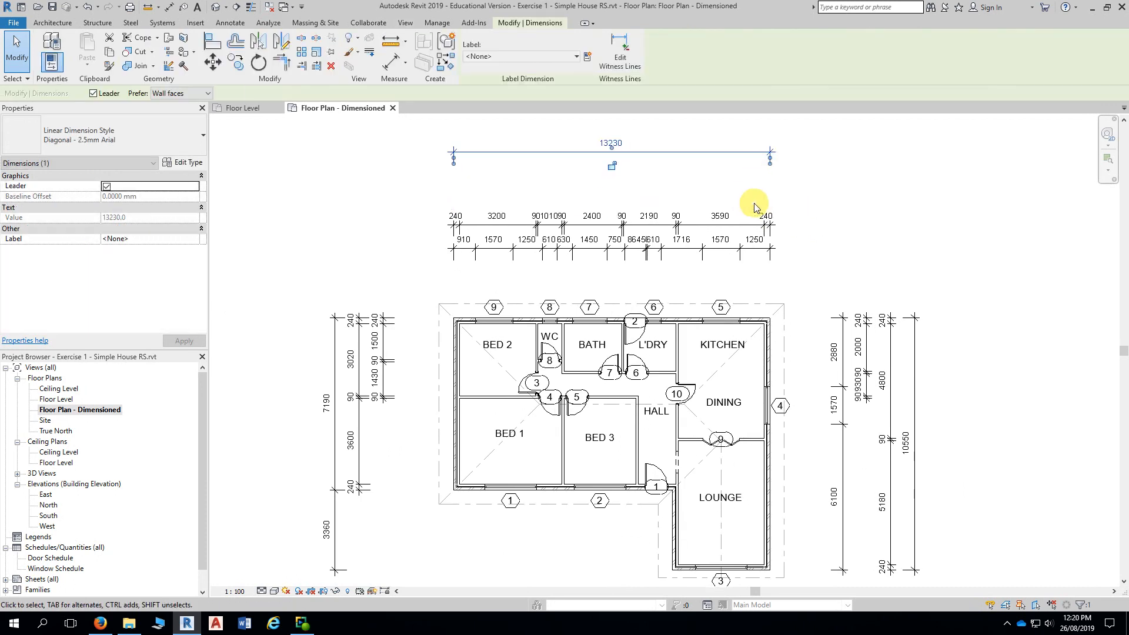
click(746, 230)
drag(746, 221, 749, 202)
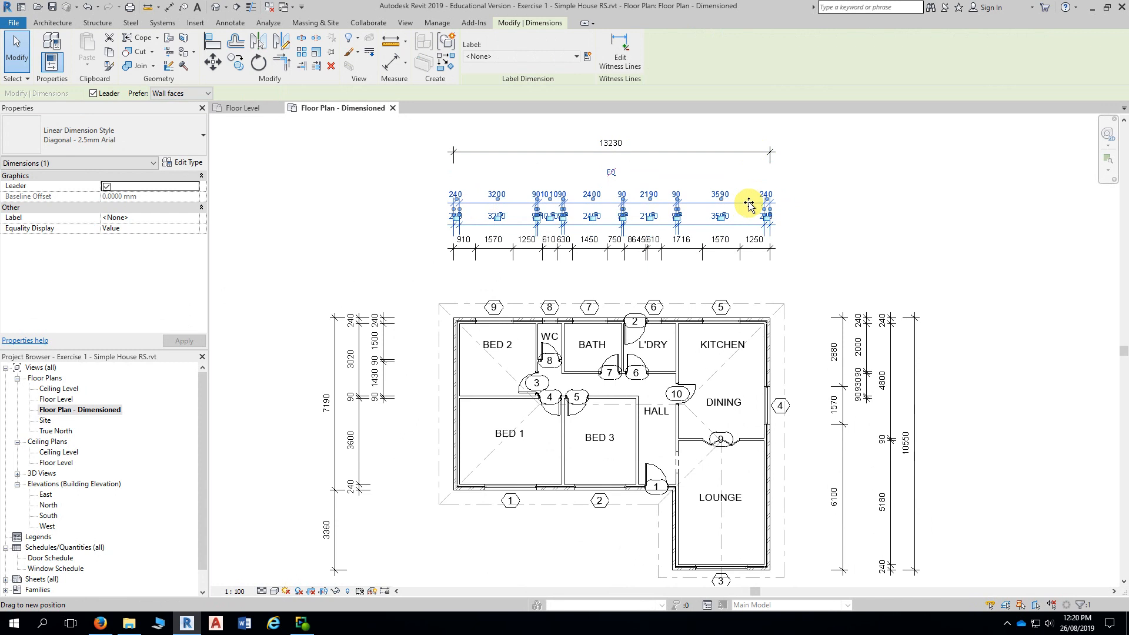
click(924, 204)
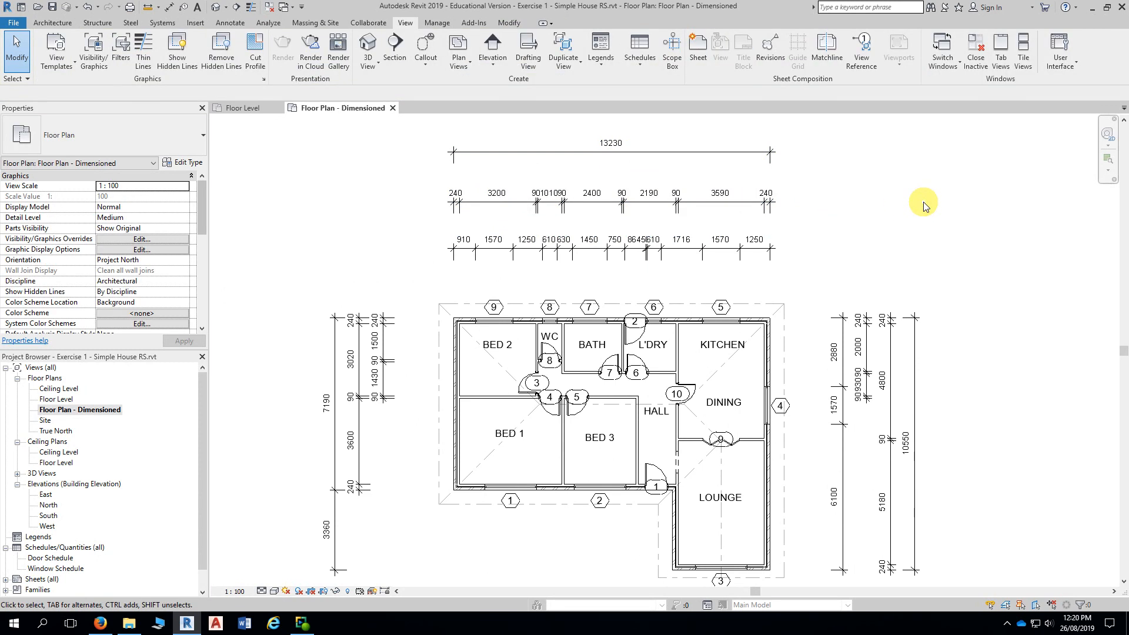
- Shift the overall dimension and the wall dimension string up again to widen the gaps between the three strings above the plan
middle_drag(924, 205, 894, 252)
drag(698, 189, 699, 154)
key(Escape)
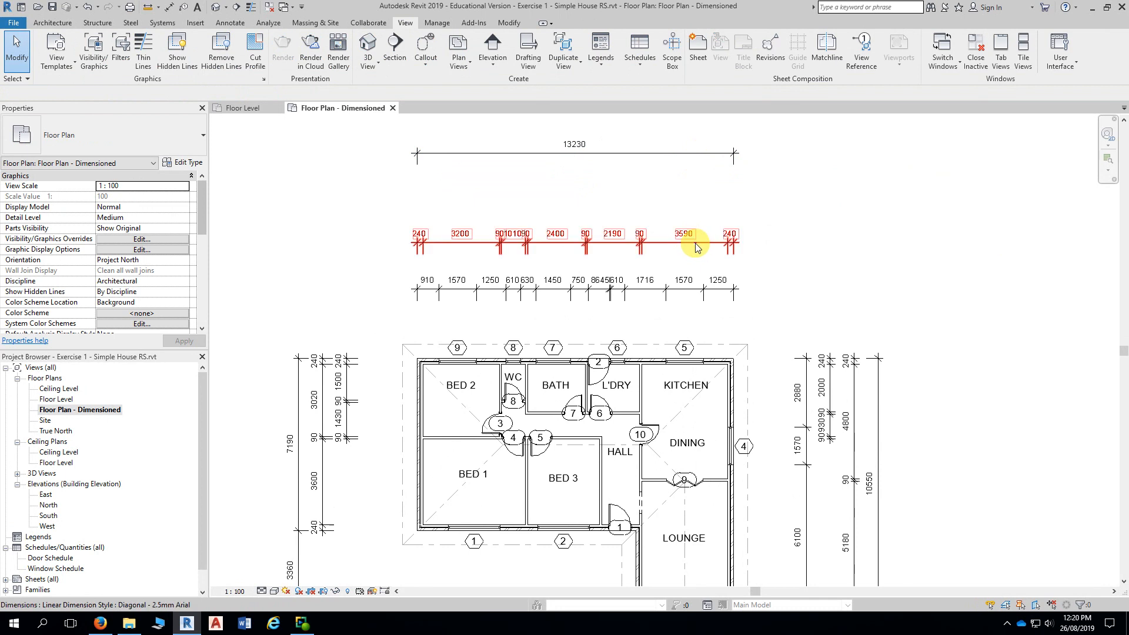
drag(706, 248, 713, 221)
click(815, 229)
middle_drag(815, 229, 855, 219)
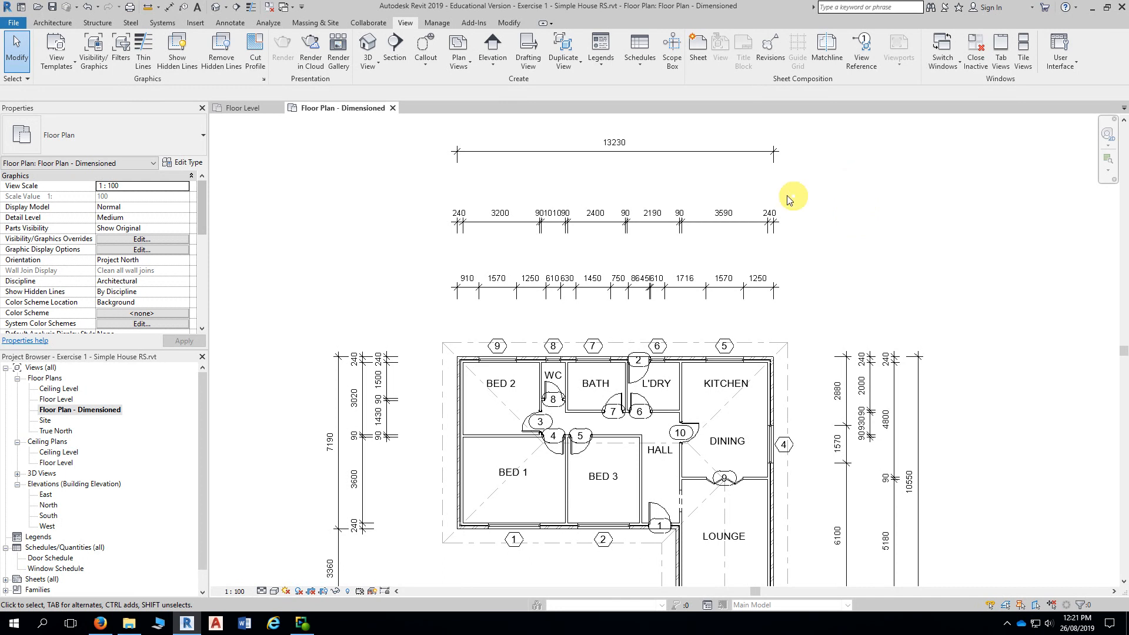
- Set the text width factor of the Diagonal - 2.5mm Arial dimension type to 0.7 and inspect the dimension text above the plan
click(694, 226)
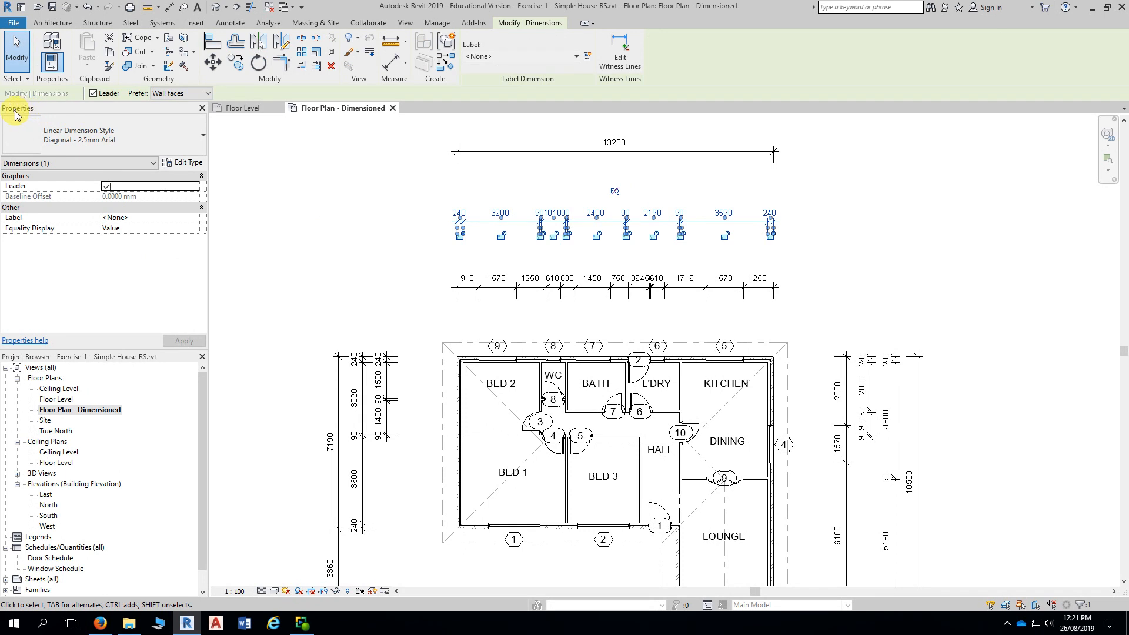
click(184, 164)
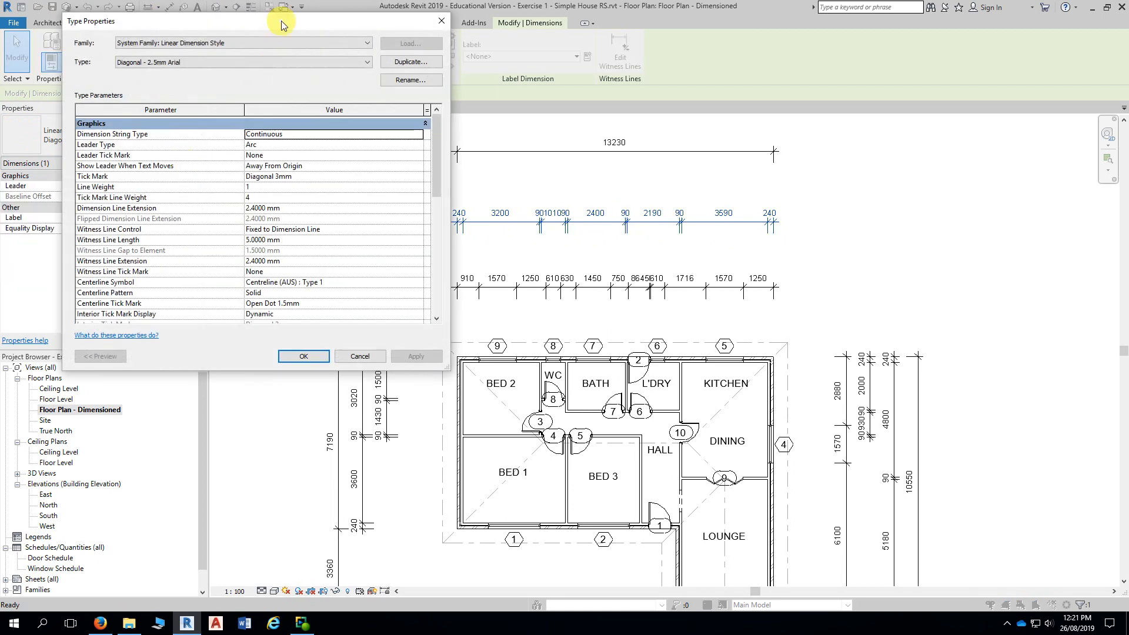
drag(281, 20, 342, 21)
drag(514, 86, 458, 86)
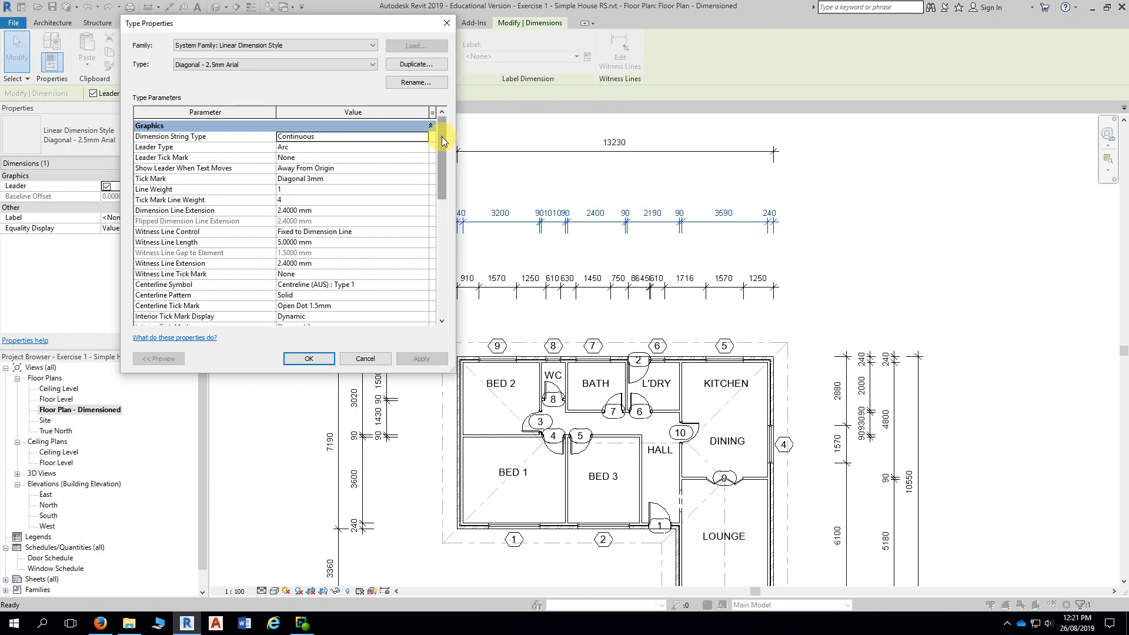
drag(442, 136, 443, 179)
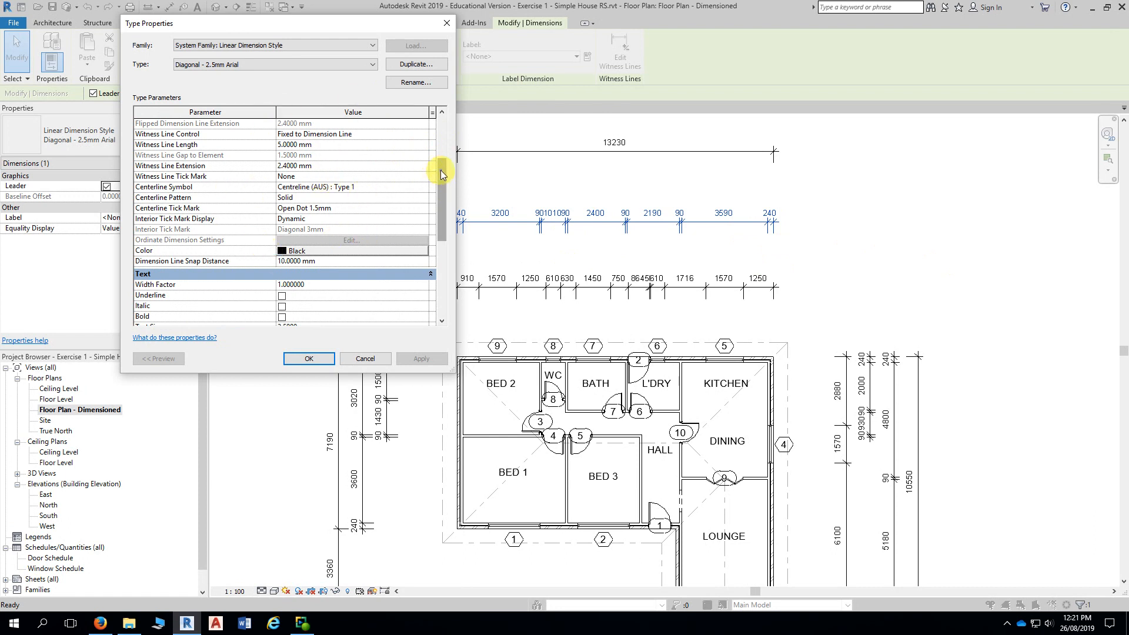
drag(439, 170, 437, 198)
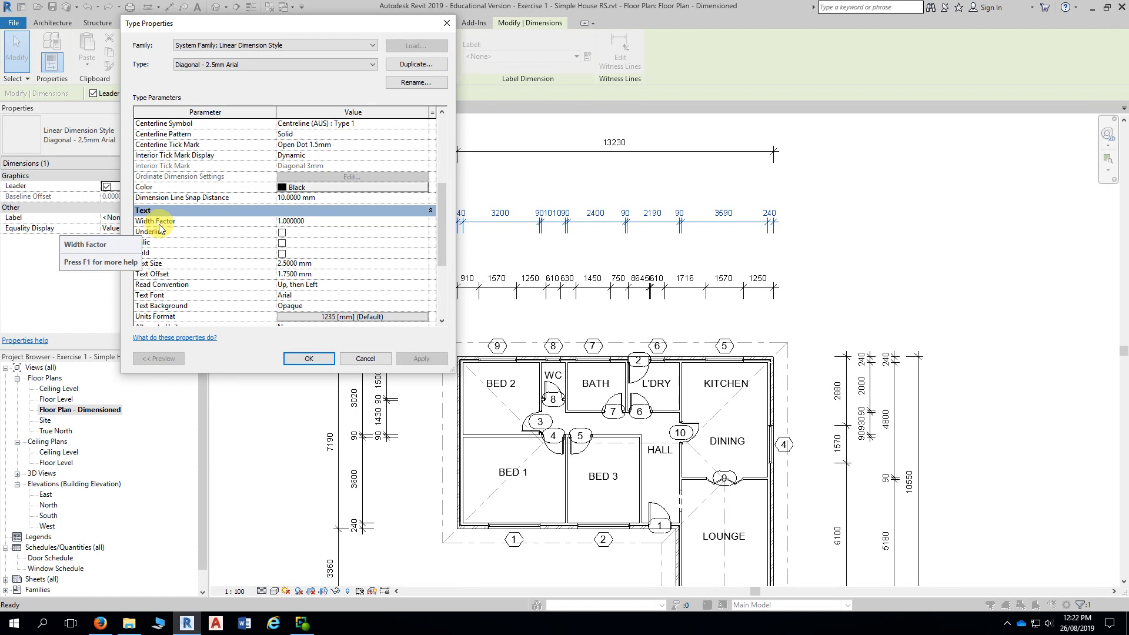
click(306, 221)
click(313, 221)
drag(313, 220, 252, 221)
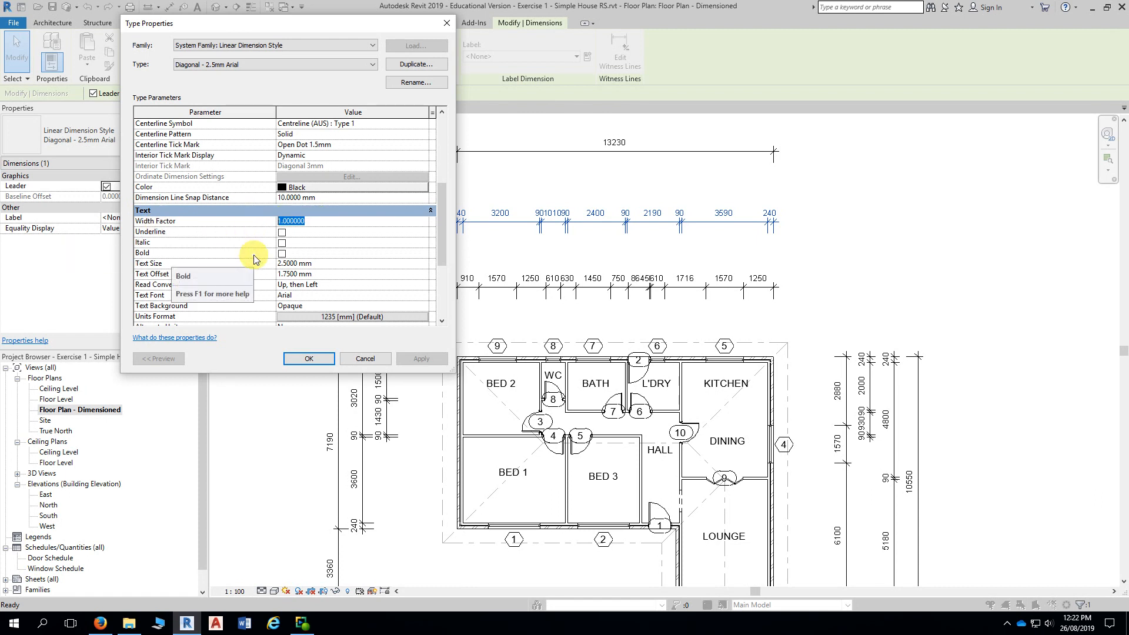
text(.7)
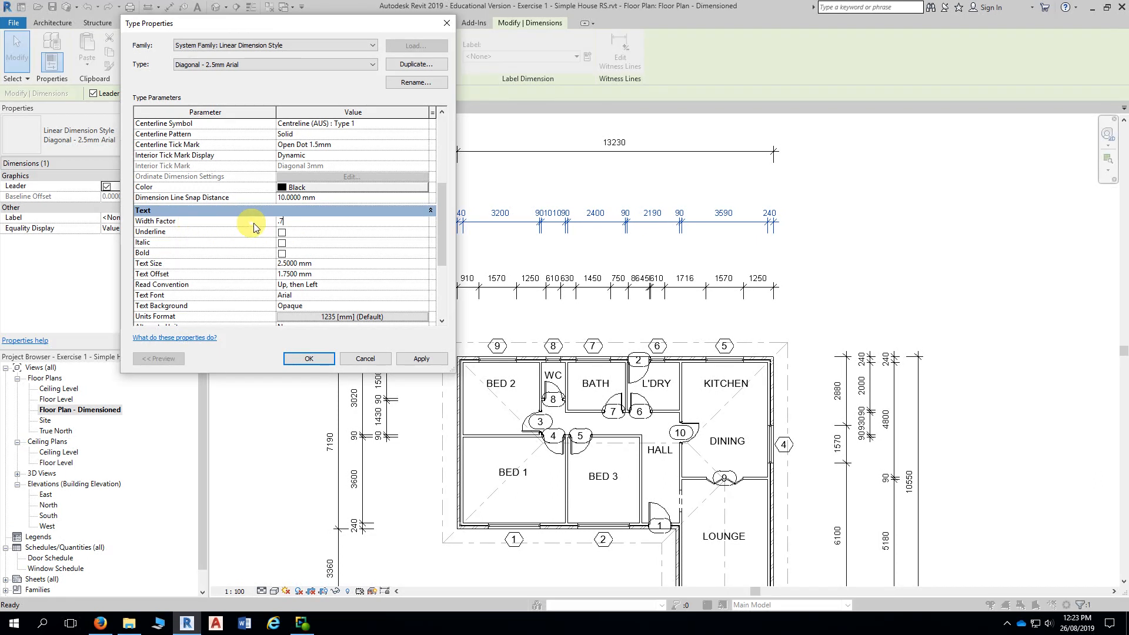
click(314, 238)
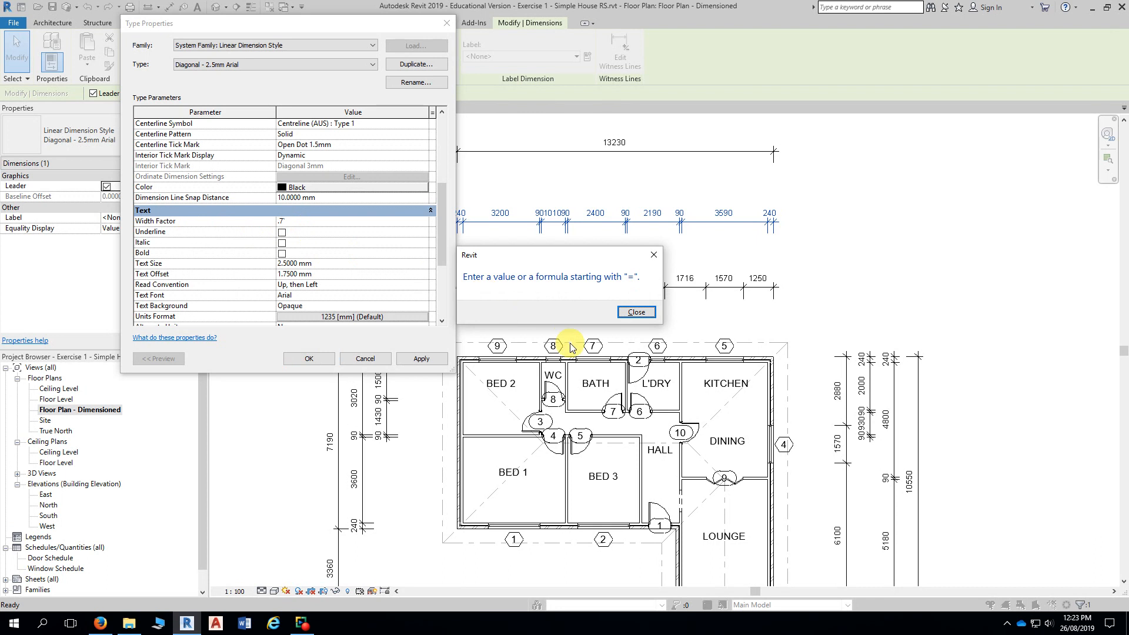
click(635, 312)
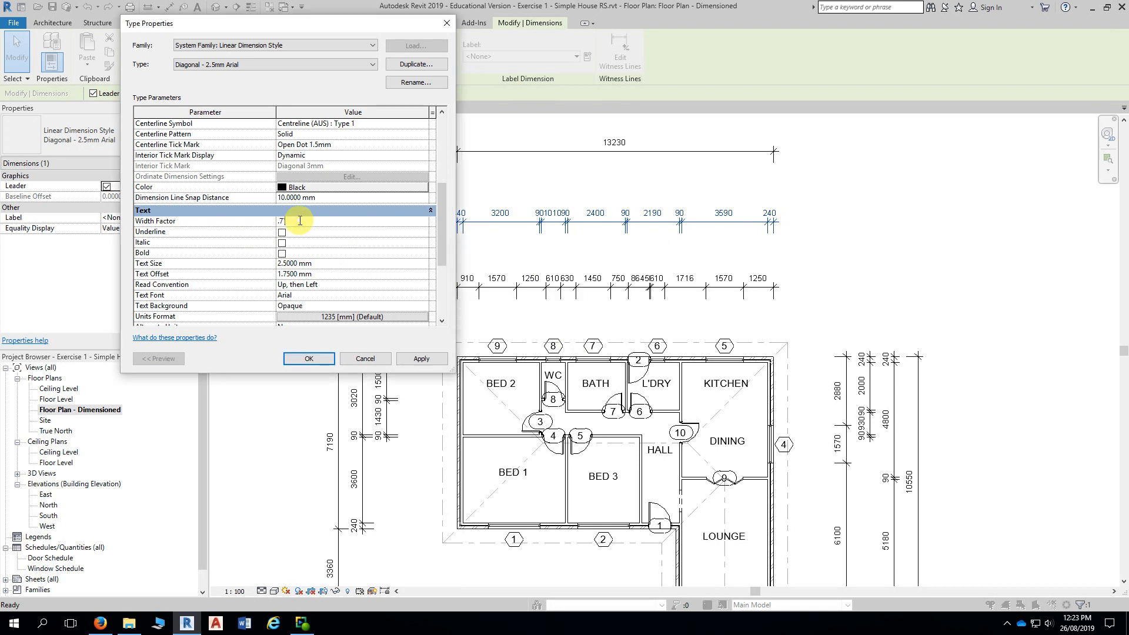
key(Return)
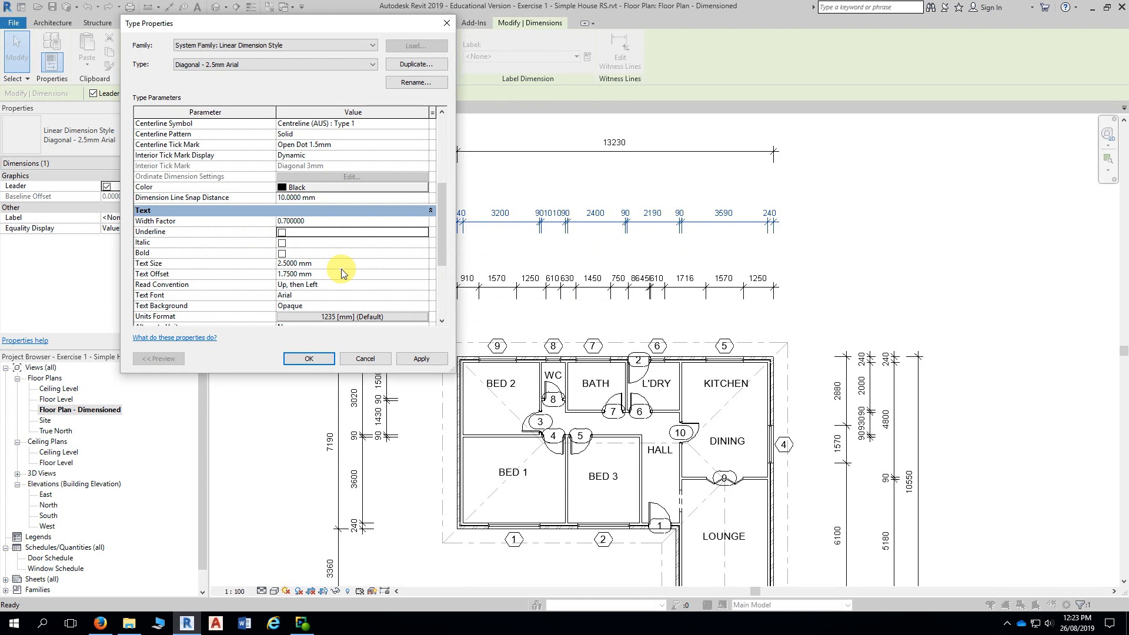
drag(363, 26, 227, 17)
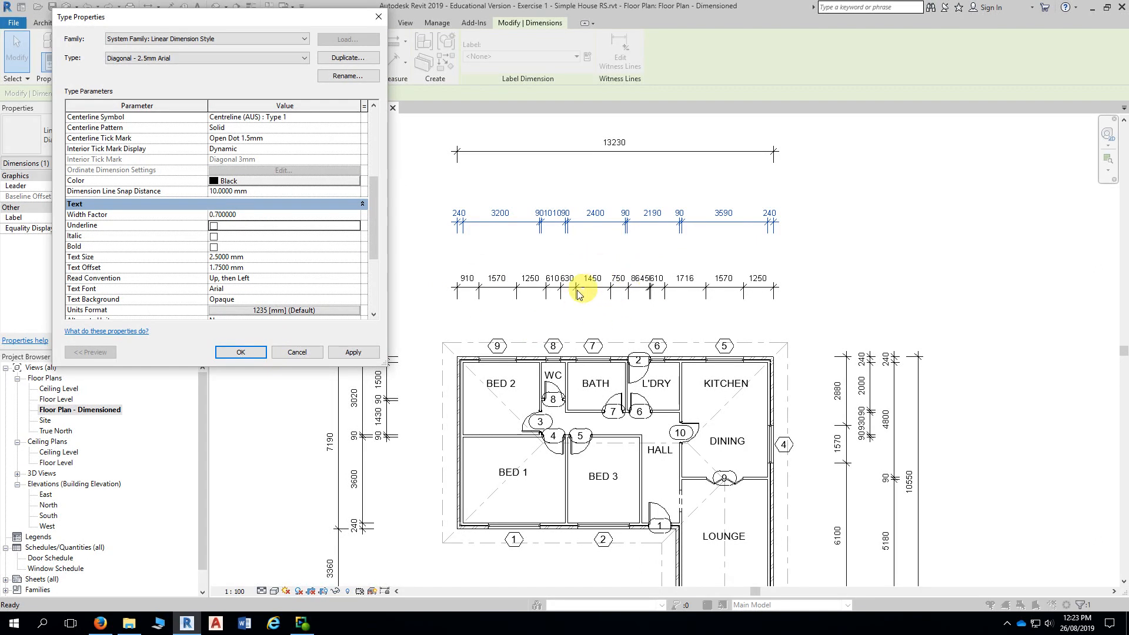
click(249, 351)
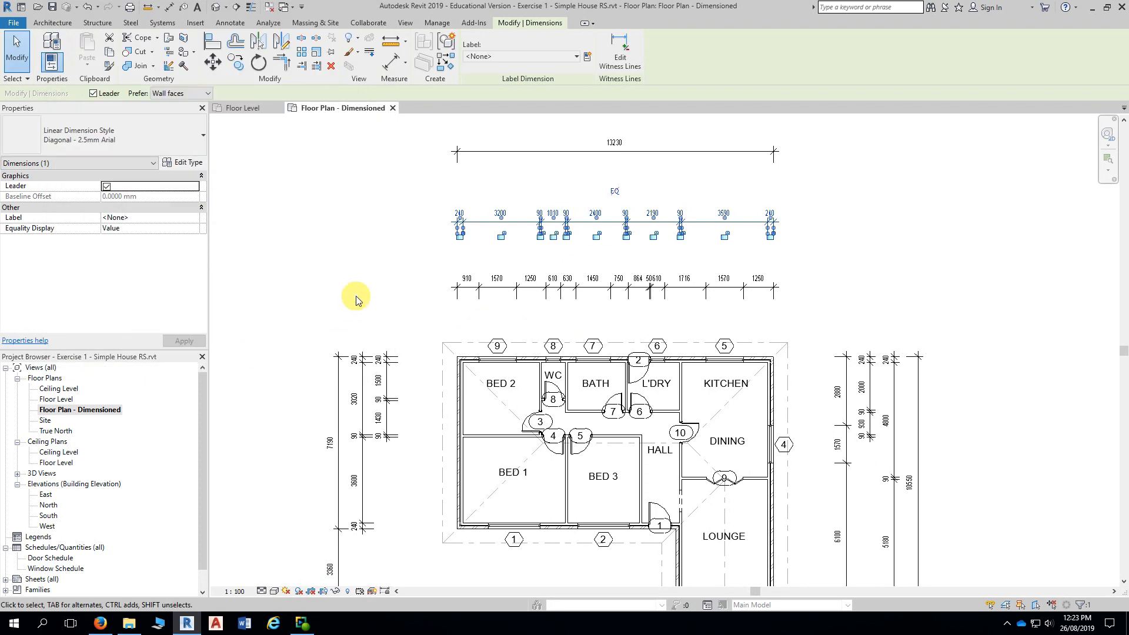
key(Escape)
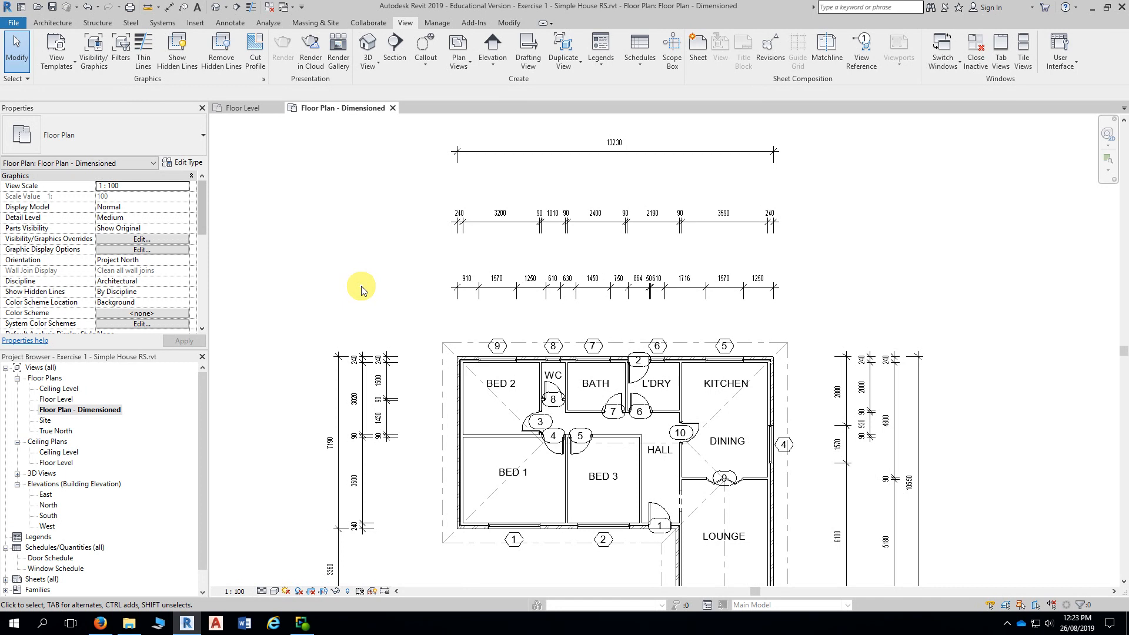
scroll(474, 315, up, 5)
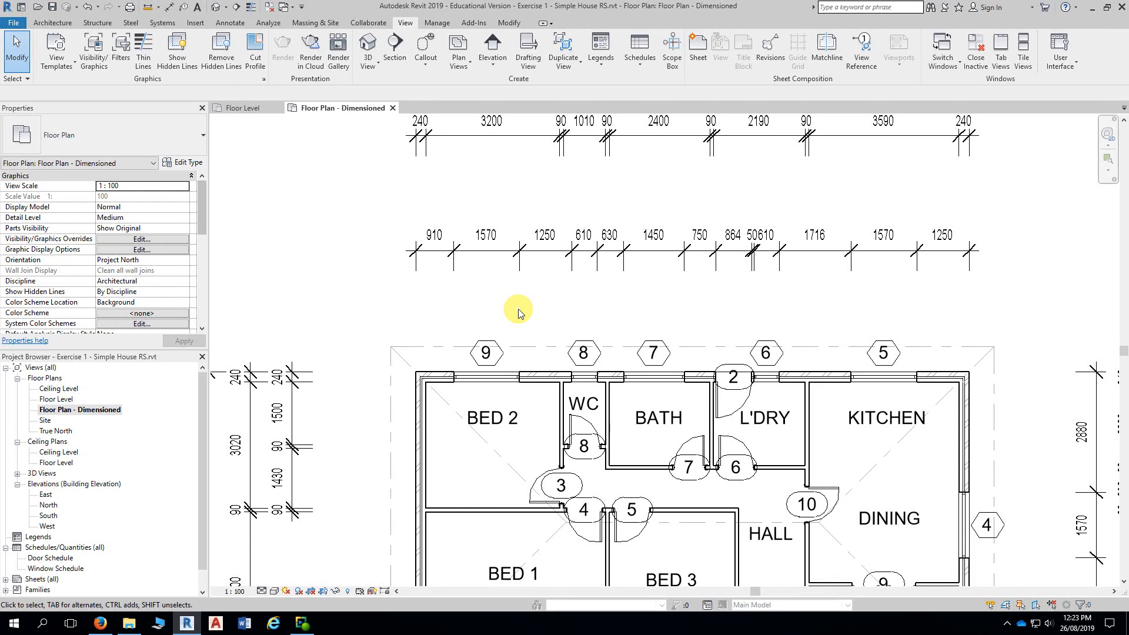
- Inspect the dimension text and the spacing of the dimension strings above the plan and beside the kitchen and dining area
middle_drag(553, 309, 512, 290)
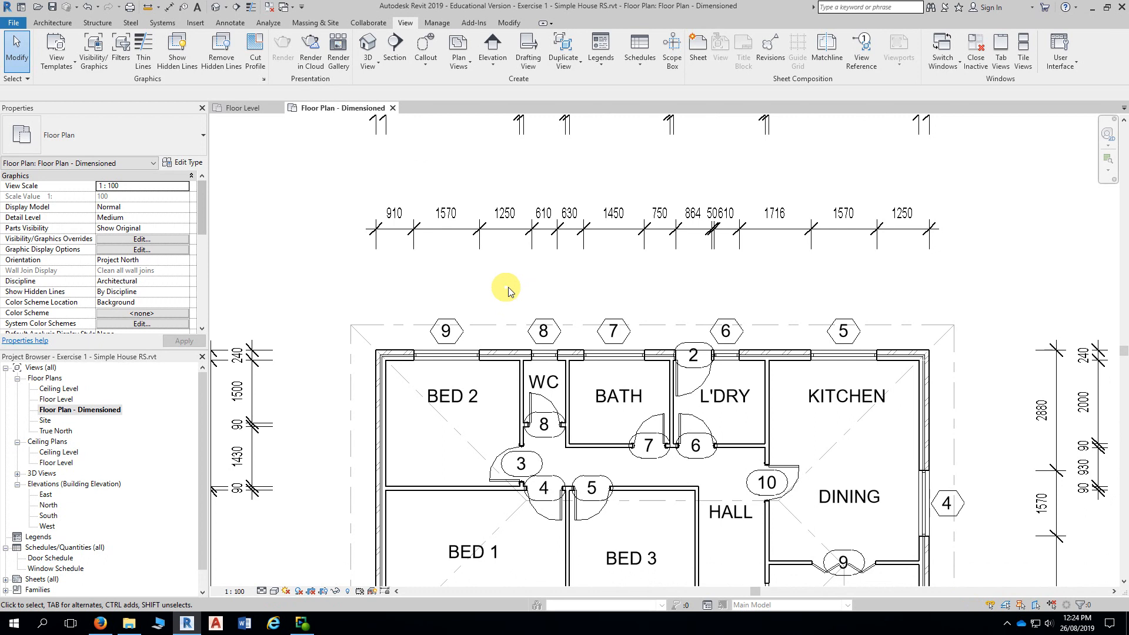
scroll(508, 287, down, 2)
middle_drag(479, 297, 393, 215)
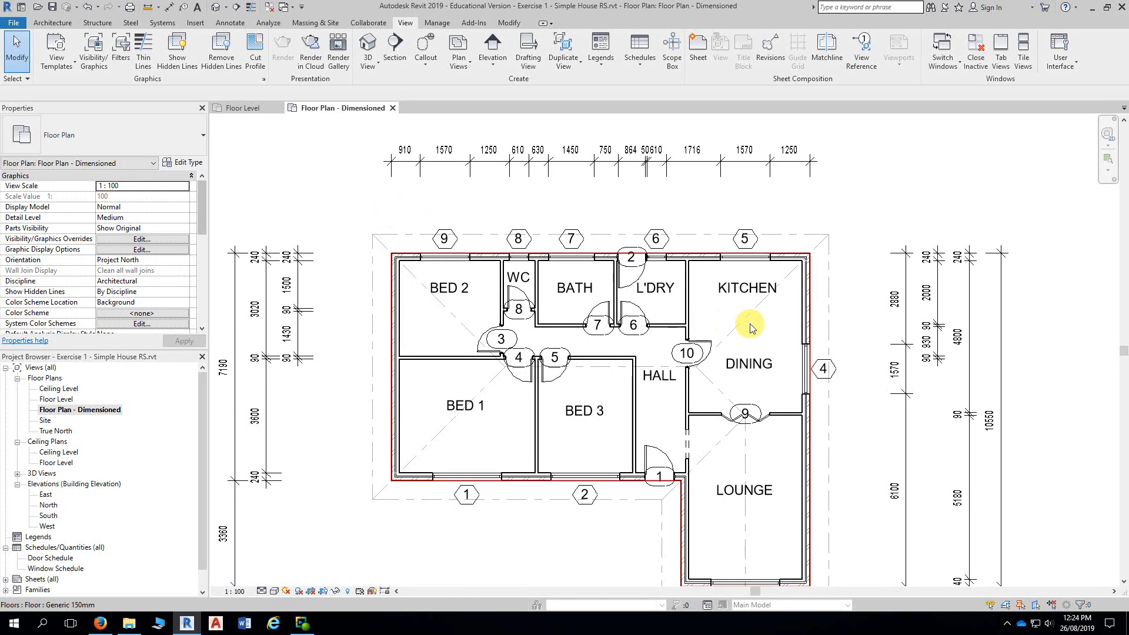
scroll(868, 368, up, 3)
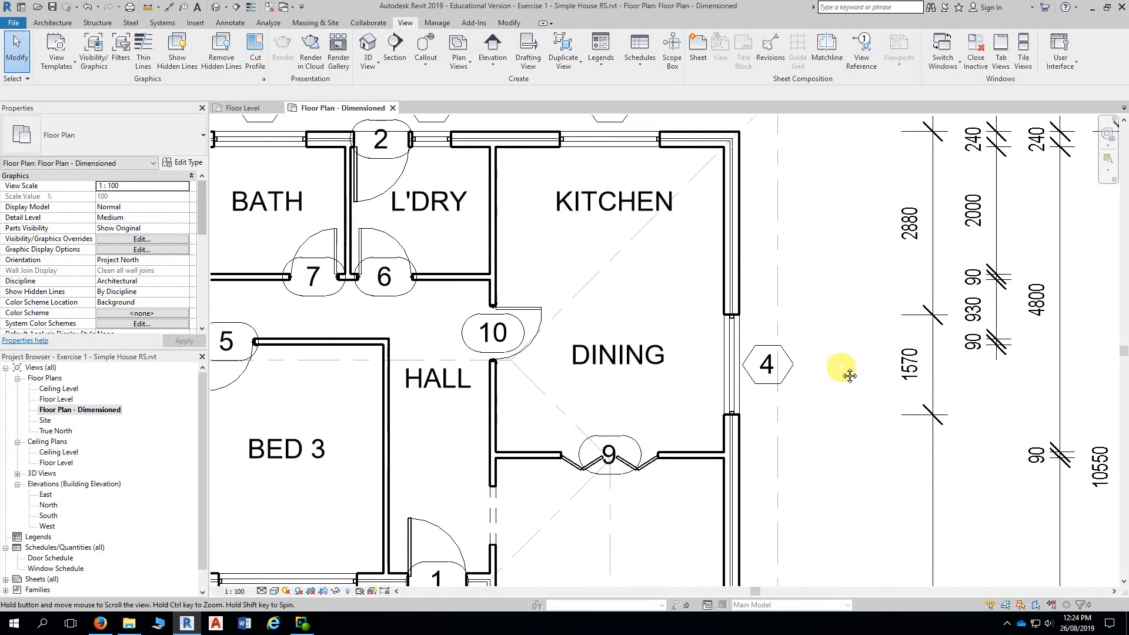
middle_drag(850, 375, 779, 349)
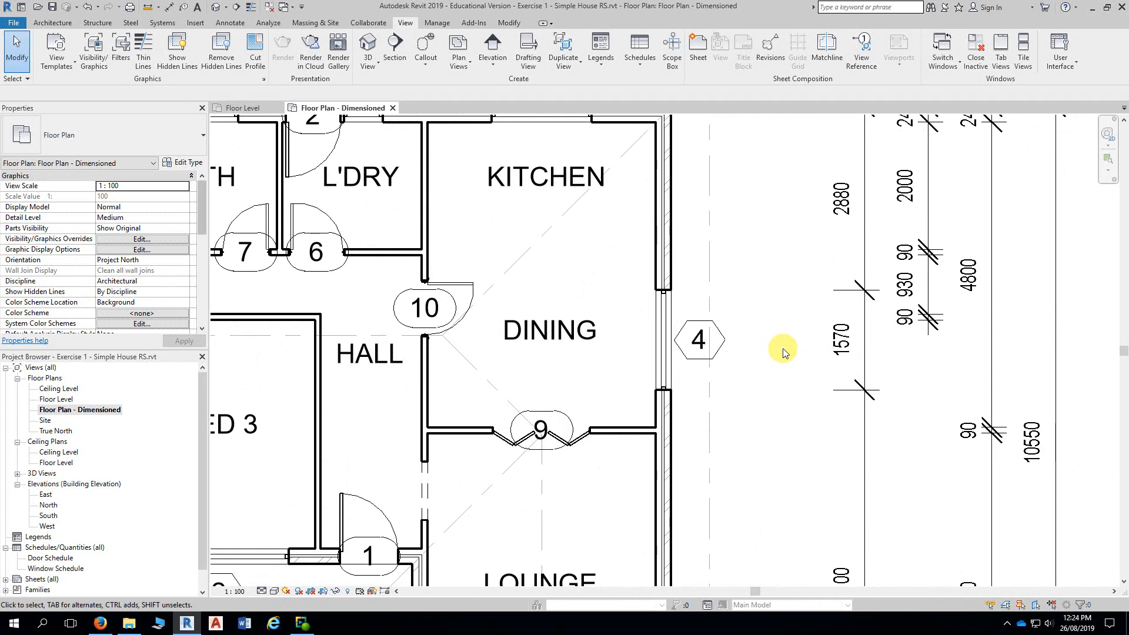
scroll(783, 349, down, 4)
mouse_move(782, 271)
middle_down()
mouse_move(787, 372)
mouse_move(773, 272)
middle_up()
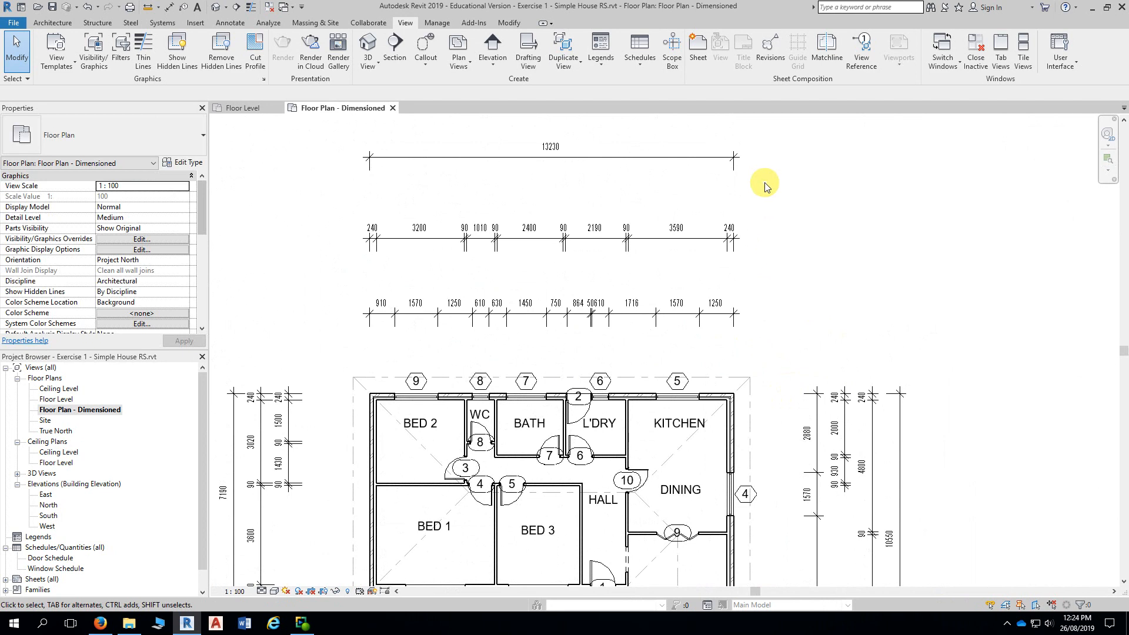
- Move the overall 13230 dimension down towards the wall dimension string until it snaps at the standard string spacing
scroll(697, 205, up, 2)
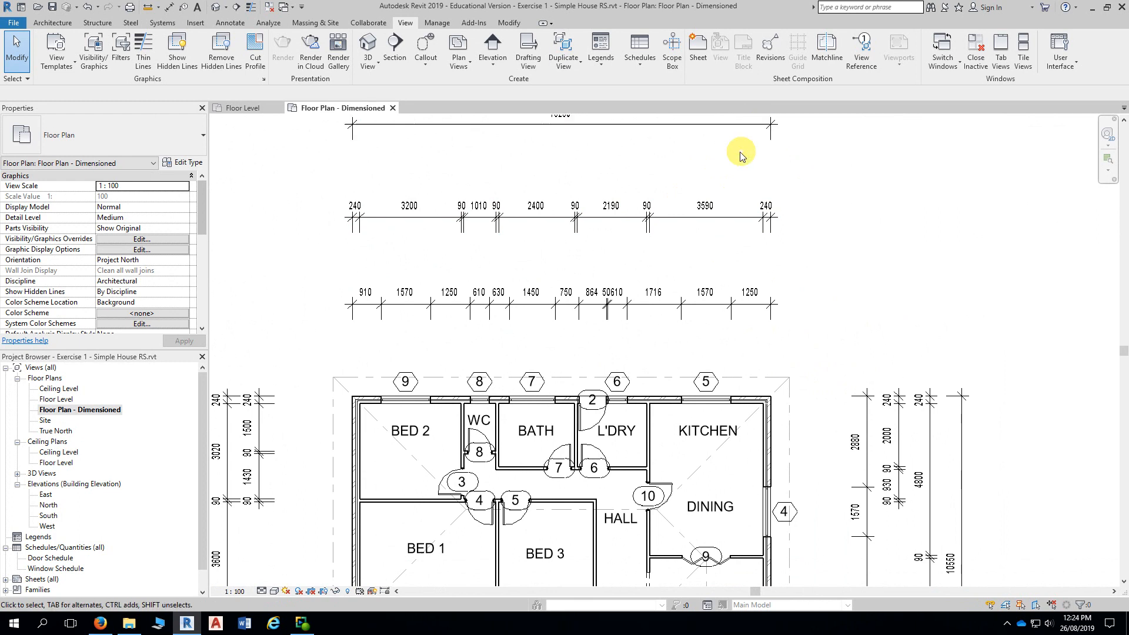
middle_drag(739, 151, 731, 164)
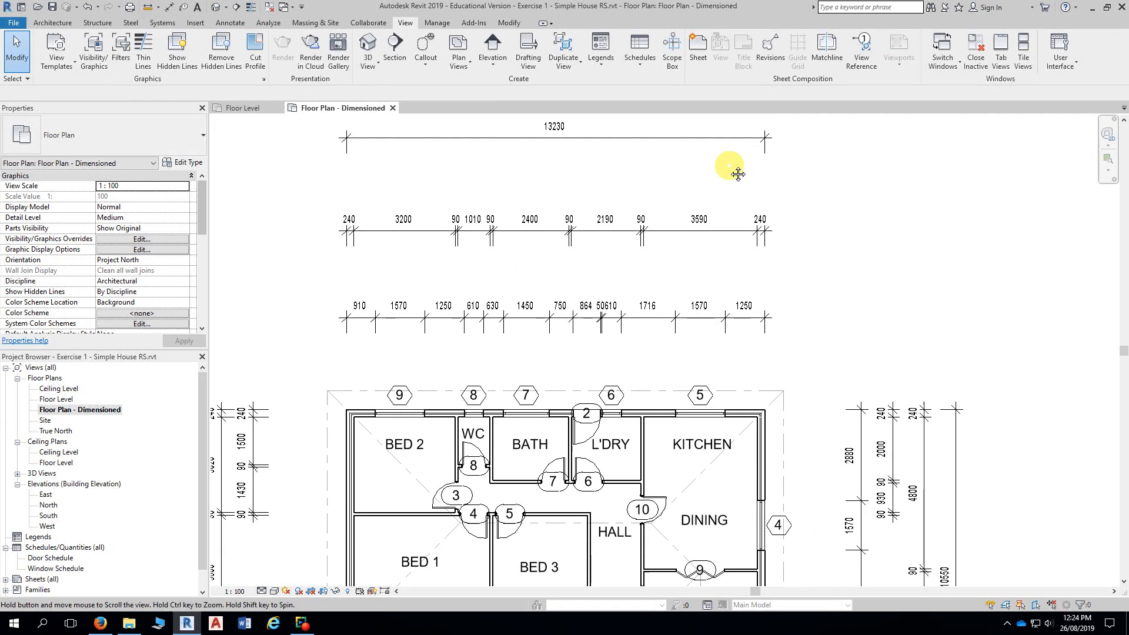
click(726, 141)
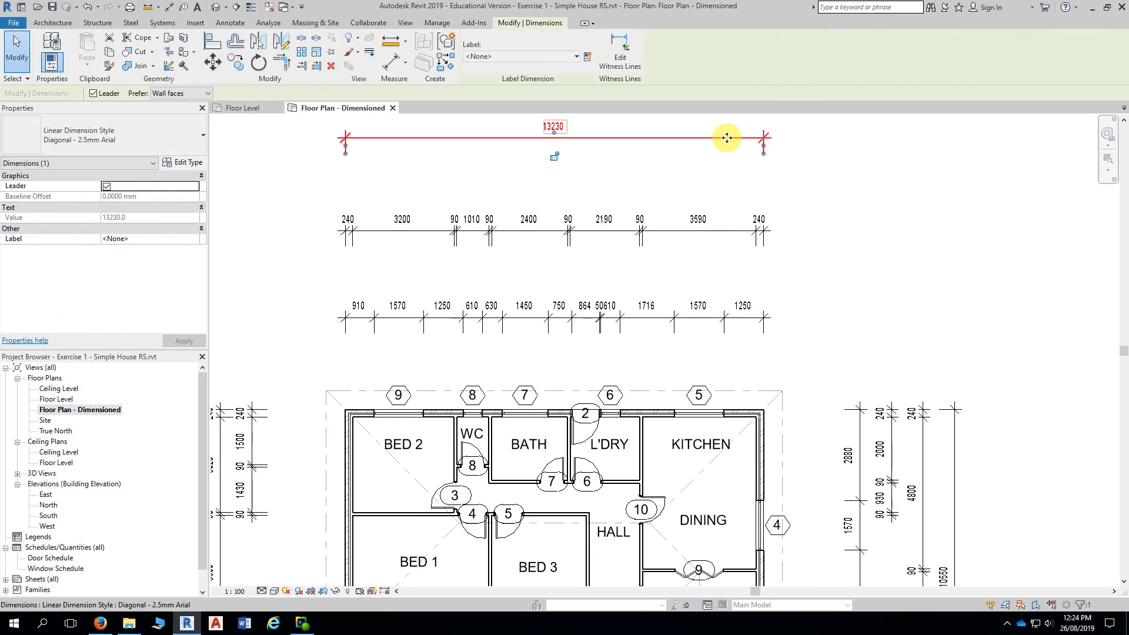
drag(727, 138, 396, 201)
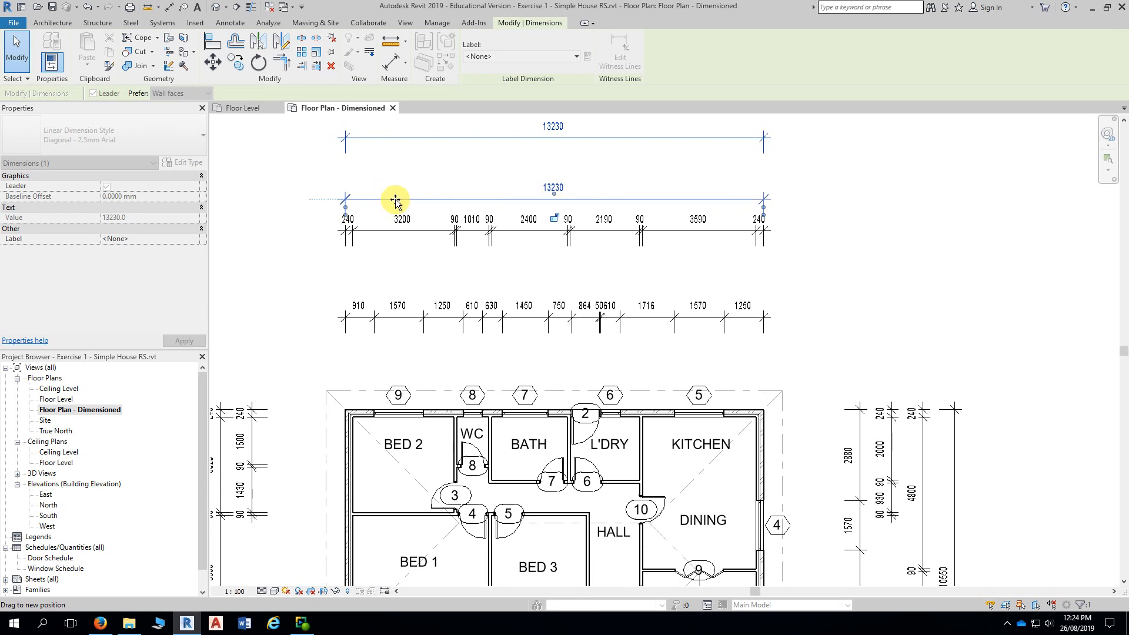
drag(396, 201, 396, 201)
mouse_move(395, 201)
mouse_down()
mouse_move(322, 202)
mouse_move(368, 202)
mouse_move(383, 183)
mouse_move(390, 200)
mouse_up()
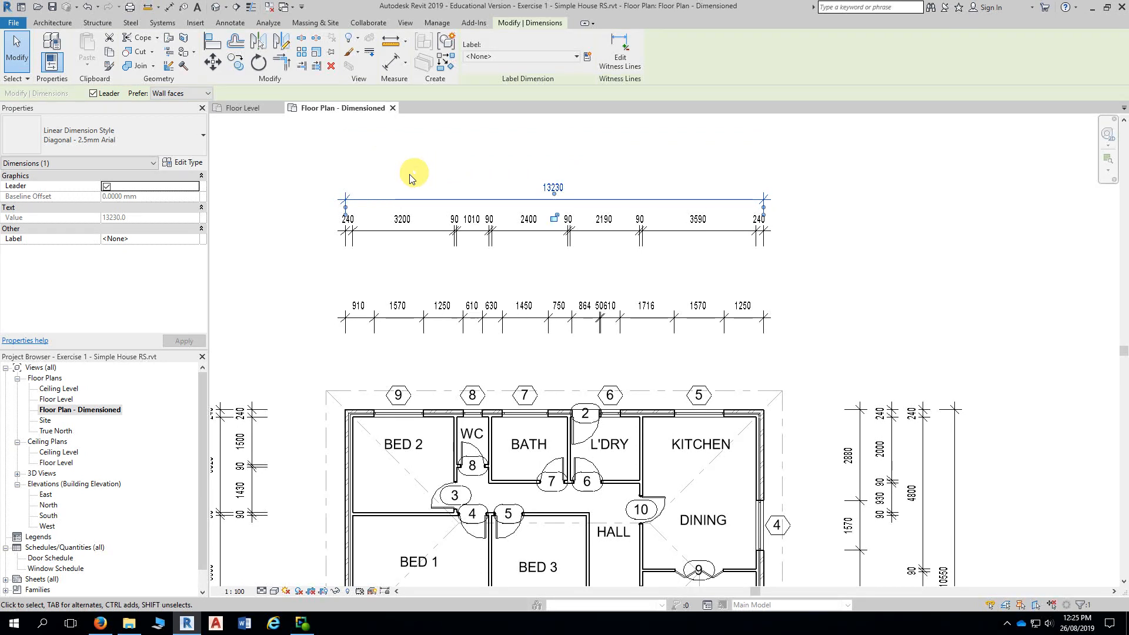
click(296, 267)
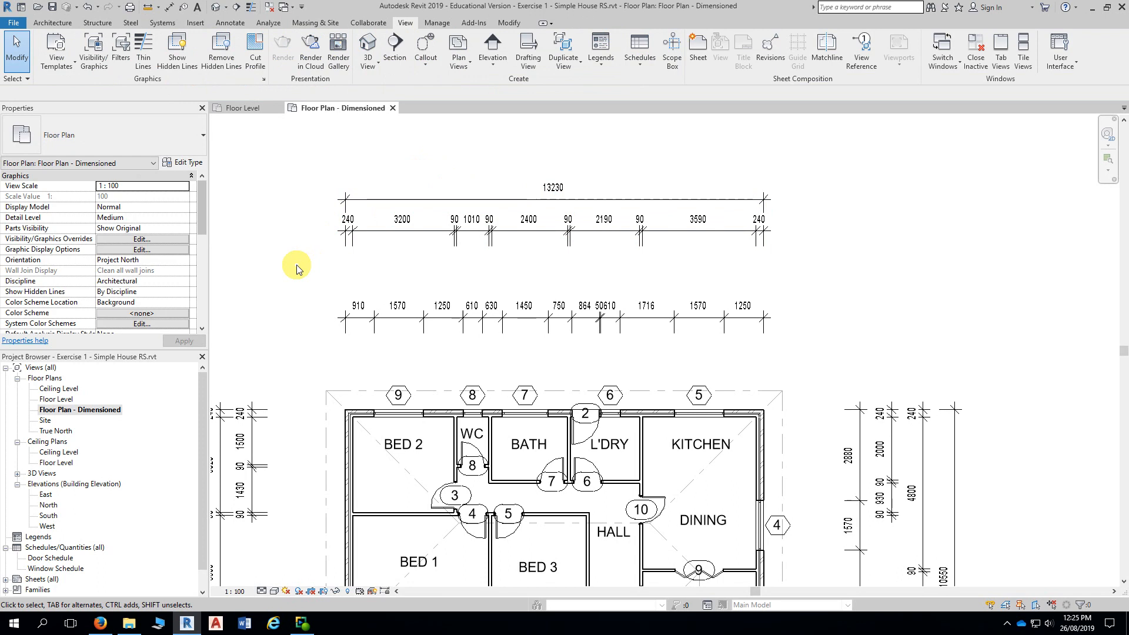
- Move the opening dimension string nearest the house up to the matching snap spacing below the wall string, and check the gaps
click(393, 322)
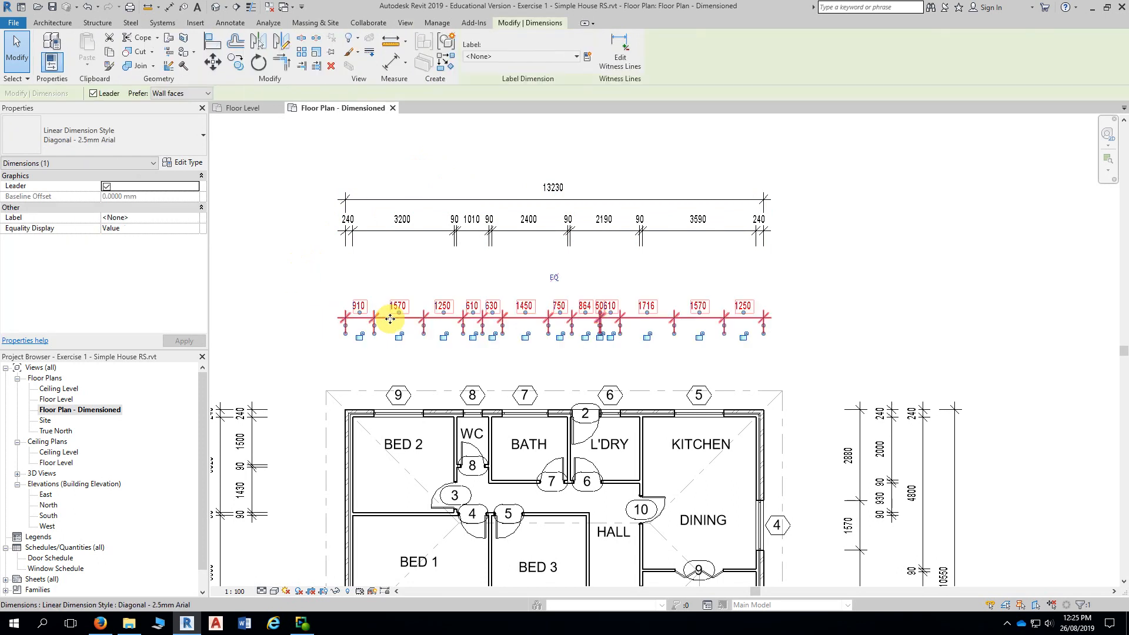
drag(382, 298, 352, 266)
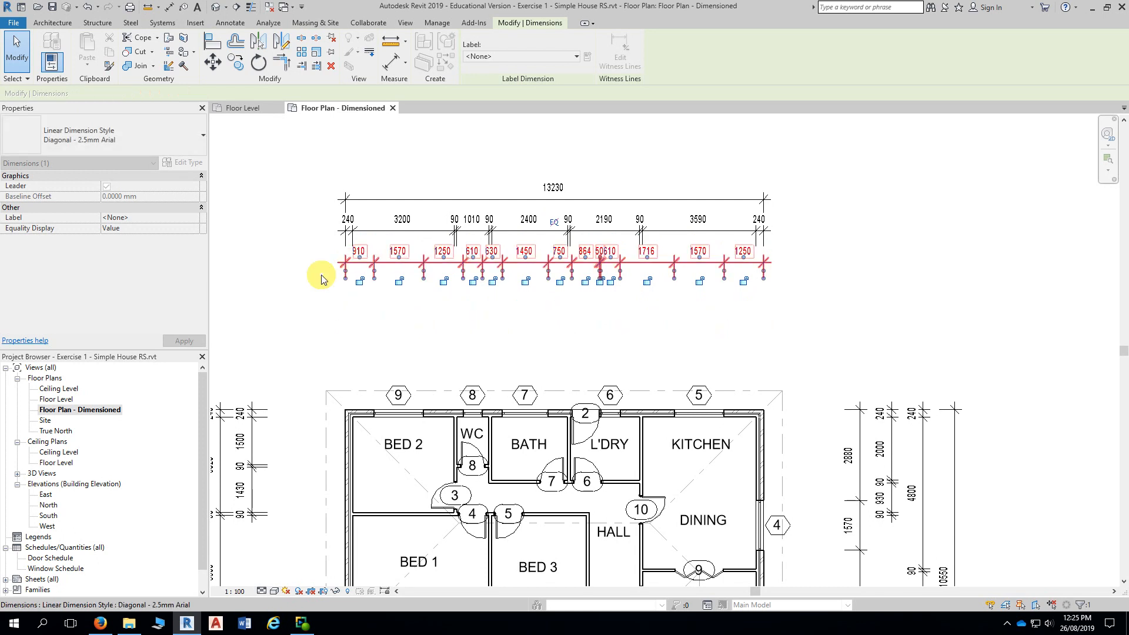
click(274, 304)
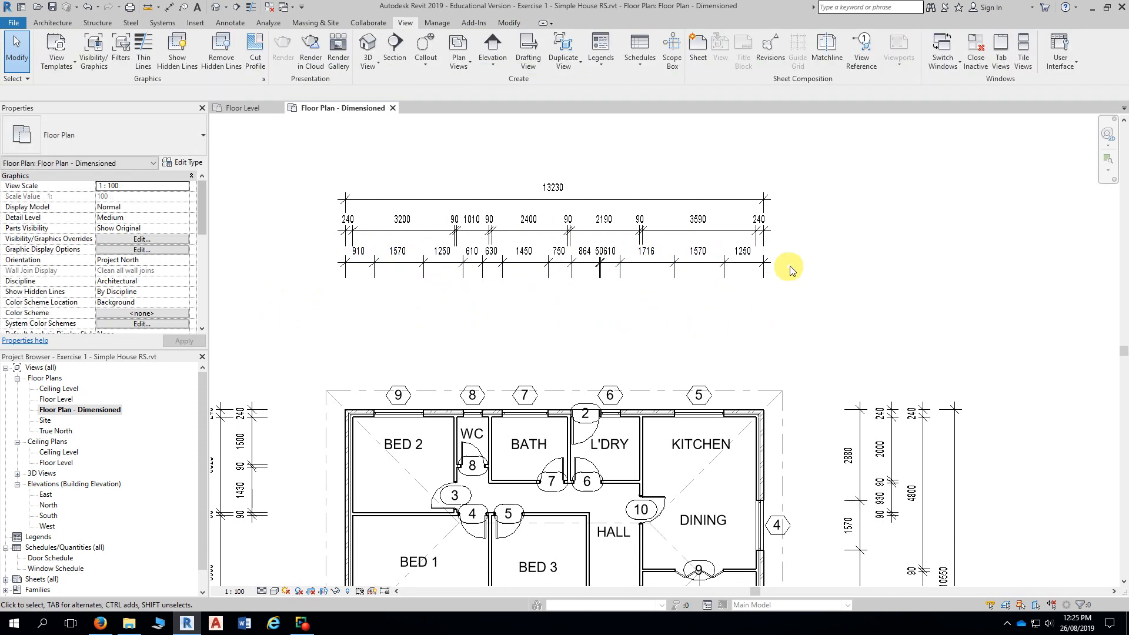
scroll(799, 247, up, 3)
middle_drag(791, 217, 683, 233)
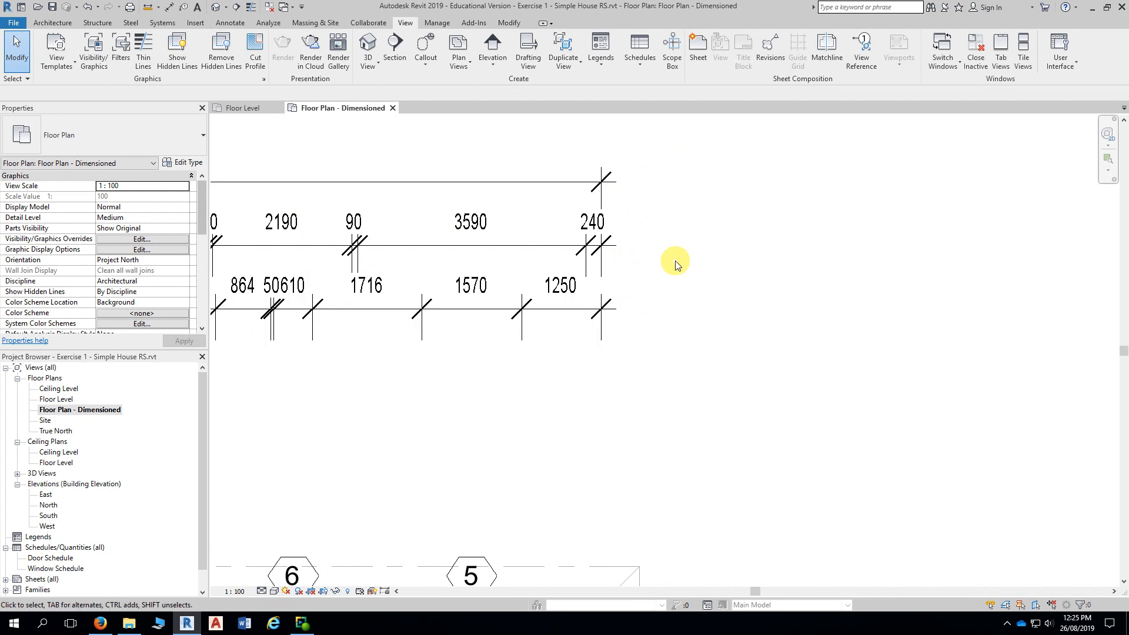
- Select all three dimension strings above the plan and nudge them down together until they sit just above the window tags
scroll(682, 262, down, 2)
scroll(682, 262, down, 2)
scroll(749, 312, down, 3)
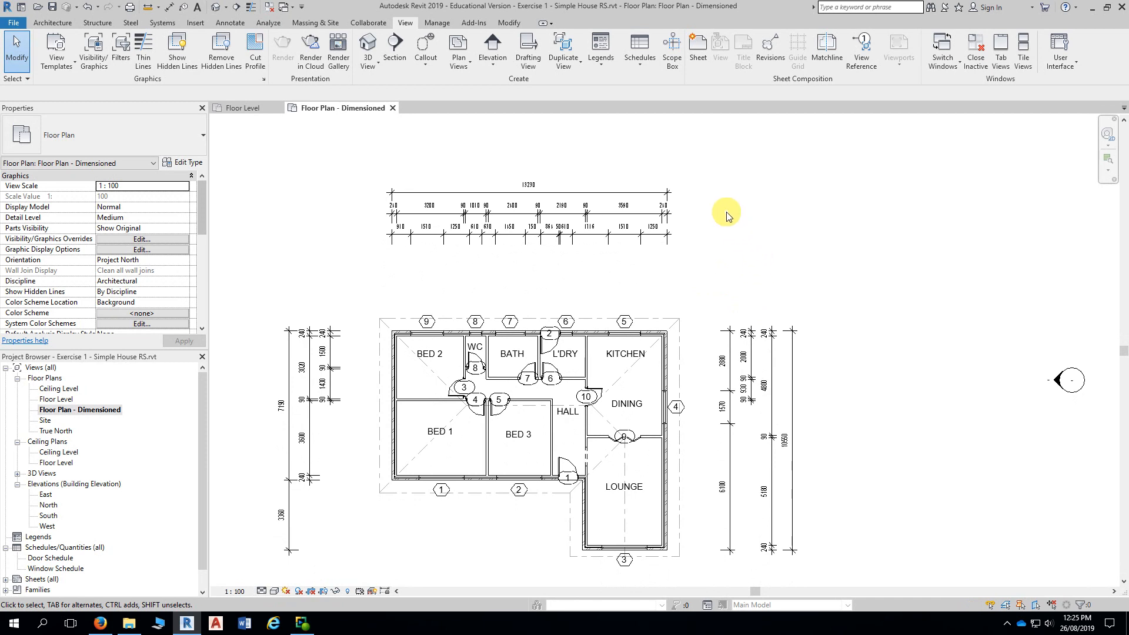
middle_drag(735, 218, 776, 208)
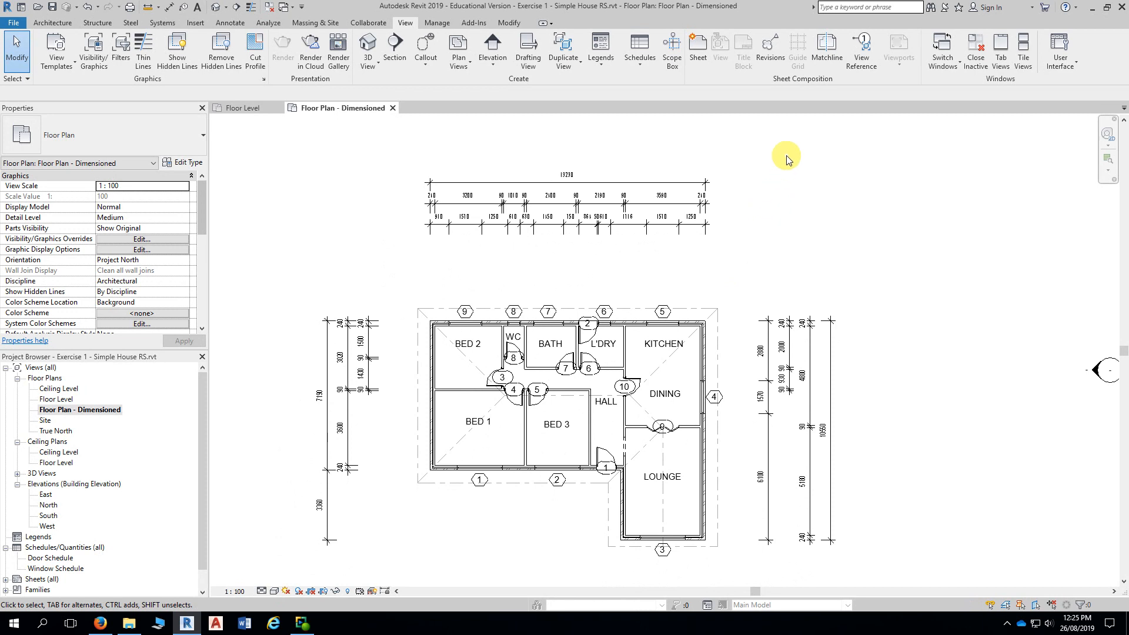
drag(786, 156, 639, 246)
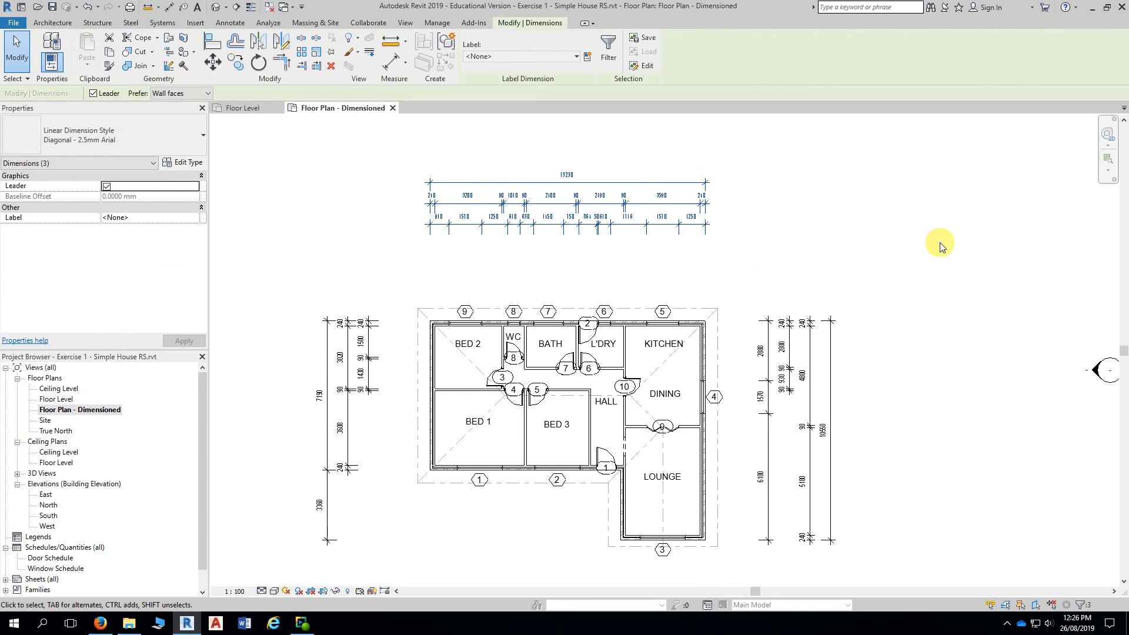
key(Down)
key(Down)
key(Down)
key(Down)
key(Down)
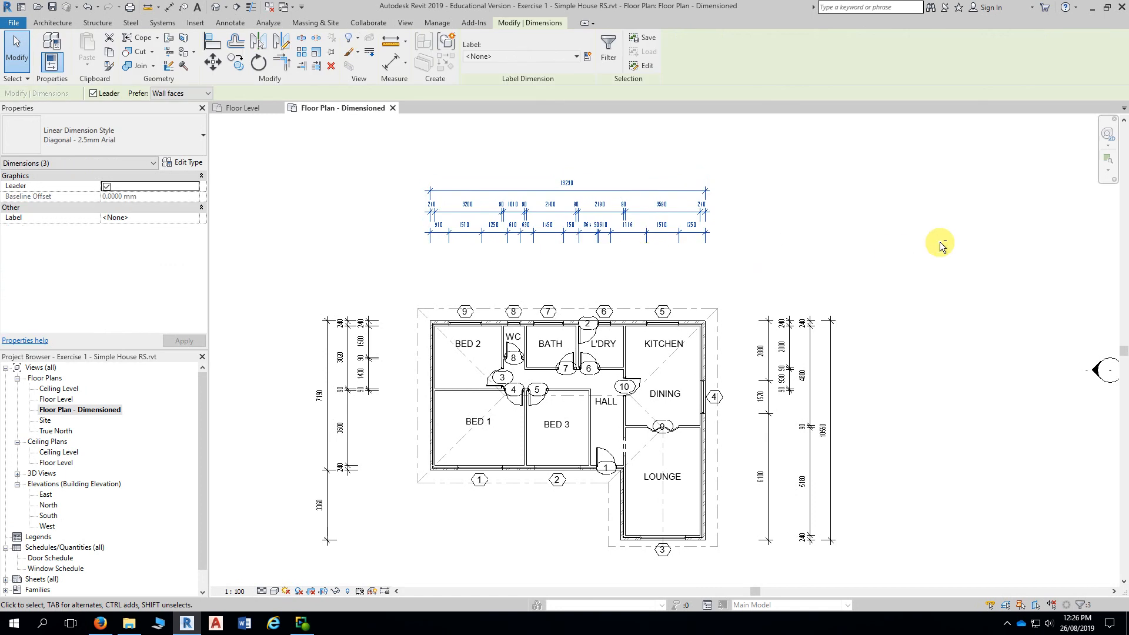
key(Down)
key(Down)
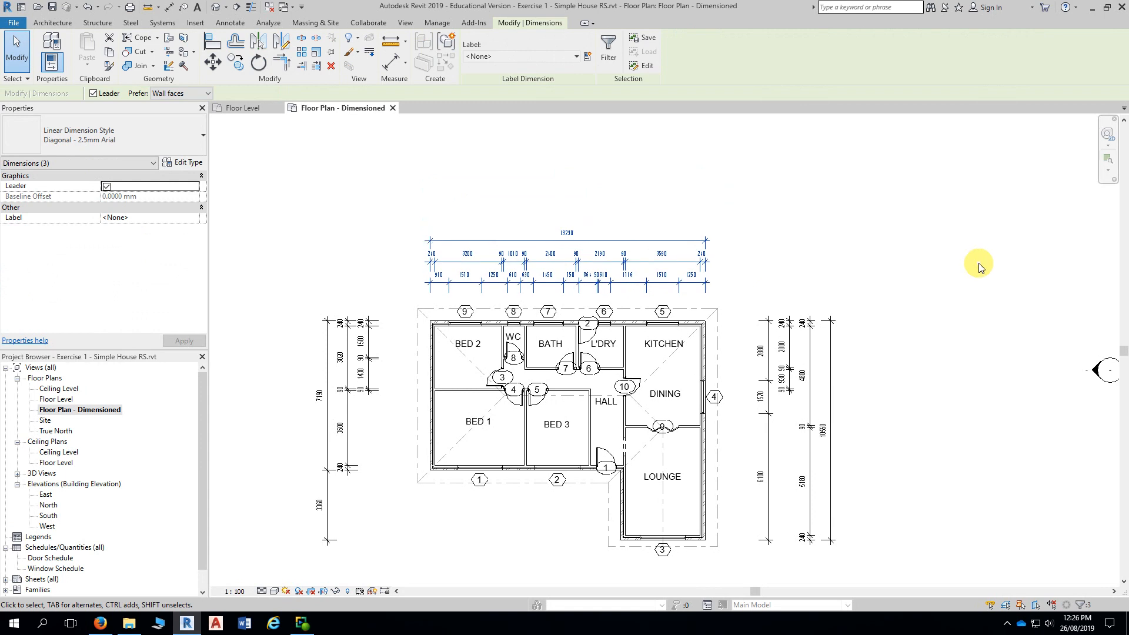
middle_drag(978, 263, 930, 196)
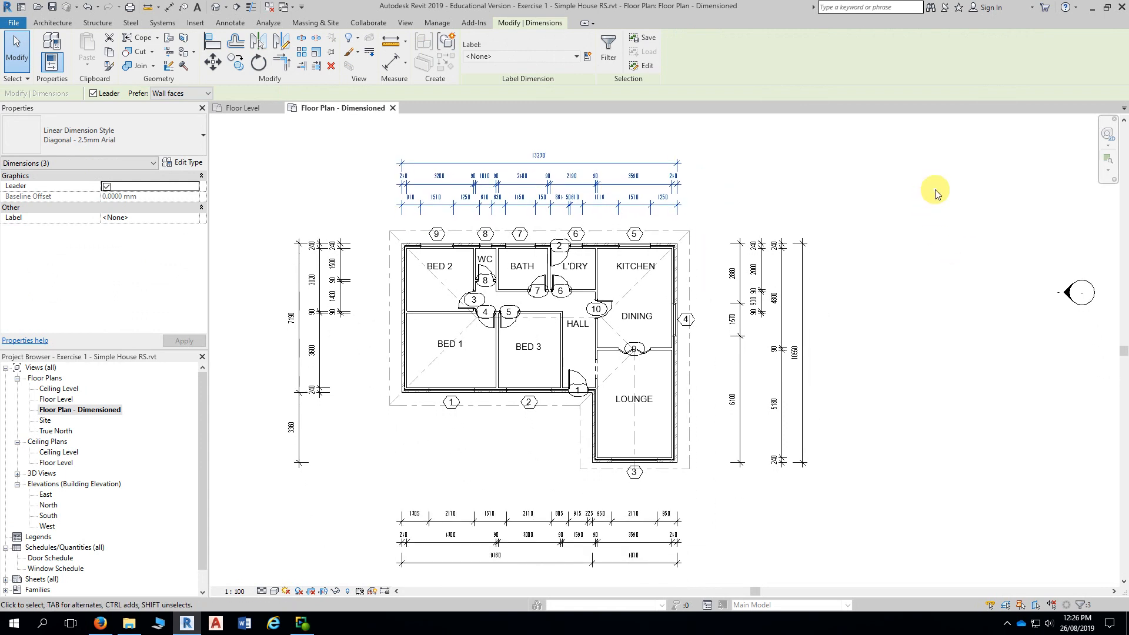
- Nudge the four vertical dimension strings beside the Kitchen, Dining and Lounge side closer to the building
click(848, 222)
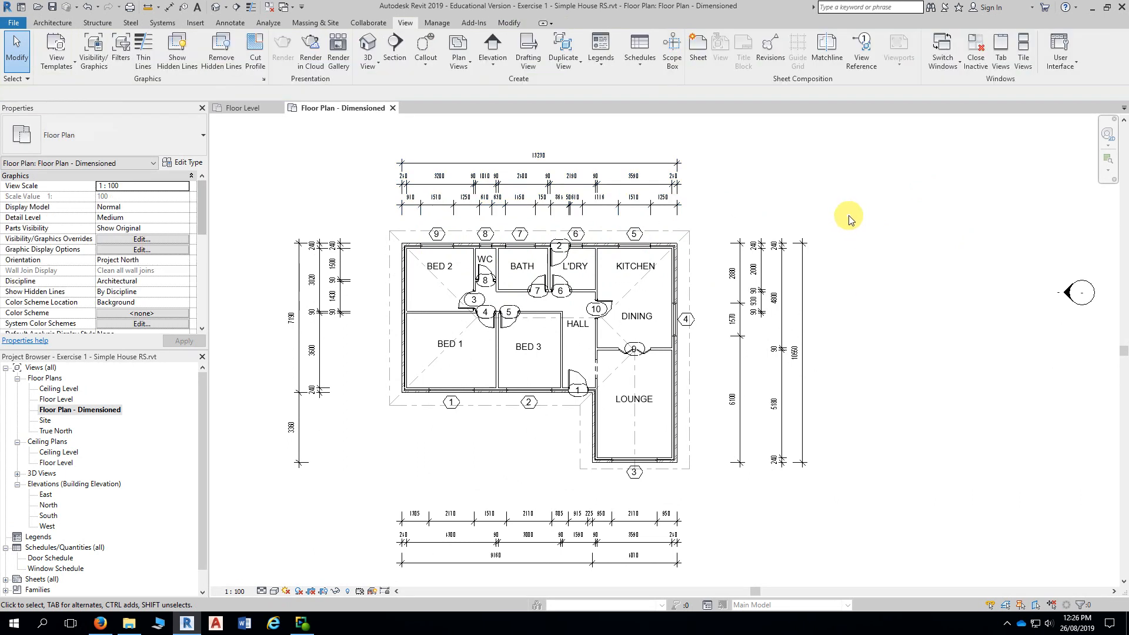
drag(848, 216, 726, 274)
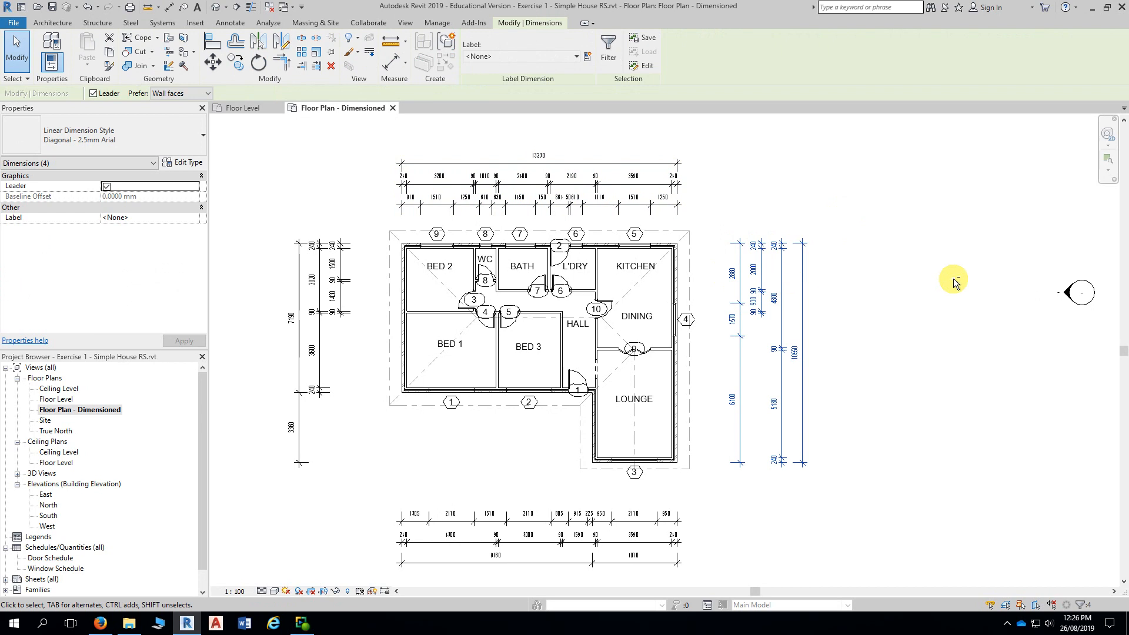
key(Left)
key(Left)
key(Left)
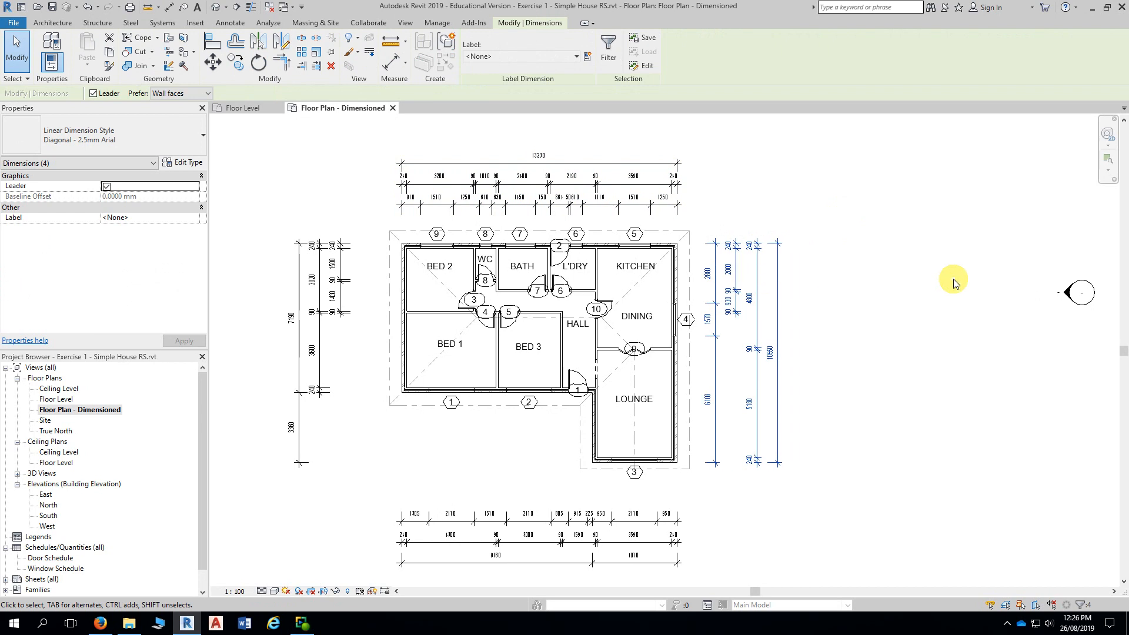
- Nudge the three horizontal dimension strings below the Lounge up closer to the floor plan
middle_drag(881, 404, 971, 232)
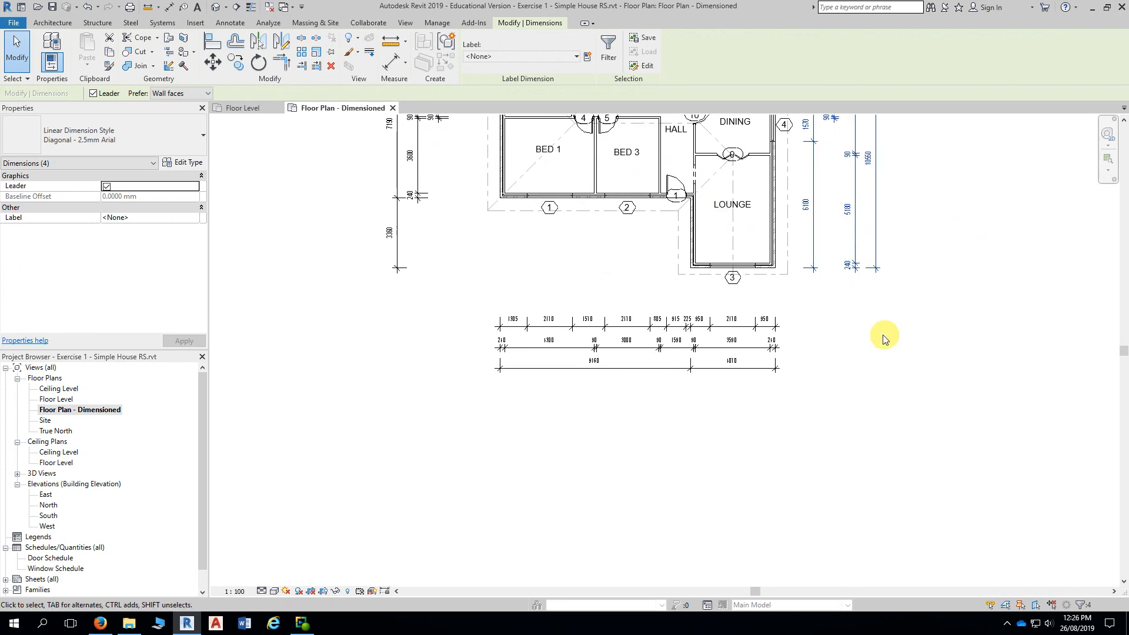
drag(823, 312, 770, 385)
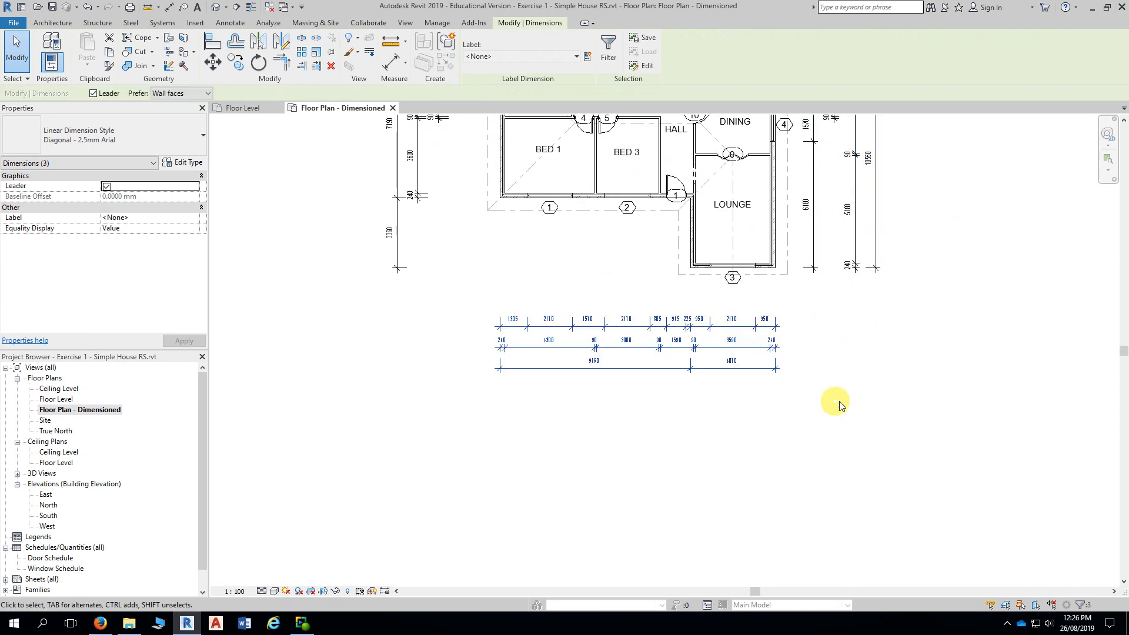
key(Up)
key(Up)
key(Up)
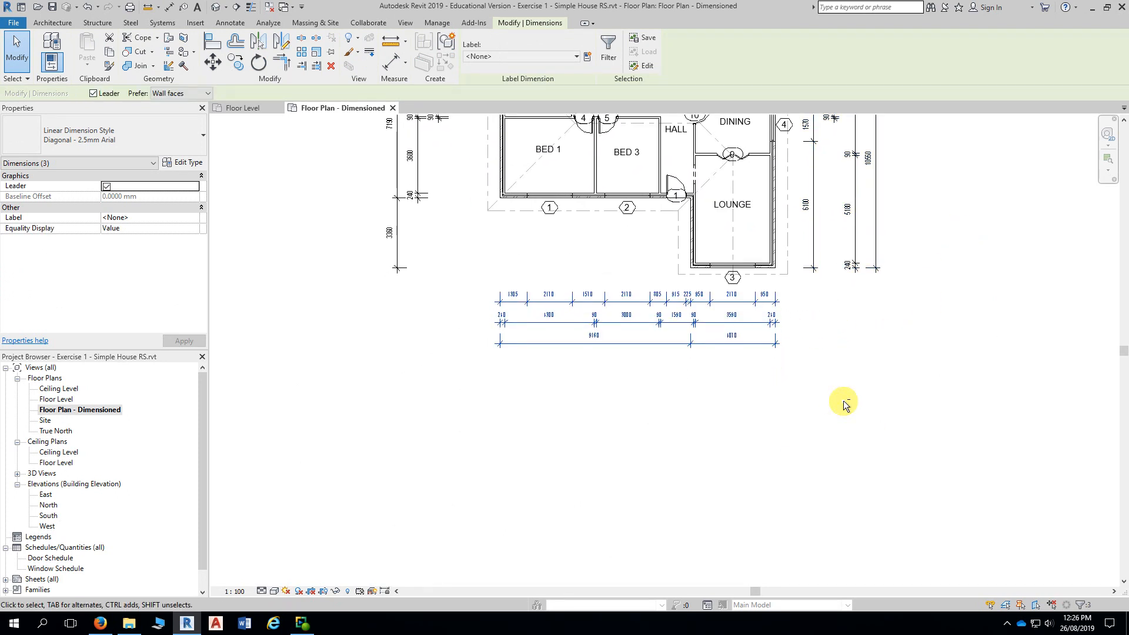
- Nudge the three vertical dimension strings beside Bed 1 and Bed 2 closer to the building and clear the selection
middle_drag(471, 259, 472, 440)
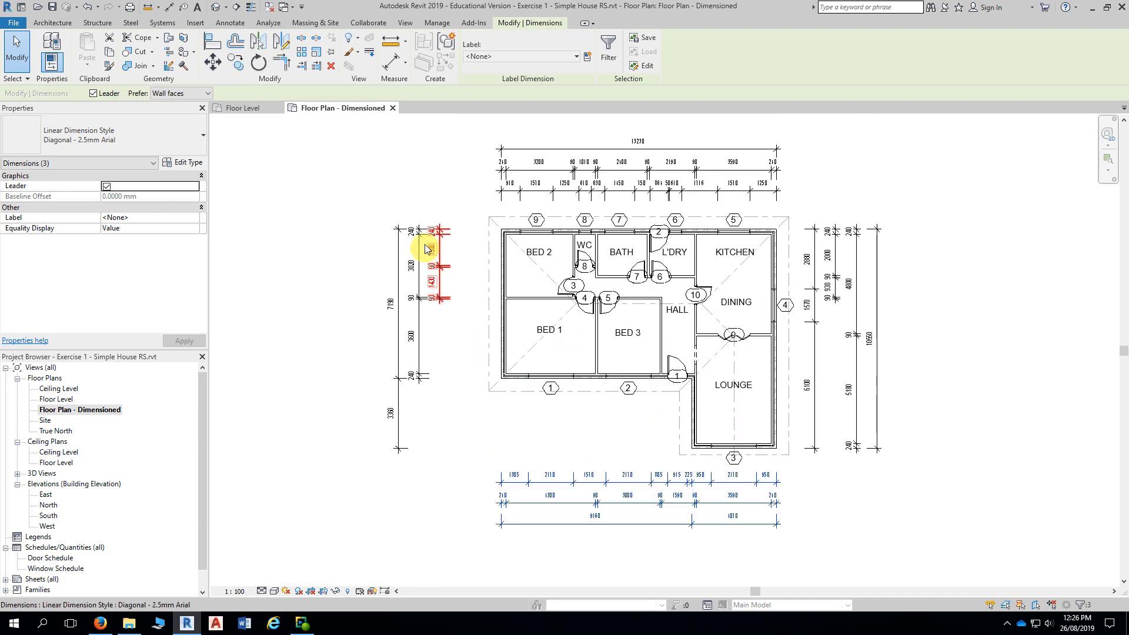
drag(463, 204, 370, 242)
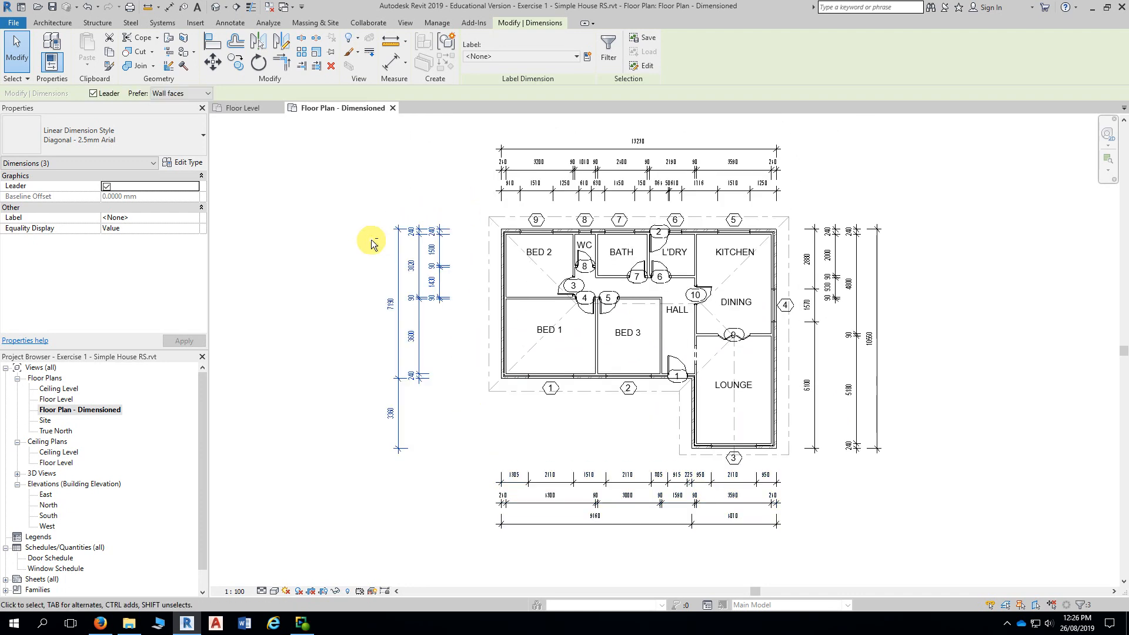
key(Right)
key(Right)
key(Right)
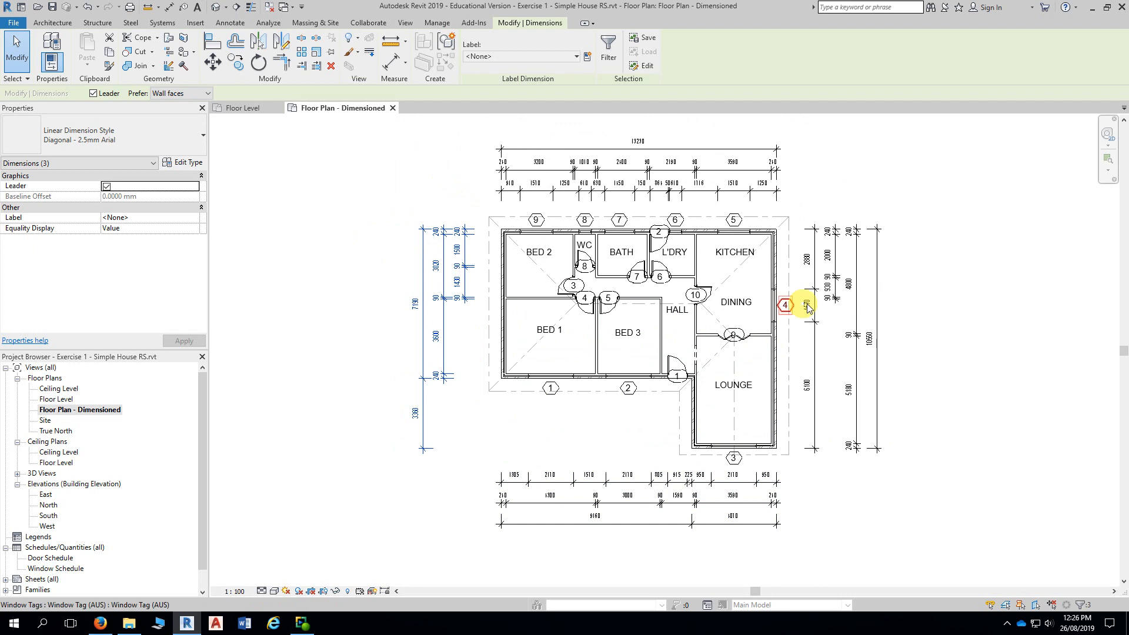
click(1002, 296)
middle_drag(1011, 325, 970, 330)
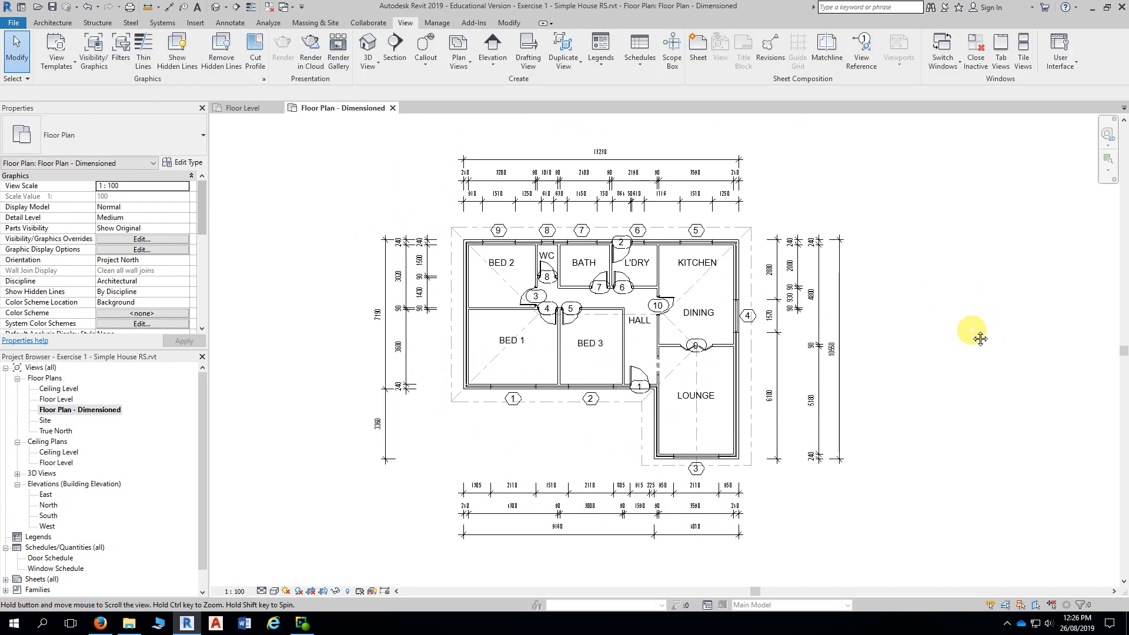
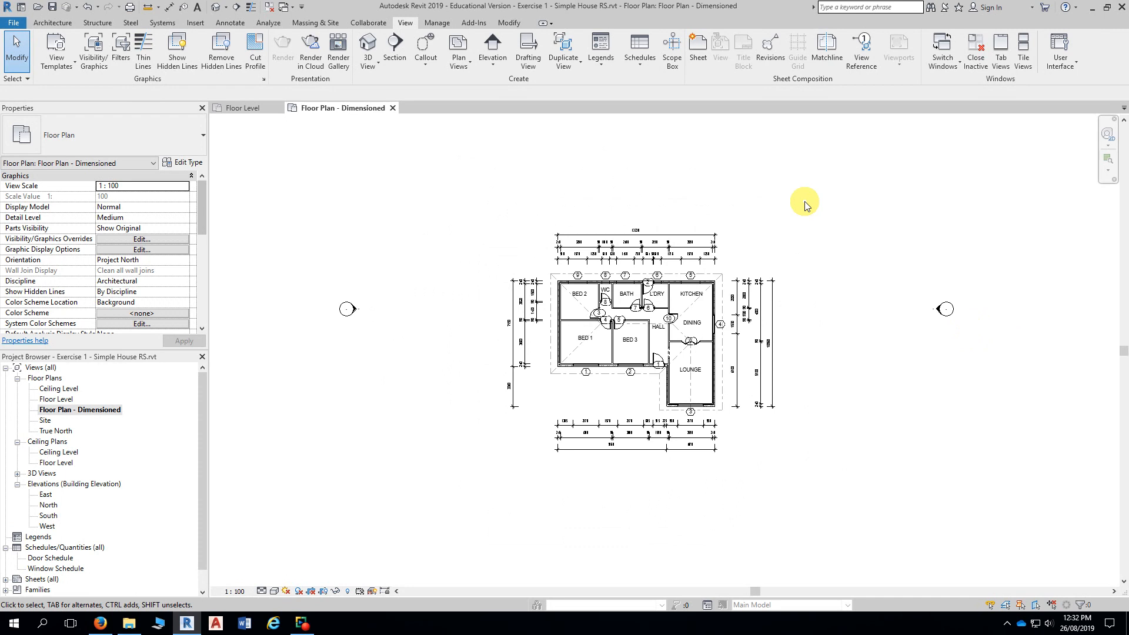
- Place a North Arrow (AUS) Type 1 symbol beyond the plan's upper-right corner, dismissing the save reminder without saving
scroll(806, 241, up, 3)
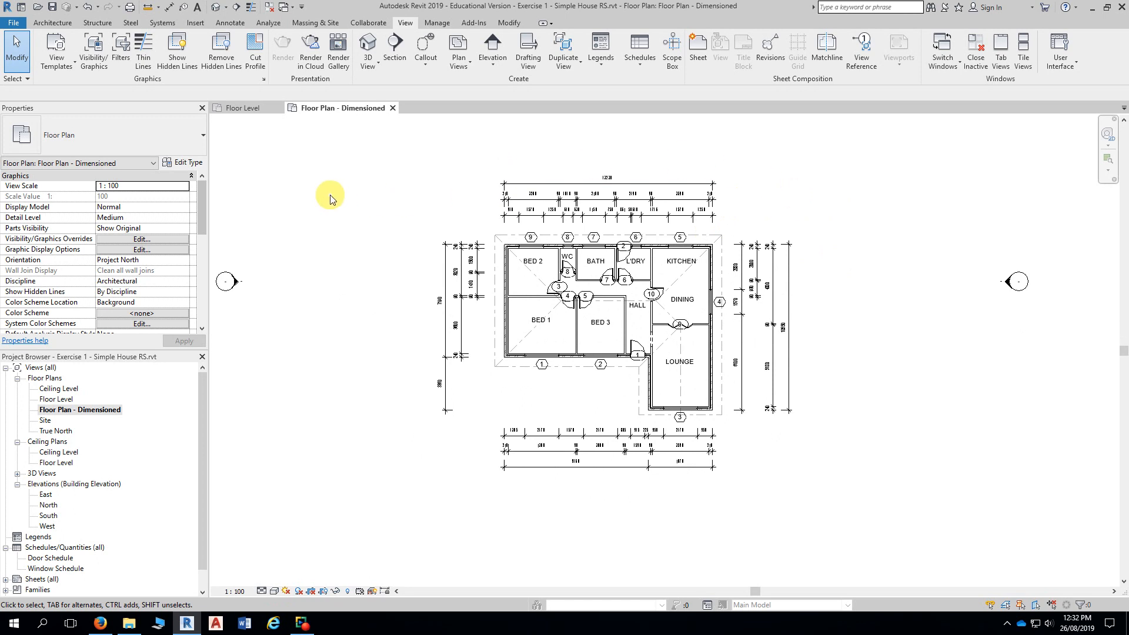
middle_drag(298, 177, 266, 179)
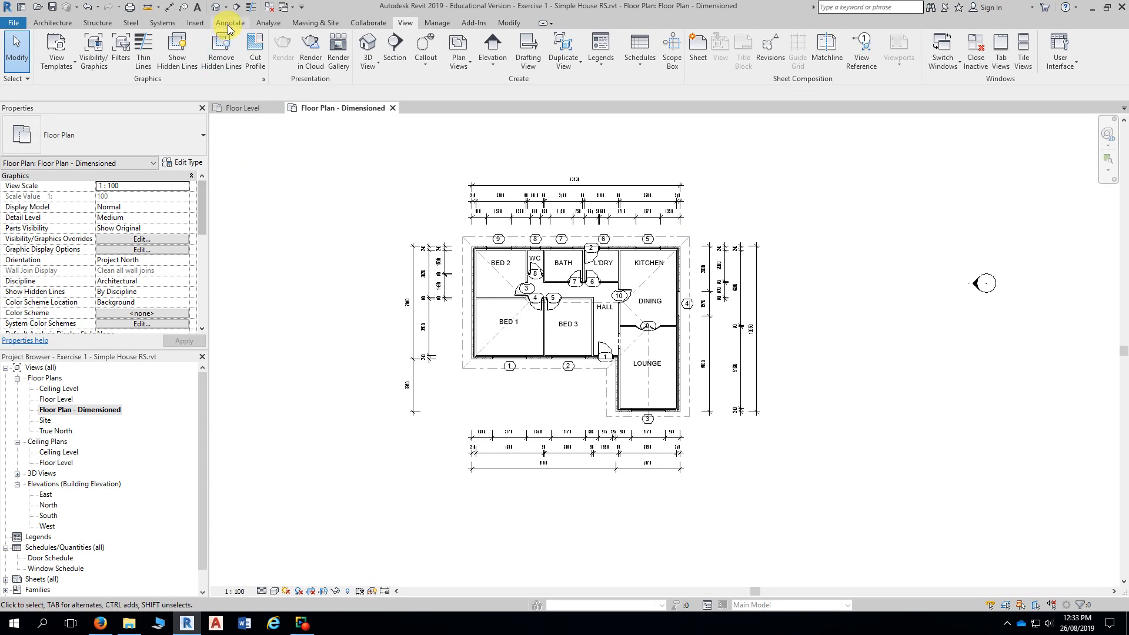
click(235, 26)
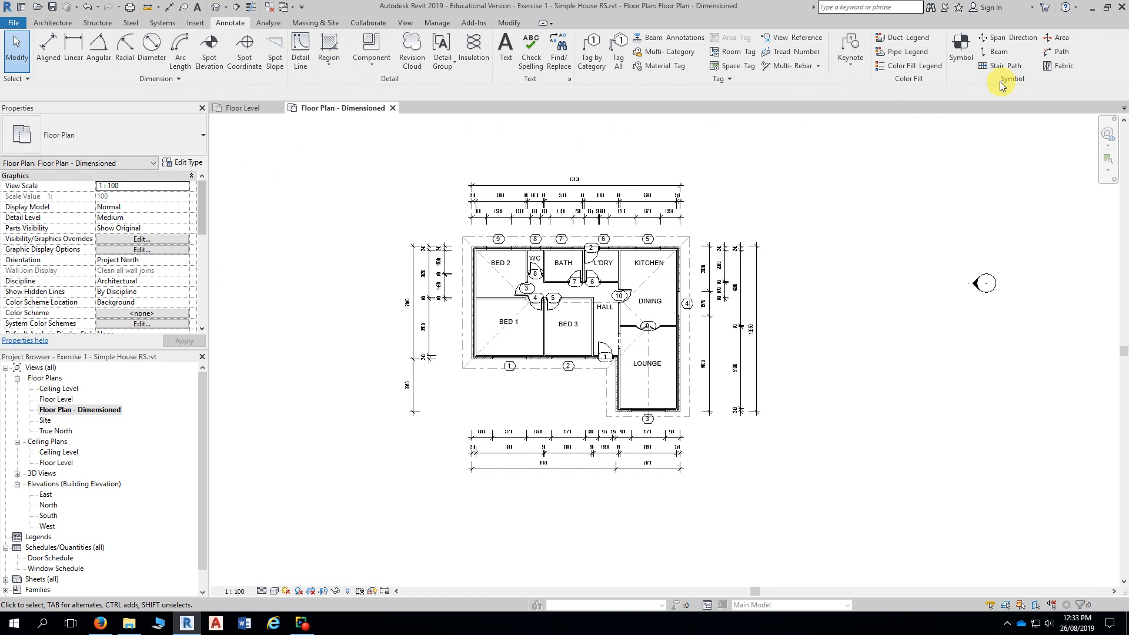
click(967, 57)
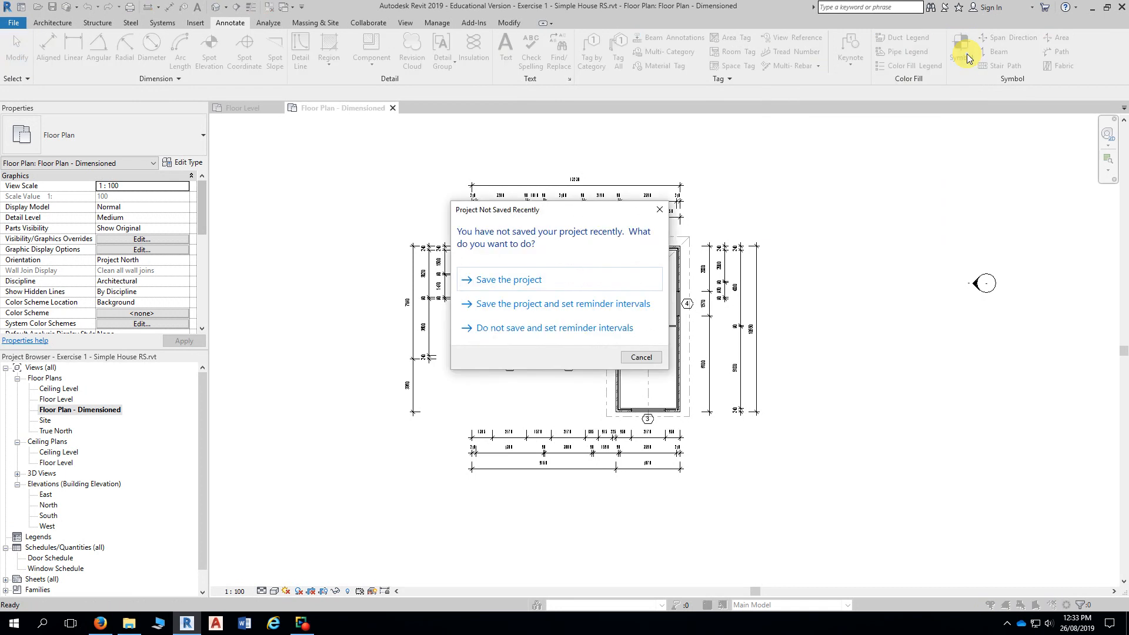
click(659, 209)
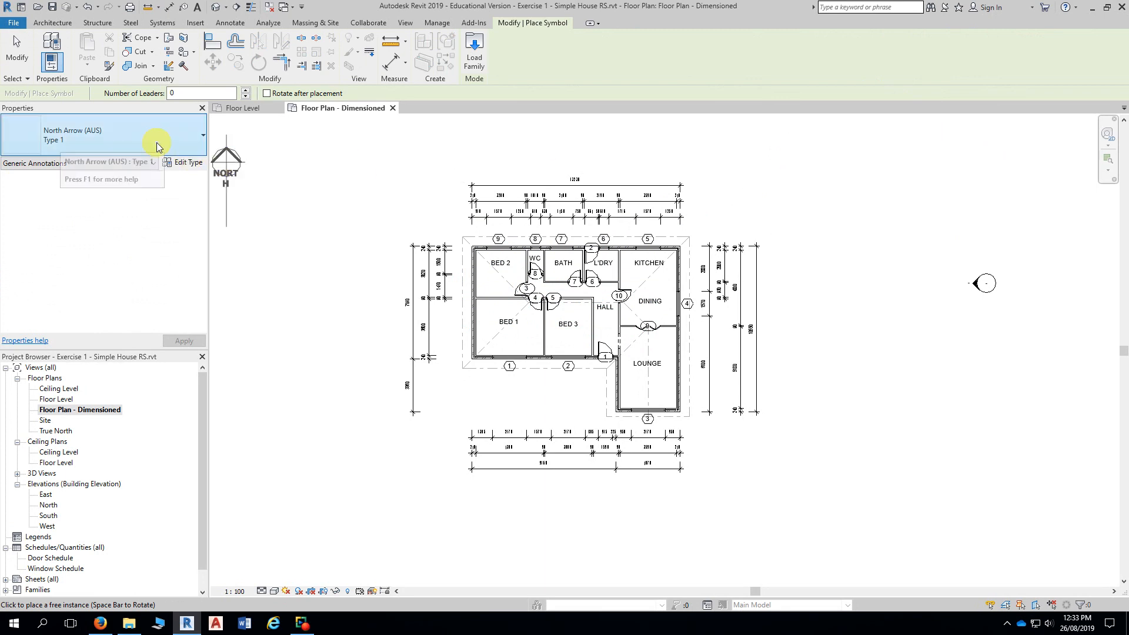
click(155, 141)
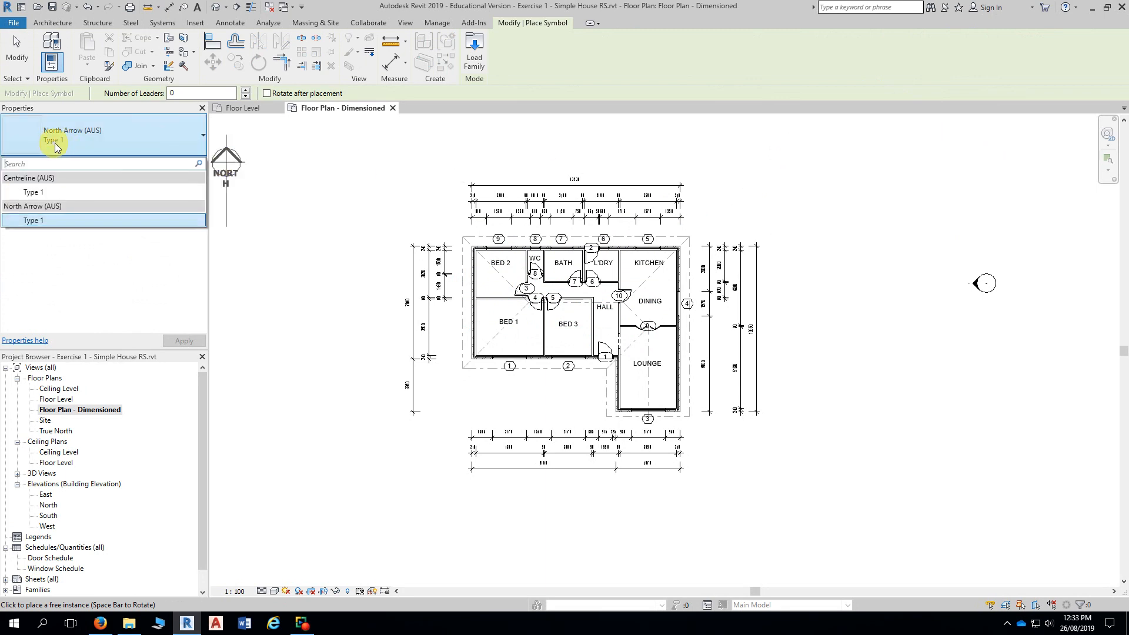
click(43, 220)
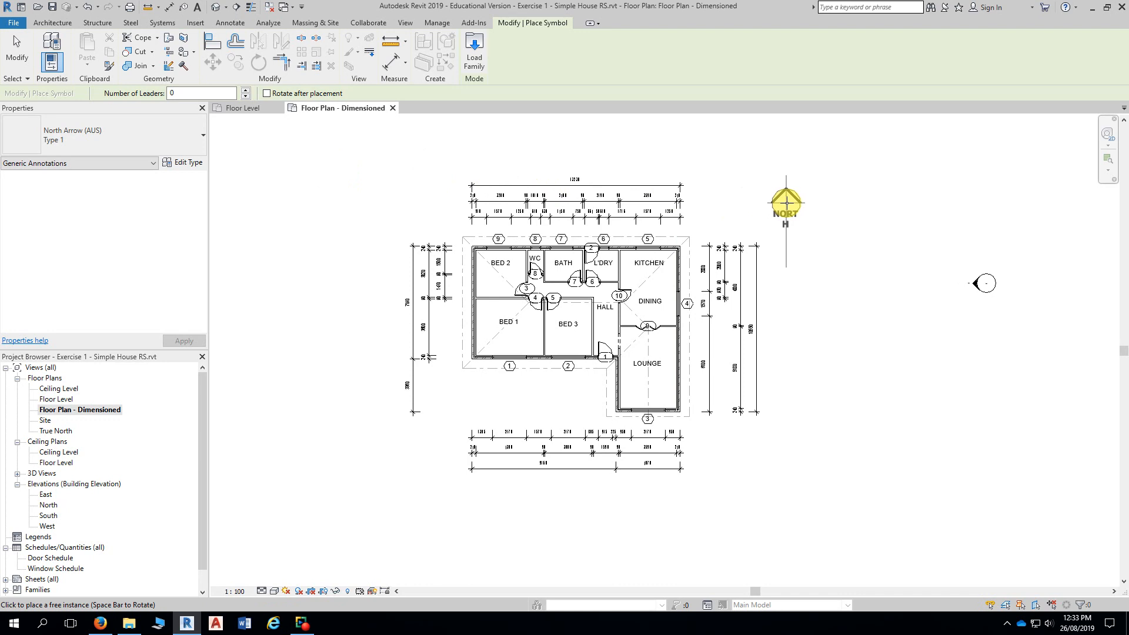
click(786, 203)
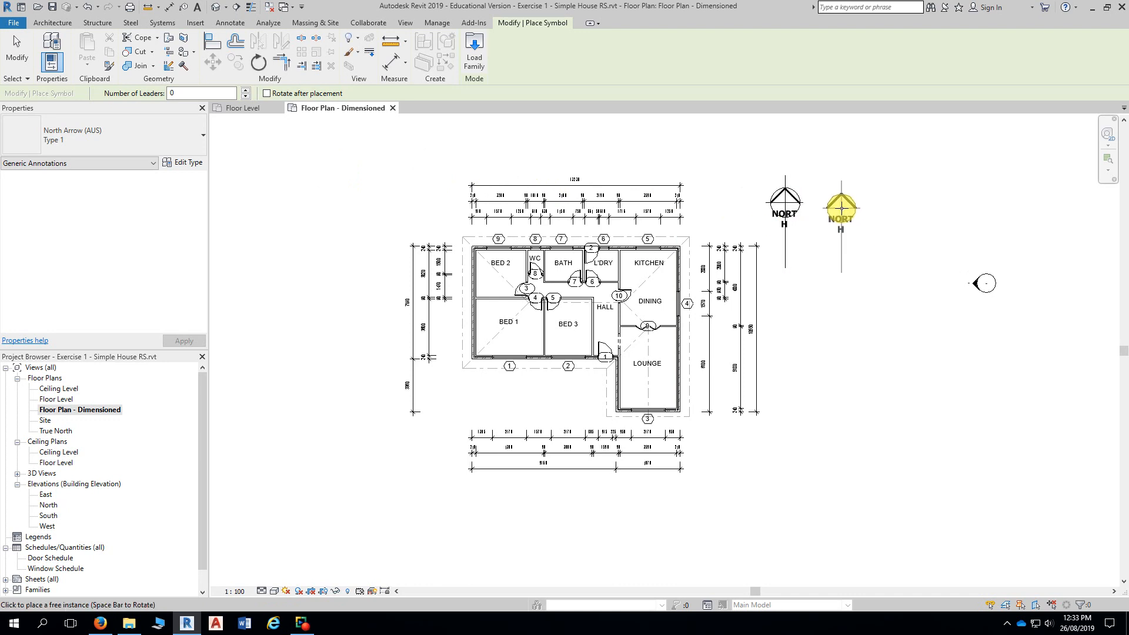
key(Escape)
- Open the family of the placed north arrow for editing
scroll(816, 226, up, 3)
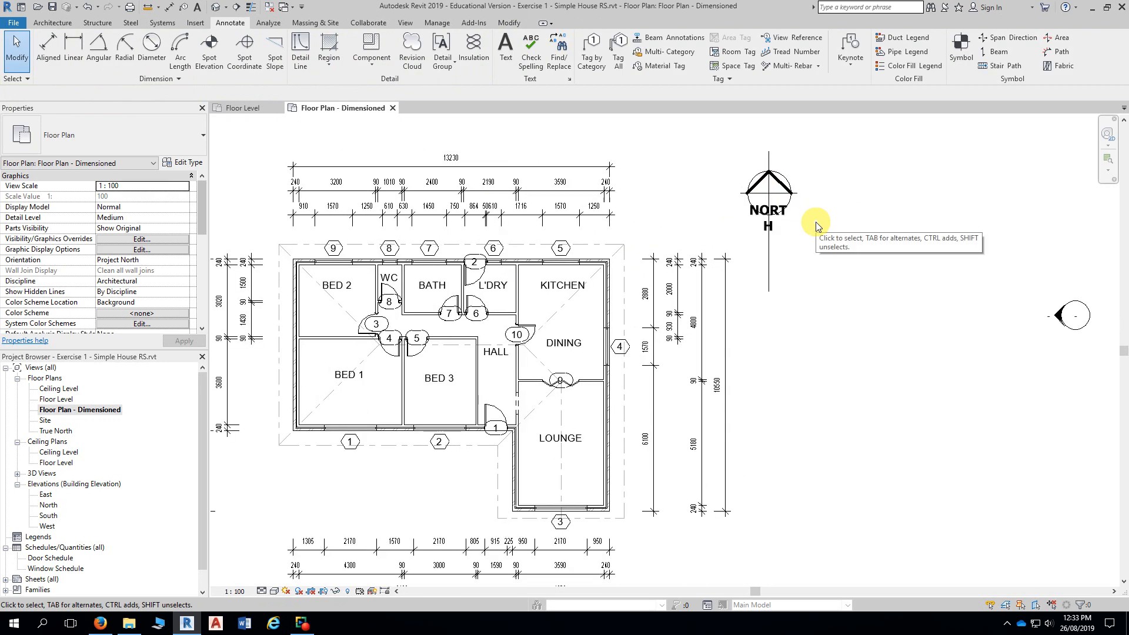
middle_drag(825, 234, 830, 242)
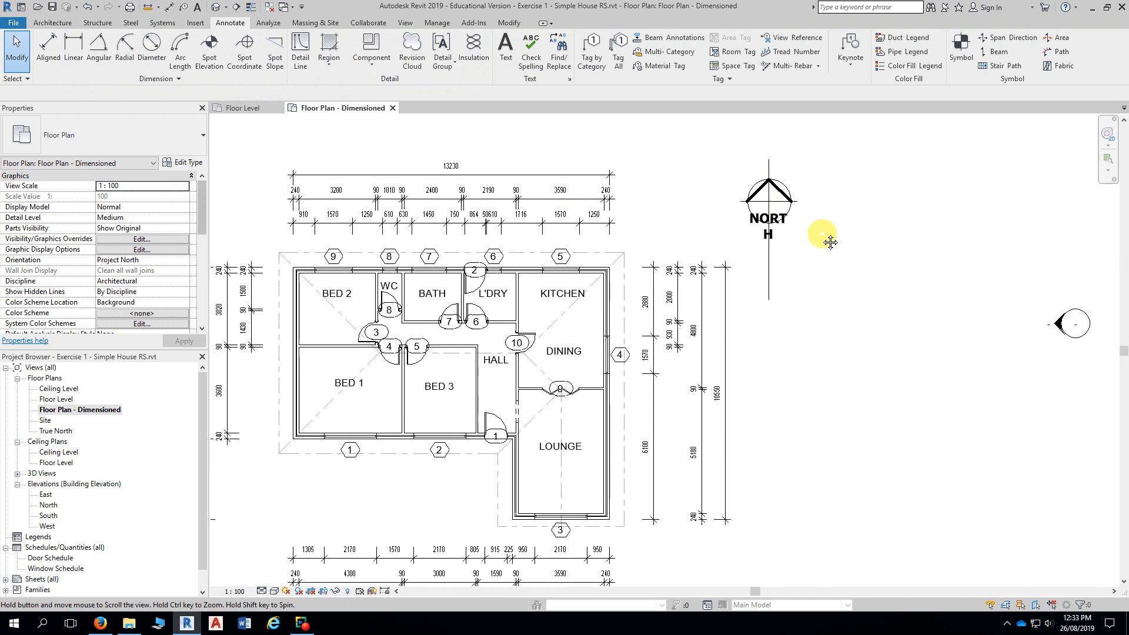
scroll(822, 240, up, 3)
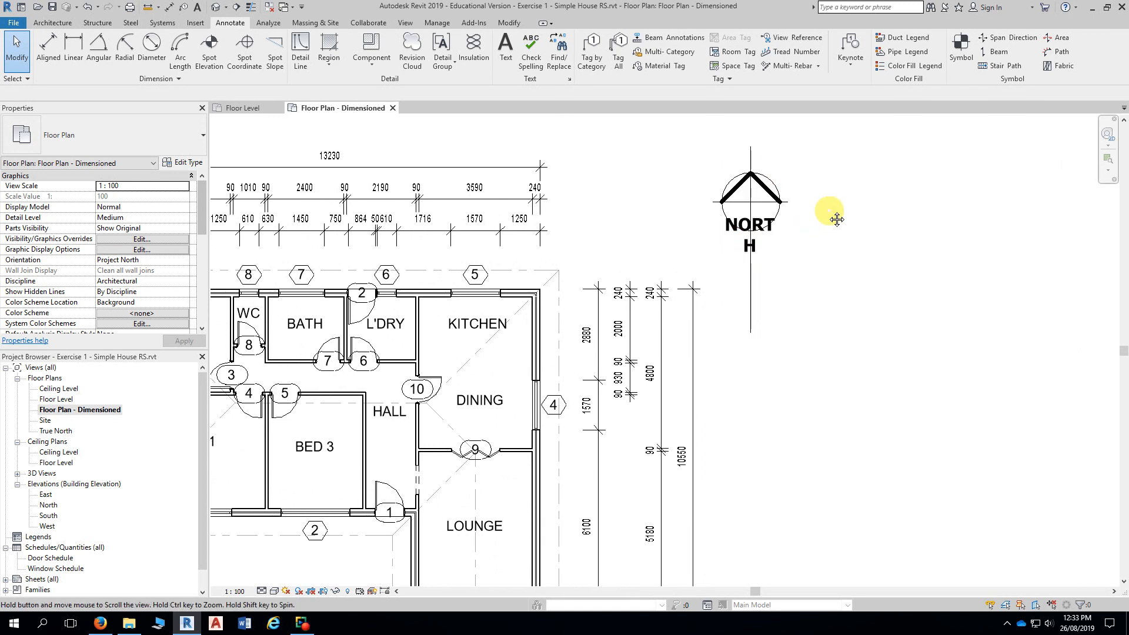
middle_drag(832, 217, 793, 216)
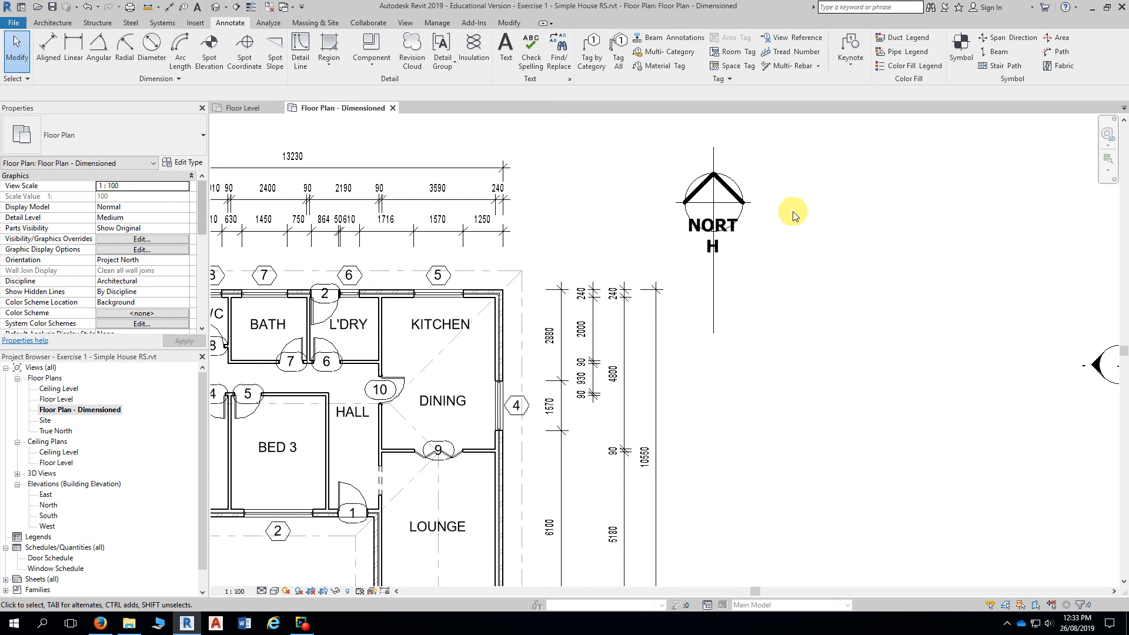
click(732, 205)
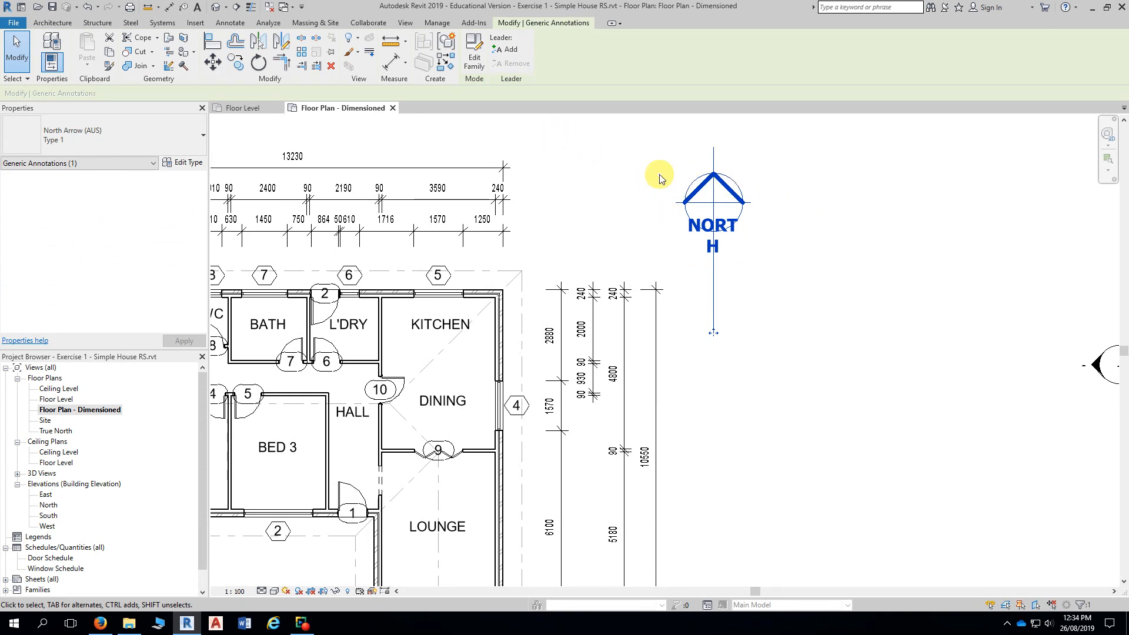
click(474, 63)
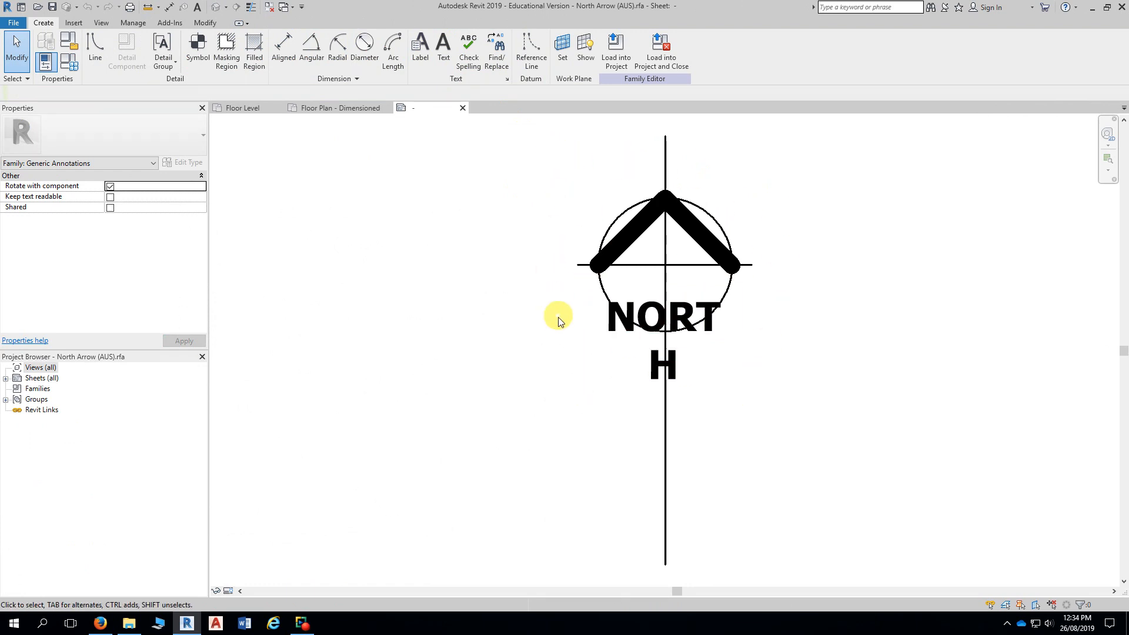
- Widen the NORTH text note in the north arrow family so the word fits on one line
scroll(588, 353, up, 2)
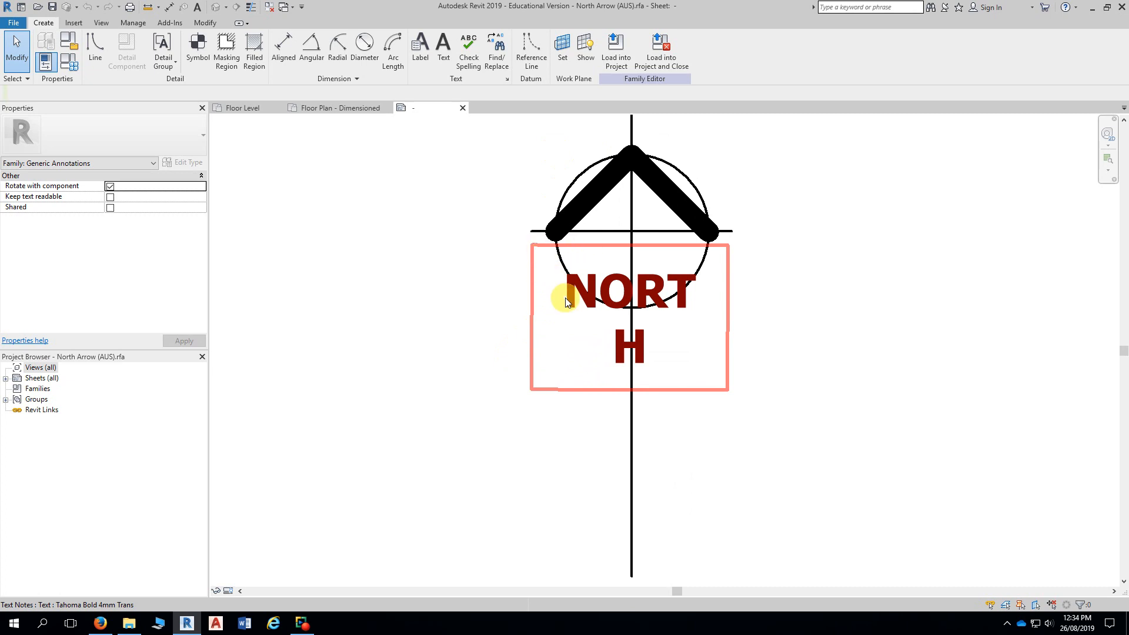
click(567, 304)
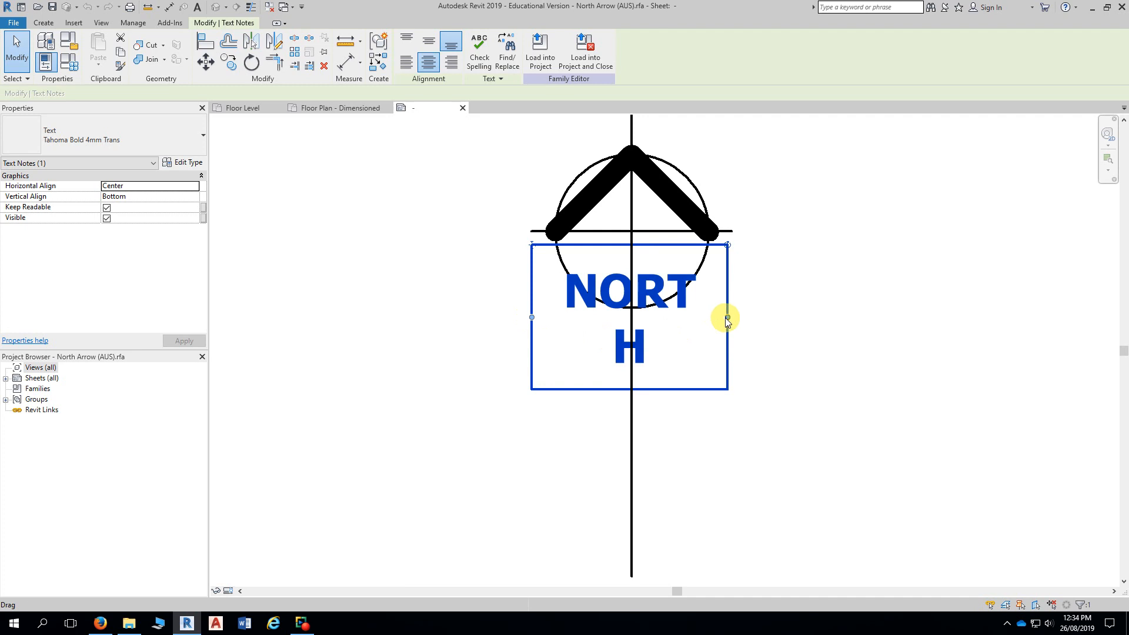
drag(728, 315, 774, 344)
double_click(587, 378)
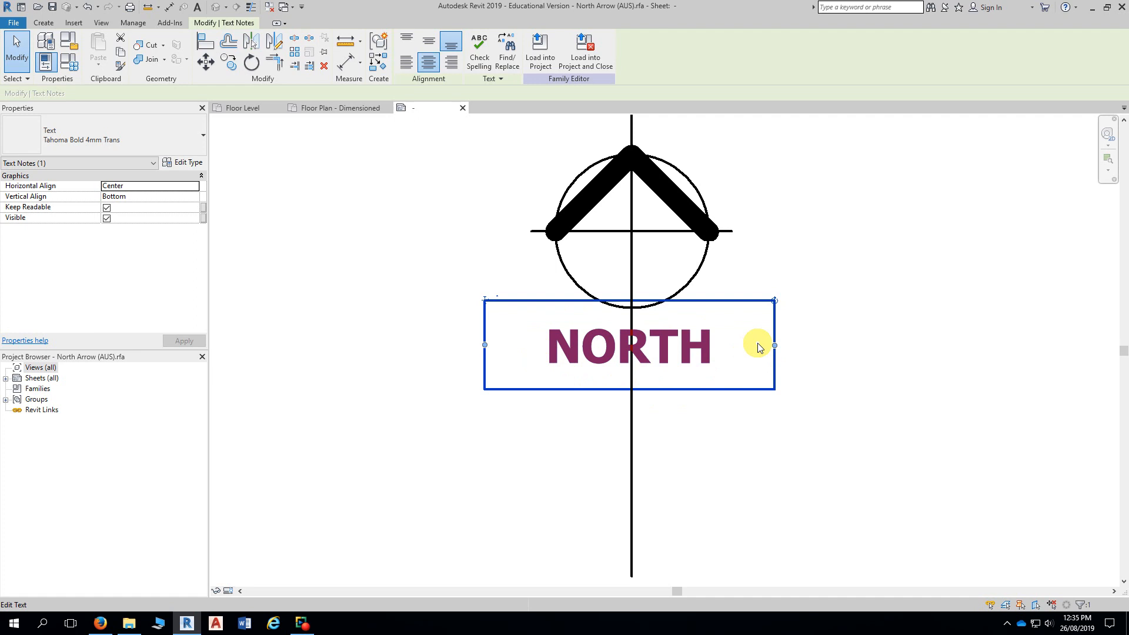
click(801, 337)
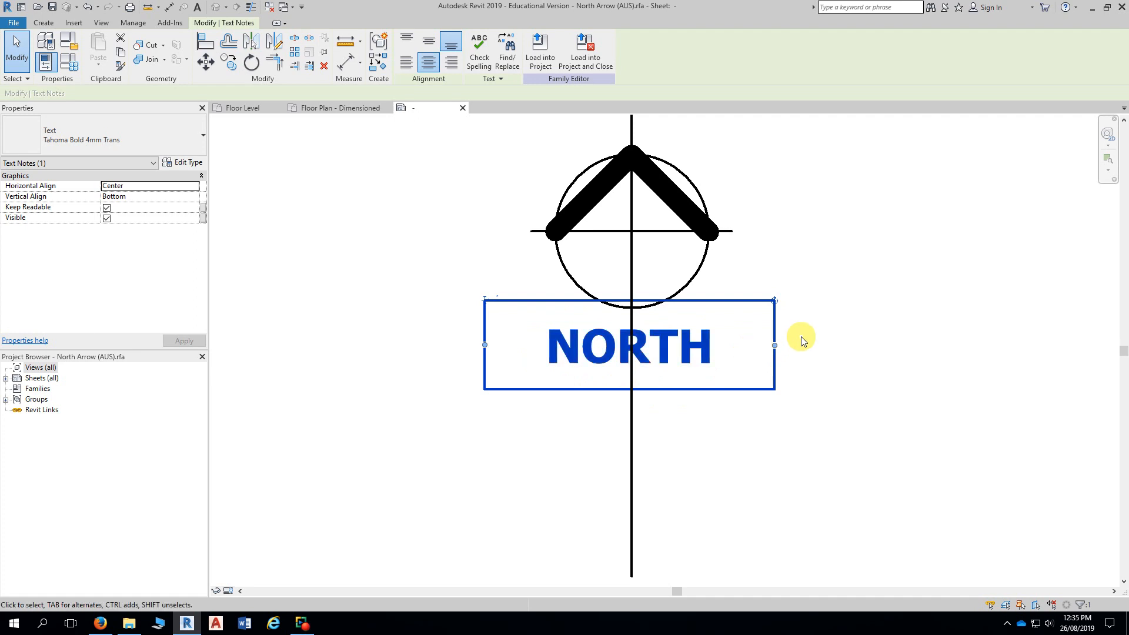
click(819, 337)
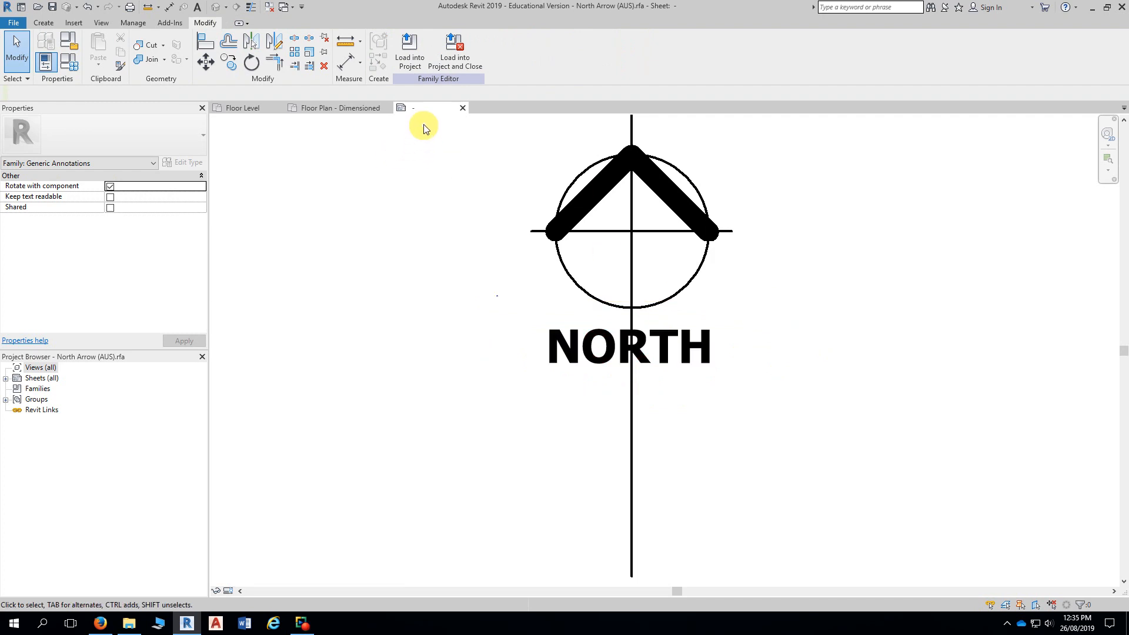
- Load the edited north arrow family into the house project, overwriting the existing version
click(410, 66)
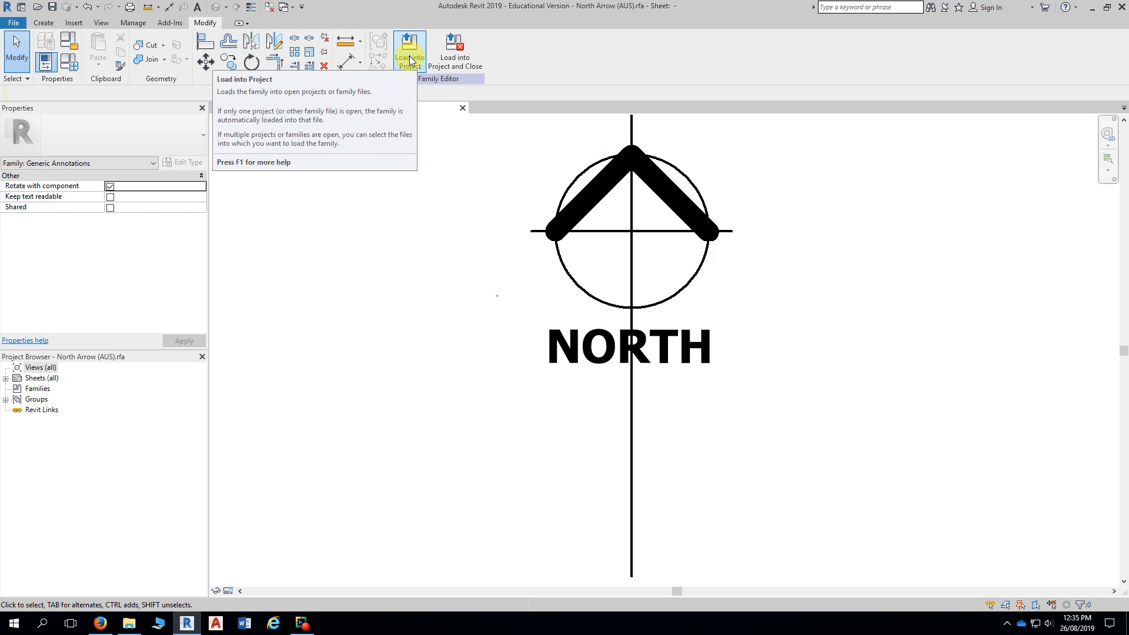
click(409, 60)
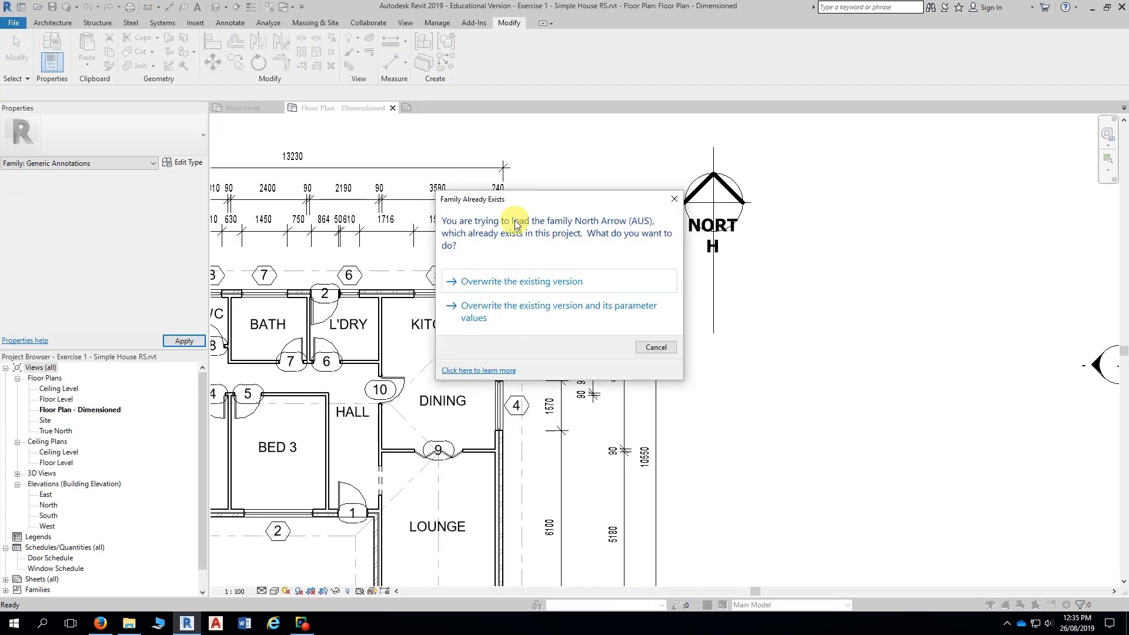
drag(530, 200, 527, 160)
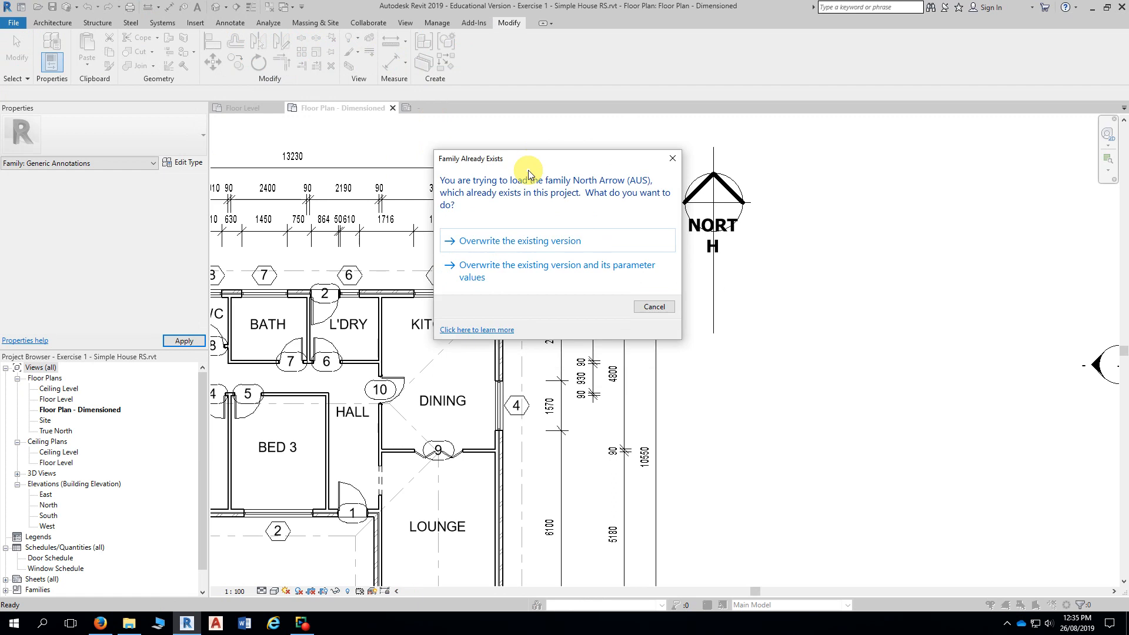
click(513, 242)
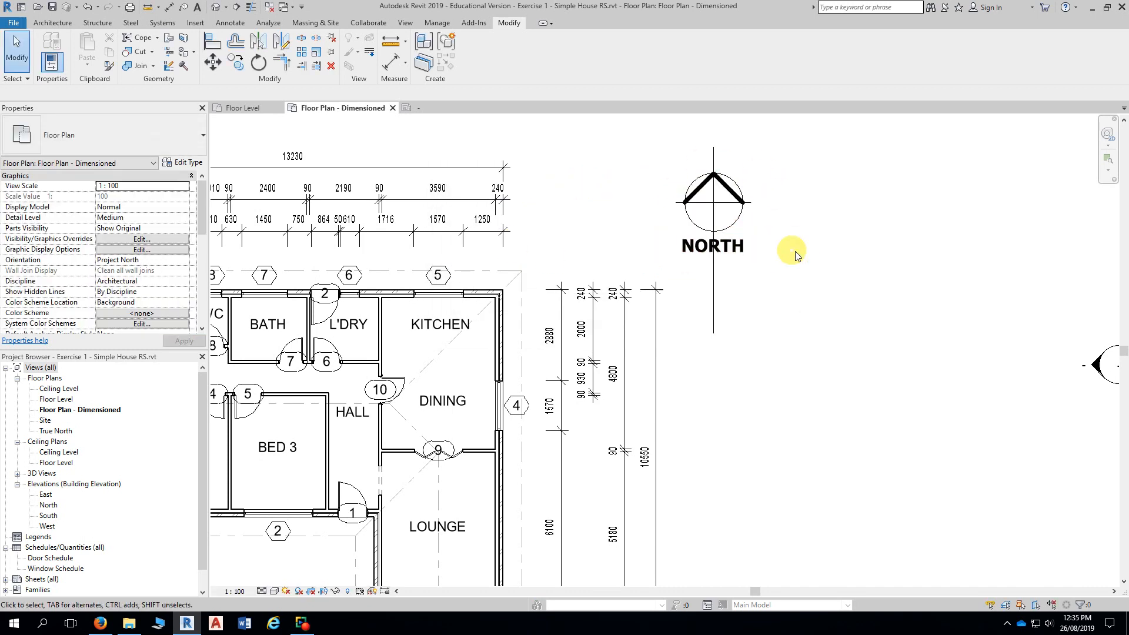
middle_drag(814, 259, 865, 259)
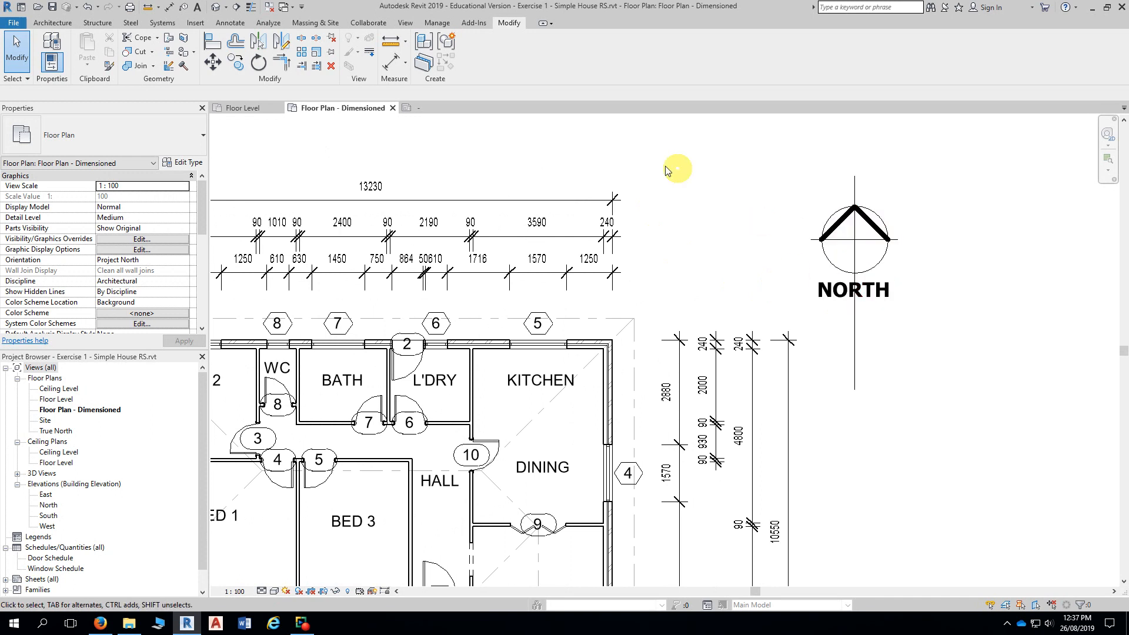
- Turn on Thin Lines so the dimensioned floor plan displays with single-width linework
click(252, 8)
scroll(696, 198, down, 1)
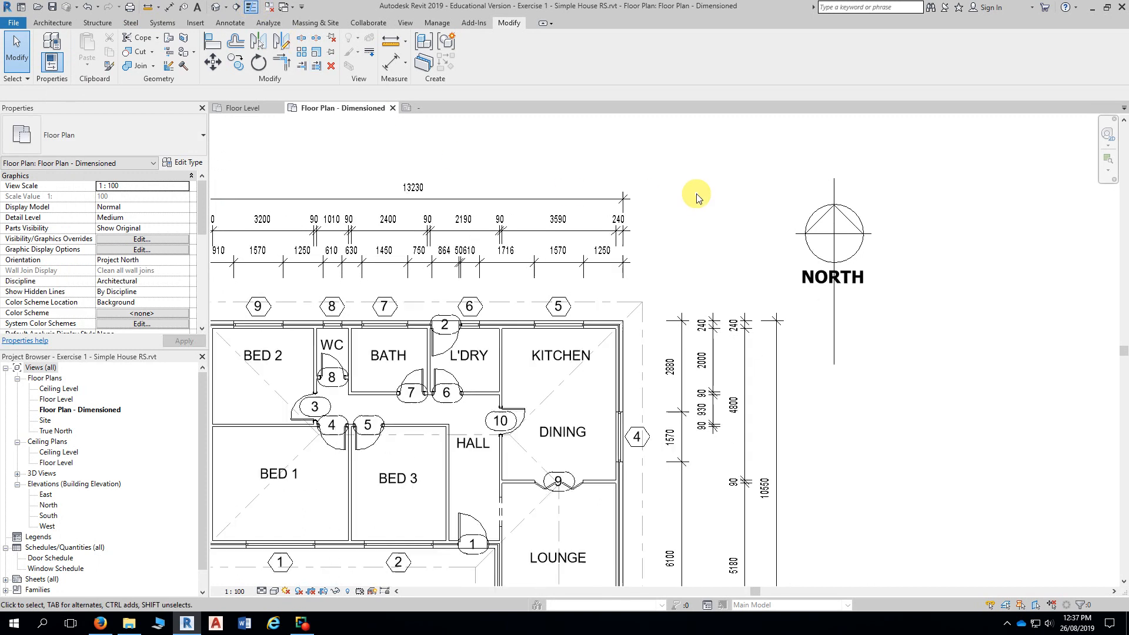
middle_drag(698, 194, 733, 191)
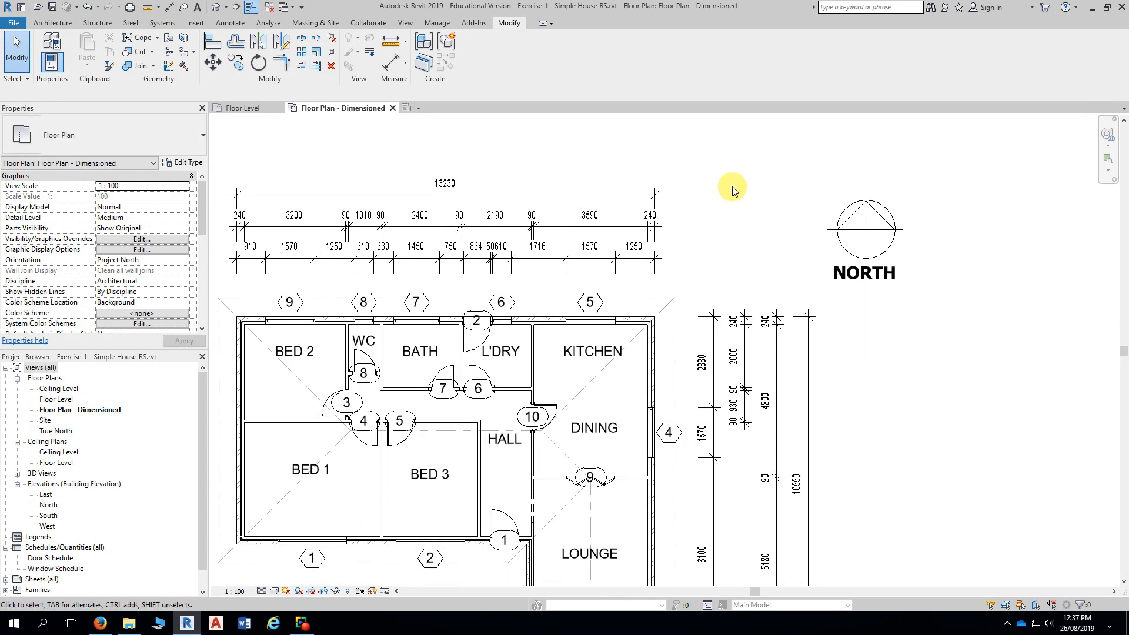
scroll(735, 192, down, 3)
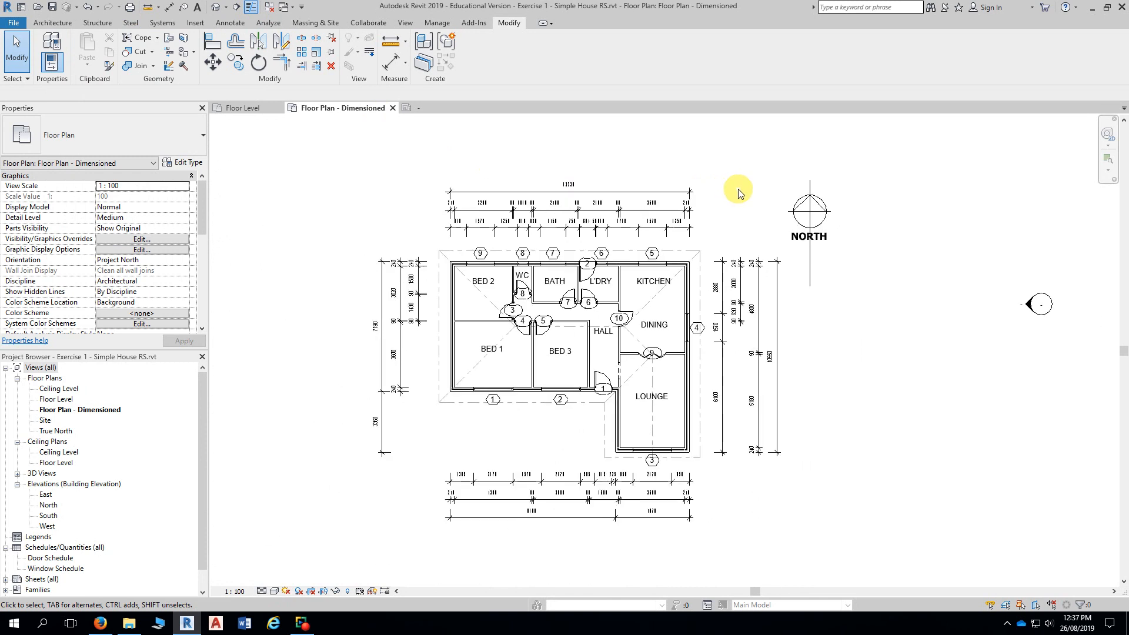
scroll(732, 191, down, 2)
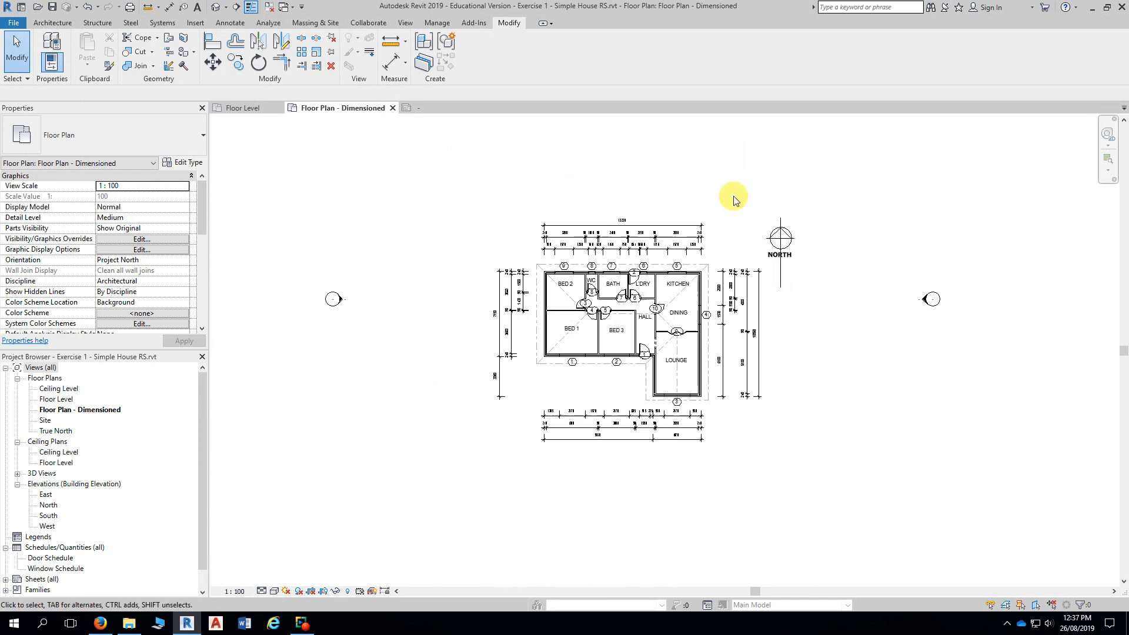
- Enable Crop View and Crop Region Visible for the Floor Plan - Dimensioned view
mouse_move(733, 187)
middle_down()
mouse_move(731, 227)
mouse_move(748, 206)
mouse_move(729, 254)
mouse_move(718, 234)
middle_up()
scroll(731, 227, down, 1)
scroll(730, 235, up, 2)
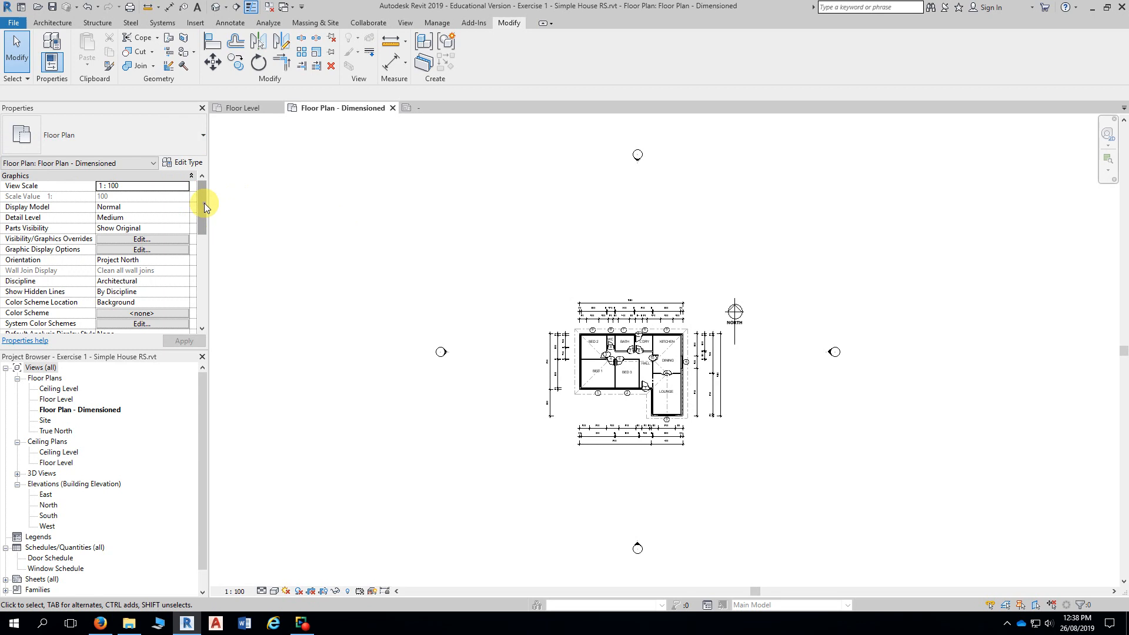
drag(202, 200, 200, 252)
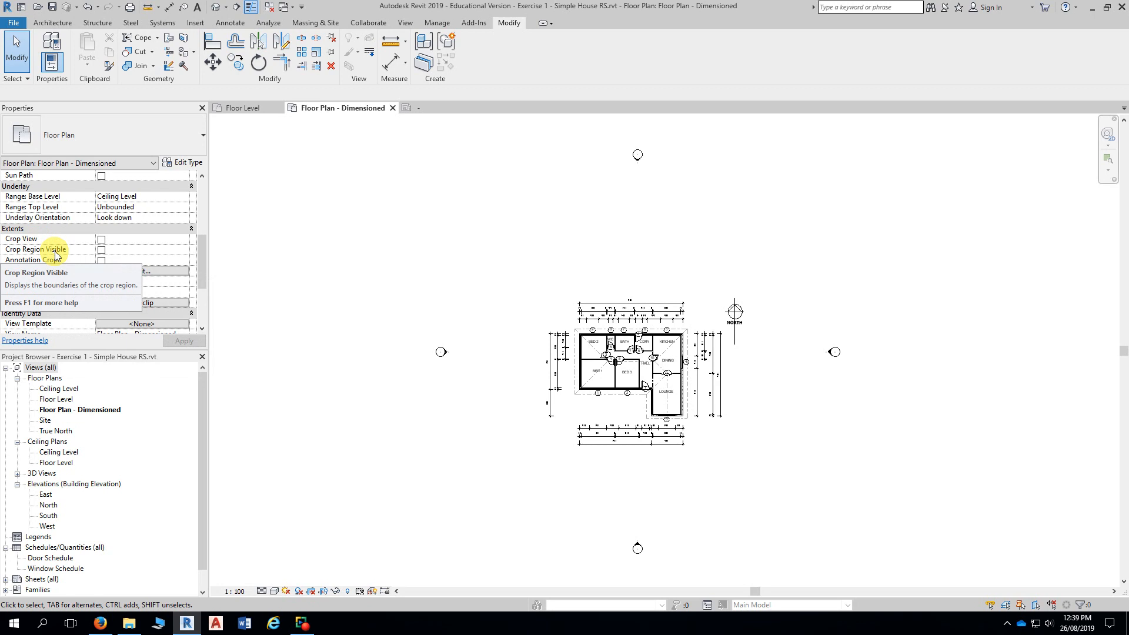
click(101, 239)
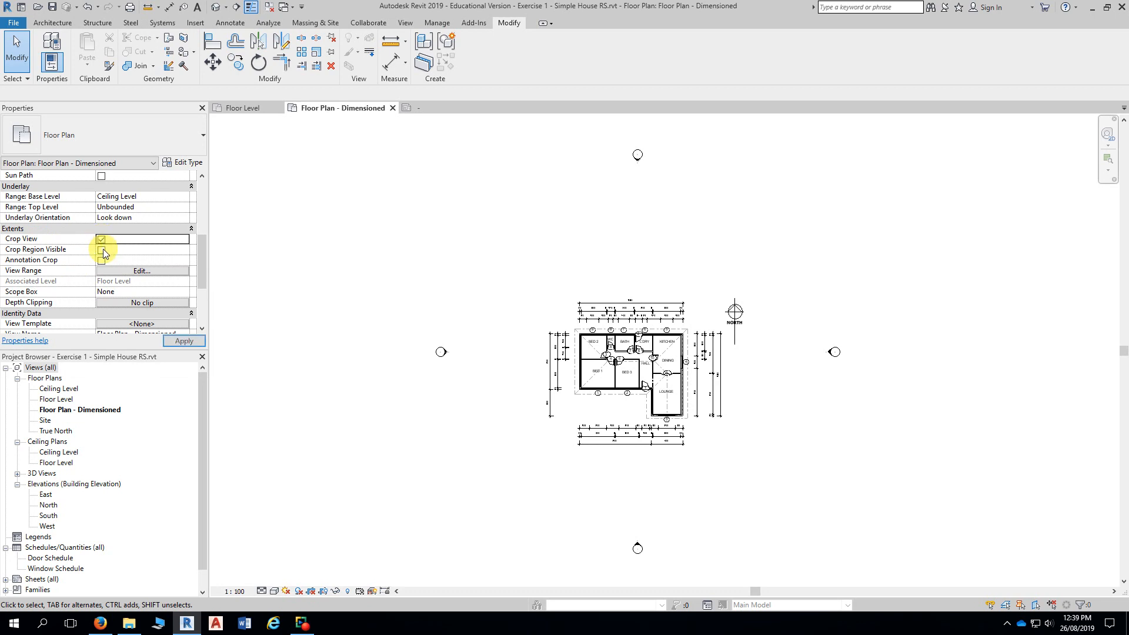
click(102, 250)
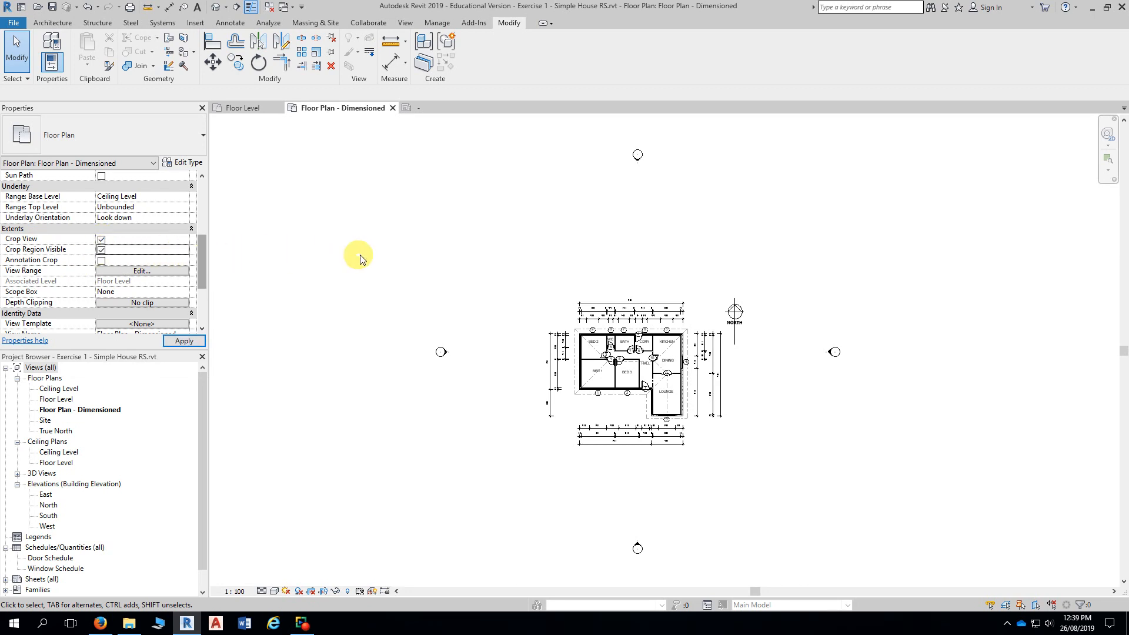
scroll(371, 259, down, 1)
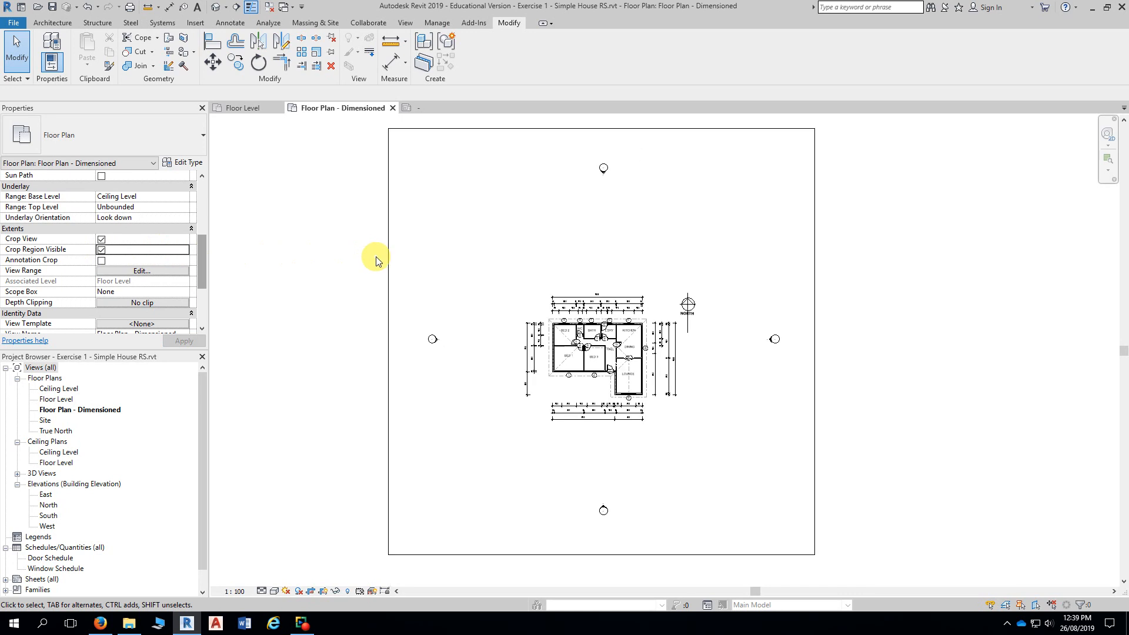
middle_drag(376, 260, 382, 270)
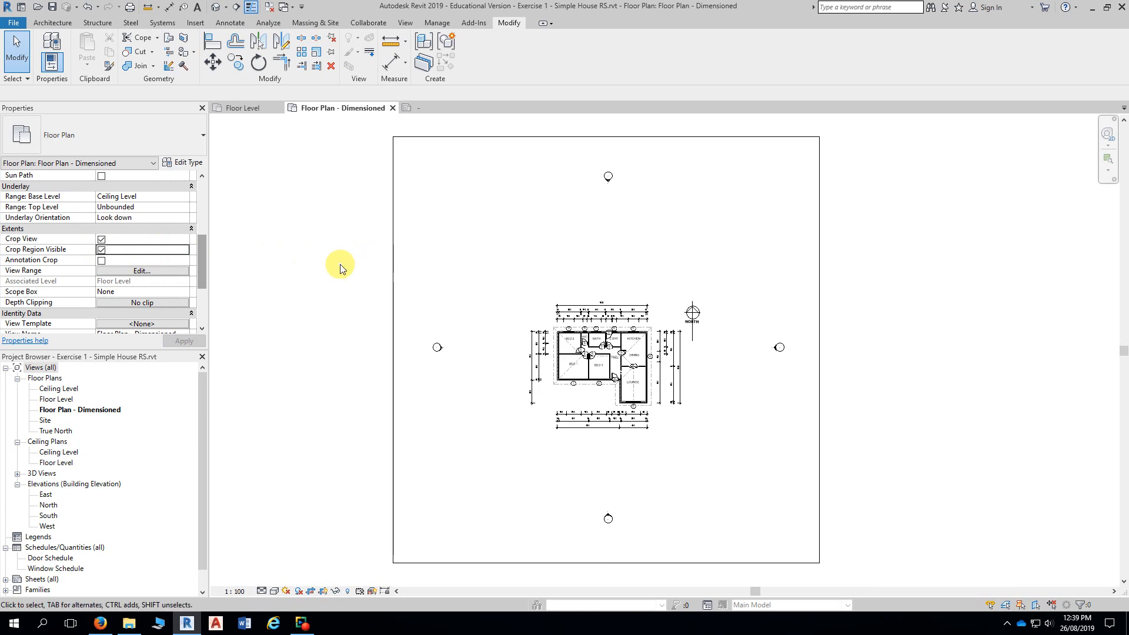
- Shrink the crop region so its upper and left edges sit just outside the dashed roof outline
click(394, 152)
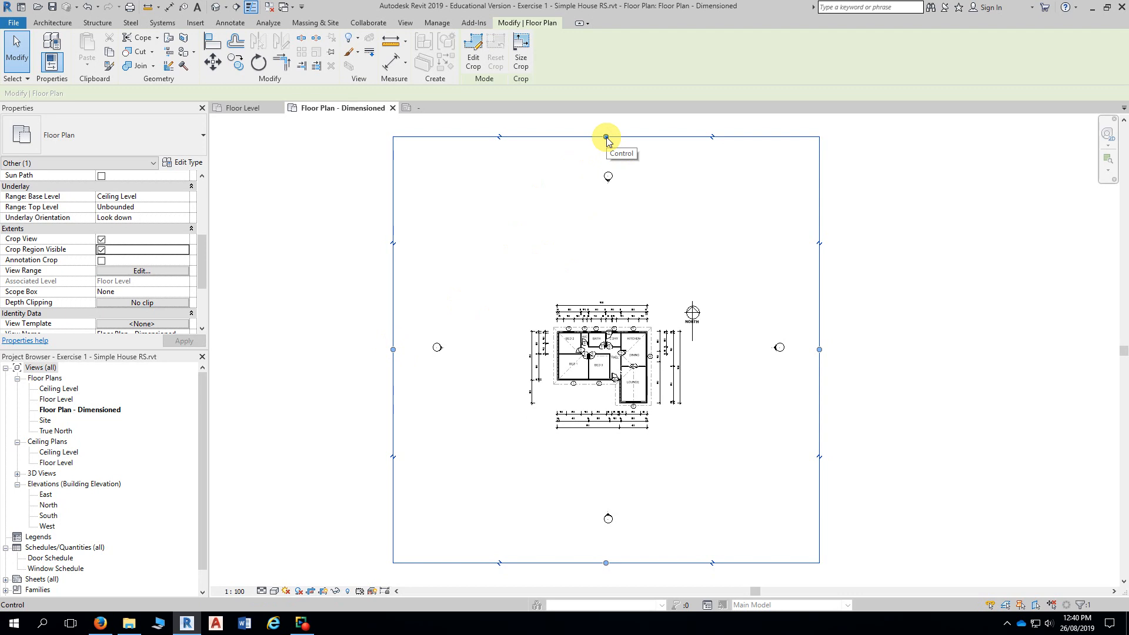
drag(606, 139, 586, 298)
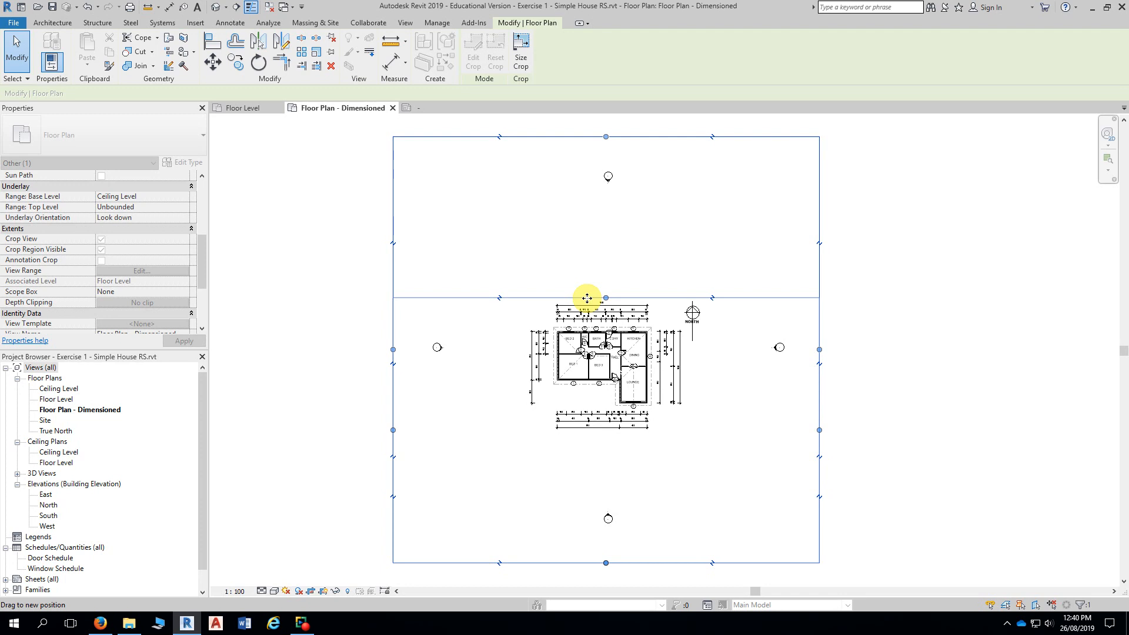
drag(587, 298, 587, 298)
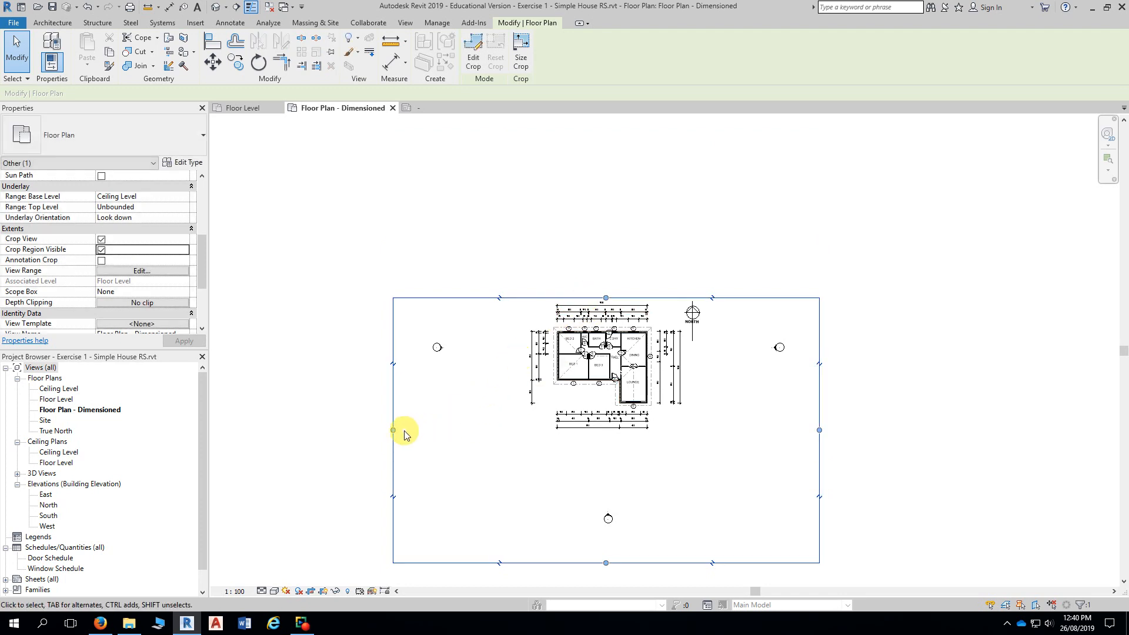
drag(394, 430, 549, 435)
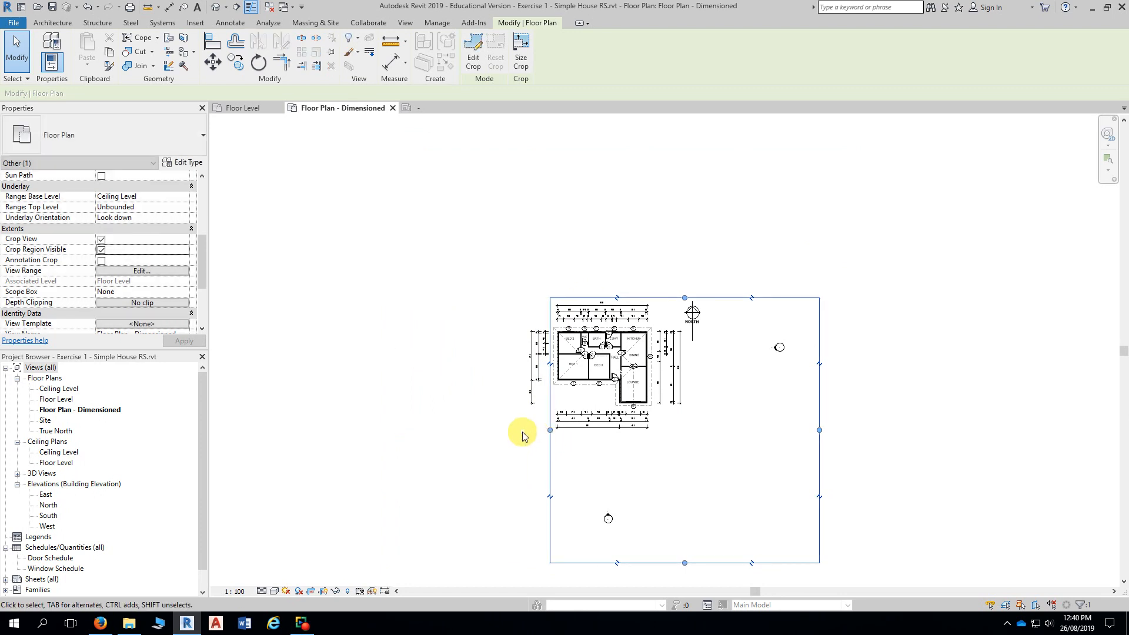
scroll(704, 381, up, 3)
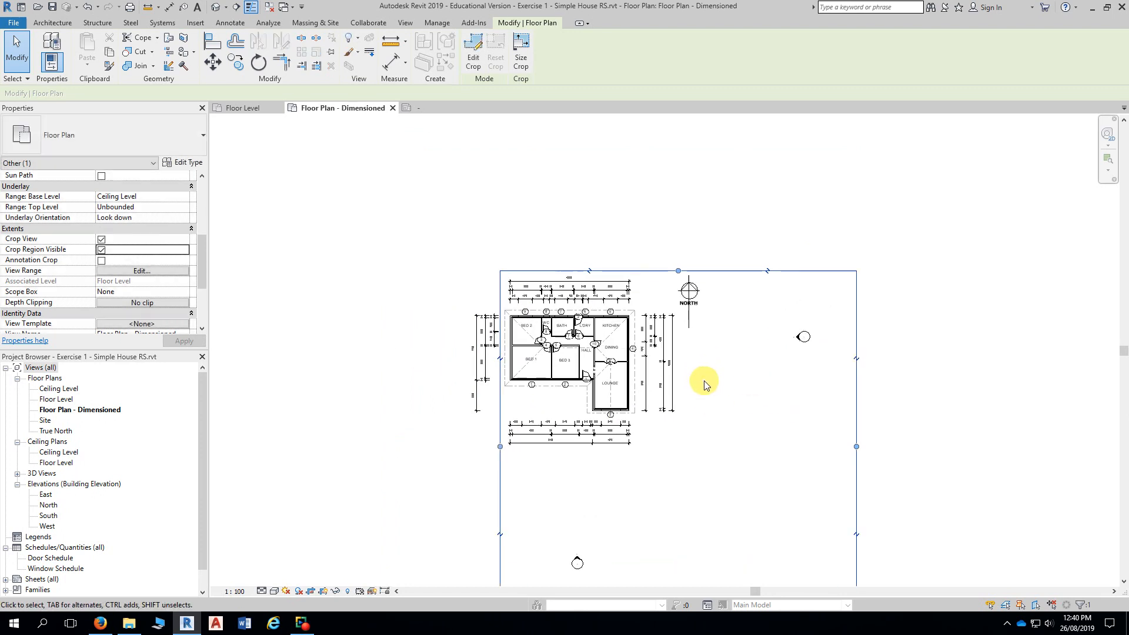
middle_drag(703, 379, 749, 349)
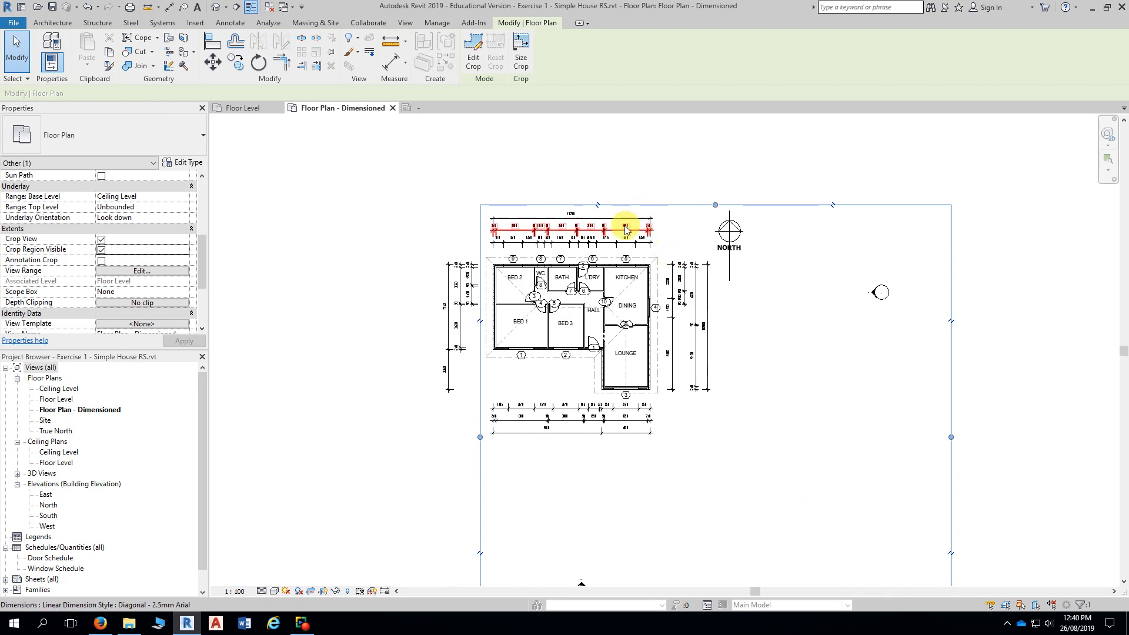
scroll(650, 226, up, 2)
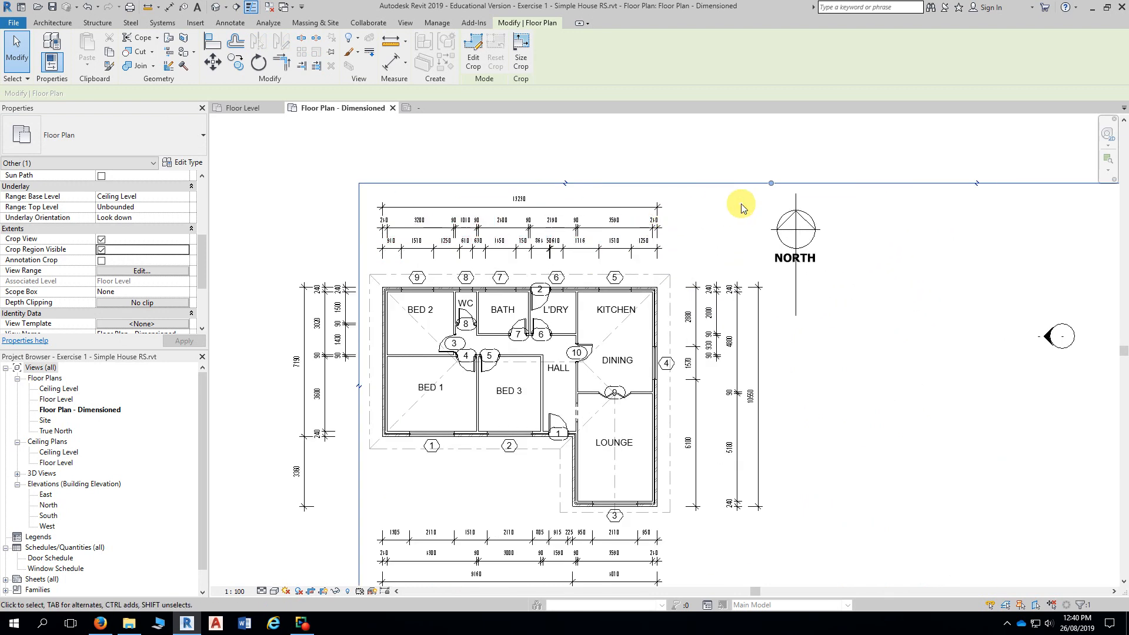
drag(770, 182, 768, 264)
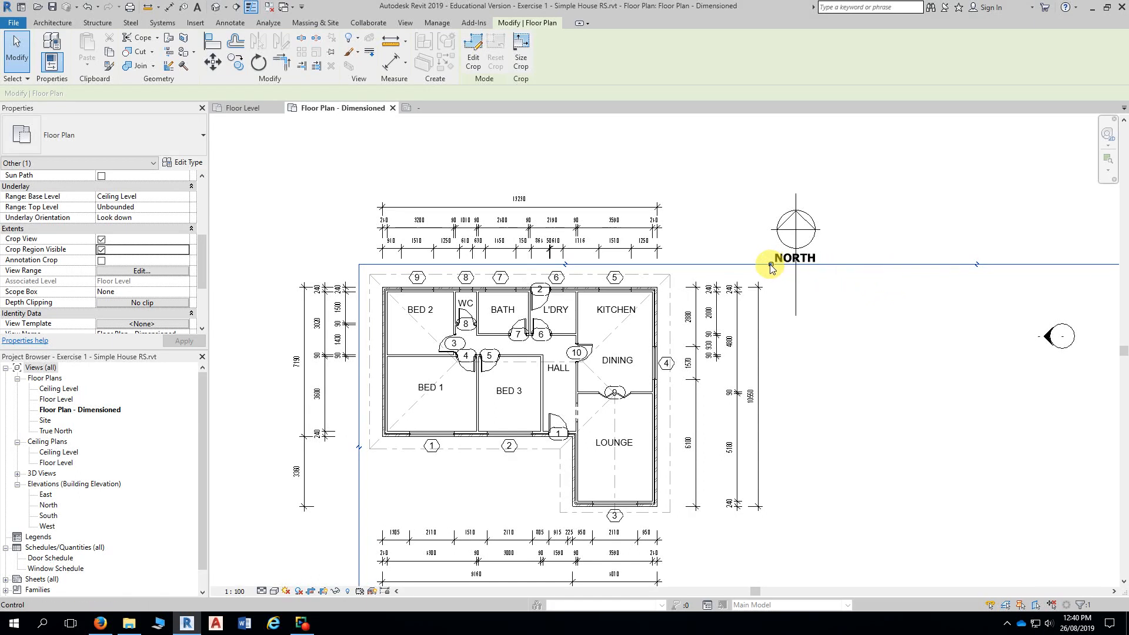
- Try cropping down through the upper rooms, and return the crop region's upper edge to just outside the roof outline
drag(772, 268, 772, 303)
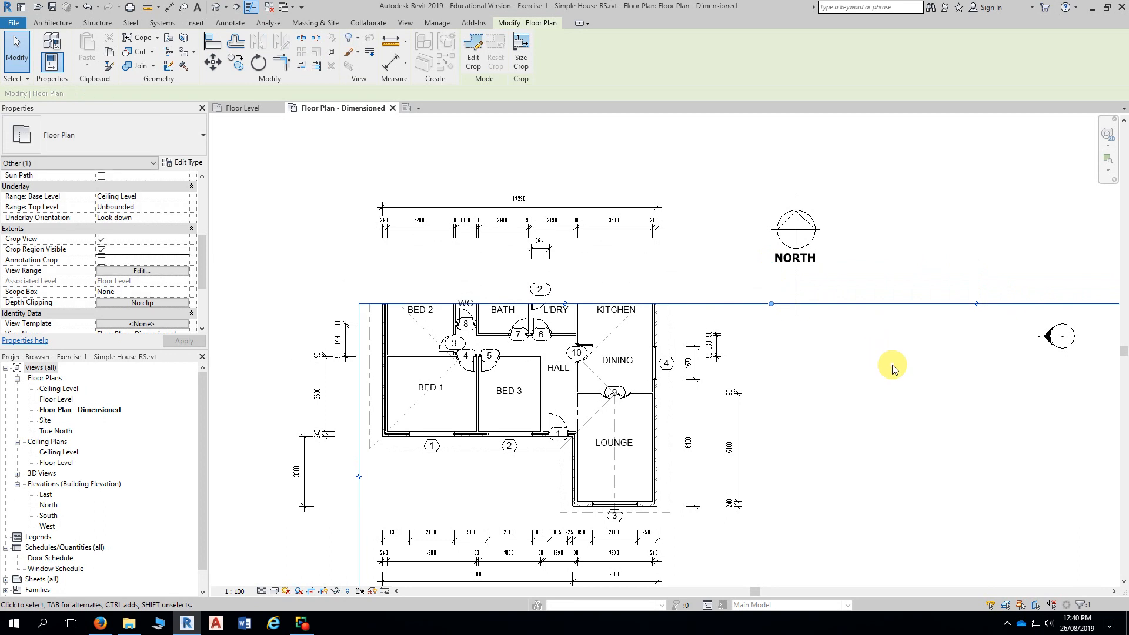
drag(771, 303, 774, 317)
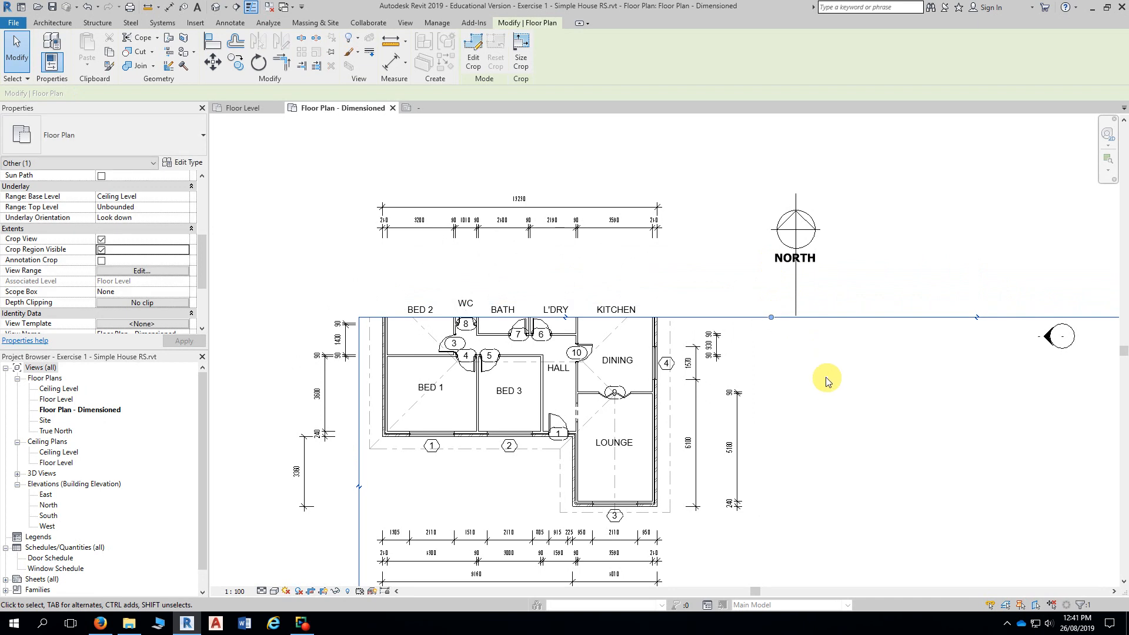
drag(771, 318, 772, 347)
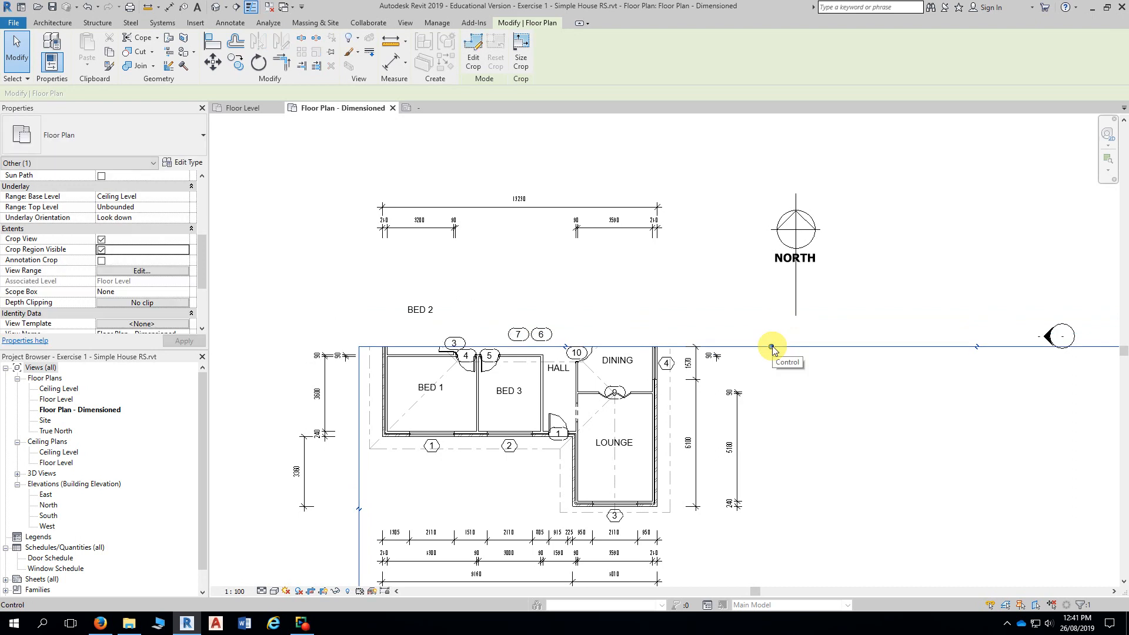
drag(772, 346, 772, 266)
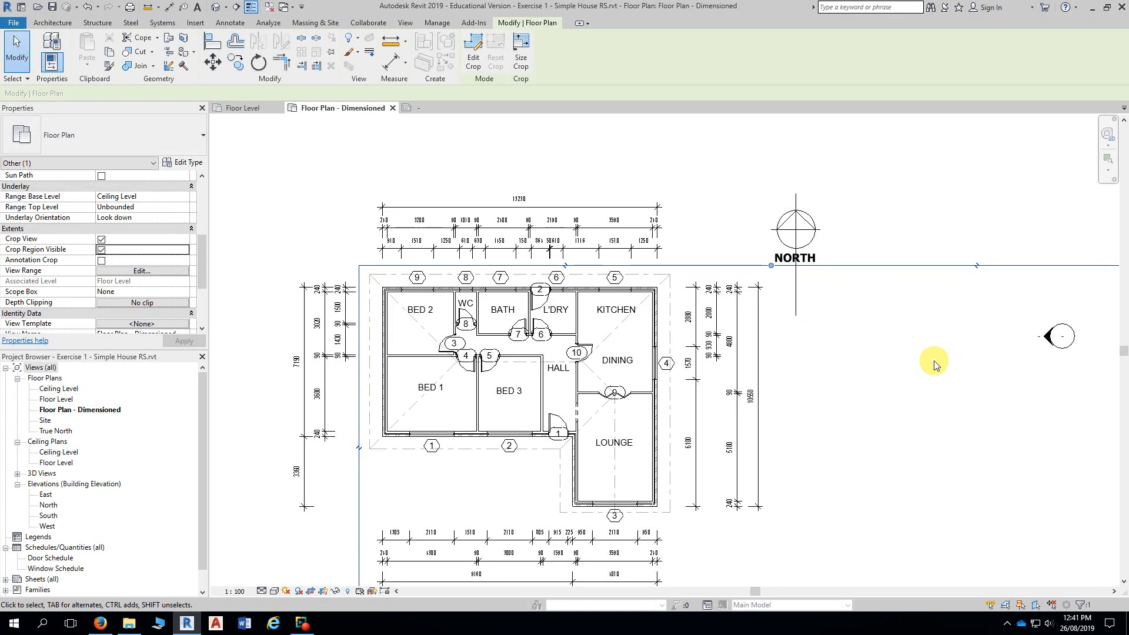
- Bring the crop region's right edge in to just outside the roof outline
scroll(834, 368, down, 3)
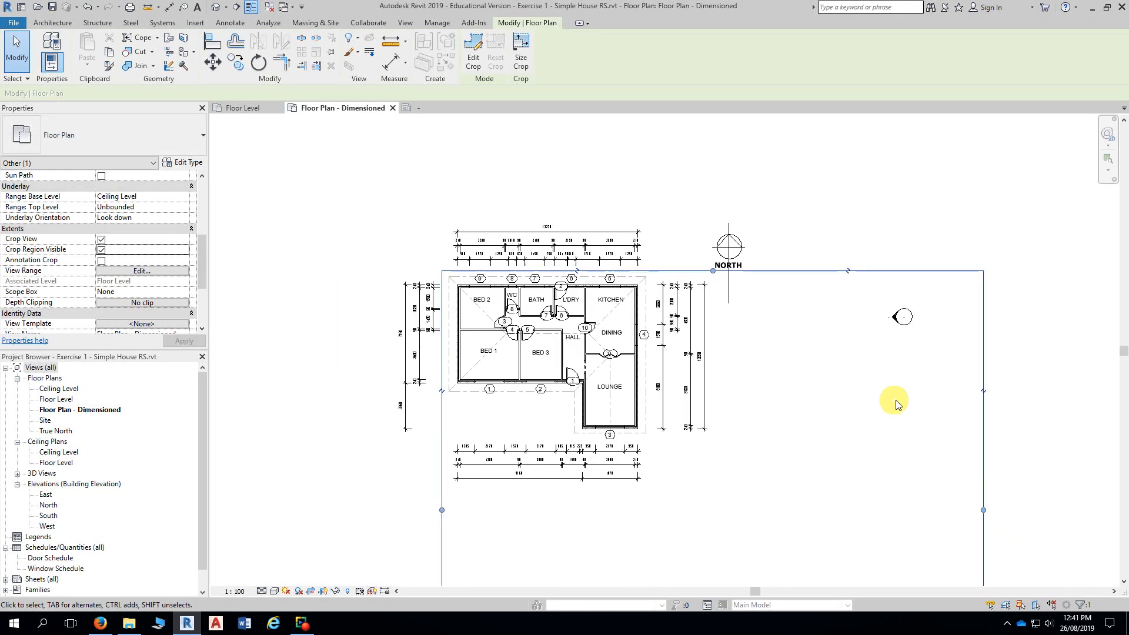
drag(983, 509, 652, 511)
scroll(318, 445, up, 1)
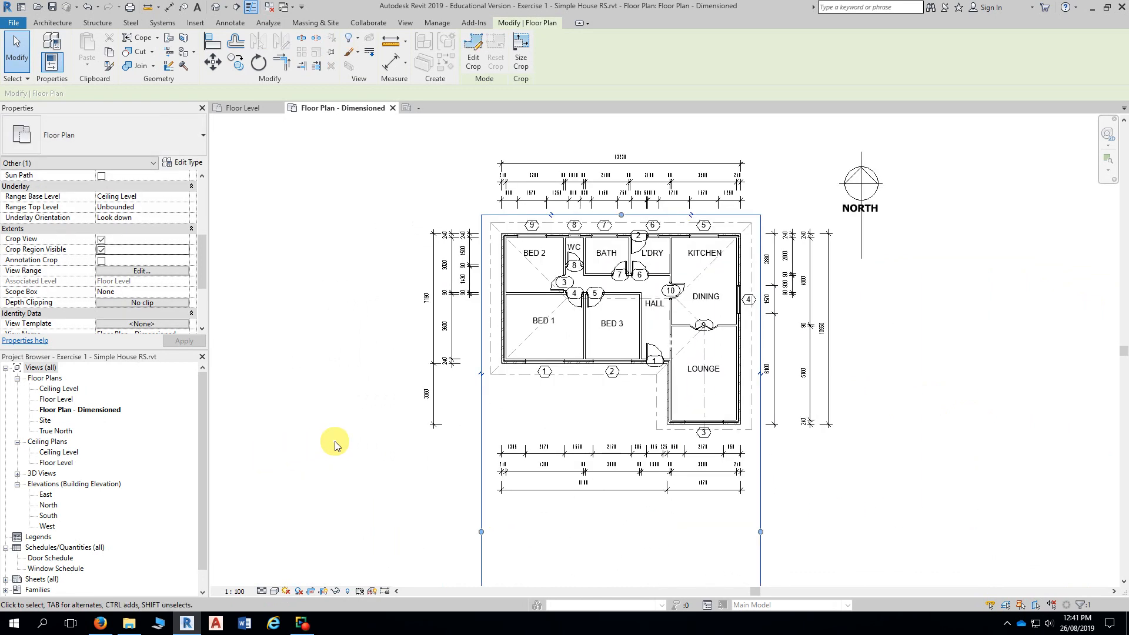
- Raise the crop region's lower edge to just outside the roof outline below the lounge, and deselect the region
scroll(335, 441, up, 1)
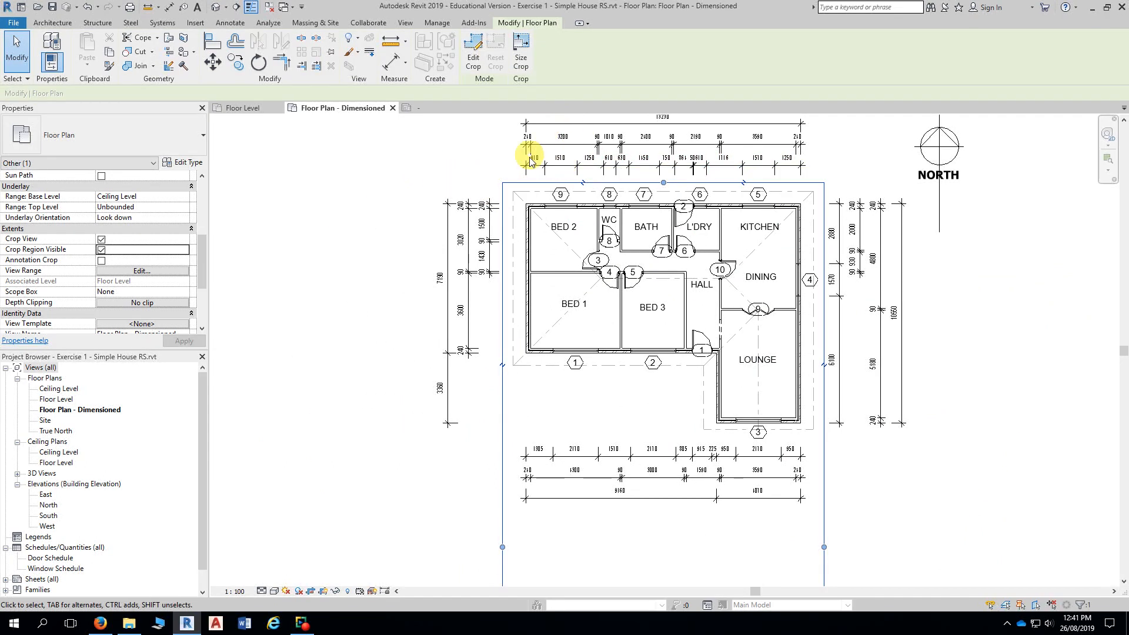
scroll(440, 360, down, 1)
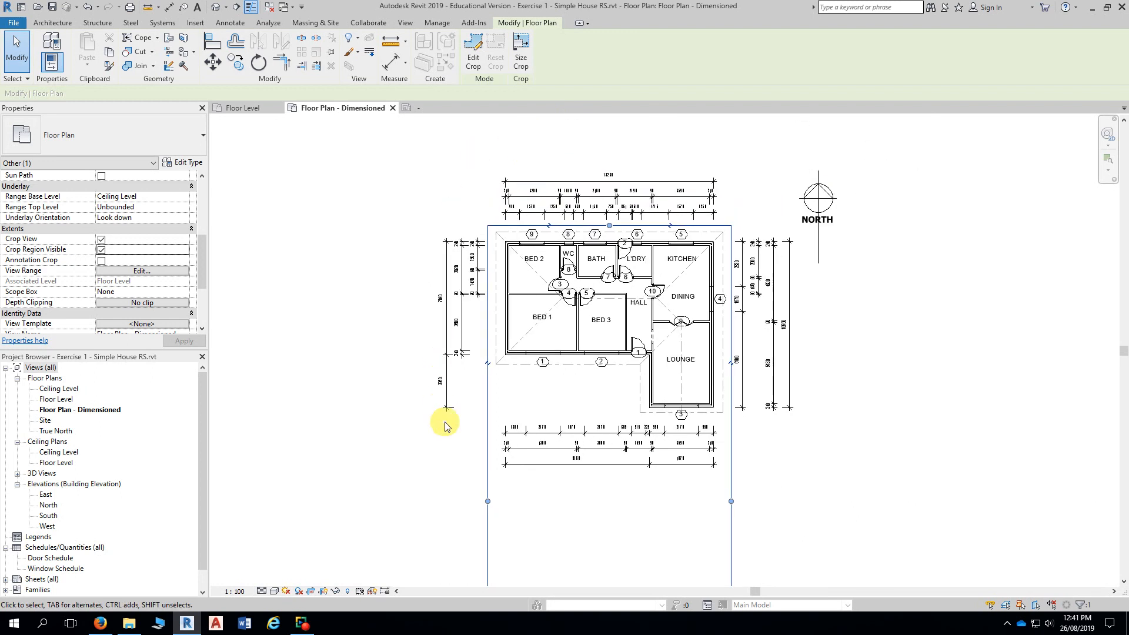
scroll(459, 438, down, 2)
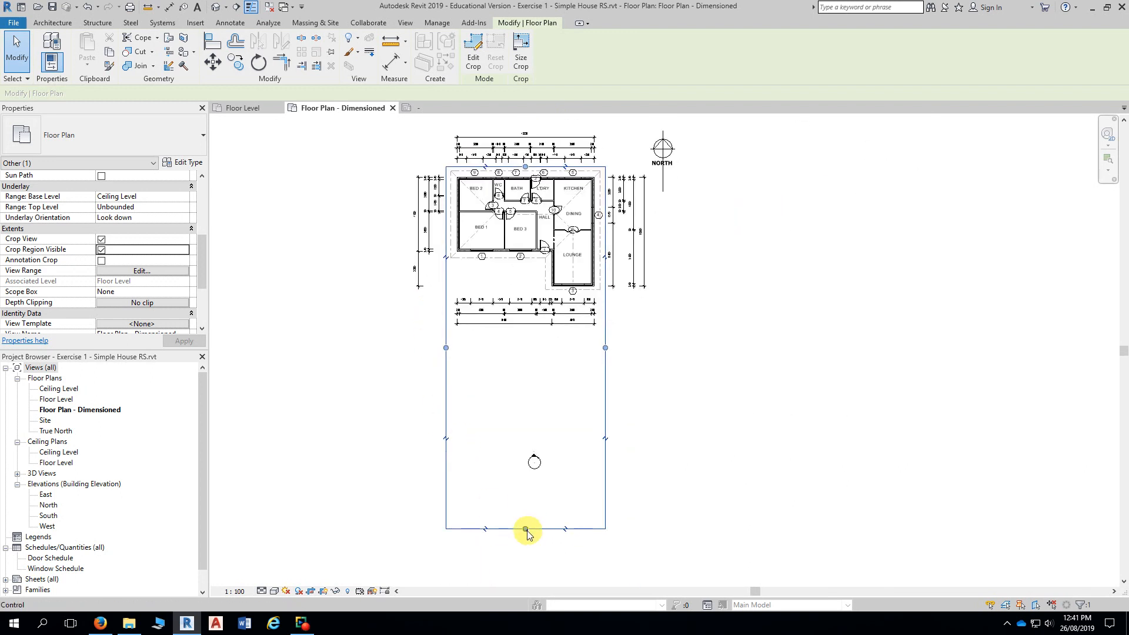
drag(527, 531, 525, 413)
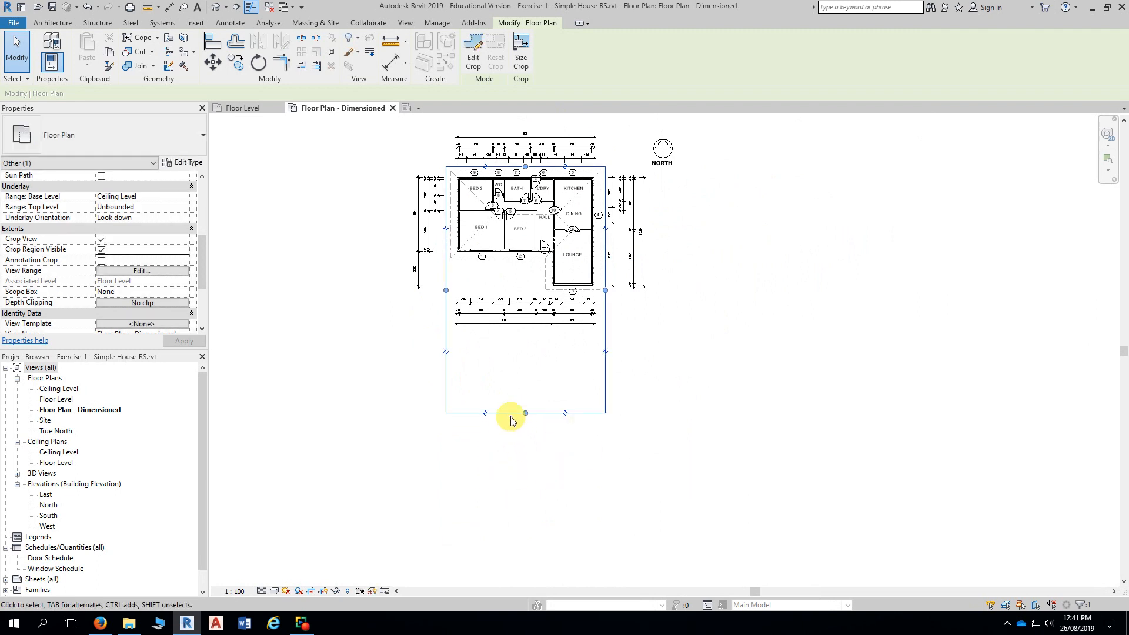
drag(525, 412, 525, 296)
scroll(448, 316, up, 1)
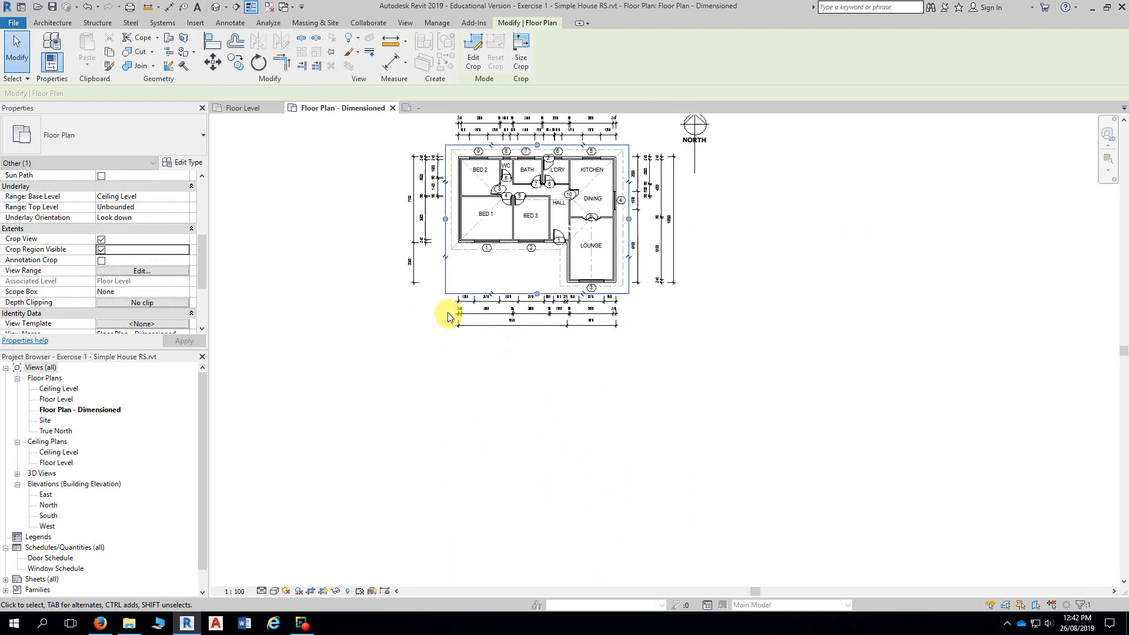
scroll(411, 311, up, 3)
scroll(512, 406, down, 1)
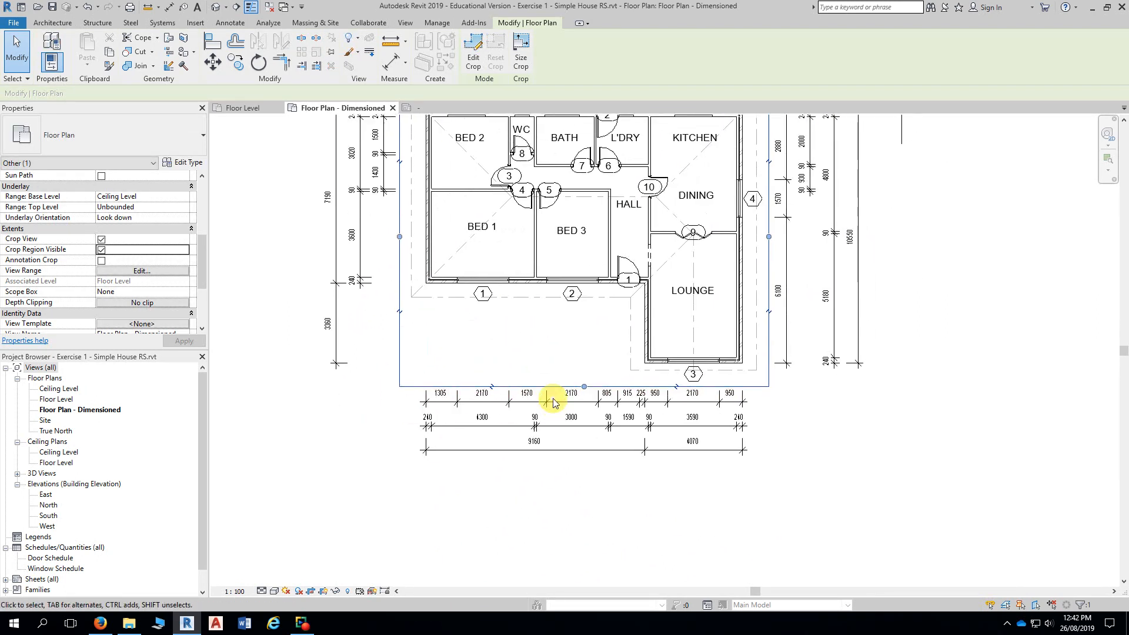
scroll(552, 402, up, 2)
drag(606, 378, 606, 358)
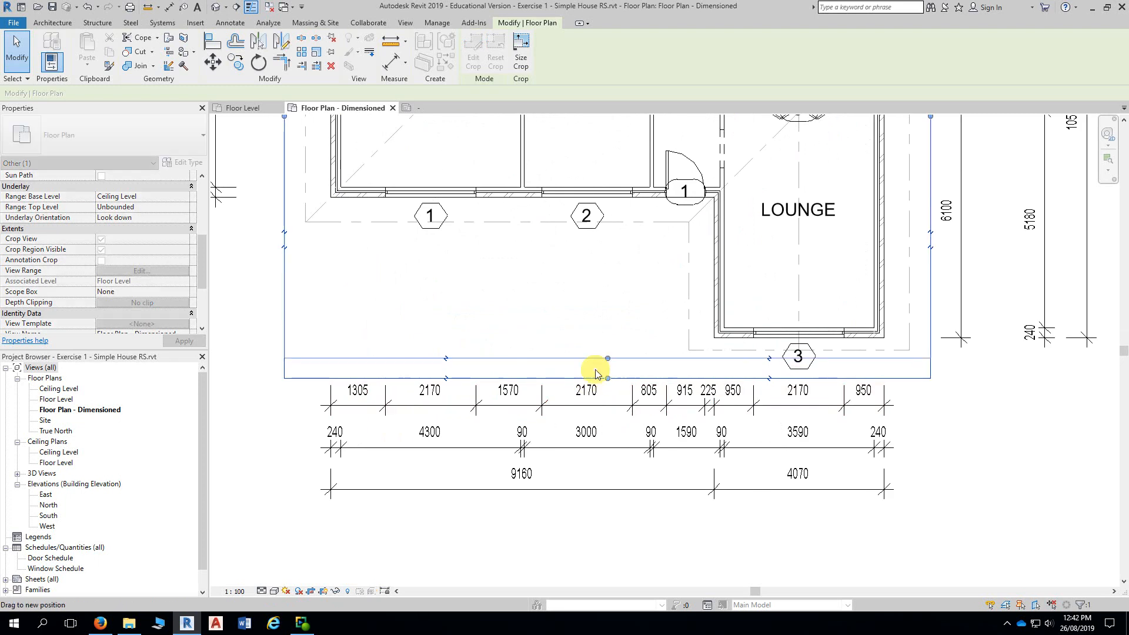
click(272, 440)
scroll(273, 438, down, 5)
middle_drag(723, 431, 758, 485)
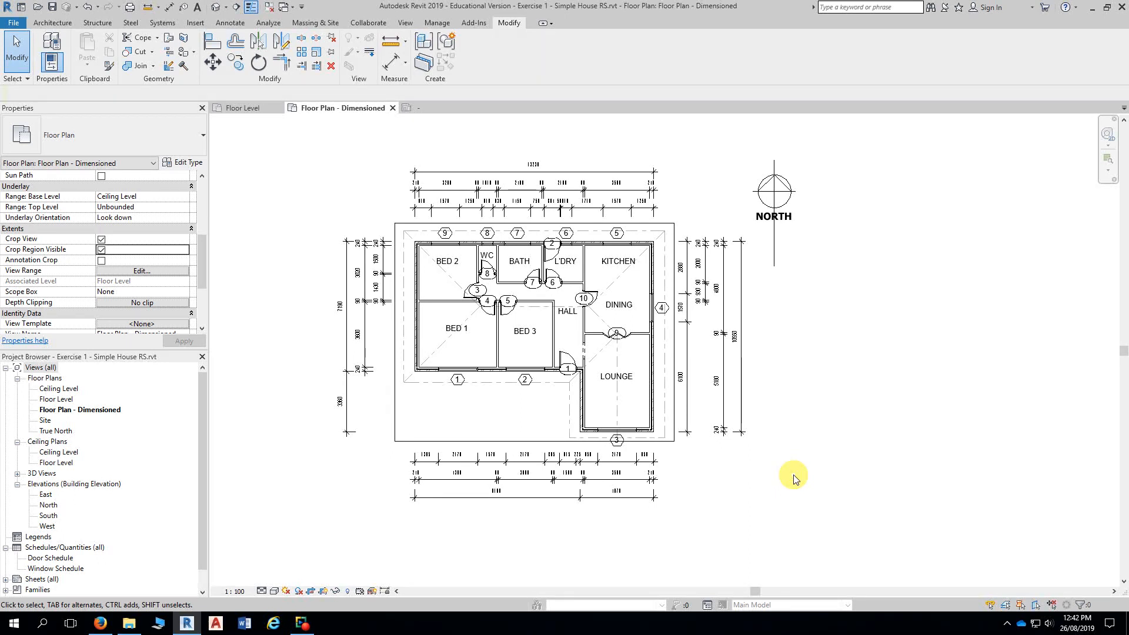
- Select the crop region and hide its boundary by turning off Crop Region Visible, leaving Crop View on
middle_drag(810, 460, 925, 432)
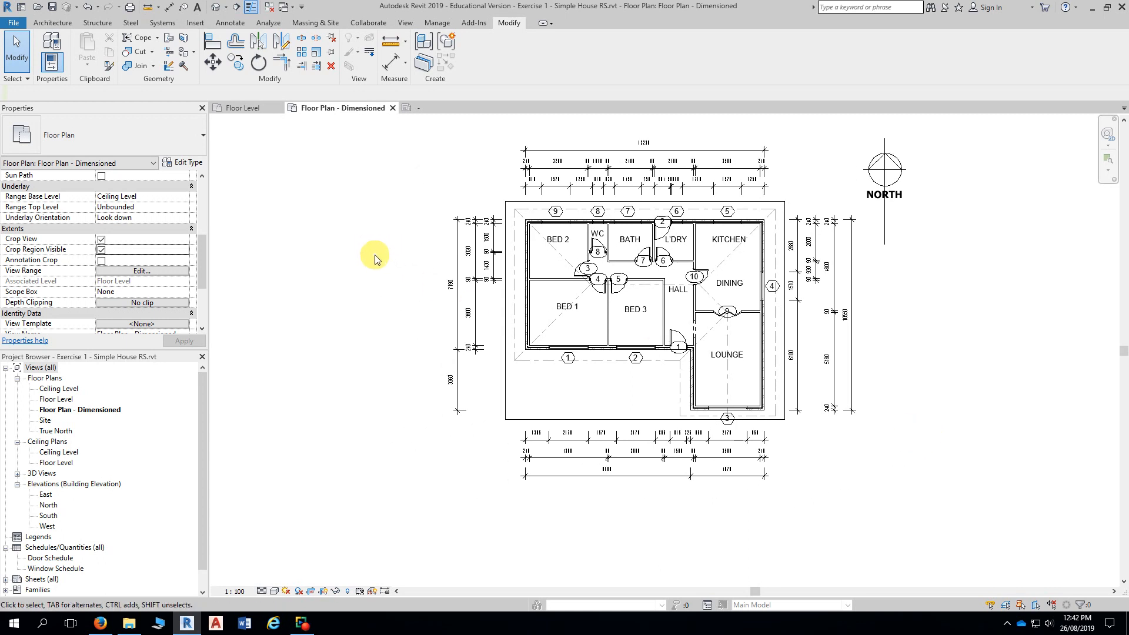
click(519, 206)
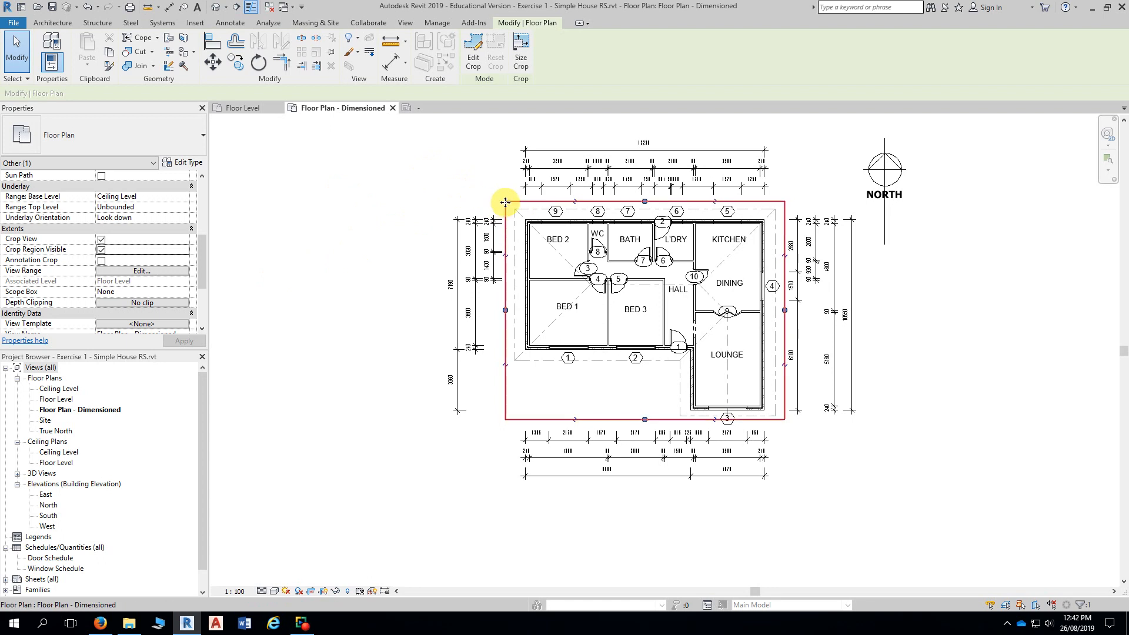
click(101, 250)
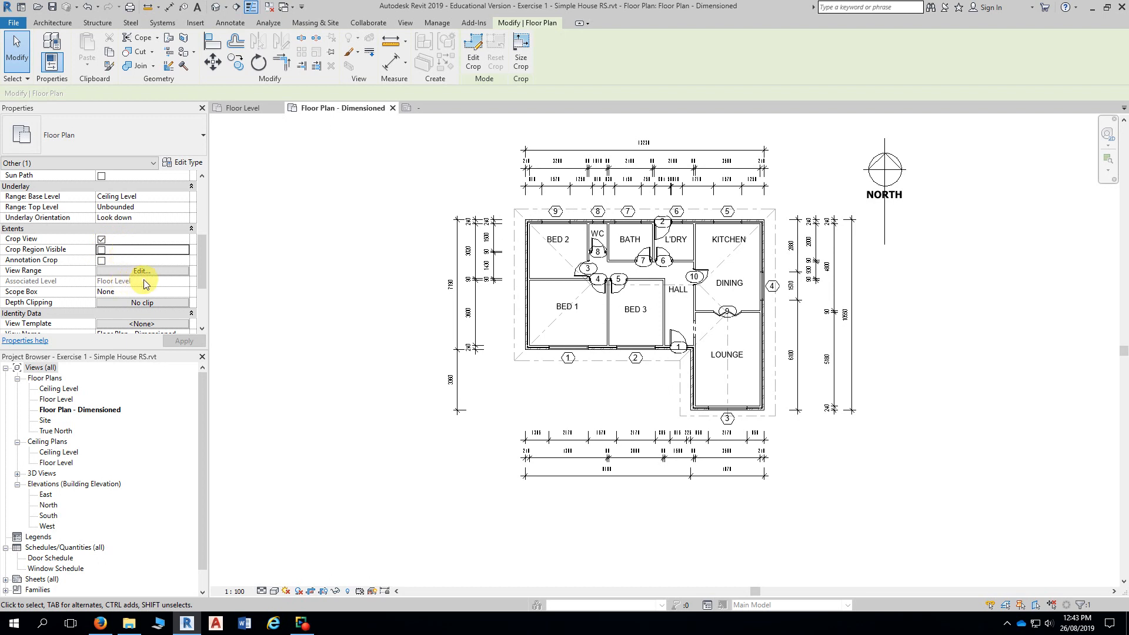
scroll(145, 284, down, 2)
scroll(288, 241, down, 1)
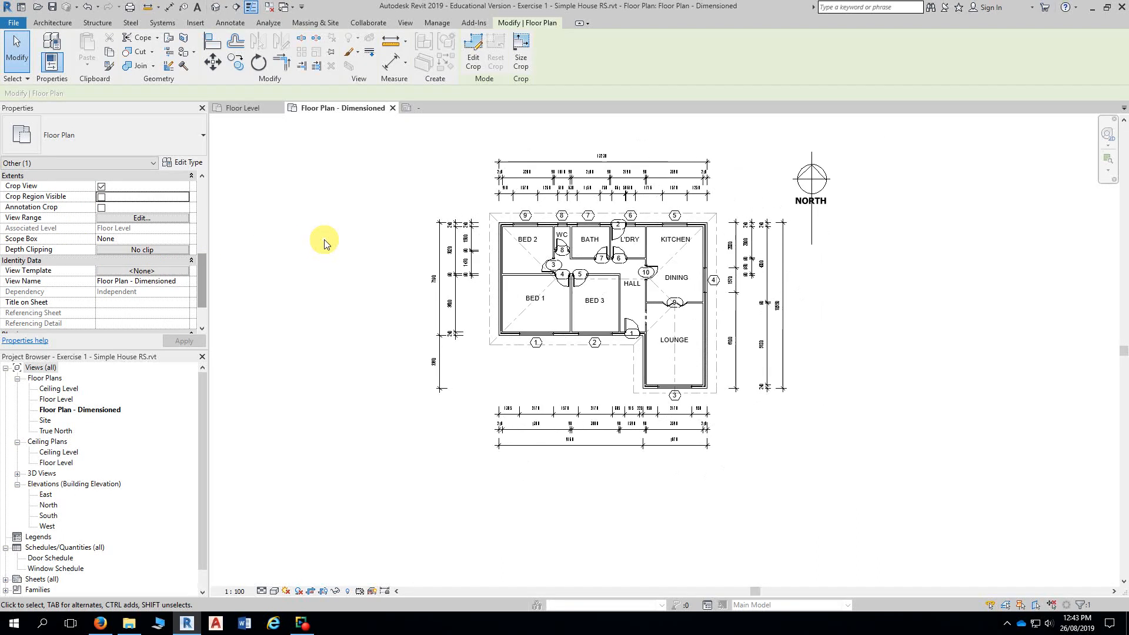
middle_drag(323, 240, 339, 274)
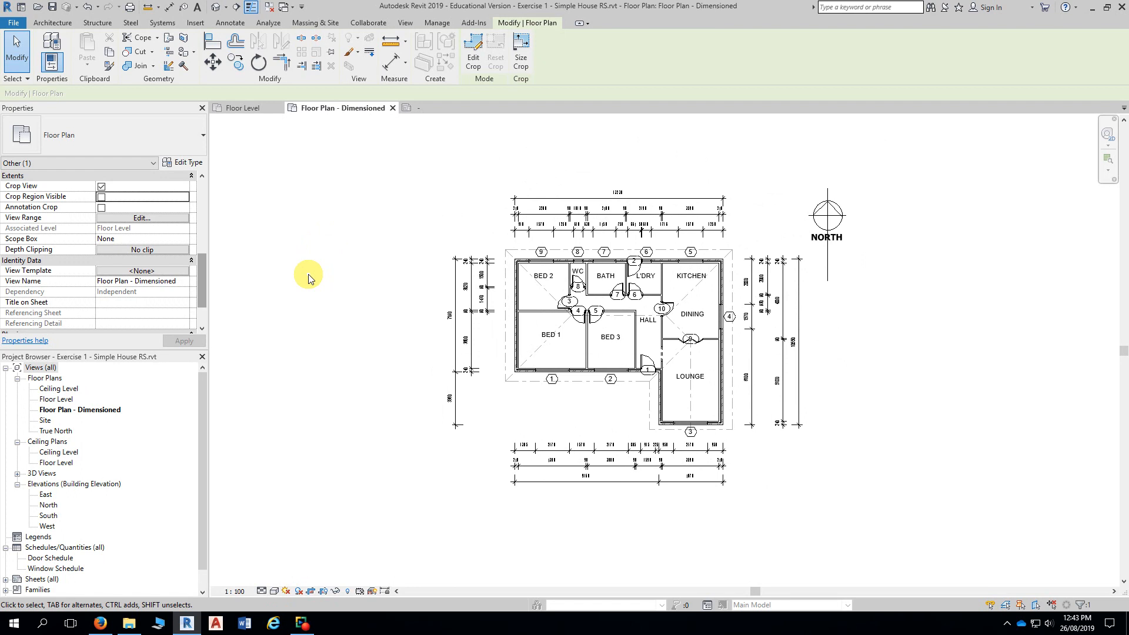
scroll(323, 273, down, 2)
middle_drag(326, 273, 404, 260)
scroll(412, 271, up, 2)
scroll(423, 267, up, 3)
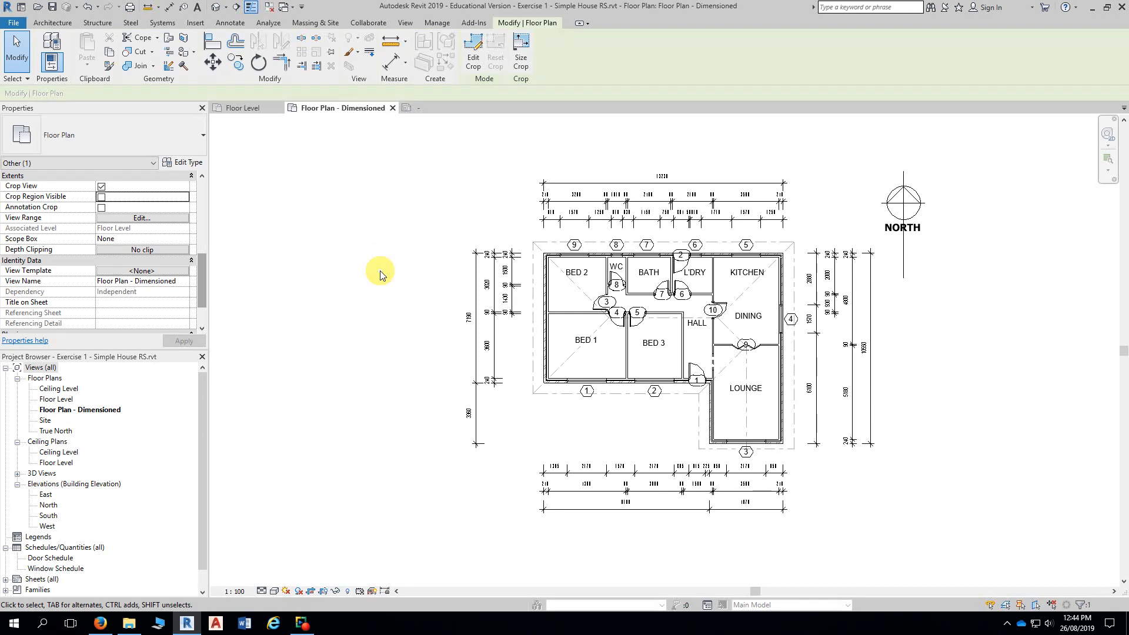
mouse_move(381, 271)
middle_down()
mouse_move(395, 277)
mouse_move(367, 262)
middle_up()
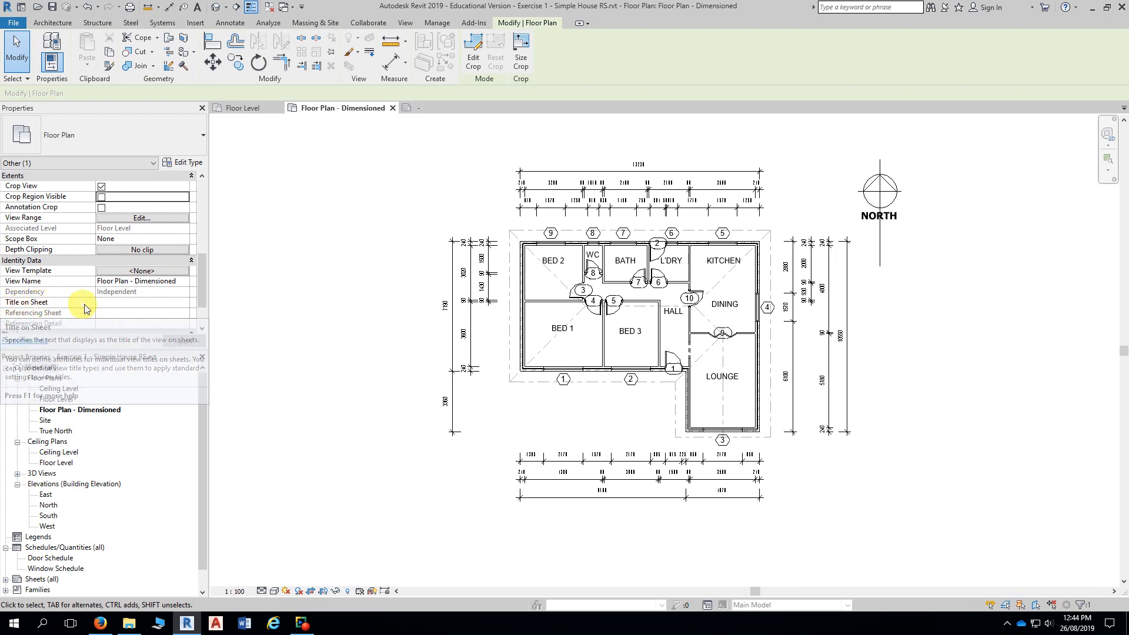
- Set the dimensioned floor plan view's Title on Sheet to FLOOR PLAN, and deselect the crop region
click(115, 303)
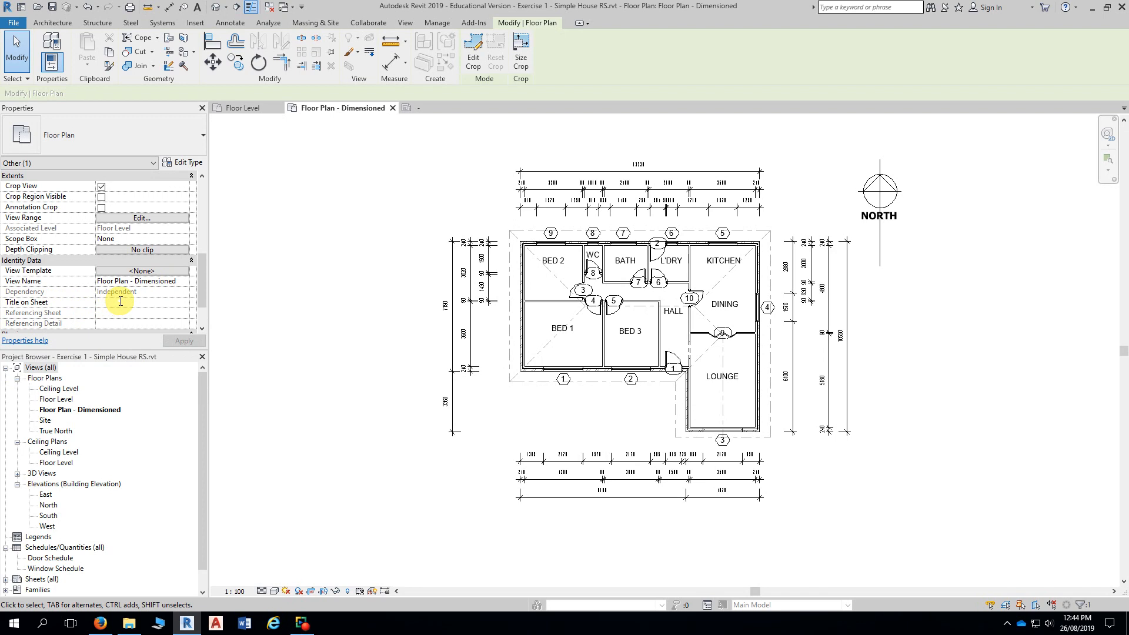
text(f)
text(FLOO)
text(R)
text( D)
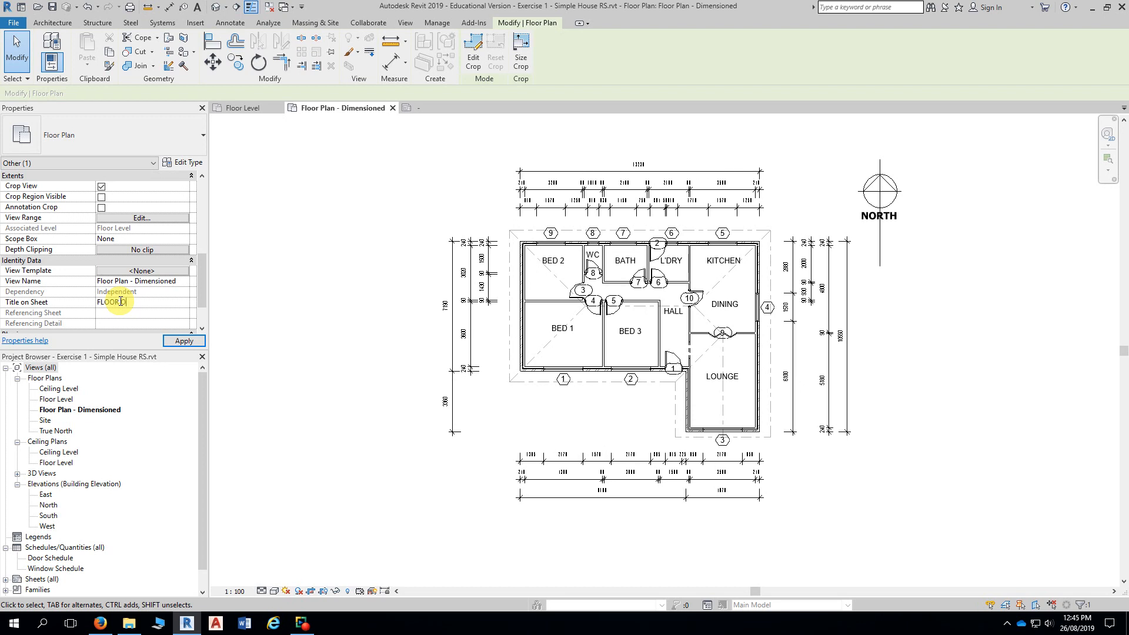
key(BackSpace)
text(PLAN)
key(Return)
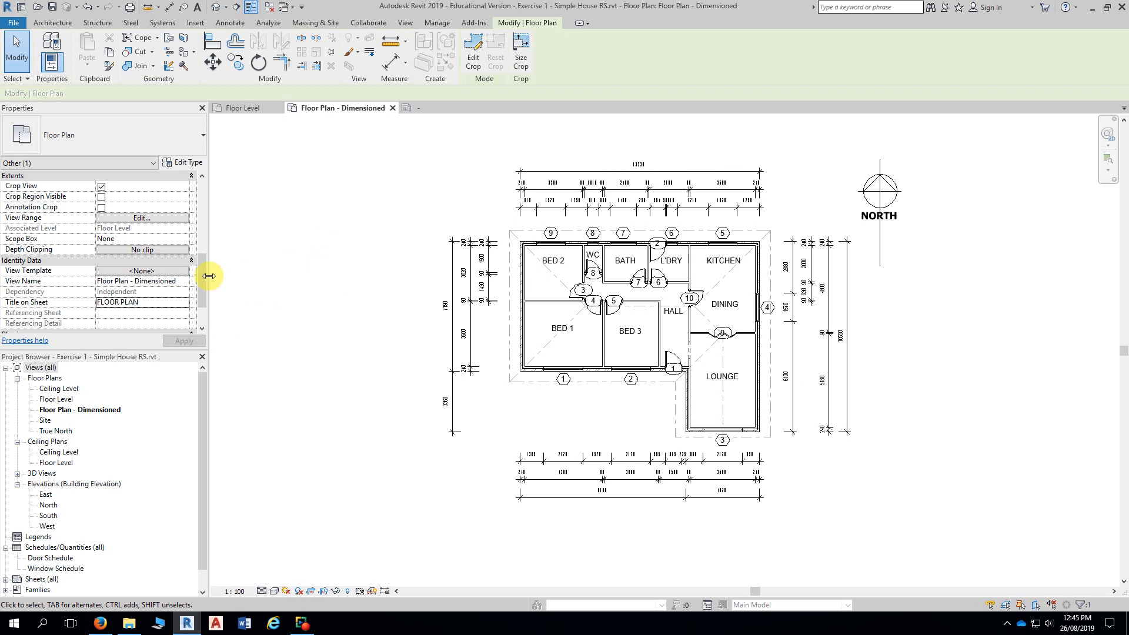
scroll(205, 280, down, 3)
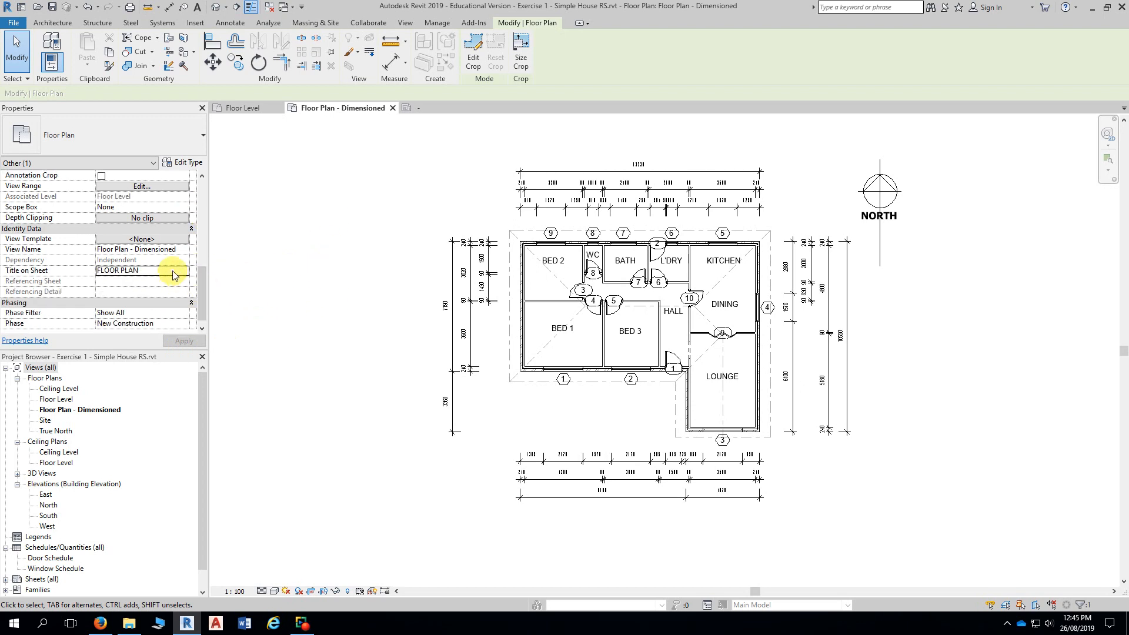
click(173, 273)
click(284, 265)
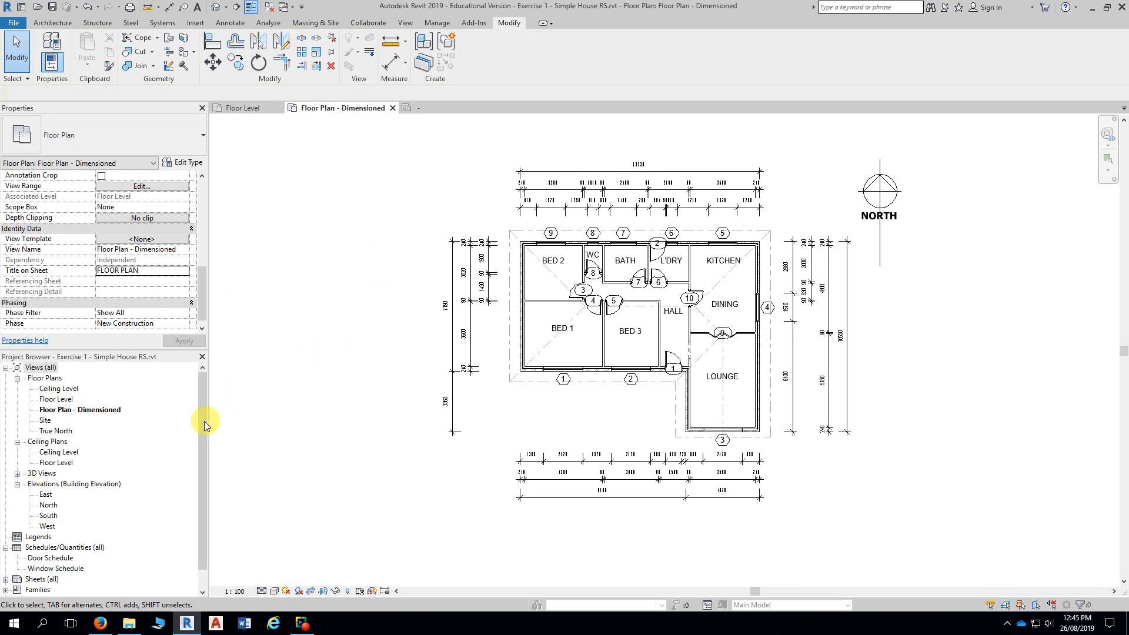
- Undock the Project Browser and place it as a floating window beside the plan so its whole tree fits
drag(203, 399, 203, 416)
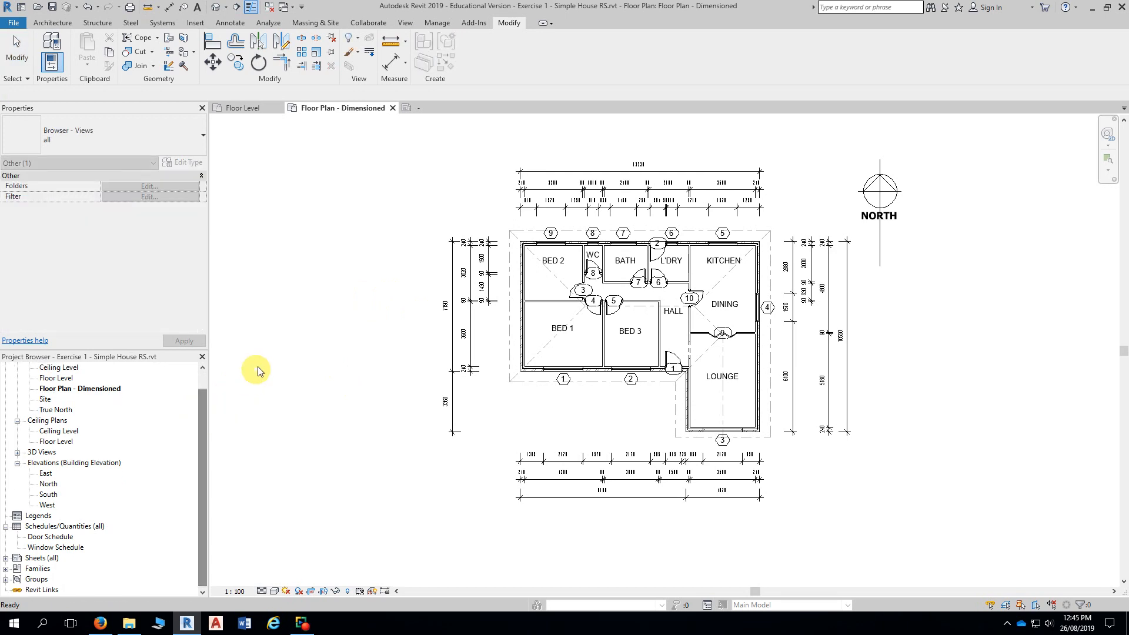
scroll(288, 351, up, 1)
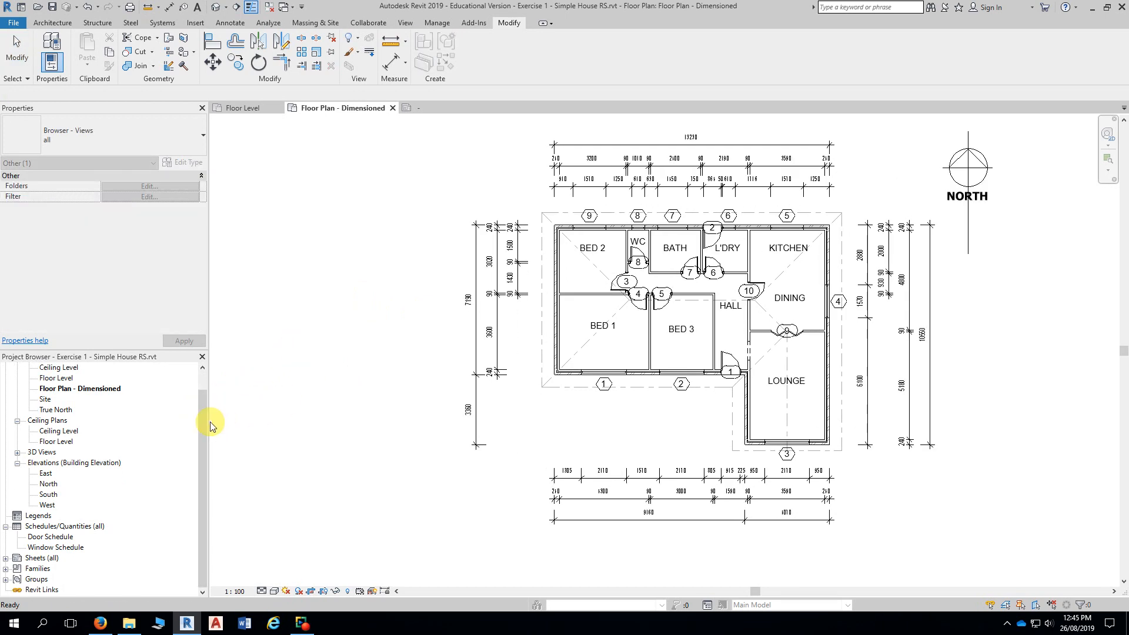
drag(200, 412, 204, 393)
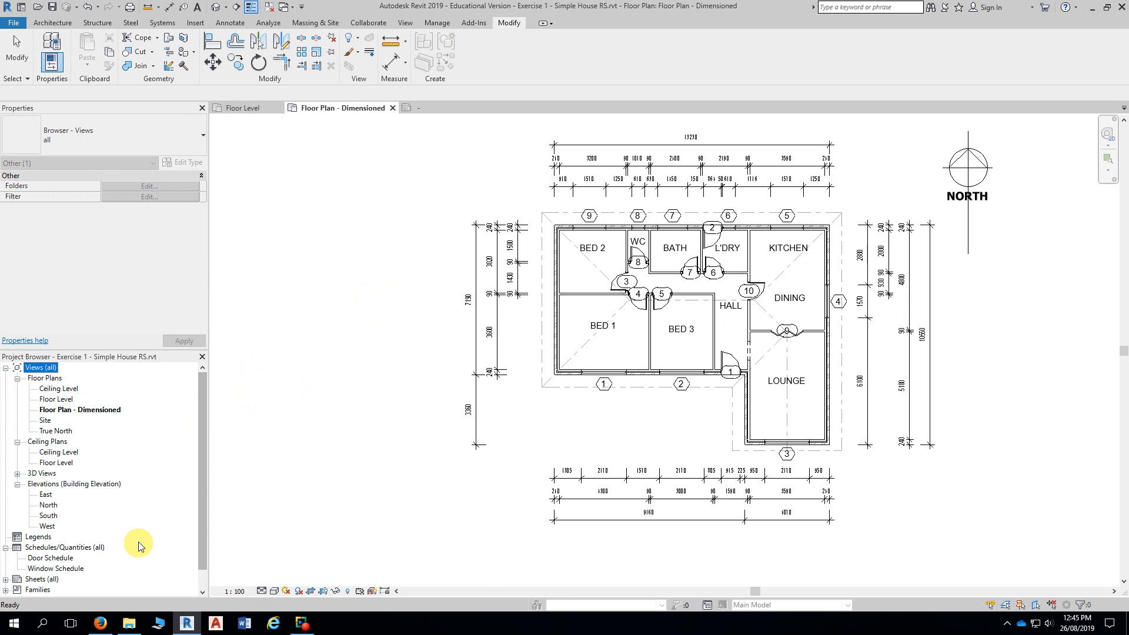
drag(93, 362, 425, 112)
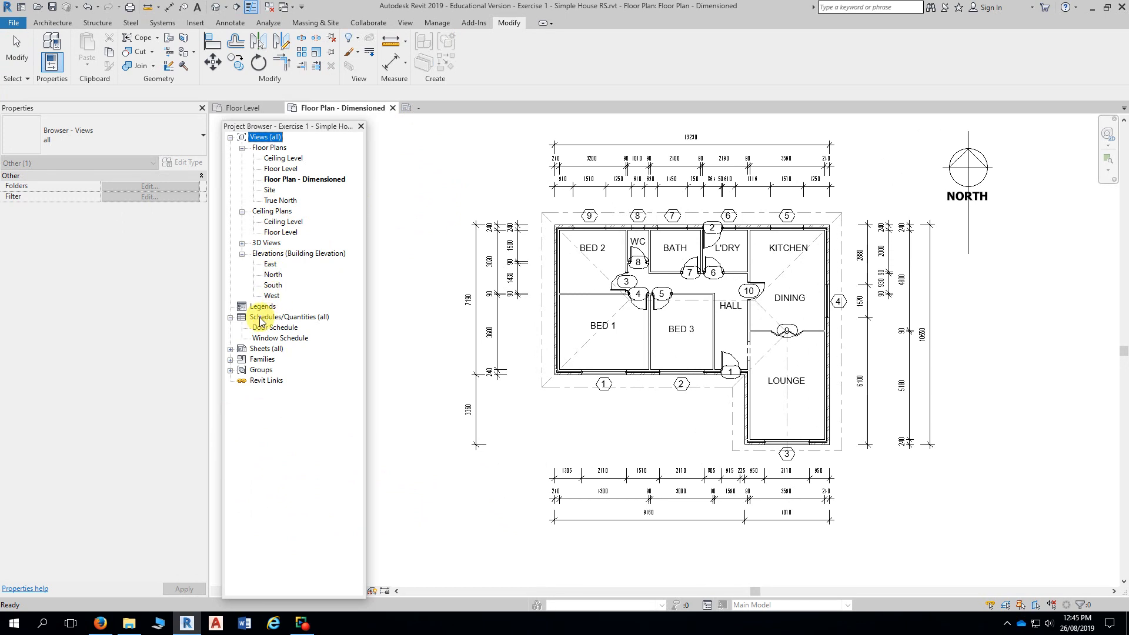
- Expand the Sheets branch of the project tree and open the sheet A101 - Unnamed
click(255, 351)
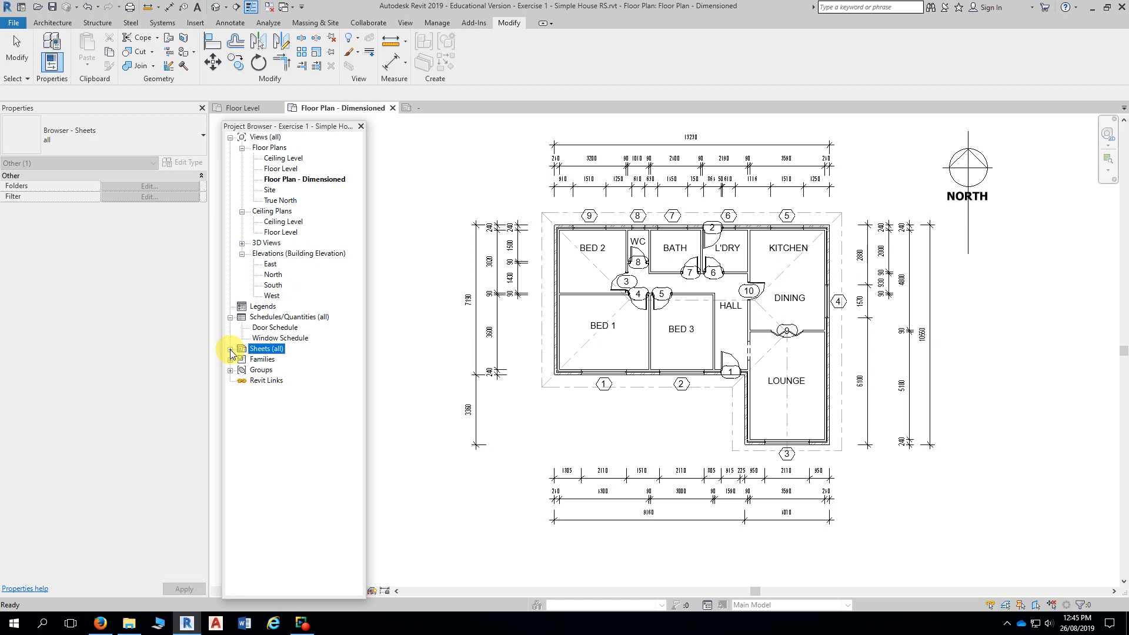
click(230, 349)
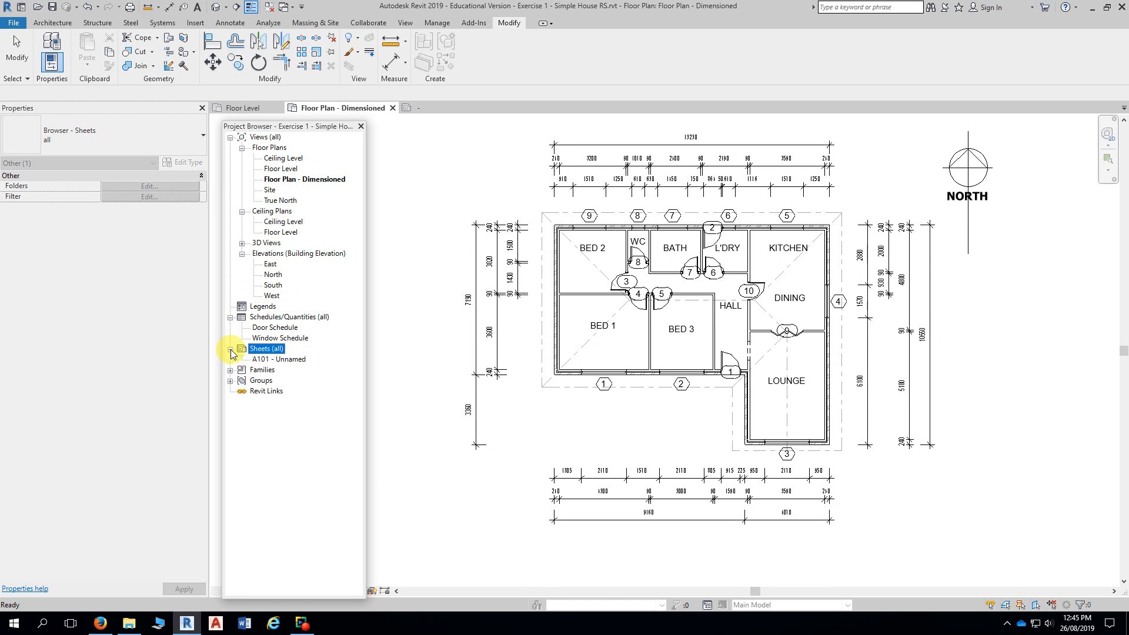
click(274, 360)
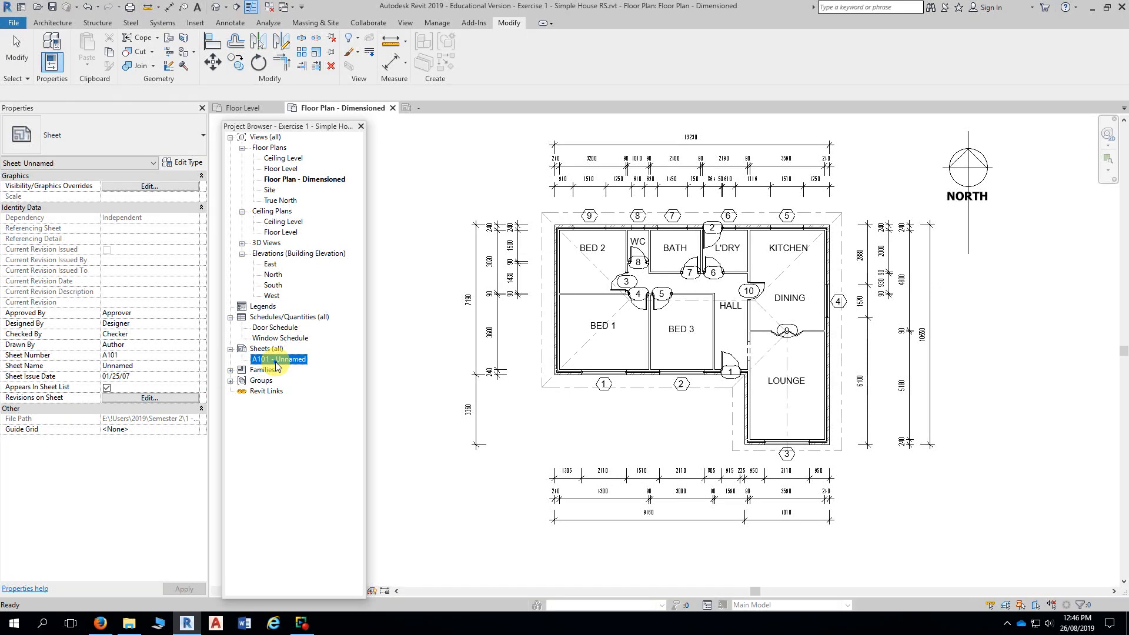
double_click(276, 360)
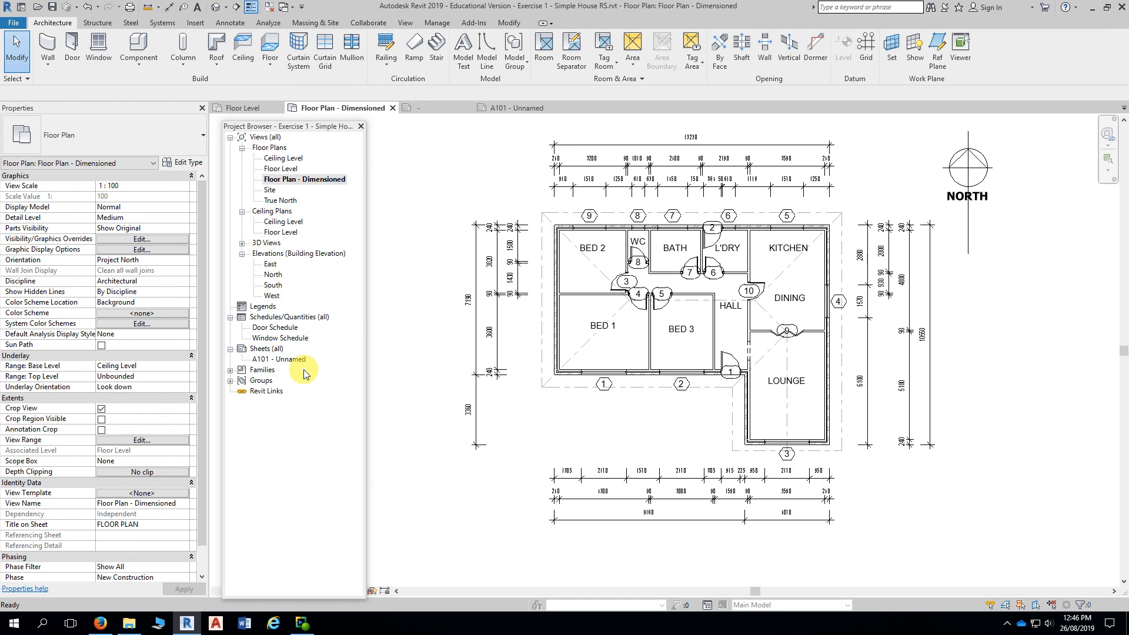
double_click(263, 360)
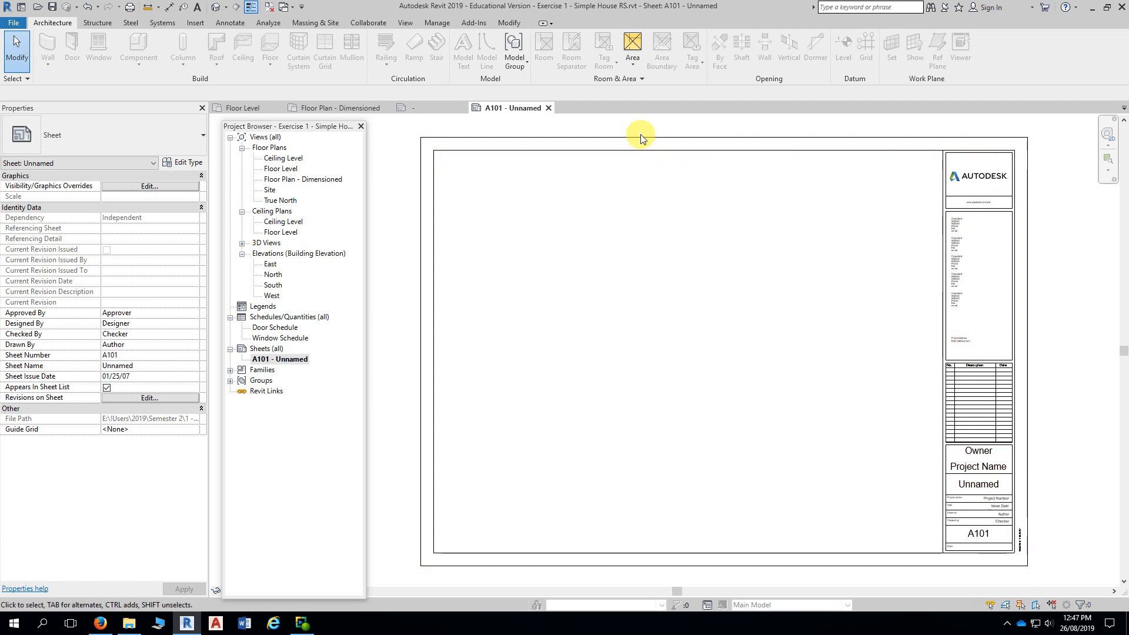
- Load the title block family A3 metric (AUS).rfa from the Titleblocks folder of the Australian metric library
click(196, 23)
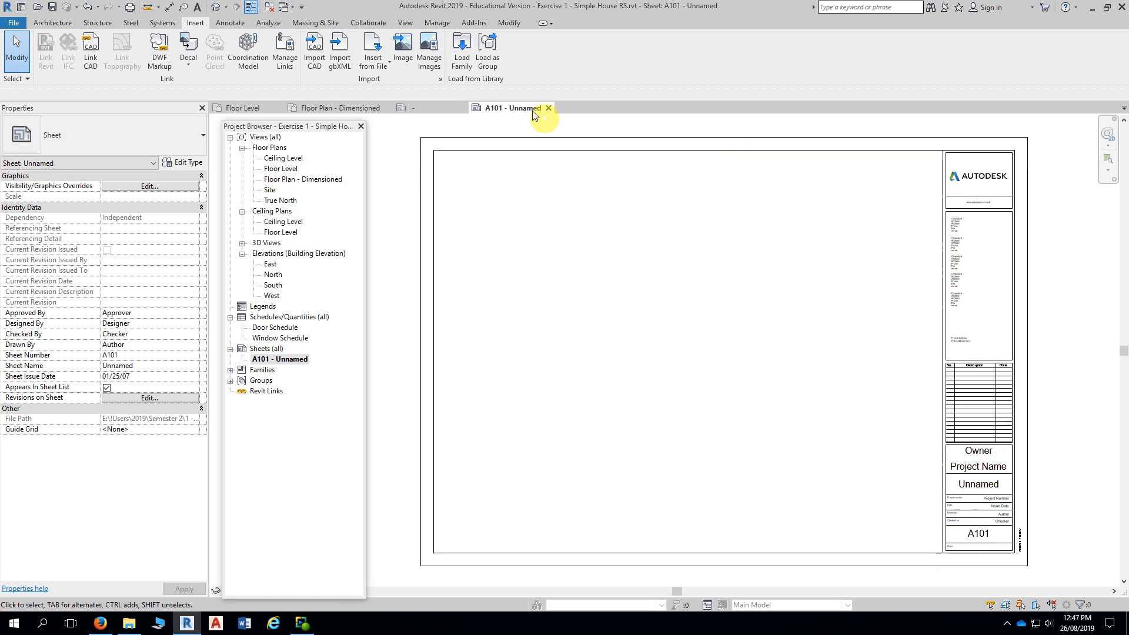
click(463, 61)
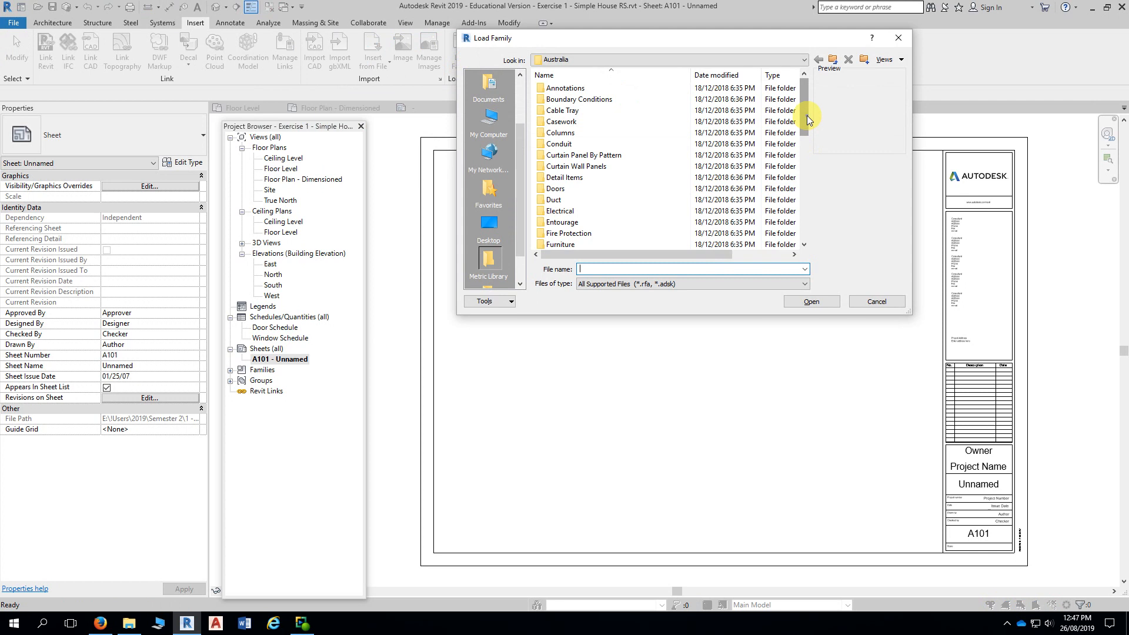
mouse_move(806, 114)
mouse_down()
mouse_move(804, 234)
mouse_move(675, 236)
mouse_up()
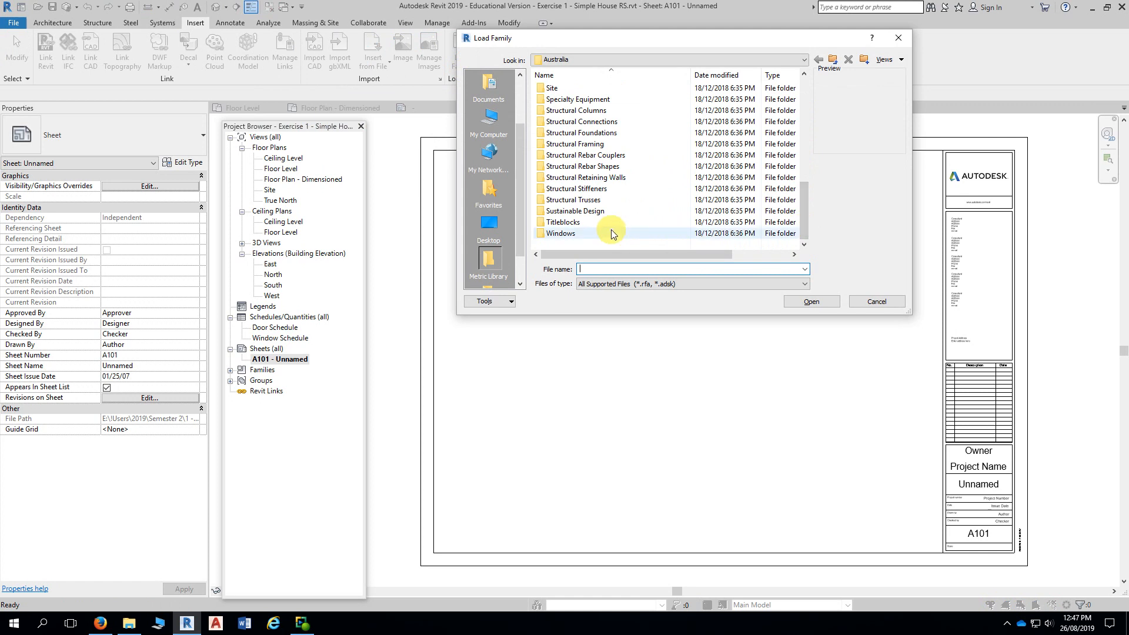
double_click(558, 225)
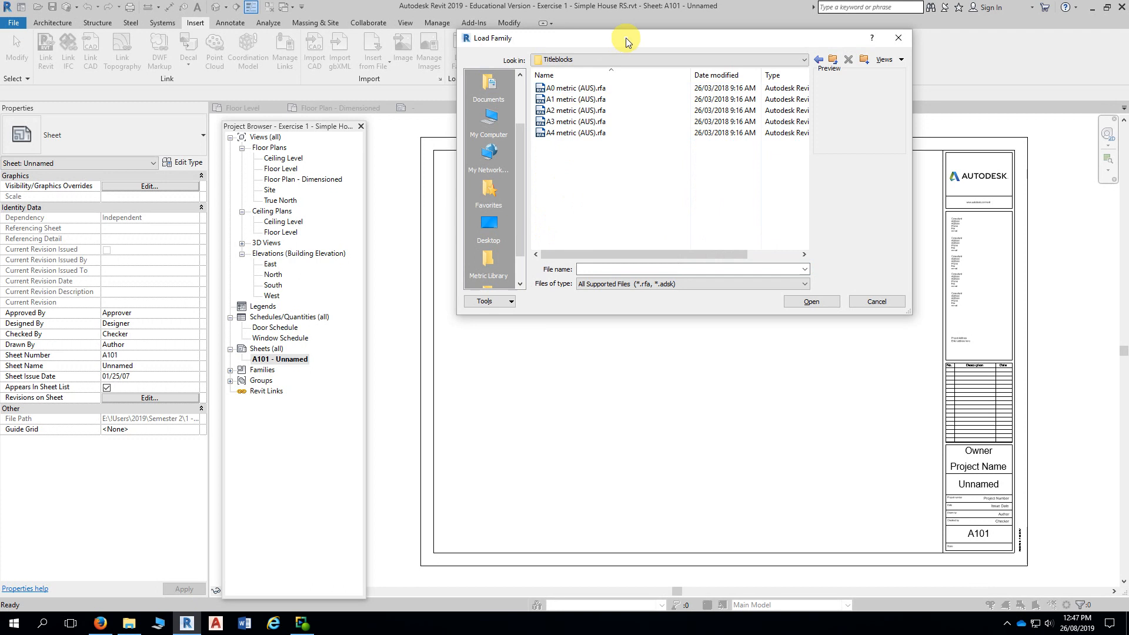
drag(626, 38, 516, 21)
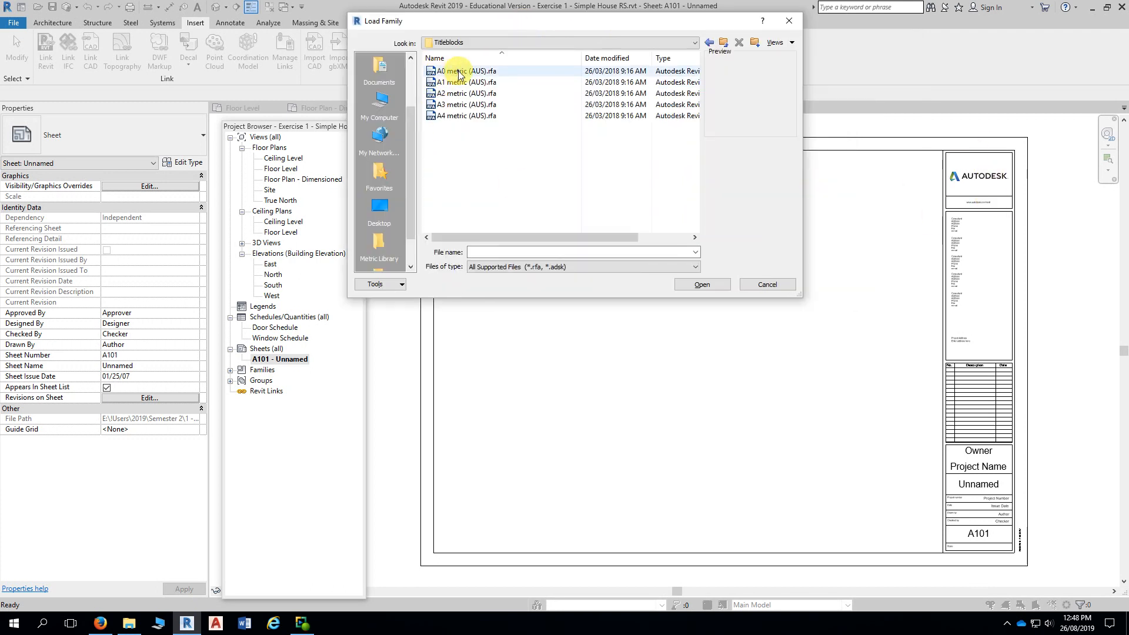
click(454, 106)
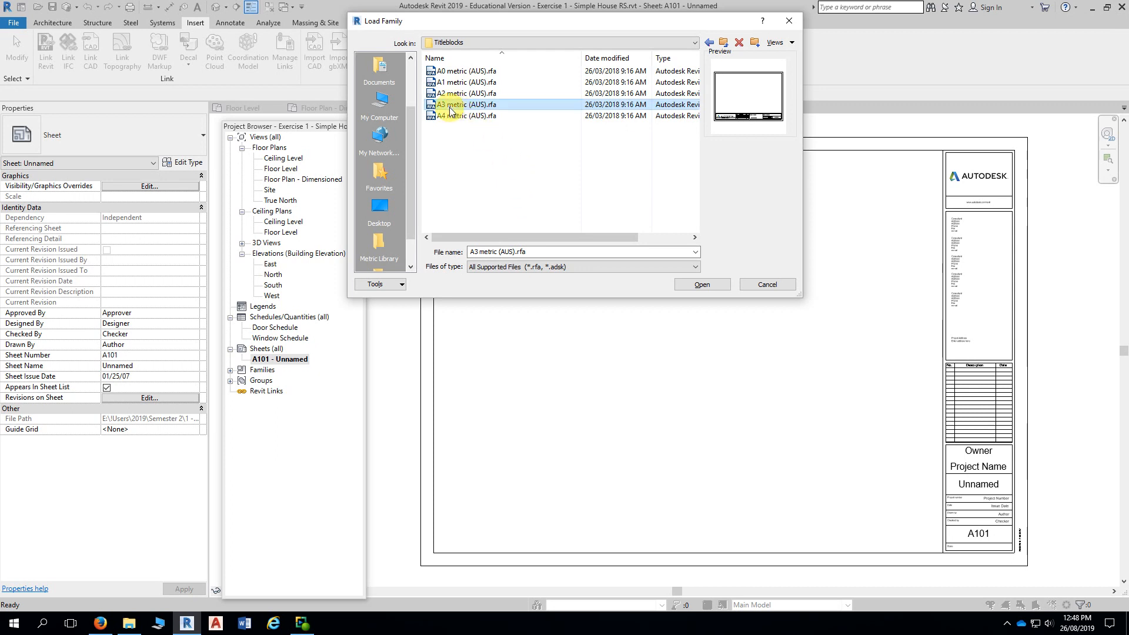
click(704, 285)
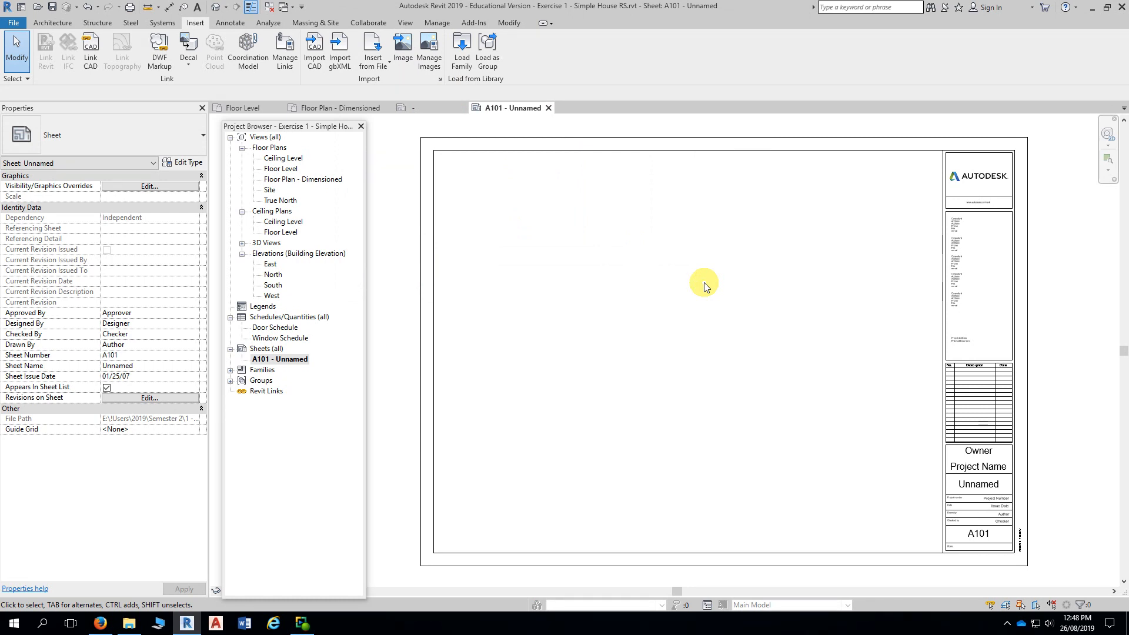
- Change the title block on sheet A101 to the A3 metric (AUS) Landscape type and fit the sheet to the view
click(700, 155)
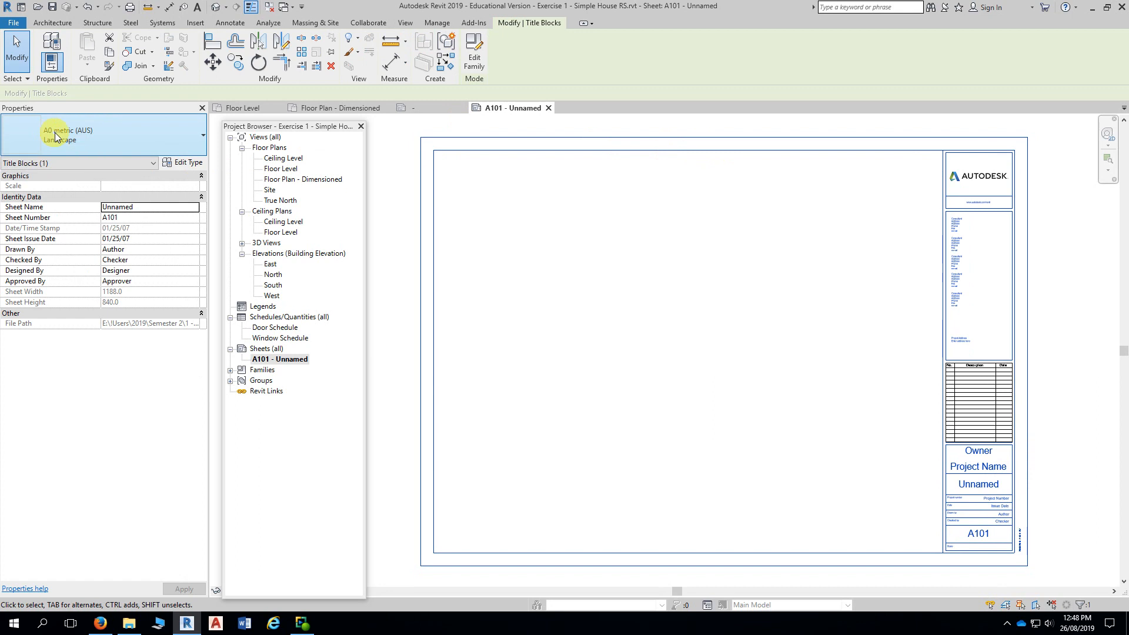
click(198, 139)
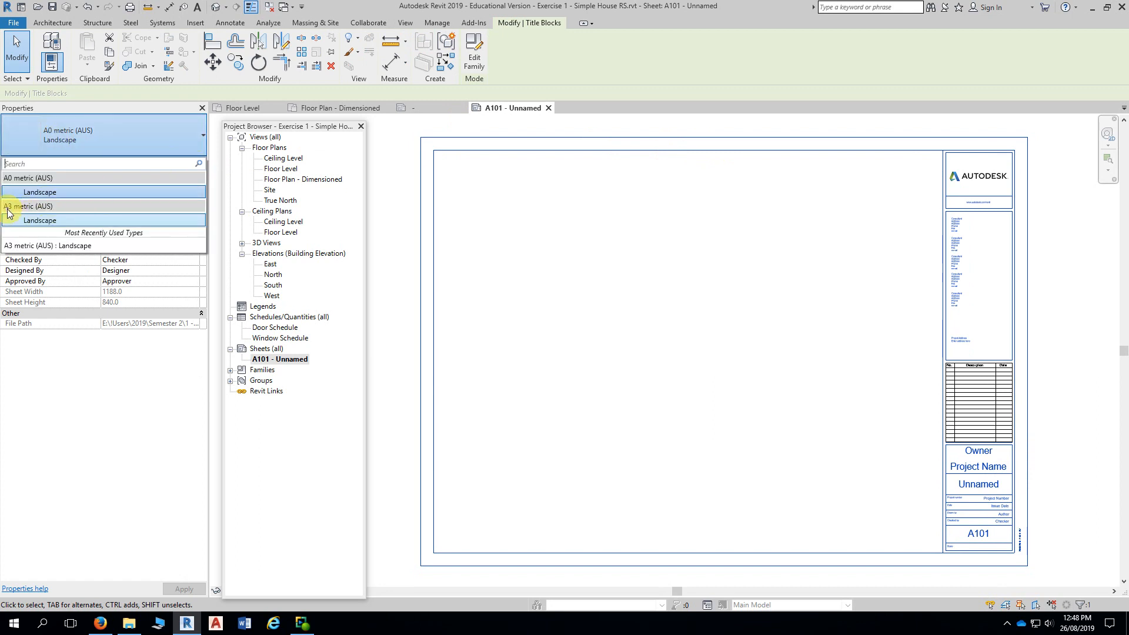
click(40, 222)
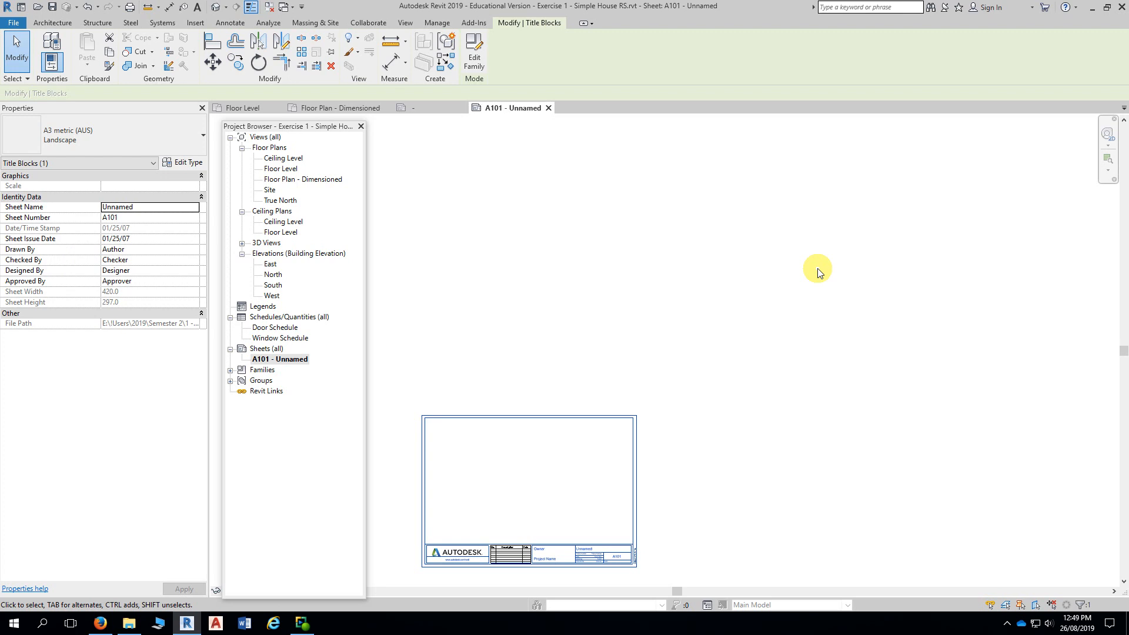
key(z)
key(f)
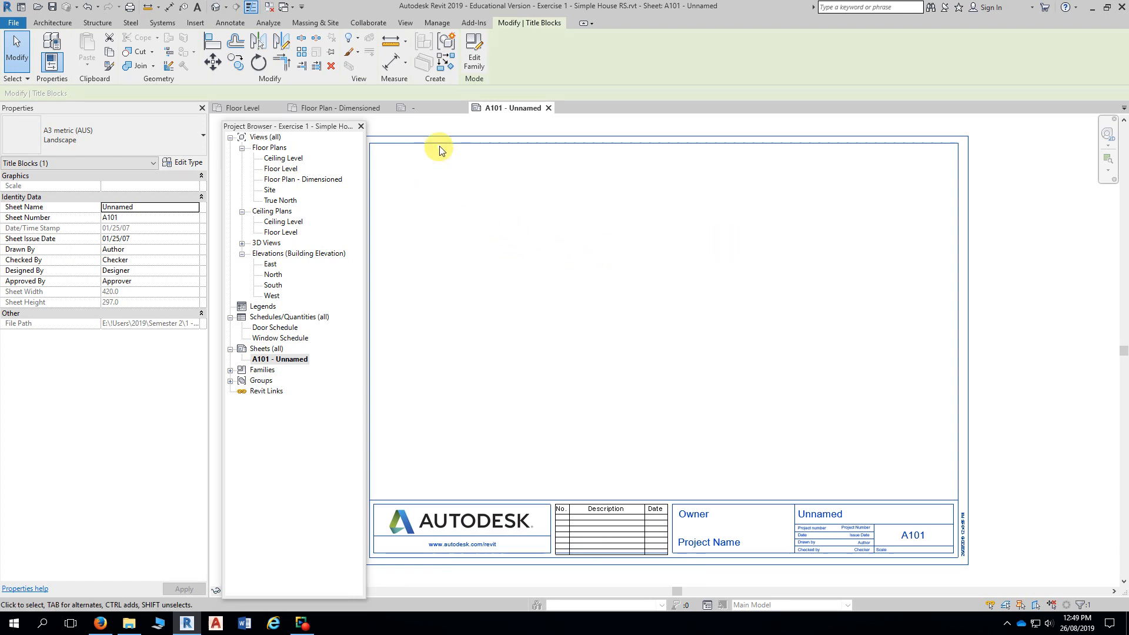
middle_drag(575, 251, 611, 237)
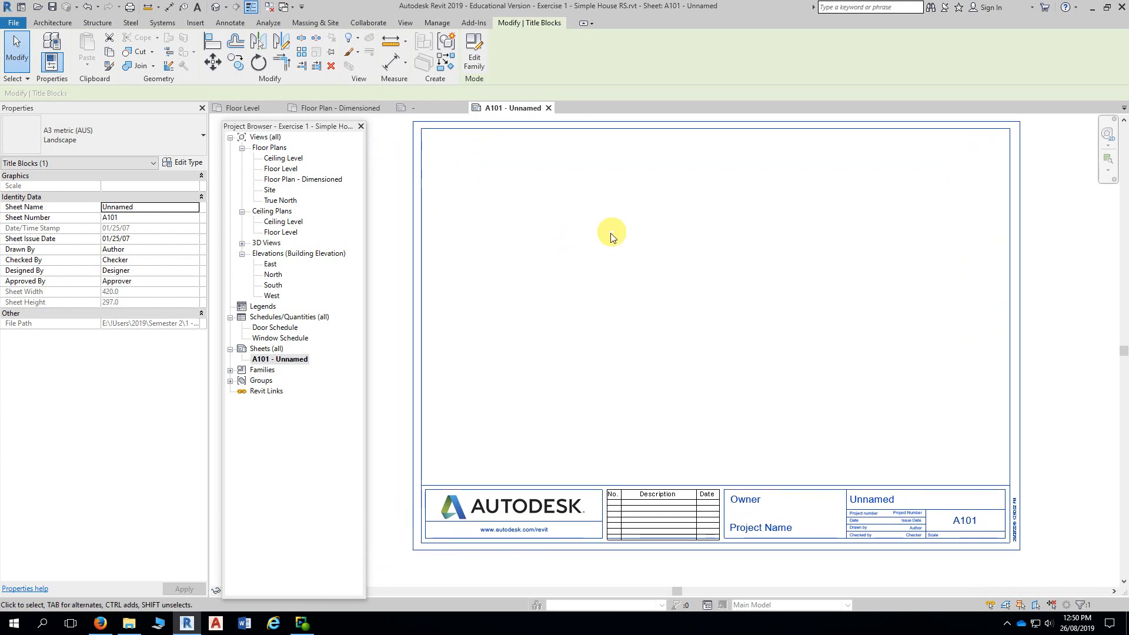
- Rename sheet A101 from the project tree to FLOOR PLAN, keeping its number
click(270, 361)
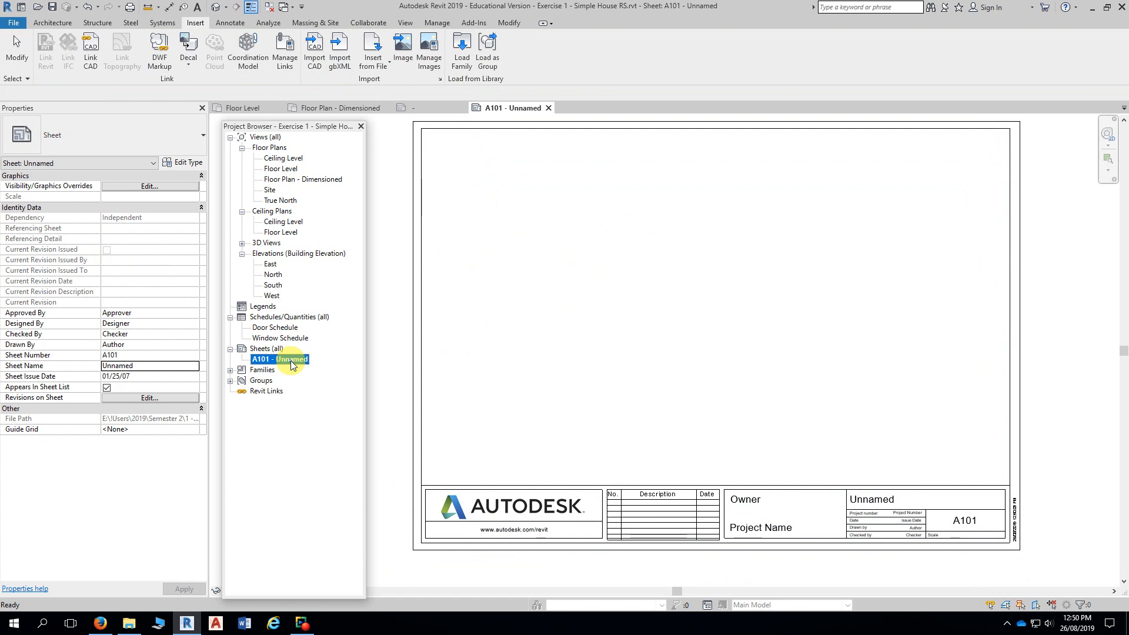
right_click(287, 361)
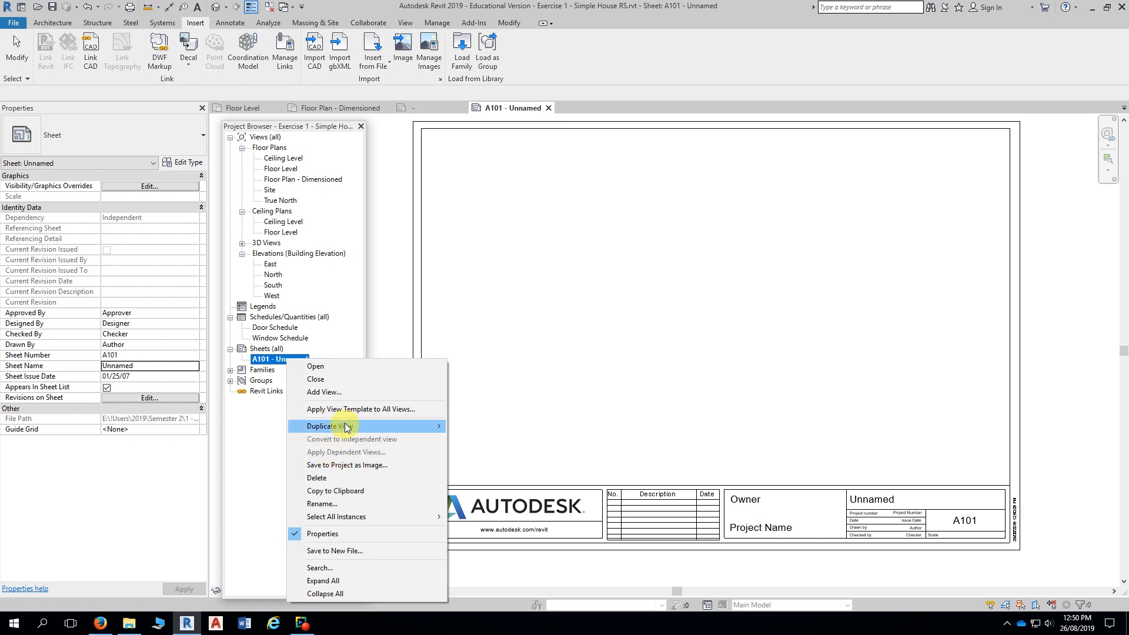
click(338, 503)
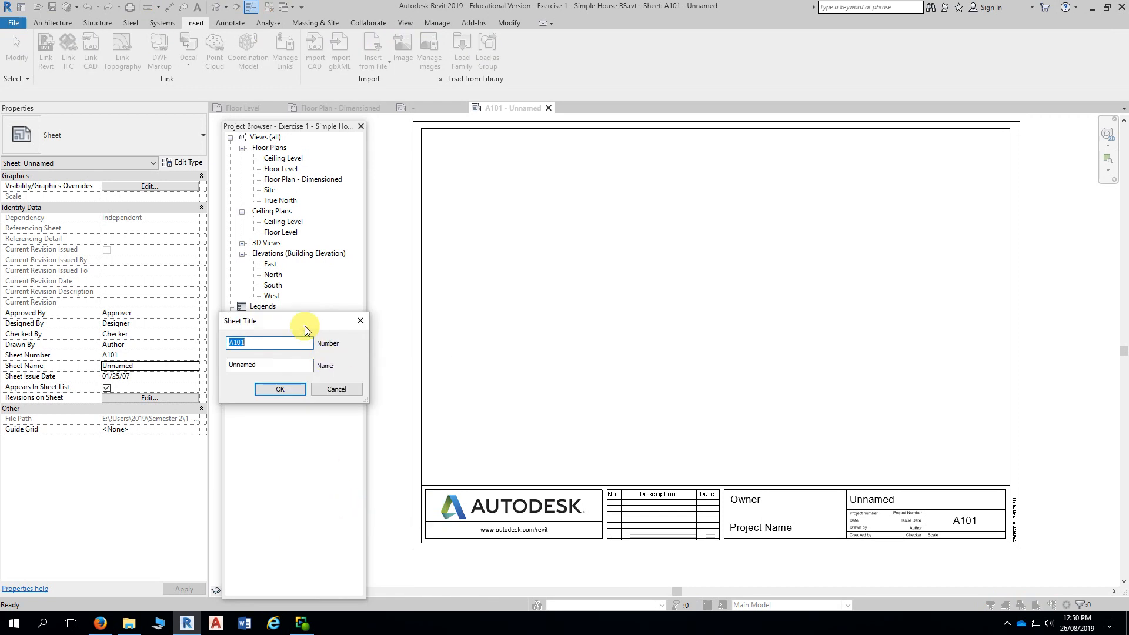
drag(304, 326, 527, 155)
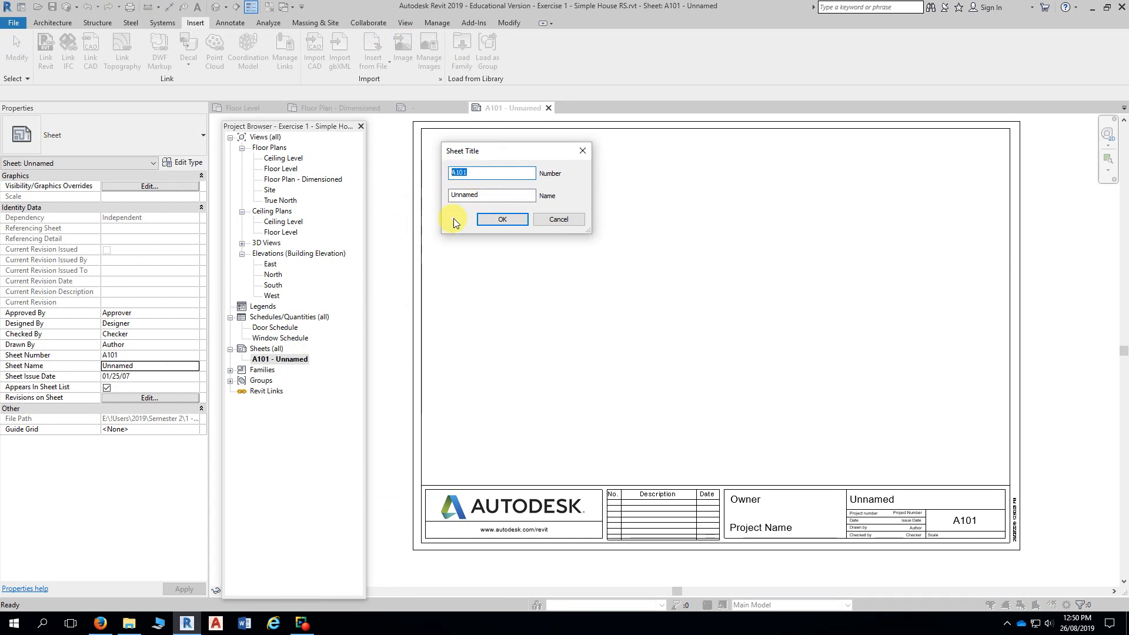
key(Tab)
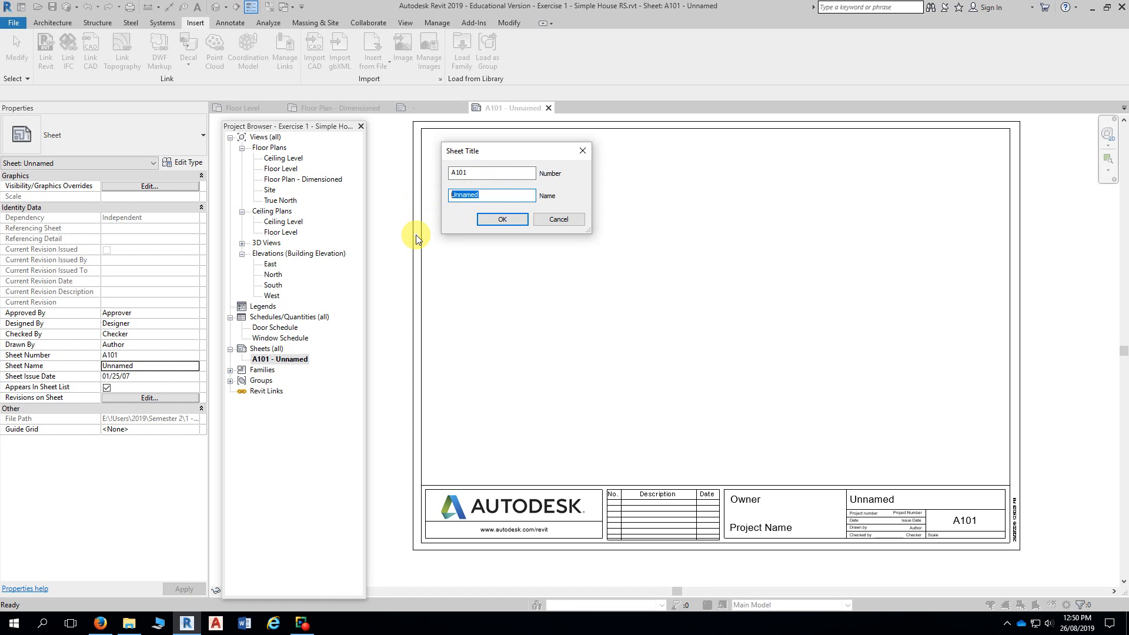
text(FLOOR PLAN)
click(502, 220)
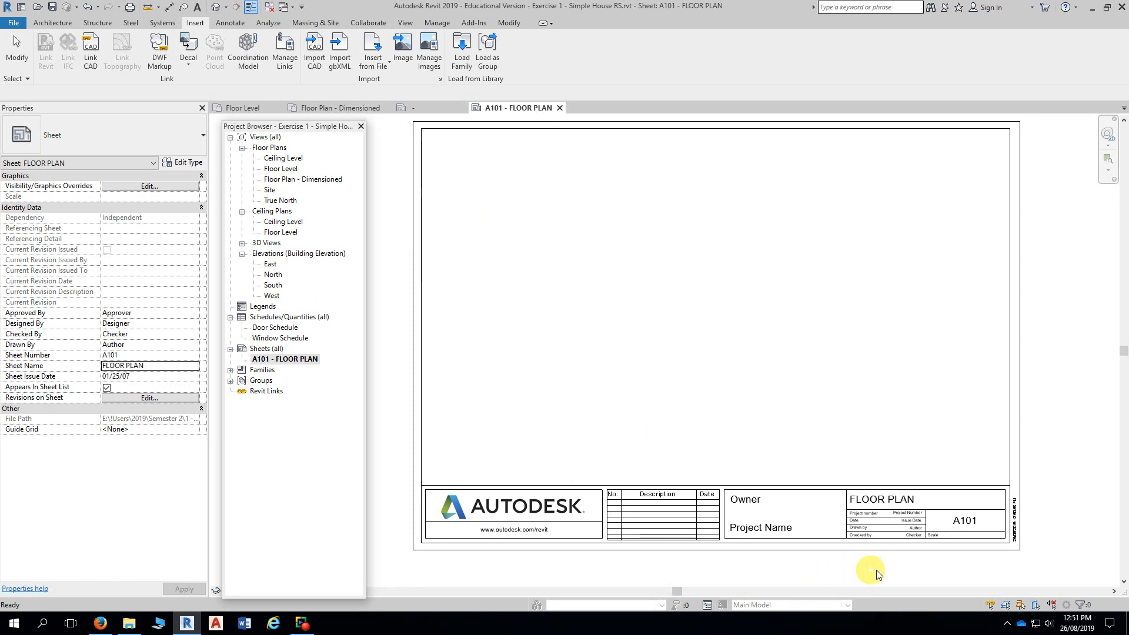
- Examine the sheet name field in the title block and how it can be edited directly on the sheet
scroll(979, 563, up, 4)
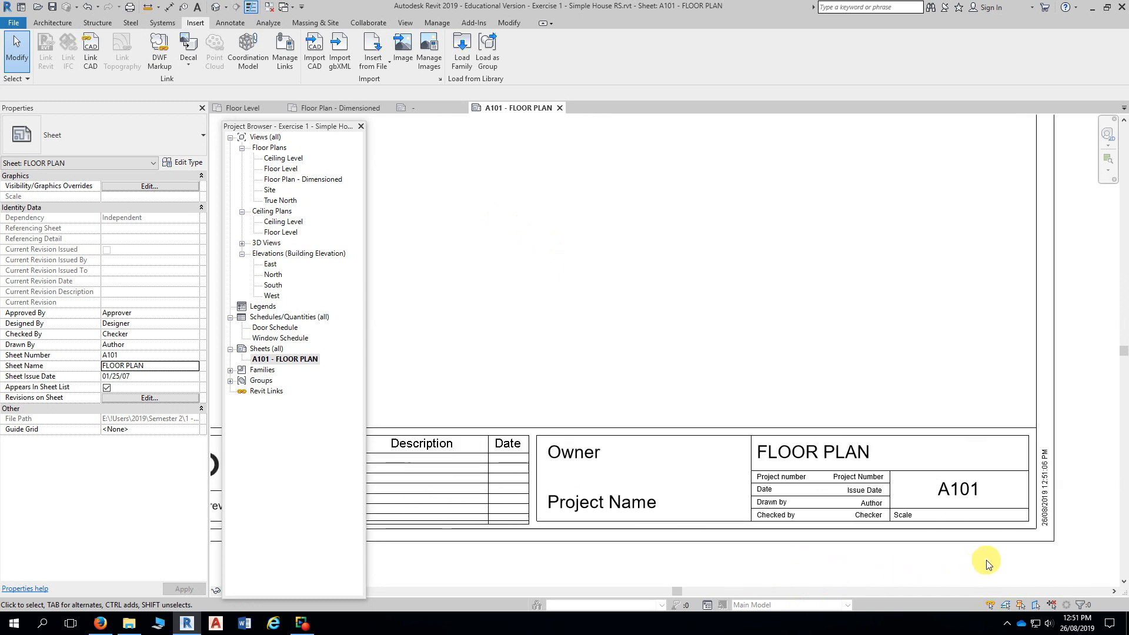
scroll(986, 560, up, 1)
middle_drag(999, 566, 826, 481)
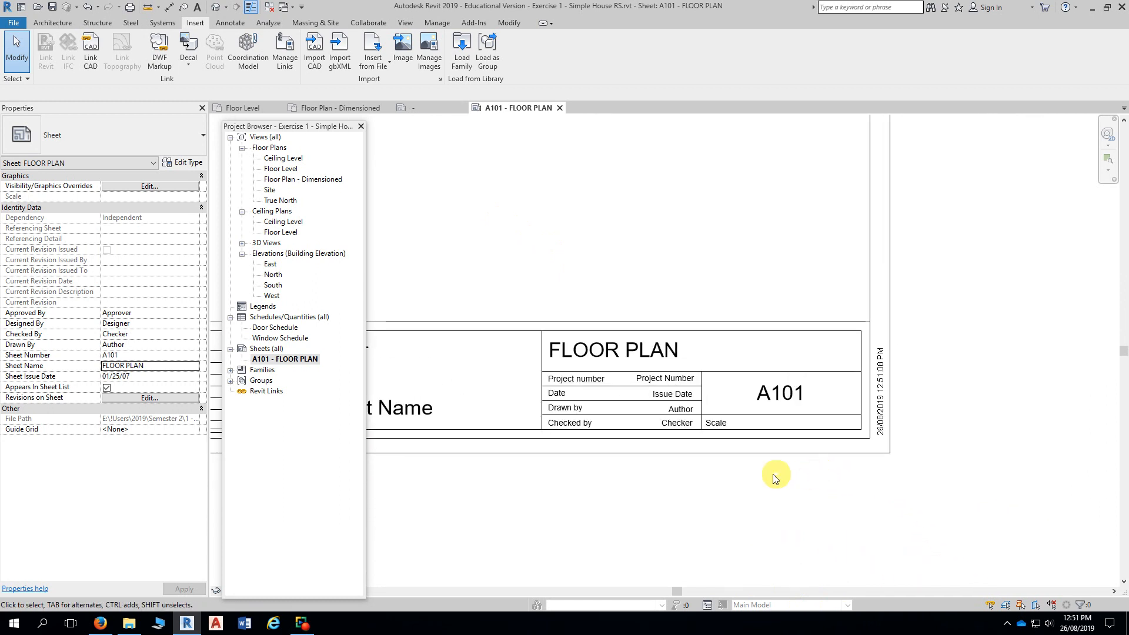
scroll(738, 477, up, 2)
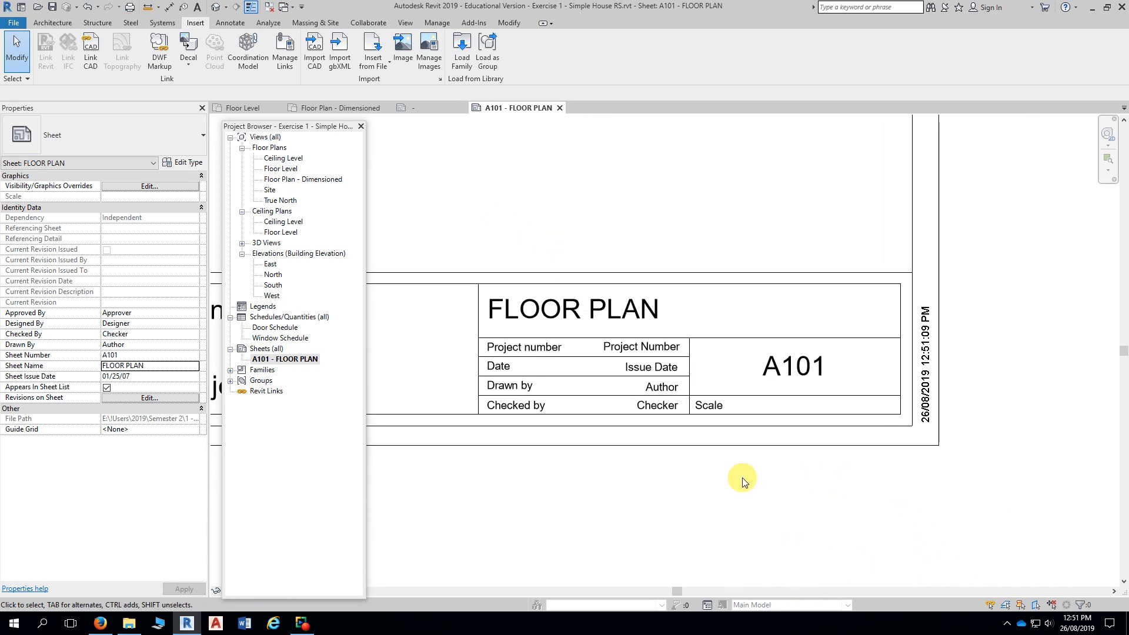
middle_drag(745, 479, 799, 450)
scroll(799, 451, up, 1)
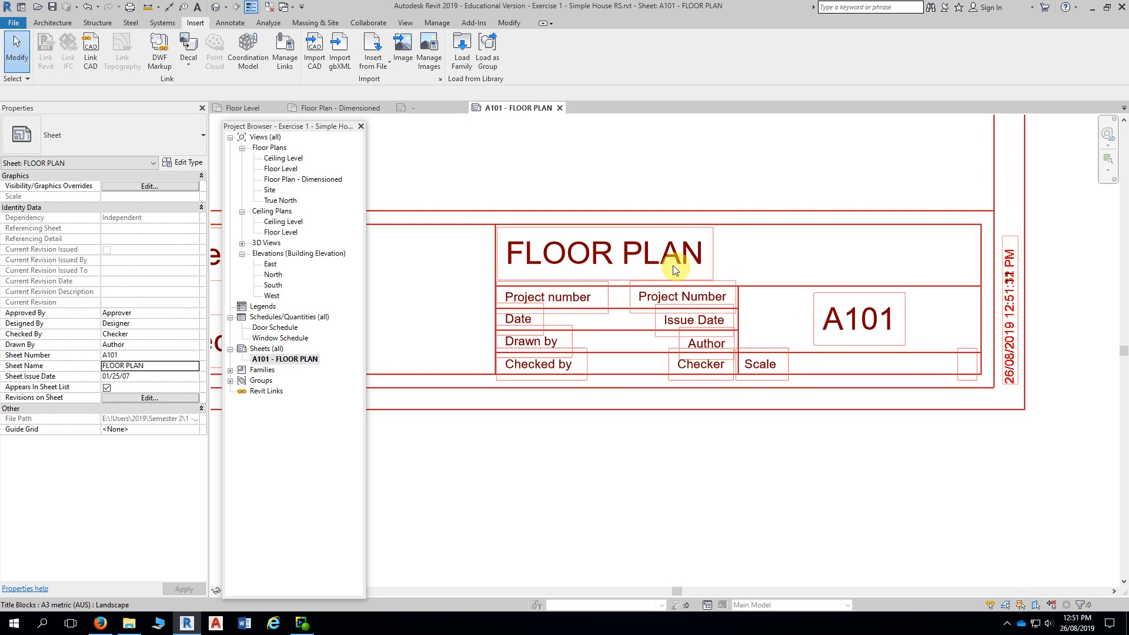
click(598, 253)
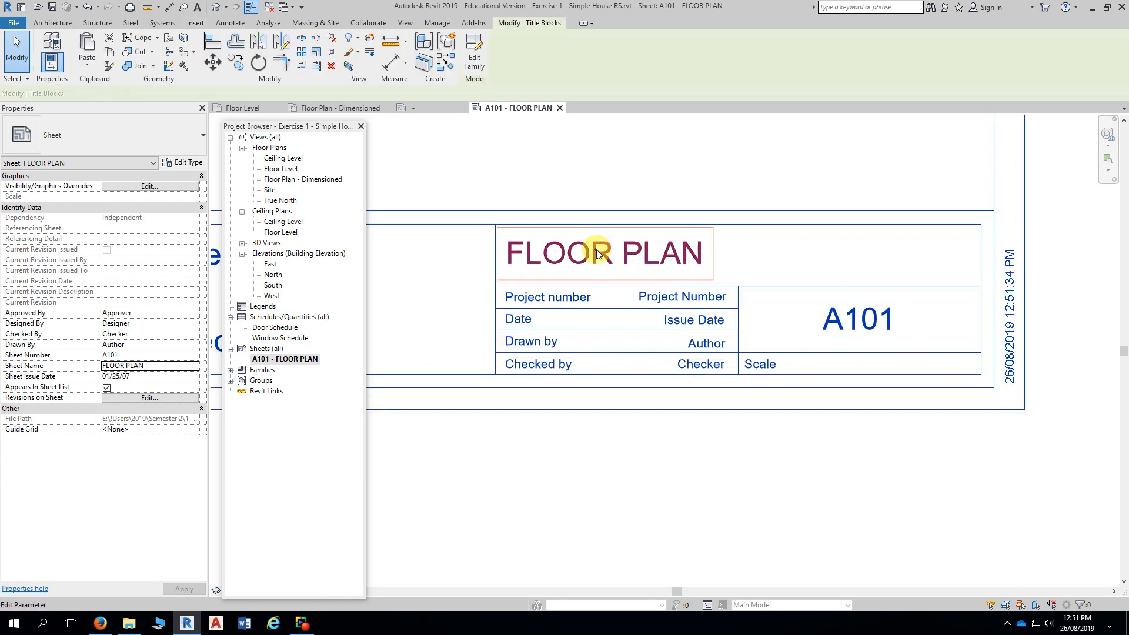
click(598, 253)
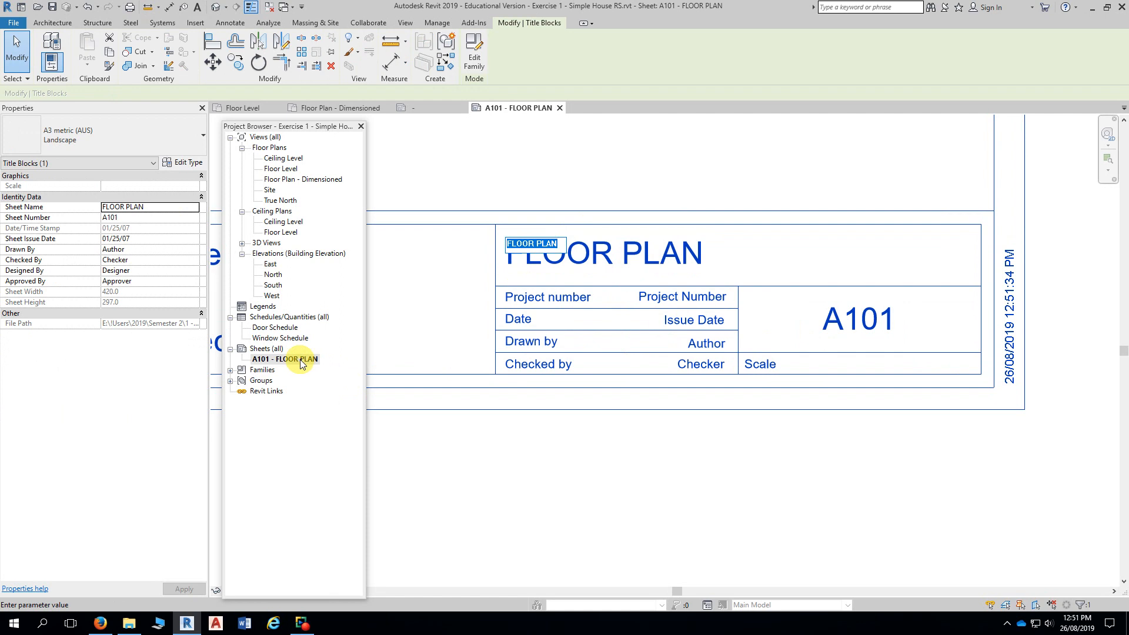
click(570, 483)
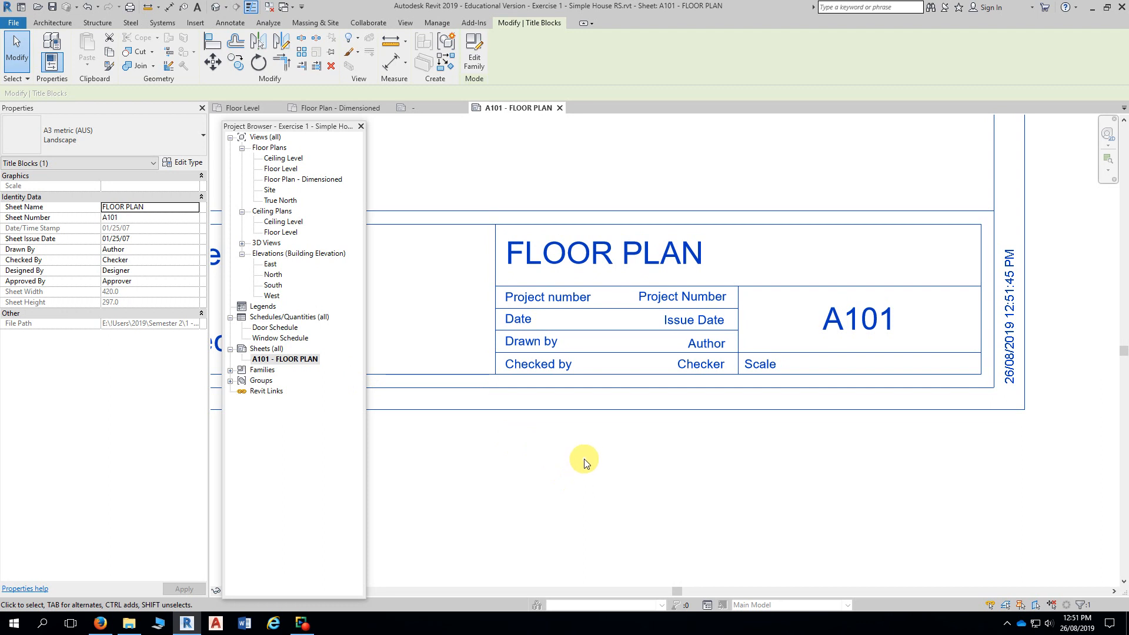
- Check that the title block's Owner, Project Name and Drawn by values can be edited in place, leaving them as they are
middle_drag(588, 460, 811, 462)
scroll(689, 454, down, 1)
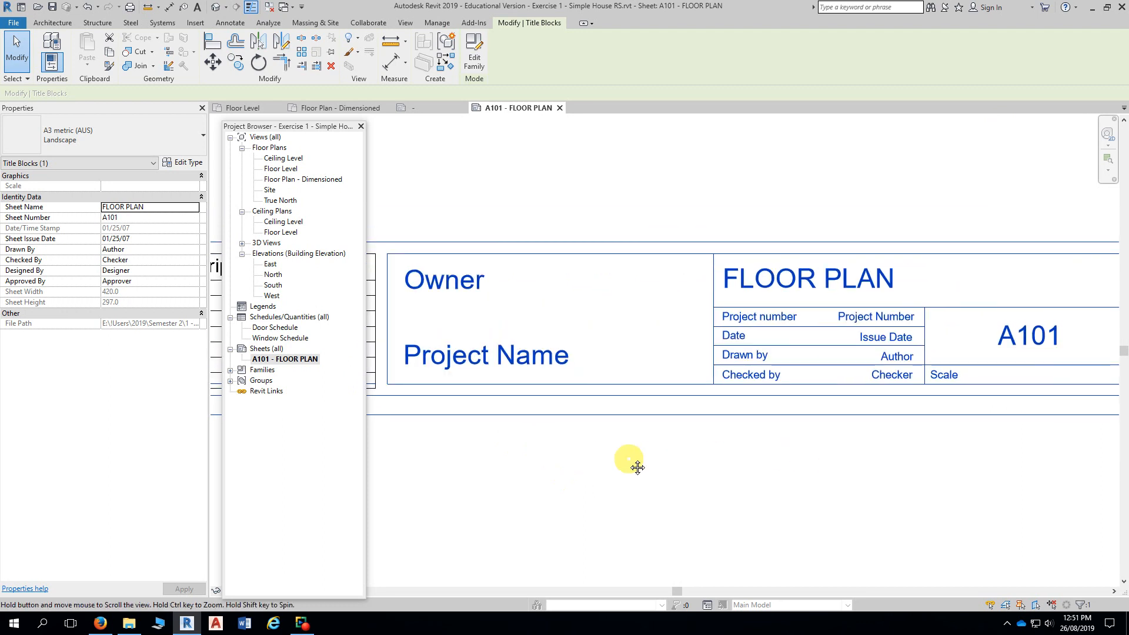
middle_drag(630, 463, 687, 448)
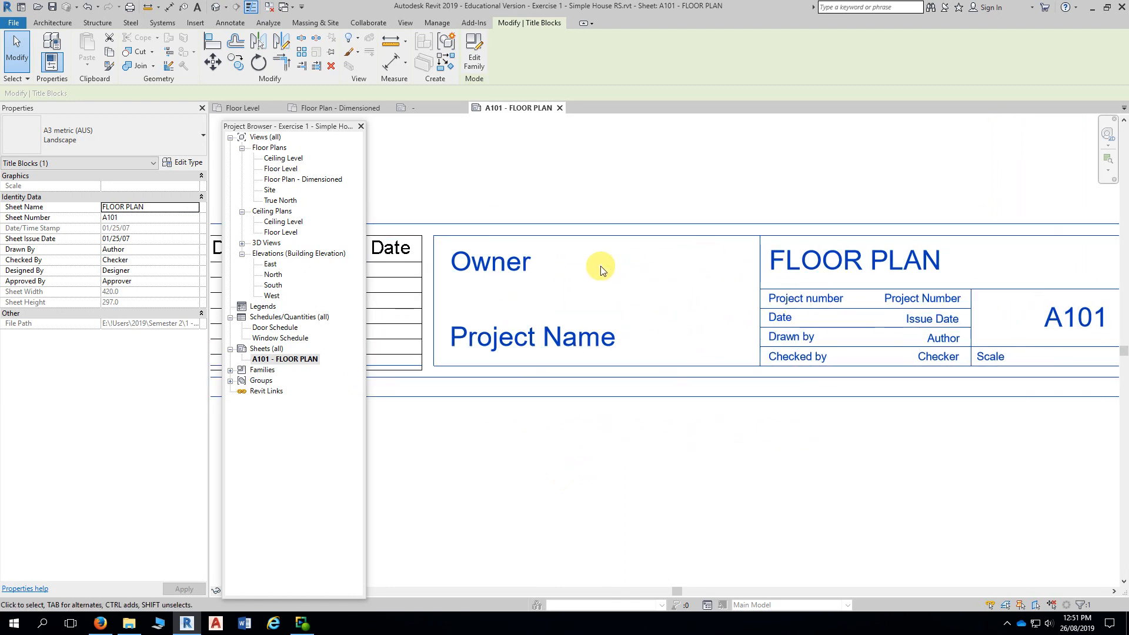
click(497, 267)
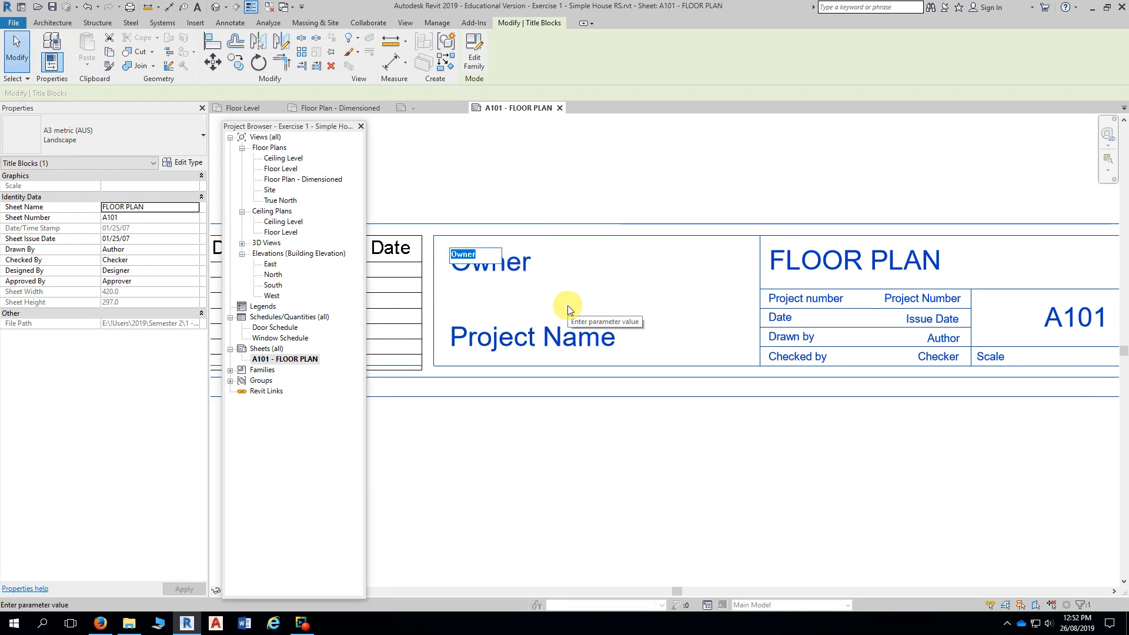
click(610, 501)
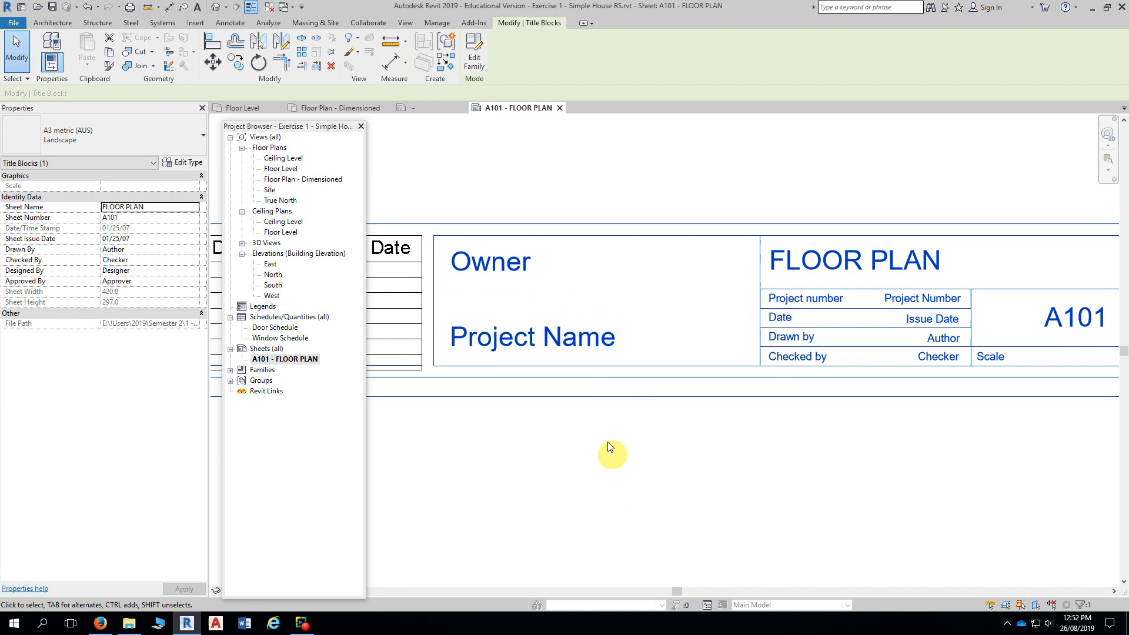
click(529, 346)
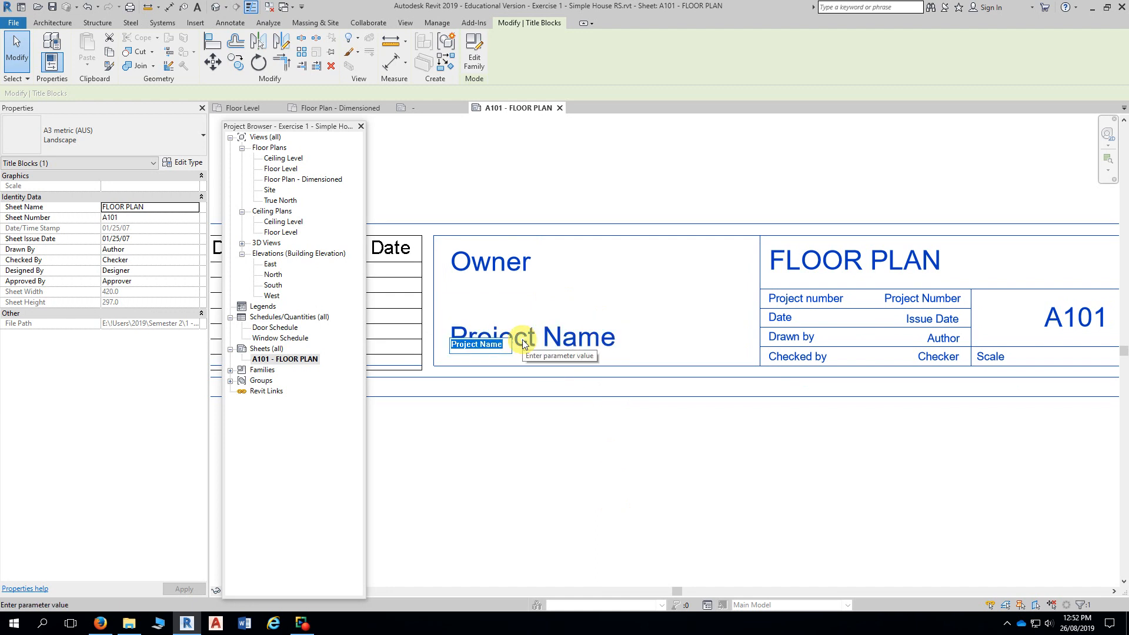
click(646, 428)
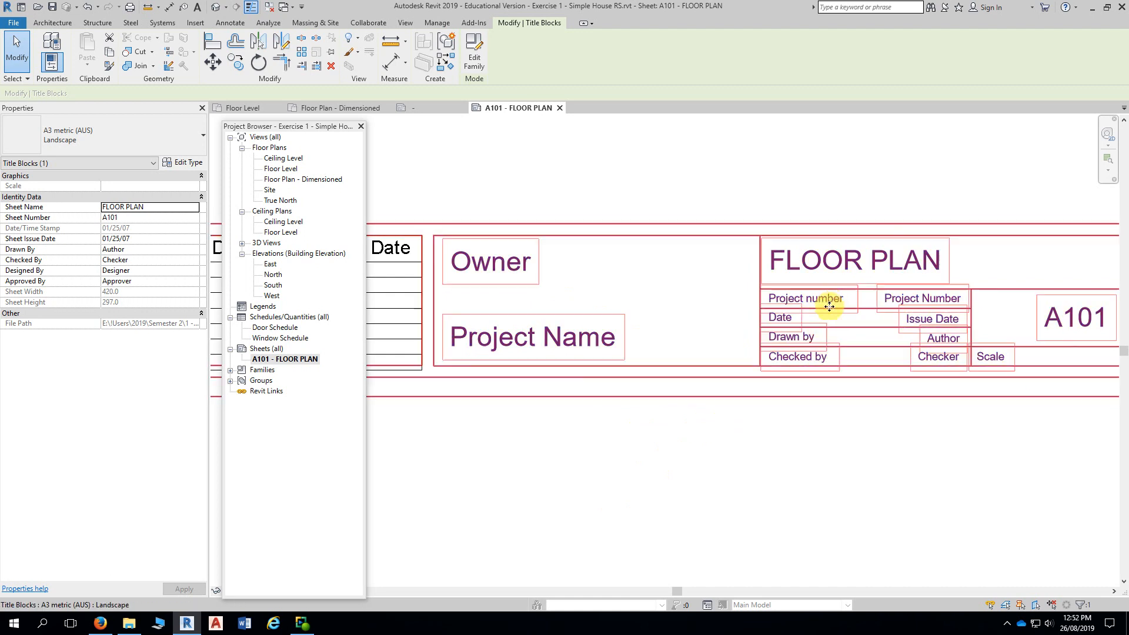
click(943, 340)
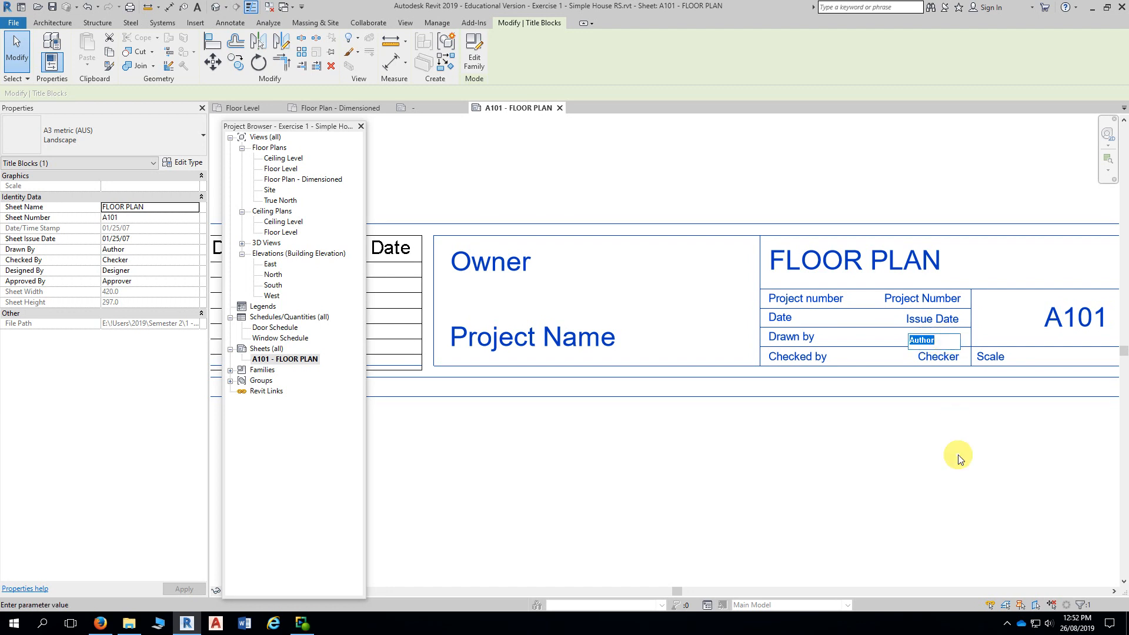
click(957, 427)
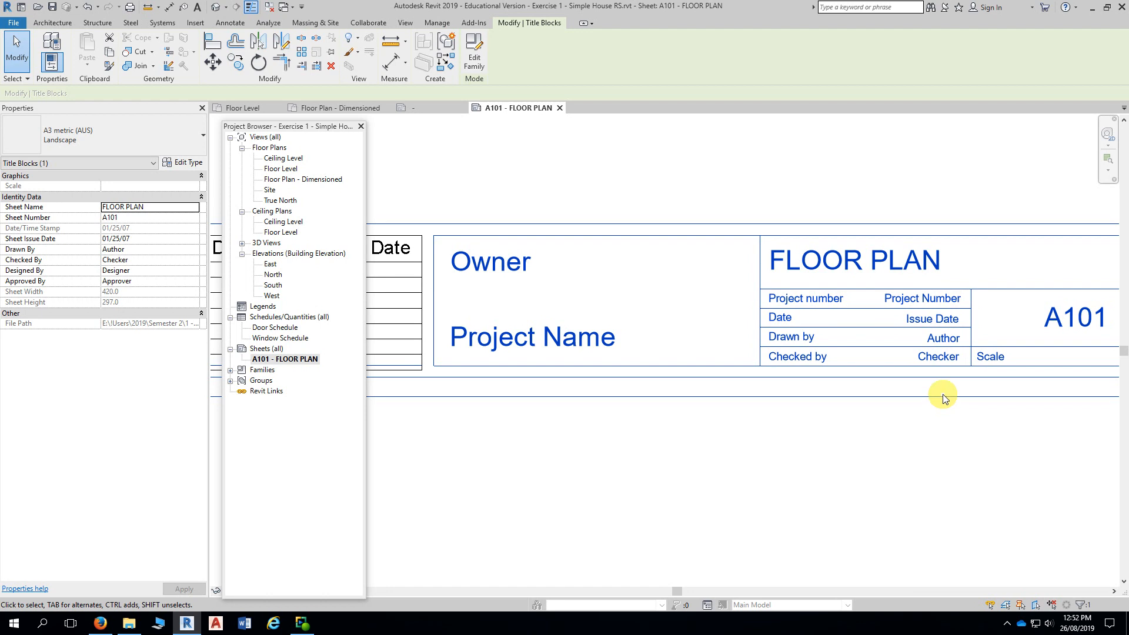
middle_drag(988, 403, 891, 378)
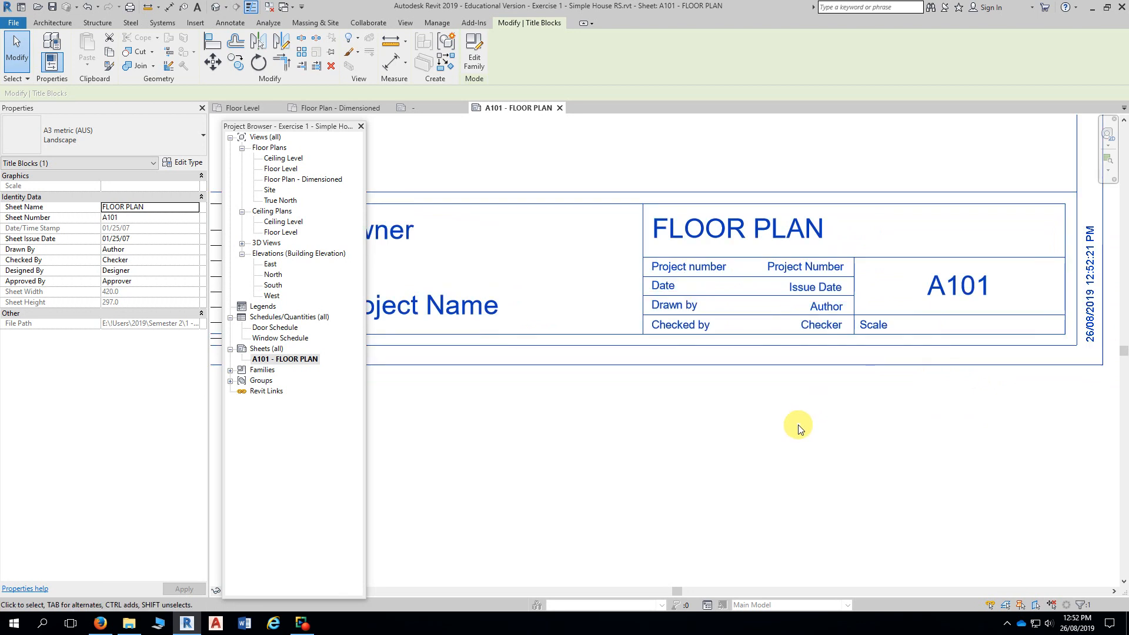
scroll(866, 416, down, 2)
scroll(867, 412, down, 1)
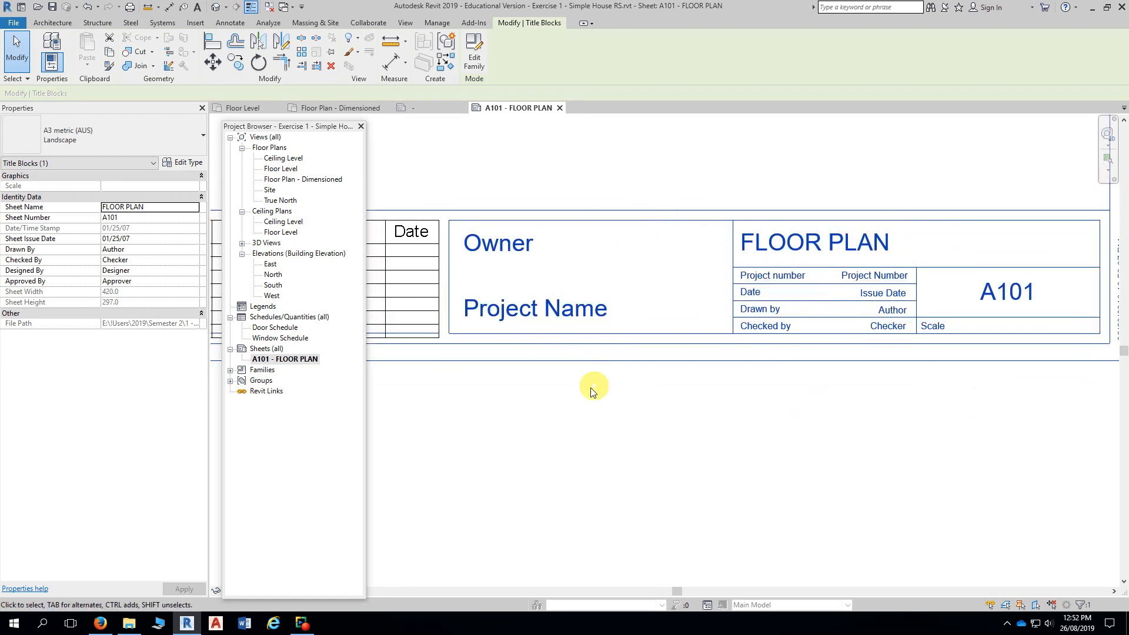
- Switch to Firefox, read the sheet information listed under item 23 of the exercise PDF, and return to Revit
click(101, 624)
scroll(368, 353, down, 2)
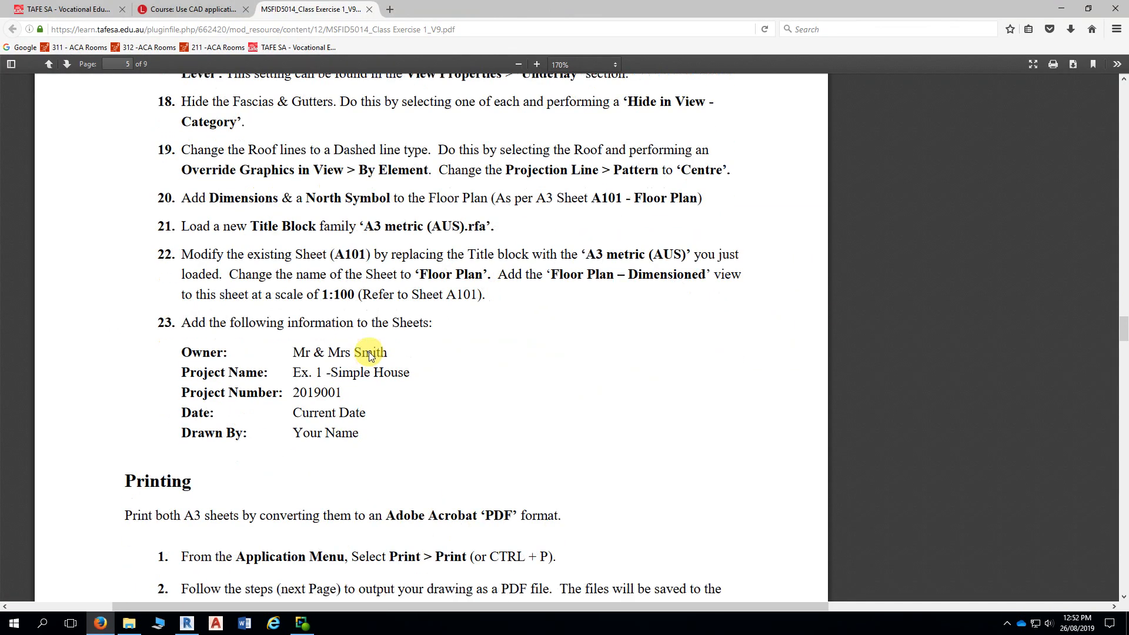
scroll(374, 350, down, 4)
scroll(390, 353, up, 2)
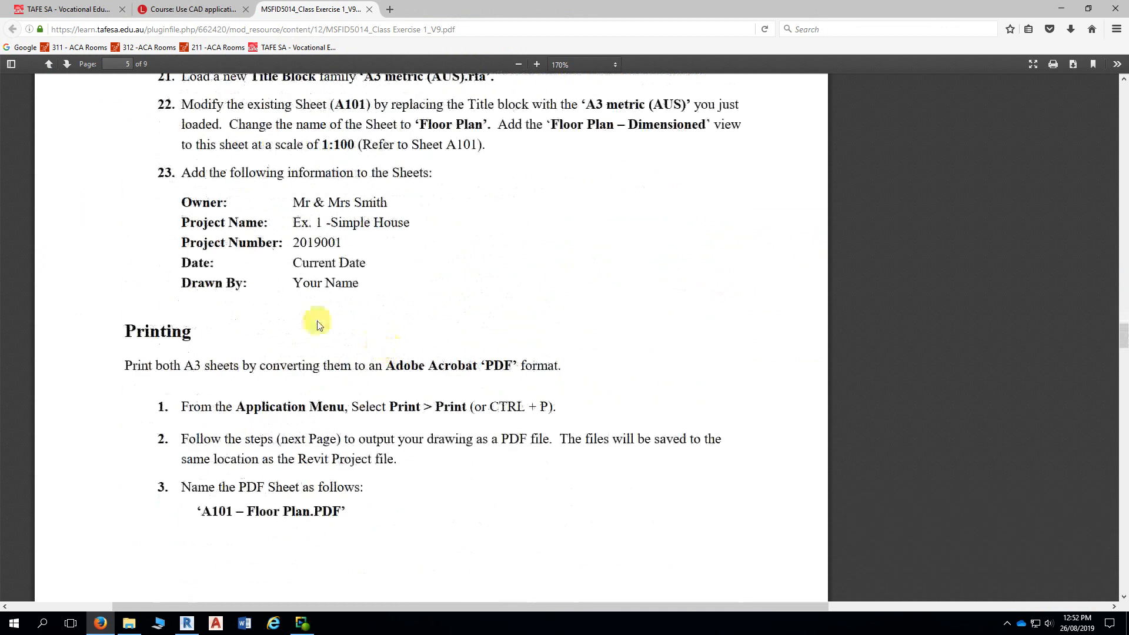
scroll(318, 325, up, 1)
ctrl+scroll(237, 322, up, 3)
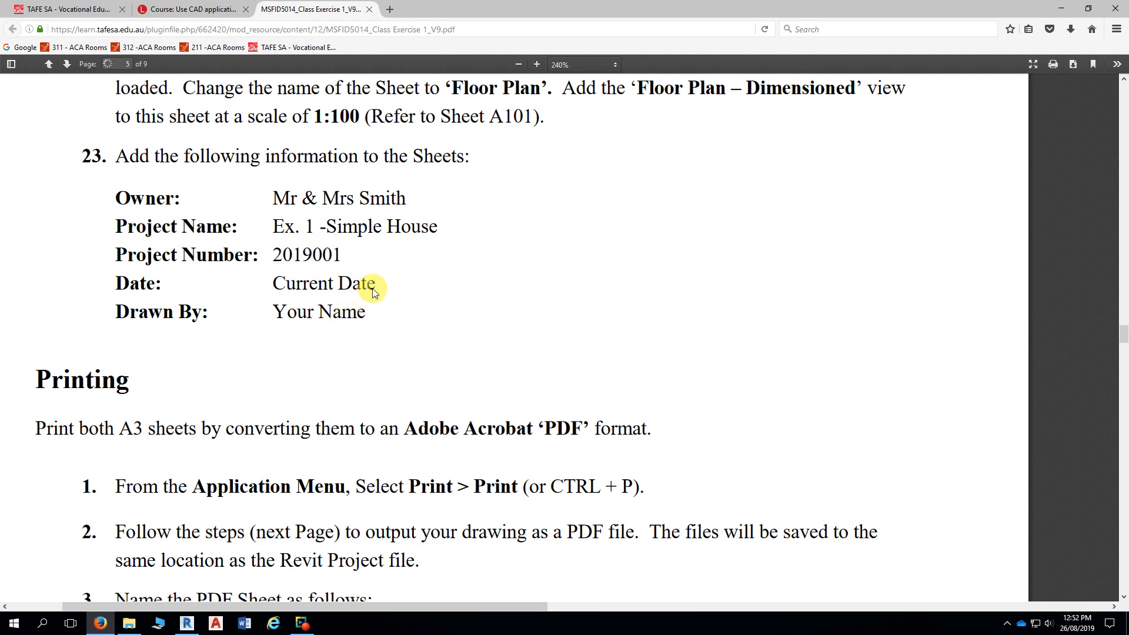
key(alt+Tab)
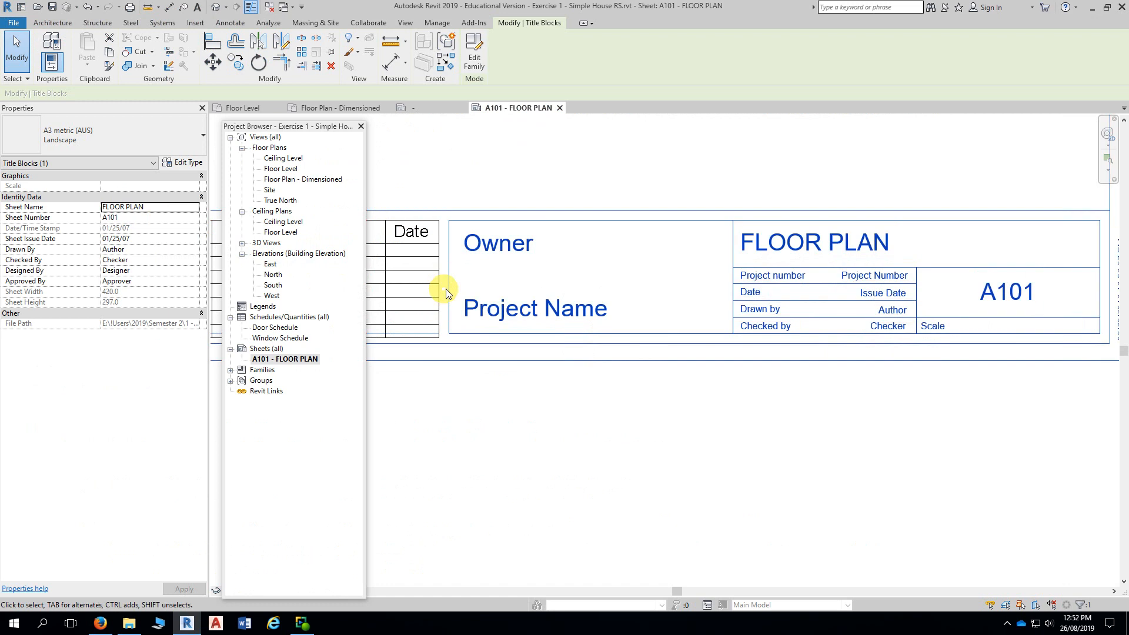
- Enter the owners' title and surname in capitals in the title block's Owner field
click(544, 264)
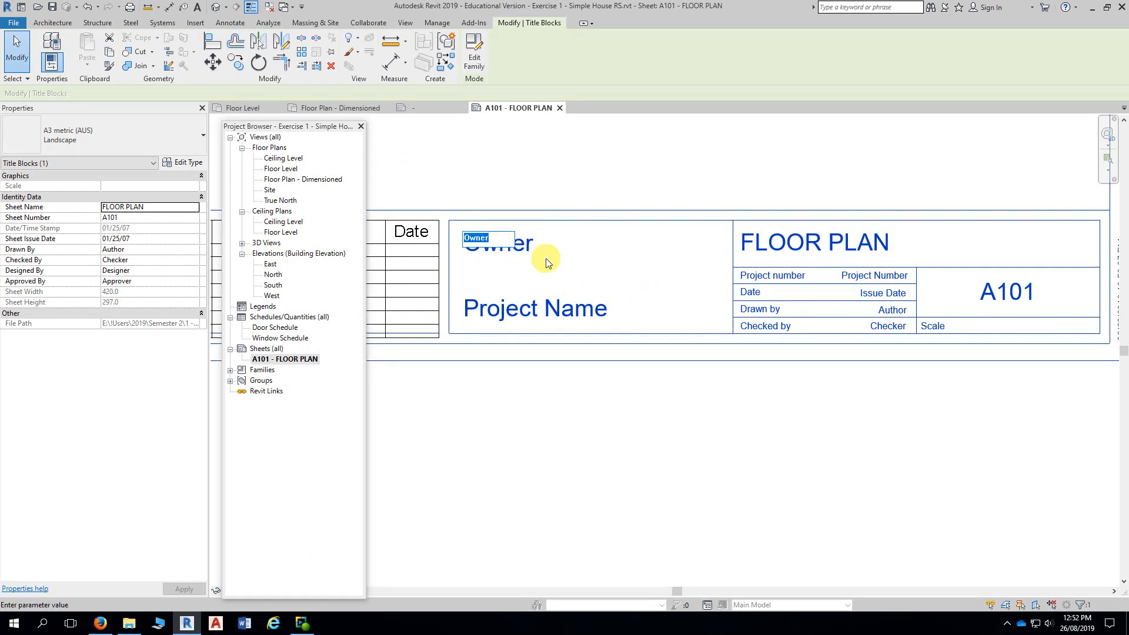
text(mr)
text(MR)
text( & MRS)
text( SMITH)
click(570, 297)
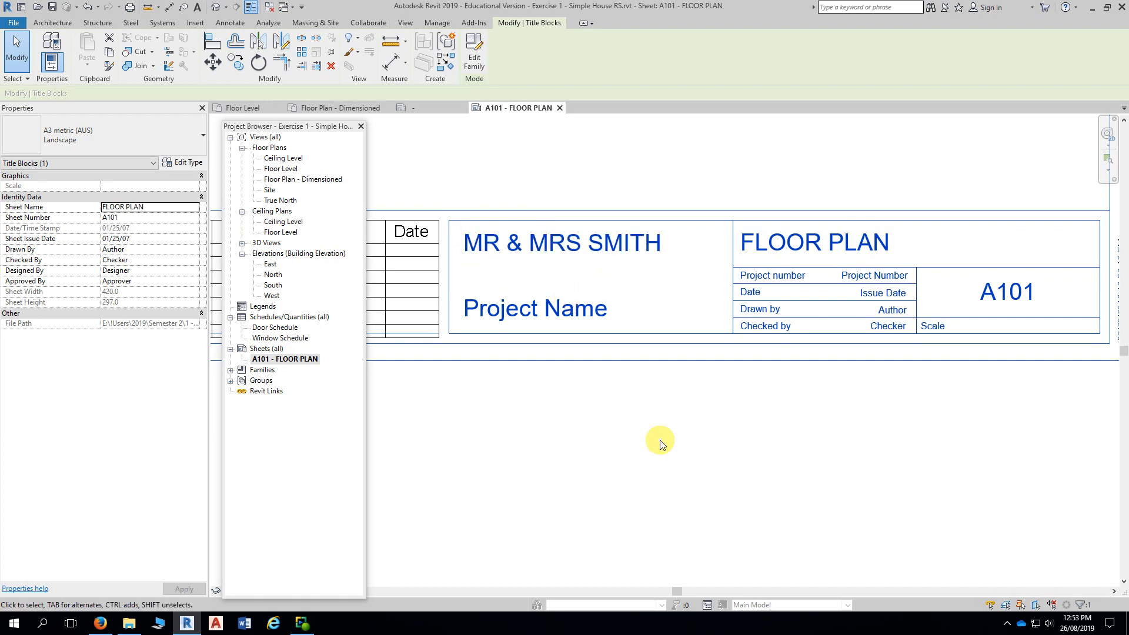
- Set the title block's project name to "Ex 1. - Simple House" and deselect the title block
click(525, 310)
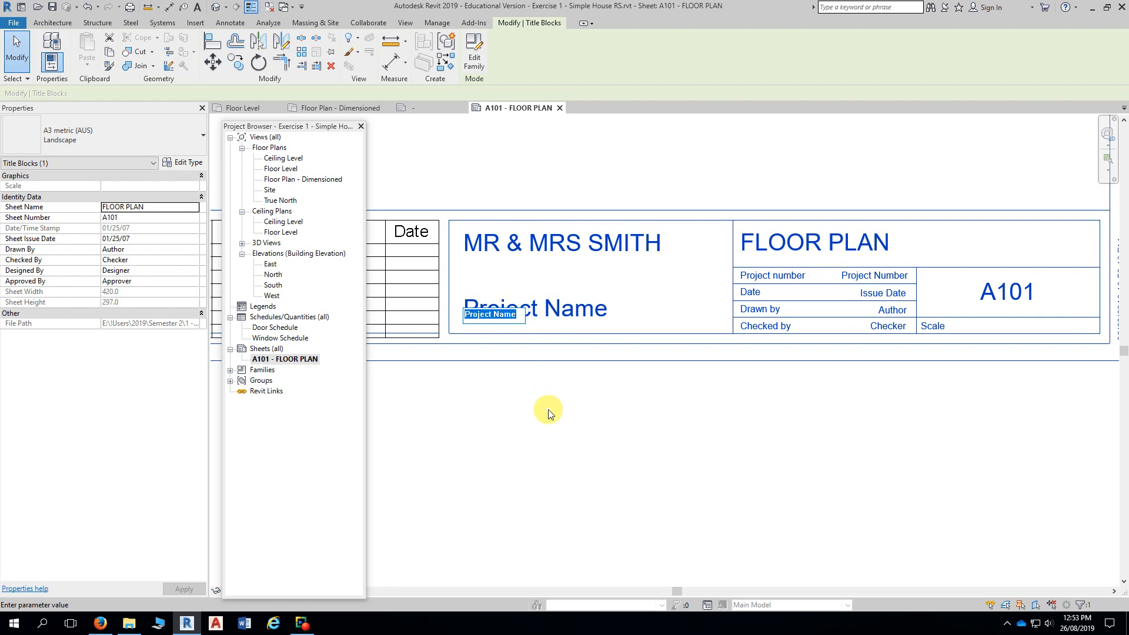
text(Ex)
text( 1. -)
text( Sinple House)
click(588, 425)
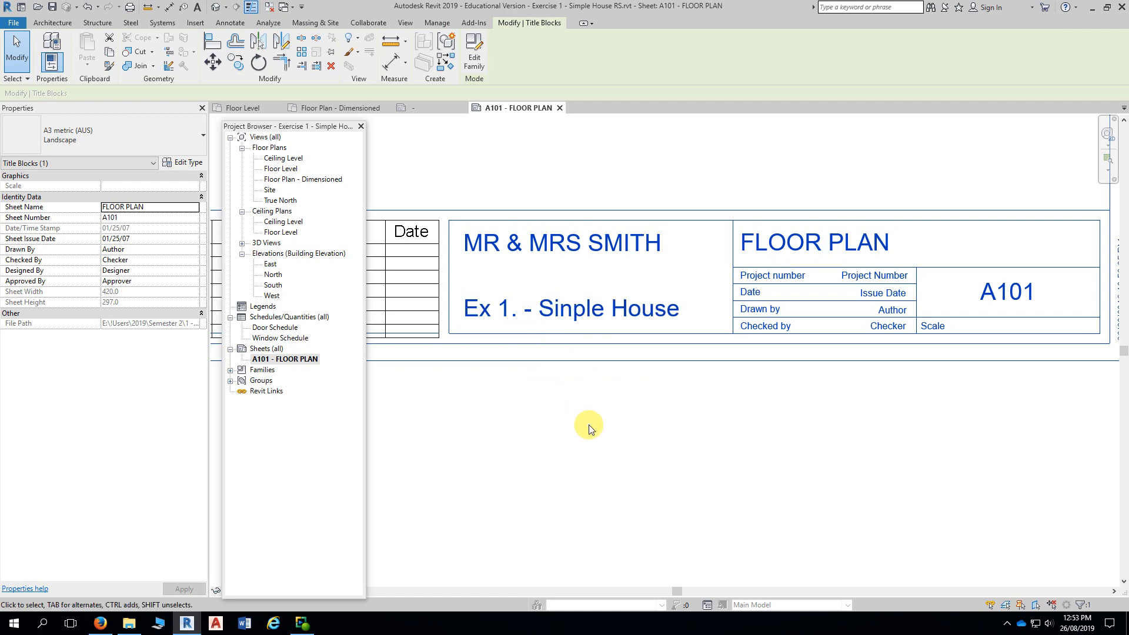
click(553, 307)
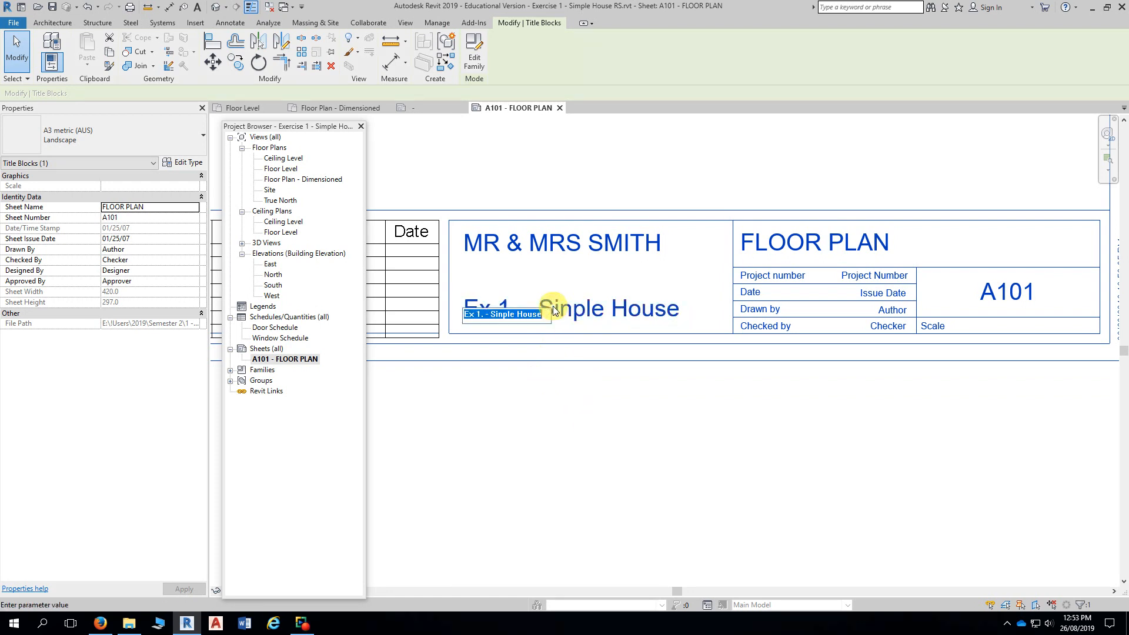
click(495, 314)
key(Delete)
text(m)
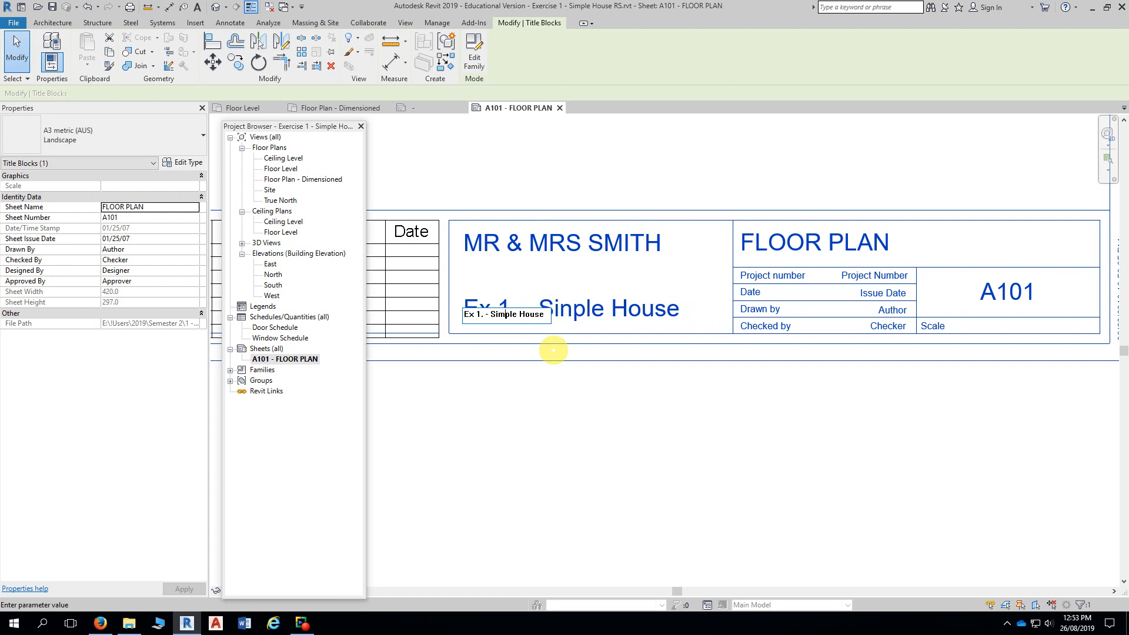
click(553, 353)
click(714, 454)
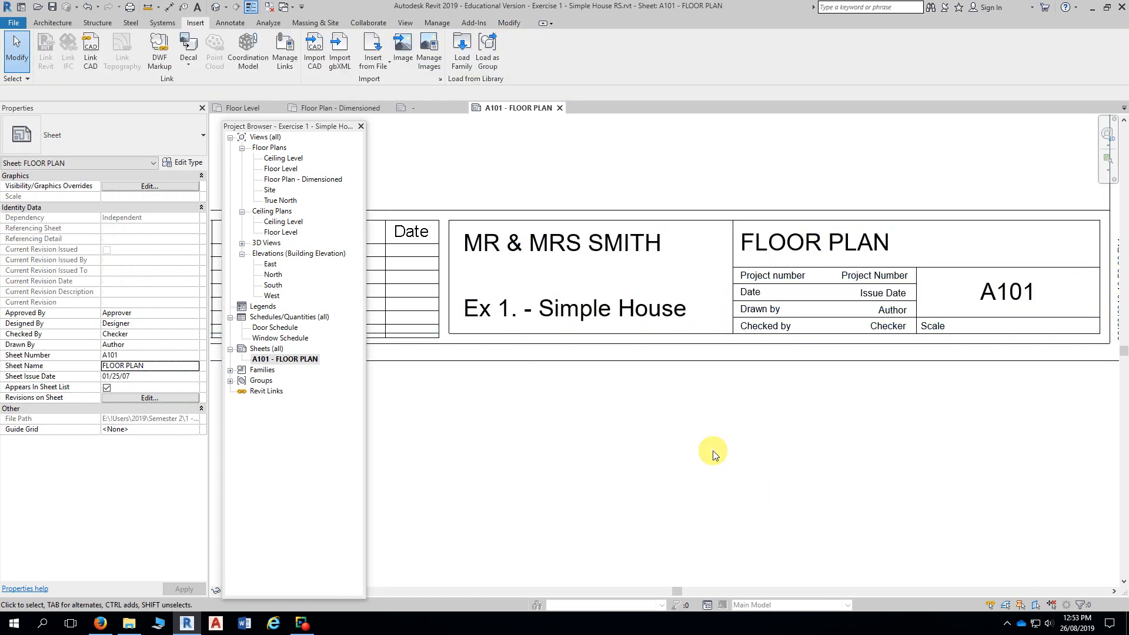
- Set the title block's project number to 2019001 and its issue date to 26/08/2019
click(869, 277)
click(869, 276)
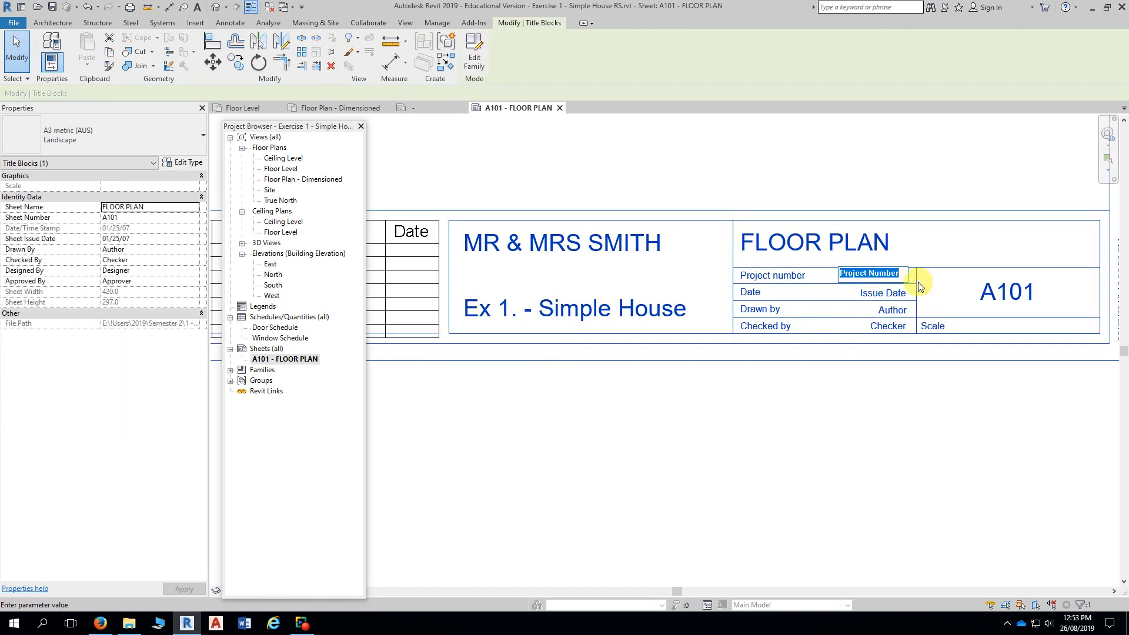
text(2019001)
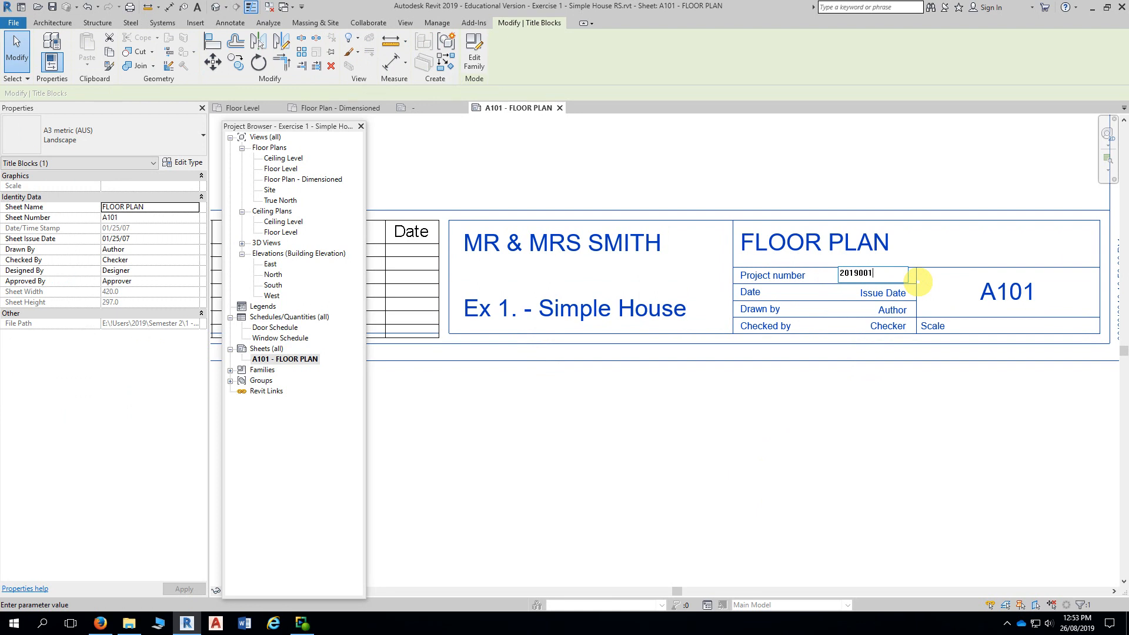
click(900, 398)
click(869, 295)
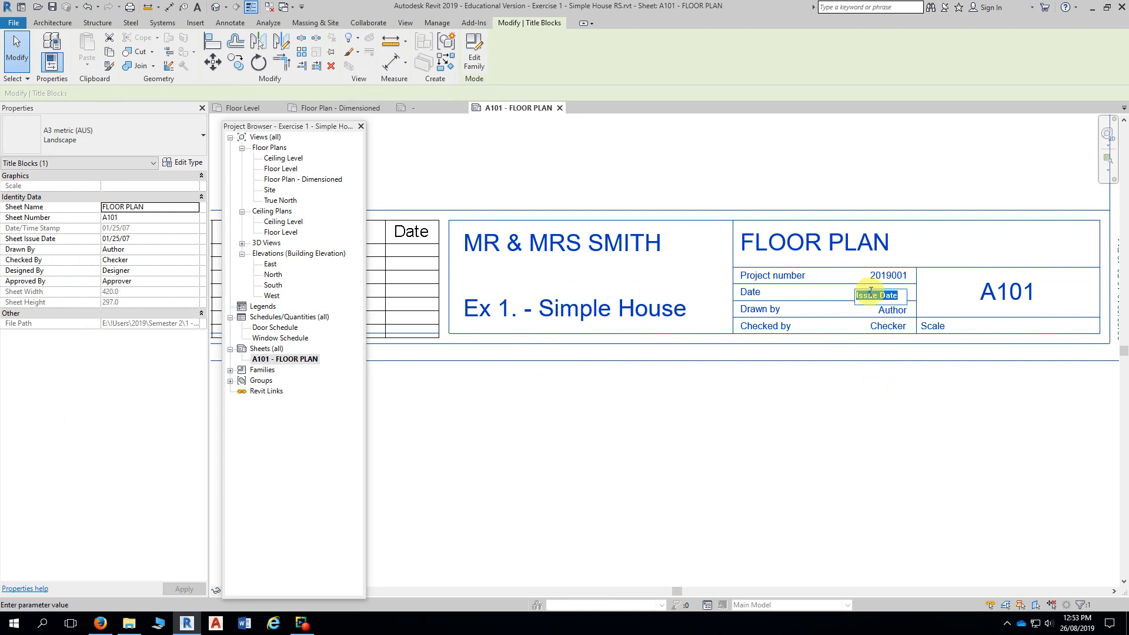
text(26/08/)
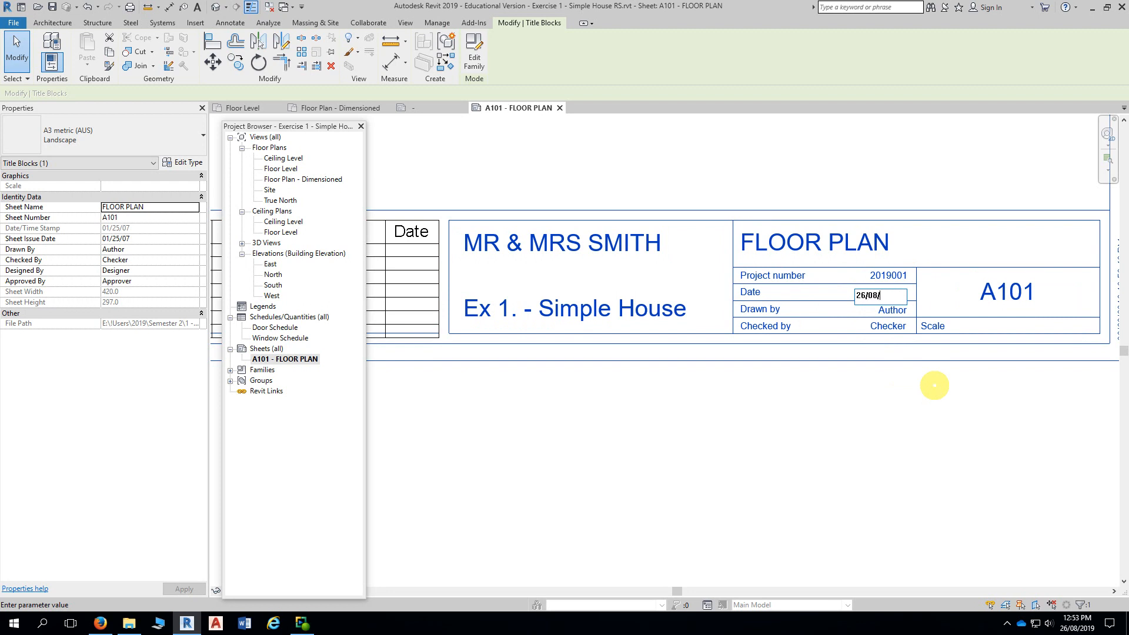
text(2019)
key(Return)
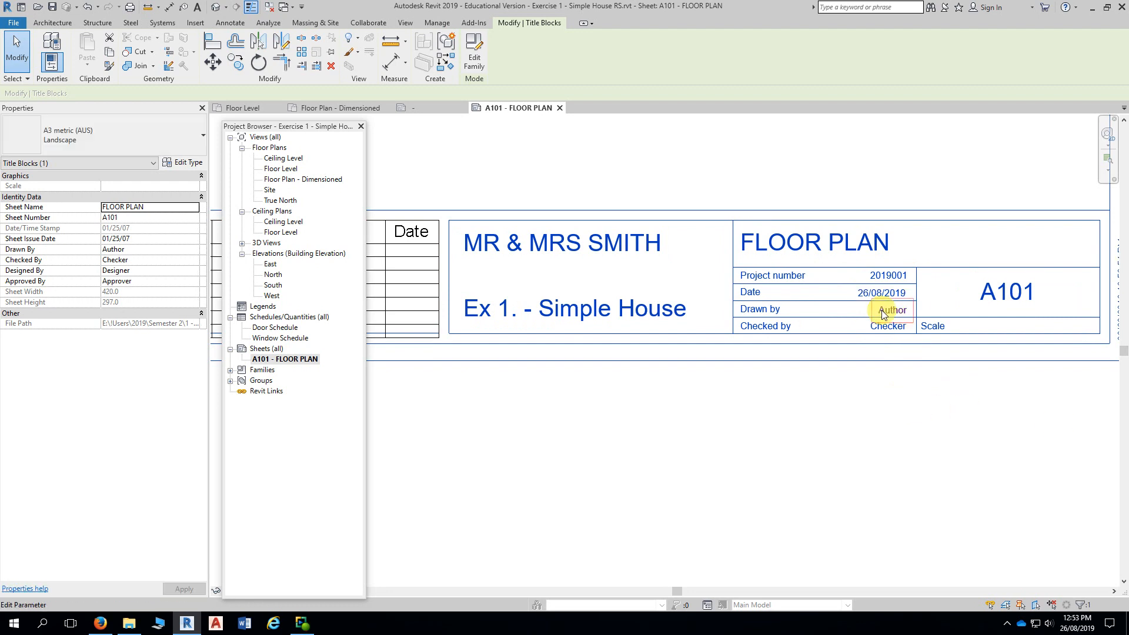
- Enter the drafter's initial and surname in the title block's Drawn by field
click(882, 311)
text(R. Sedo)
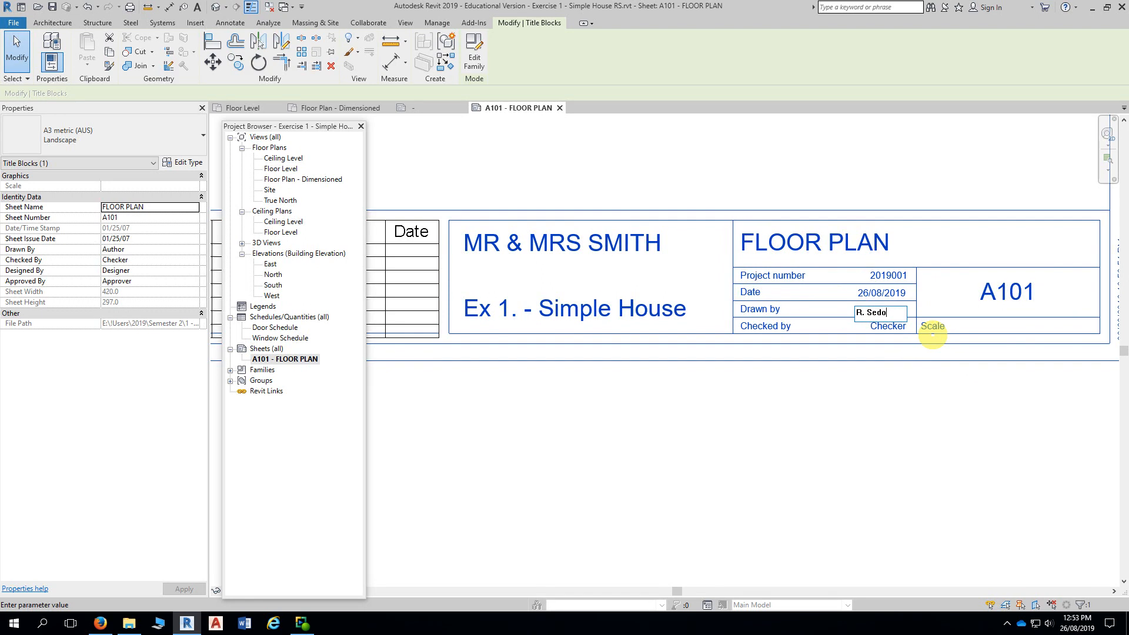
text(njs)
click(909, 410)
scroll(803, 378, up, 1)
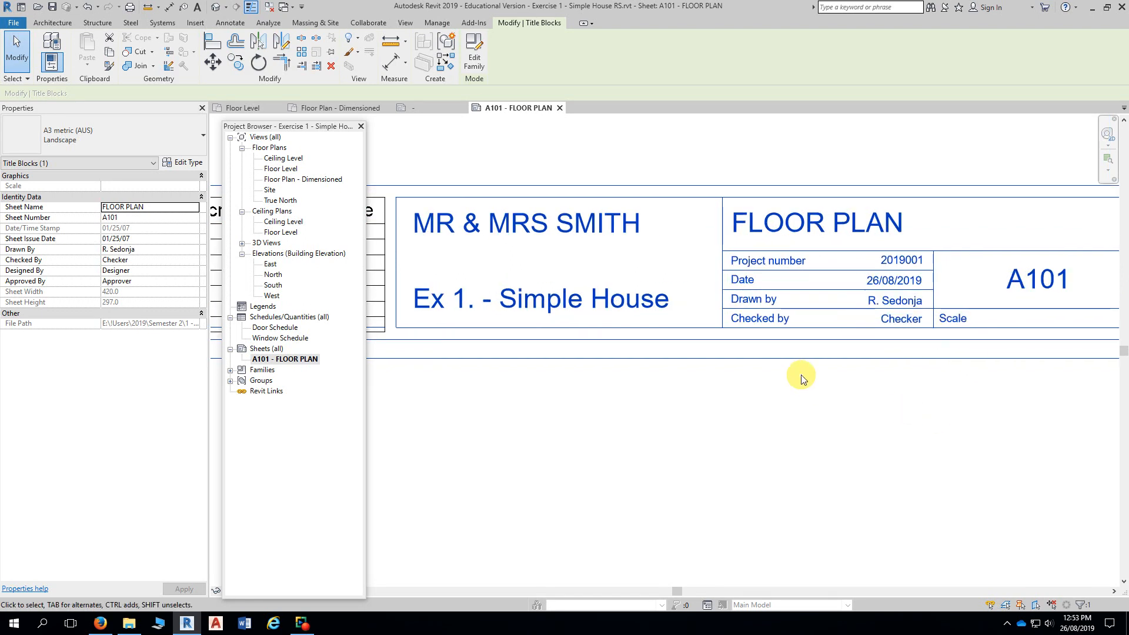
middle_drag(803, 378, 796, 330)
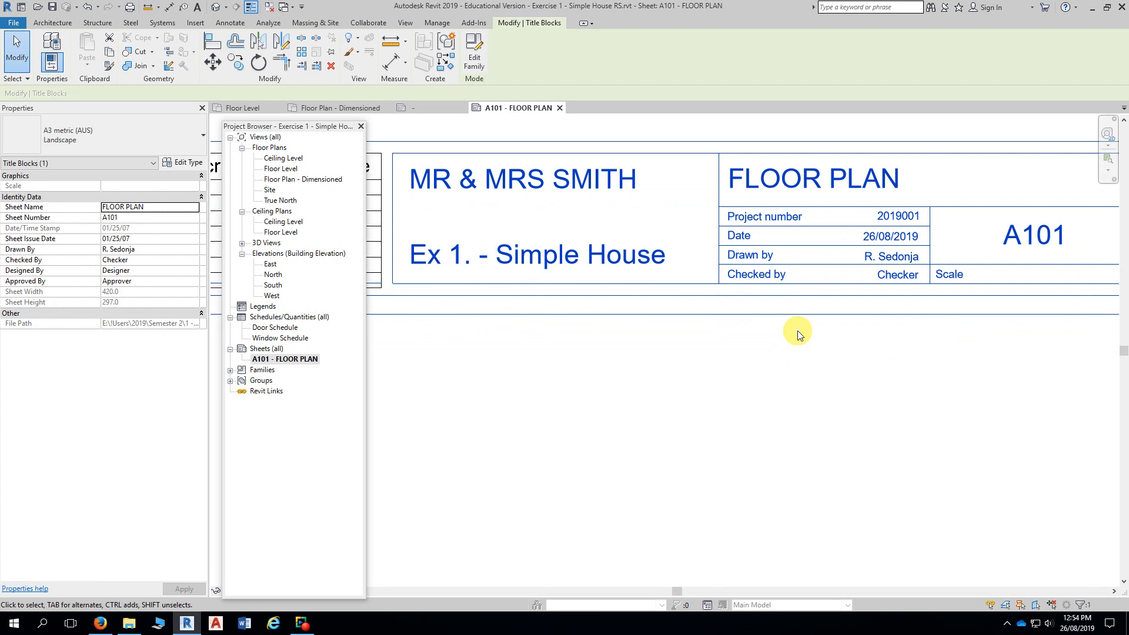
- Dock the floating Project Browser below the Properties palette and fit the whole sheet in view
double_click(277, 126)
middle_drag(542, 354, 496, 383)
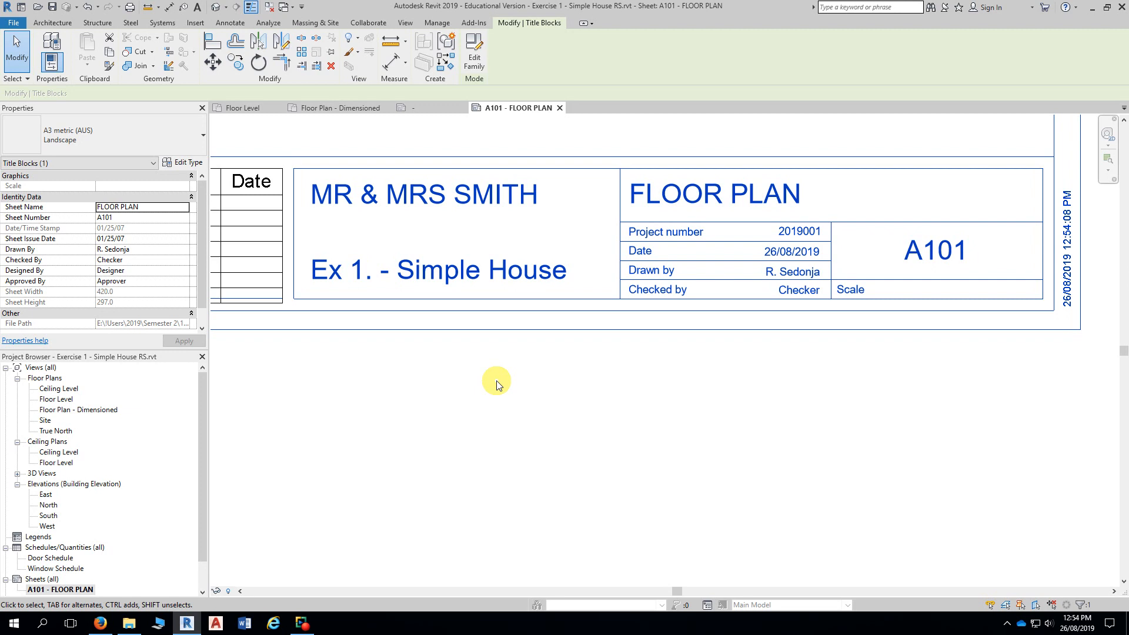
key(z)
key(e)
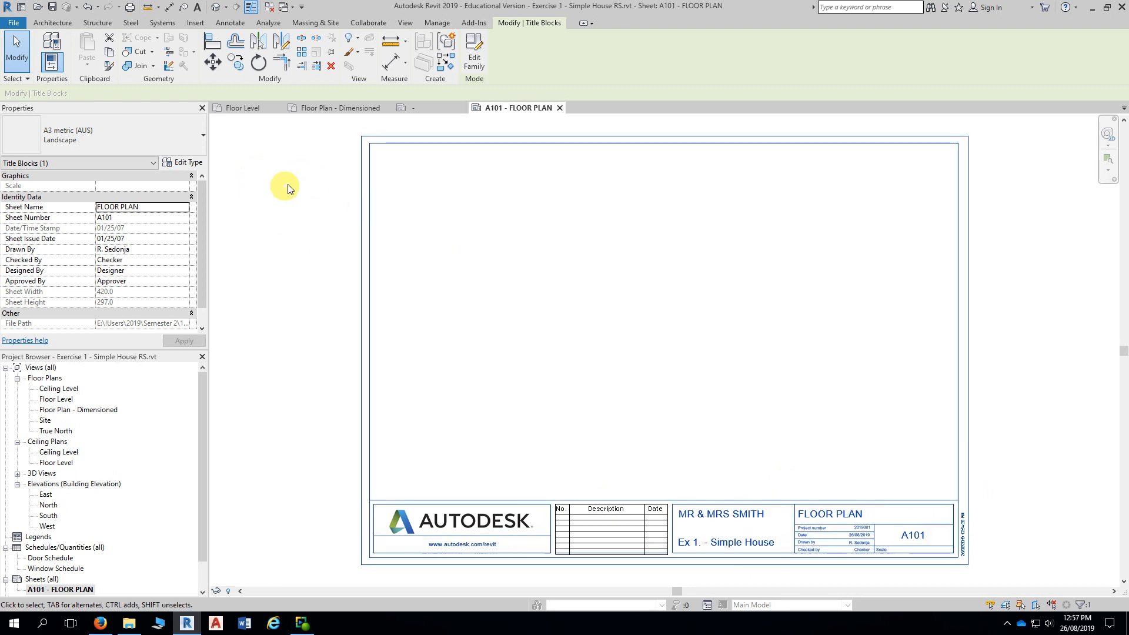
- Open Project Information, dismissing the save reminder without saving, review the issue date, client, project name and number, and close it unchanged
click(437, 24)
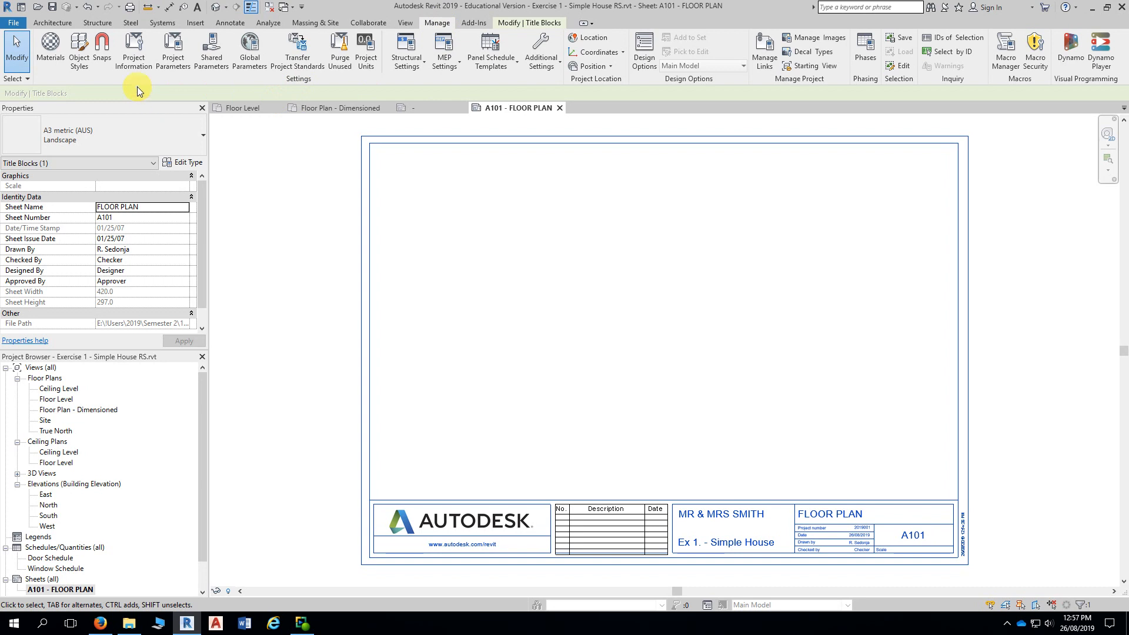
click(132, 56)
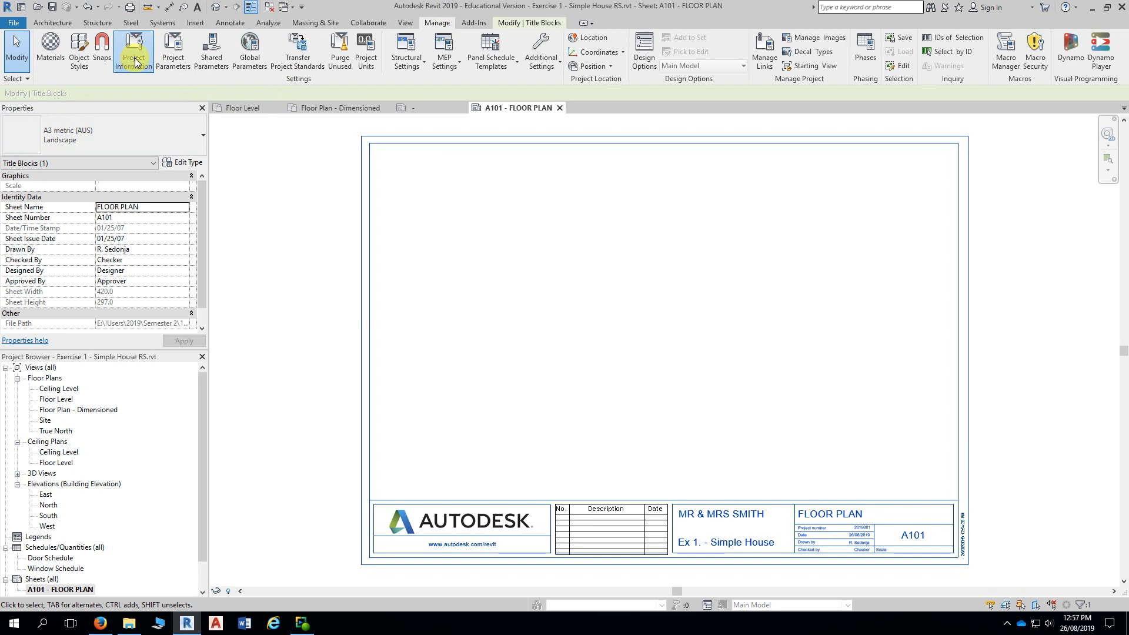
click(640, 356)
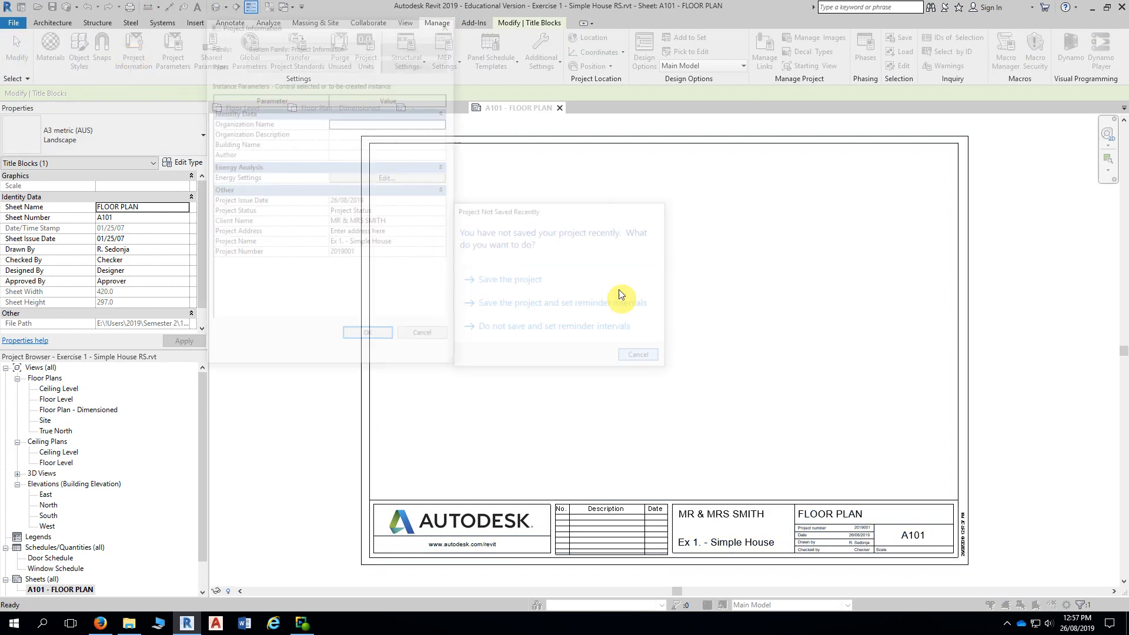
drag(386, 25, 438, 19)
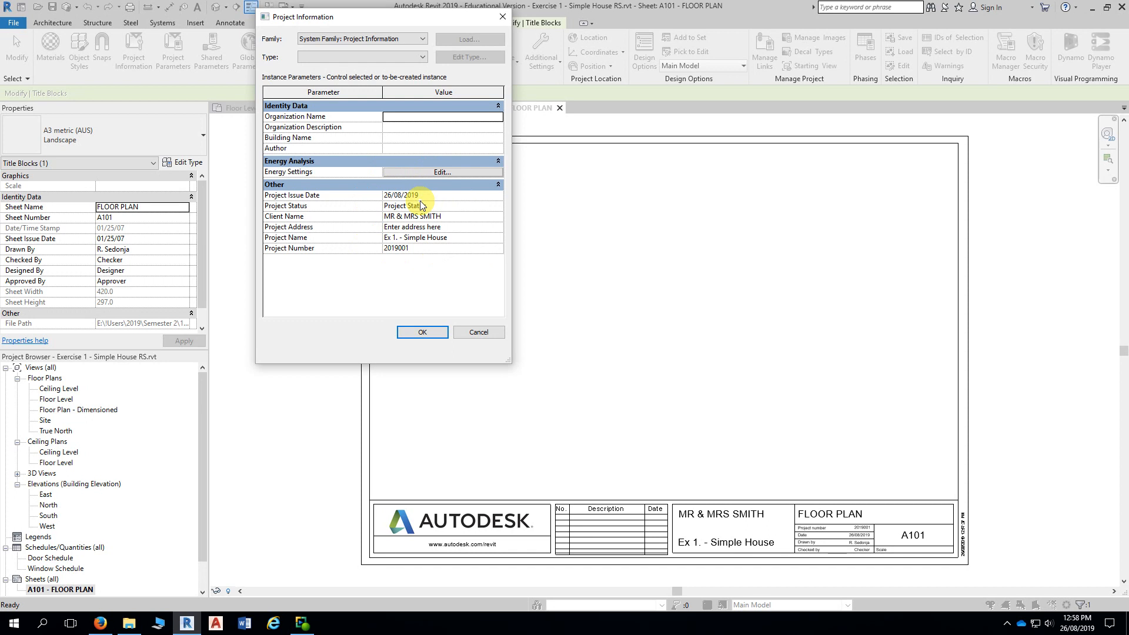
drag(403, 24, 380, 26)
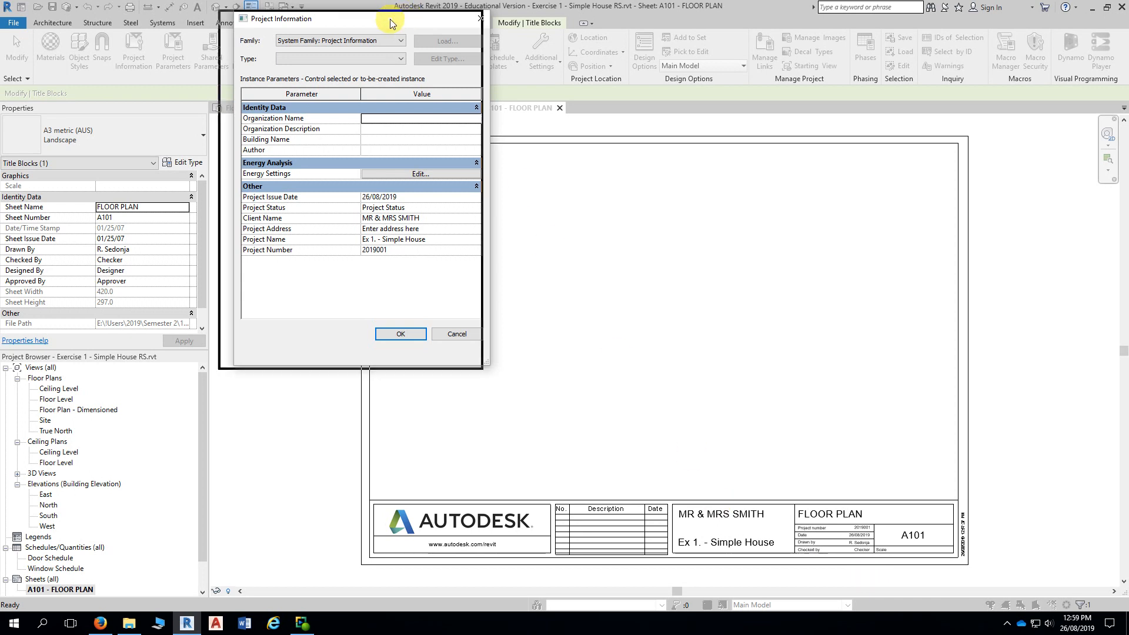
drag(401, 19, 331, 19)
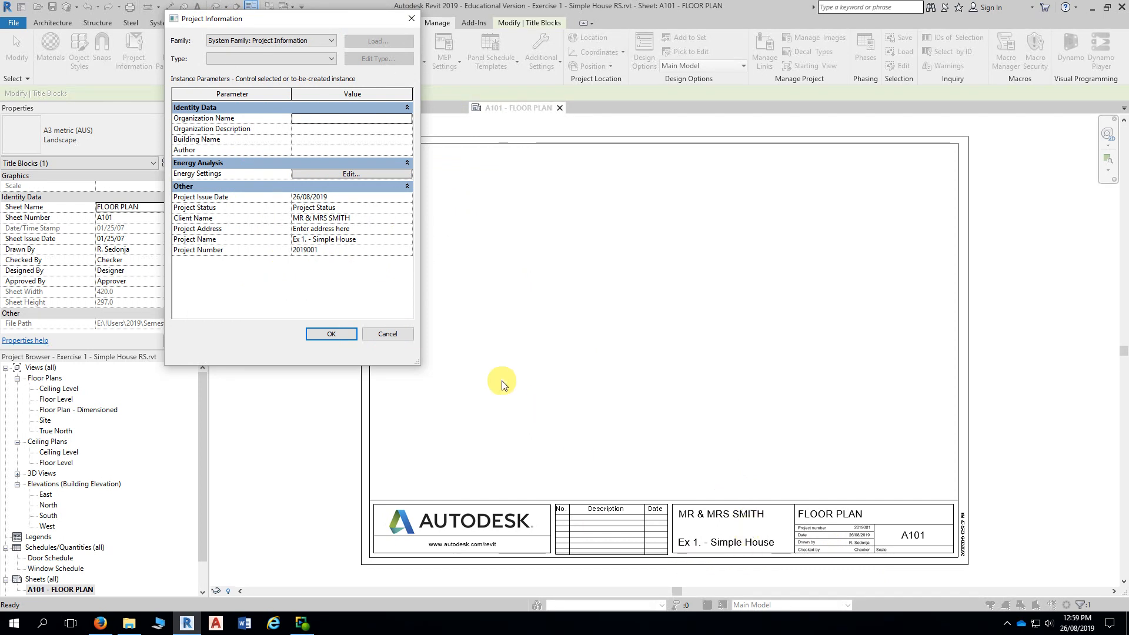
click(331, 333)
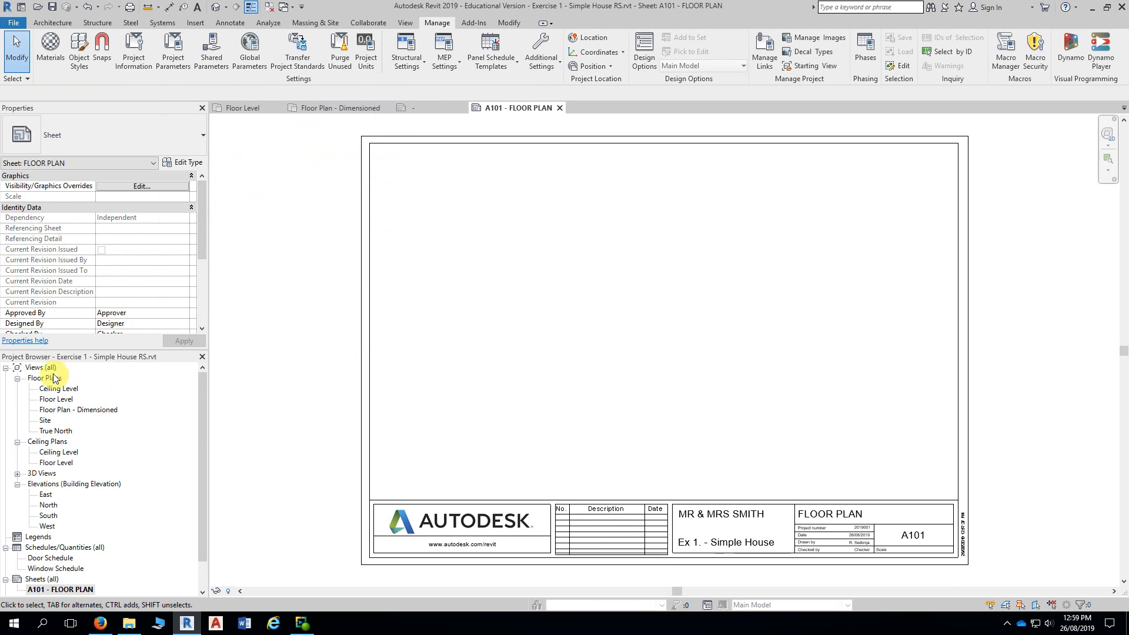
click(52, 411)
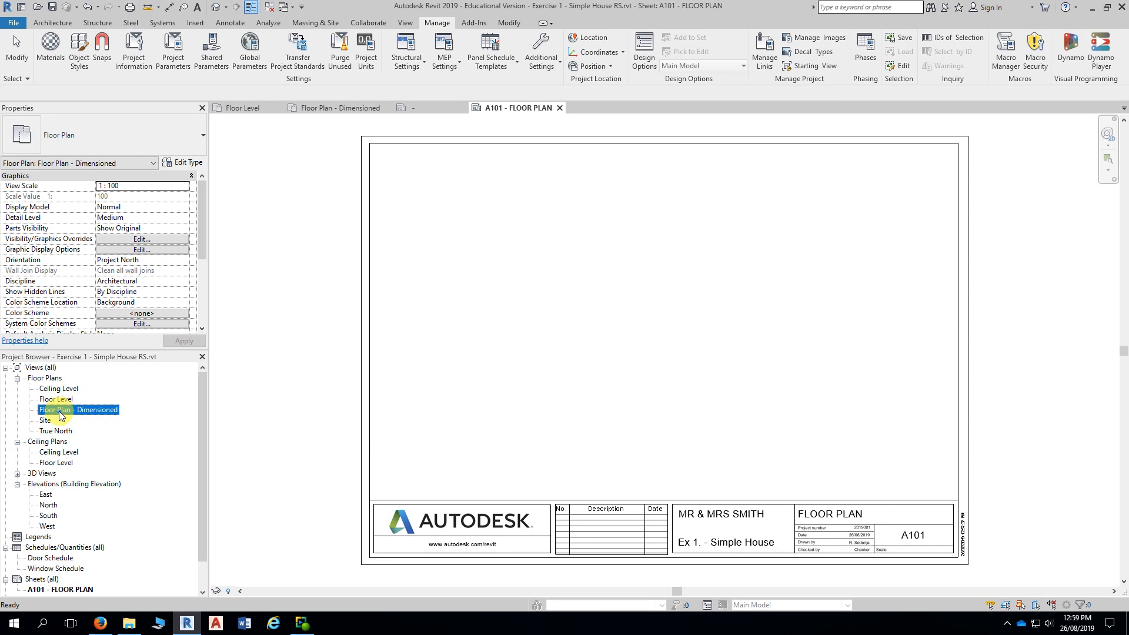
drag(61, 415, 723, 255)
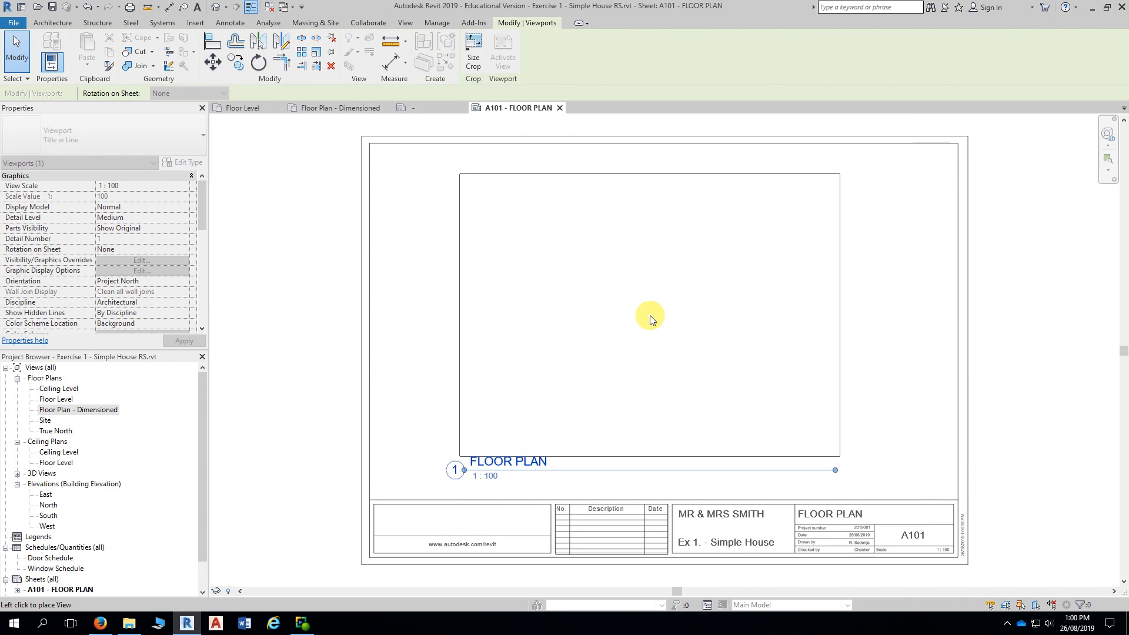
key(Escape)
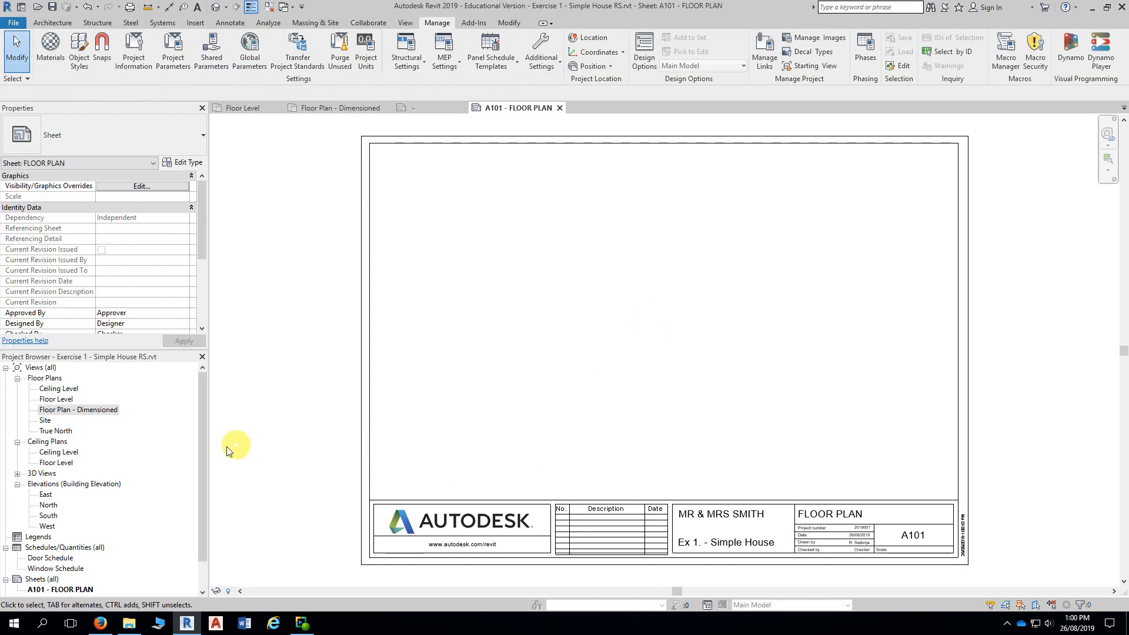
- Place the Floor Plan - Dimensioned view in the middle of sheet A101's drawing area, and deselect it
click(79, 410)
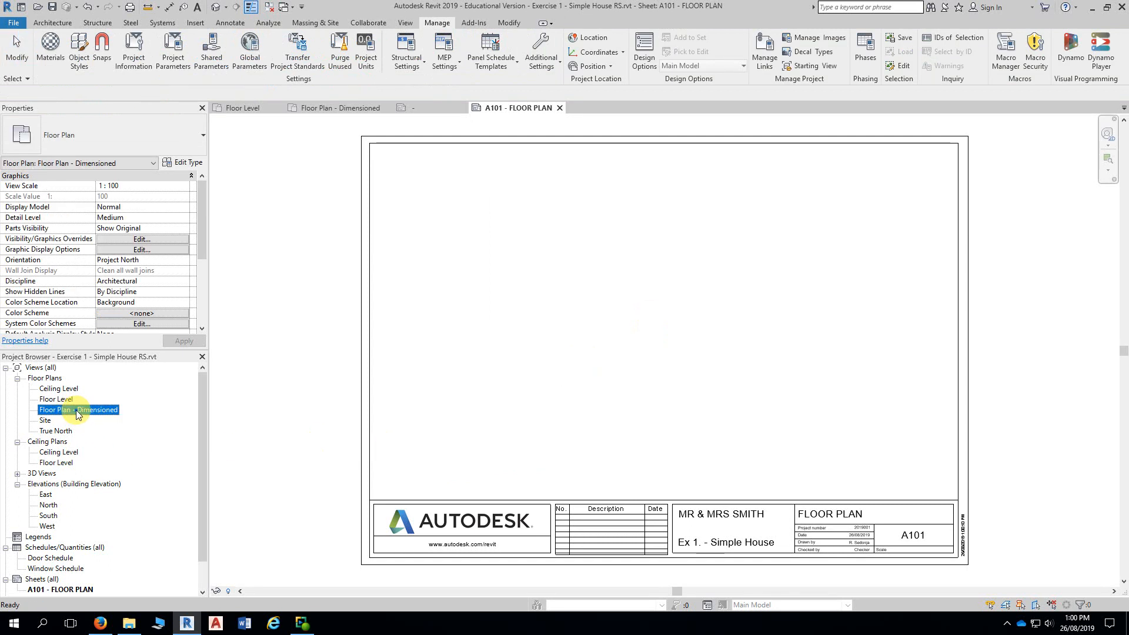
drag(76, 411, 685, 306)
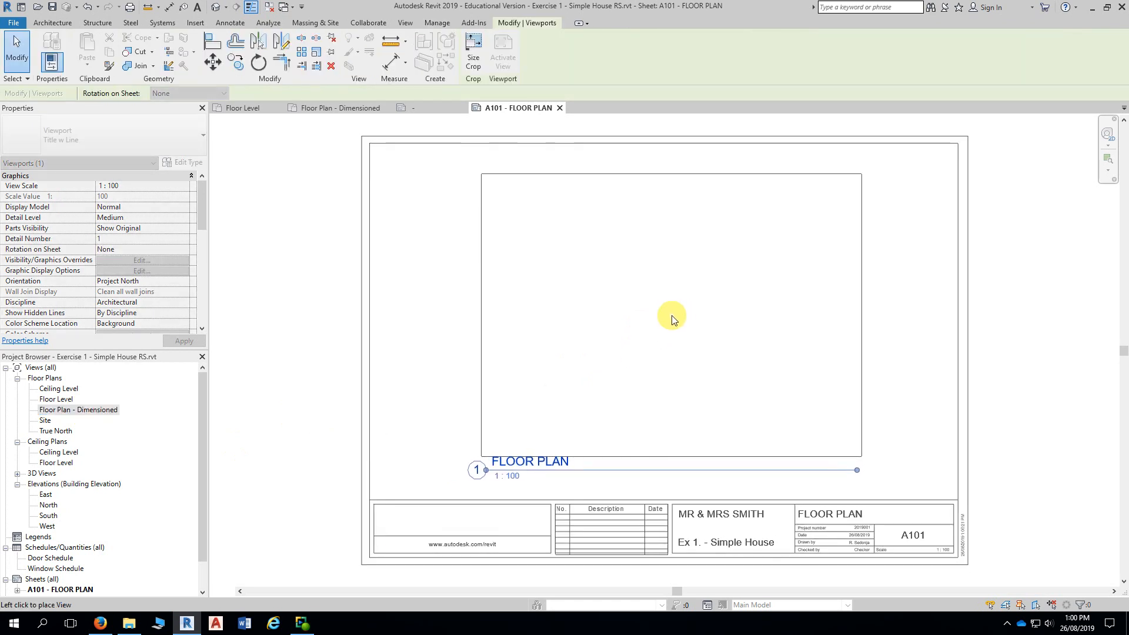
click(673, 316)
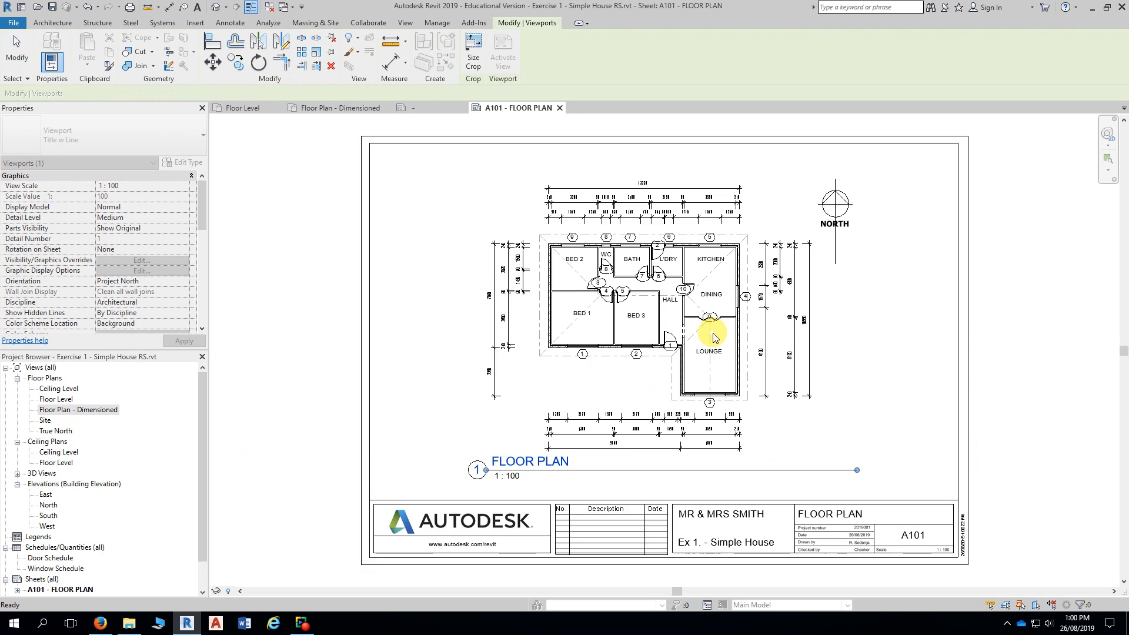
click(929, 447)
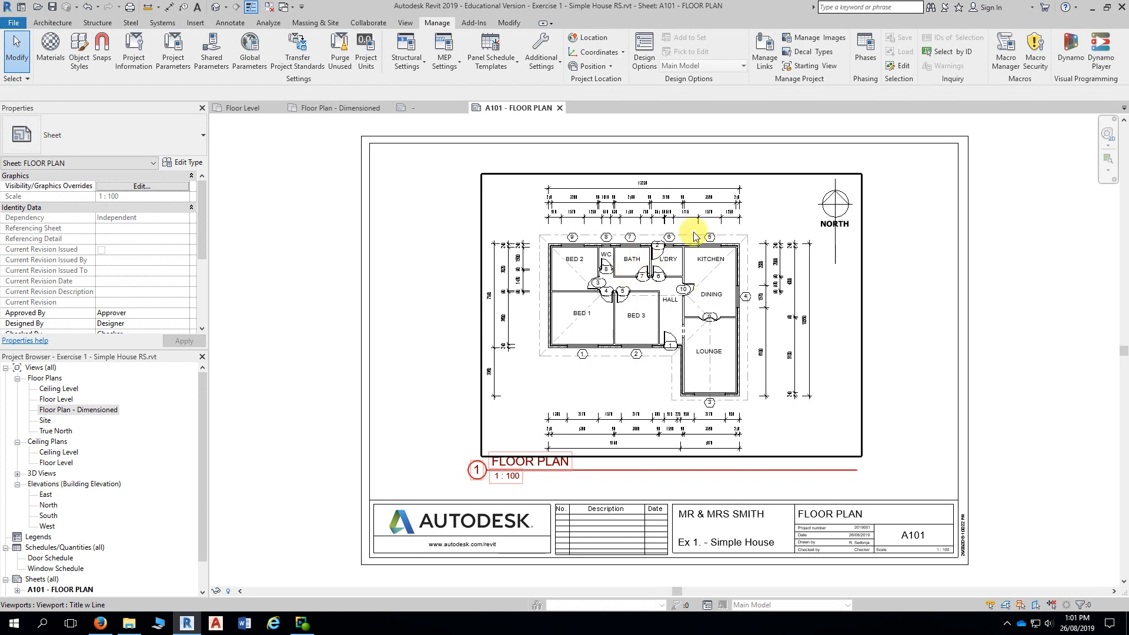
- Select the floor plan viewport and nudge it in small steps until it sits slightly further right on the sheet
click(616, 246)
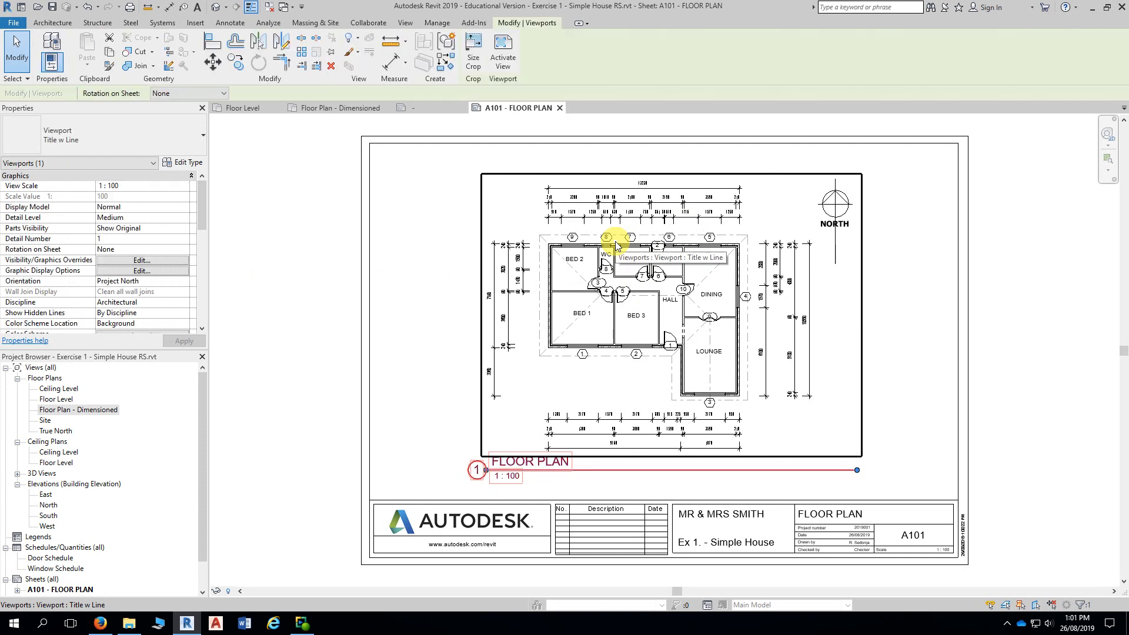
key(Right)
key(Right)
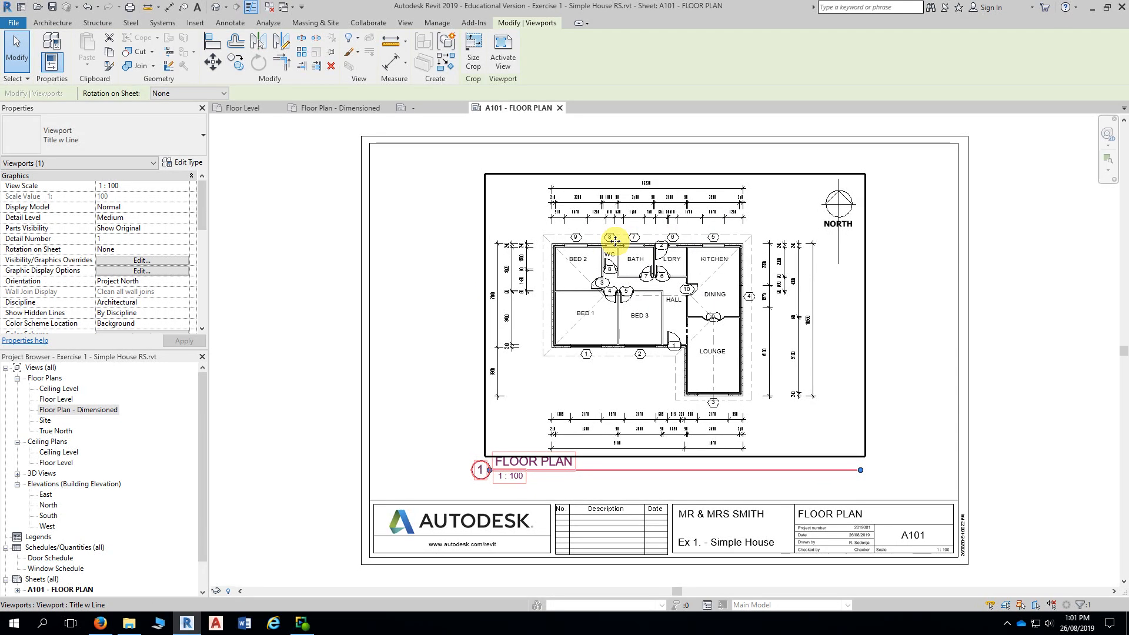
key(shift+Right)
key(shift+Right)
key(shift+Right)
key(shift+Left)
key(shift+Left)
key(shift+Left)
key(shift+Left)
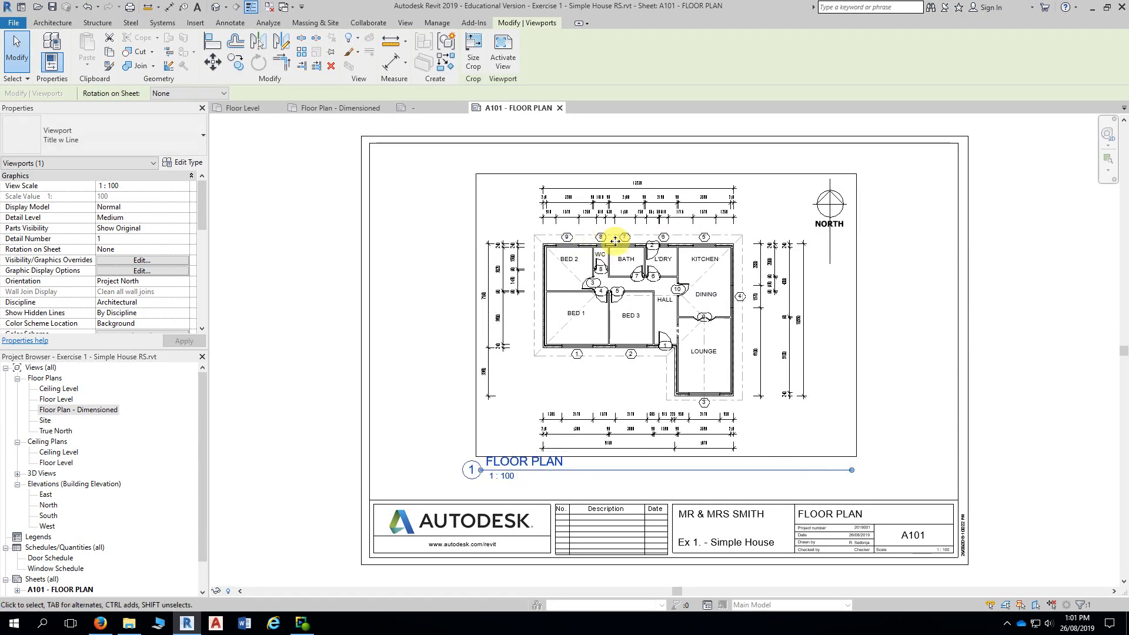
key(shift+Left)
key(shift+Right)
key(shift+Right)
key(shift+Right)
key(shift+Left)
key(shift+Left)
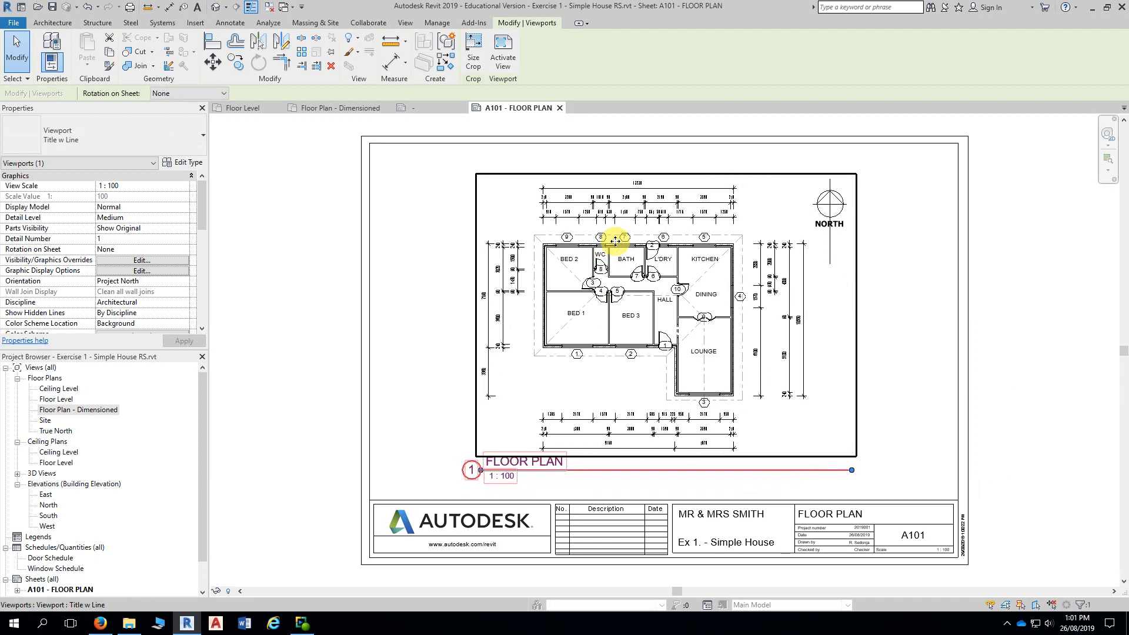
key(shift+Up)
key(shift+Right)
key(shift+Down)
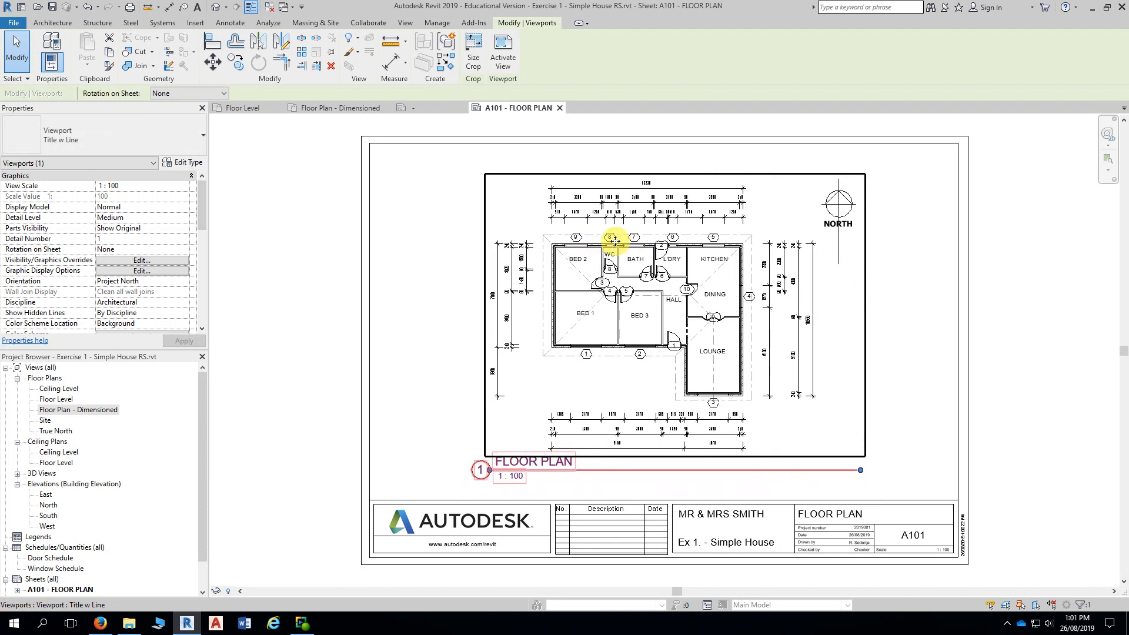
- Shorten the viewport's title line so it ends just past the FLOOR PLAN text, and deselect the viewport
scroll(673, 485, up, 5)
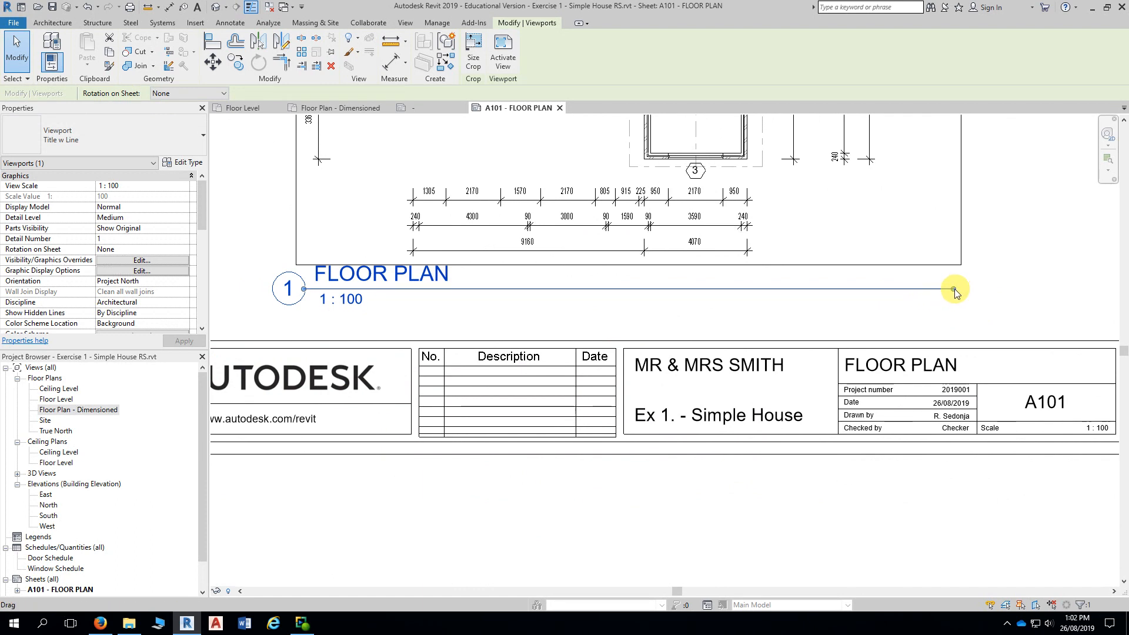
mouse_move(954, 292)
mouse_down()
mouse_move(882, 292)
mouse_move(948, 290)
mouse_up()
drag(953, 289, 466, 291)
click(518, 329)
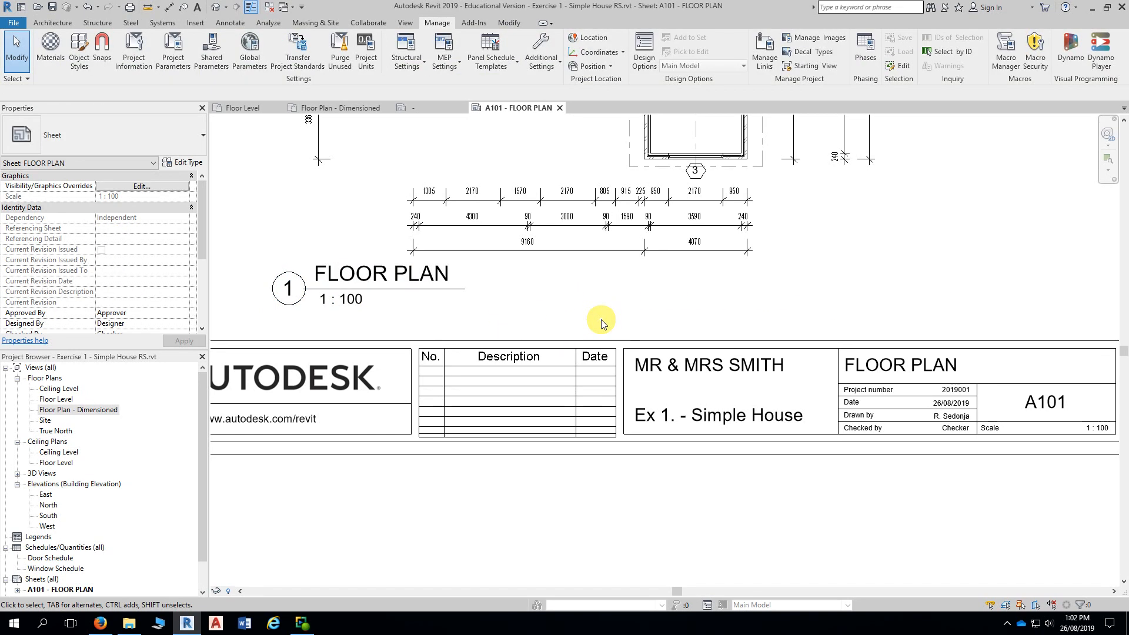
- Reselect the floor plan viewport, extend its title line slightly further past the FLOOR PLAN text, and deselect it
scroll(601, 323, down, 5)
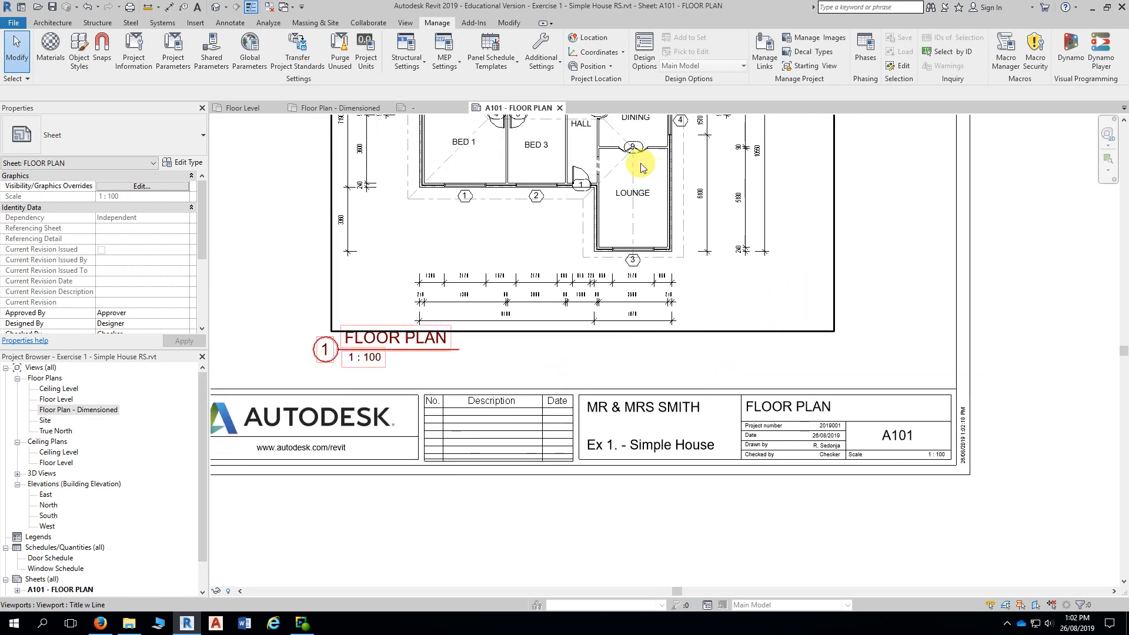
click(639, 166)
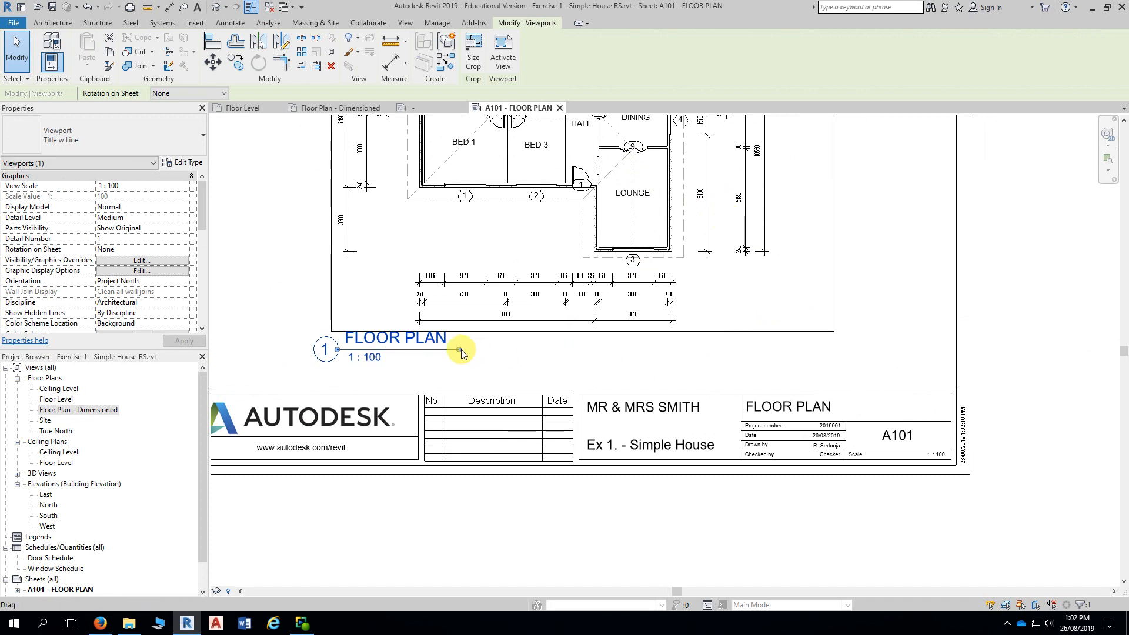
drag(459, 350, 479, 352)
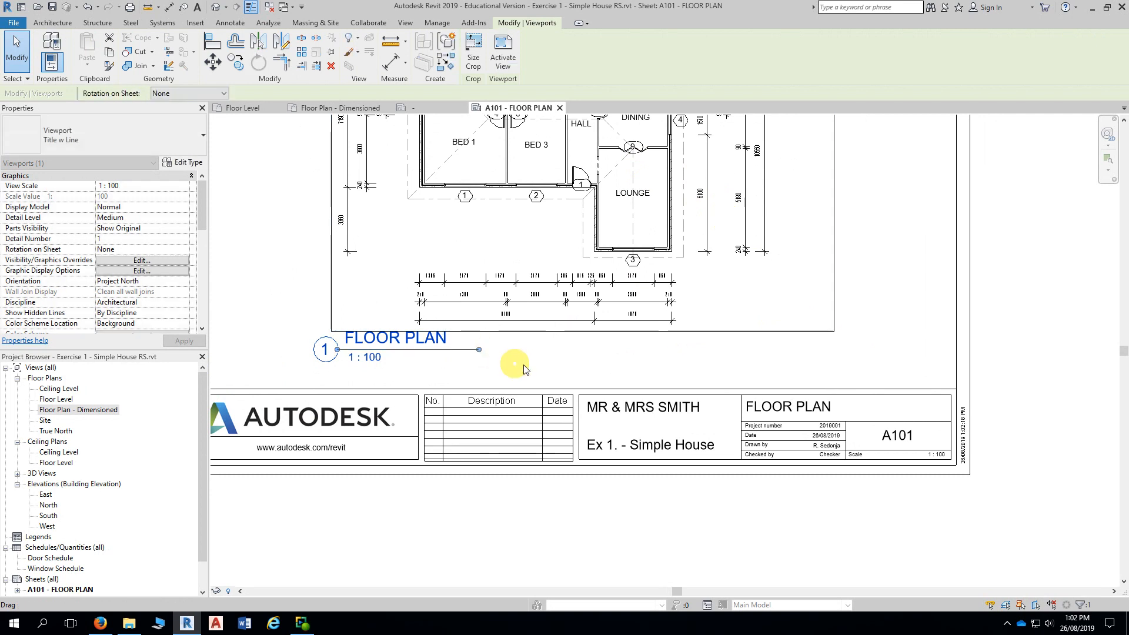
click(563, 364)
scroll(626, 368, down, 3)
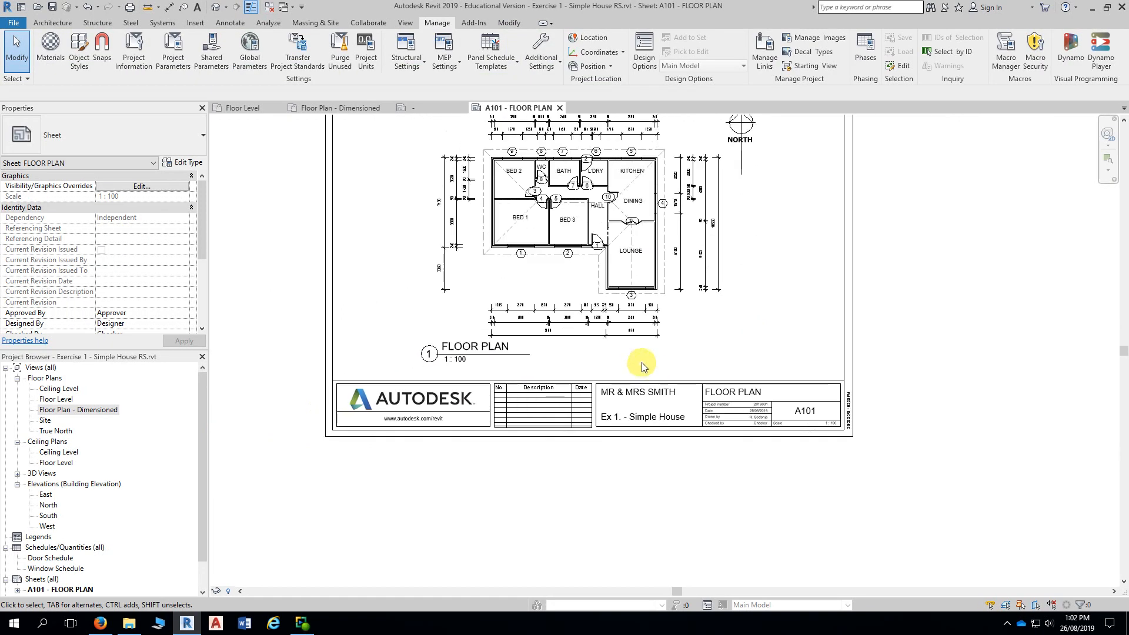
- Select only the FLOOR PLAN view title and move it beside the plan's lower-right corner, above the title block, and deselect it
middle_drag(680, 274, 696, 335)
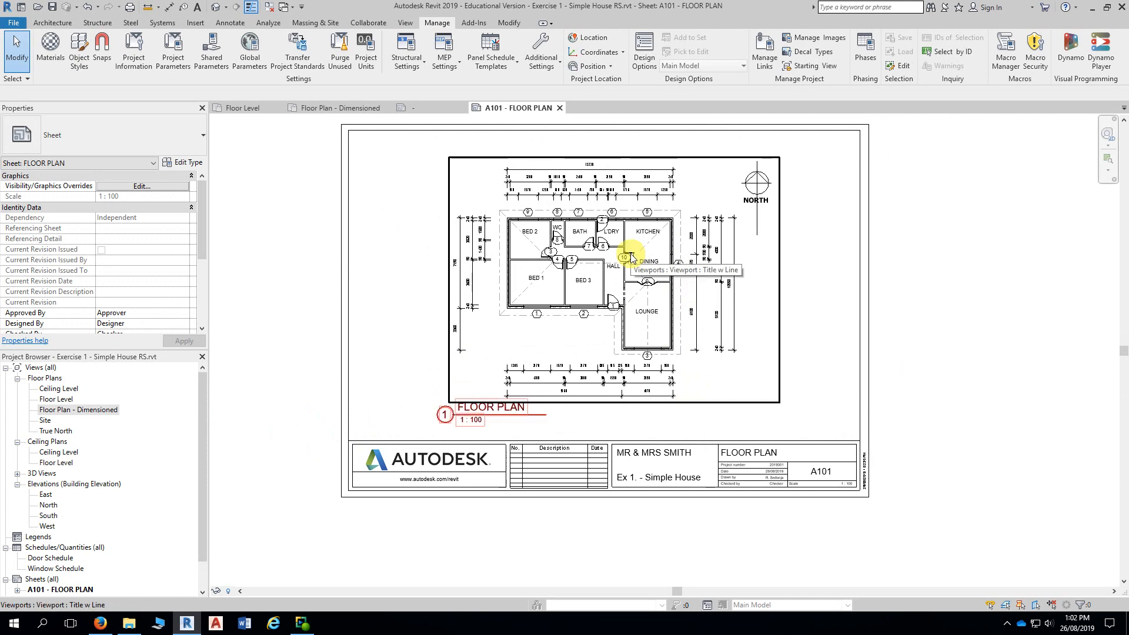
click(559, 331)
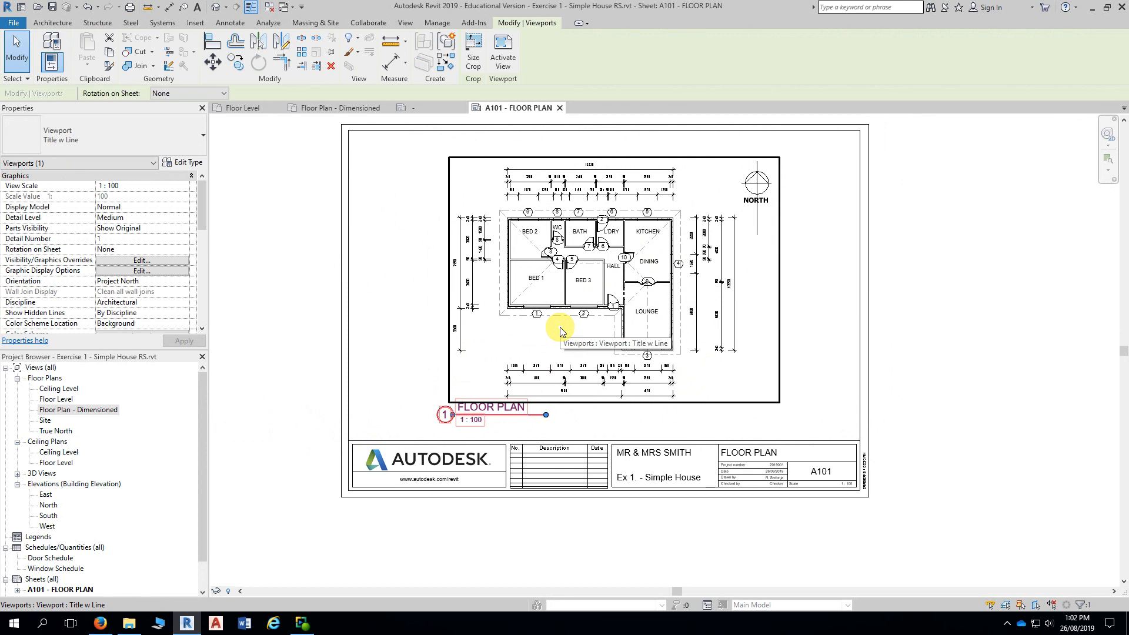
click(576, 421)
scroll(582, 423, up, 2)
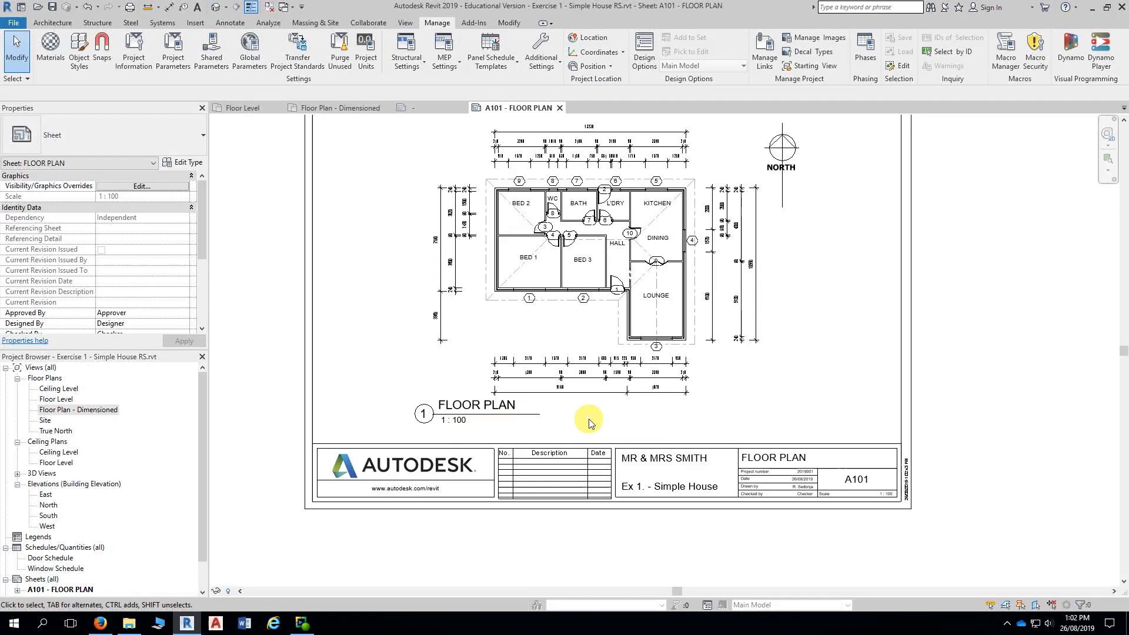
middle_drag(591, 424, 651, 367)
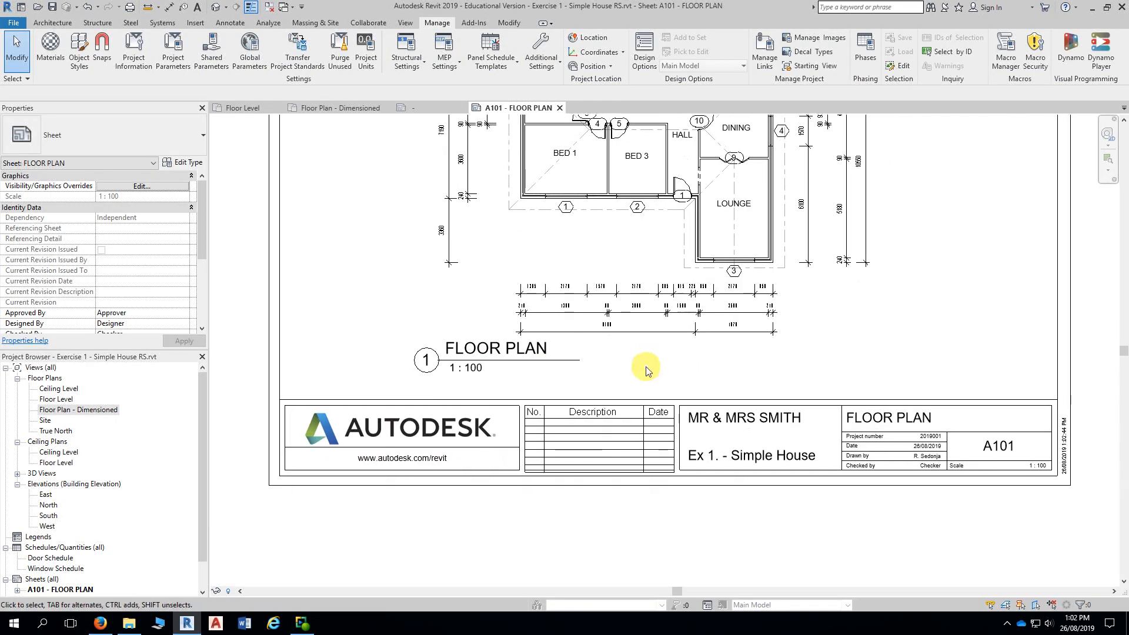
click(513, 358)
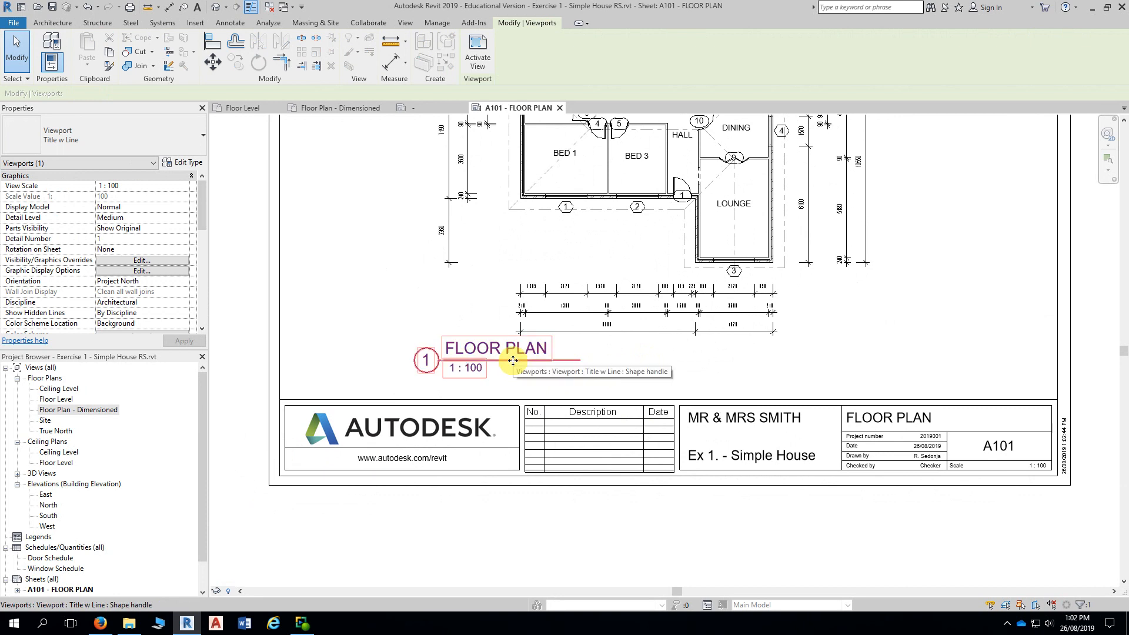
drag(513, 360, 926, 306)
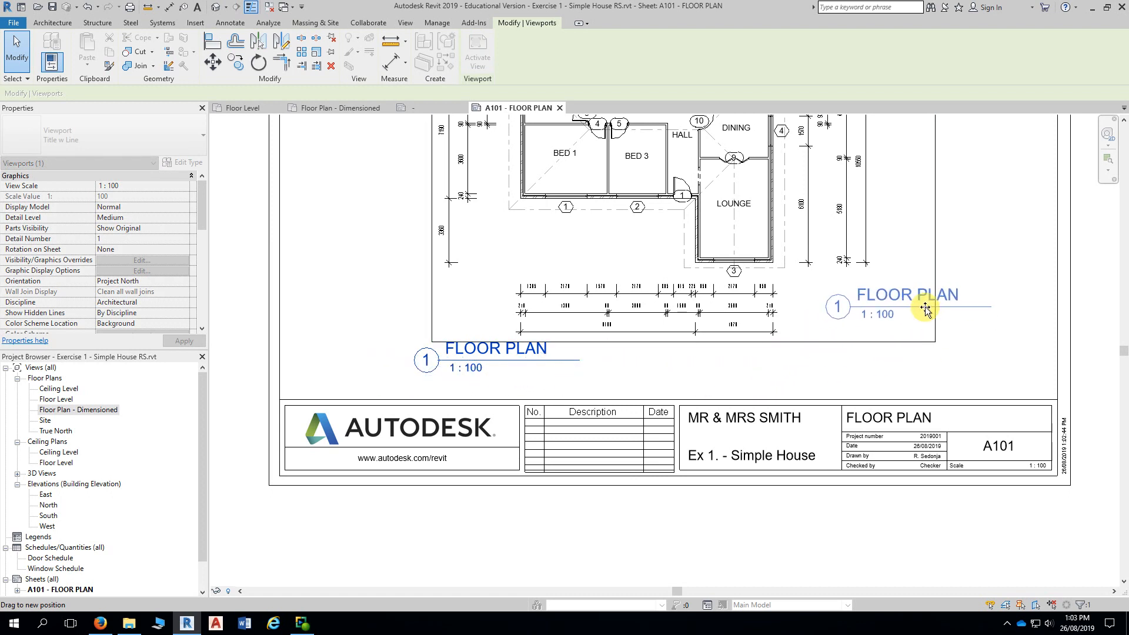
click(993, 354)
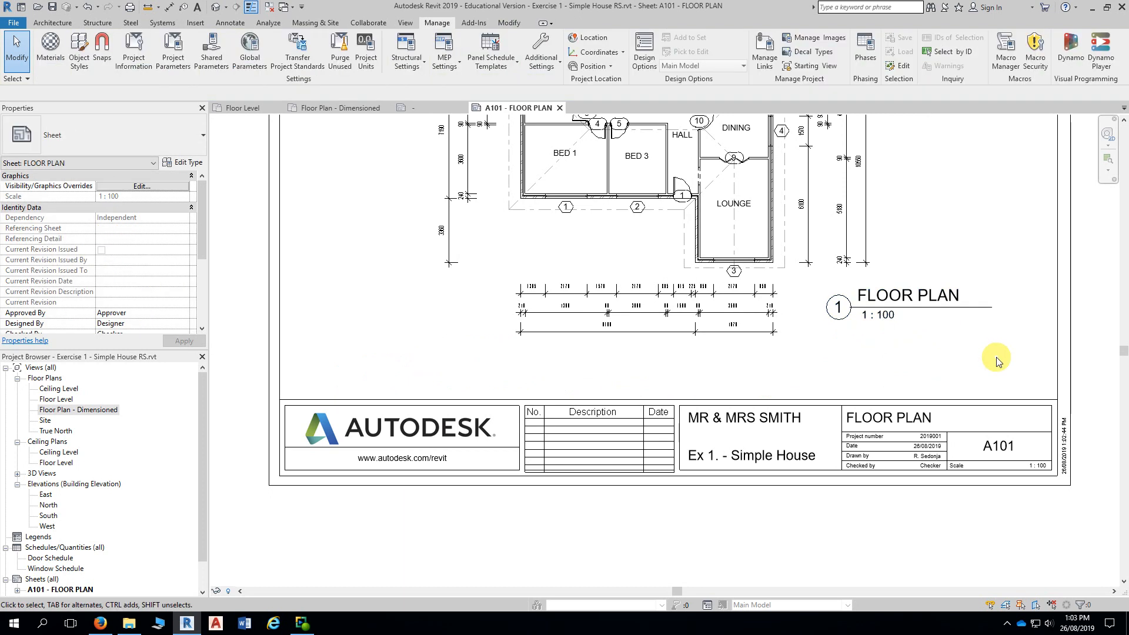
- Move the FLOOR PLAN view title back below the plan's lower-left corner, just above the title block, and deselect it
click(919, 306)
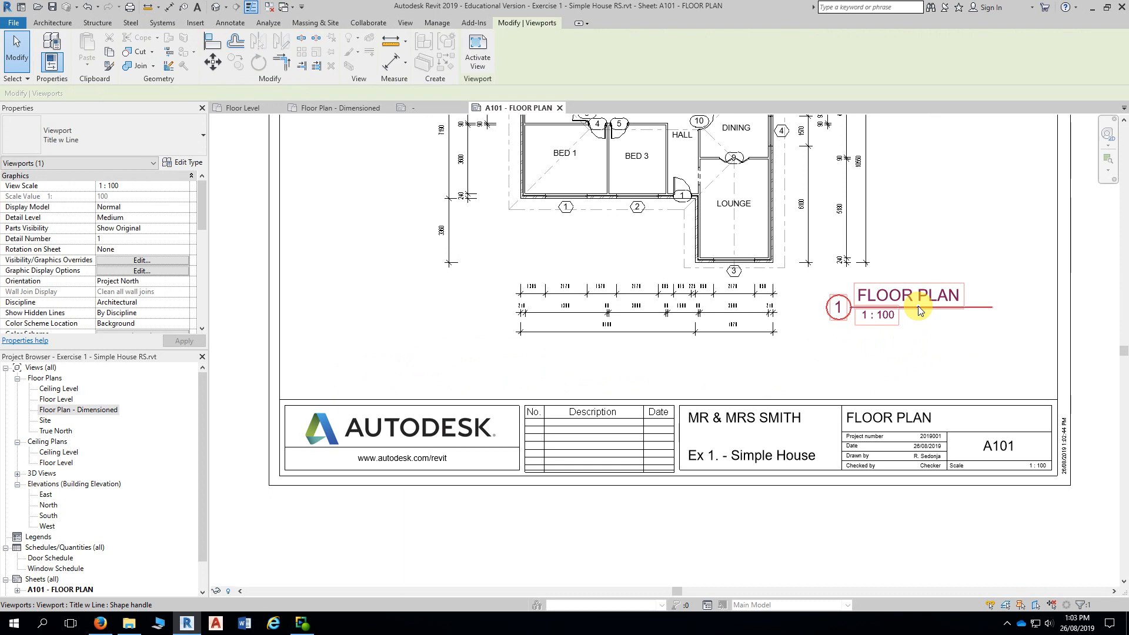
drag(919, 307, 530, 377)
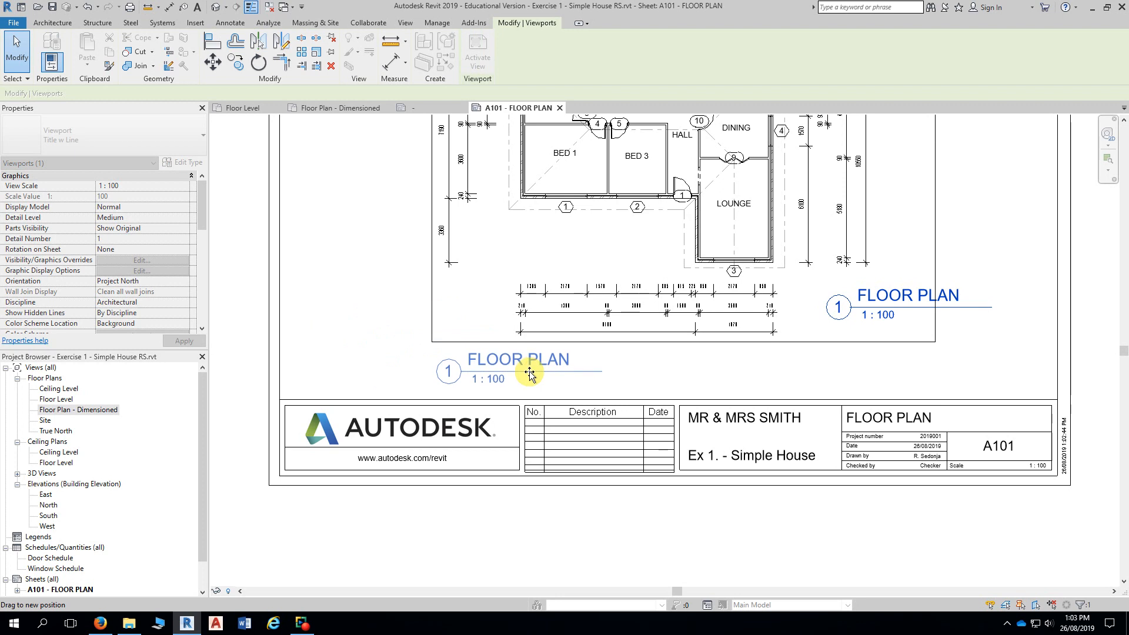
click(662, 371)
- Examine the sheet layout and the title block's project number, date, drawn by, checked by, sheet number and scale entries
middle_drag(971, 308, 950, 372)
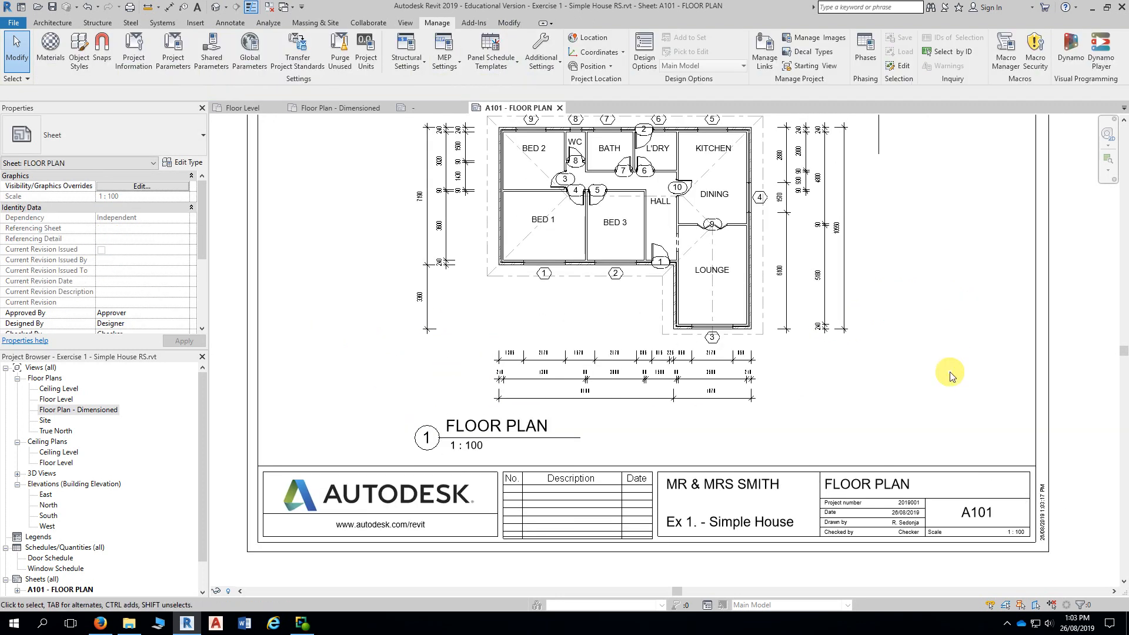
scroll(950, 374, down, 3)
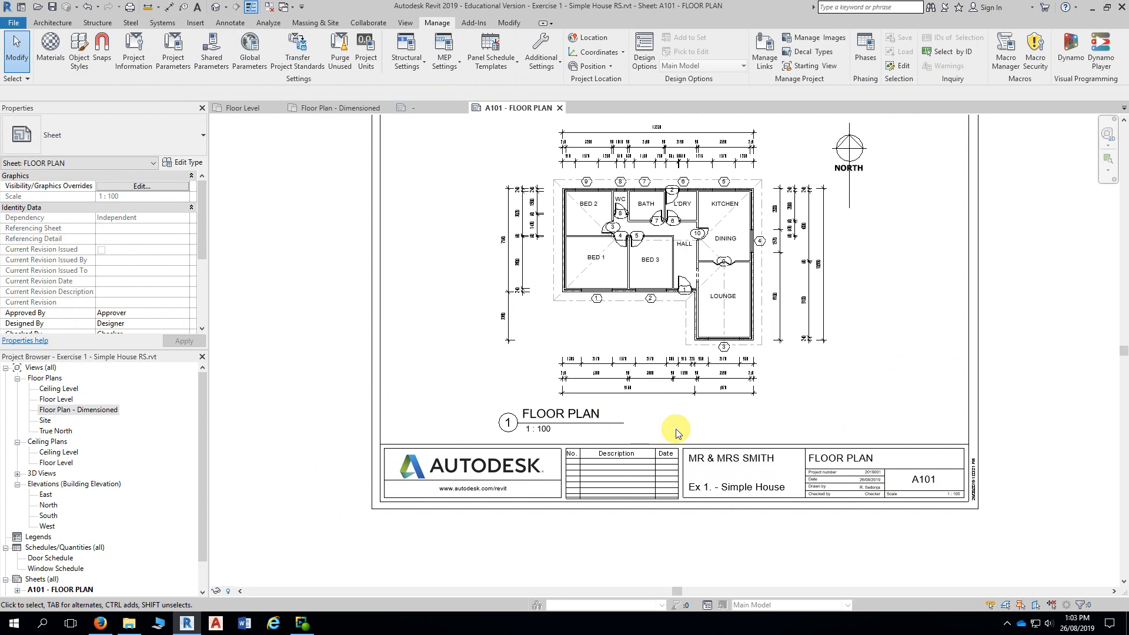
middle_drag(679, 432, 587, 462)
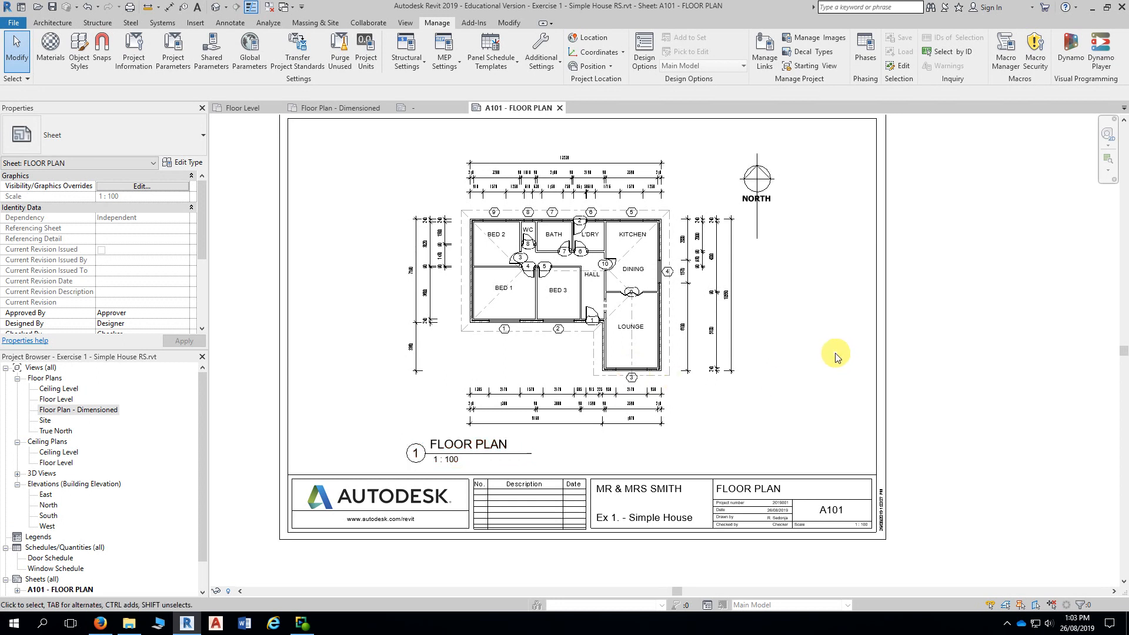
mouse_move(998, 338)
middle_down()
mouse_move(994, 359)
mouse_move(1016, 358)
middle_up()
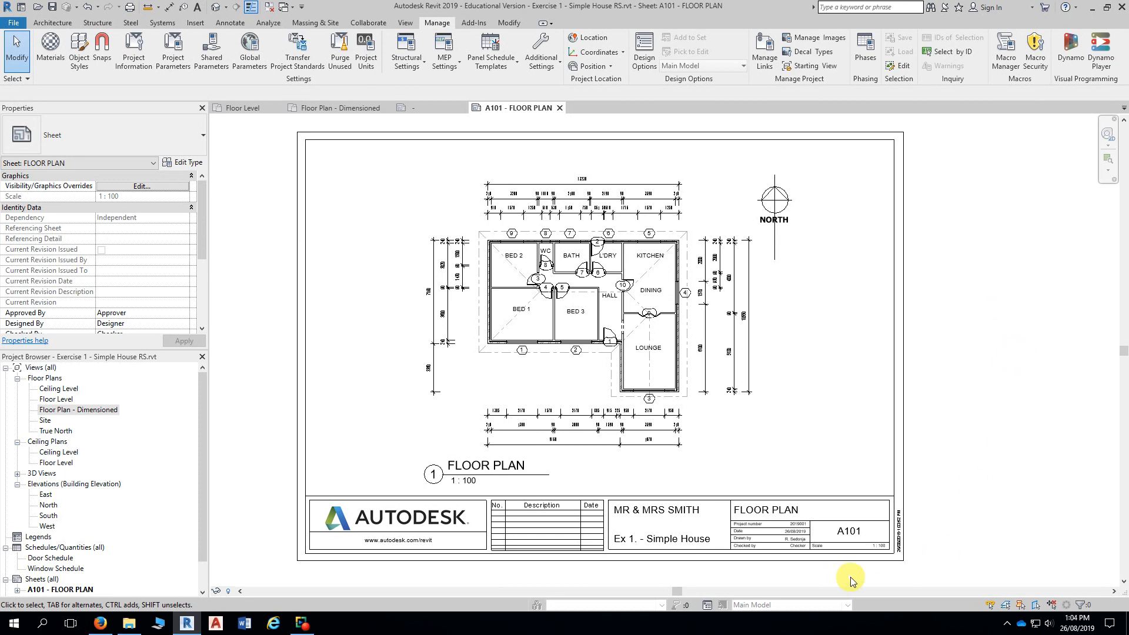
scroll(857, 575, up, 2)
scroll(860, 574, up, 5)
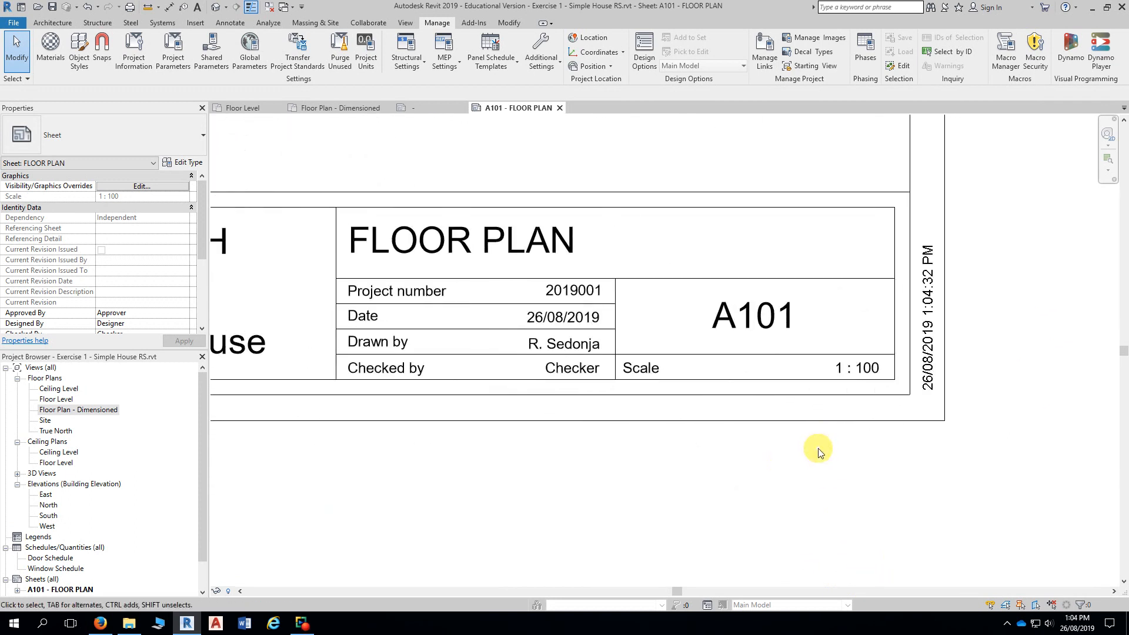
scroll(817, 450, down, 1)
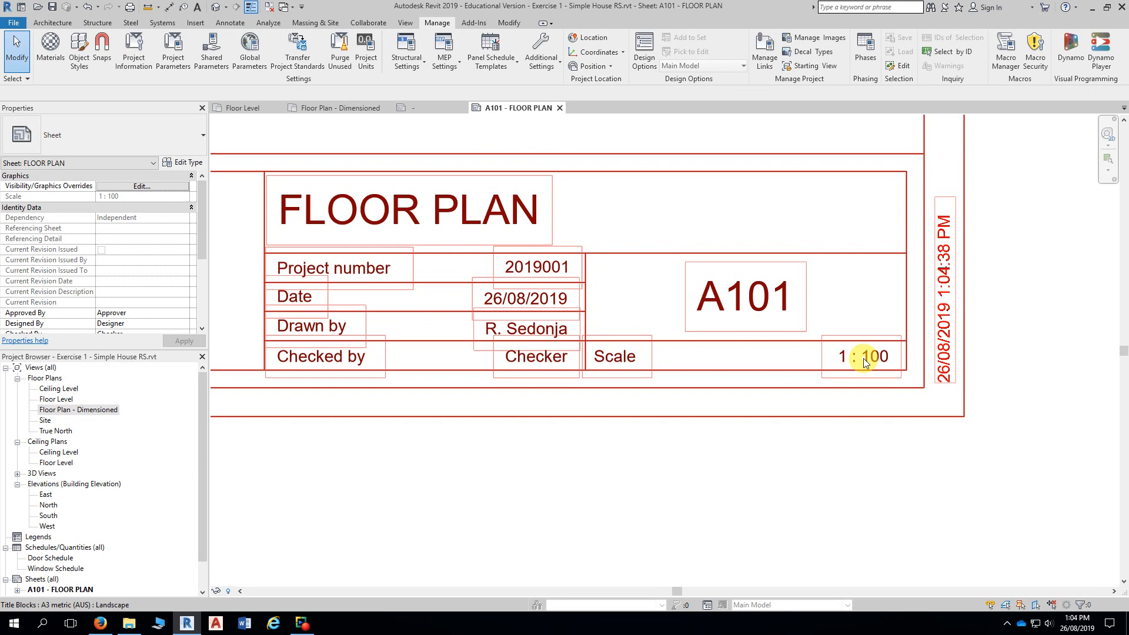
key(Escape)
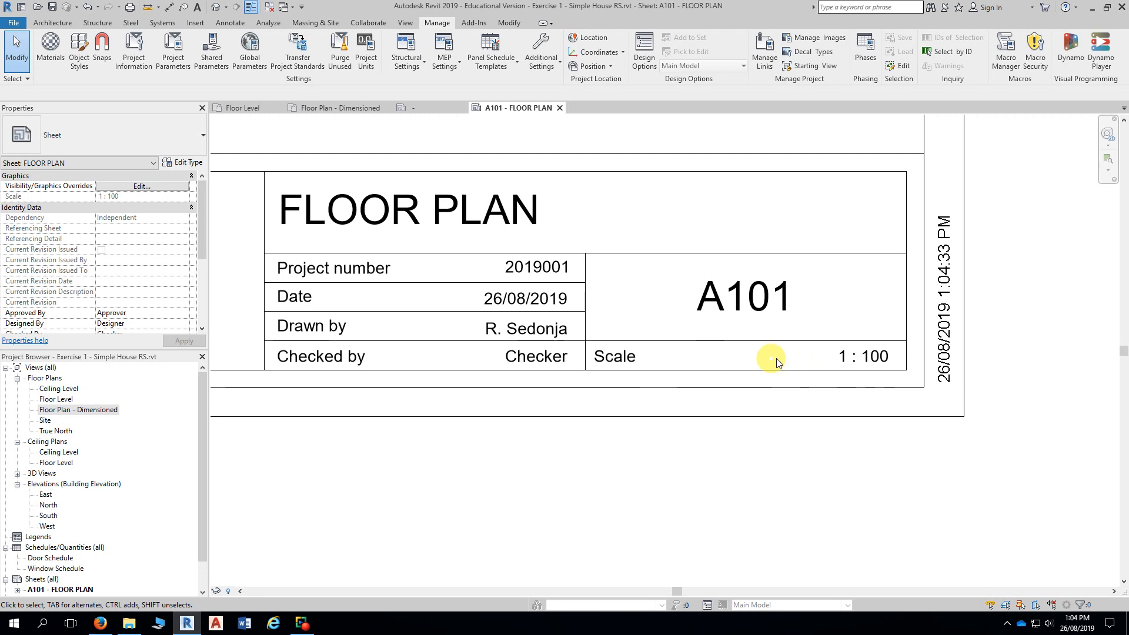
click(839, 361)
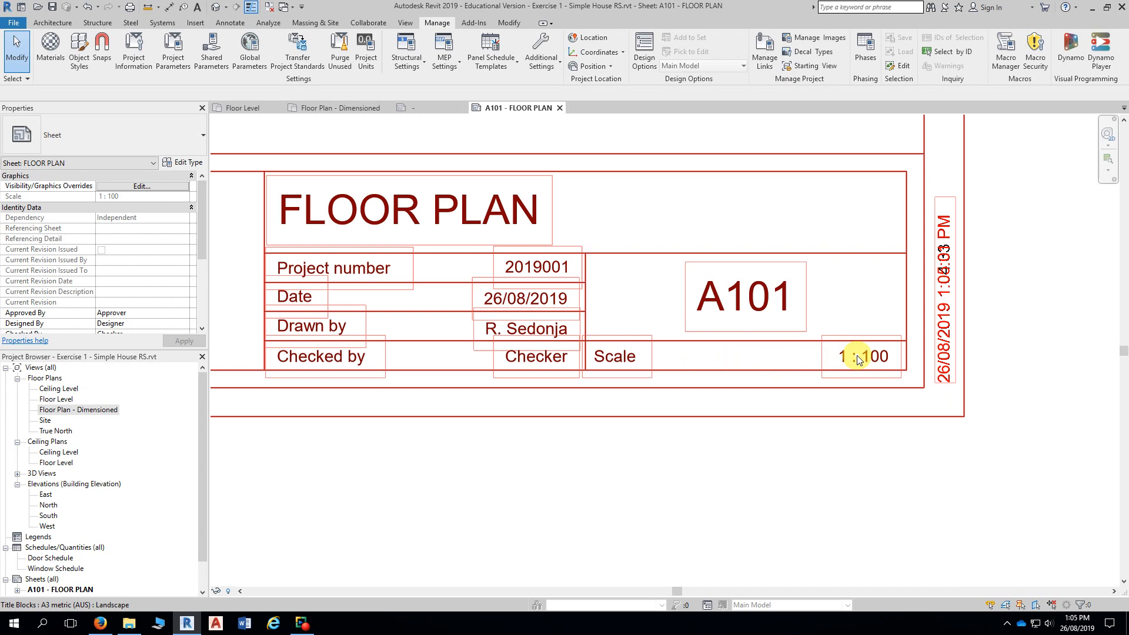
scroll(861, 360, down, 6)
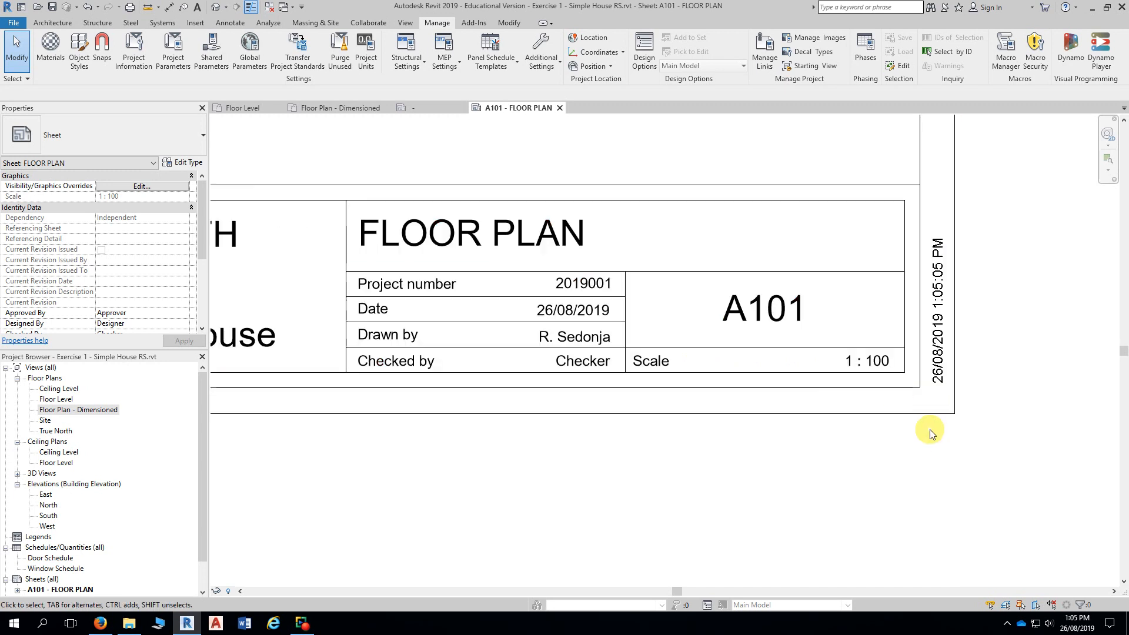
middle_drag(965, 373, 935, 424)
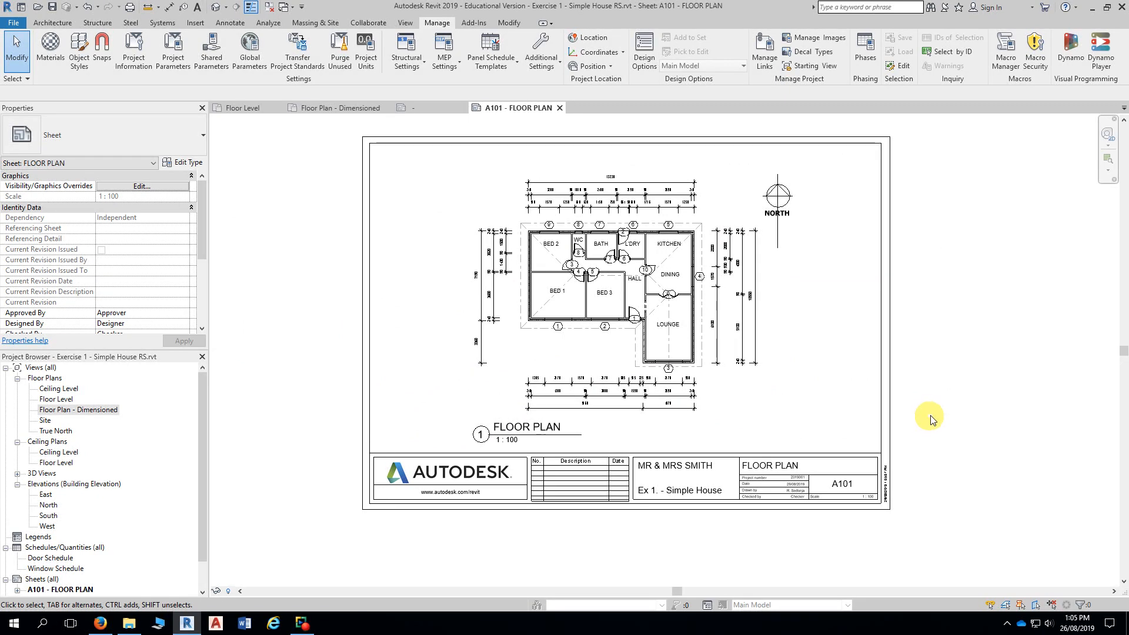
- Examine the floor plan's view title and its 1 : 100 scale text beneath the plan on the sheet
middle_drag(295, 323, 321, 278)
scroll(333, 318, up, 1)
scroll(312, 280, up, 1)
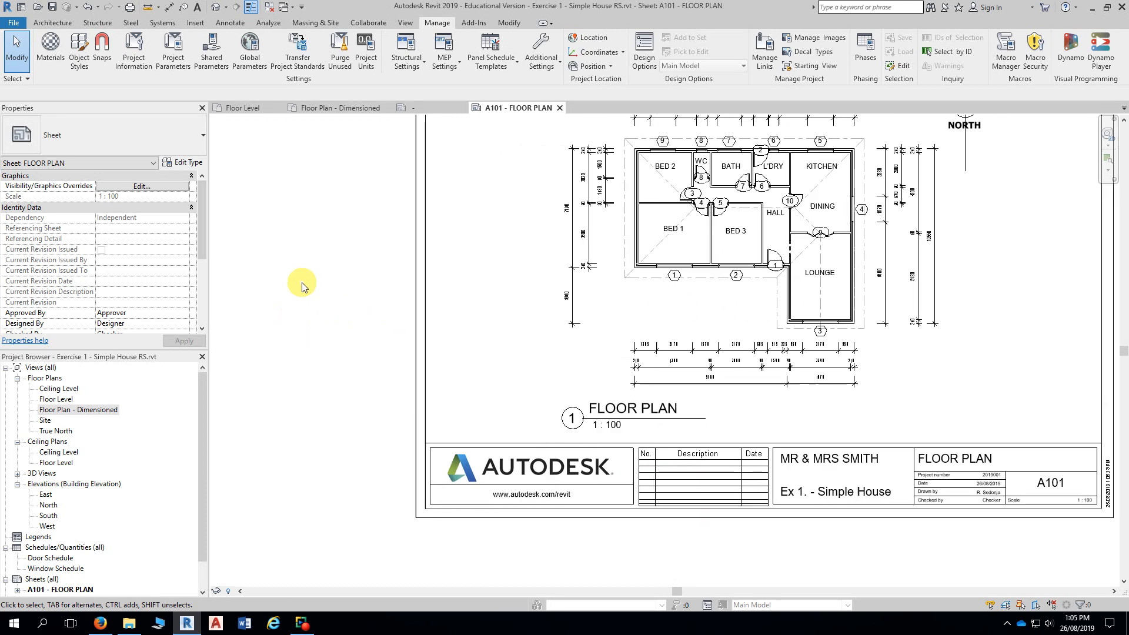
scroll(302, 284, up, 1)
middle_drag(313, 381, 274, 276)
scroll(281, 325, up, 1)
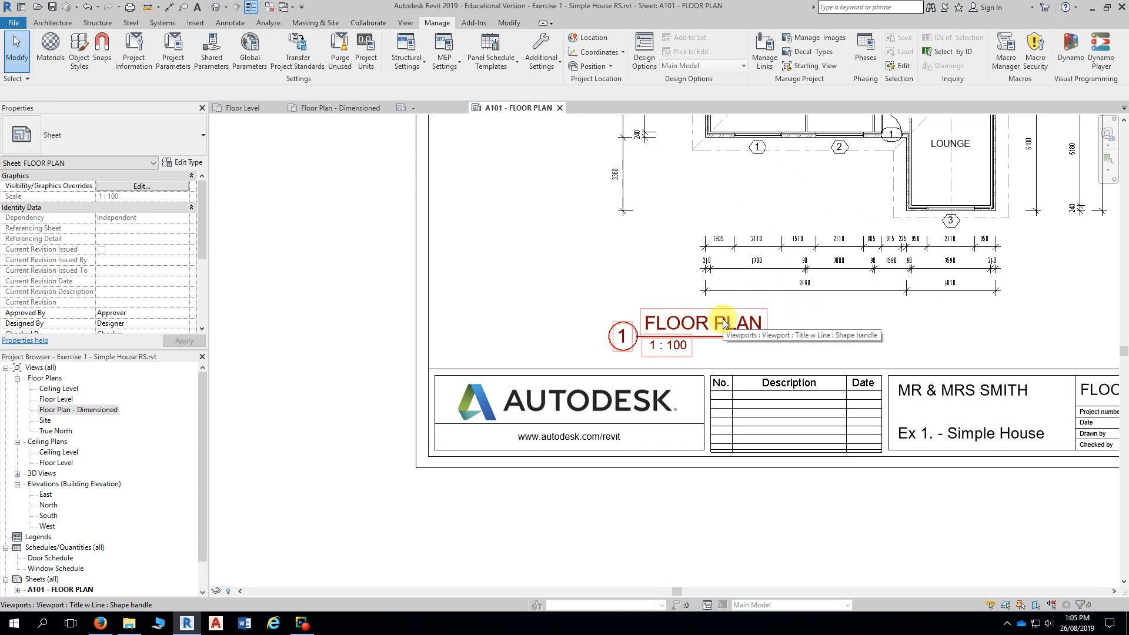
scroll(298, 254, down, 1)
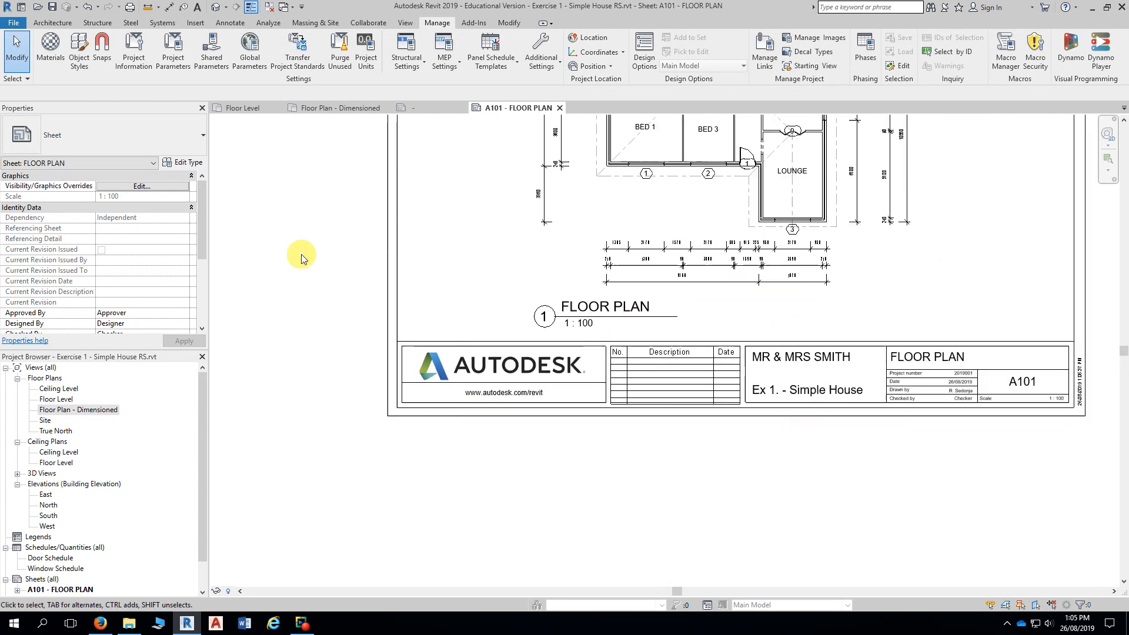
middle_drag(298, 255, 277, 335)
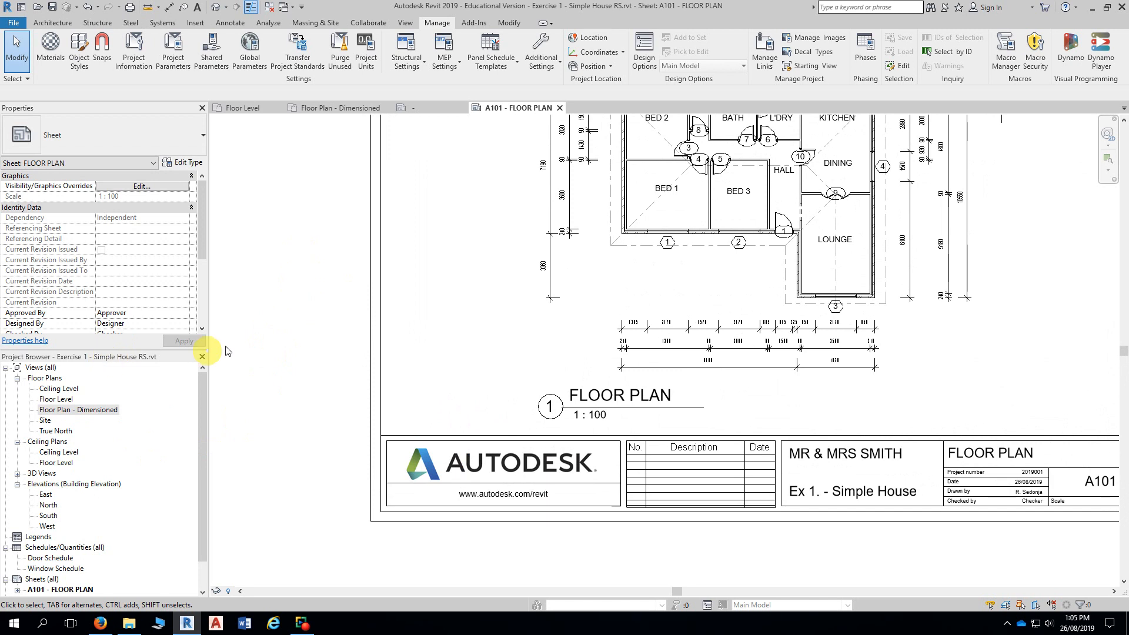
- Undock the Project Browser so it floats over the drawing area, and close the inactive views
mouse_move(226, 346)
mouse_down()
mouse_move(359, 171)
mouse_move(437, 117)
mouse_up()
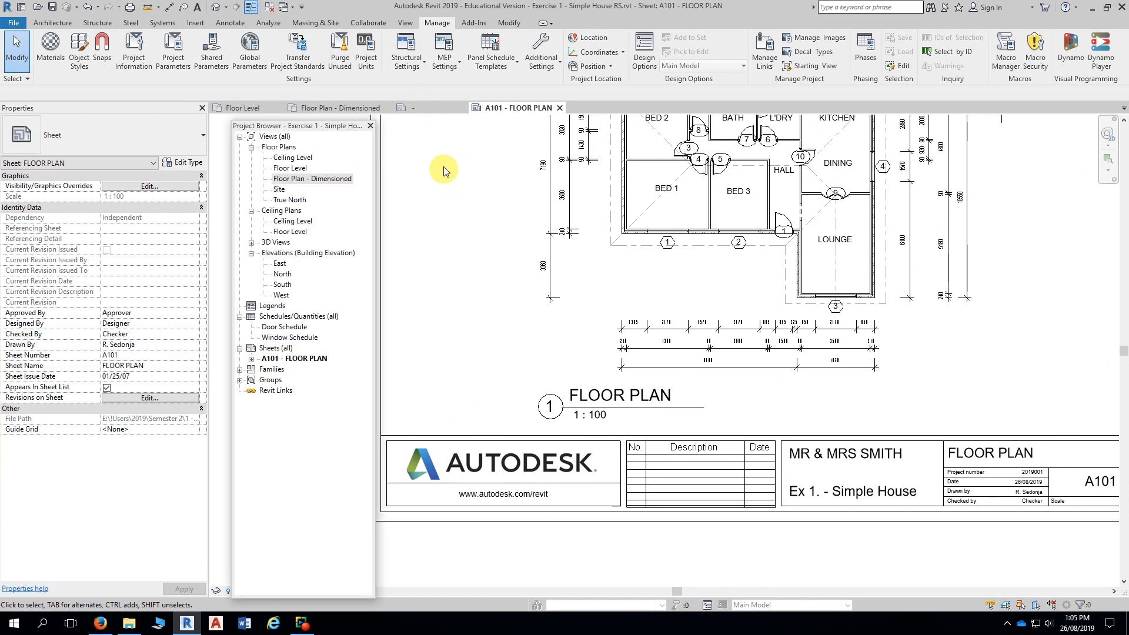
click(270, 8)
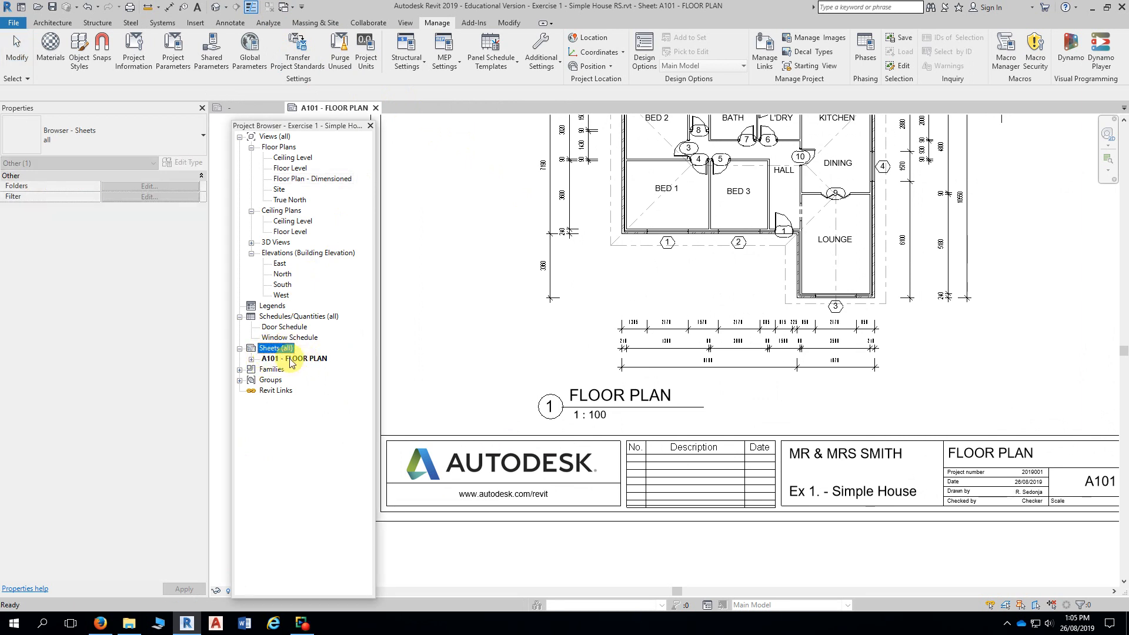
- Expand sheet A101 in the Project Browser and switch between the sheet and its placed Floor Plan - Dimensioned view, ending on the plan view
click(252, 360)
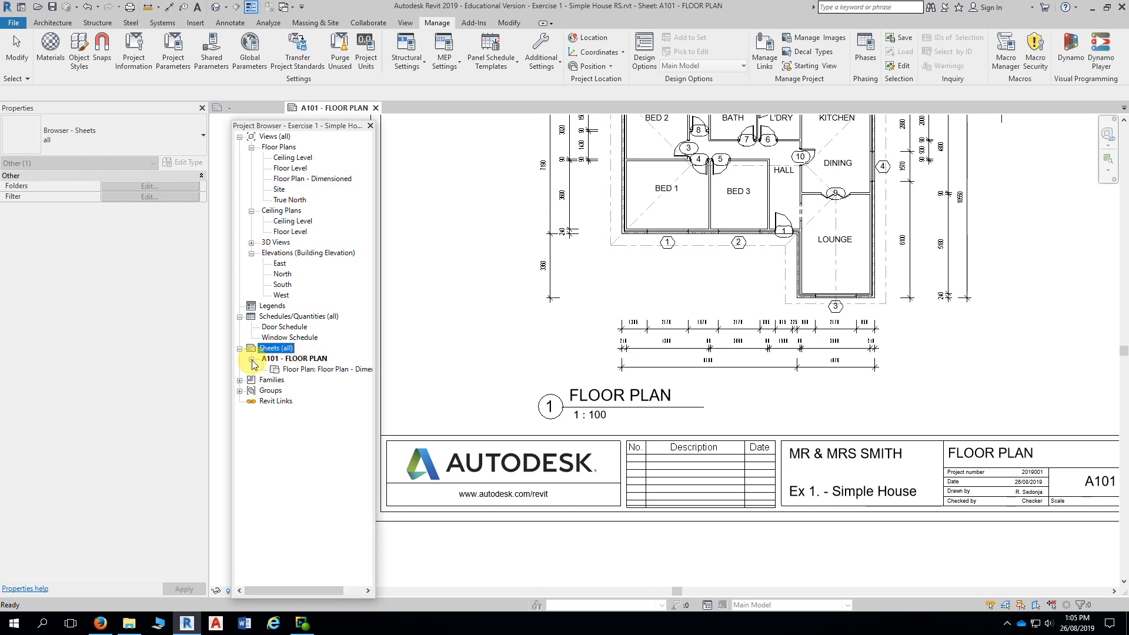
click(301, 373)
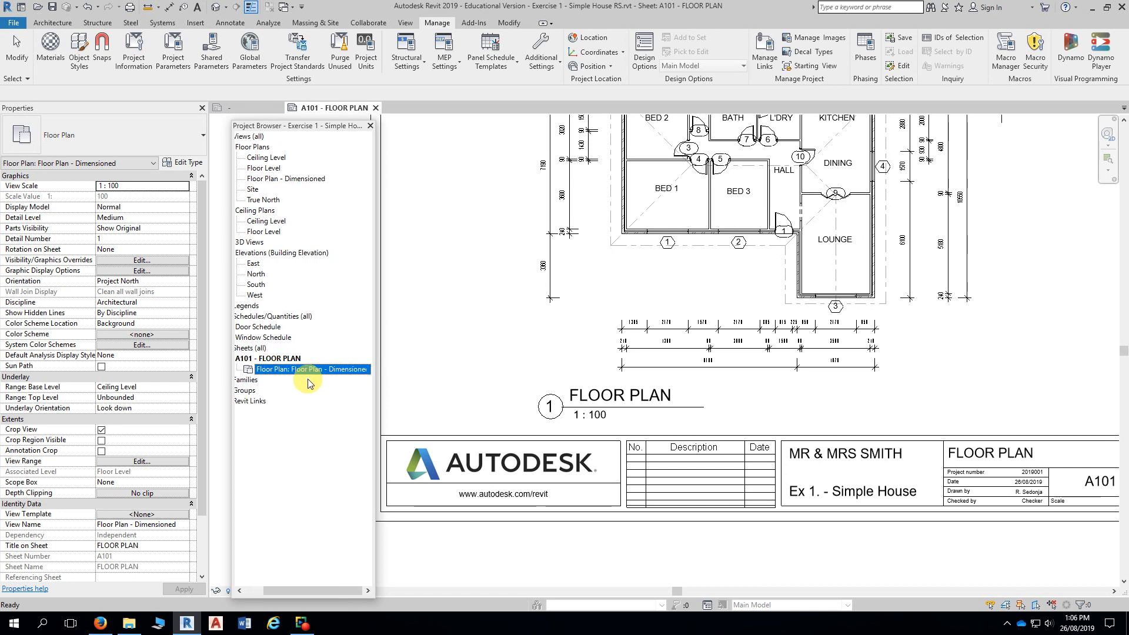
double_click(296, 369)
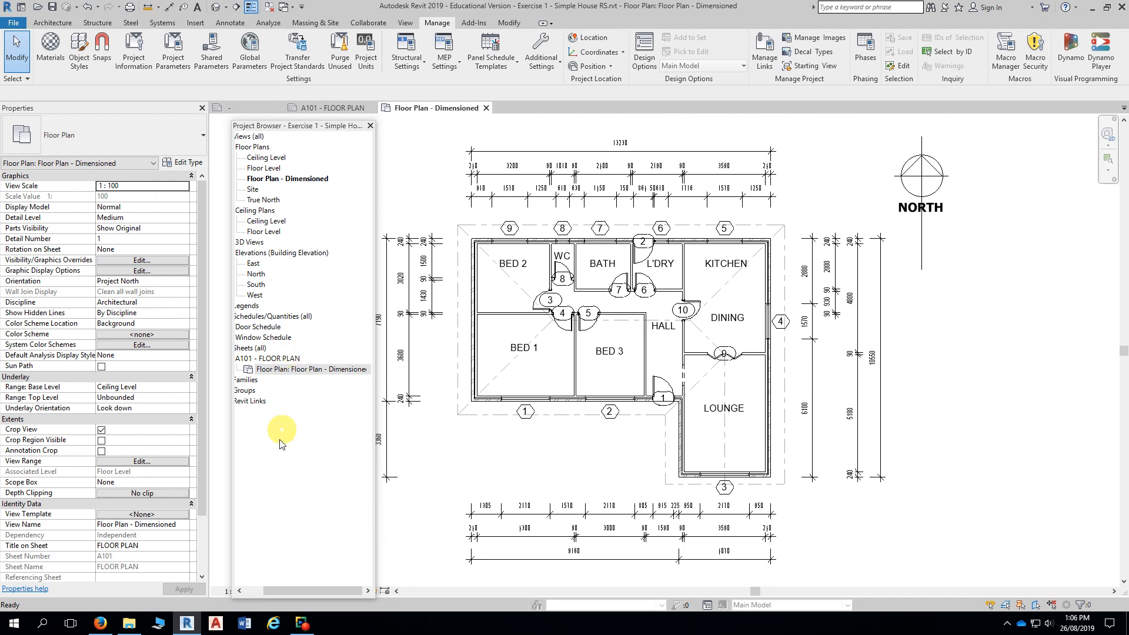
middle_drag(525, 469, 617, 462)
scroll(618, 463, down, 2)
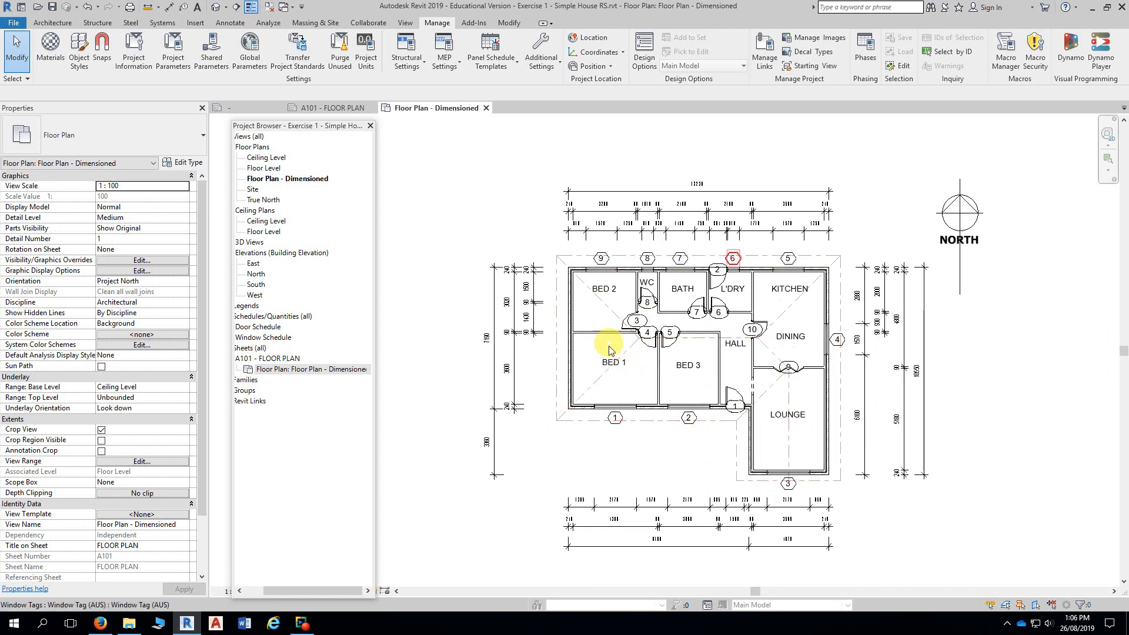
double_click(274, 359)
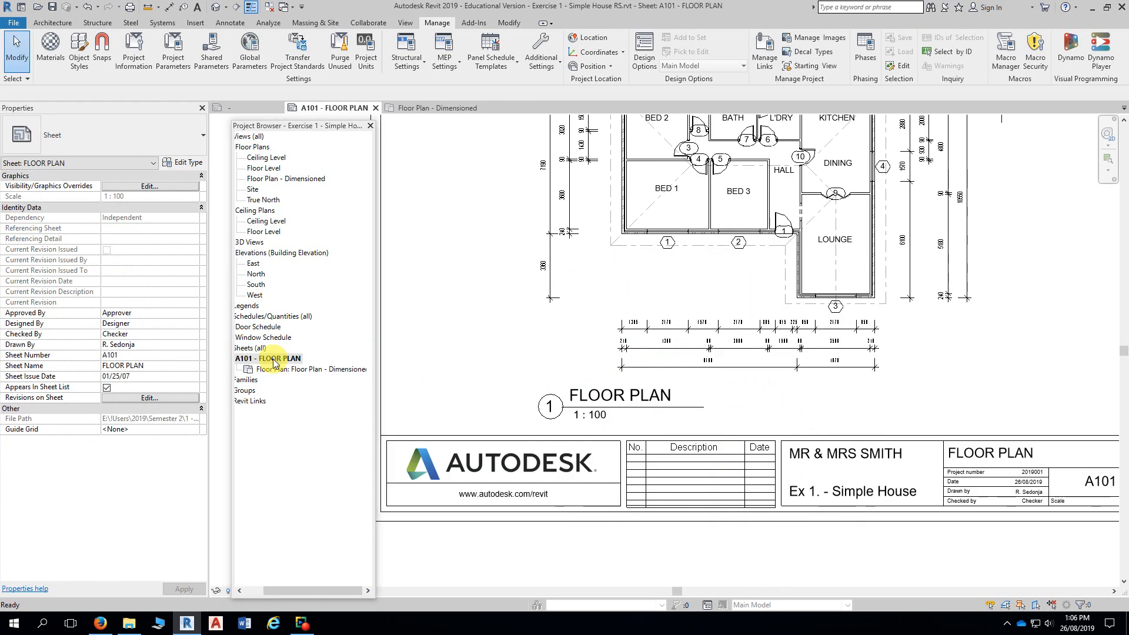
double_click(275, 370)
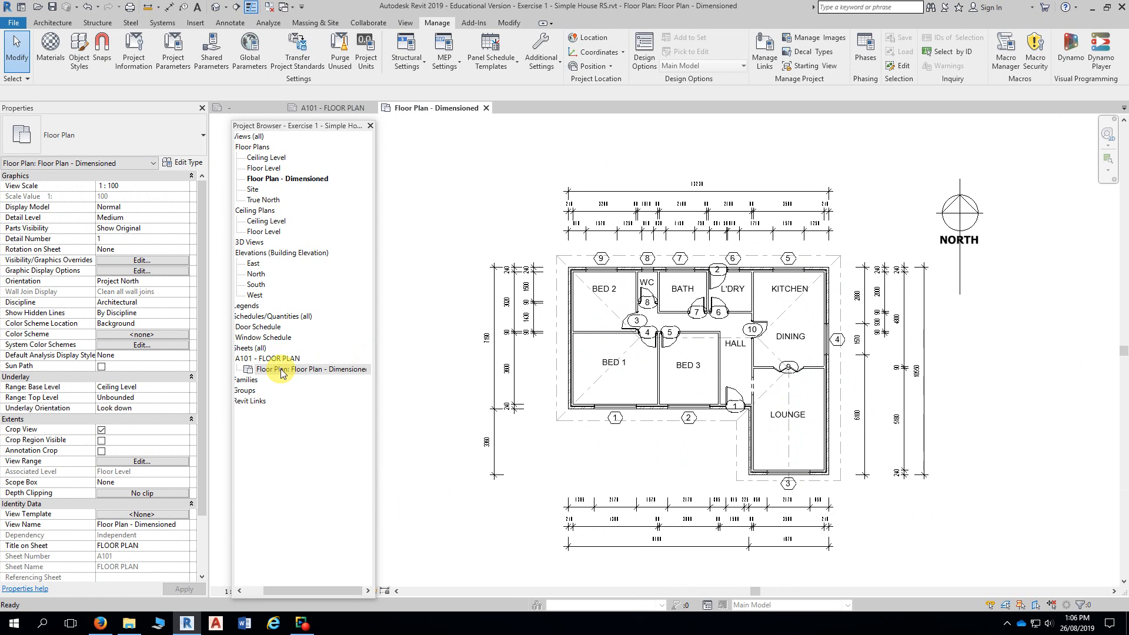
- Select the Floor Plan - Dimensioned view under sheet A101 and clear its Title on Sheet property
click(268, 372)
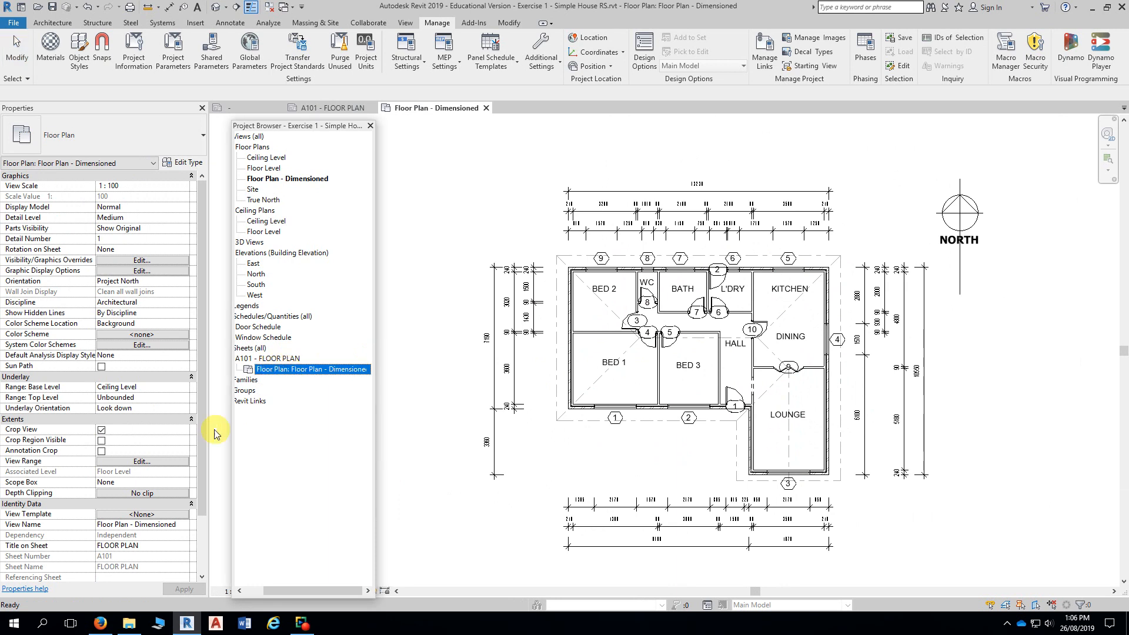
scroll(198, 382, down, 2)
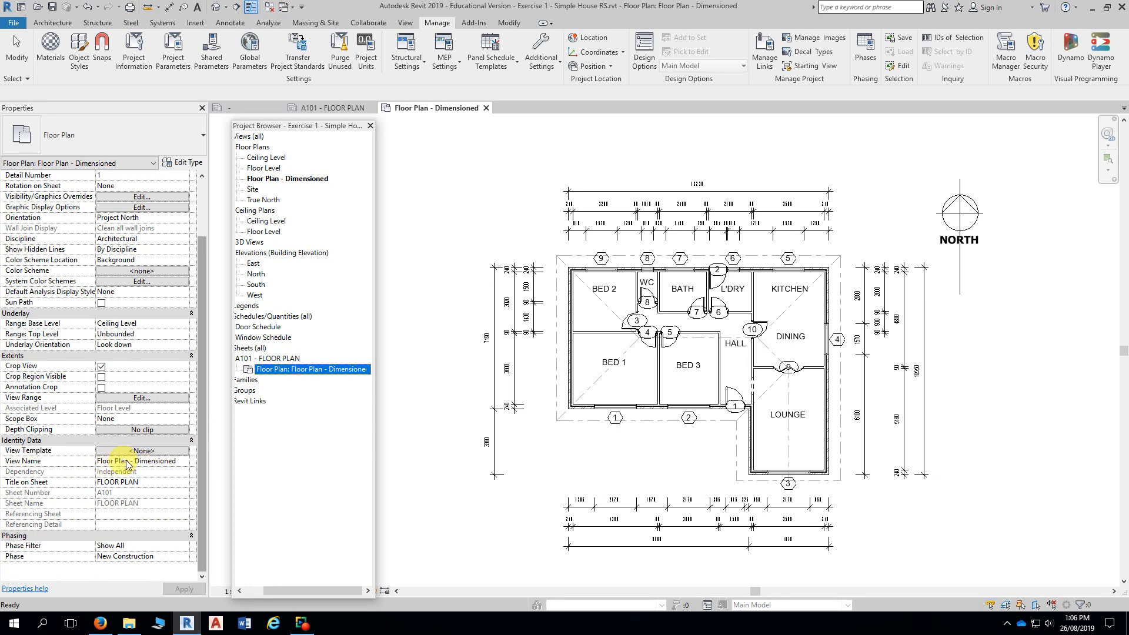
click(141, 482)
drag(148, 484, 93, 482)
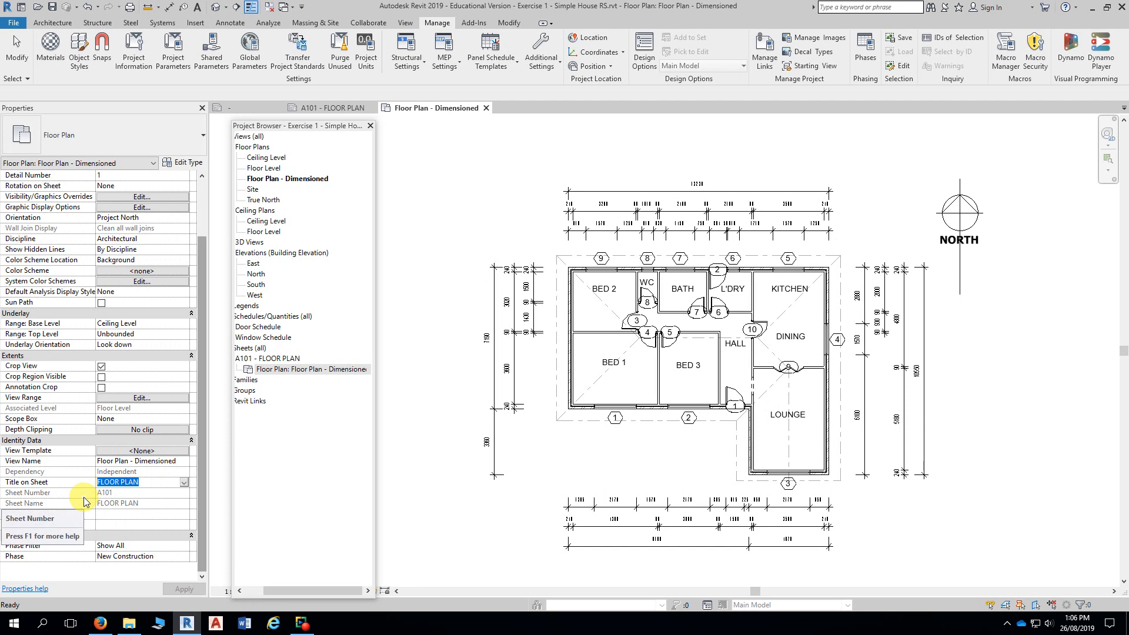
key(BackSpace)
click(263, 474)
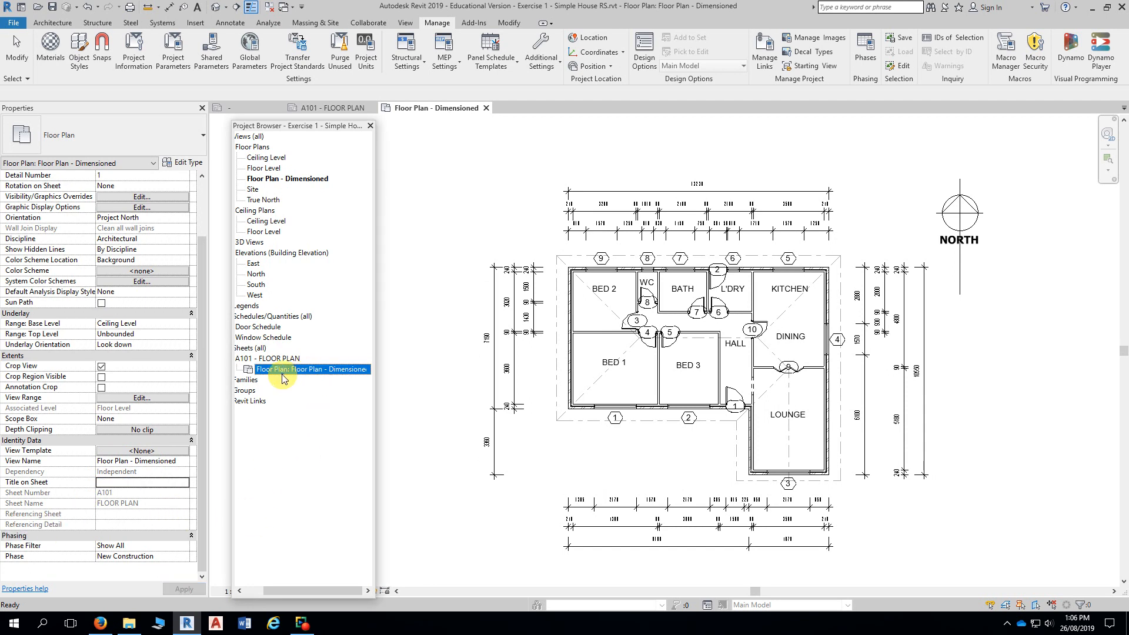
- Check the view title on sheet A101, return to the Floor Plan - Dimensioned view and try to set its Title on Sheet to FLOOR PLAN
double_click(279, 360)
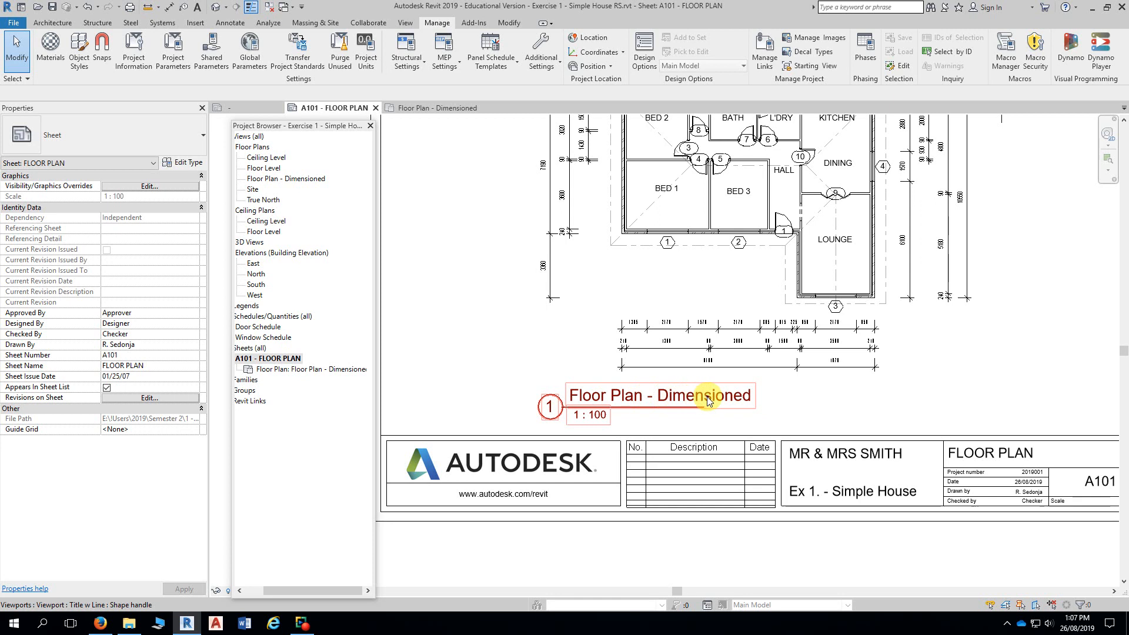
double_click(286, 370)
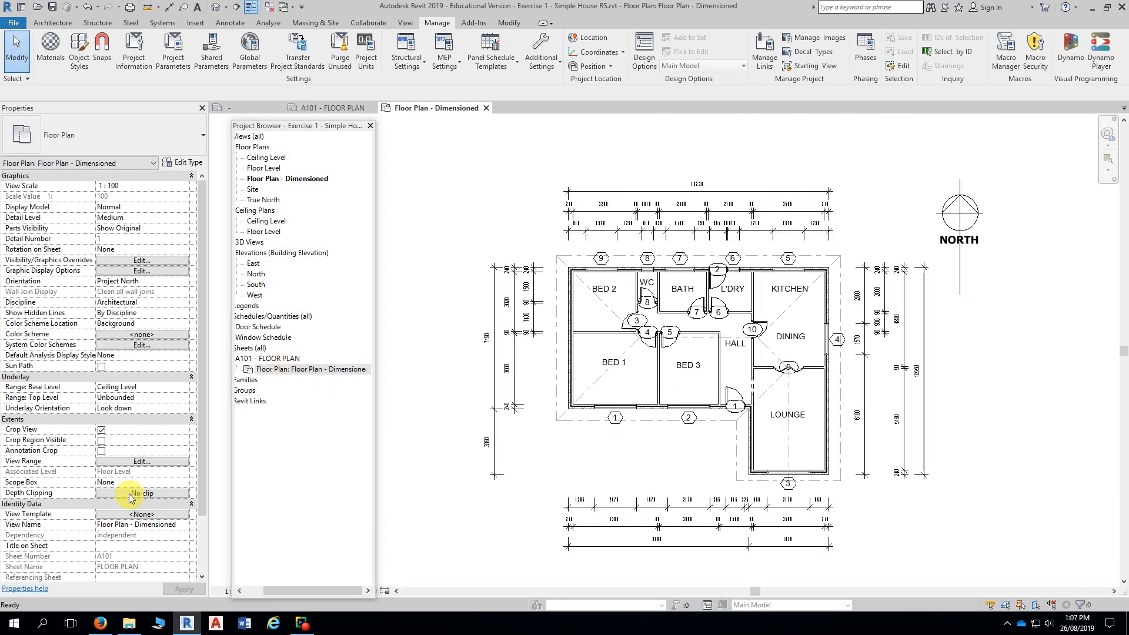
click(121, 546)
text(floo)
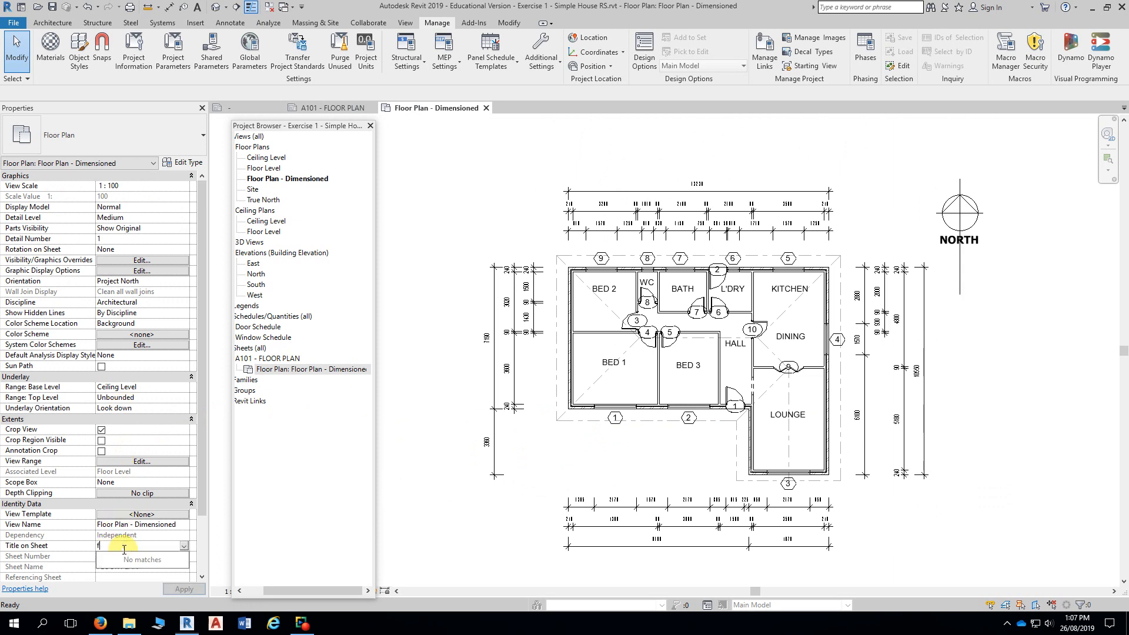
key(BackSpace)
key(BackSpace)
key(BackSpace)
key(BackSpace)
key(BackSpace)
text(FLOOR )
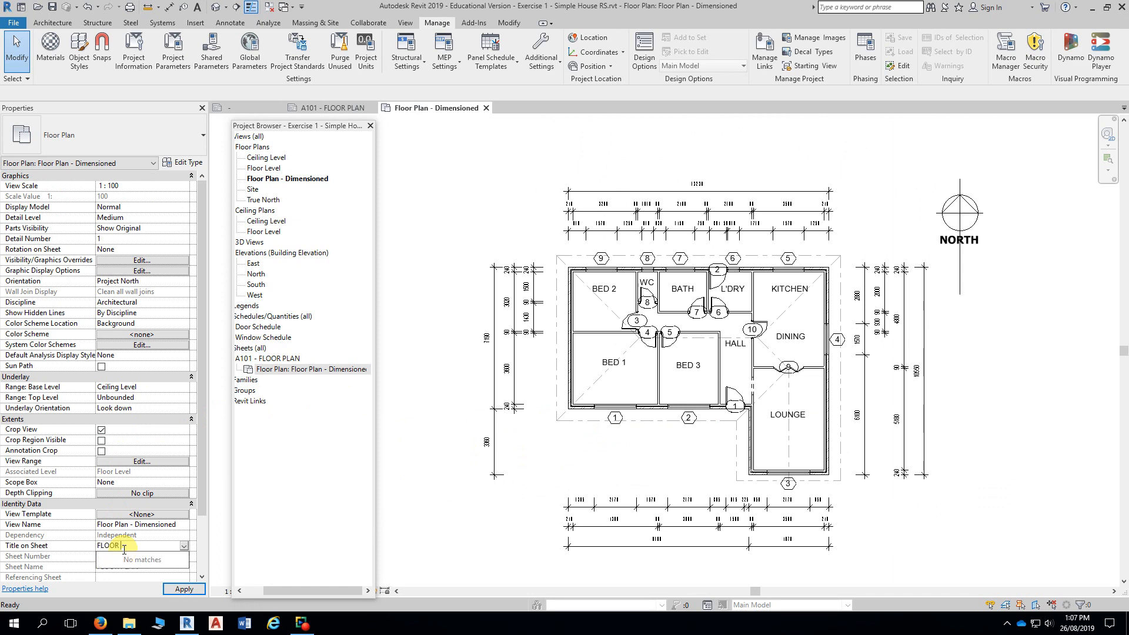
text(PLAN)
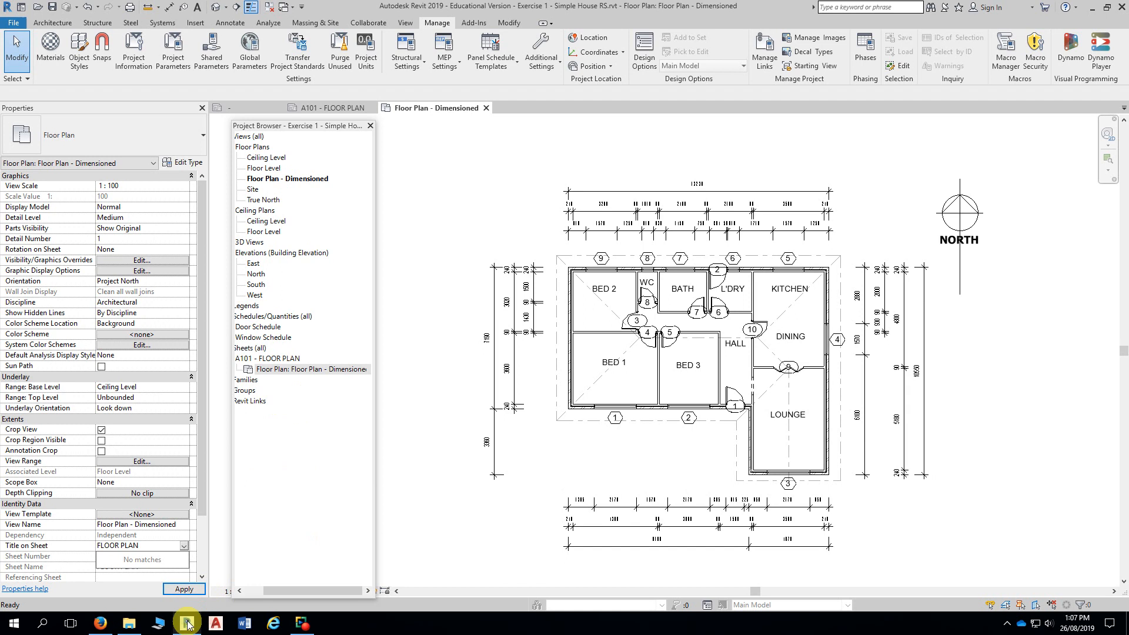
click(195, 589)
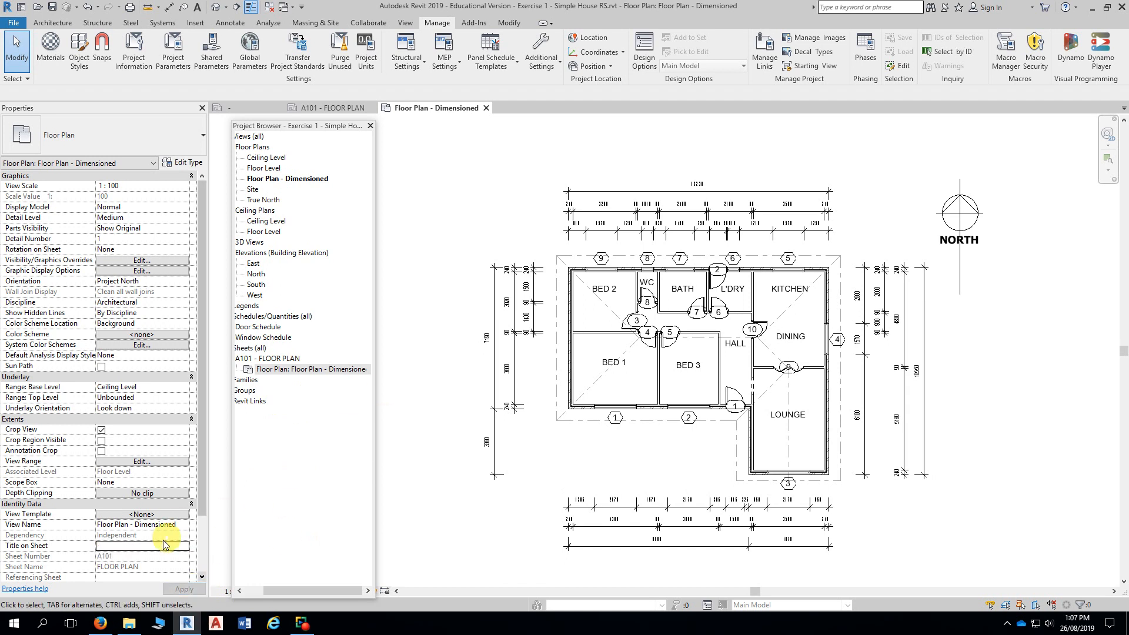
- Set the plan view's Title on Sheet to FLOOR PLAN and open sheet A101 to check the title on the whole sheet
click(123, 547)
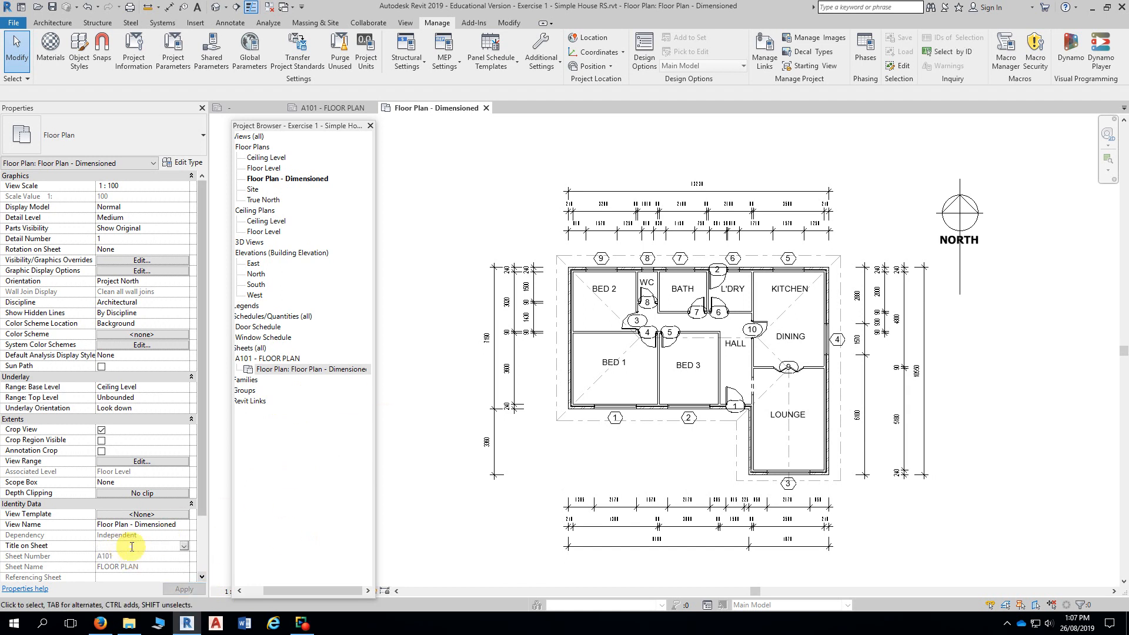
text(FLOOR PLAN)
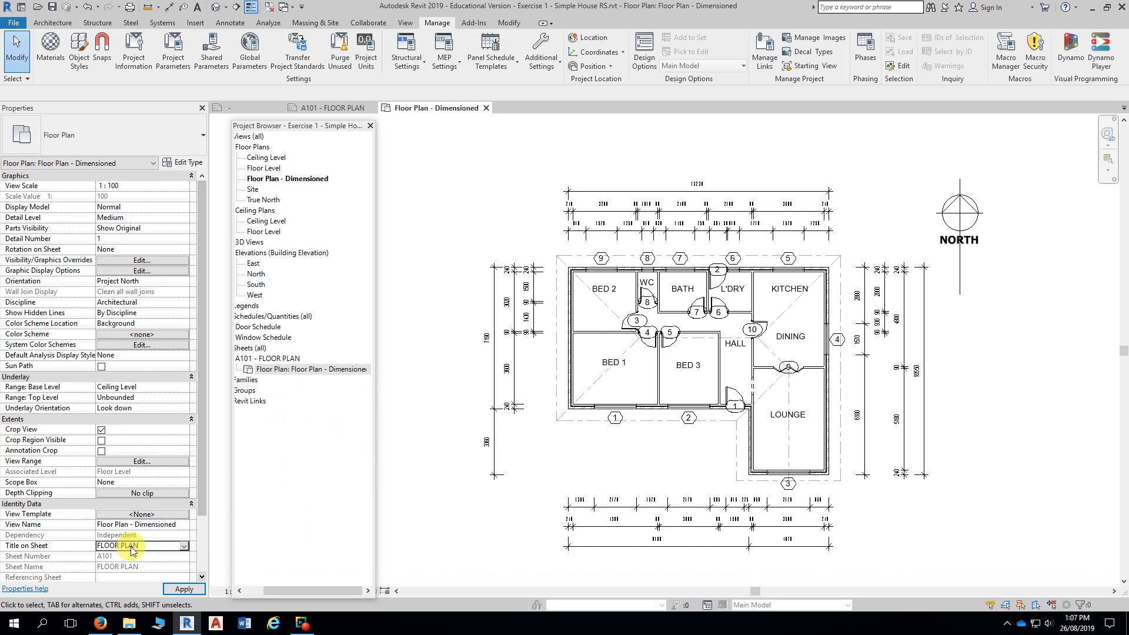
double_click(275, 359)
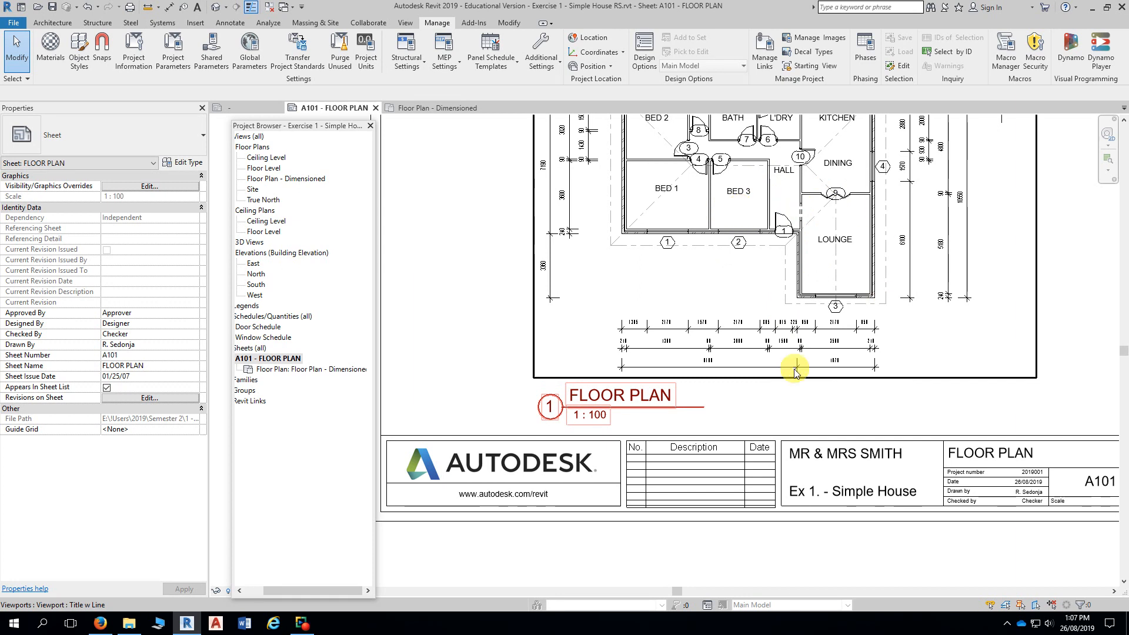
scroll(720, 485, down, 2)
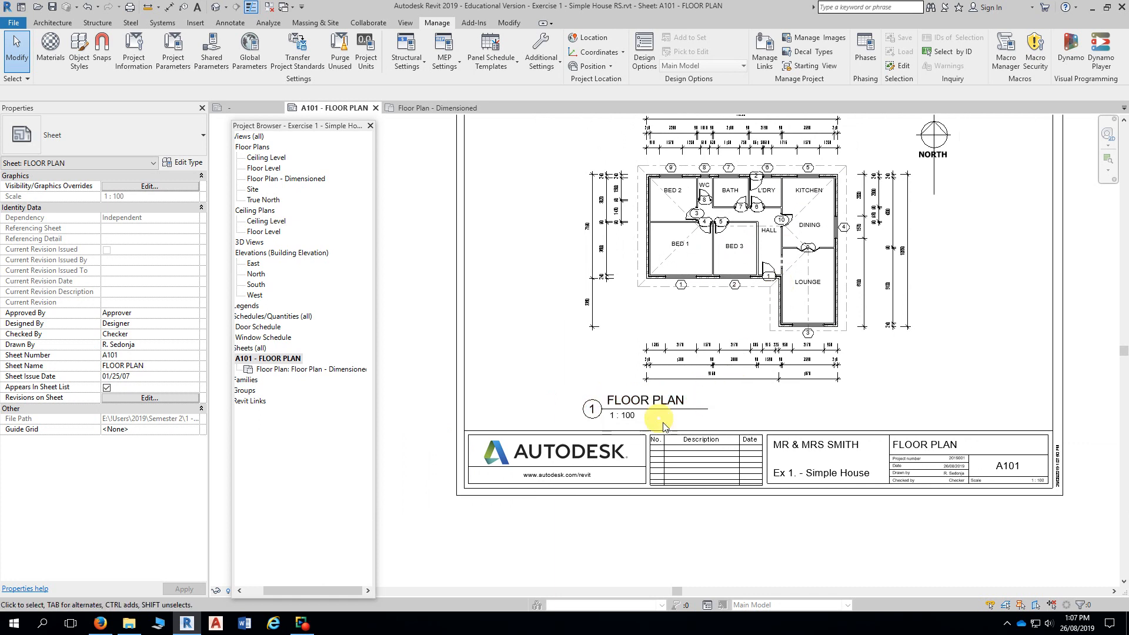
scroll(722, 538, down, 1)
middle_drag(783, 543, 752, 542)
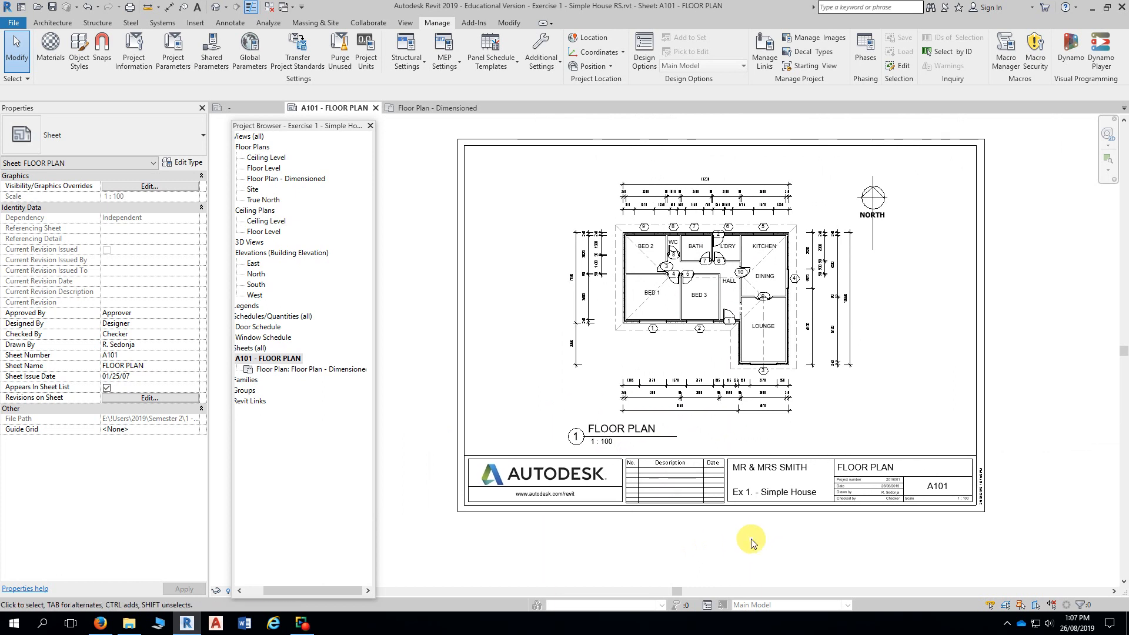
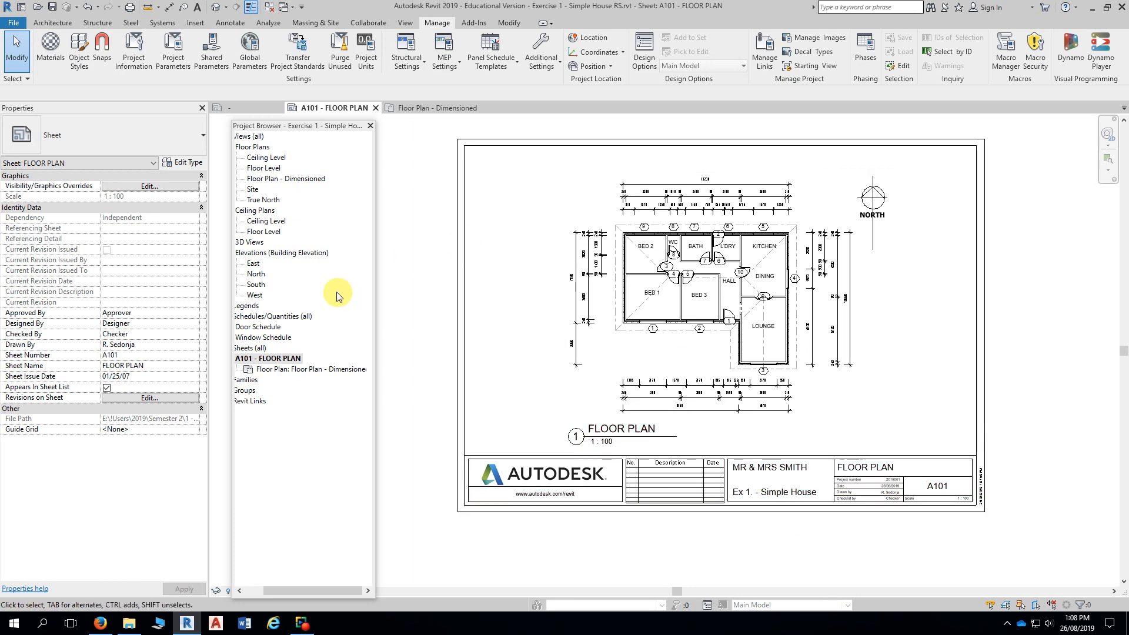
- Dock the floating Project Browser back in its place beneath the properties
click(257, 266)
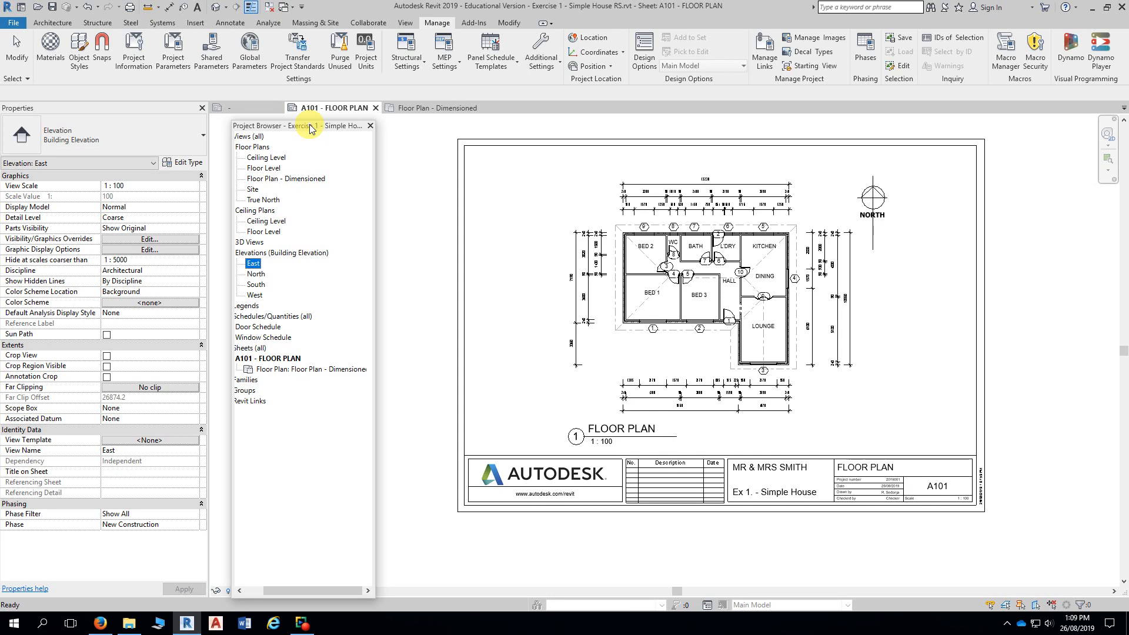
double_click(310, 127)
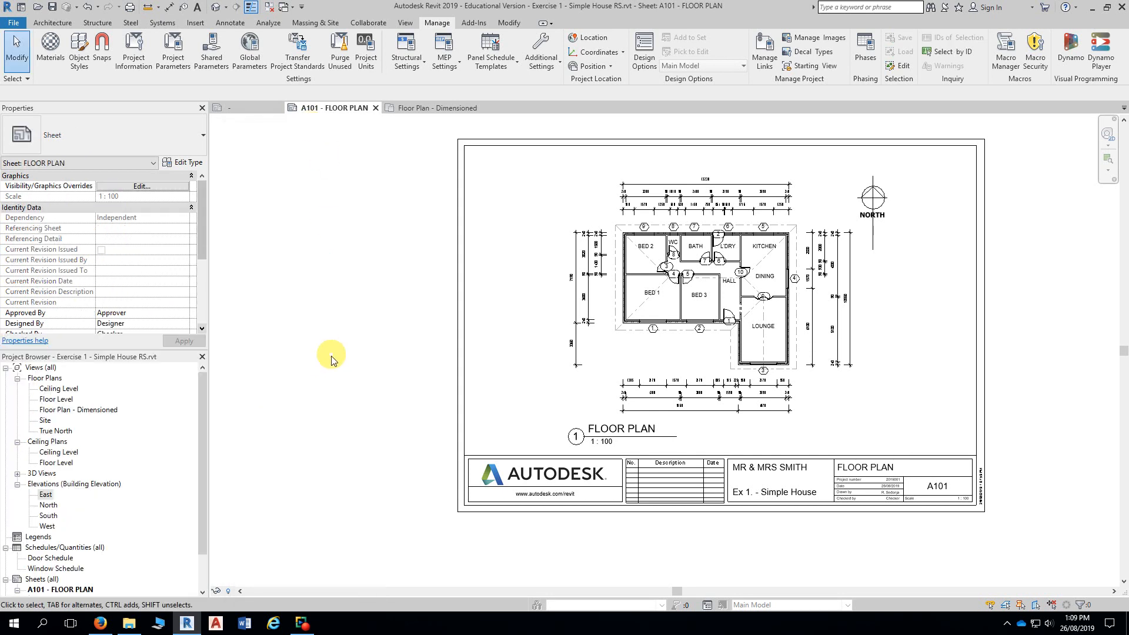
scroll(302, 411, up, 2)
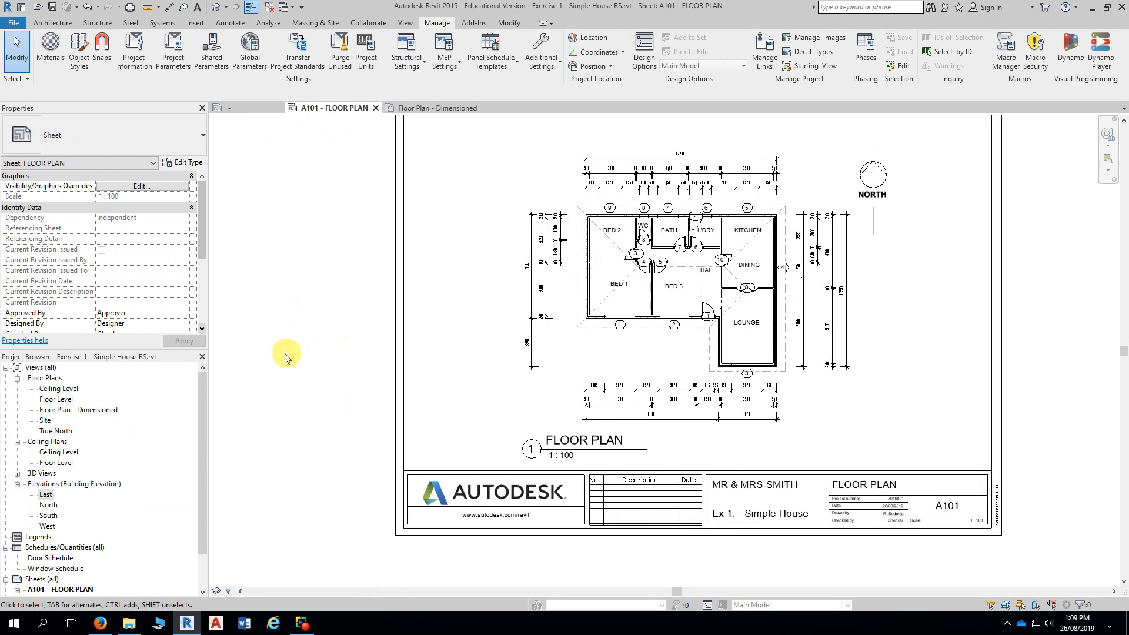
scroll(282, 356, down, 1)
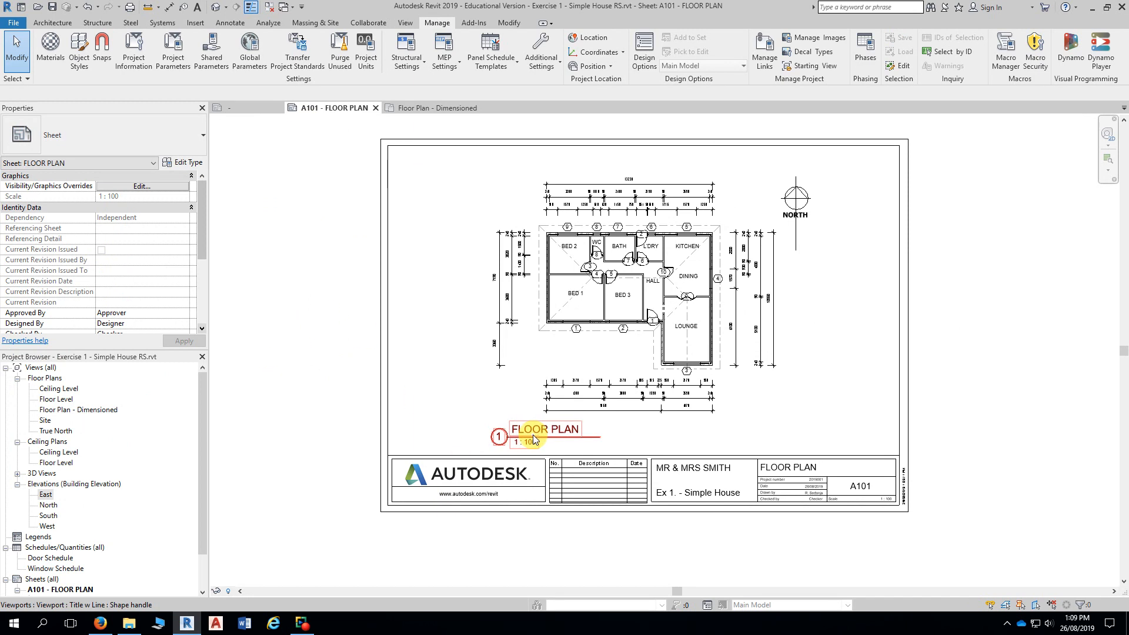
scroll(573, 438, up, 3)
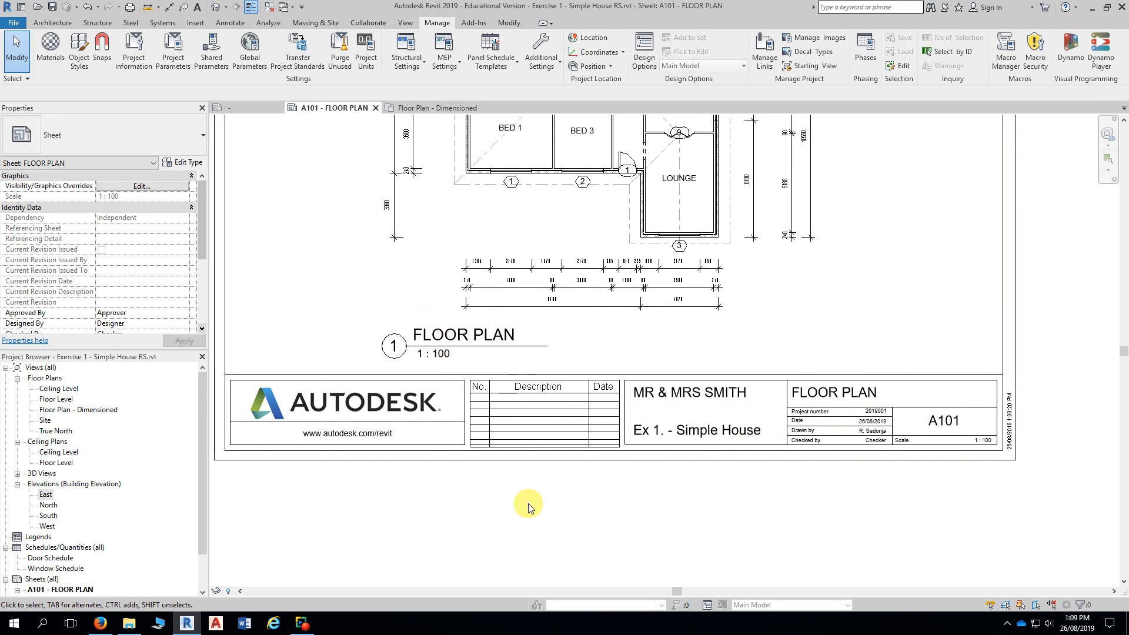
scroll(536, 506, down, 3)
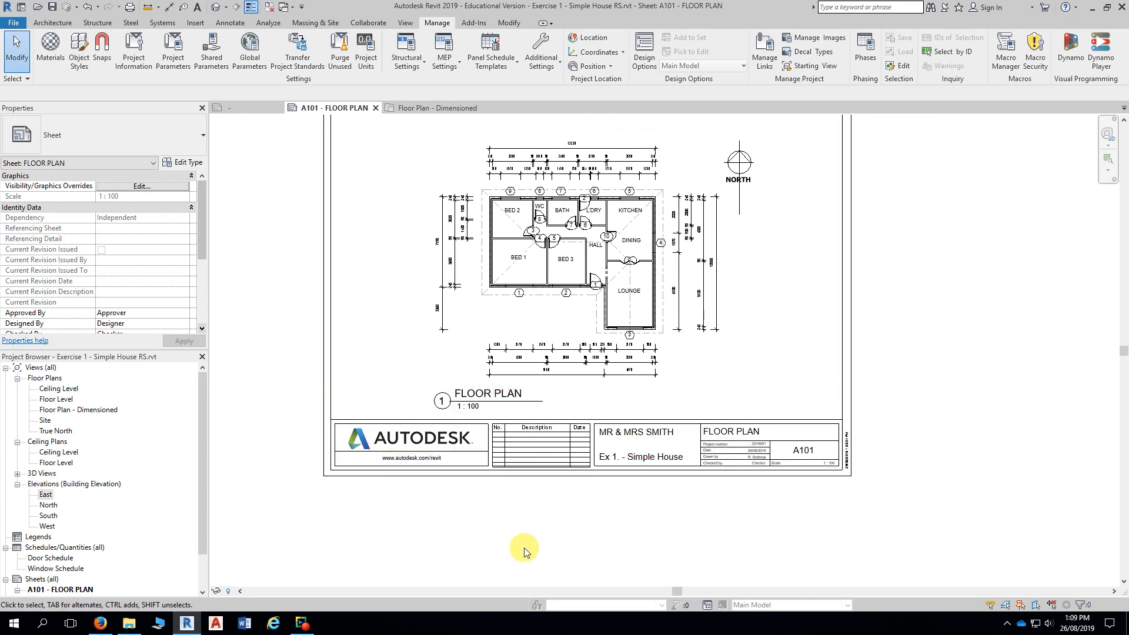
middle_drag(529, 544, 542, 551)
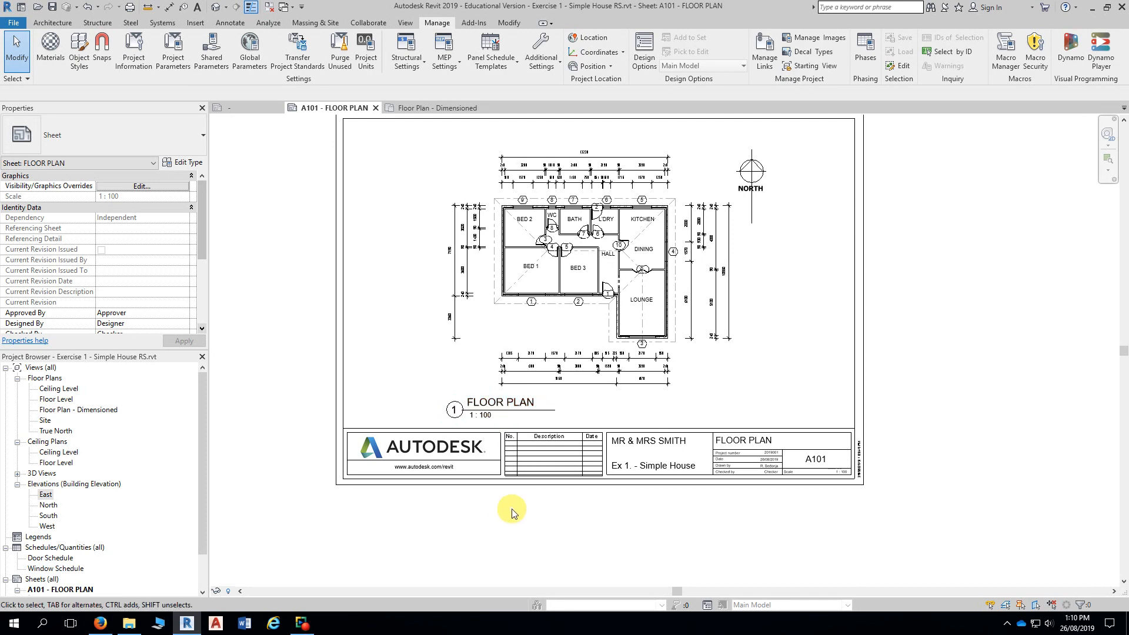
middle_drag(512, 516, 529, 547)
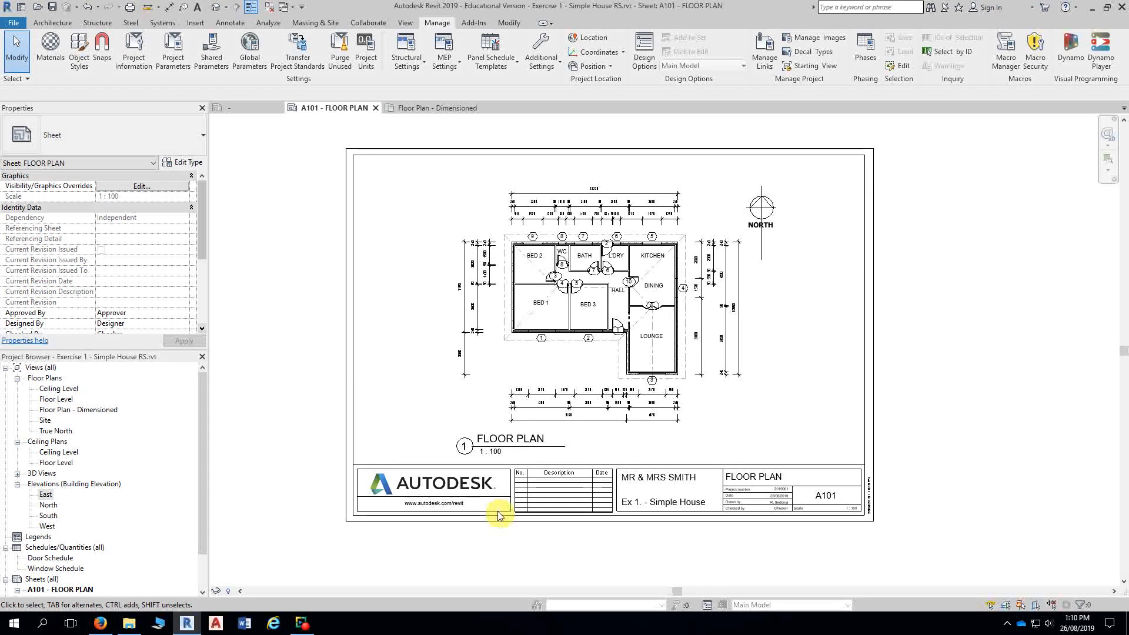
middle_drag(275, 269, 295, 284)
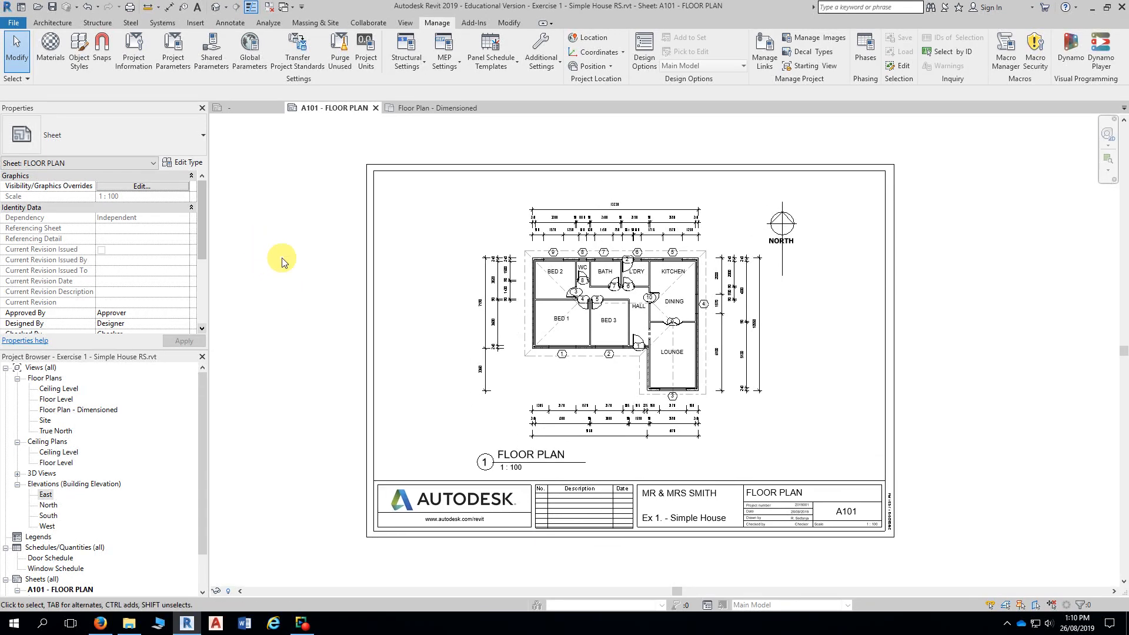
- Close the inactive views and open the print settings for sheet A101
click(269, 7)
click(14, 26)
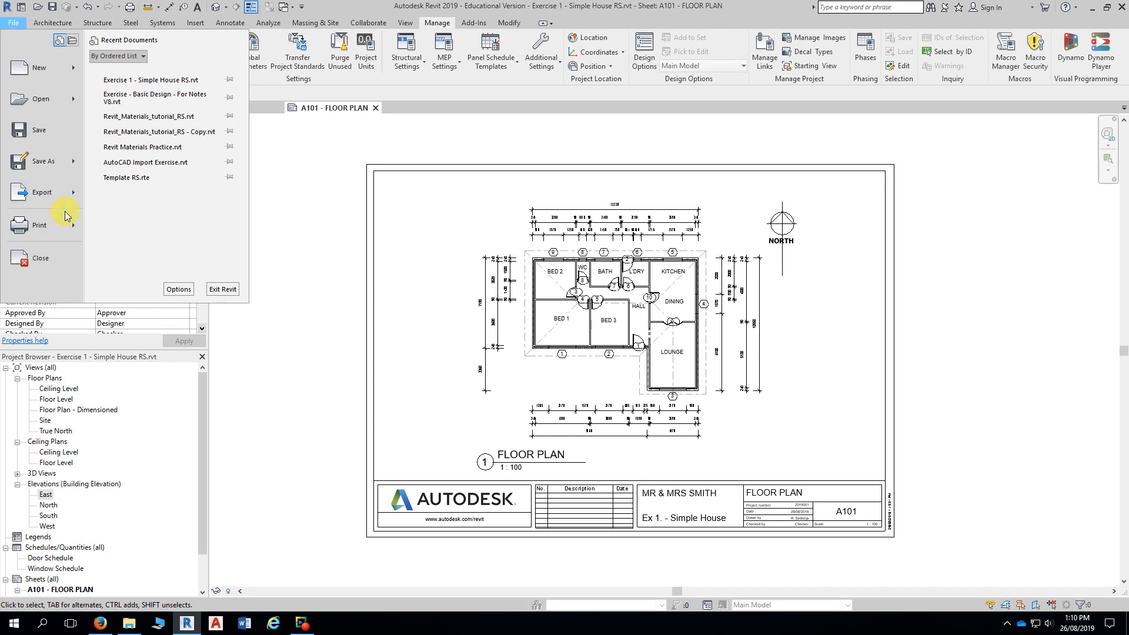
mouse_move(63, 227)
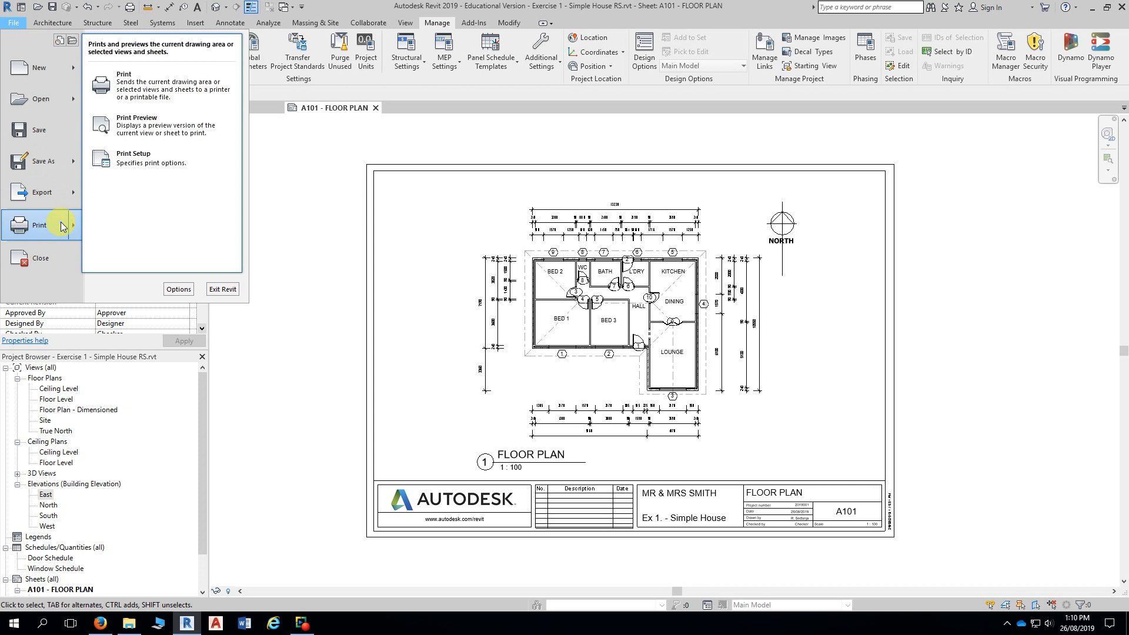
click(164, 90)
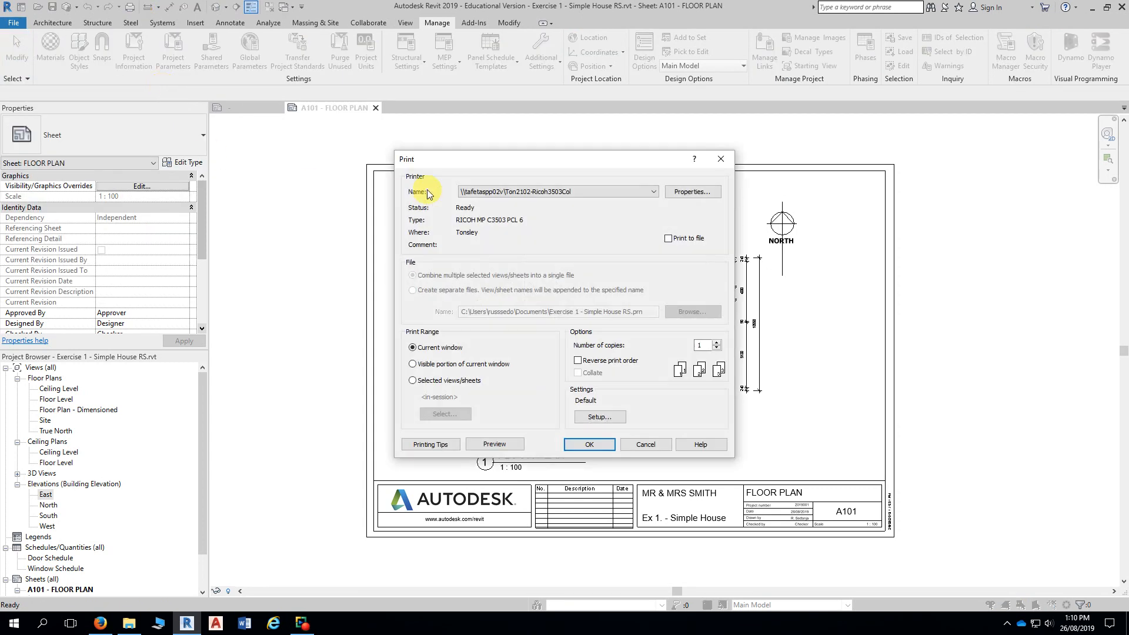
- Move the Print dialog away from the middle of the sheet and choose Adobe PDF as the printer
drag(471, 165, 438, 140)
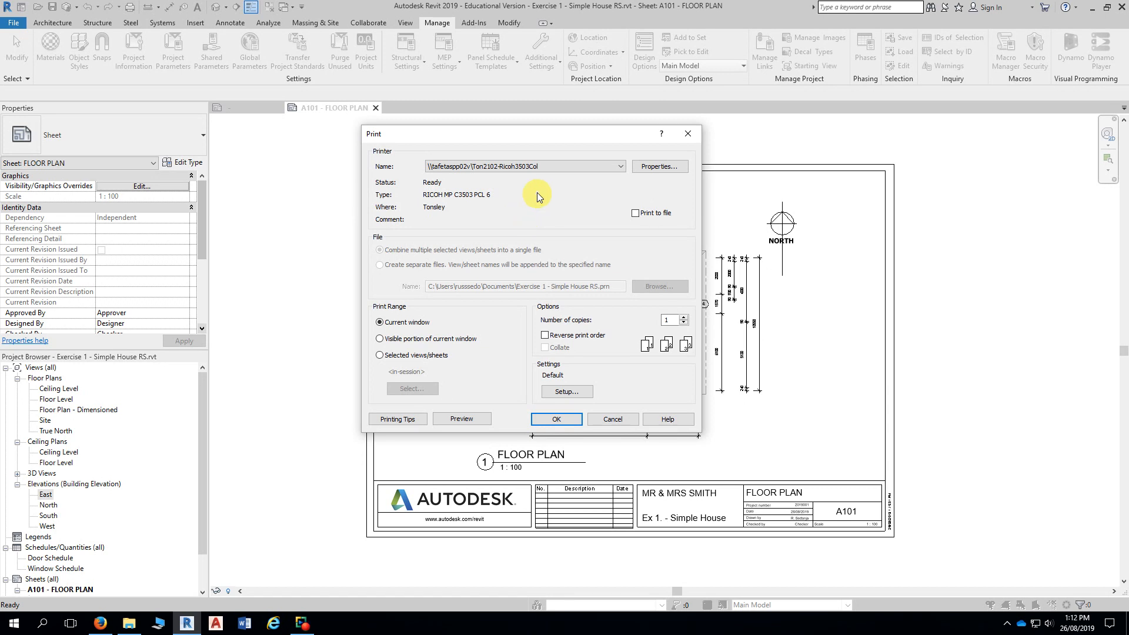
drag(532, 139, 543, 70)
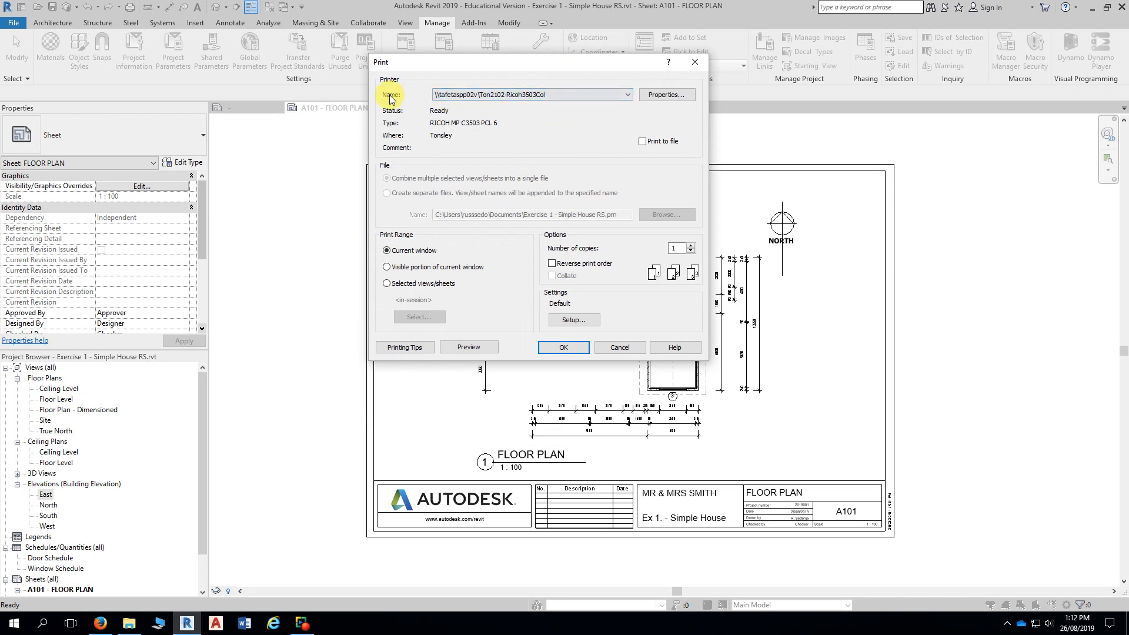
click(562, 94)
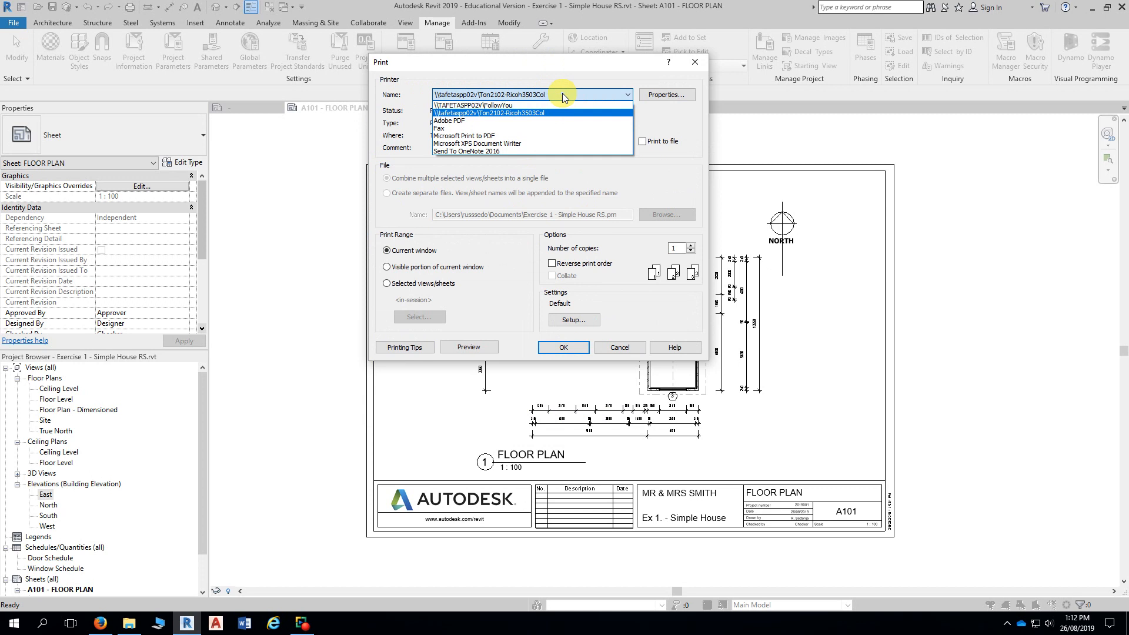
click(479, 121)
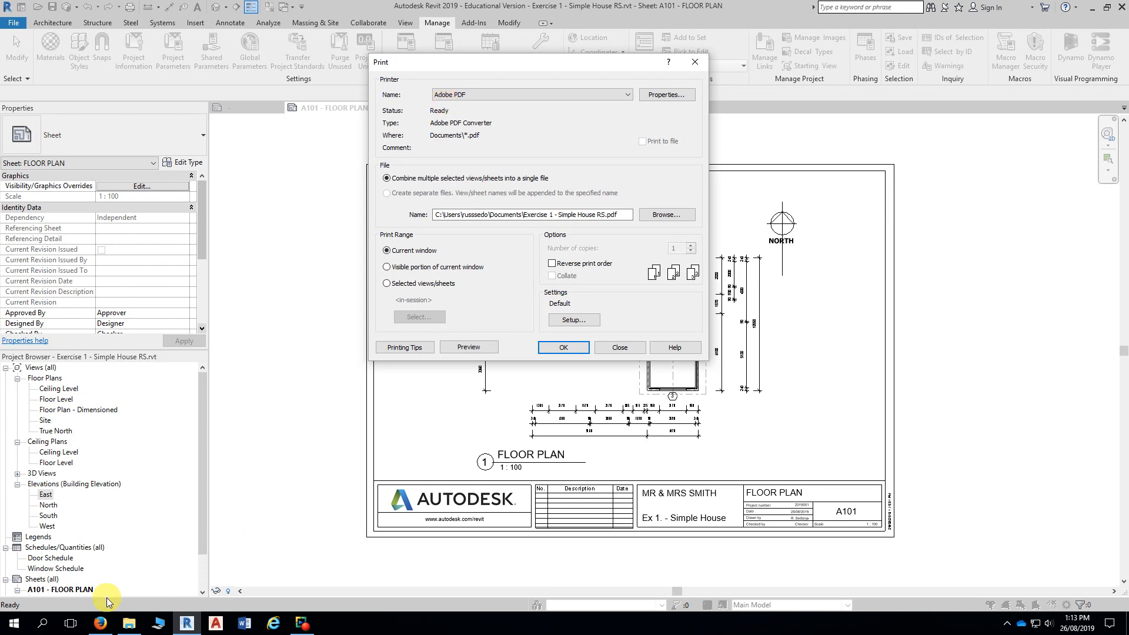
- Switch to the exercise PDF in Firefox and examine the Printing section for the PDF file name and the illustrated print setup options
click(102, 625)
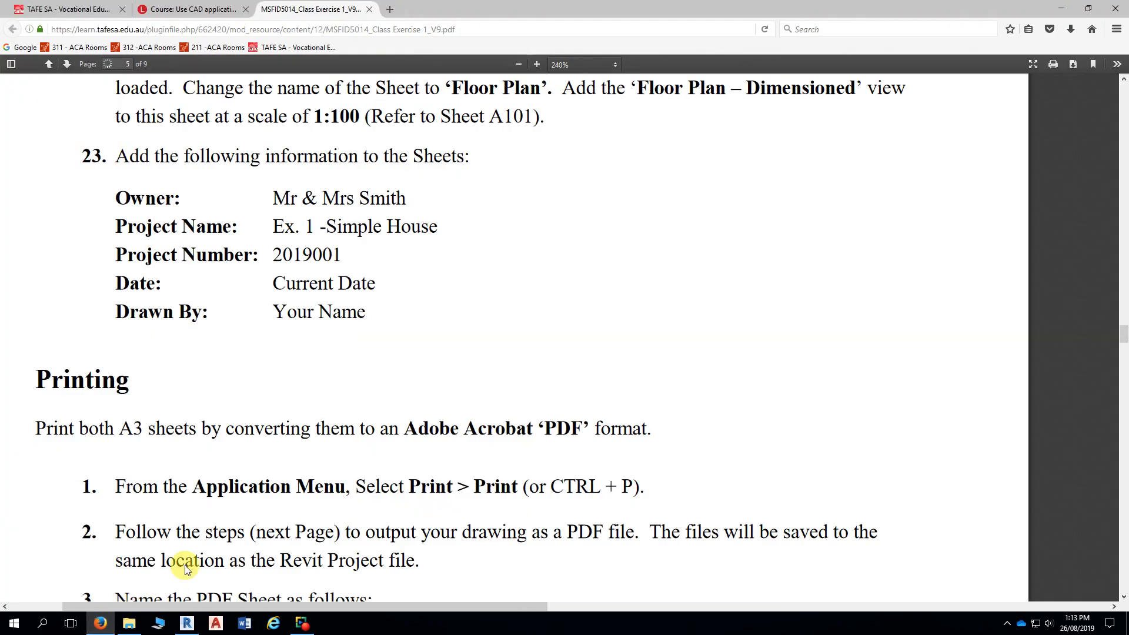
scroll(349, 399, down, 3)
scroll(349, 398, down, 3)
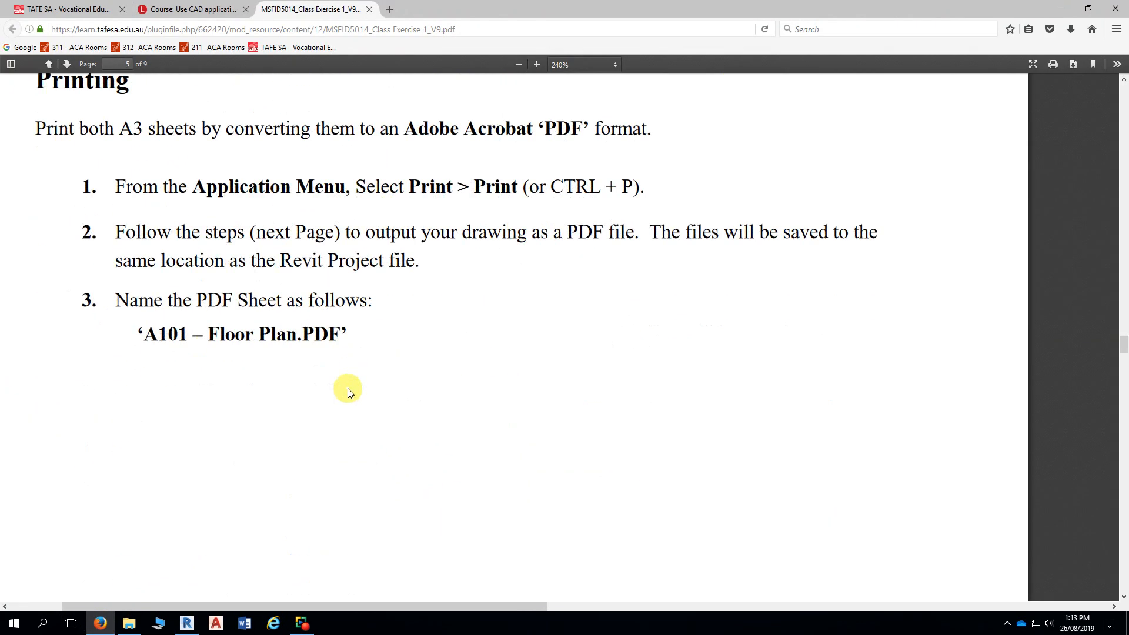
scroll(158, 175, up, 1)
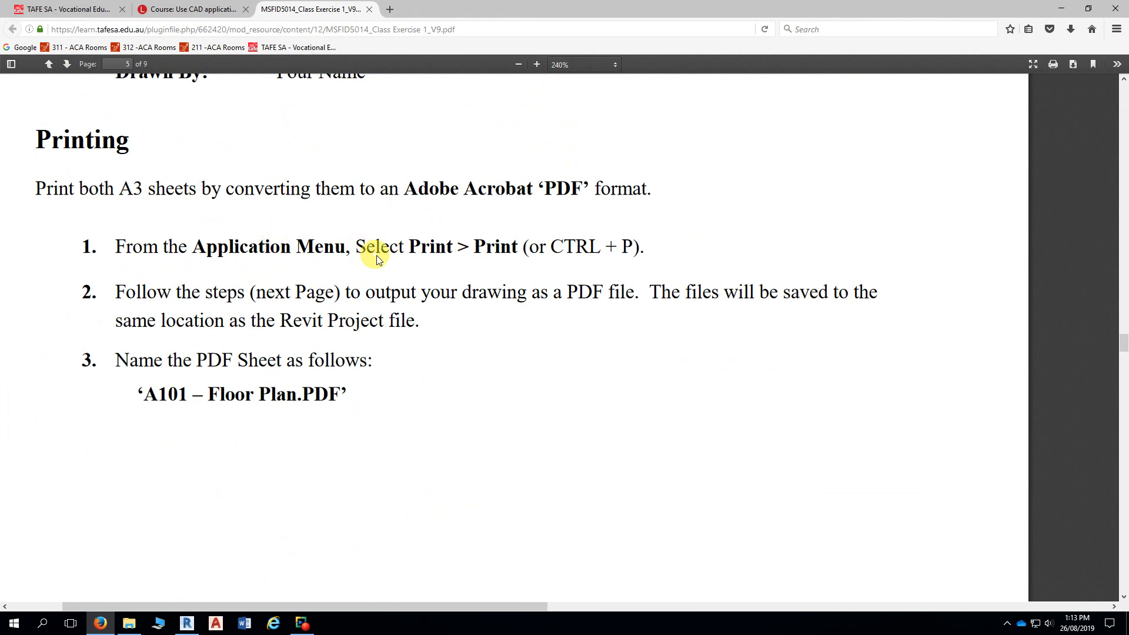
scroll(388, 264, down, 5)
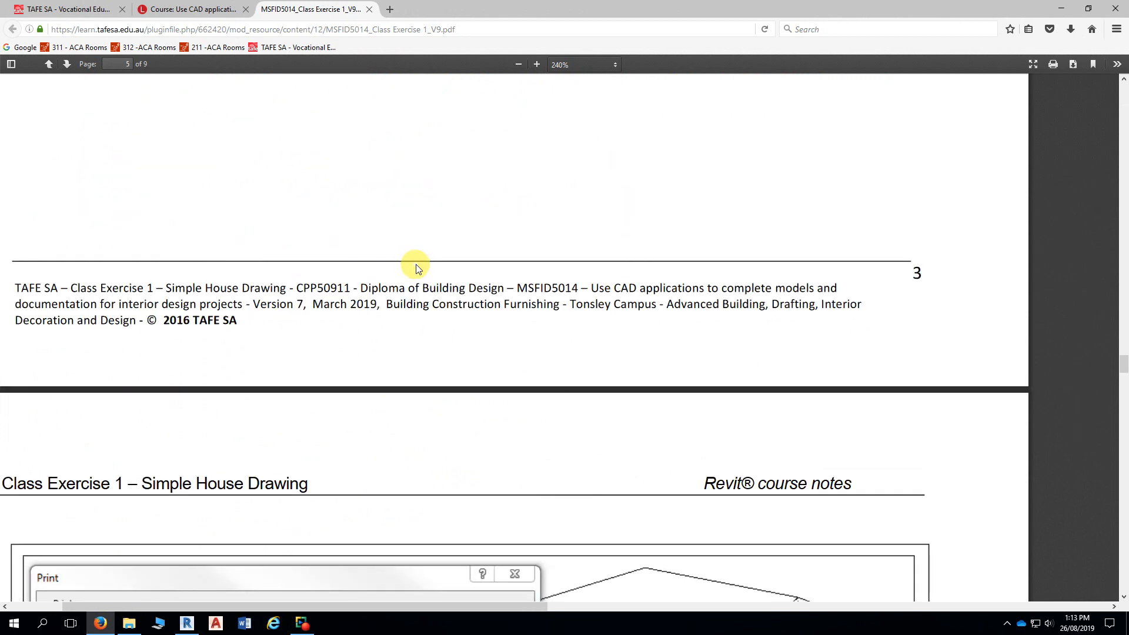
ctrl+scroll(429, 266, down, 6)
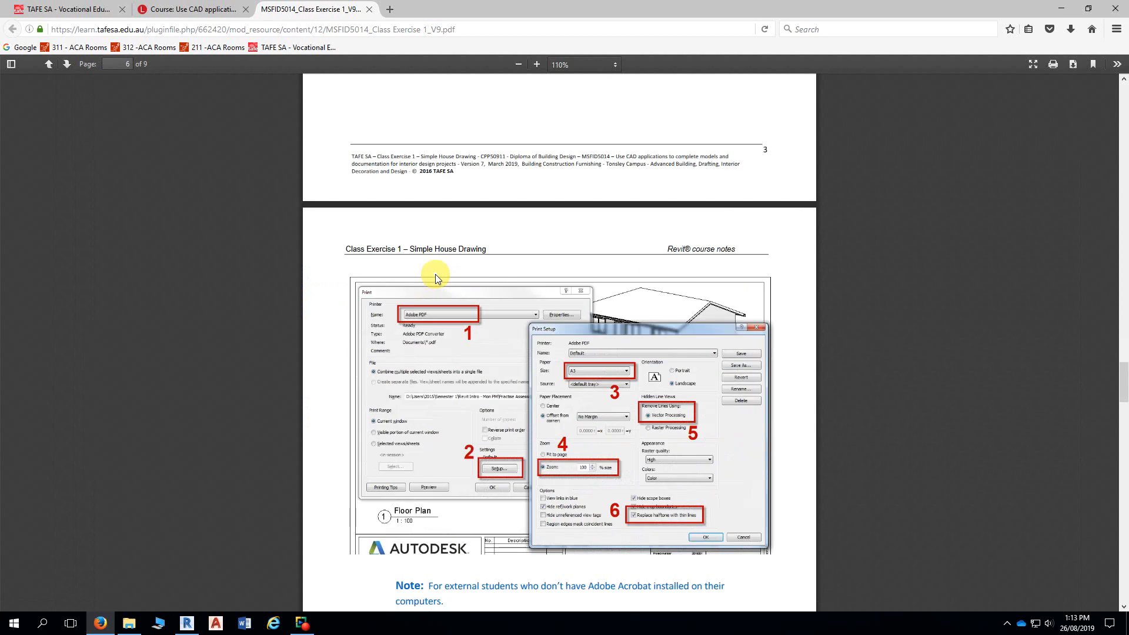
scroll(435, 274, down, 3)
ctrl+scroll(358, 282, up, 3)
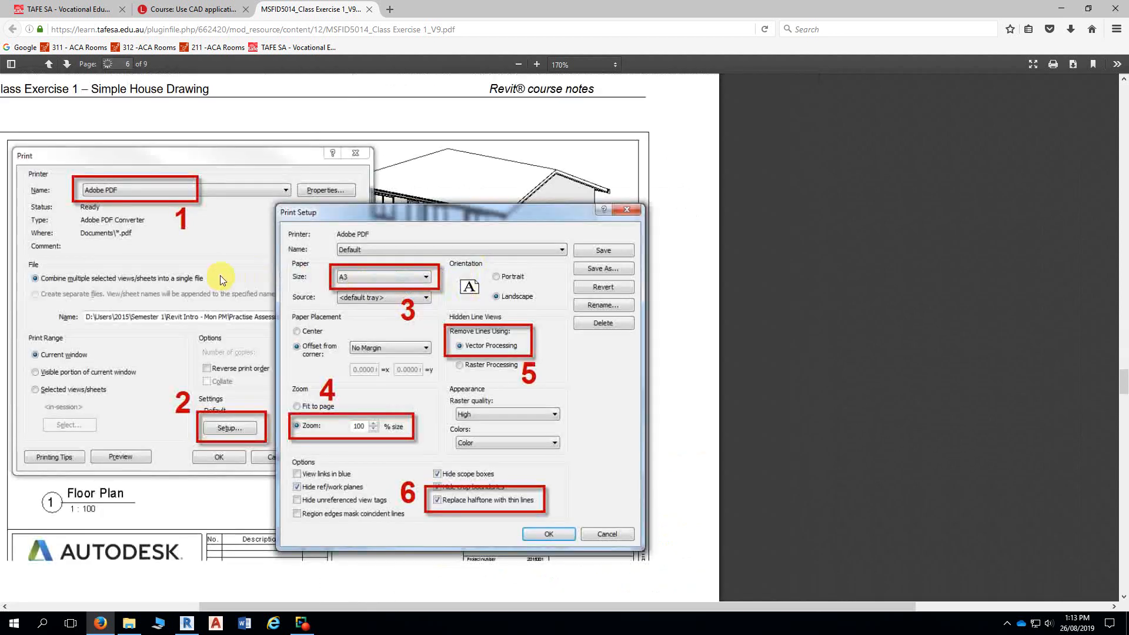
scroll(197, 249, down, 1)
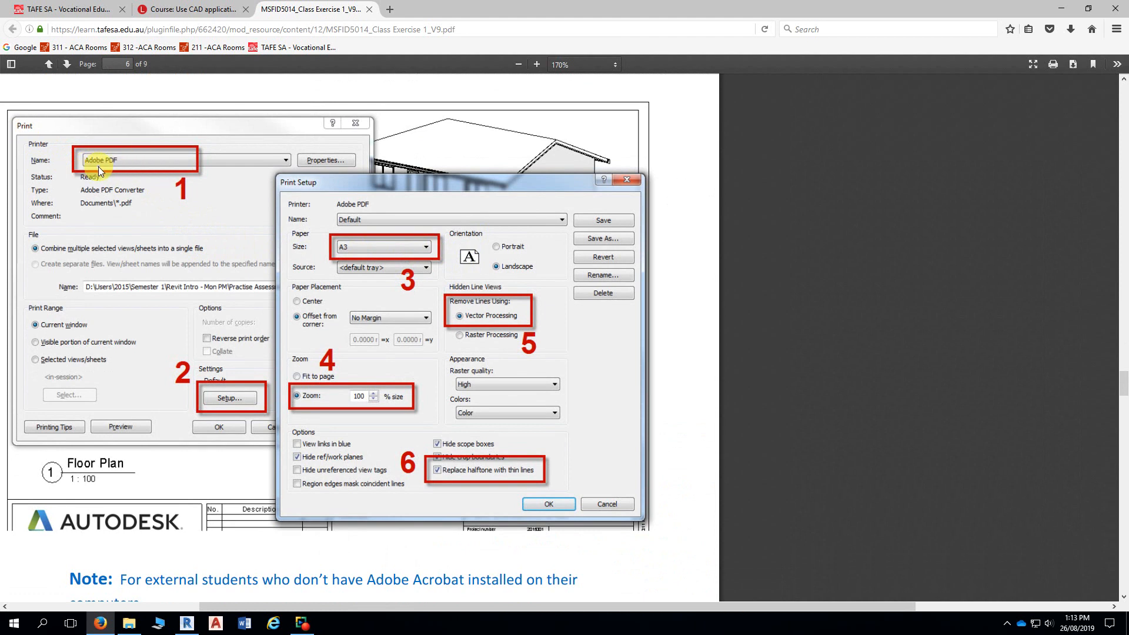
- Examine the rest of the illustrated print setup options and the note on the doPDF printer driver for students without Adobe Acrobat
scroll(147, 192, down, 2)
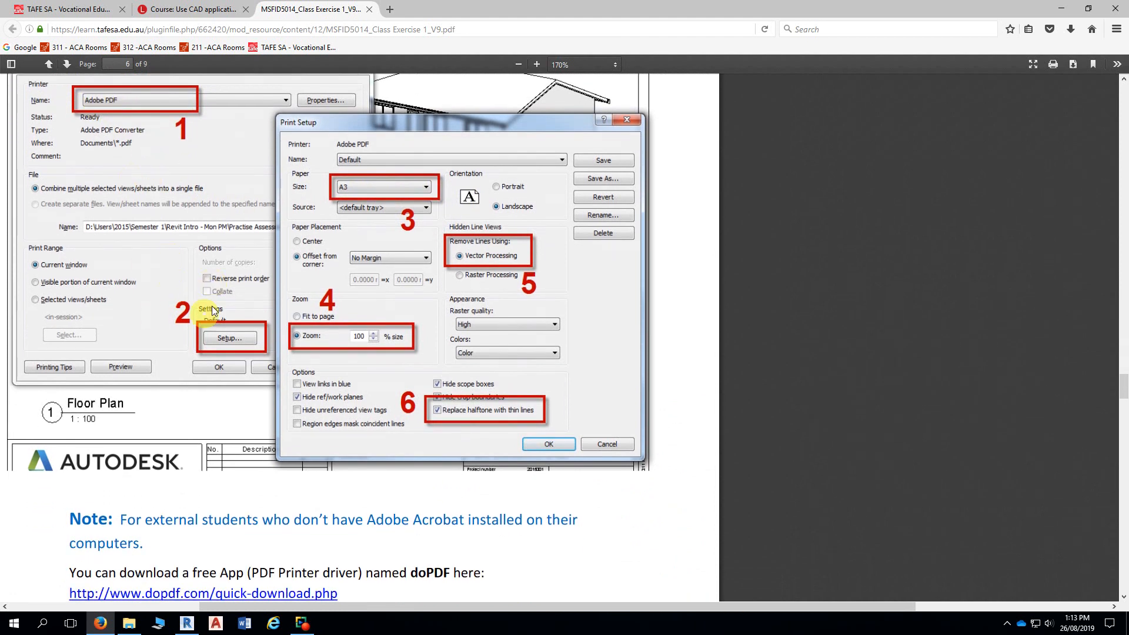
scroll(195, 302, down, 5)
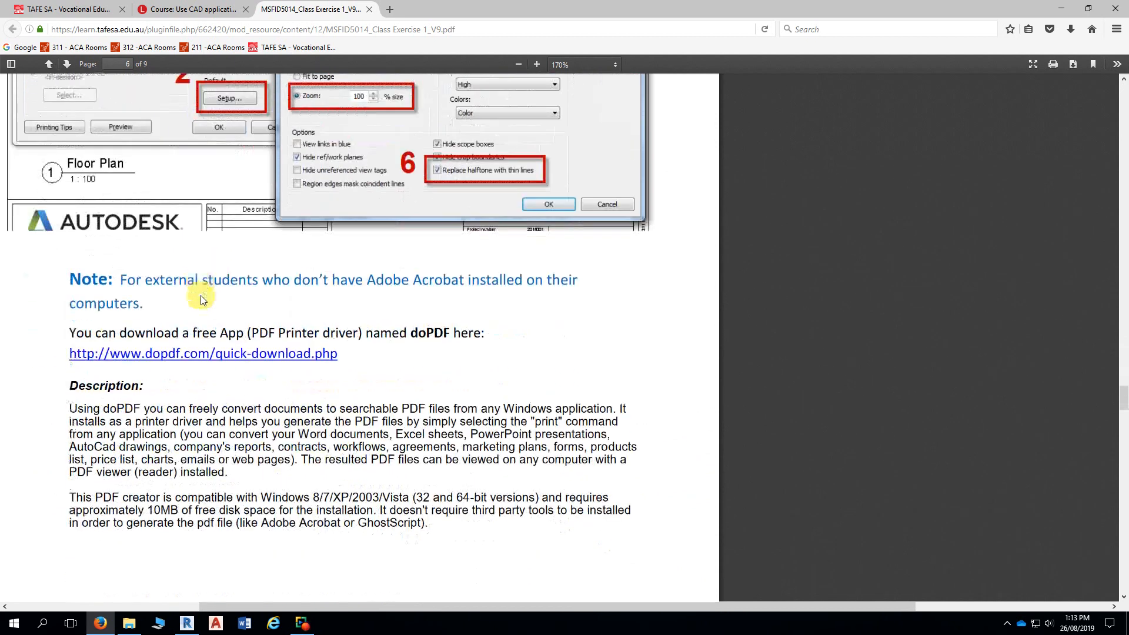
scroll(203, 294, down, 2)
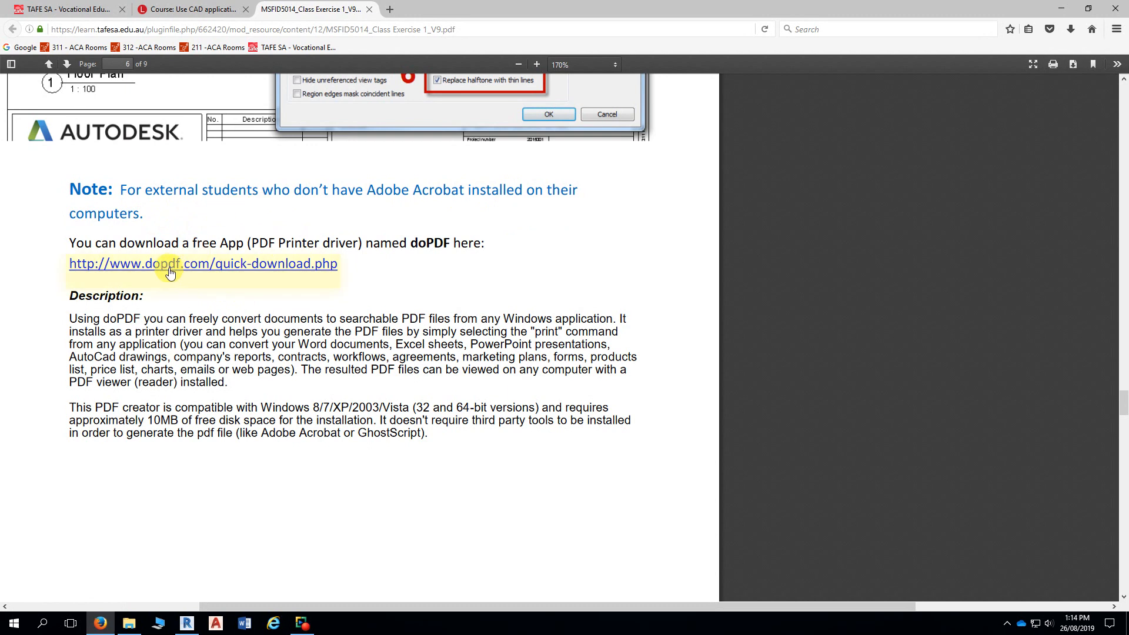
scroll(170, 274, down, 1)
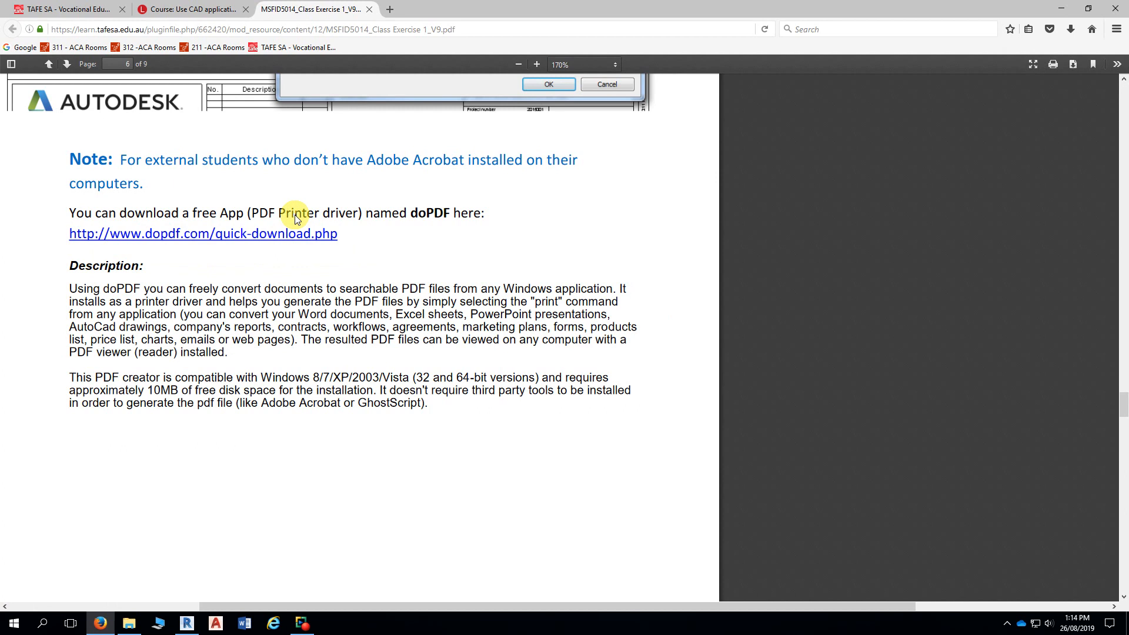
scroll(382, 241, down, 1)
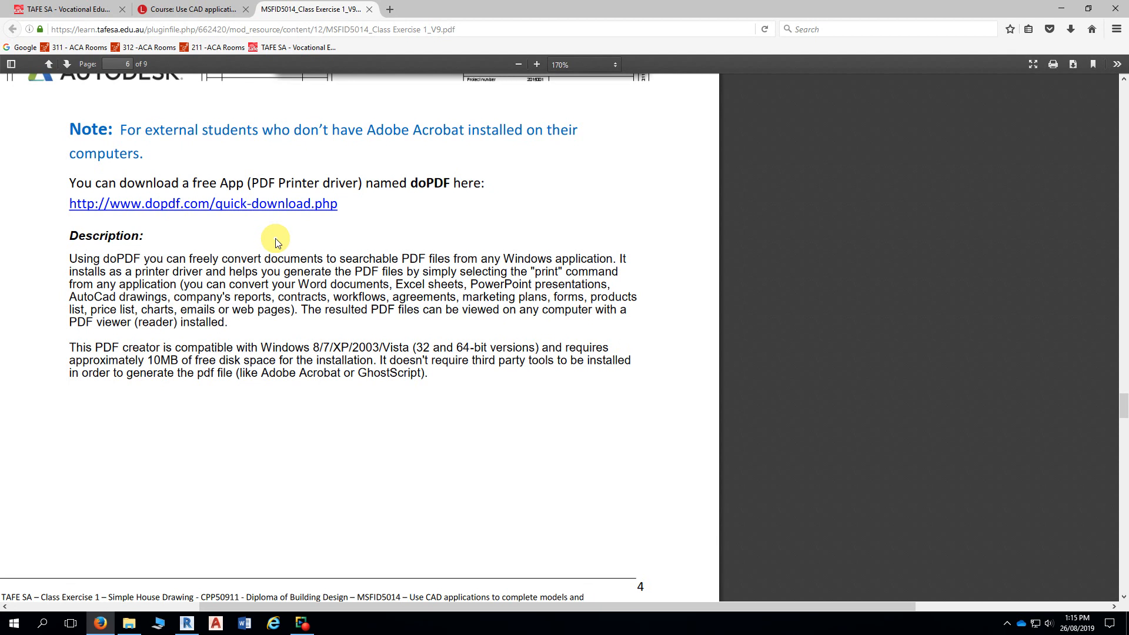
scroll(277, 242, down, 1)
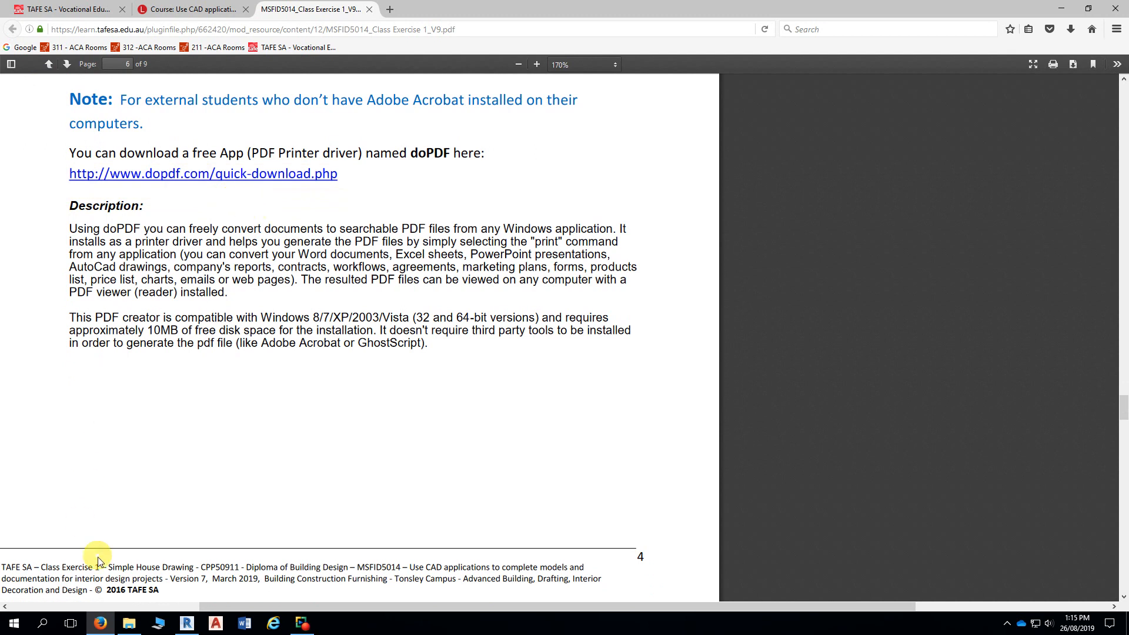
- Switch back to Revit and set the paper size to A3 in the print setup
click(187, 623)
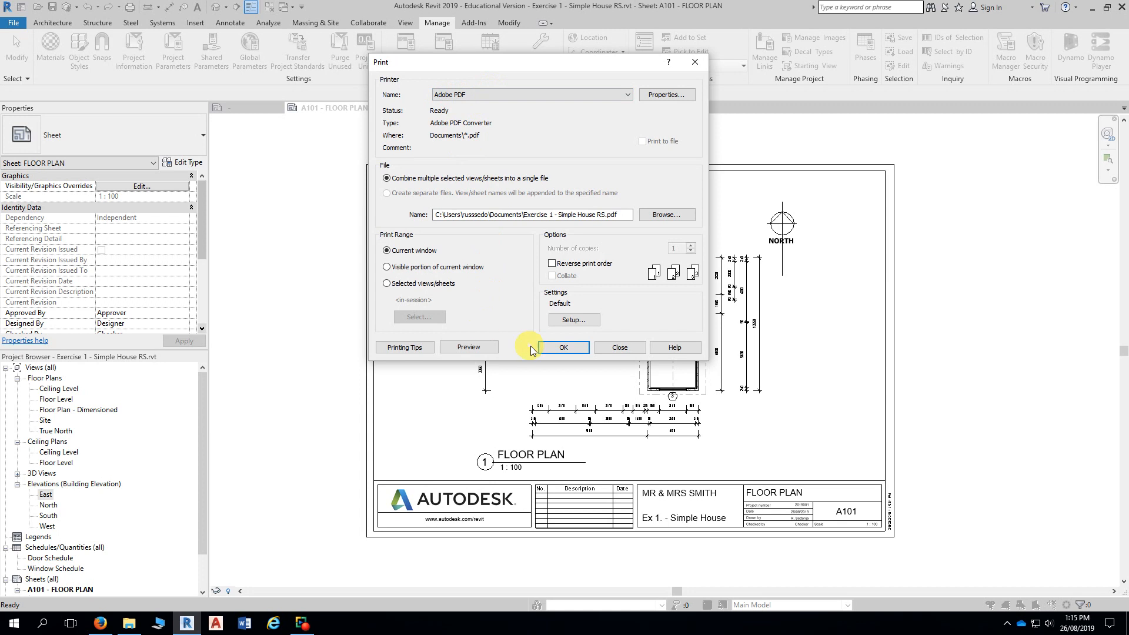
click(566, 319)
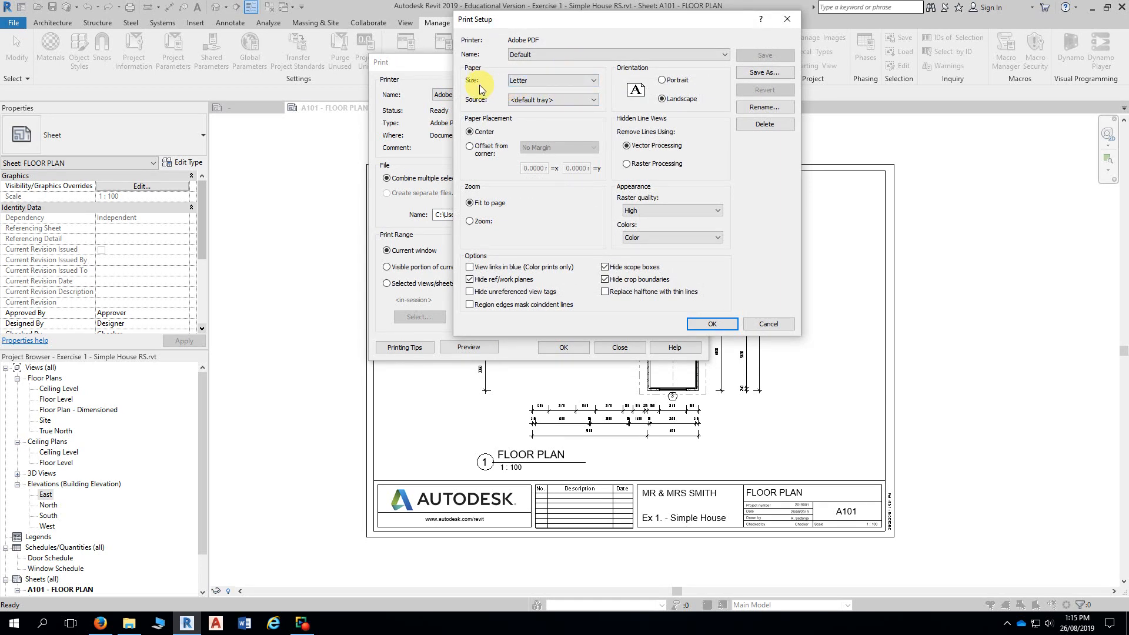
click(553, 80)
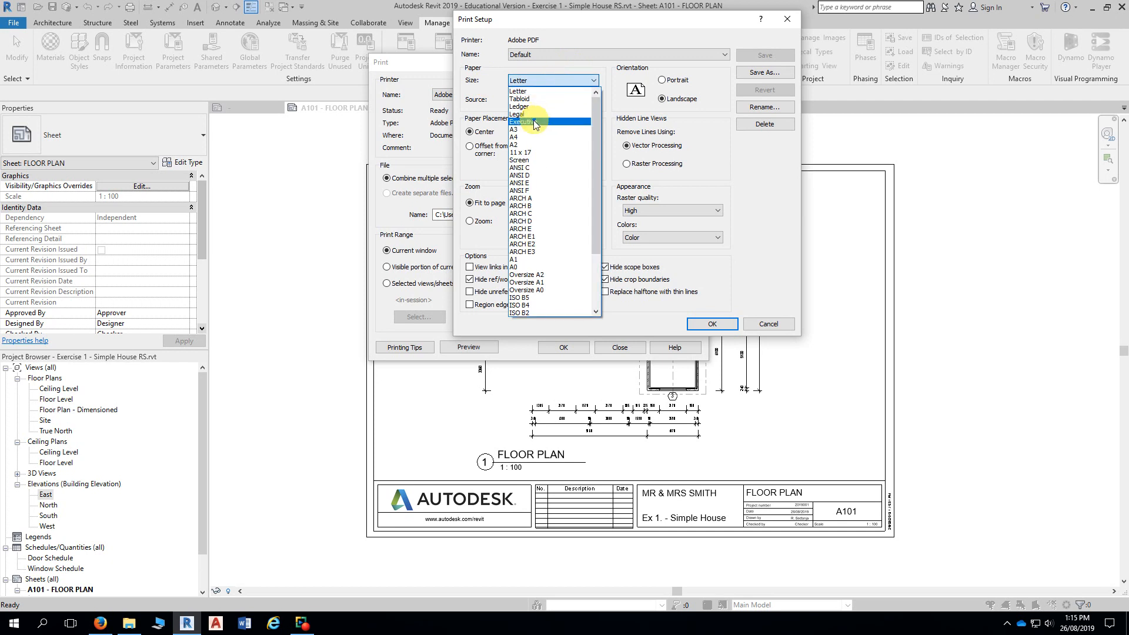
click(530, 129)
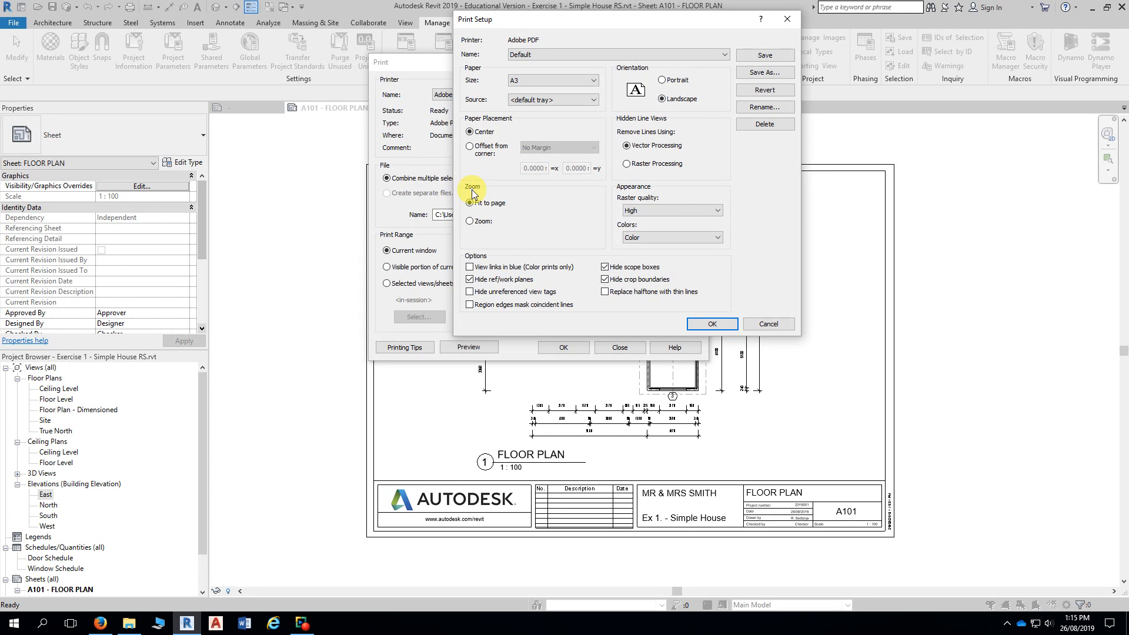
- Set the print zoom to 100% size, center the paper placement, replace halftone with thin lines, and accept the print setup
click(469, 221)
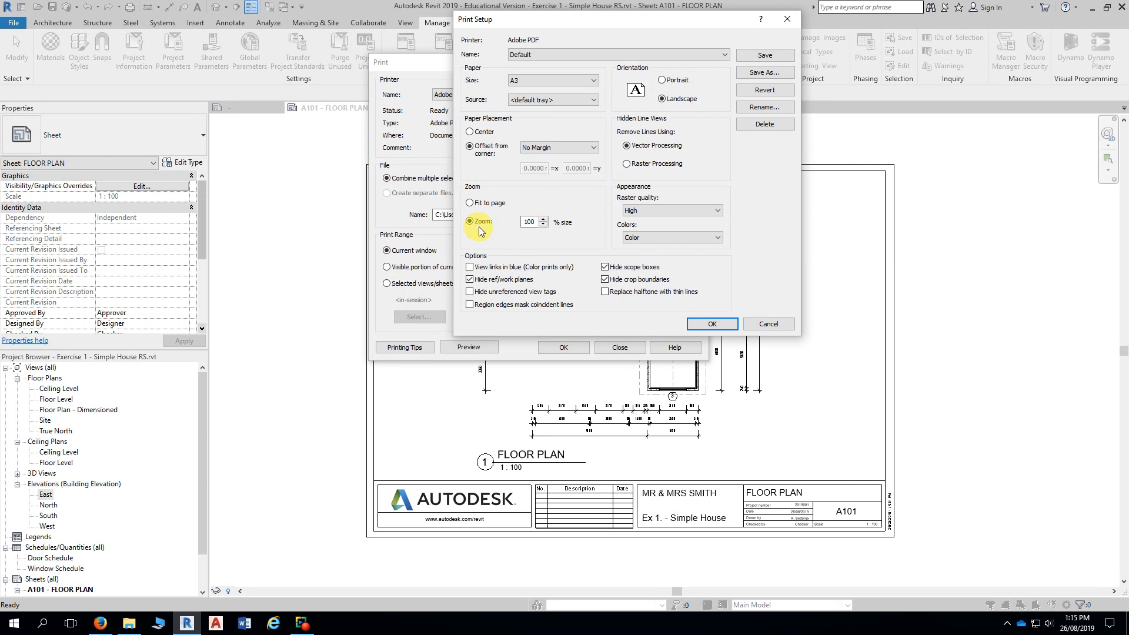
double_click(535, 223)
click(471, 132)
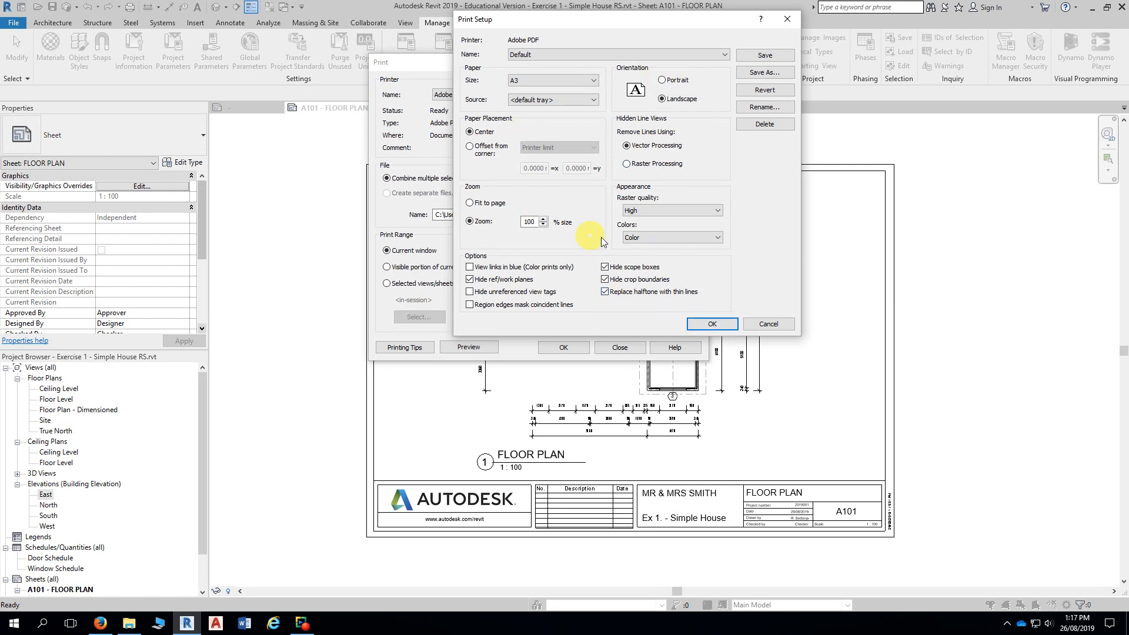
click(712, 324)
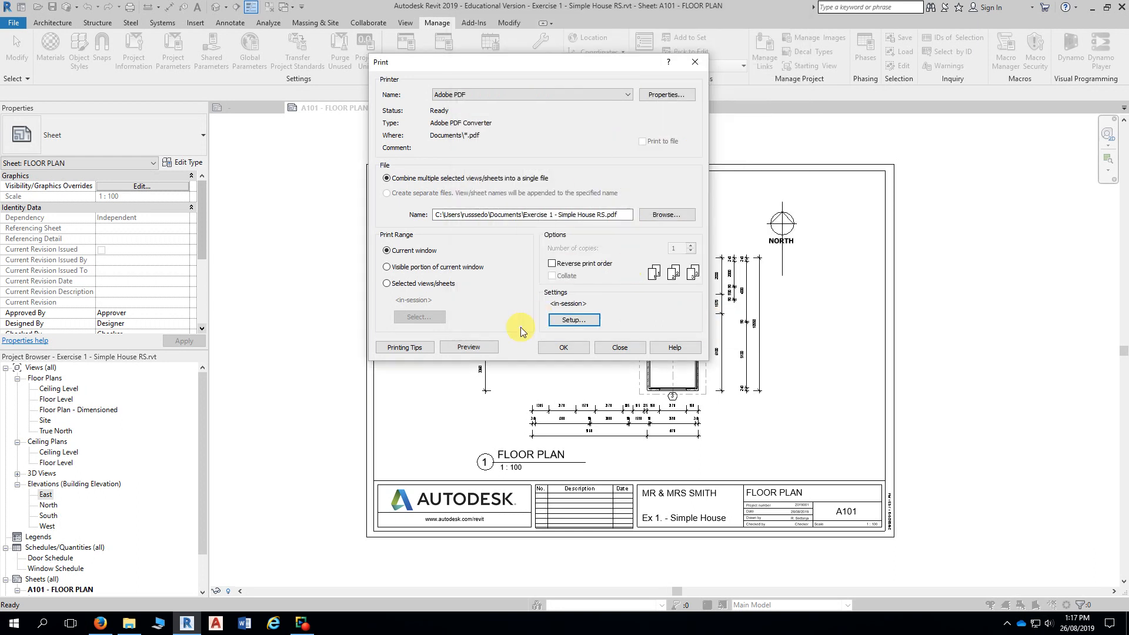
- Preview sheet A101, then print the current window to Adobe PDF, dismissing the reminder to save the project
click(467, 348)
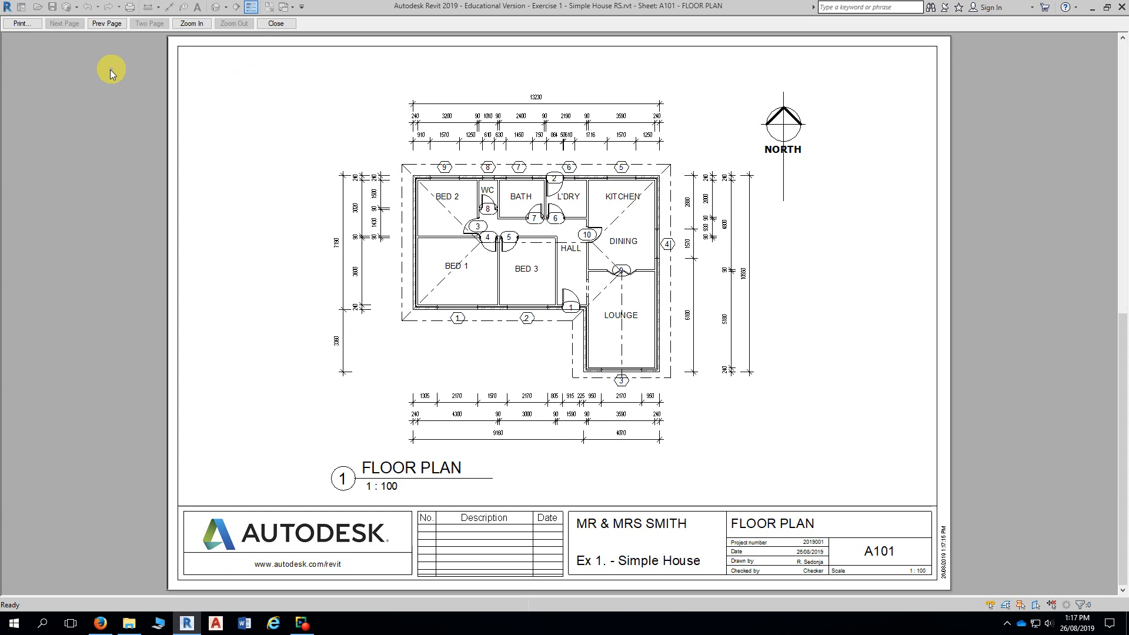
click(19, 24)
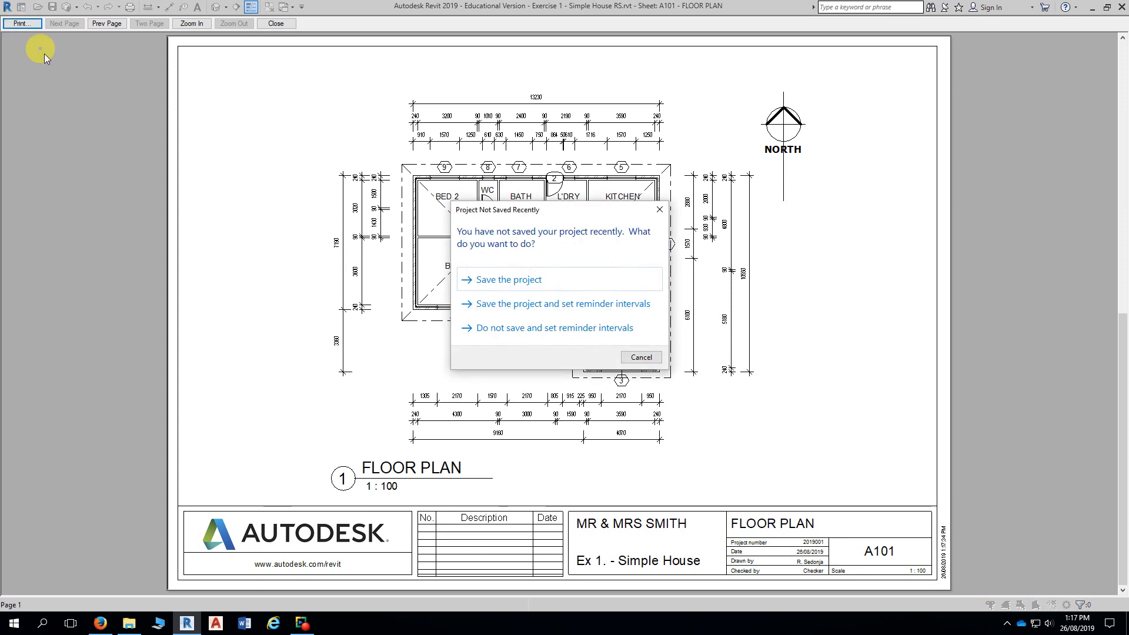
click(640, 357)
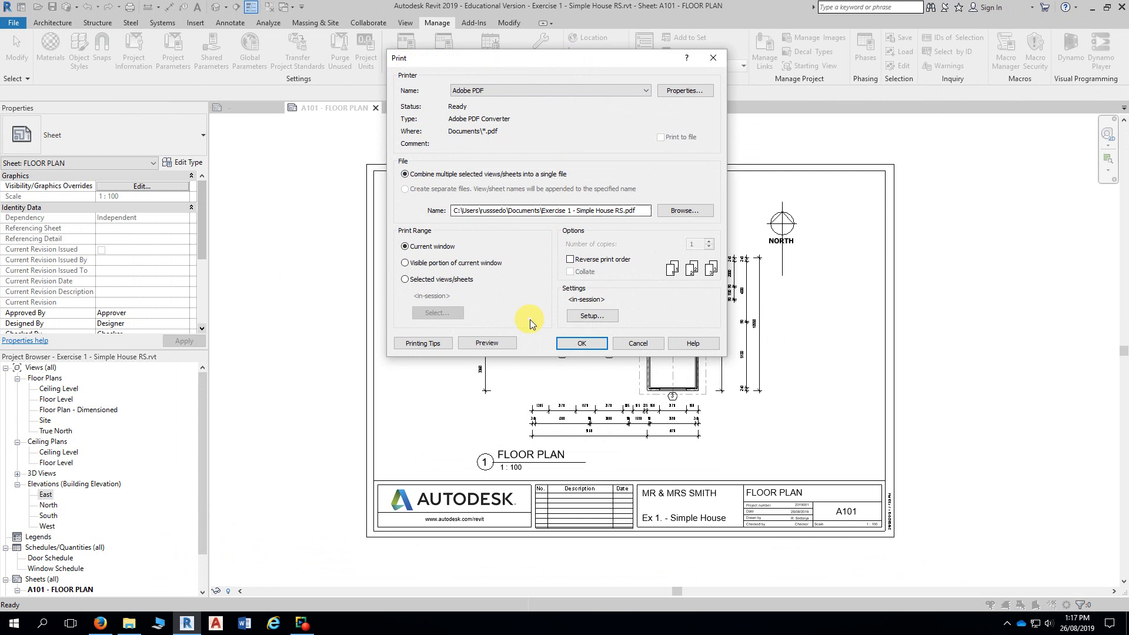
click(579, 346)
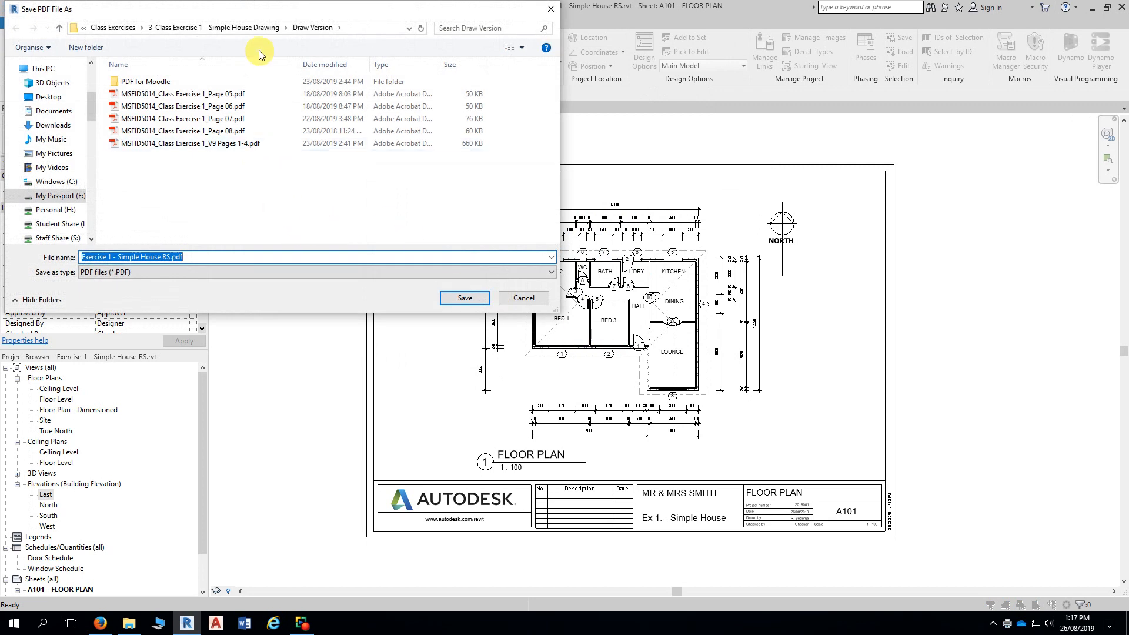
- Set the PDF's save location to !Users > 2019 > Semester 2 > 1 - Revit Intro > Practise Exercises > 3 -Simple House Ex. 1 on My Passport (E:)
drag(260, 12, 366, 13)
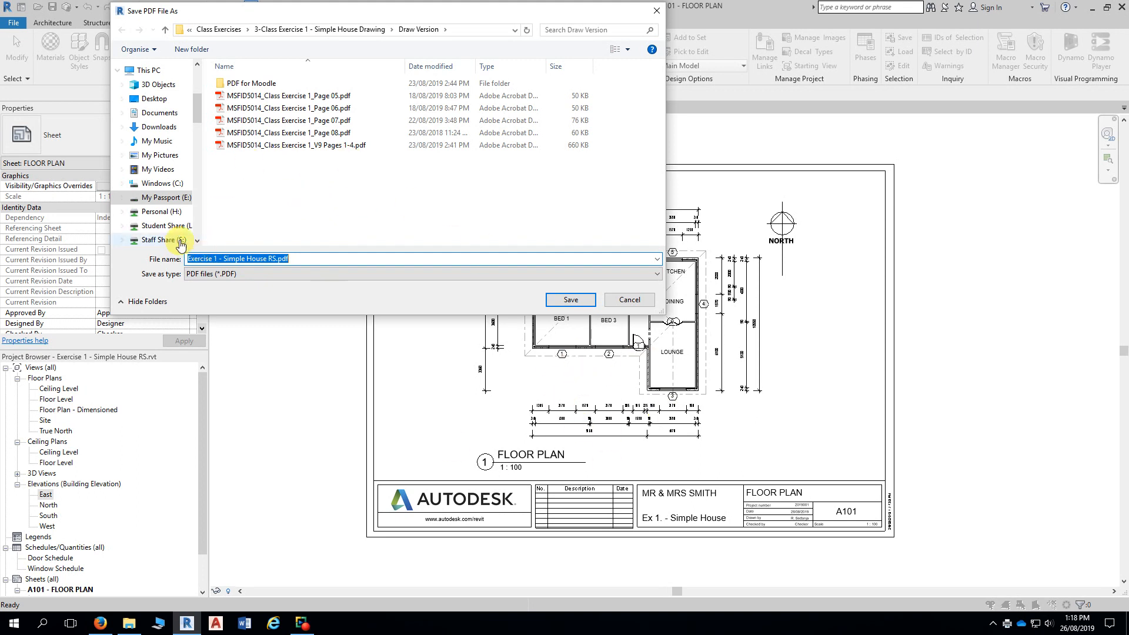
click(200, 197)
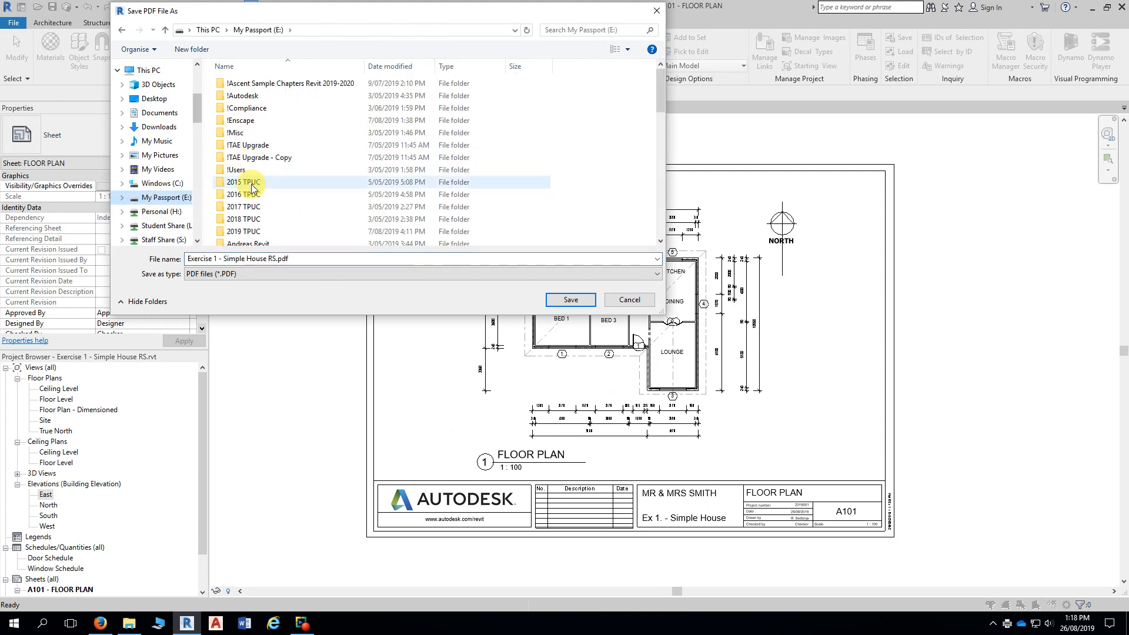
scroll(259, 191, down, 2)
scroll(262, 192, down, 5)
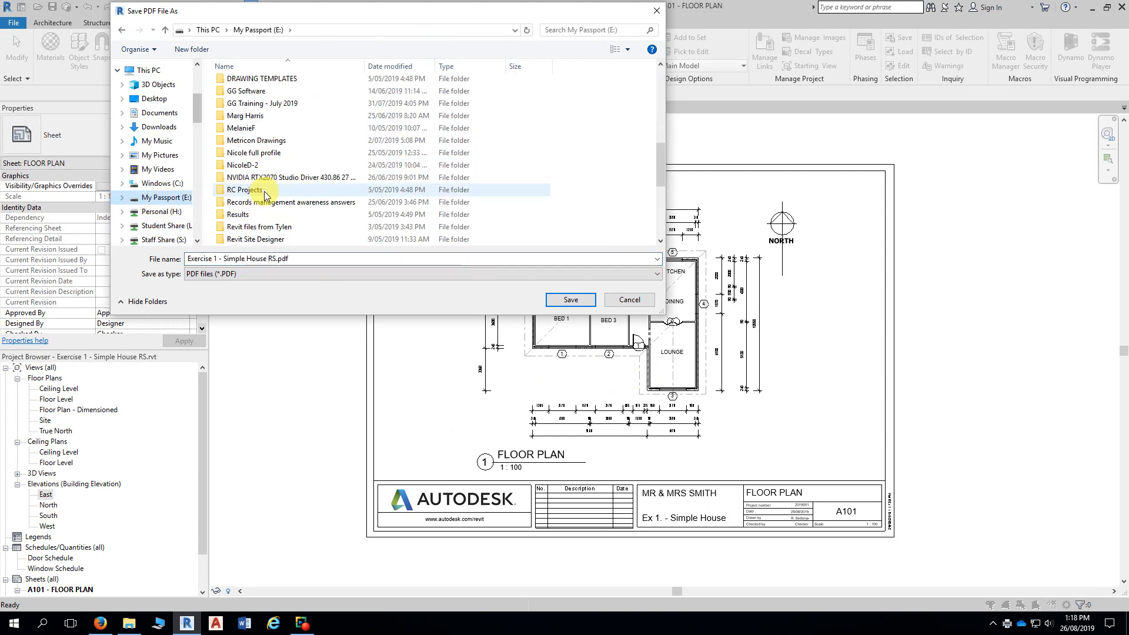
scroll(263, 194, down, 5)
scroll(272, 194, up, 10)
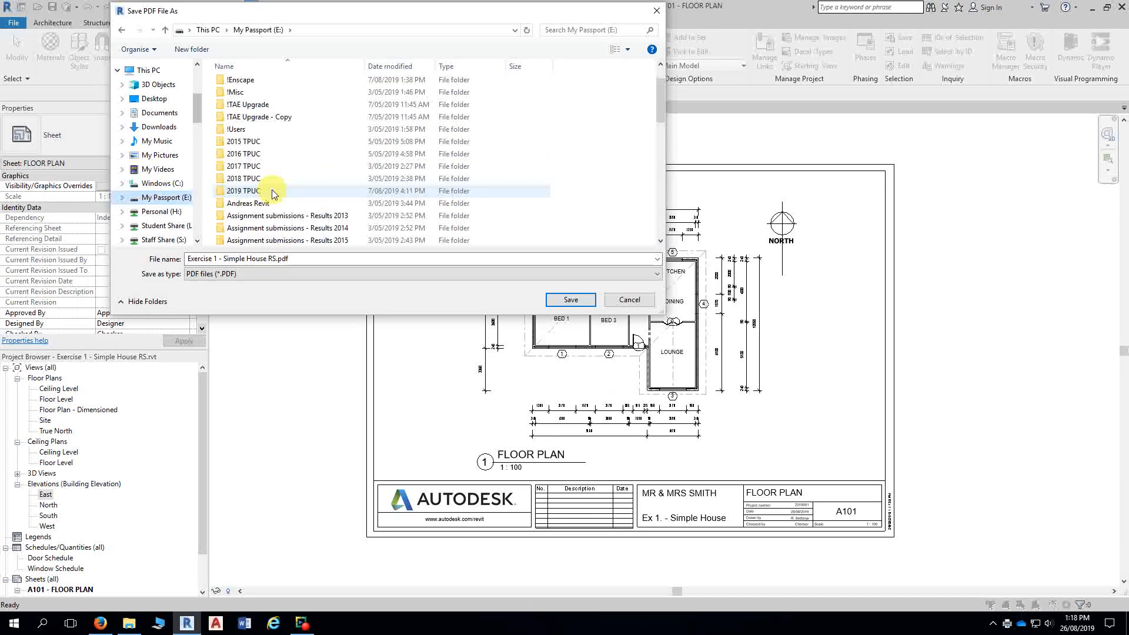
double_click(243, 130)
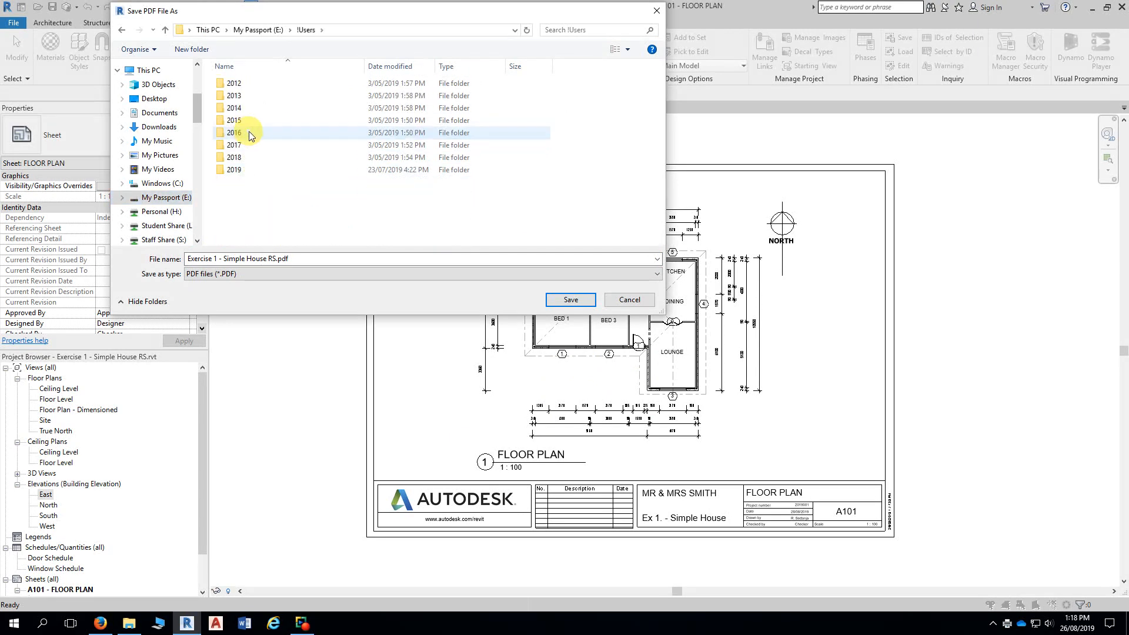
double_click(235, 171)
double_click(243, 97)
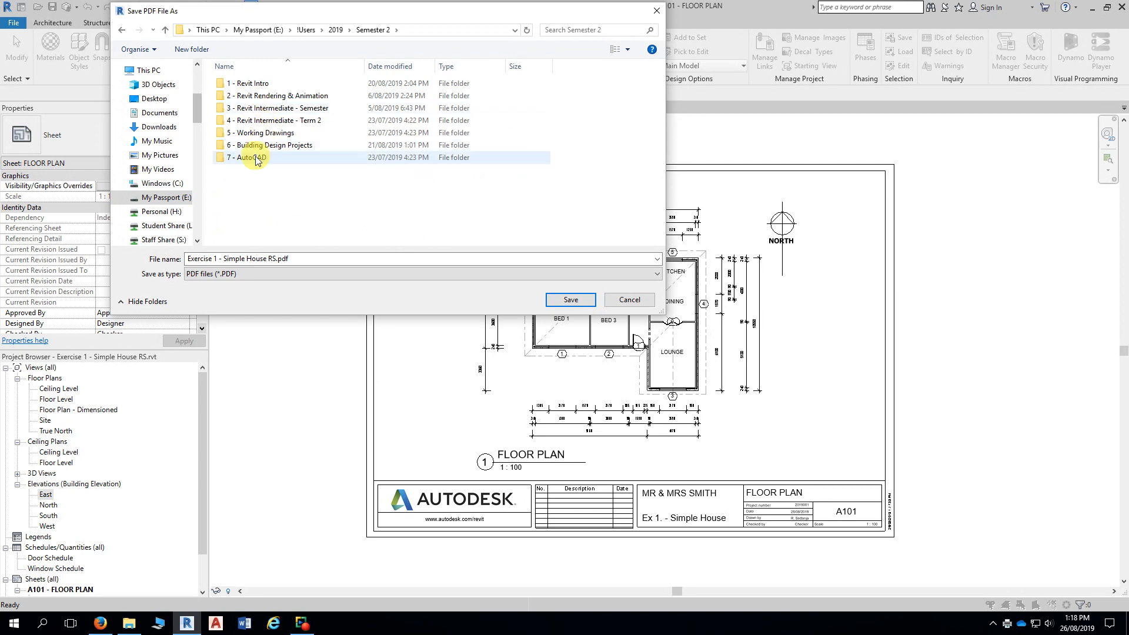
double_click(247, 84)
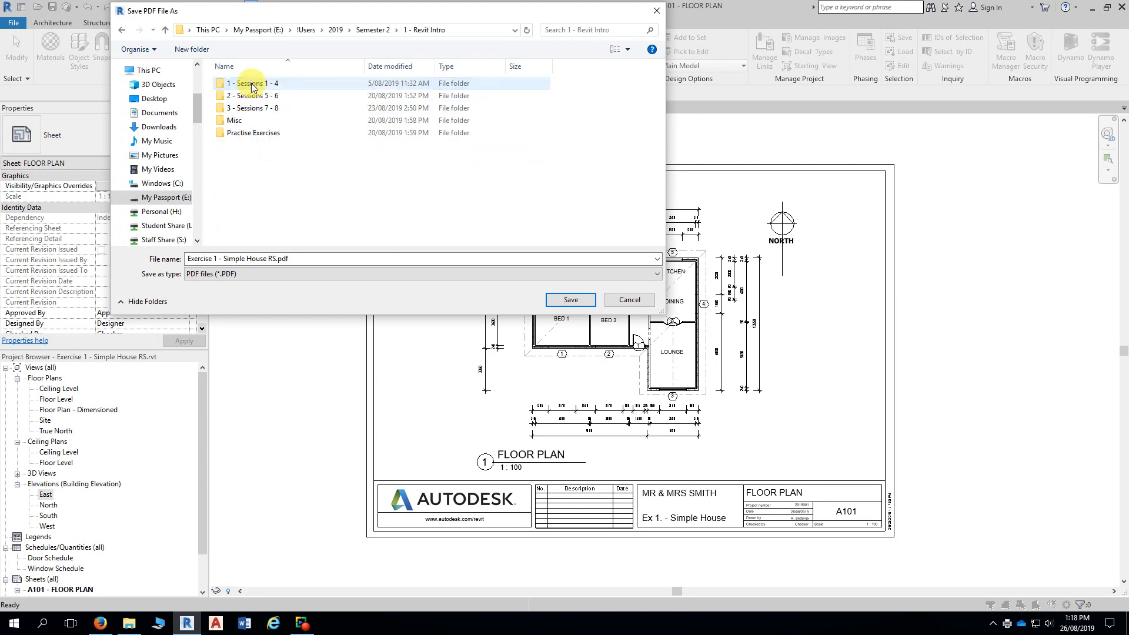
double_click(253, 133)
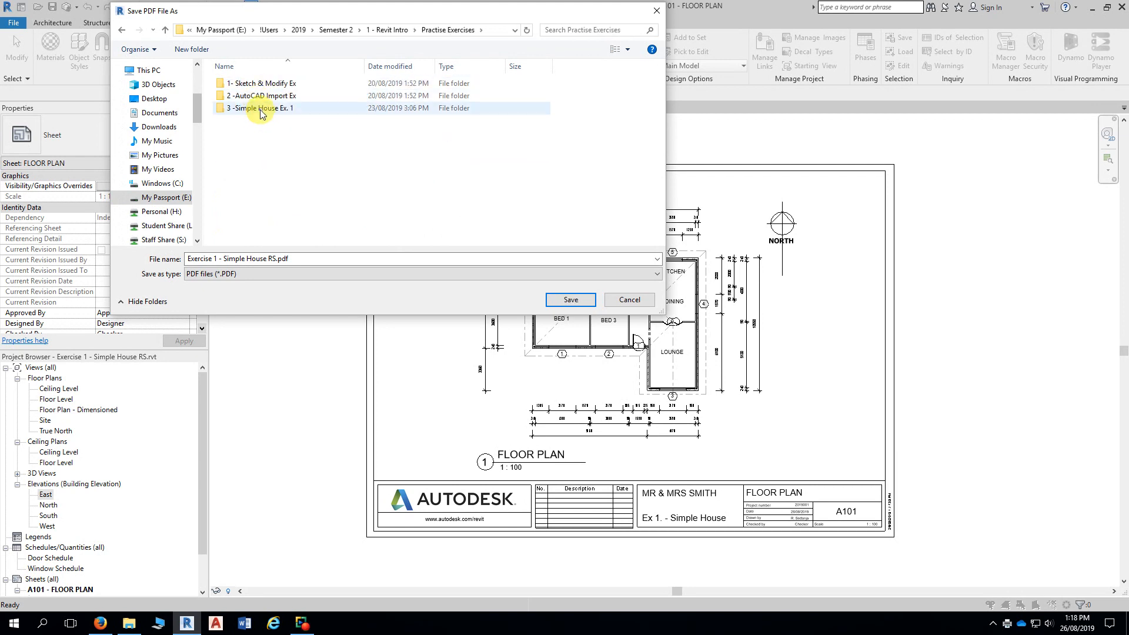
double_click(260, 111)
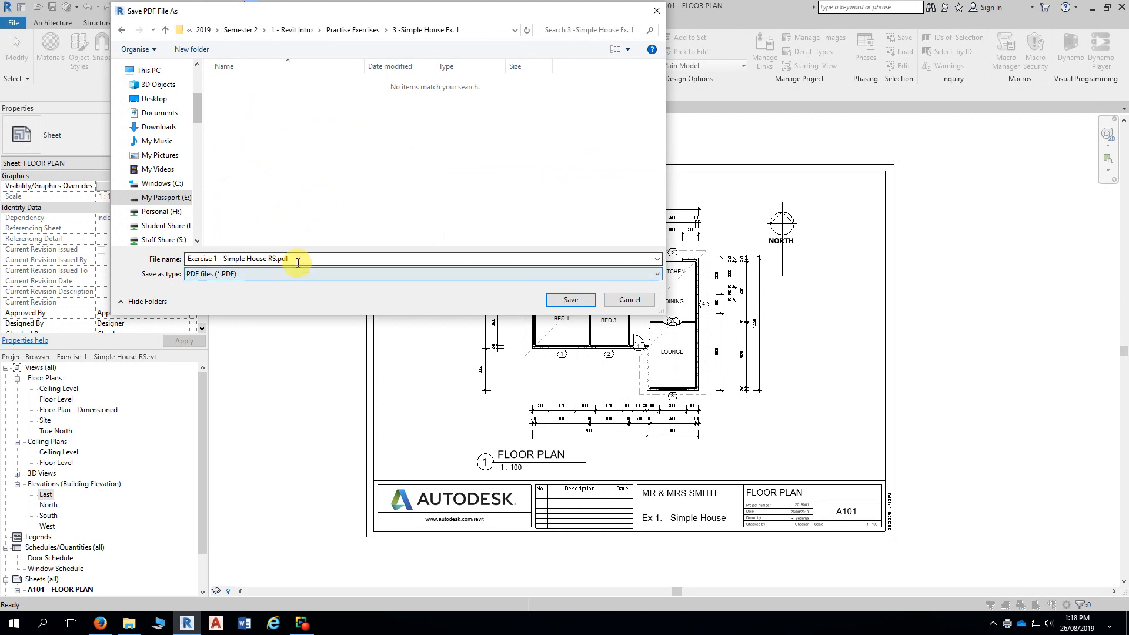
- Select the proposed PDF file name for replacement and look up the required sheet name in the exercise PDF in Firefox
click(295, 258)
drag(187, 260, 304, 260)
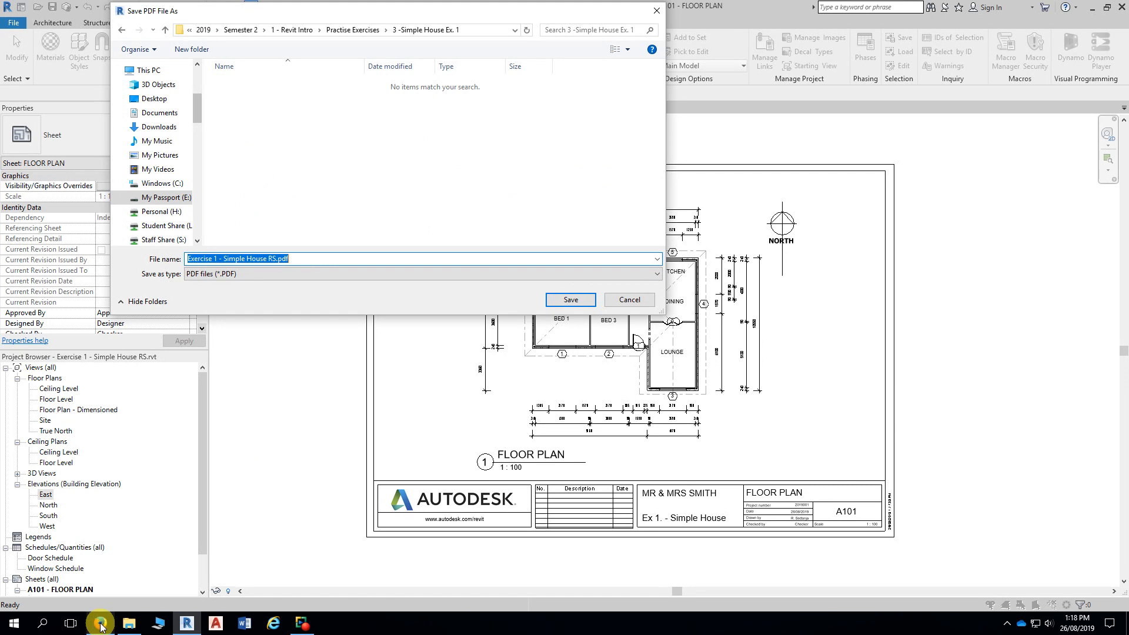
mouse_move(103, 624)
click(103, 565)
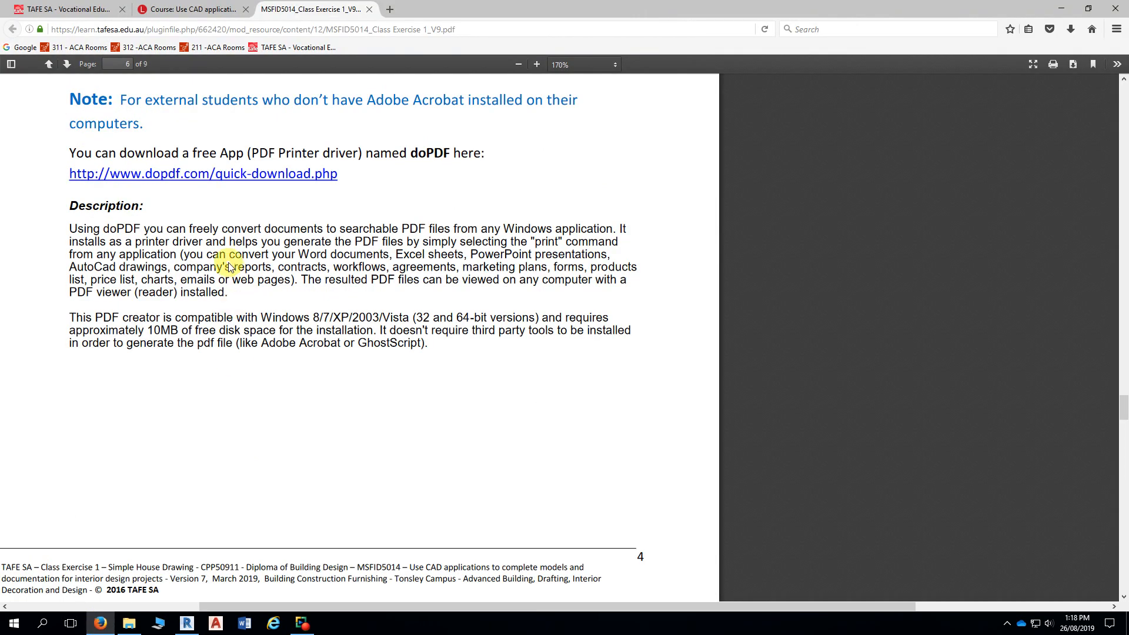
scroll(230, 262, up, 10)
scroll(235, 259, up, 10)
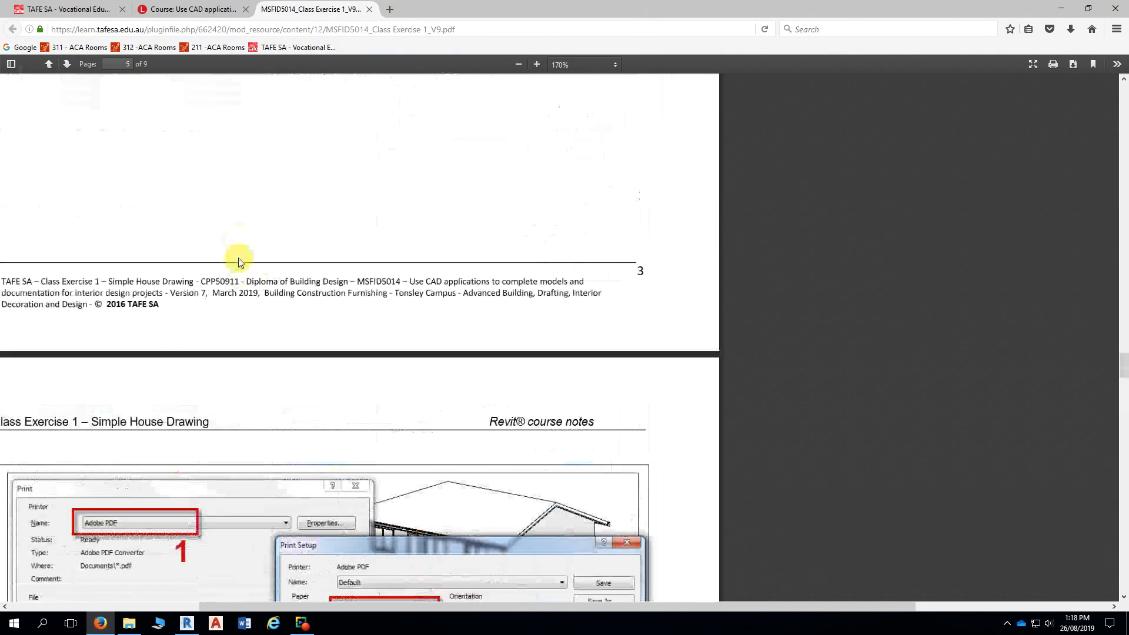
ctrl+scroll(128, 264, up, 3)
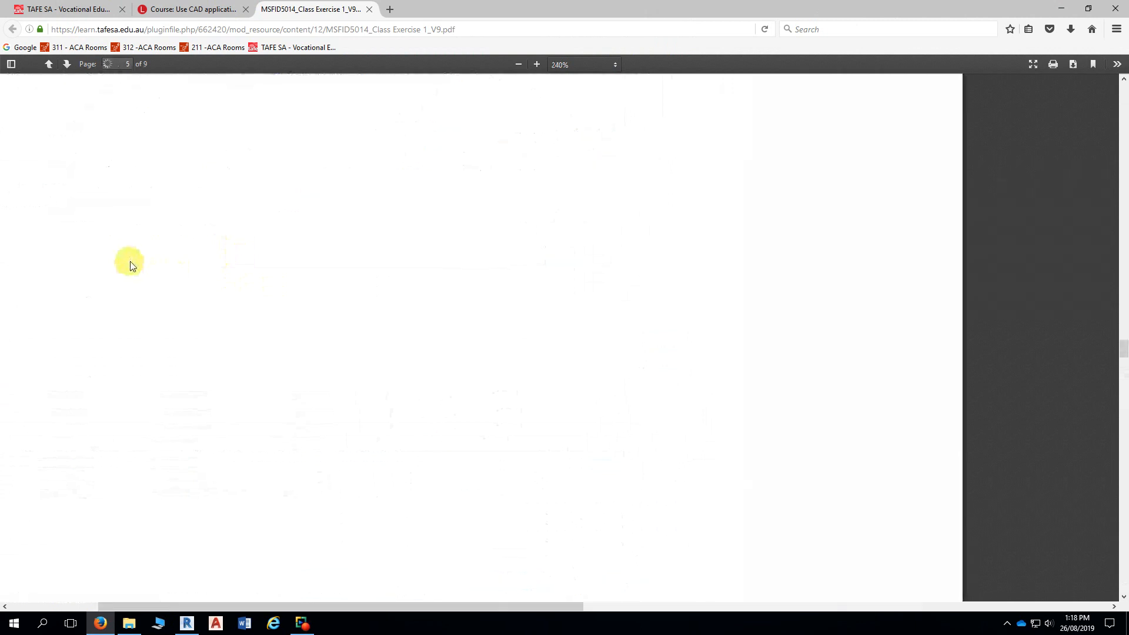
drag(327, 606, 226, 606)
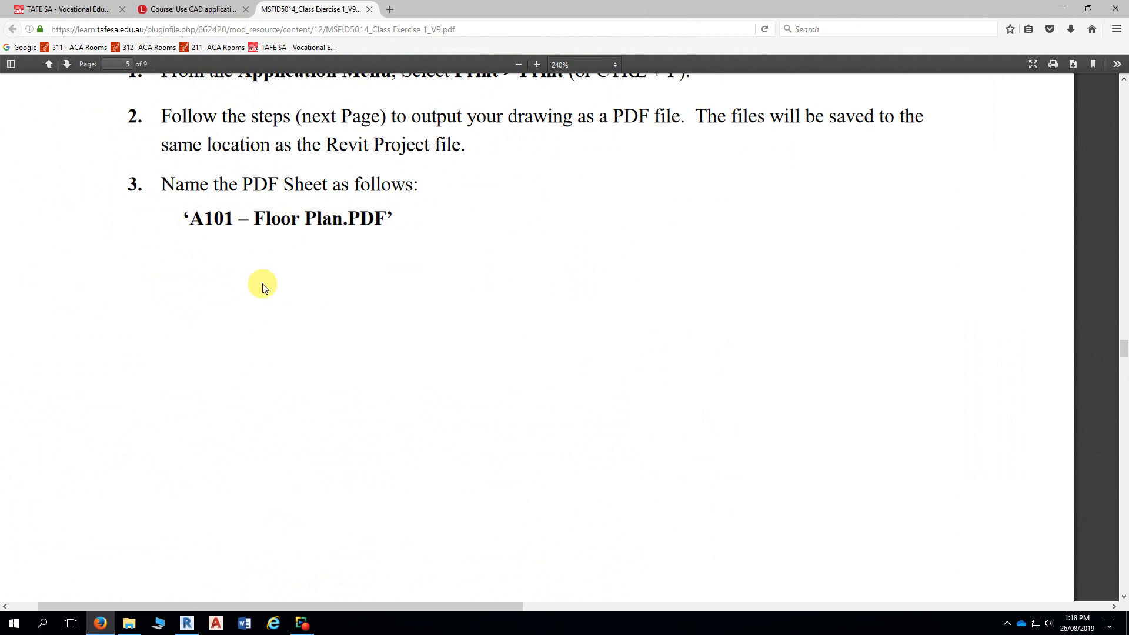
- Switch back to Revit, save the PDF as "A101 - Floor Plan", and close the printed document in Acrobat Reader
key(alt+Tab)
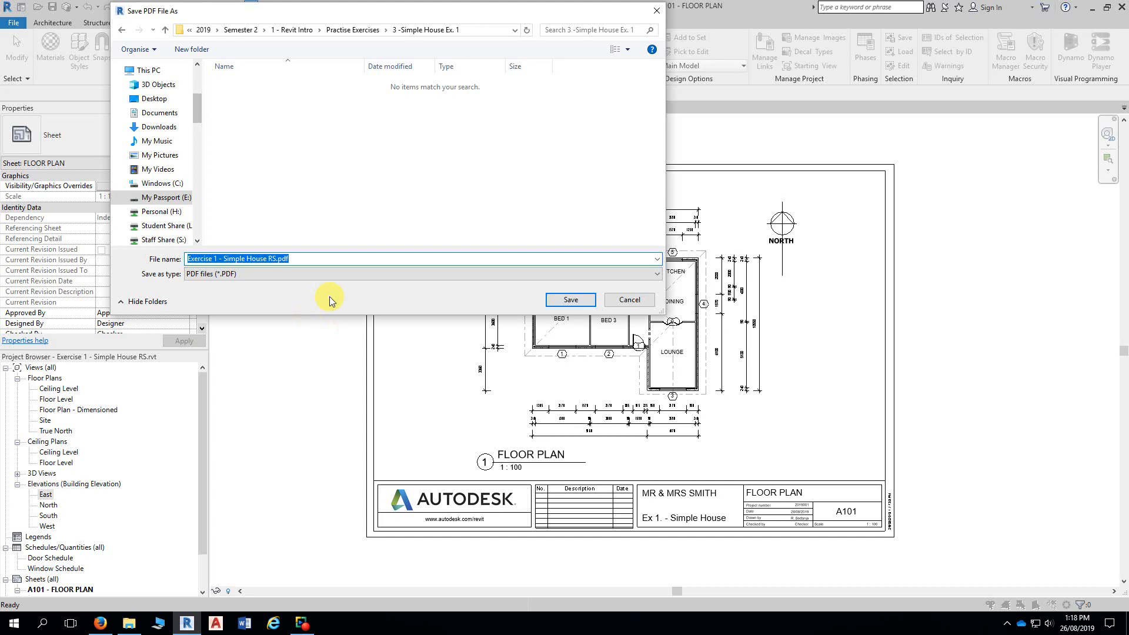
text(a10)
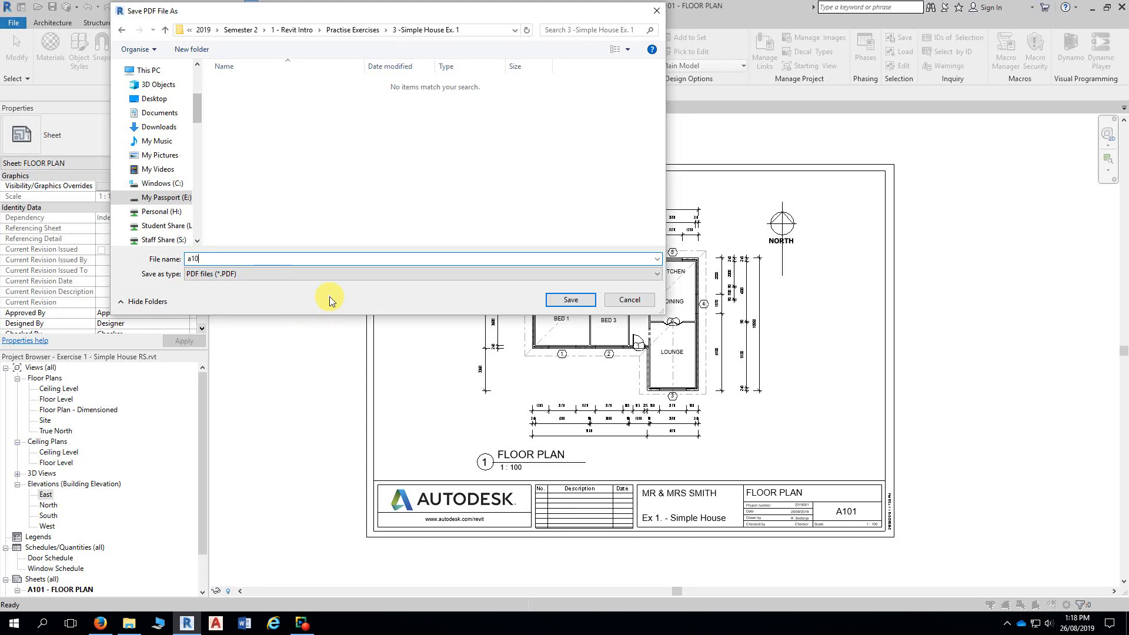
key(BackSpace)
key(BackSpace)
key(BackSpace)
text(a1)
key(BackSpace)
text(A01)
key(BackSpace)
key(BackSpace)
text(101 - Floor Plan)
click(568, 301)
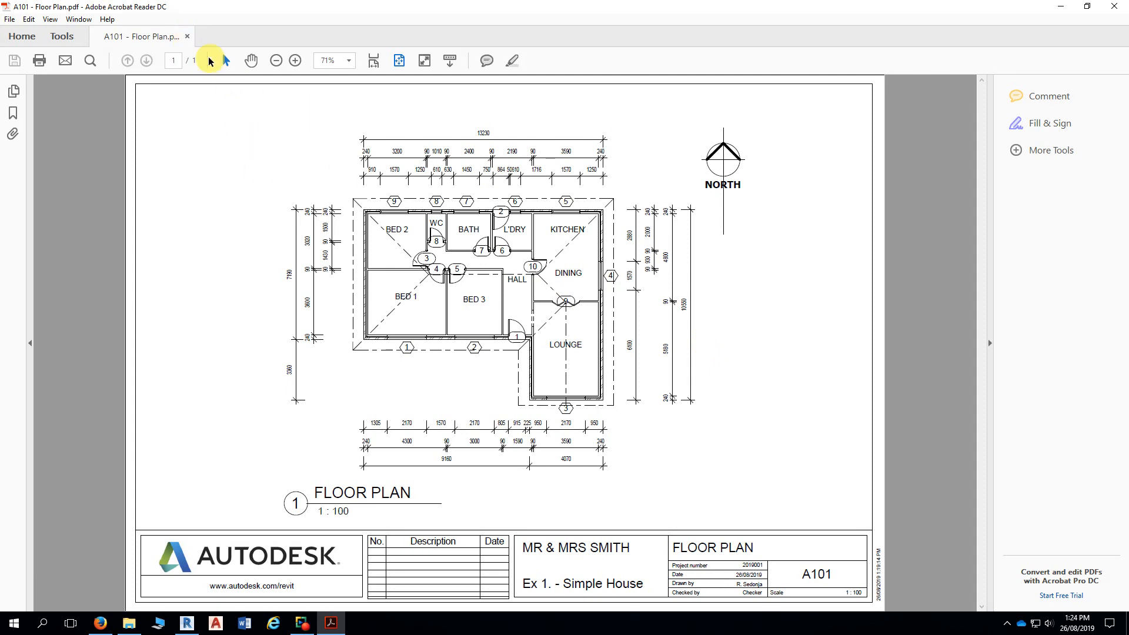
click(188, 36)
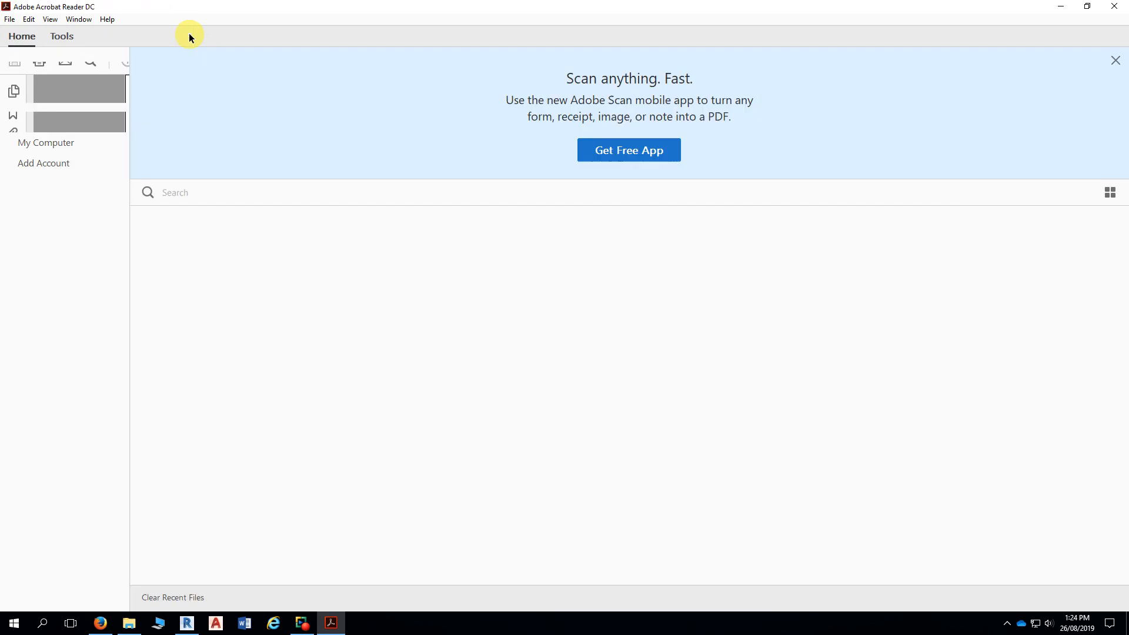
- Close Acrobat Reader and save the simple house project in Revit
click(1114, 6)
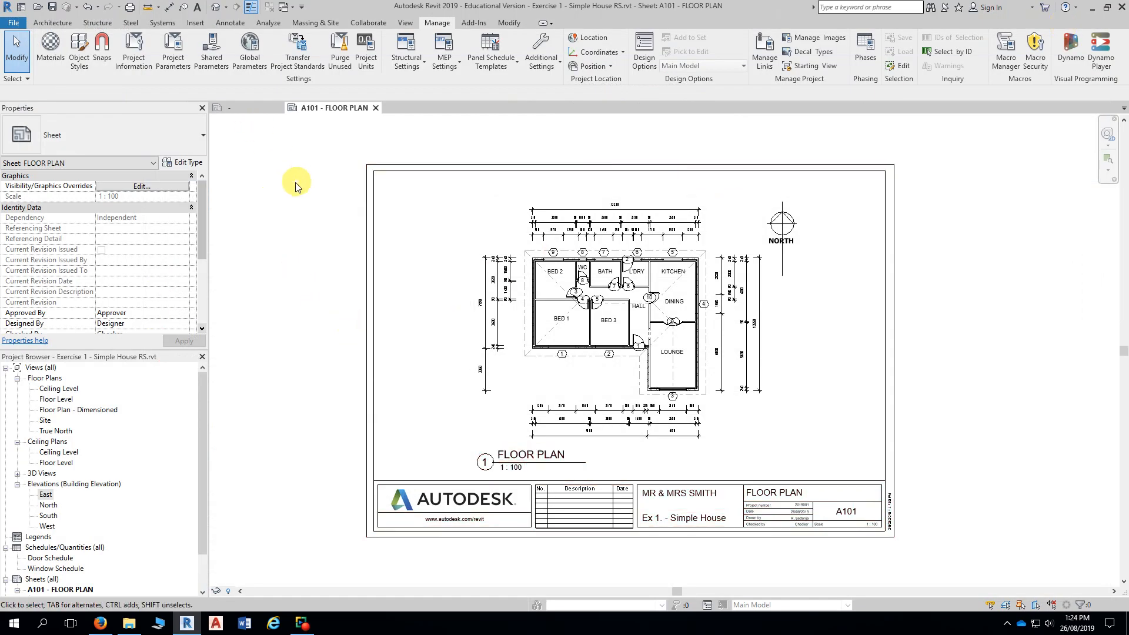
click(51, 12)
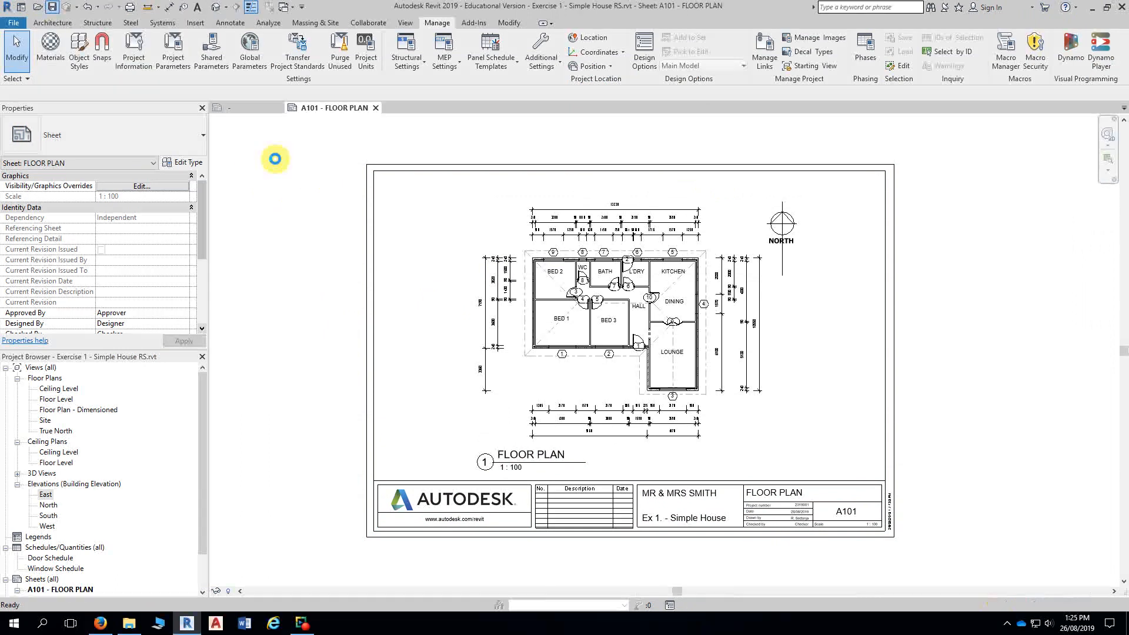
- Switch to File Explorer and open the folder Practise Exercises > 3 -Simple House Ex. 1
click(128, 626)
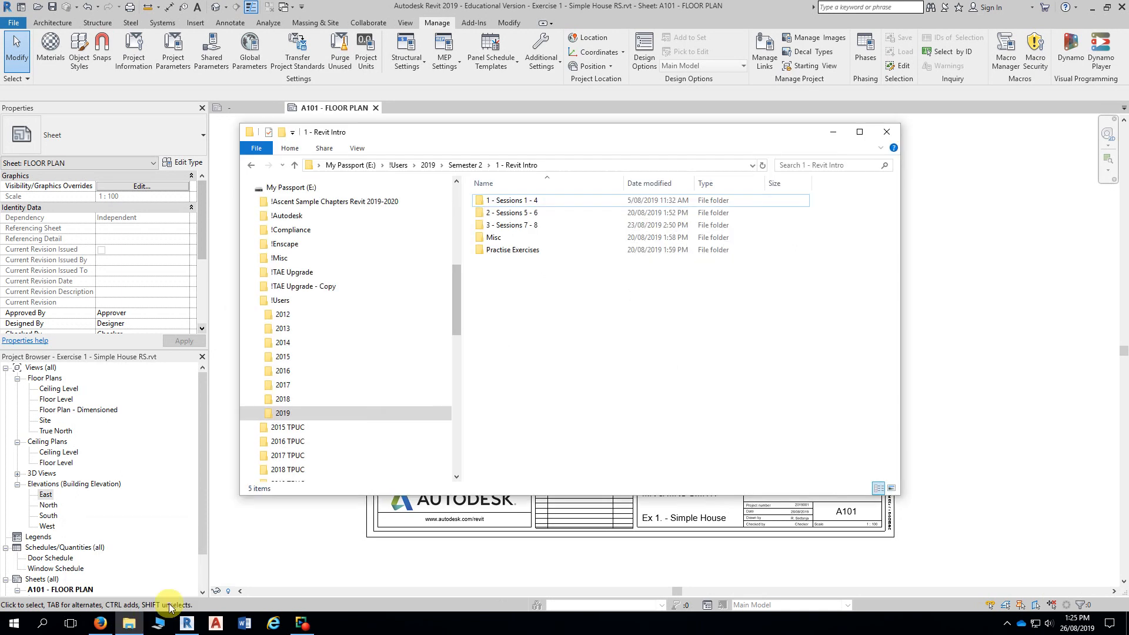
double_click(497, 250)
click(515, 229)
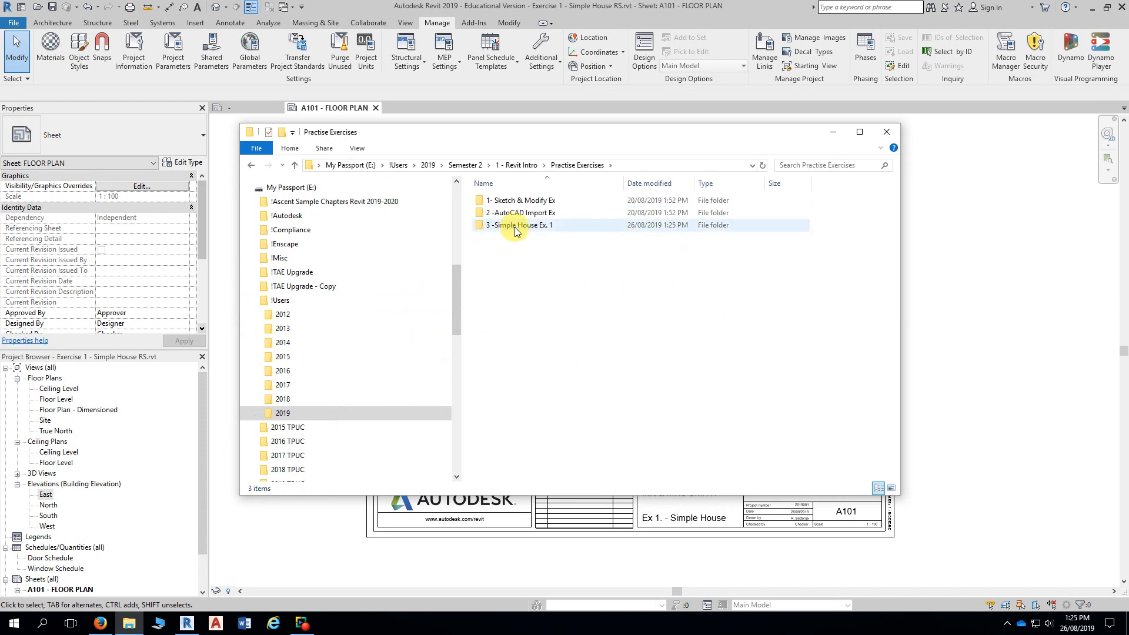
double_click(515, 230)
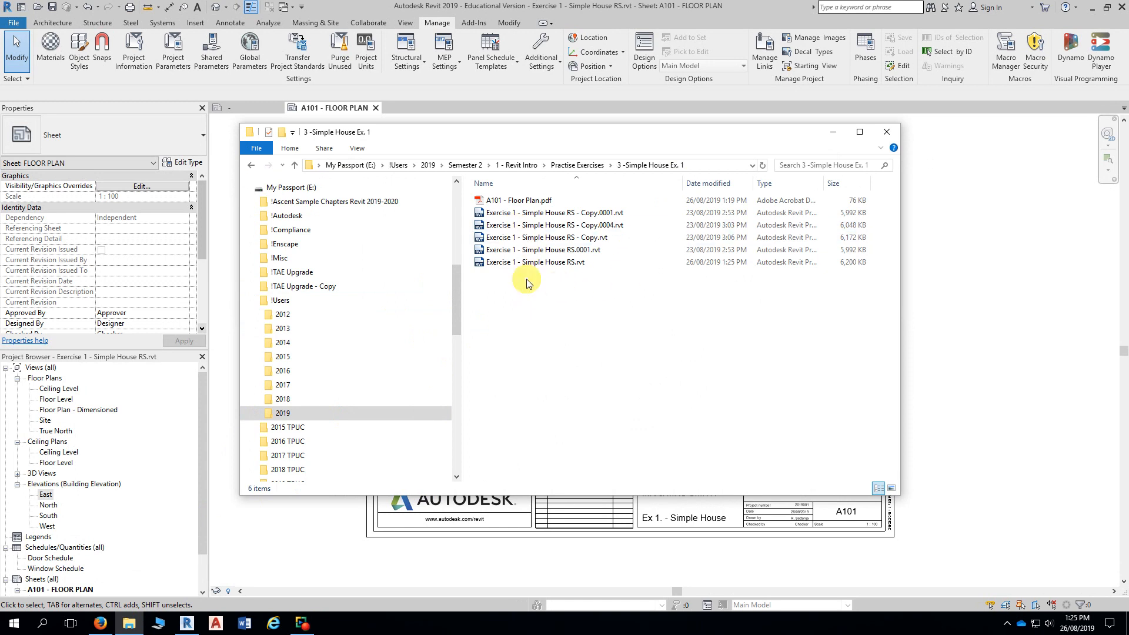
- Permanently delete the three "Exercise 1 - Simple House RS - Copy" Revit files and the backup "Exercise 1 - Simple House RS.0001.rvt"
drag(605, 207, 625, 252)
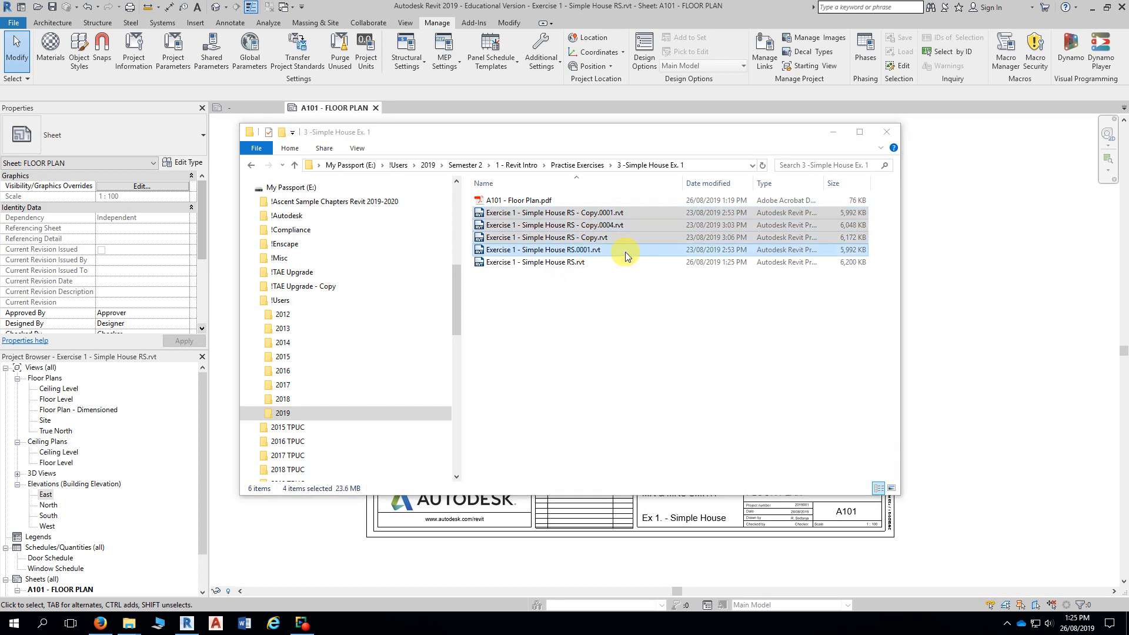
key(shift+Delete)
click(611, 321)
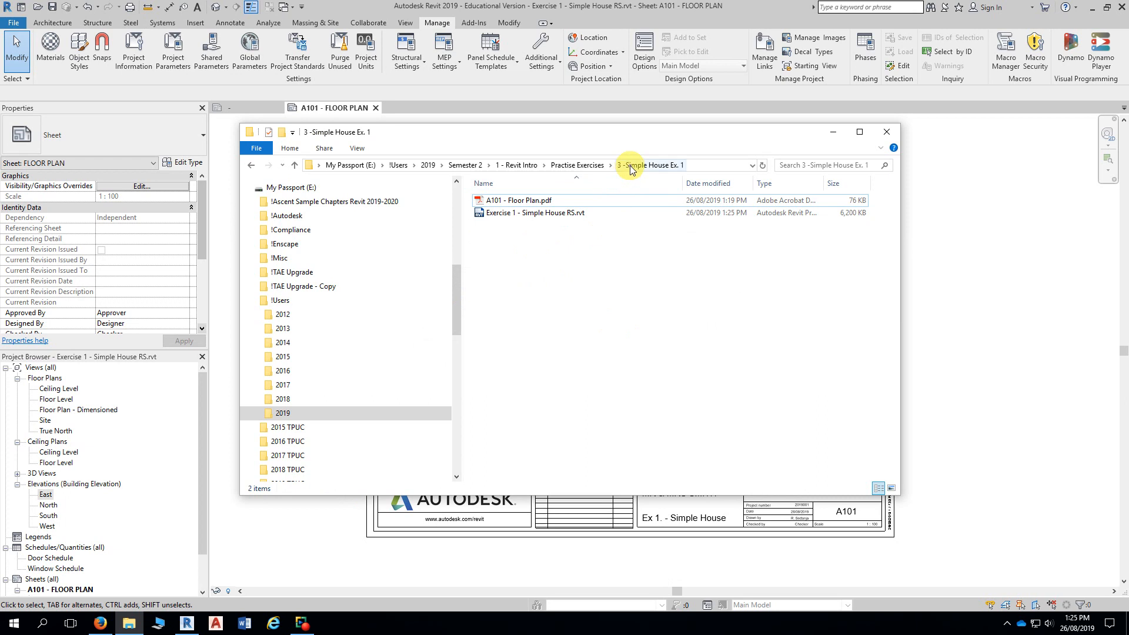
- Check the project file and "A101 - Floor Plan.pdf", viewing the PDF in Acrobat Reader, then close it and the folder window
click(489, 214)
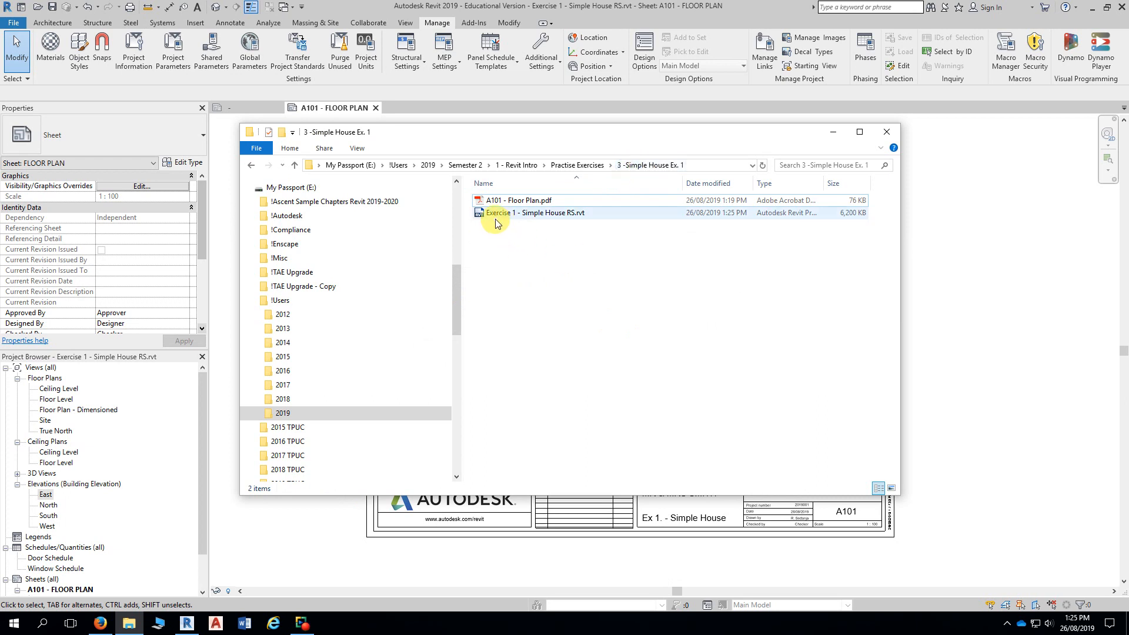
click(575, 215)
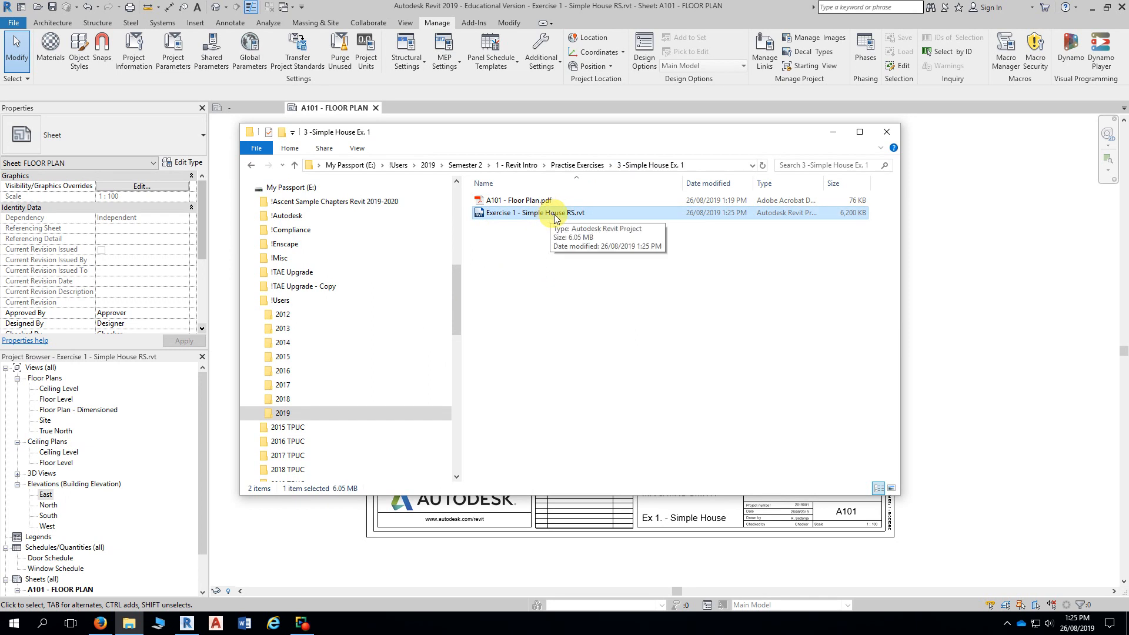
click(521, 201)
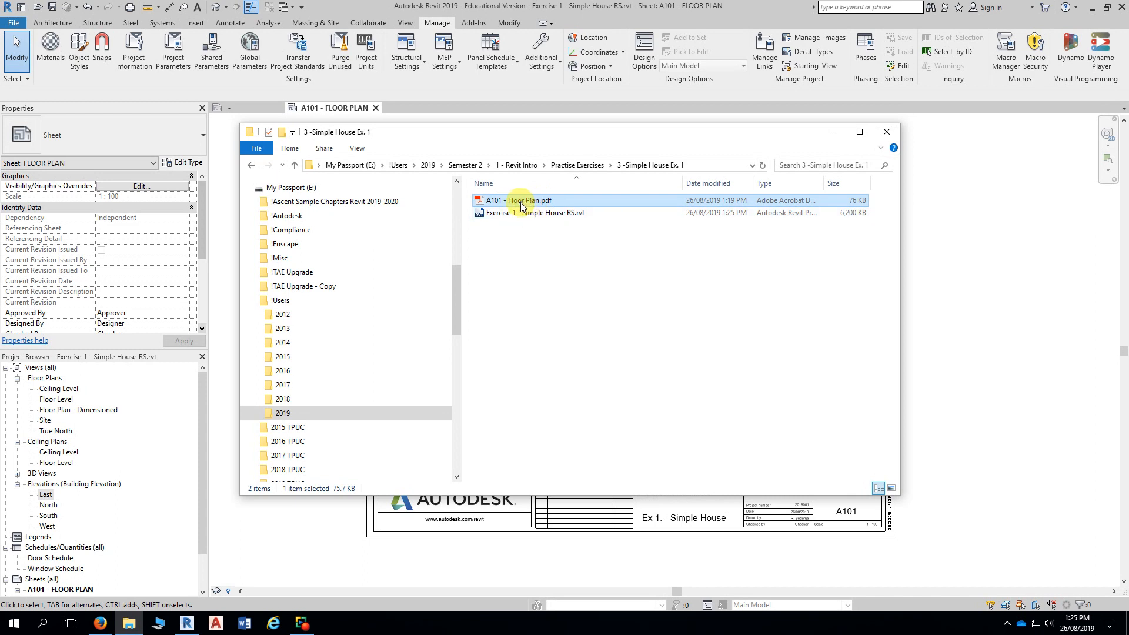
double_click(524, 202)
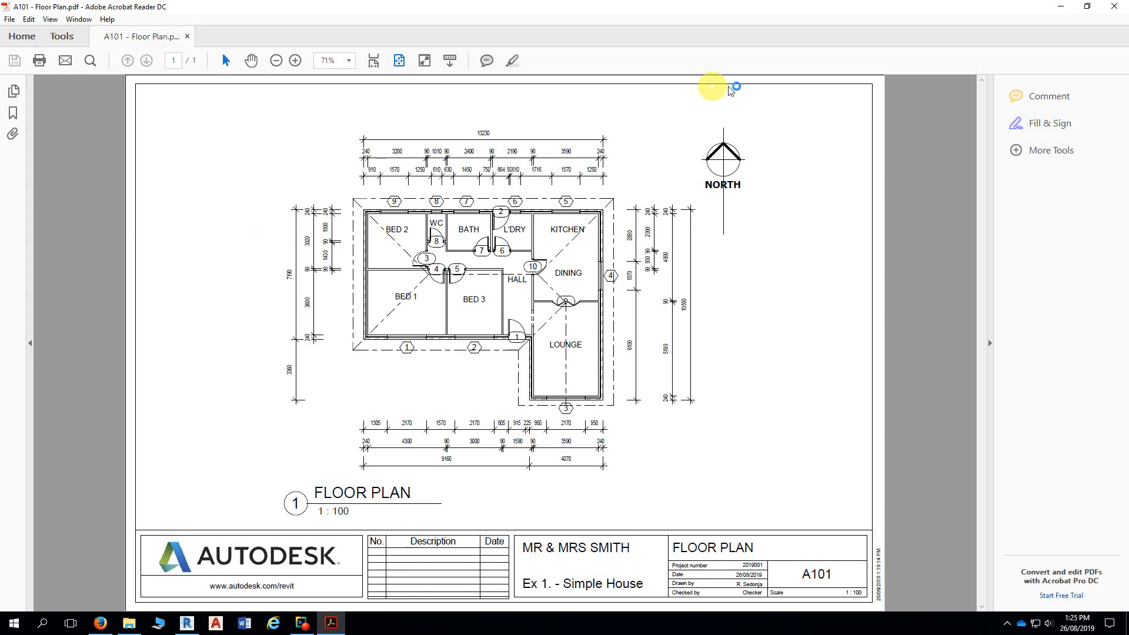
click(1109, 12)
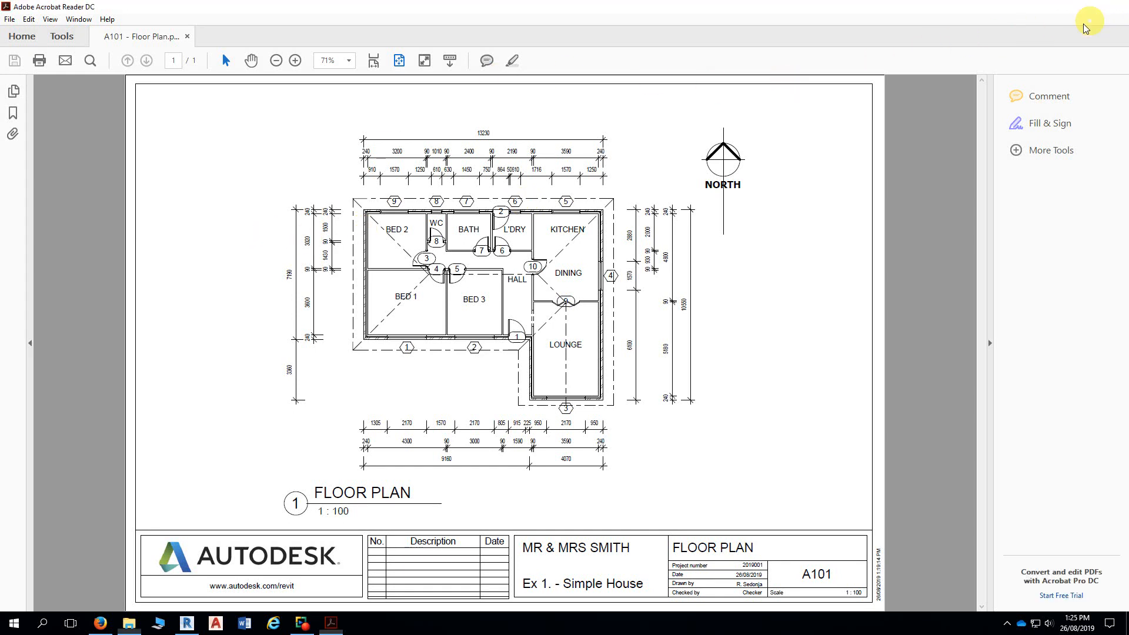
click(545, 215)
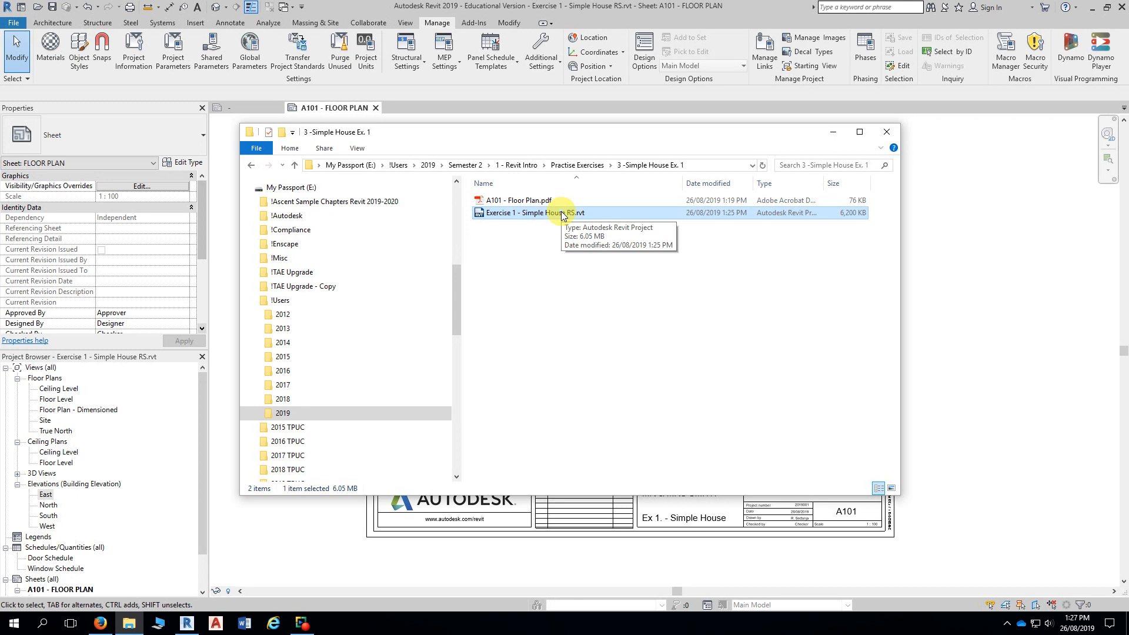
click(886, 131)
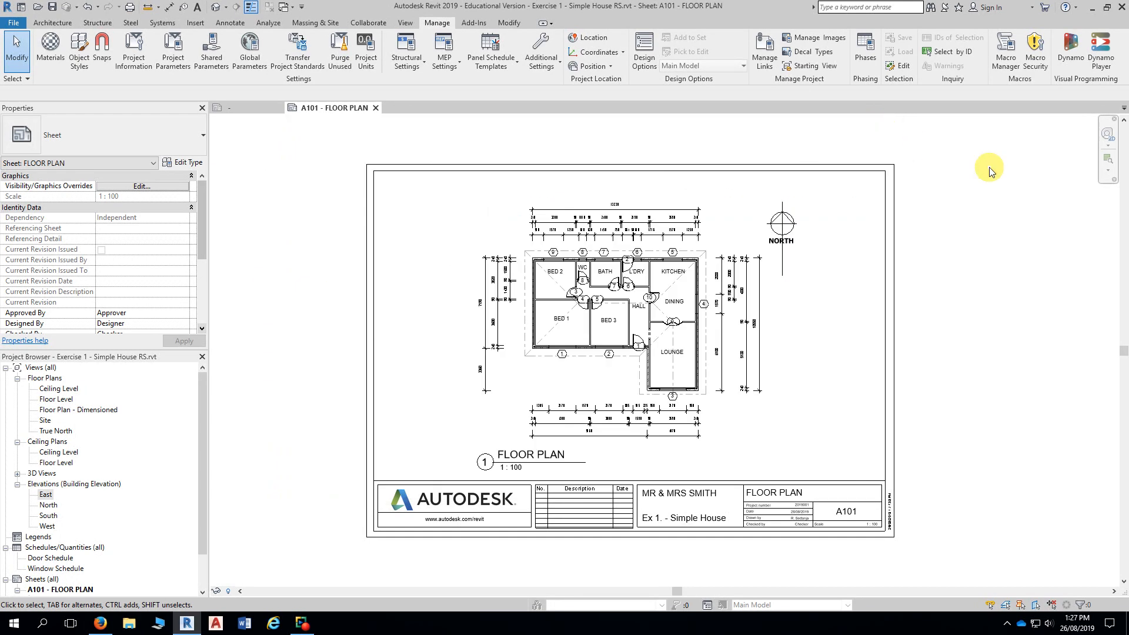